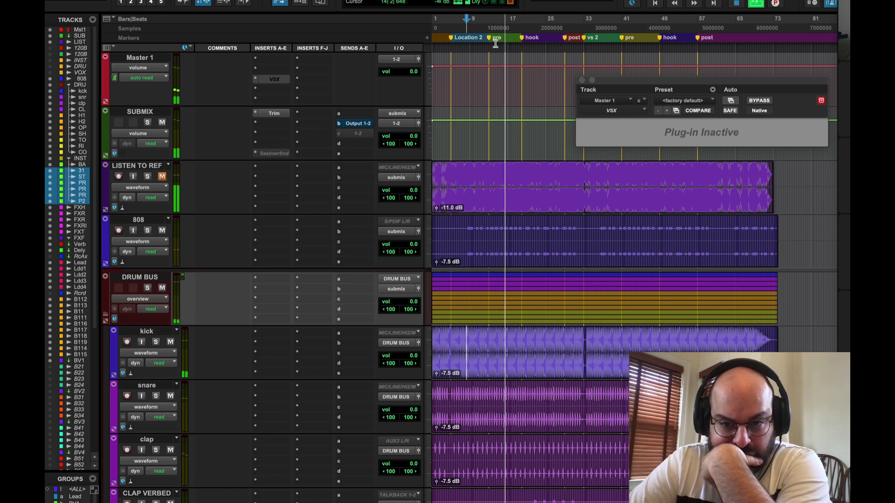
# - Mute the DRUM BUS and 808 tracks and play the song from the first pre marker
pyautogui.press('space')
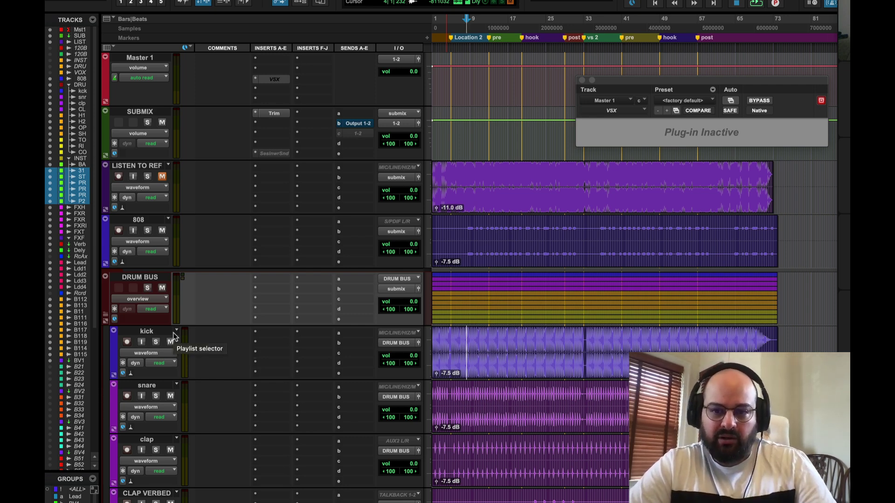
pyautogui.click(156, 335)
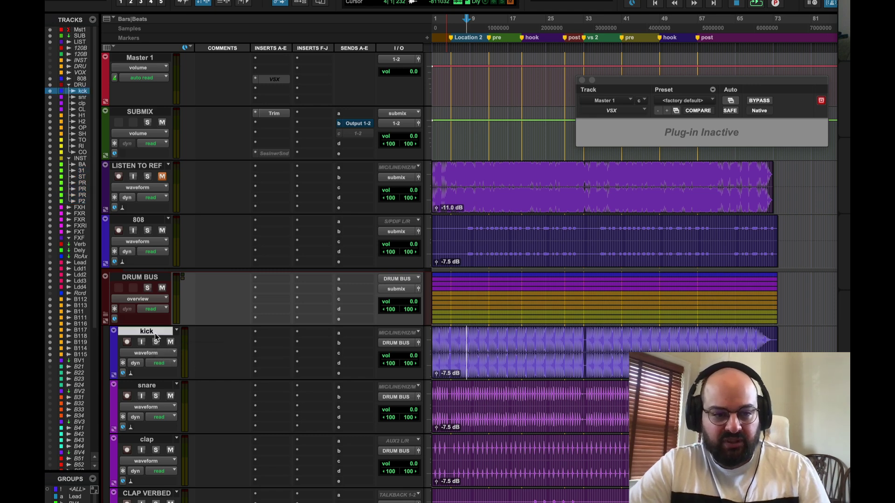
pyautogui.click(489, 315)
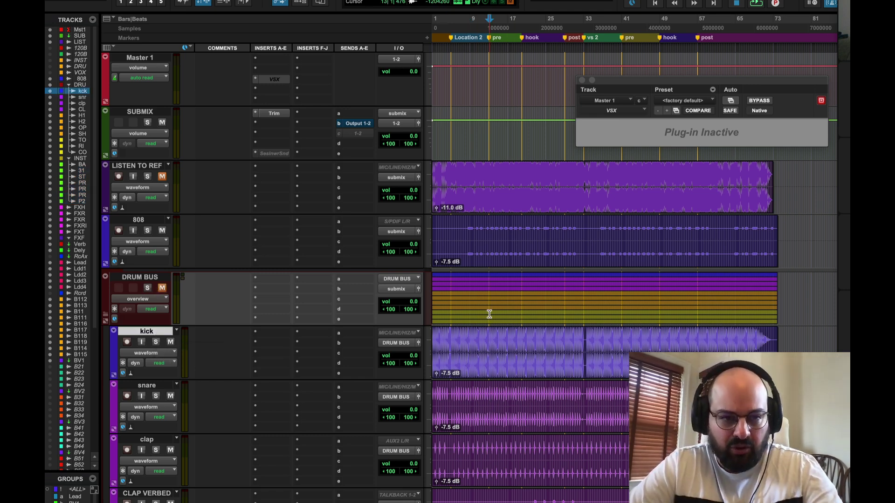
pyautogui.press('space')
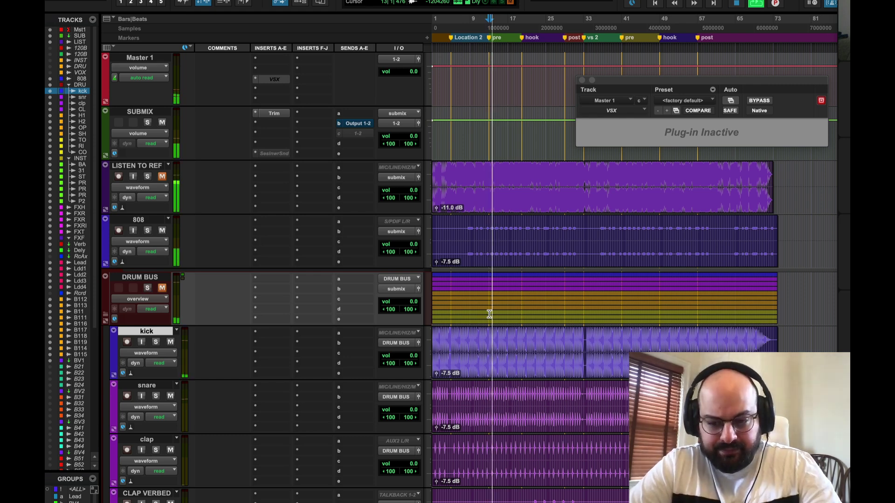
pyautogui.click(163, 230)
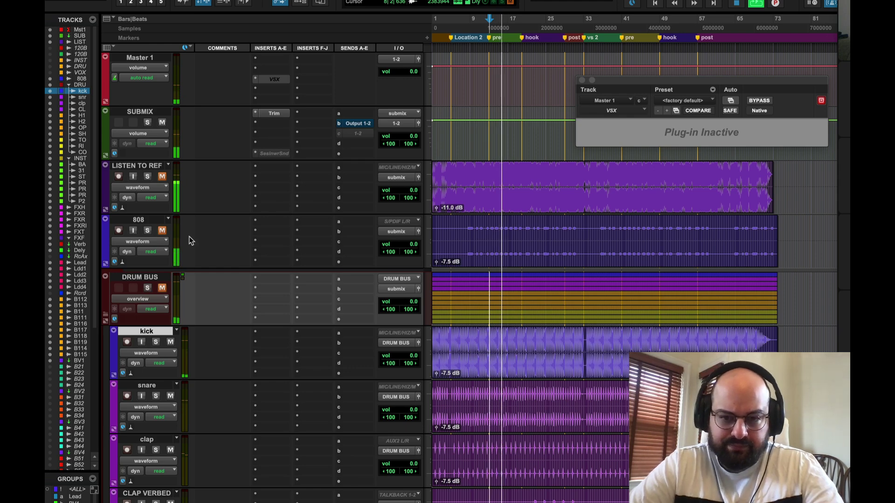
# - Raise the BASS track's volume to +3.0 dB during playback, then stop and unmute the DRUM BUS
pyautogui.scroll(-10, 540, 410)
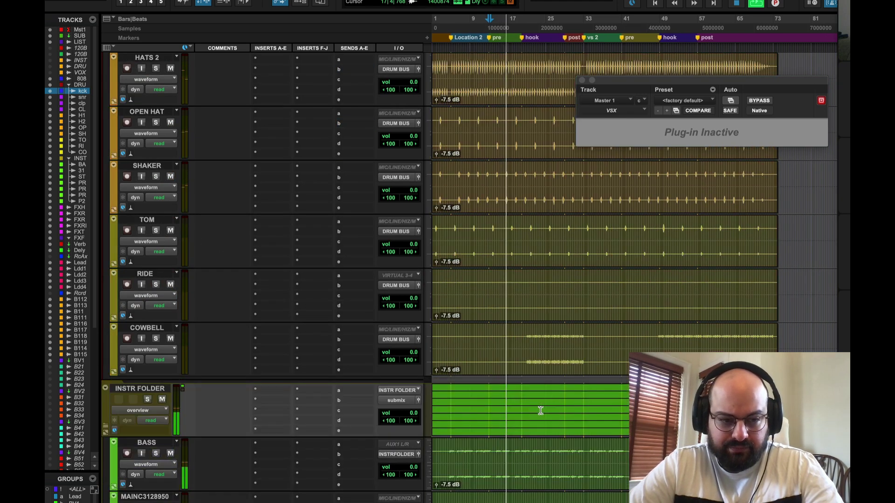
pyautogui.scroll(-2, 540, 411)
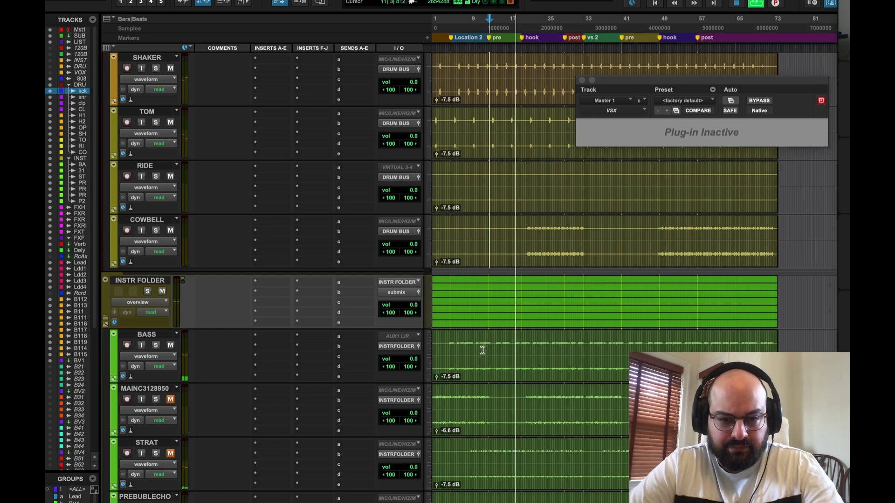
pyautogui.moveTo(398, 362); pyautogui.dragTo(398, 354)
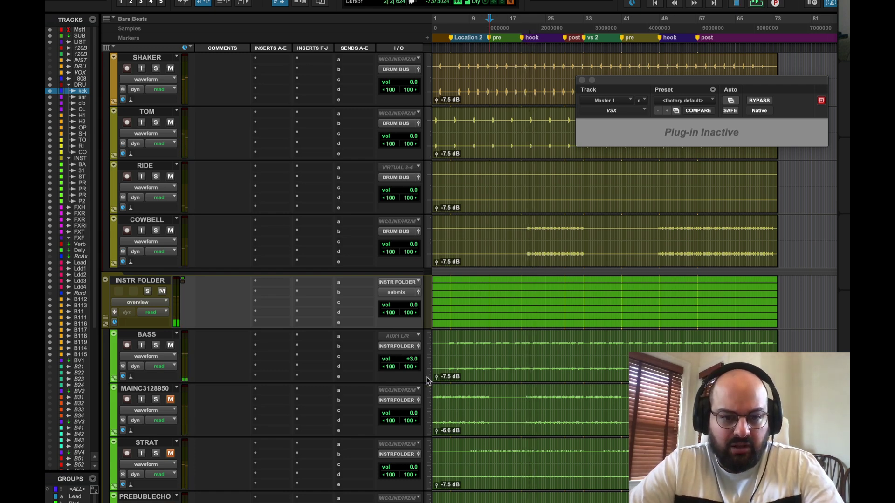
pyautogui.press('space')
pyautogui.scroll(10, 278, 302)
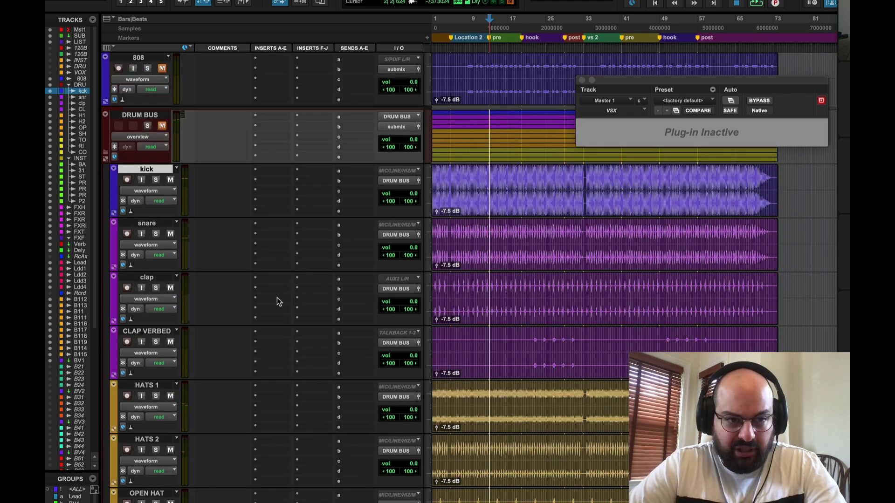
pyautogui.click(162, 130)
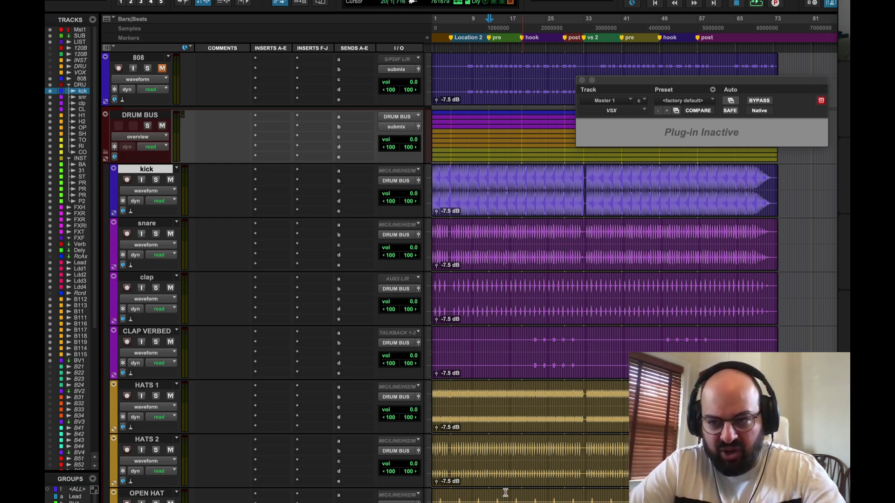
# - Bring up the meeting chat and raise the output gain of the Trim plug-in on the SUBMIX track
pyautogui.press('super+shift+h')
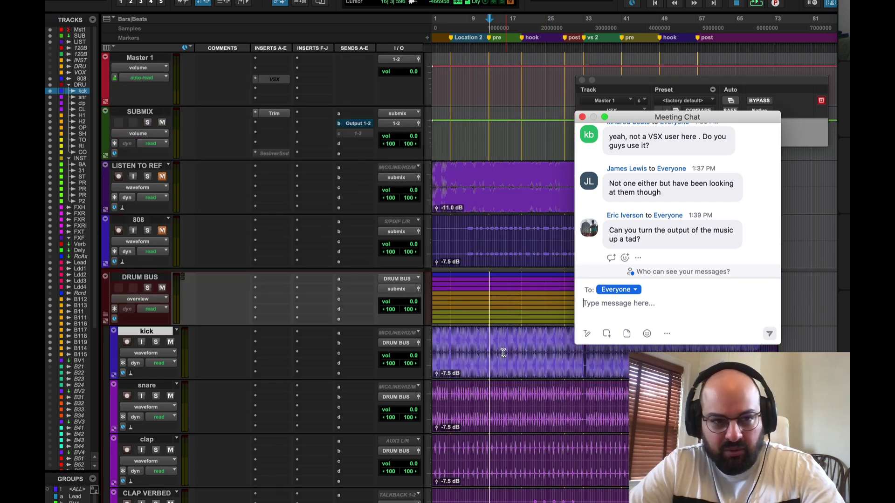
pyautogui.scroll(5, 546, 433)
pyautogui.click(280, 113)
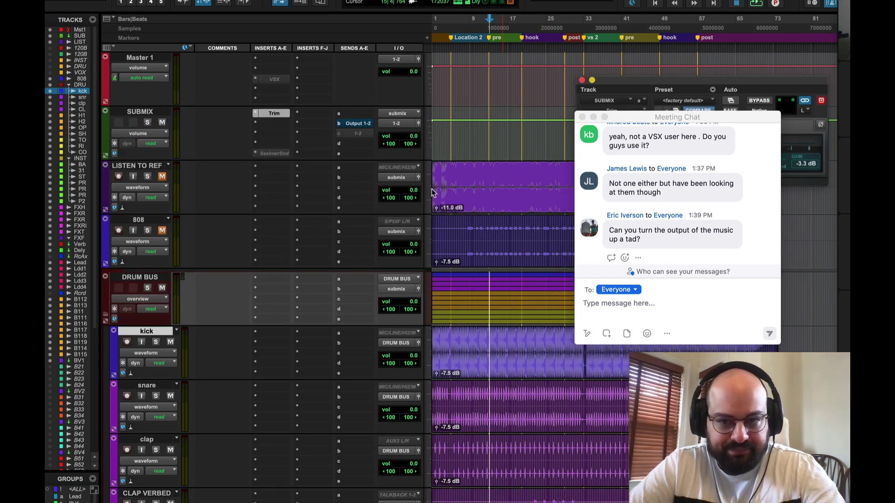
pyautogui.moveTo(615, 89); pyautogui.dragTo(297, 86)
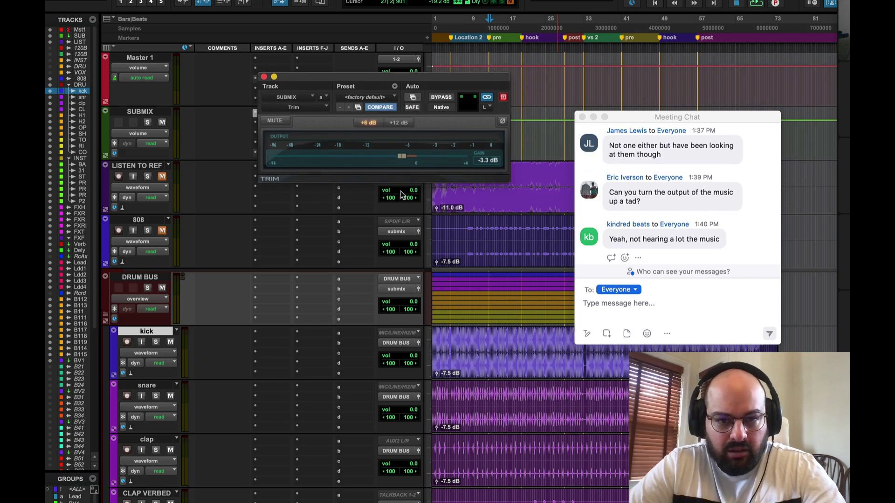
pyautogui.moveTo(399, 156); pyautogui.dragTo(426, 157)
pyautogui.click(264, 77)
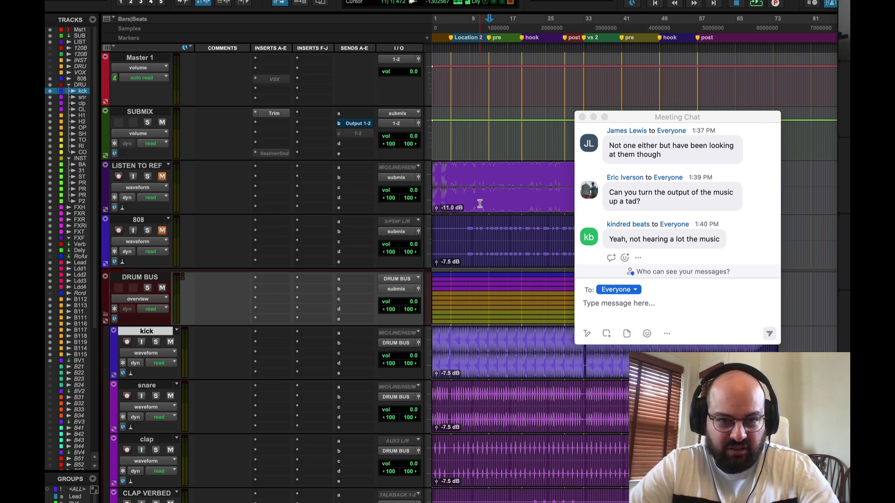
# - Turn up the computer's output volume and raise the SUBMIX track's volume to +3.0 dB during playback
pyautogui.press('XF86AudioRaiseVolume')
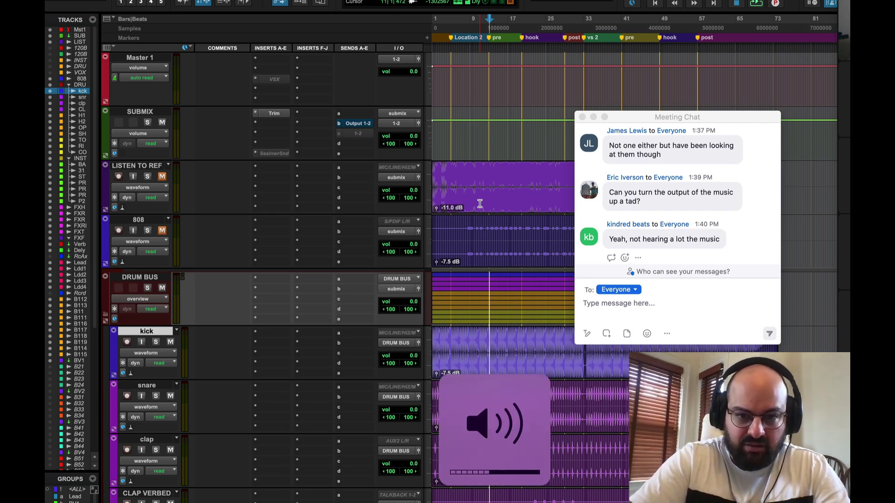
pyautogui.press('space')
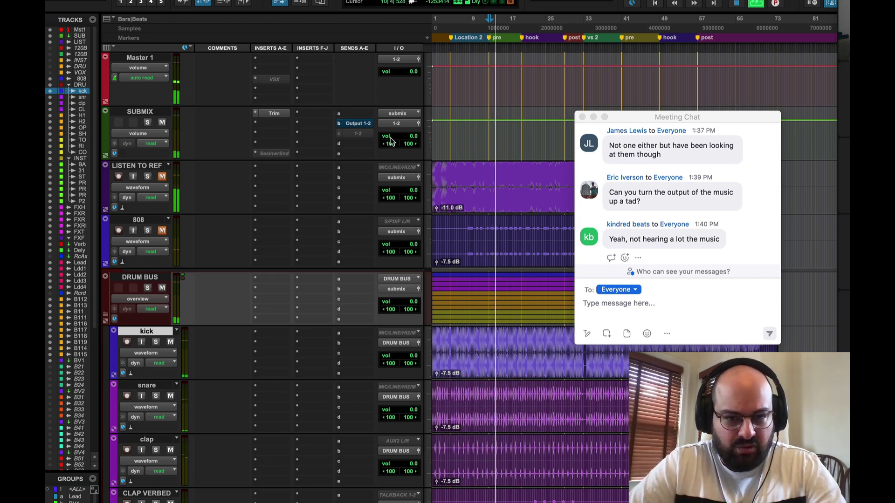
pyautogui.moveTo(390, 139); pyautogui.dragTo(390, 135)
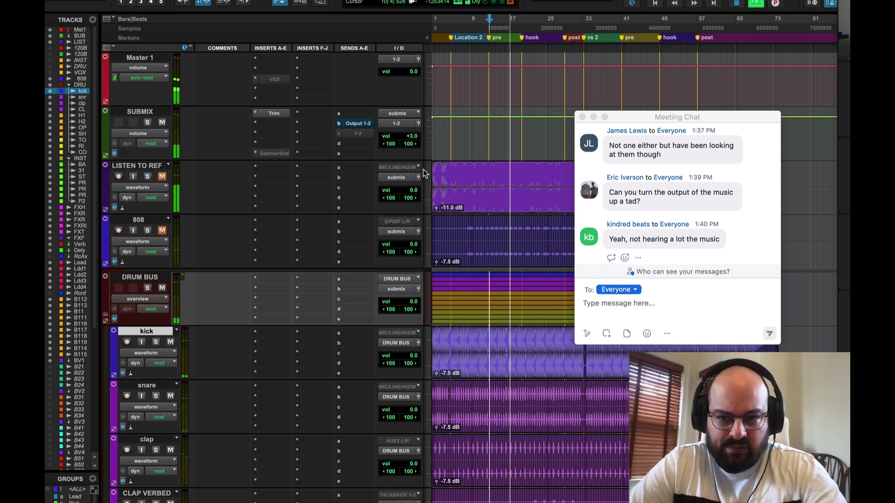
pyautogui.press('space')
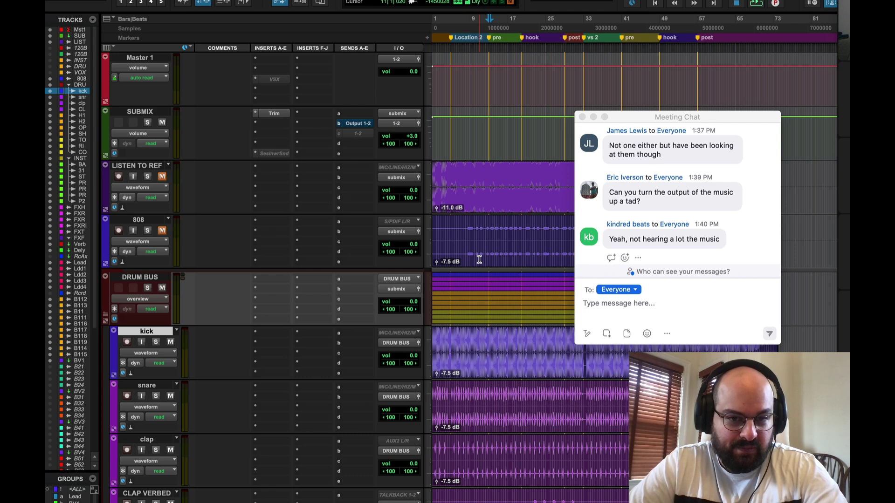
# - Lower the MacBook Pro Microphone's input volume in the Sound settings of System Preferences and return to Pro Tools
pyautogui.click(467, 297)
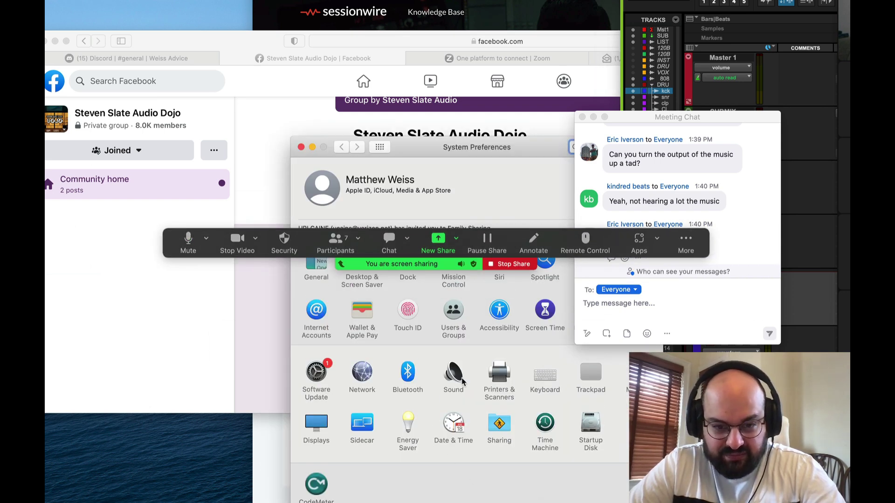
pyautogui.click(464, 383)
pyautogui.moveTo(521, 316); pyautogui.dragTo(504, 316)
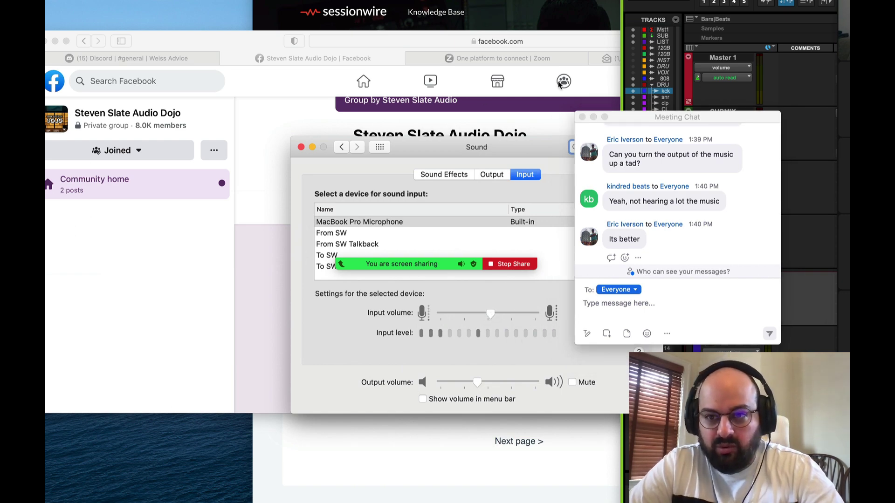
pyautogui.press('super+Tab')
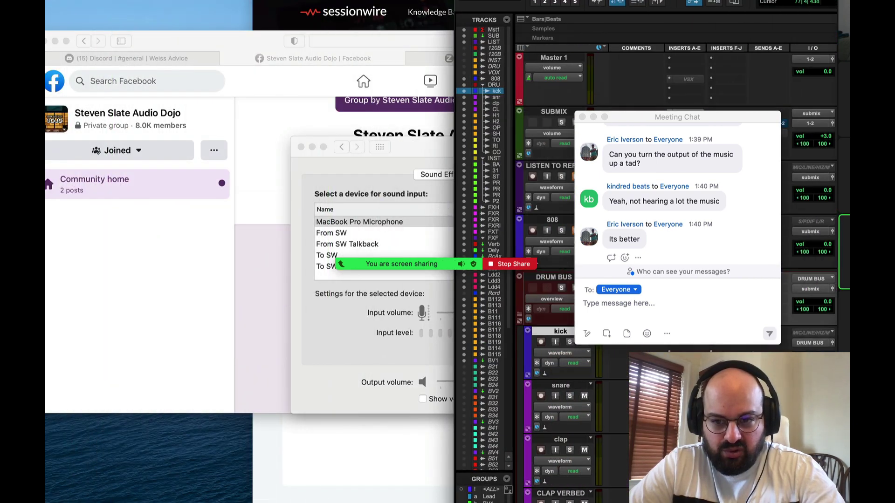
pyautogui.hotkey('ctrl', 'Right')
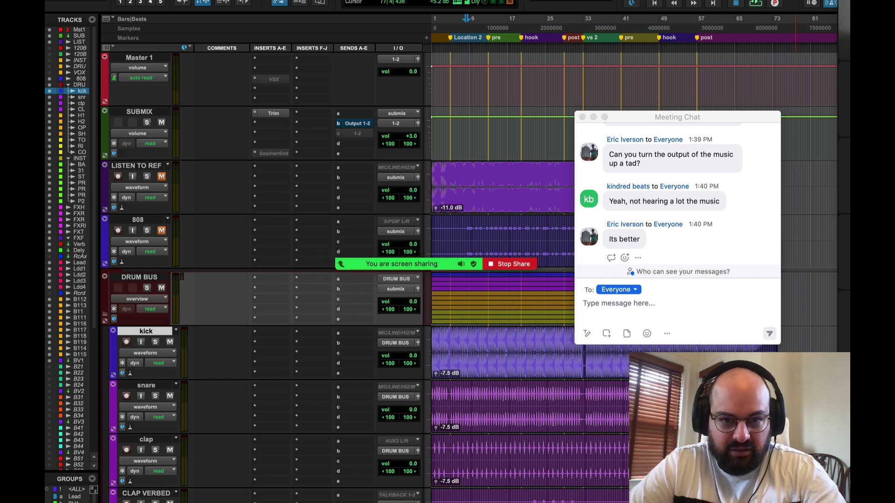
# - Play the session to check its level, close the meeting chat, and stop with the cursor in the first hook
pyautogui.press('space')
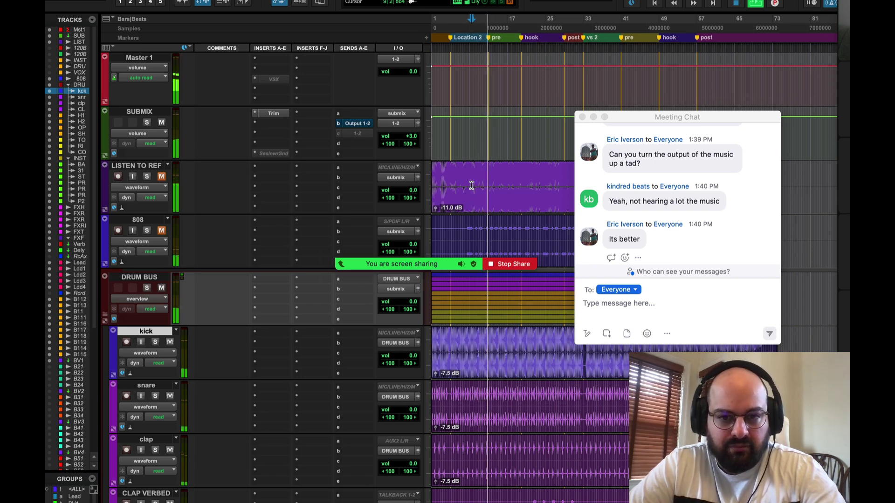
pyautogui.click(582, 117)
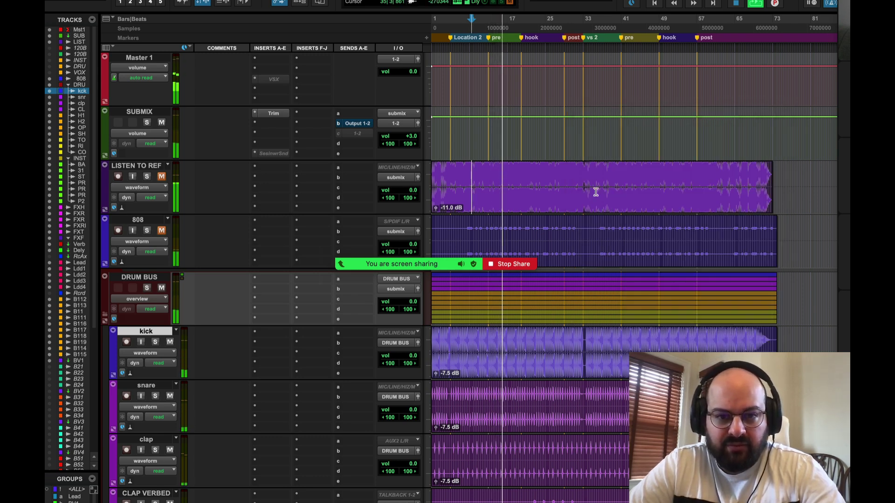
pyautogui.click(535, 198)
pyautogui.press('space')
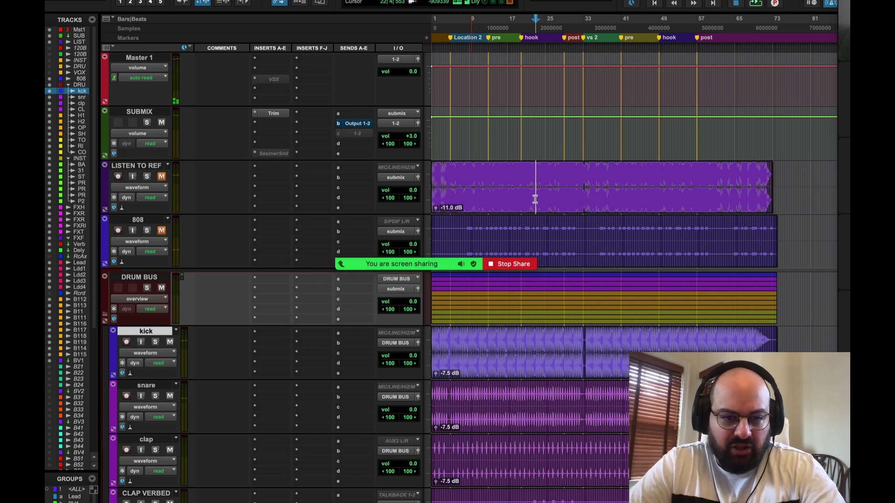
# - Read the new message in the meeting chat and close the chat
pyautogui.scroll(-5, 510, 247)
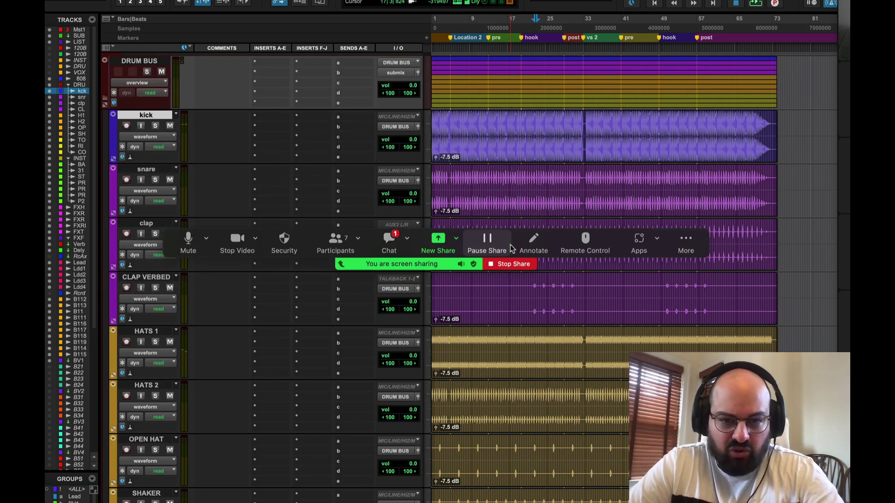
pyautogui.click(389, 242)
pyautogui.moveTo(642, 121); pyautogui.dragTo(791, 49)
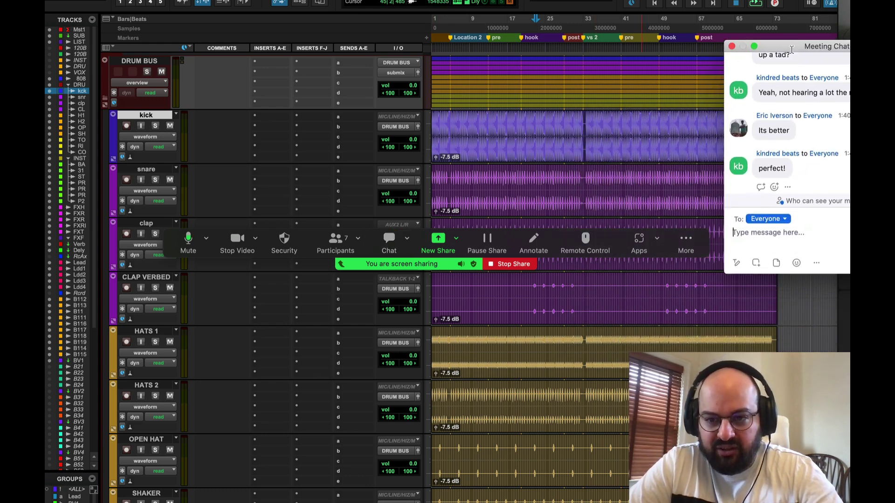
pyautogui.click(731, 46)
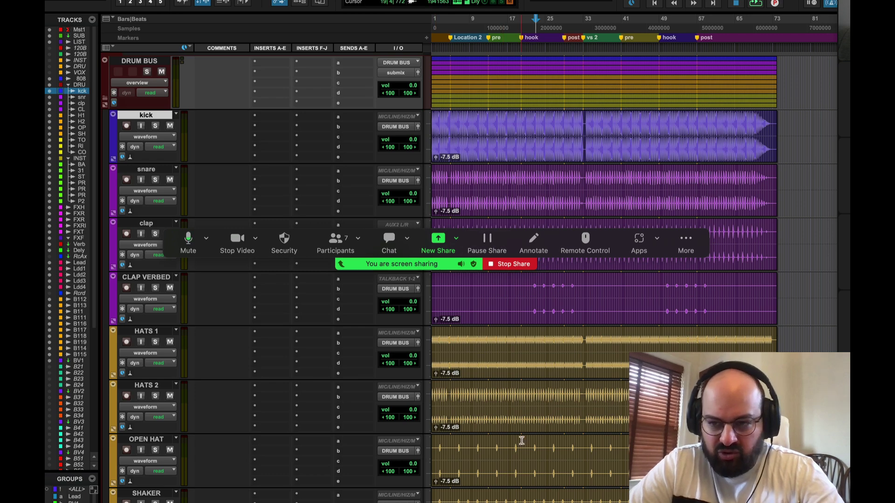
# - Mute the BASS track in the INSTR FOLDER
pyautogui.scroll(-3, 521, 441)
pyautogui.scroll(-1, 521, 440)
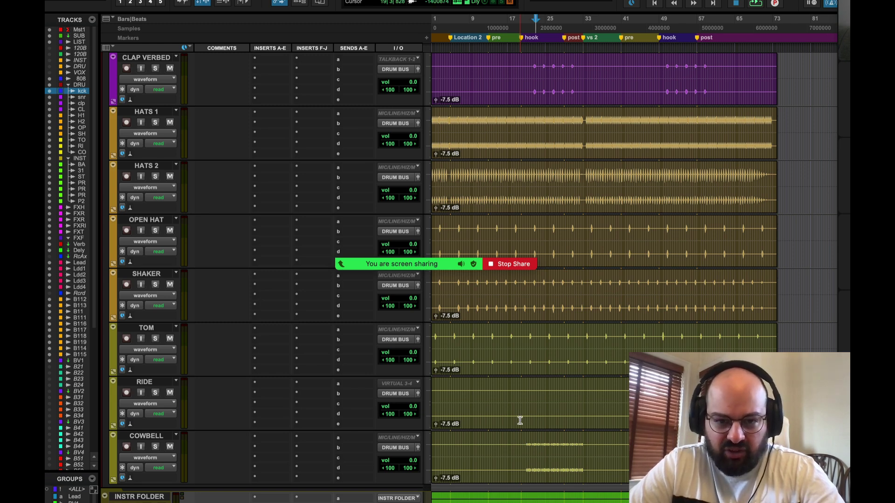
pyautogui.scroll(-1, 520, 421)
pyautogui.scroll(-2, 520, 420)
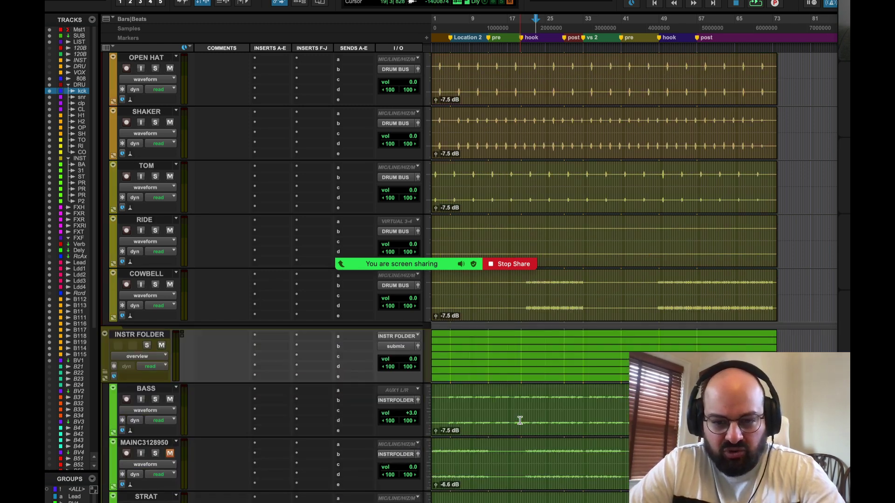
pyautogui.scroll(-1, 520, 421)
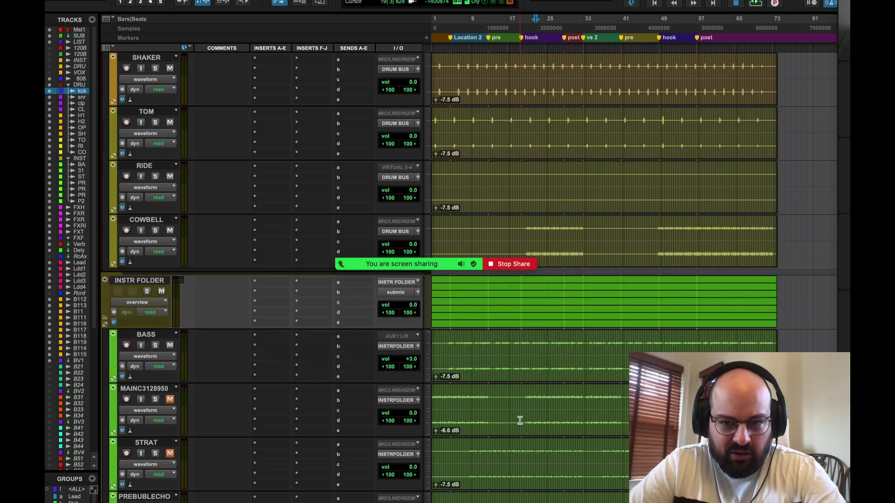
pyautogui.scroll(6, 520, 421)
pyautogui.scroll(-7, 513, 421)
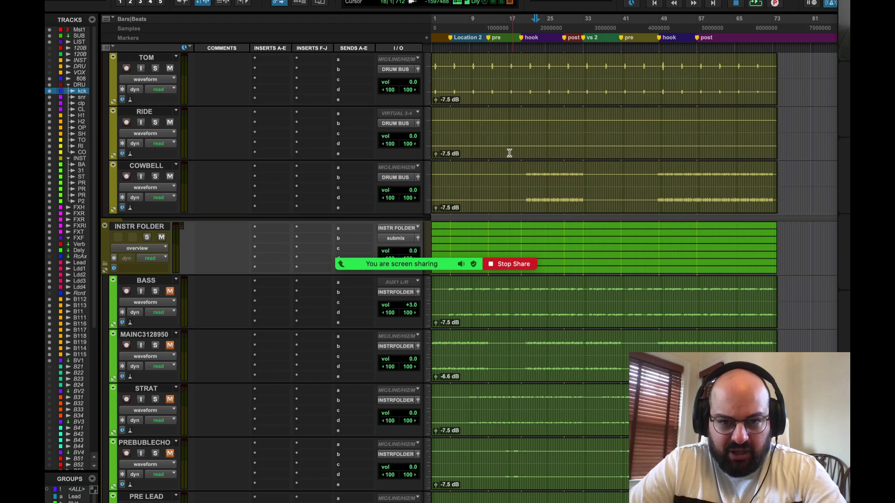
pyautogui.scroll(3, 510, 153)
# - Play the song from around bar 9, select the COWBELL track and review the drum tracks
pyautogui.press('space')
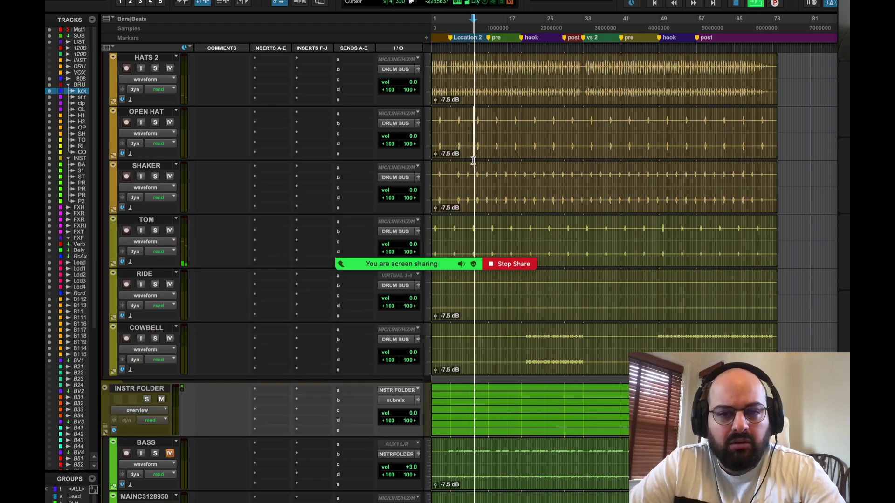
pyautogui.scroll(5, 146, 320)
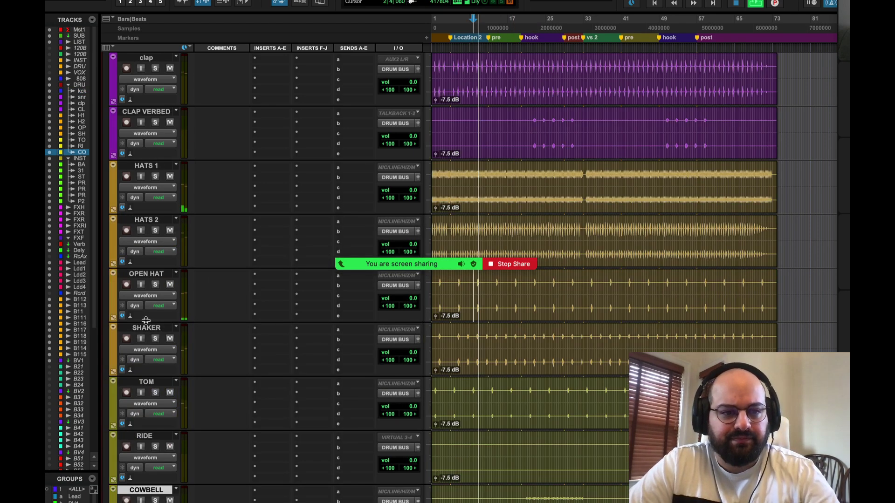
pyautogui.scroll(2, 167, 231)
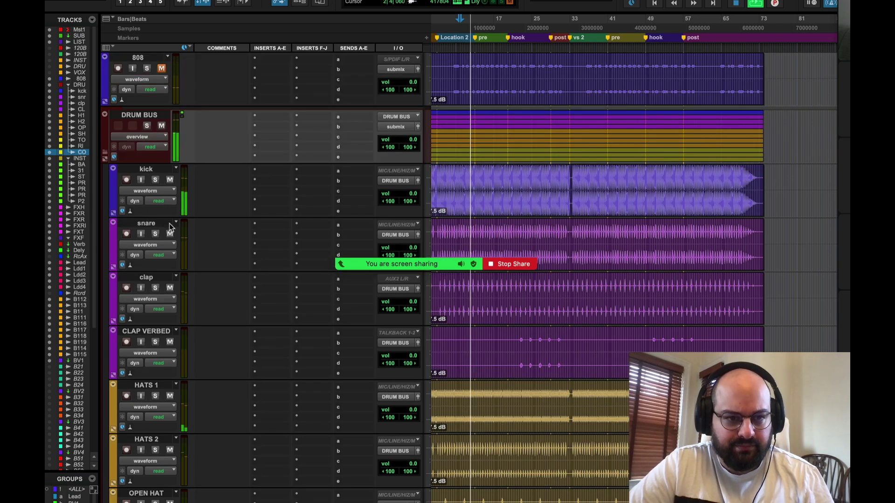
# - Mute every drum track from snare through COWBELL, leaving the kick on, and stop playback with the cursor at the first pre section
pyautogui.keyDown('shift'); pyautogui.click(162, 219); pyautogui.keyUp('shift')
pyautogui.hotkey('shift', 'm')
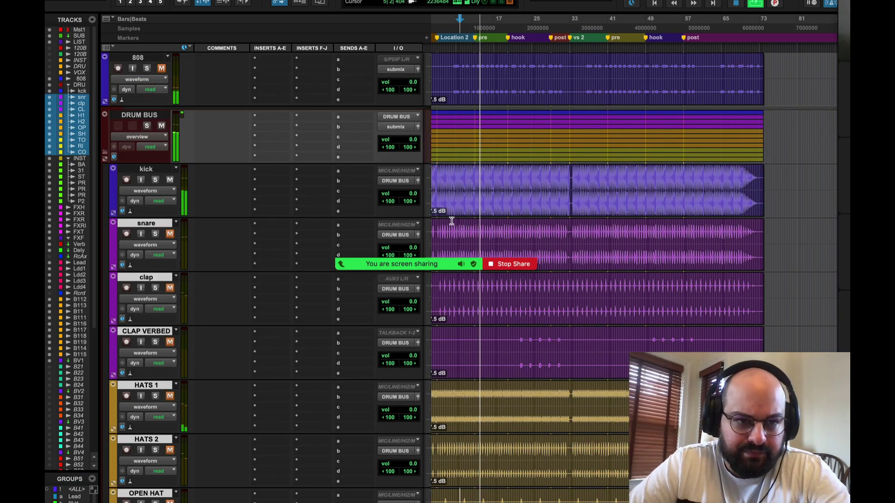
pyautogui.click(482, 198)
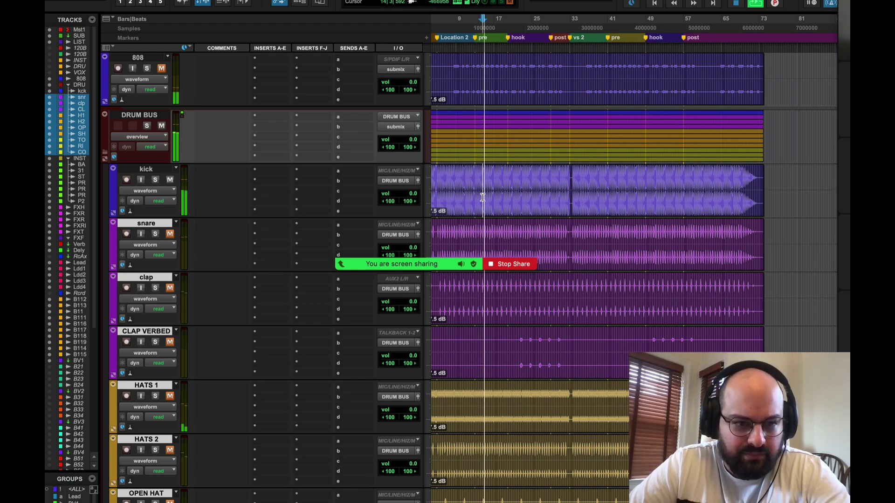
pyautogui.press('space')
# - Review the mute states of the drum tracks and the instrument tracks in the INSTR FOLDER
pyautogui.scroll(-10, 474, 196)
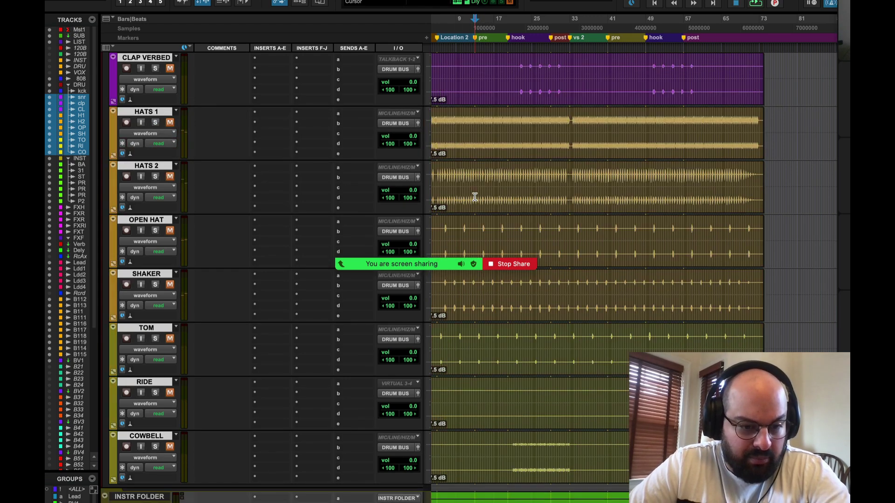
pyautogui.scroll(5, 475, 197)
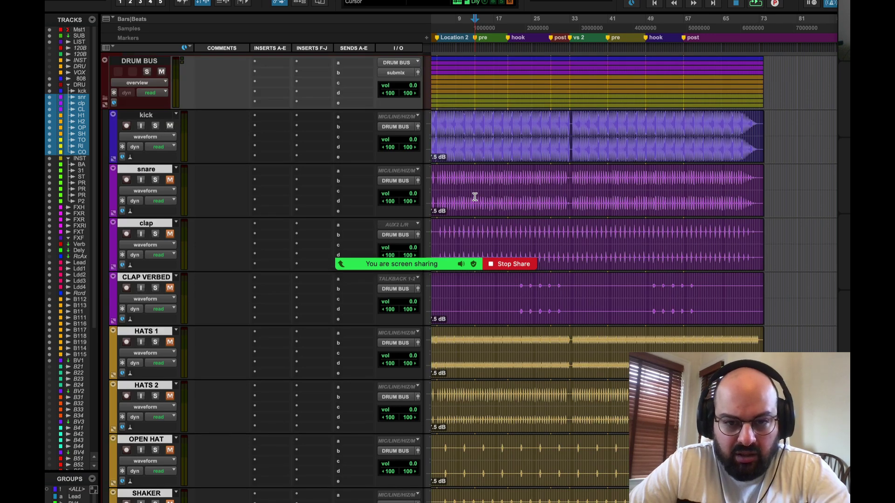
pyautogui.scroll(-1, 474, 197)
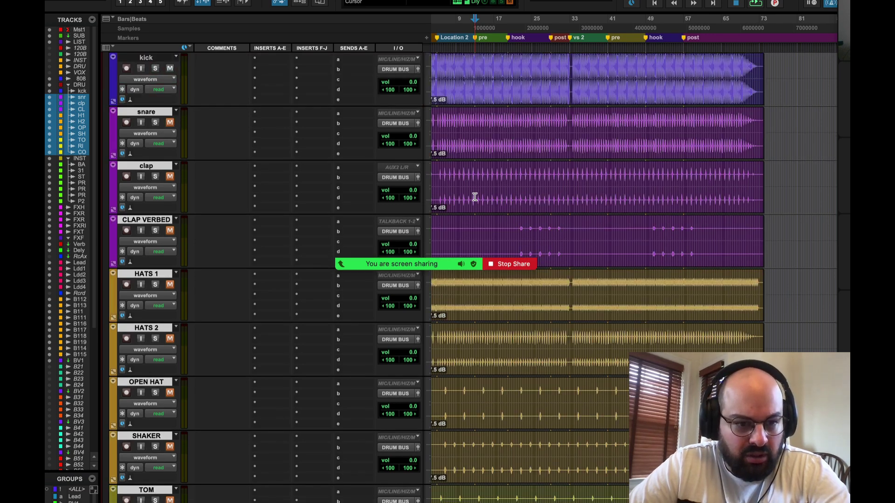
pyautogui.scroll(-2, 474, 197)
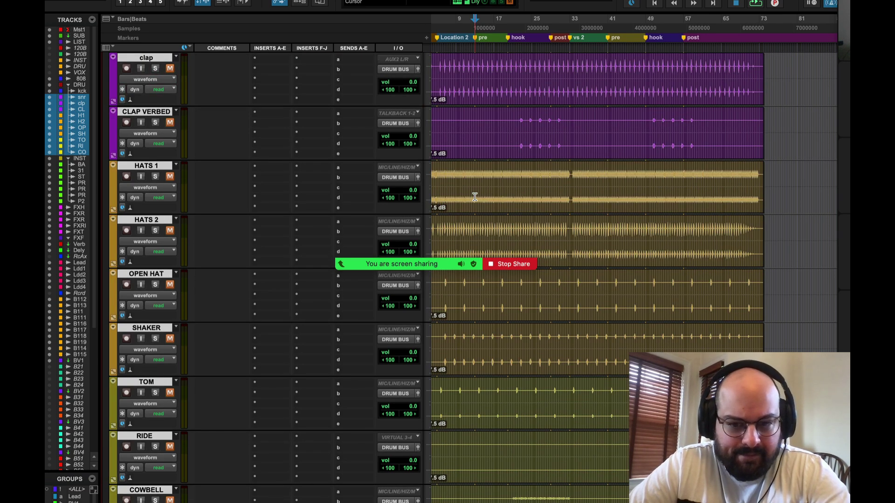
pyautogui.scroll(1, 475, 197)
pyautogui.scroll(-2, 474, 197)
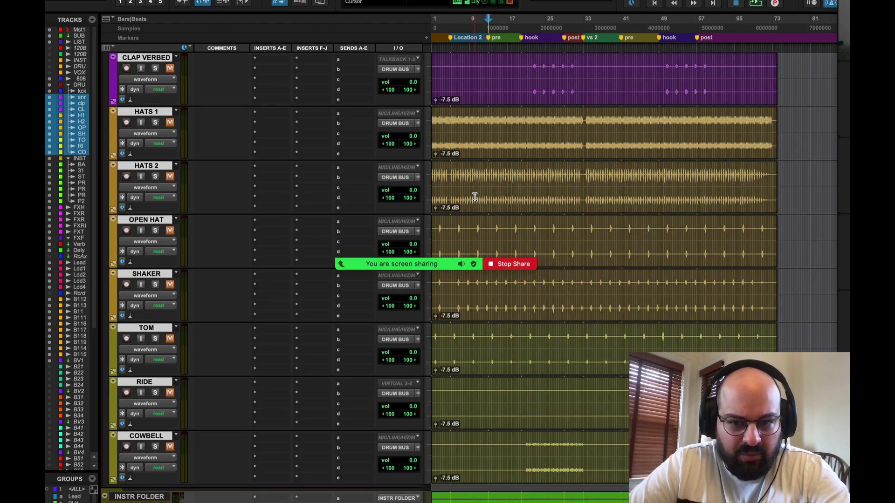
pyautogui.scroll(-5, 475, 197)
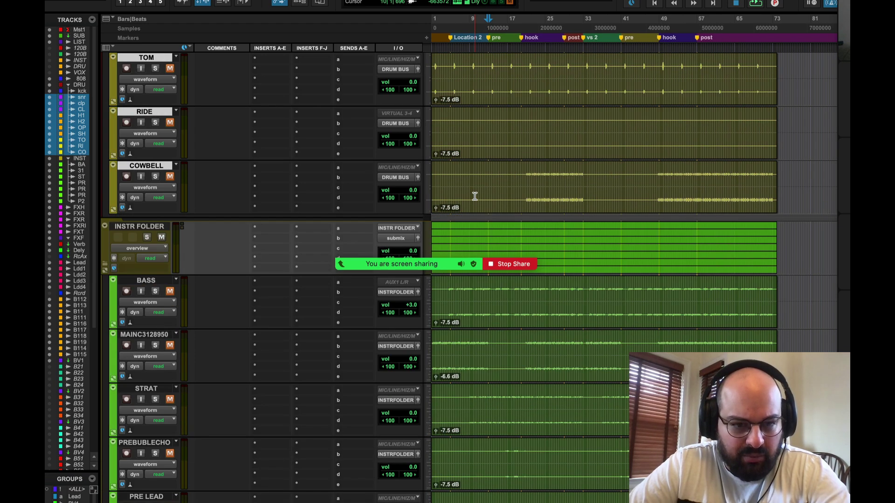
pyautogui.scroll(7, 474, 197)
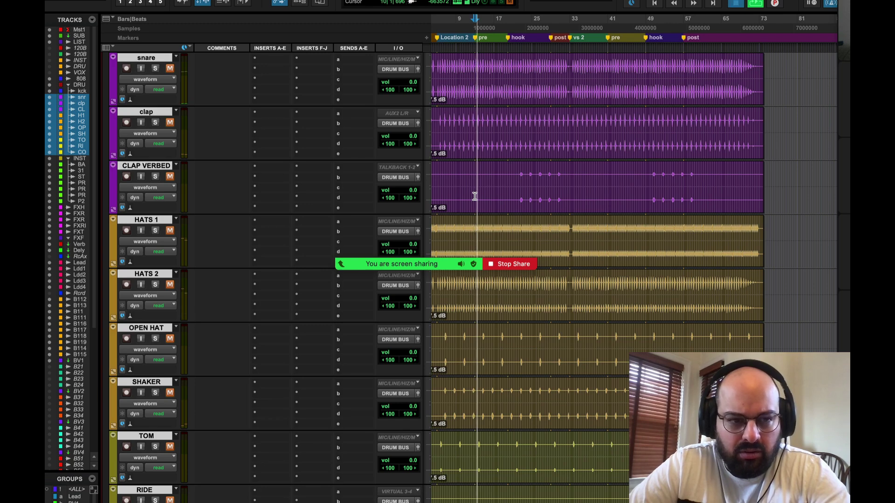
# - Mute the FX FOLDER and all FX tracks from FXHOKCRASH through FX TOM REV
pyautogui.scroll(-16, 475, 196)
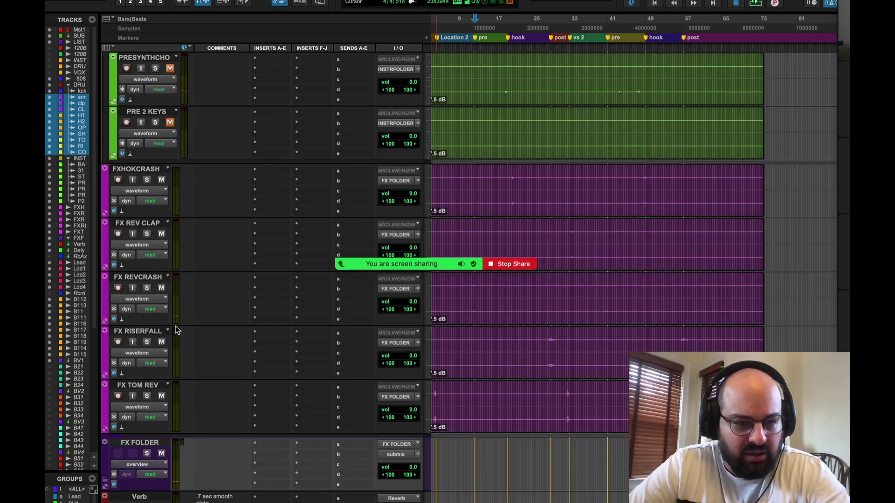
pyautogui.click(139, 385)
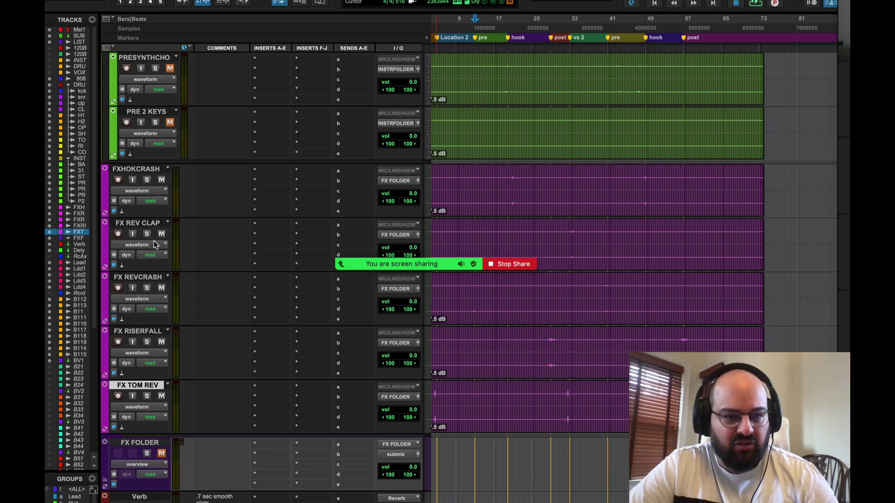
pyautogui.keyDown('shift'); pyautogui.click(158, 169); pyautogui.keyUp('shift')
# - Play the kick alone from the first pre section, unmute the snare and play the two together
pyautogui.press('space')
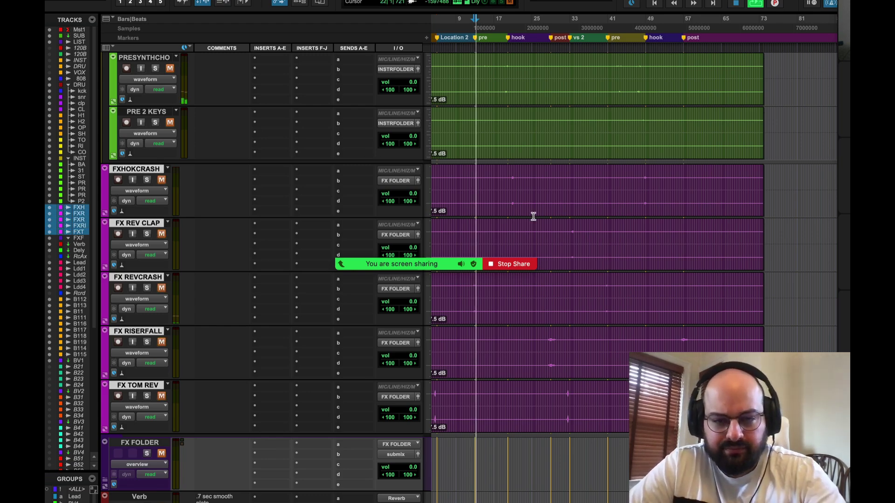
pyautogui.scroll(17, 533, 216)
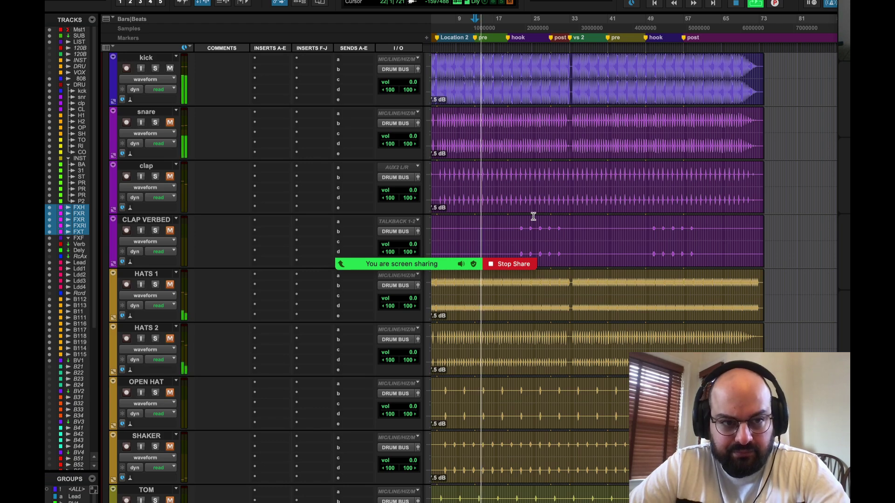
pyautogui.scroll(2, 533, 216)
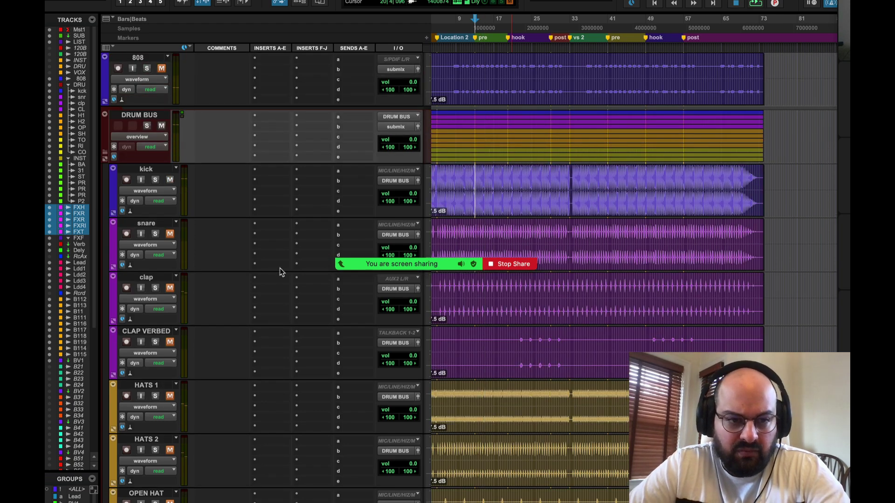
pyautogui.moveTo(340, 264)
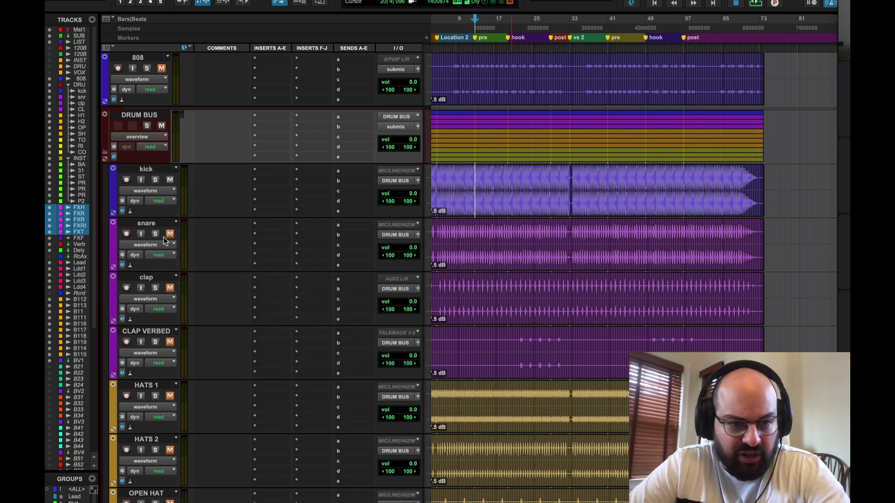
pyautogui.press('space')
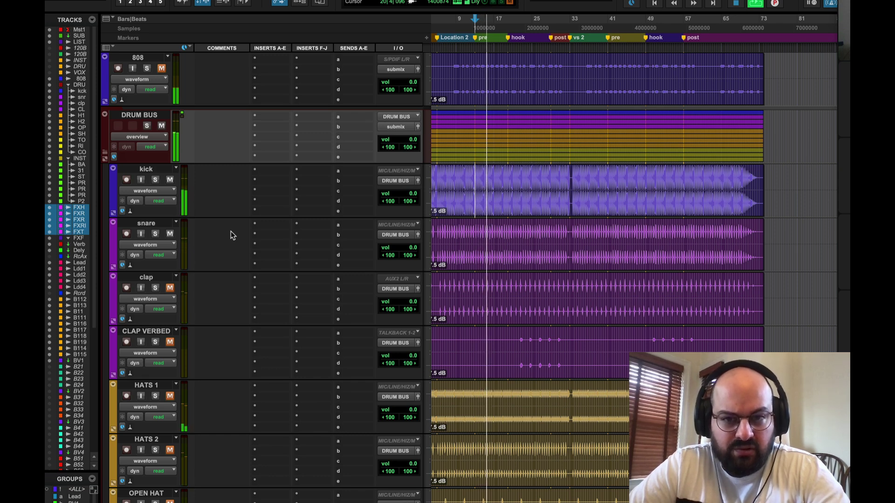
# - Place the cursor around bar 7, unmute the clap and play it with the kick and snare
pyautogui.click(451, 244)
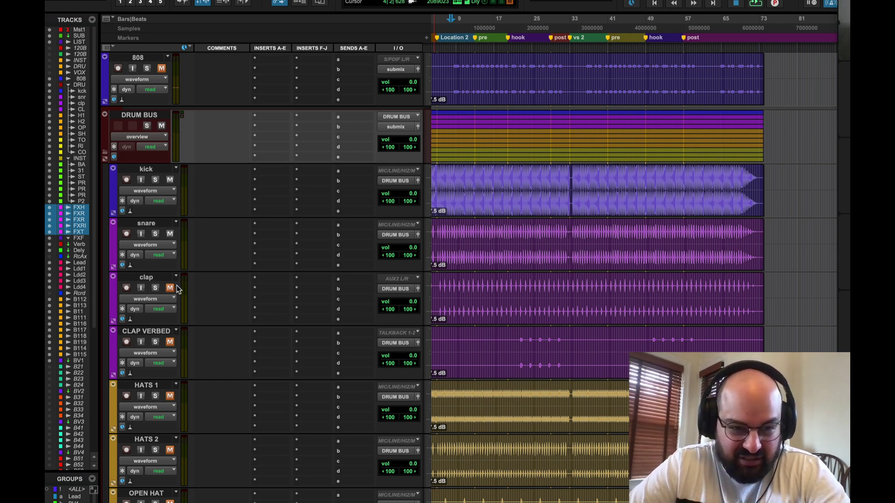
pyautogui.press('space')
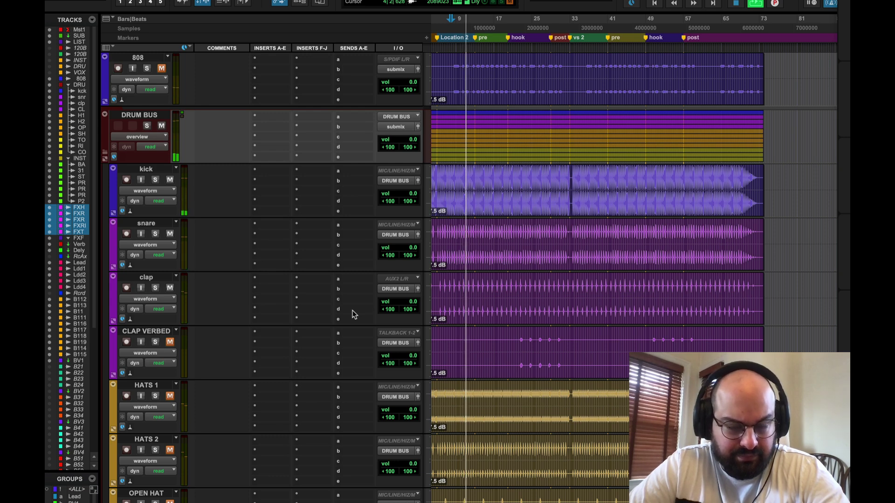
pyautogui.press('space')
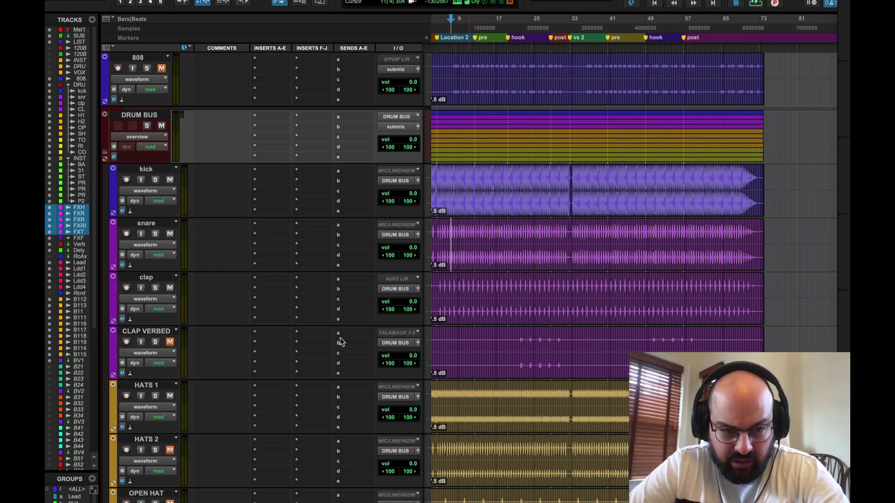
pyautogui.press('space')
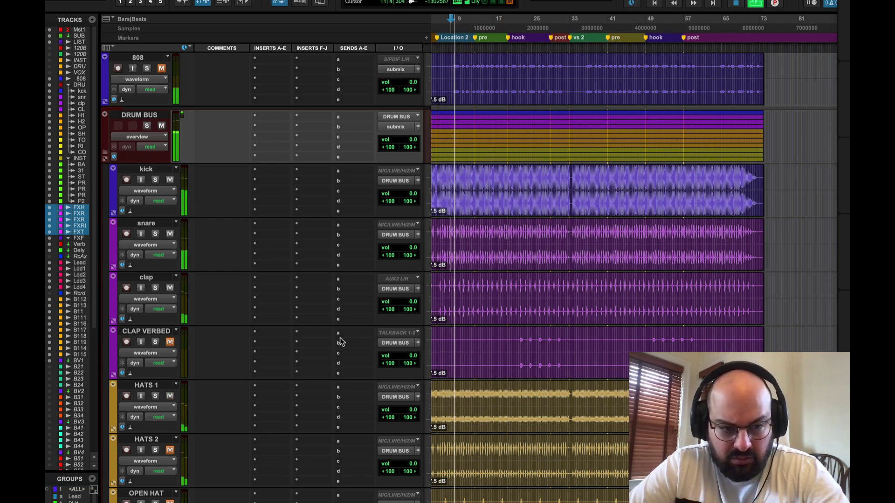
# - Mute the kick, snare and clap tracks together, stop playback and unmute only the kick
pyautogui.click(164, 278)
pyautogui.keyDown('shift'); pyautogui.click(146, 168); pyautogui.keyUp('shift')
pyautogui.keyDown('alt'); pyautogui.keyDown('shift'); pyautogui.click(170, 180); pyautogui.keyUp('shift'); pyautogui.keyUp('alt')
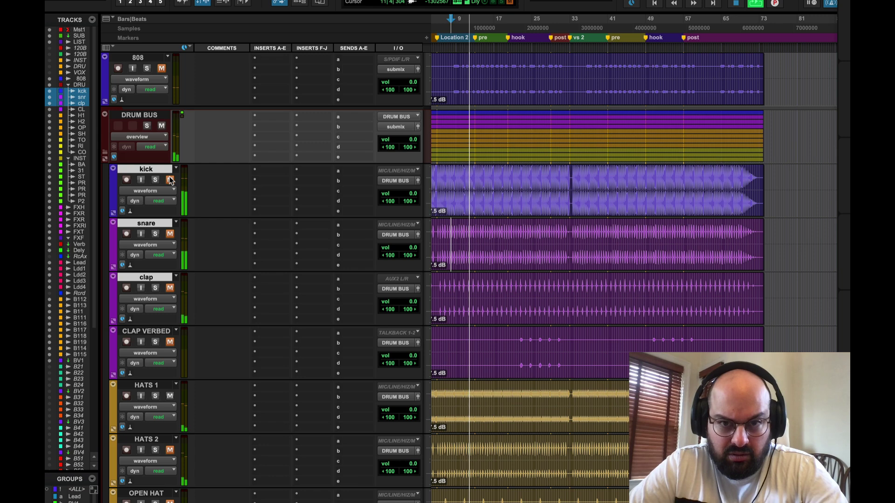
pyautogui.press('space')
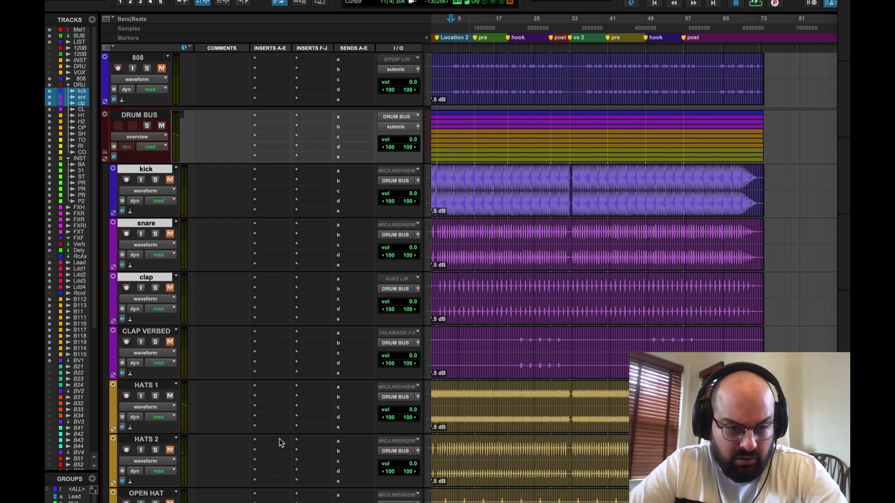
pyautogui.click(170, 180)
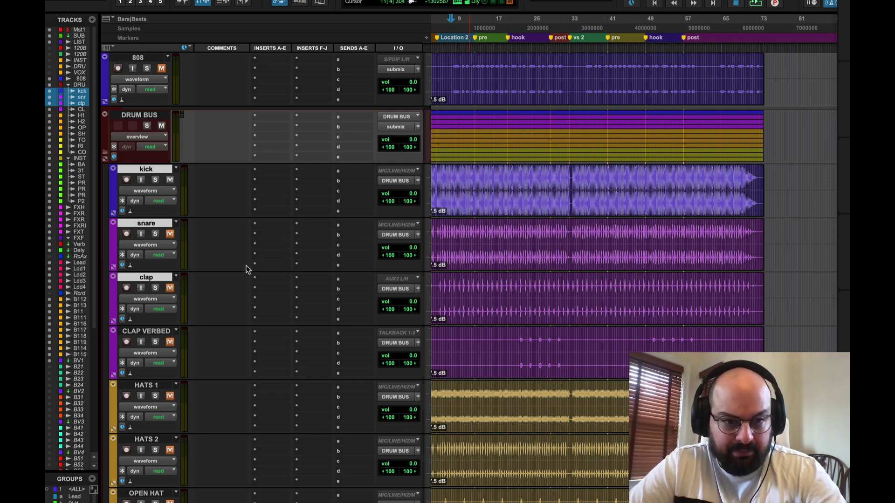
# - Insert the stereo Virtual Mix Rack plug-in on the kick track's first insert slot
pyautogui.click(267, 170)
pyautogui.click(308, 152)
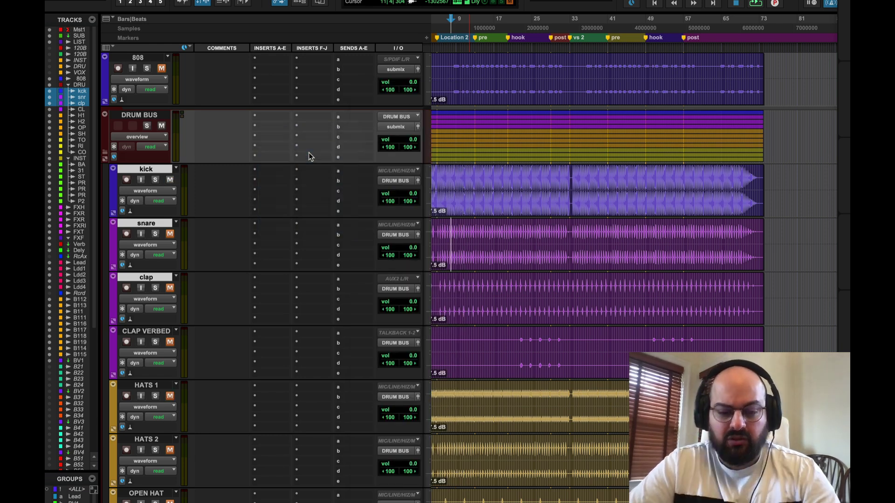
pyautogui.write('virtual')
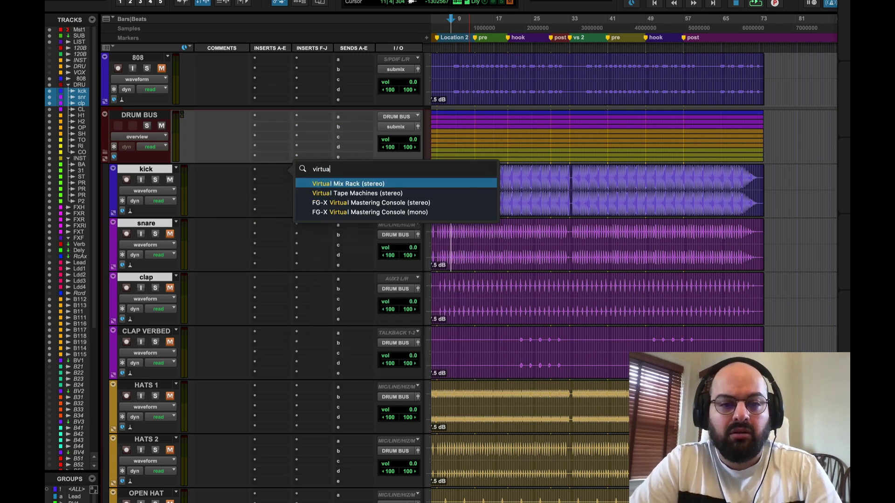
pyautogui.press('Return')
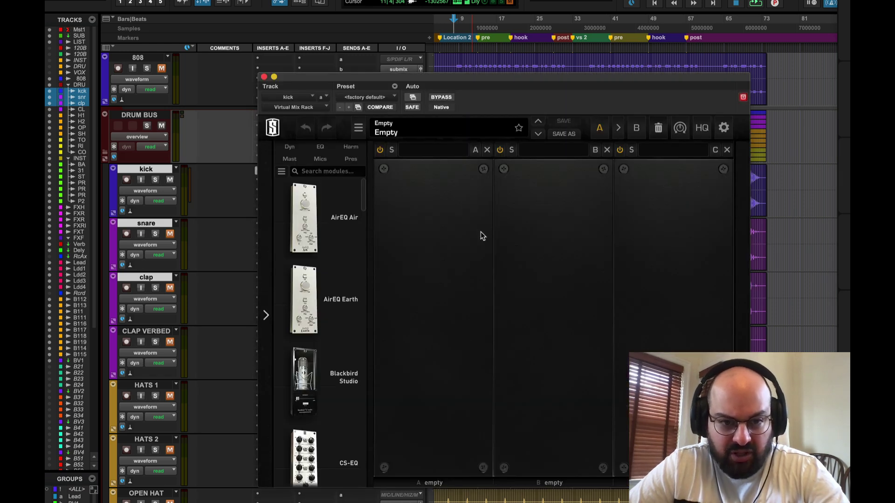
# - Load the FG-2A compressor module into slot A of the kick's Virtual Mix Rack
pyautogui.scroll(-10, 326, 342)
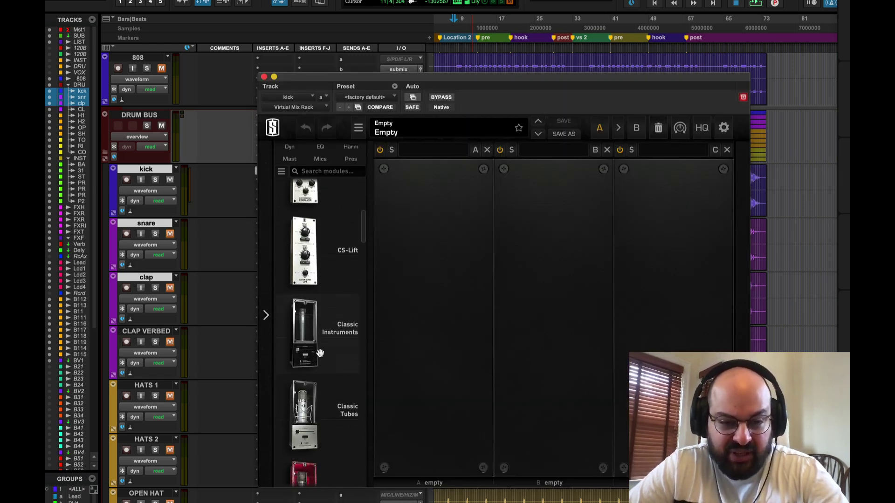
pyautogui.scroll(-5, 320, 353)
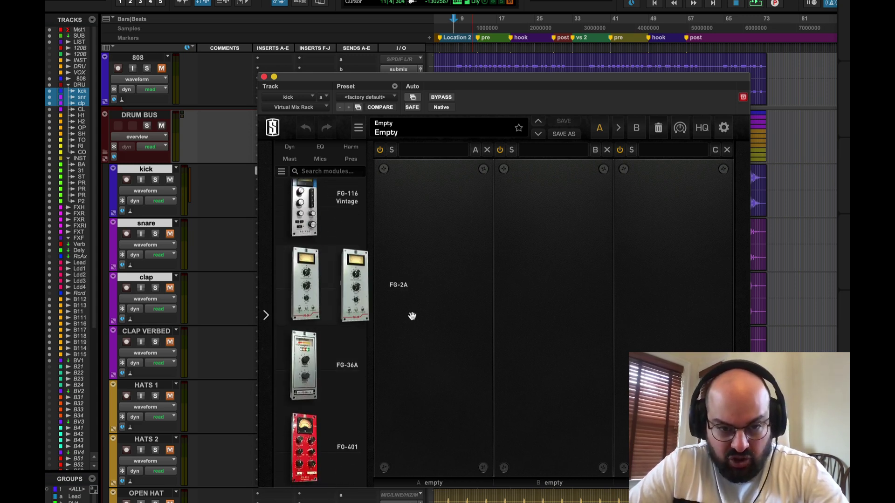
pyautogui.moveTo(389, 312); pyautogui.dragTo(390, 312)
# - Browse the remaining Virtual Mix Rack modules and close the plug-in window
pyautogui.scroll(-5, 301, 336)
pyautogui.scroll(-8, 301, 336)
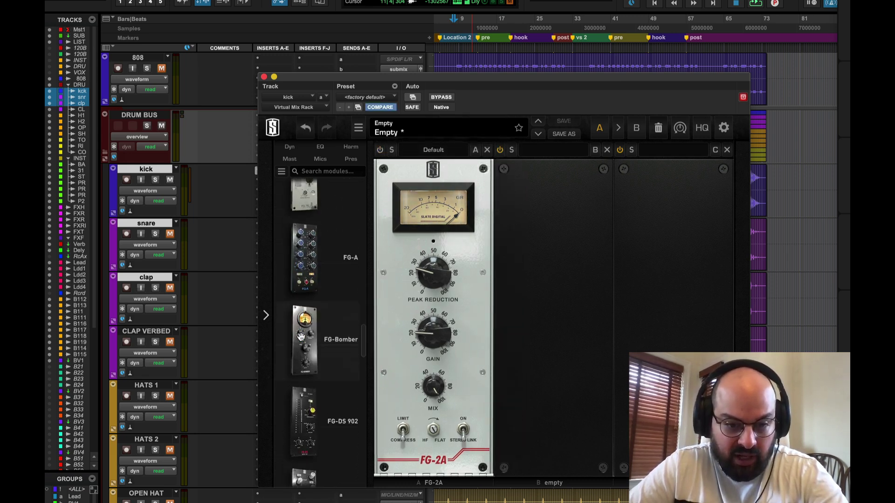
pyautogui.scroll(-10, 301, 336)
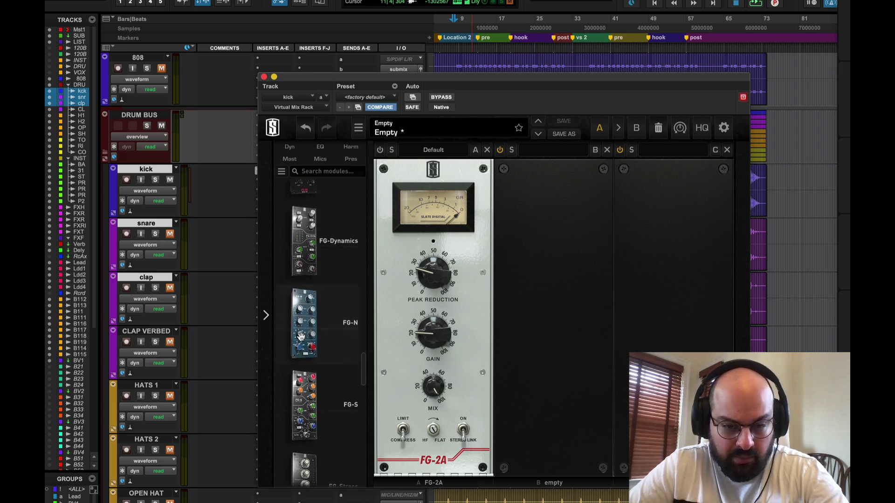
pyautogui.scroll(-8, 300, 336)
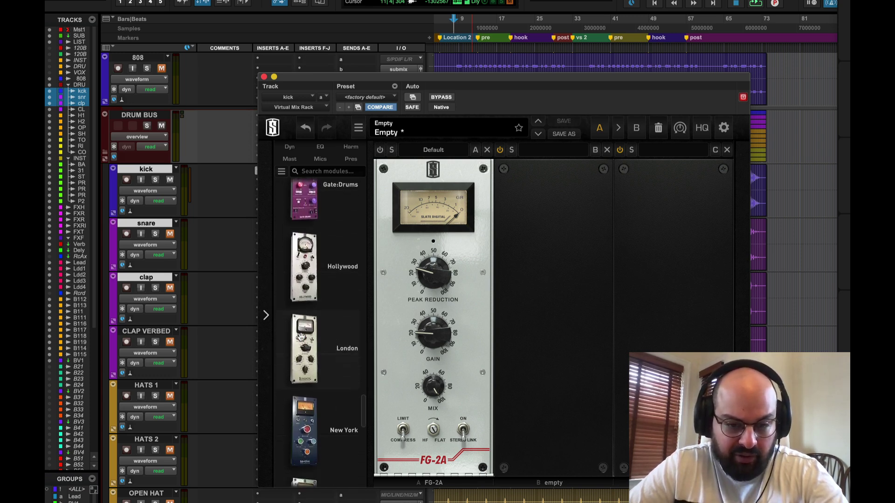
pyautogui.scroll(-8, 301, 336)
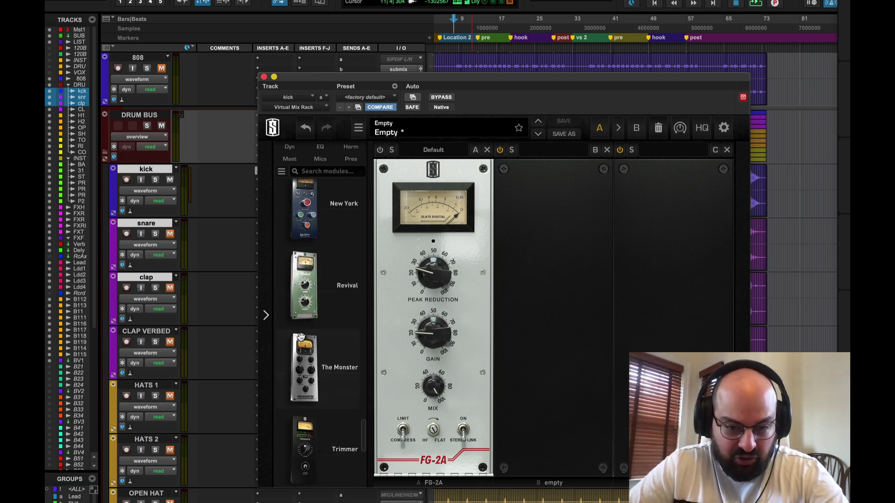
pyautogui.scroll(-4, 301, 336)
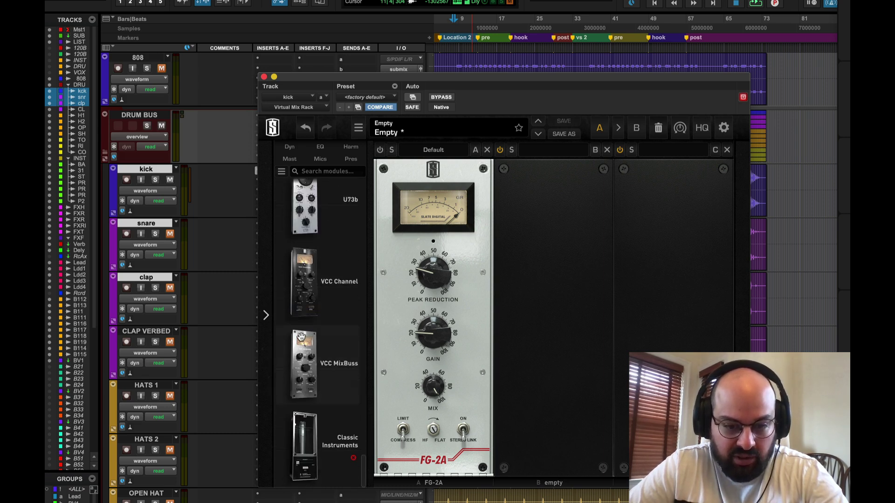
pyautogui.scroll(-16, 300, 336)
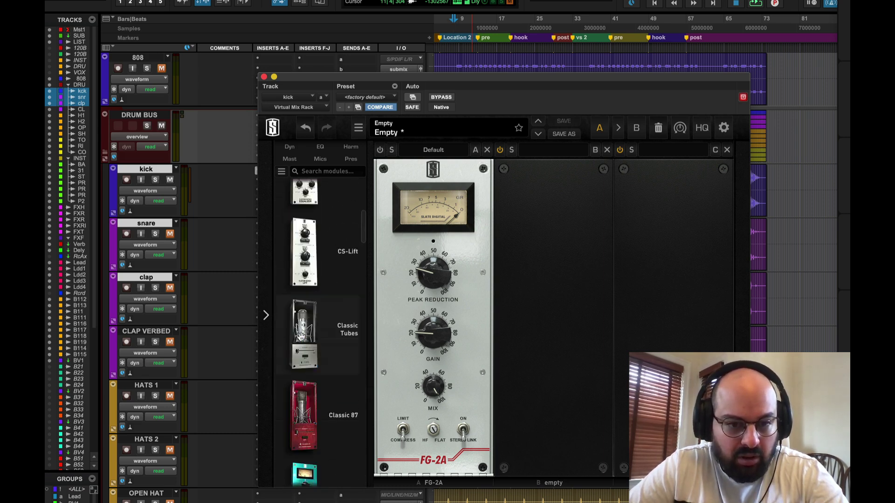
pyautogui.click(263, 77)
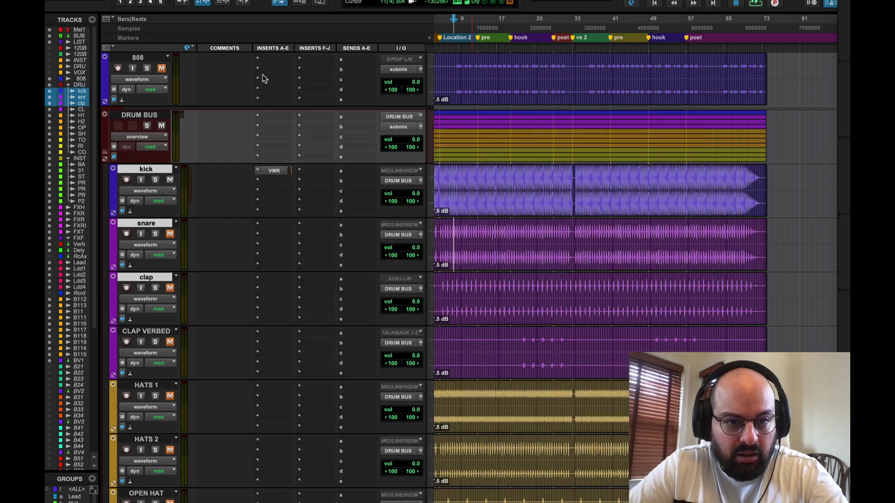
# - Insert the stereo Transify plug-in on the kick track's second insert slot and close its window
pyautogui.click(269, 188)
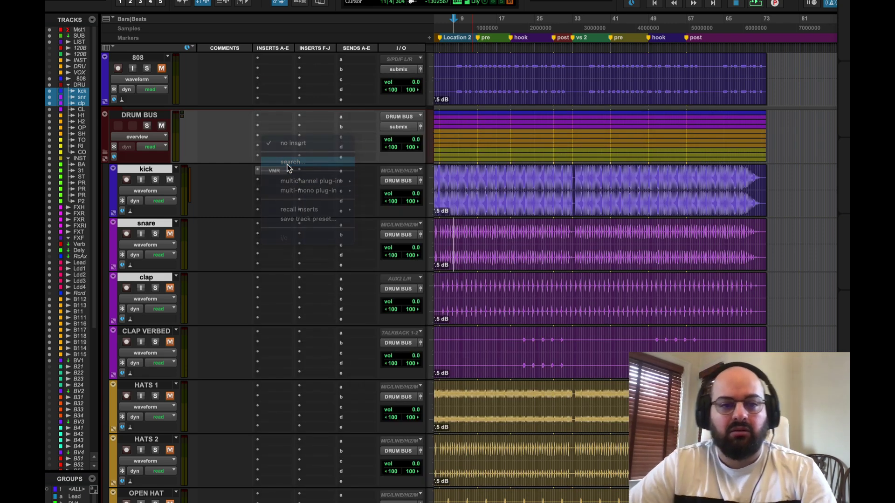
pyautogui.click(288, 166)
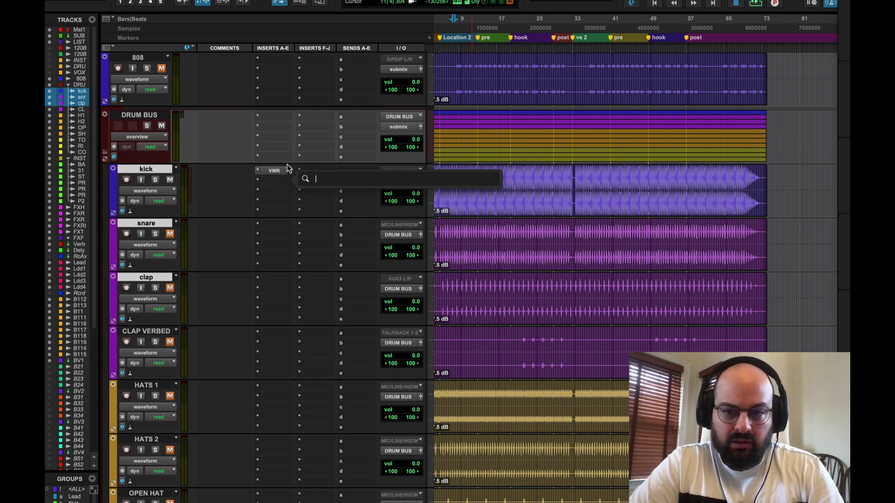
pyautogui.write('trans')
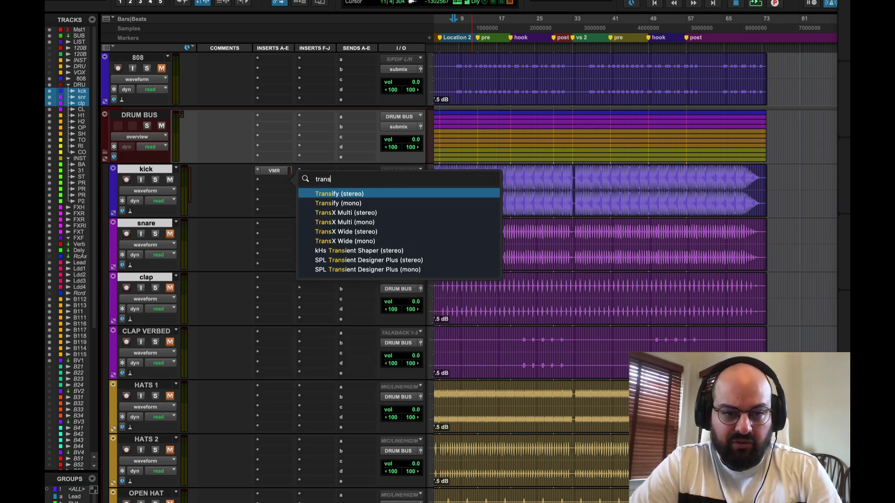
pyautogui.press('Return')
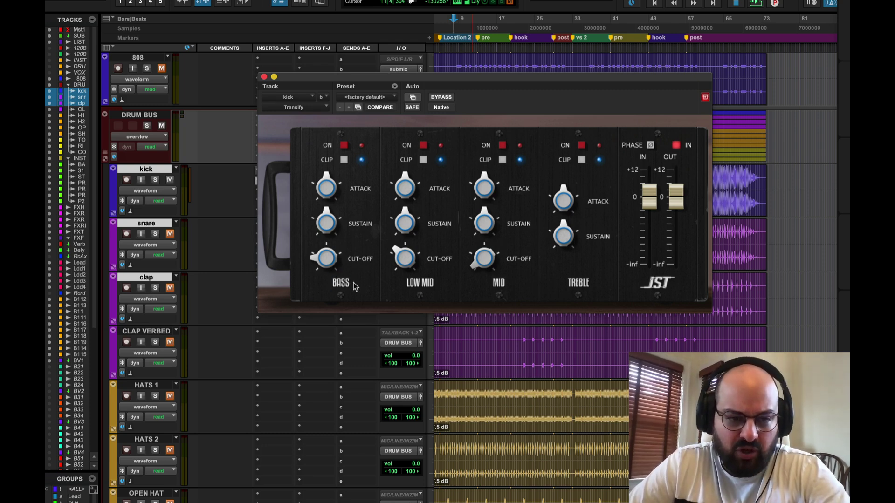
pyautogui.click(264, 77)
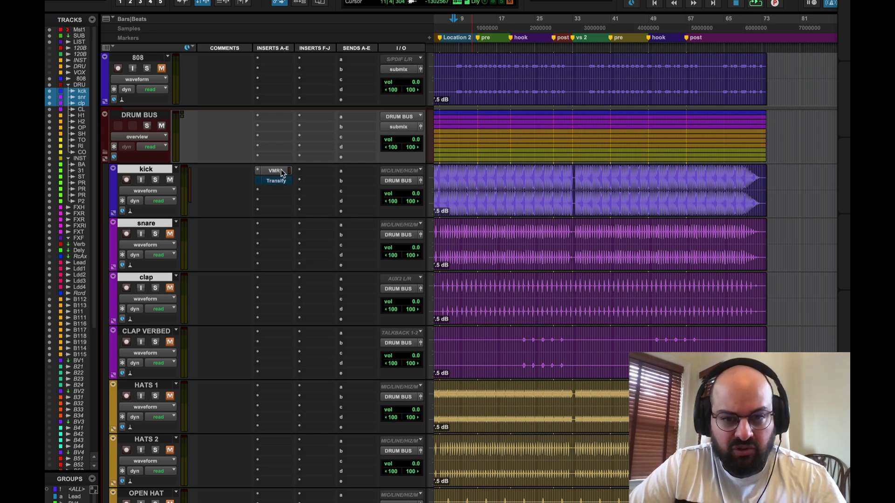
# - Reopen the kick's Virtual Mix Rack and set the FG-2A's peak reduction to about 20 and its gain to 20.0 during playback
pyautogui.click(278, 173)
pyautogui.click(380, 150)
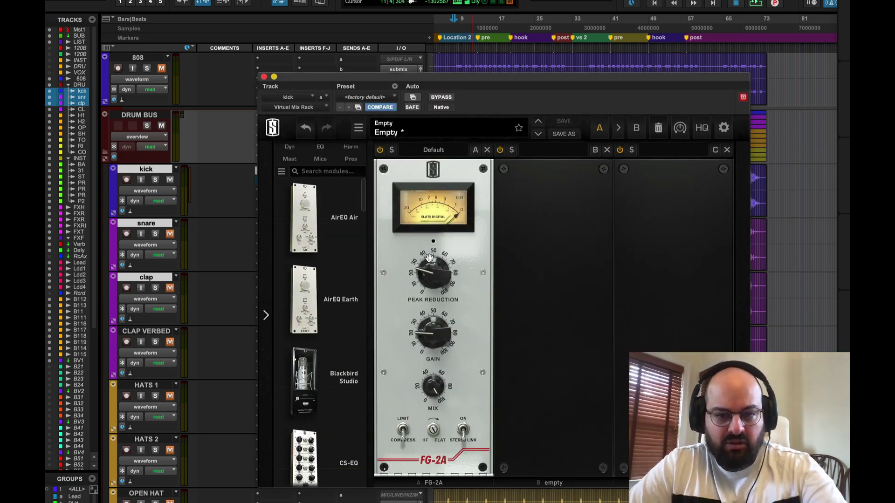
pyautogui.moveTo(438, 256); pyautogui.dragTo(422, 288)
pyautogui.moveTo(424, 331); pyautogui.dragTo(426, 334)
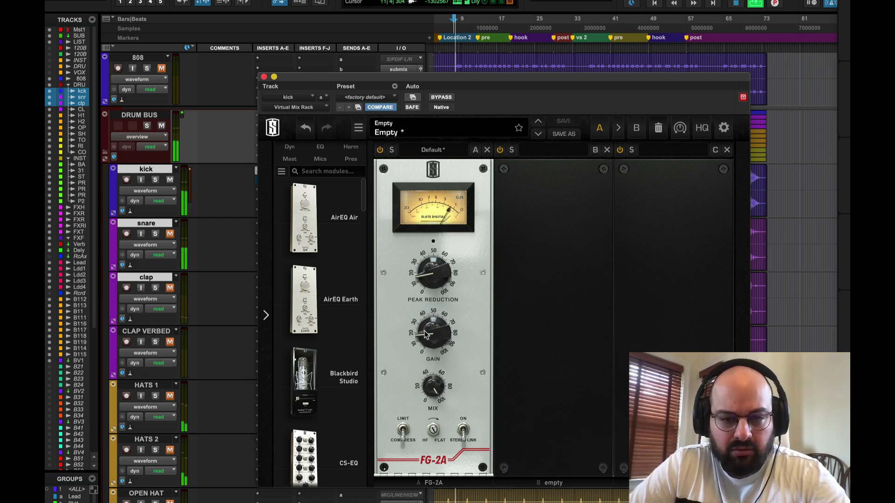
pyautogui.moveTo(437, 278); pyautogui.dragTo(437, 273)
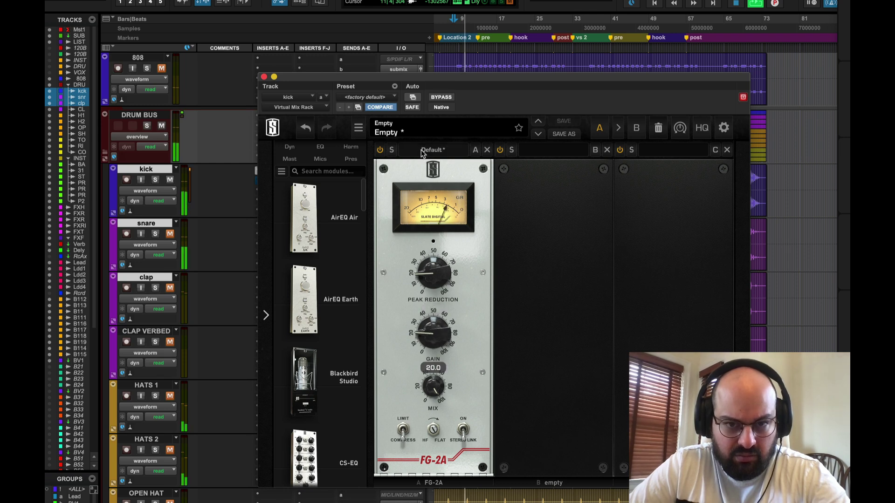
# - Set the FG-2A's gain to 24.4 while comparing against the bypassed signal, leave the plug-in active and close its window
pyautogui.click(445, 97)
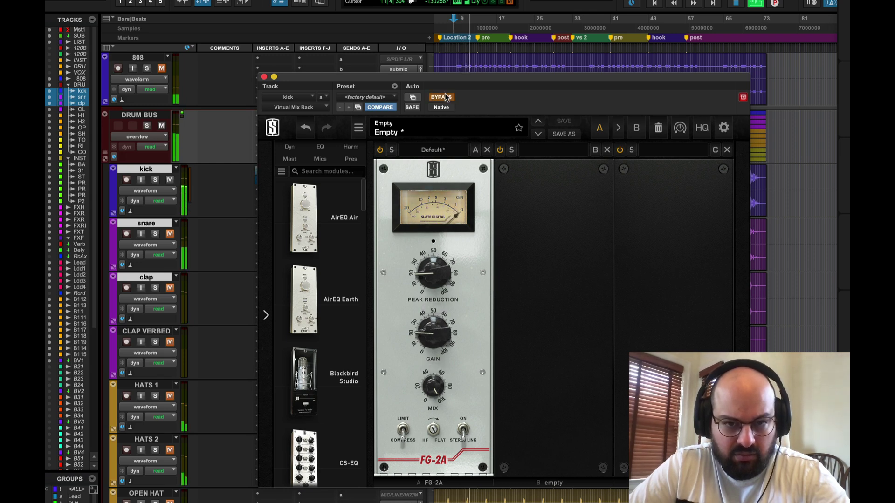
pyautogui.click(445, 97)
pyautogui.moveTo(438, 333)
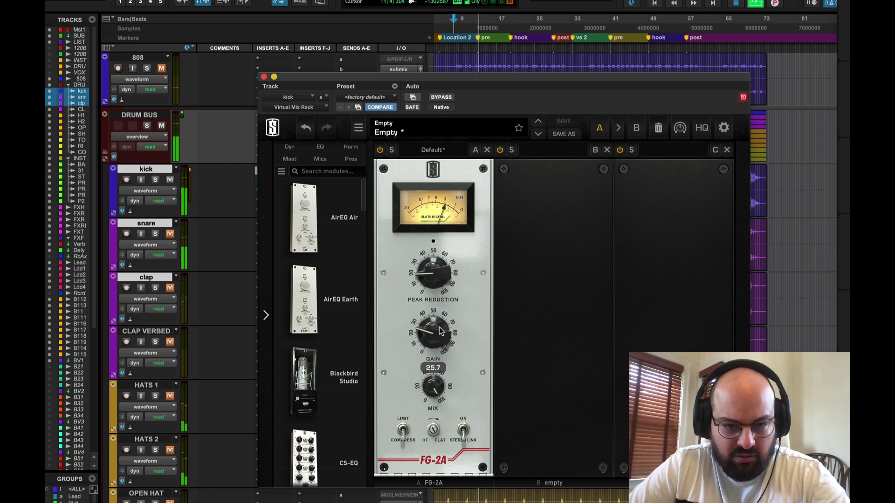
pyautogui.click(442, 97)
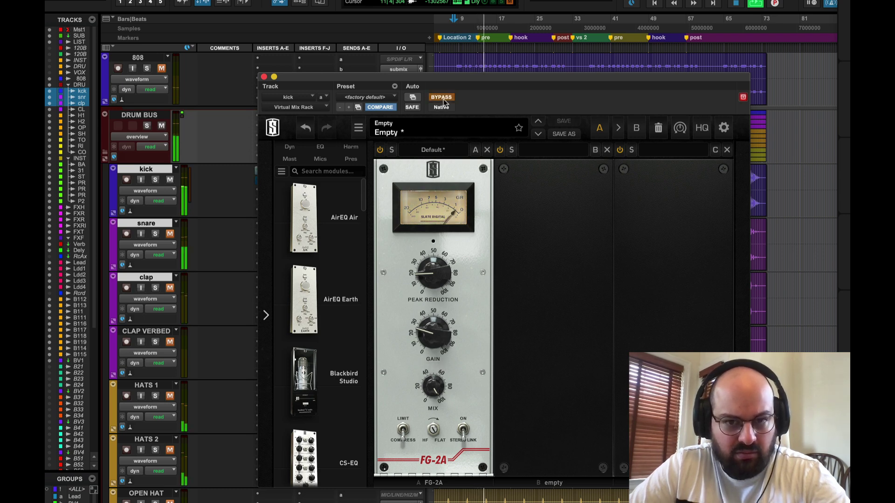
pyautogui.moveTo(443, 327); pyautogui.dragTo(434, 340)
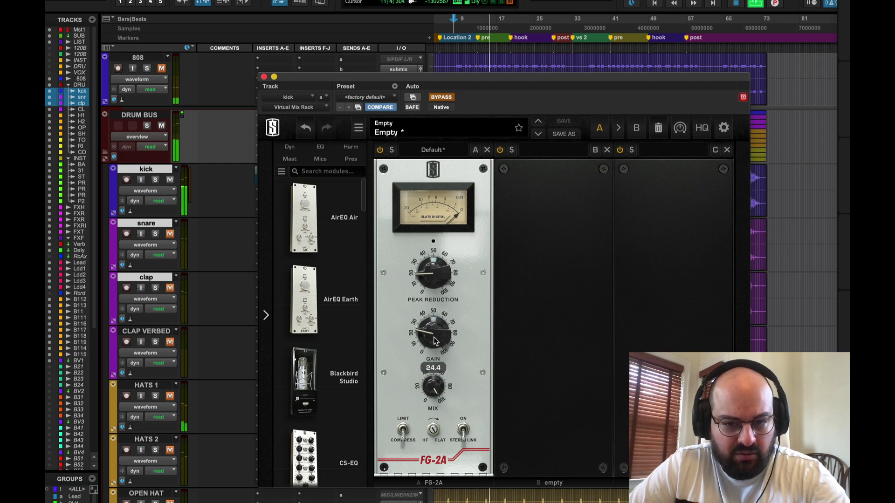
pyautogui.click(438, 98)
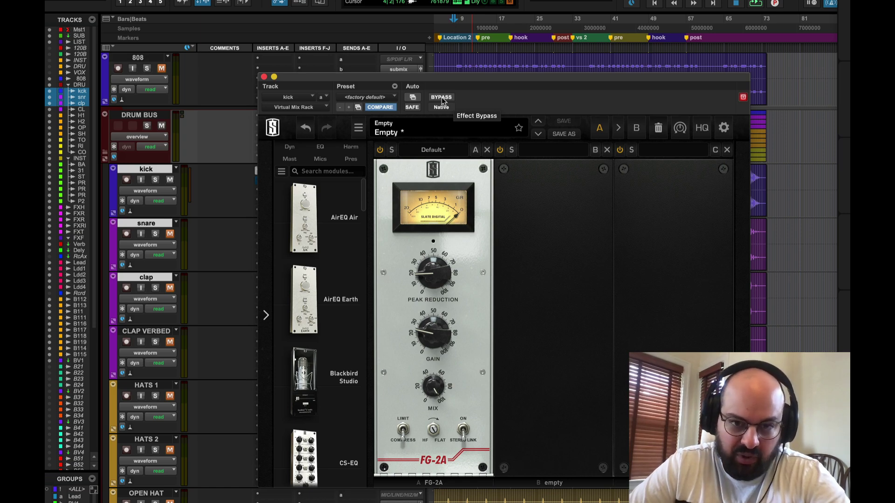
pyautogui.click(264, 77)
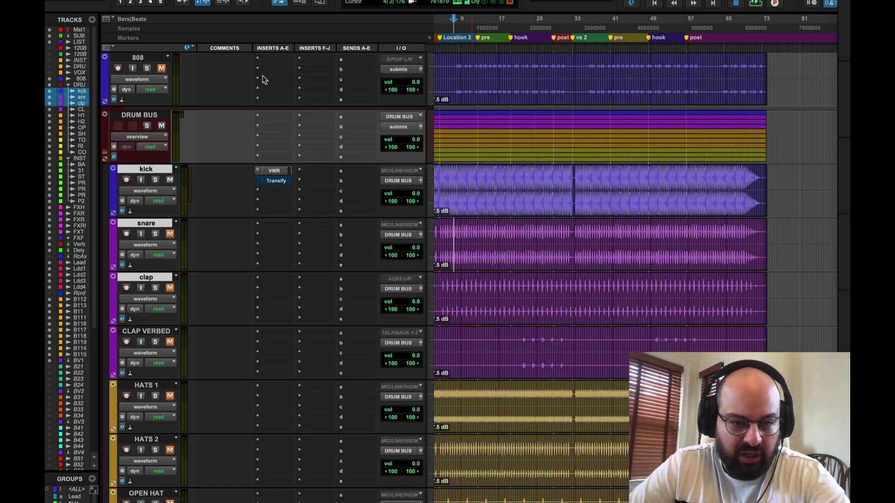
# - Enable Transify's Low Mid and Bass bands on the kick, with the Bass cut-off at maximum, sustain slightly reduced and attack slightly raised
pyautogui.click(282, 181)
pyautogui.click(448, 97)
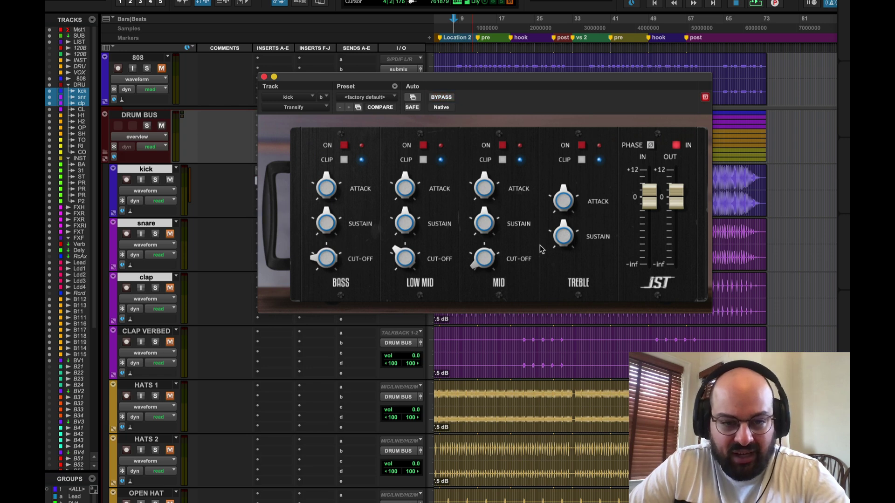
pyautogui.click(424, 146)
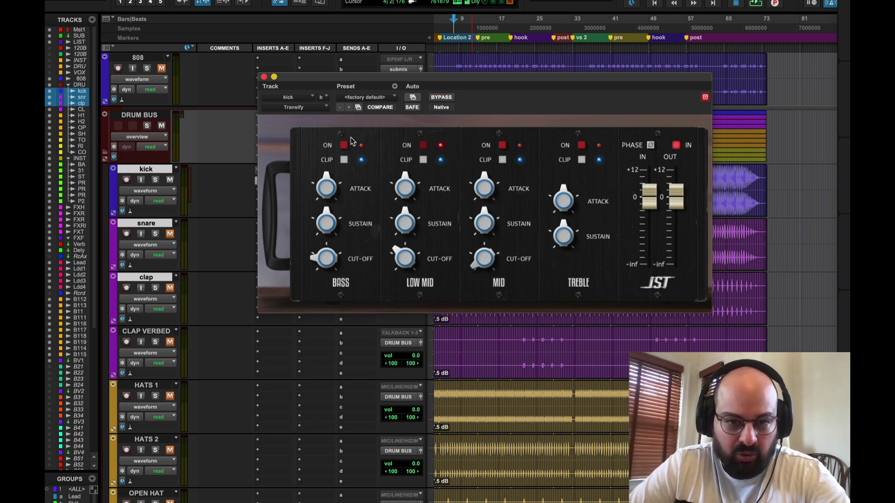
pyautogui.click(344, 146)
pyautogui.moveTo(333, 270); pyautogui.dragTo(333, 281)
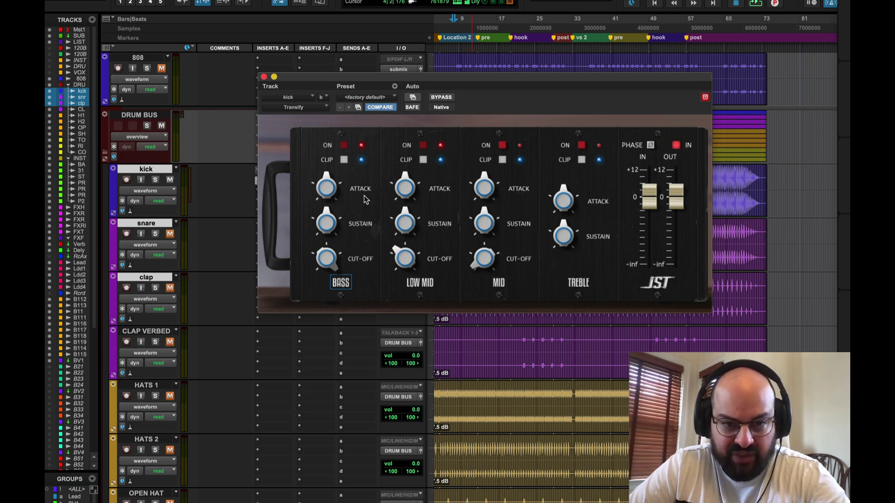
pyautogui.moveTo(327, 222); pyautogui.dragTo(325, 240)
pyautogui.moveTo(328, 179); pyautogui.dragTo(328, 180)
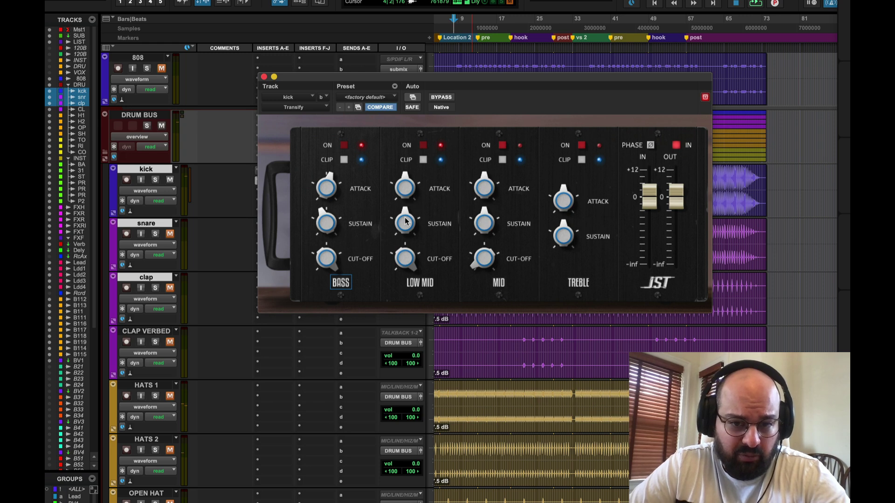
# - Turn down the Low Mid band's sustain, play the kick and compare Transify bypassed and active
pyautogui.press('space')
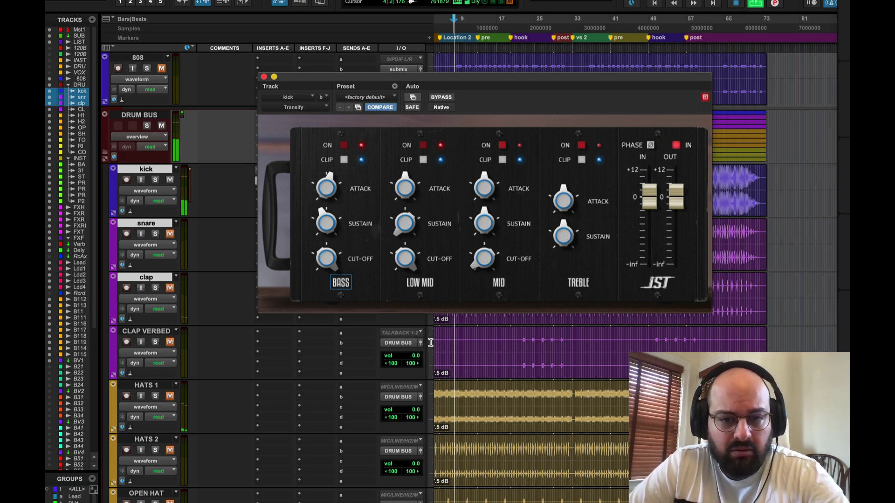
pyautogui.click(441, 97)
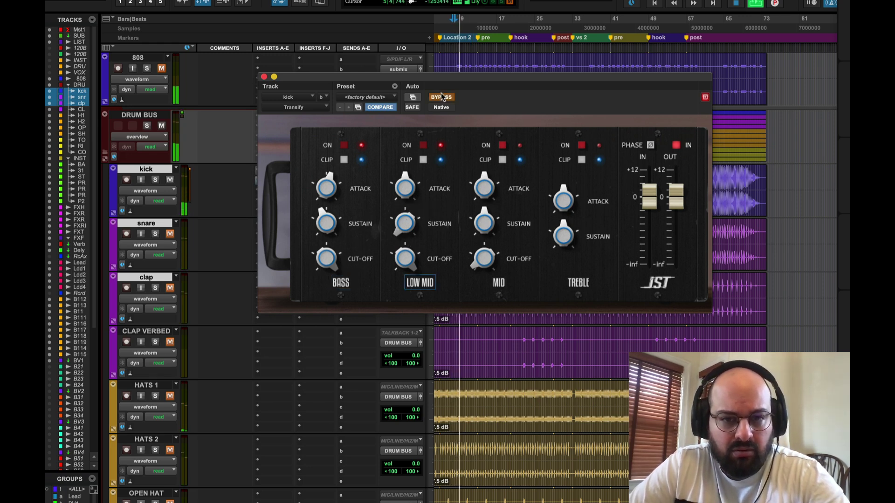
pyautogui.click(441, 97)
pyautogui.moveTo(410, 221)
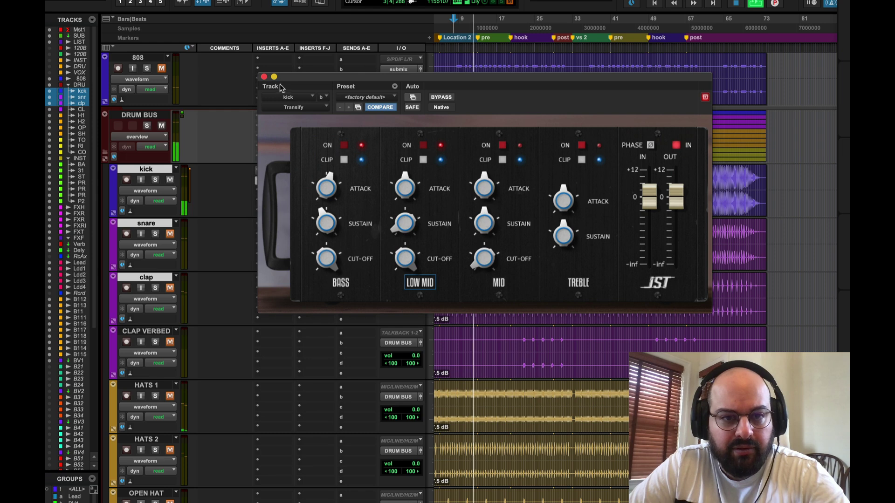
# - Turn the Mid band's sustain down and leave that band off, stop playback and close Transify
pyautogui.moveTo(488, 228); pyautogui.dragTo(492, 351)
pyautogui.click(502, 145)
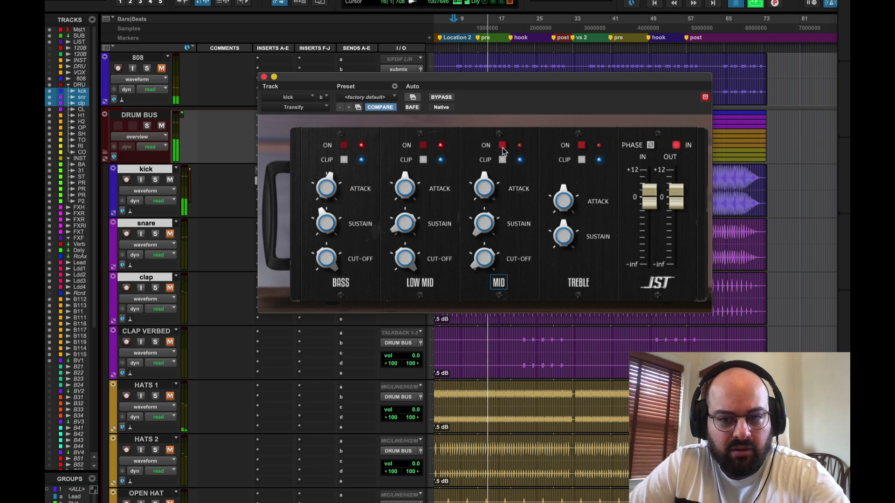
pyautogui.press('space')
pyautogui.click(264, 76)
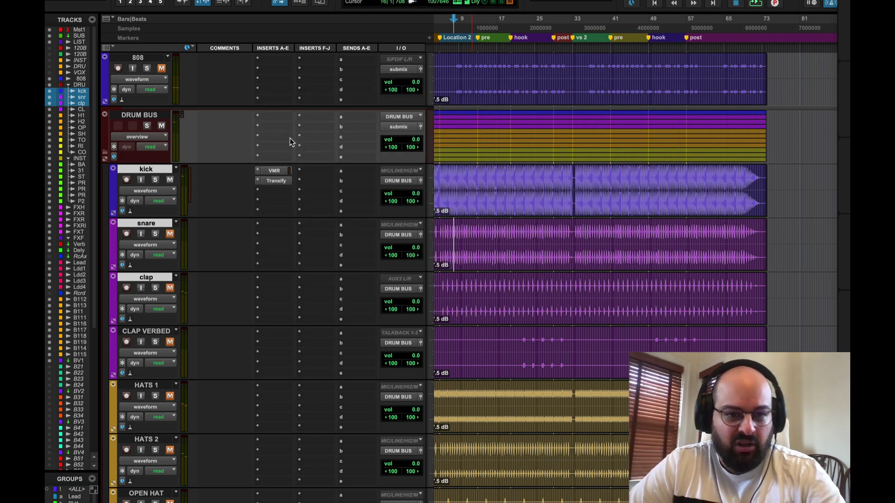
# - Bypass both kick inserts together, listen during playback and re-enable them to compare the processing
pyautogui.click(279, 173)
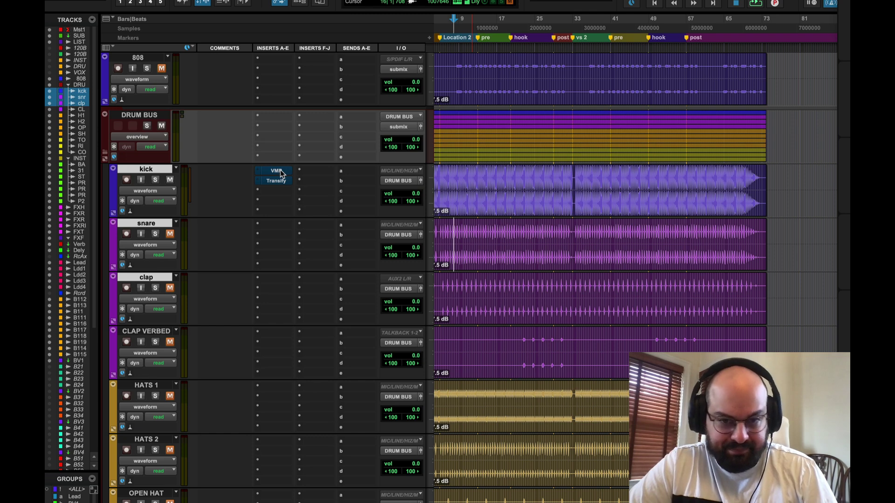
pyautogui.press('space')
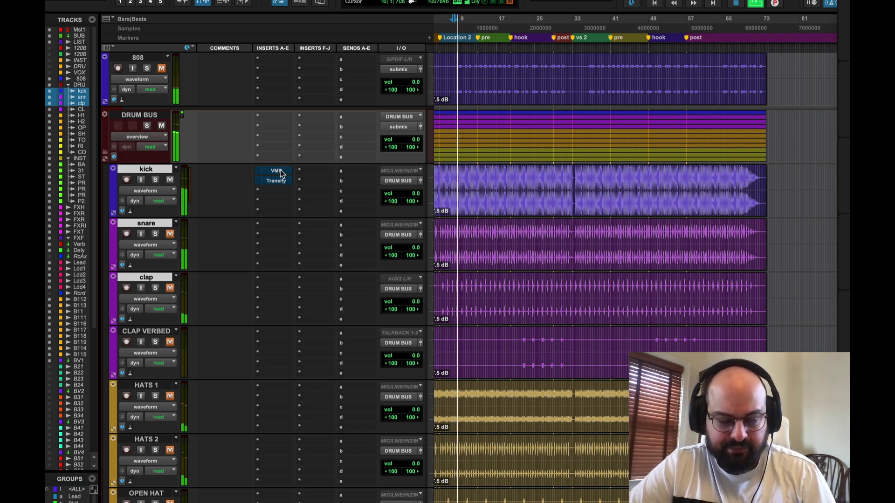
pyautogui.click(281, 174)
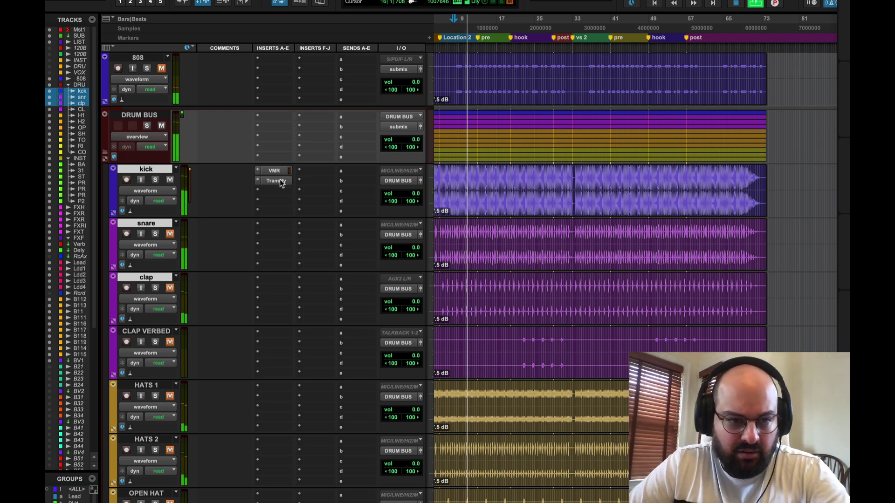
# - Unmute the snare and clap tracks and audition them with the processed kick, then stop playback
pyautogui.press('space')
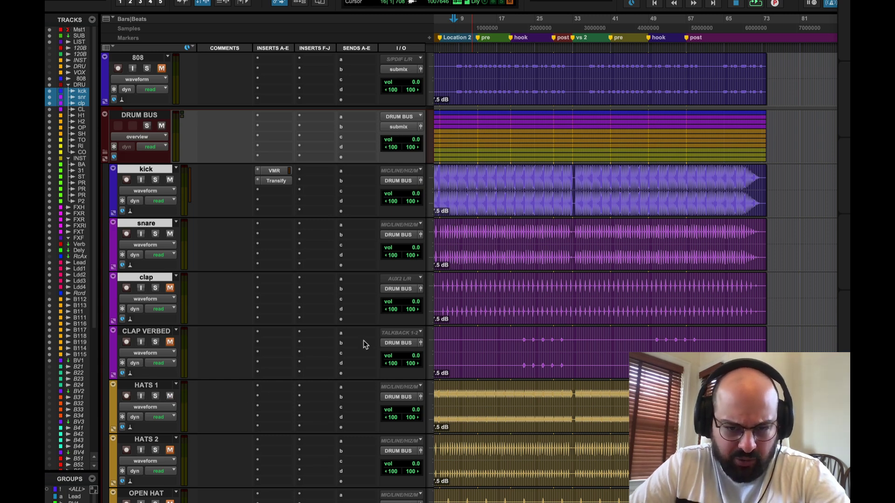
pyautogui.press('space')
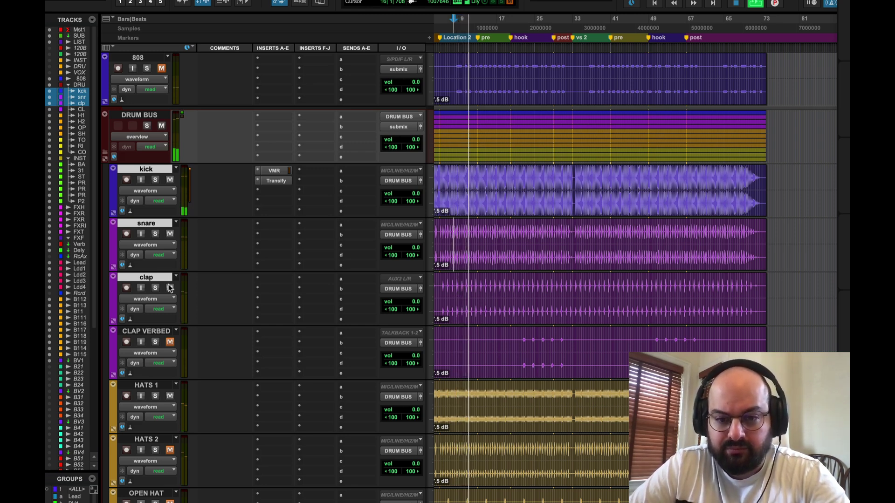
pyautogui.press('space')
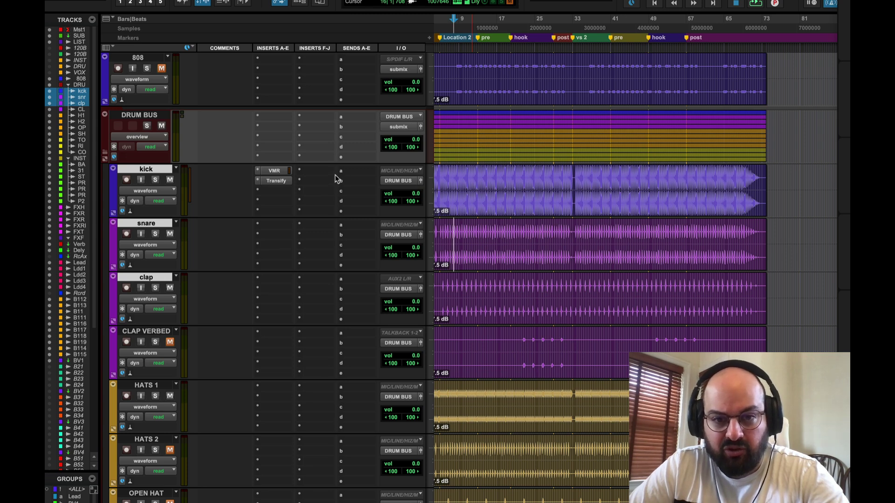
# - Compare the kick with VMR and Transify bypassed and active alongside the snare and clap, then stop playback
pyautogui.click(278, 172)
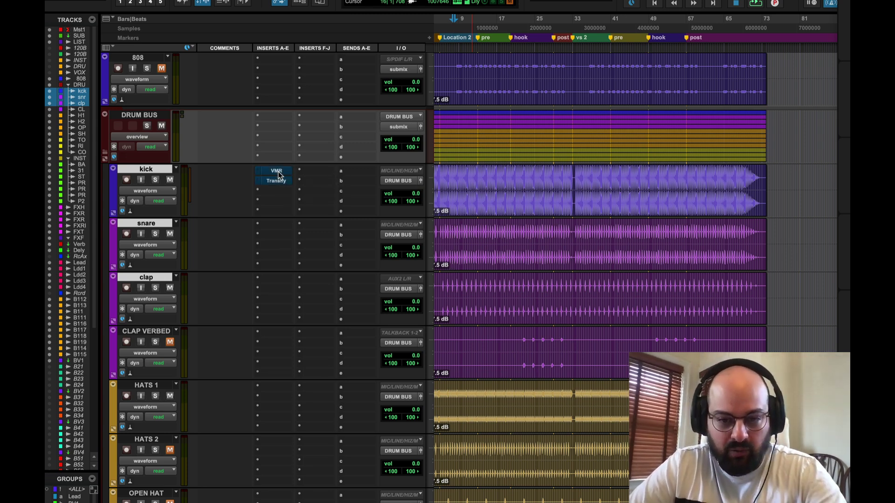
pyautogui.press('space')
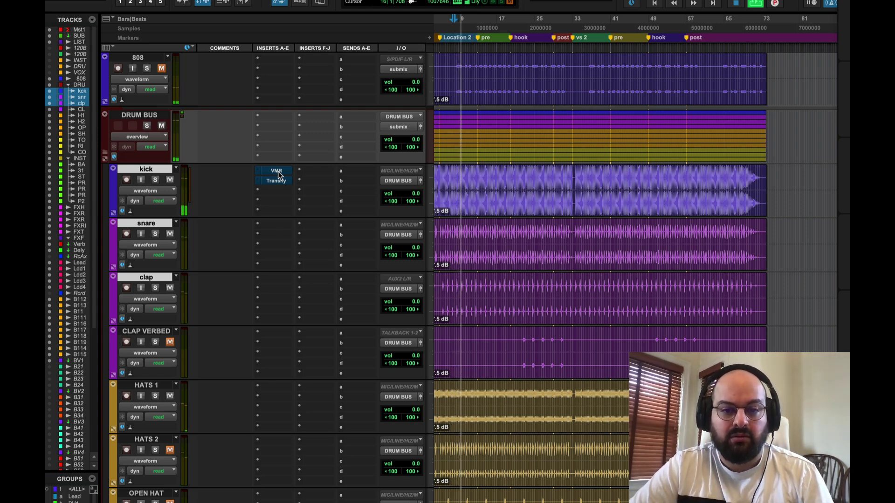
pyautogui.click(278, 172)
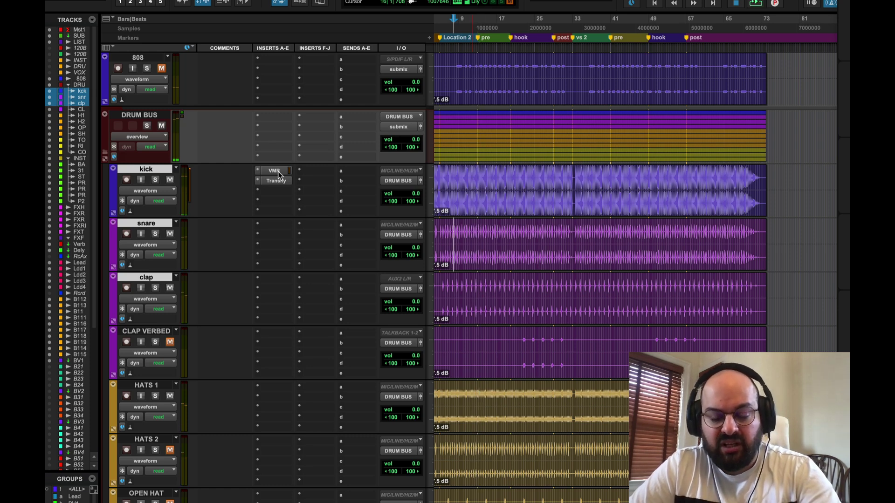
pyautogui.press('space')
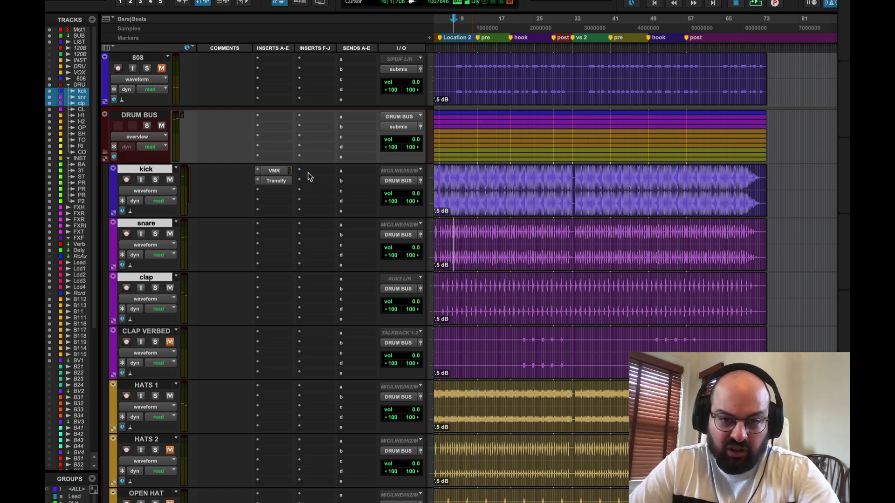
pyautogui.scroll(3, 518, 253)
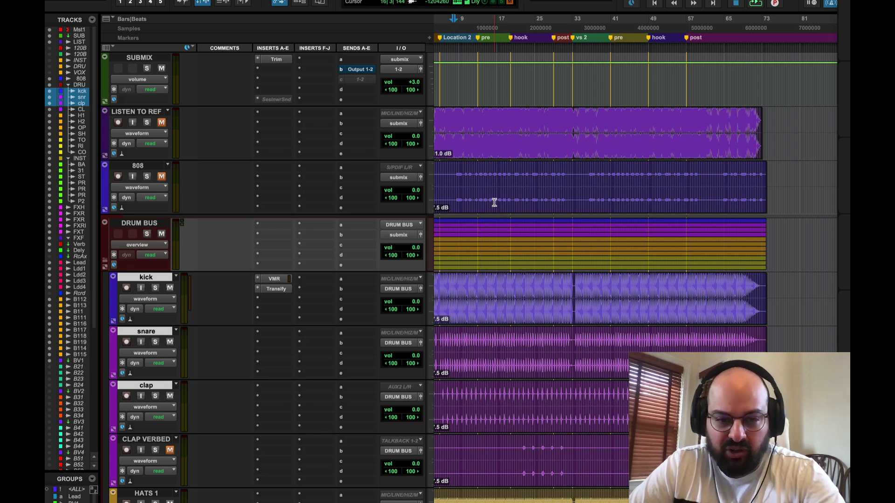
pyautogui.scroll(1, 488, 190)
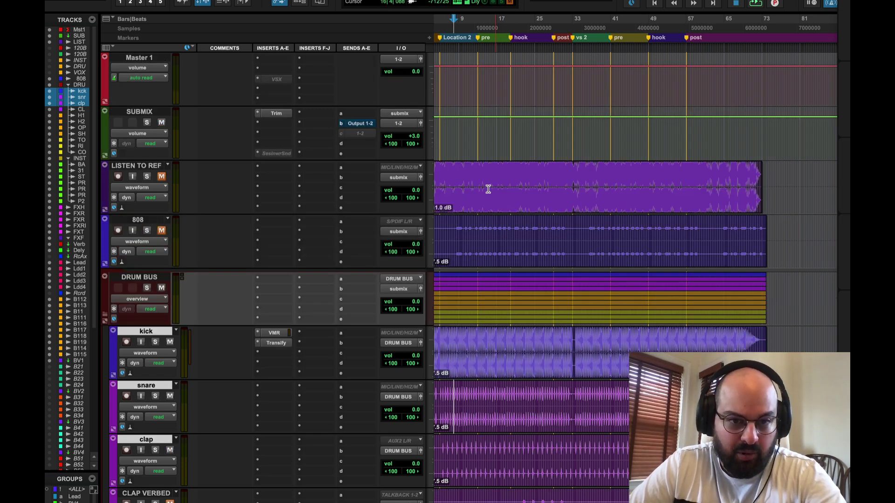
# - Make the inactive VSX insert on Master 1 active and open it
pyautogui.rightClick(269, 80)
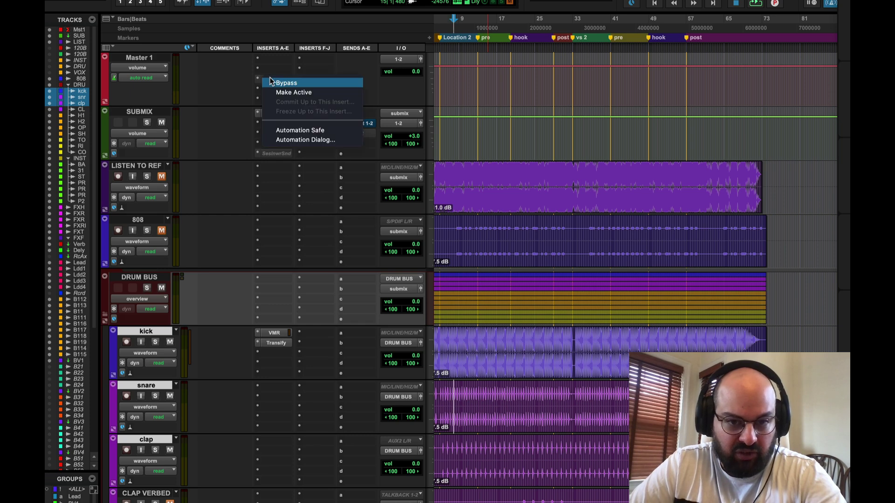
pyautogui.click(280, 93)
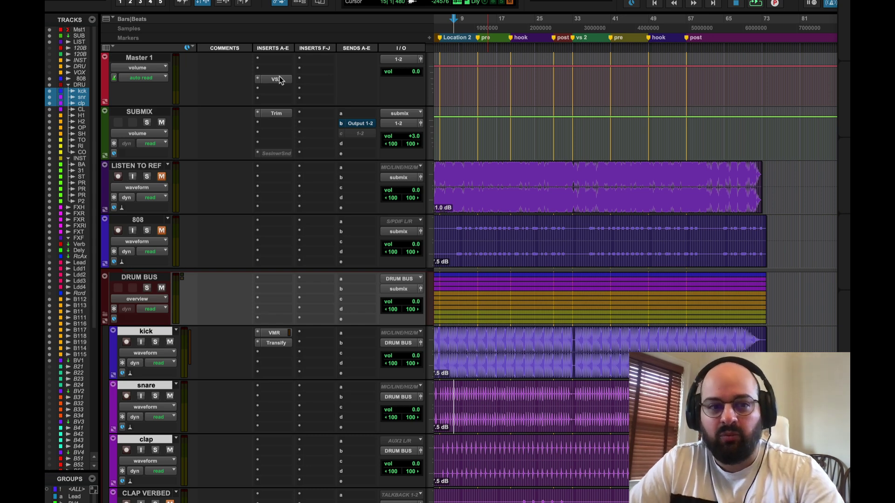
pyautogui.click(280, 79)
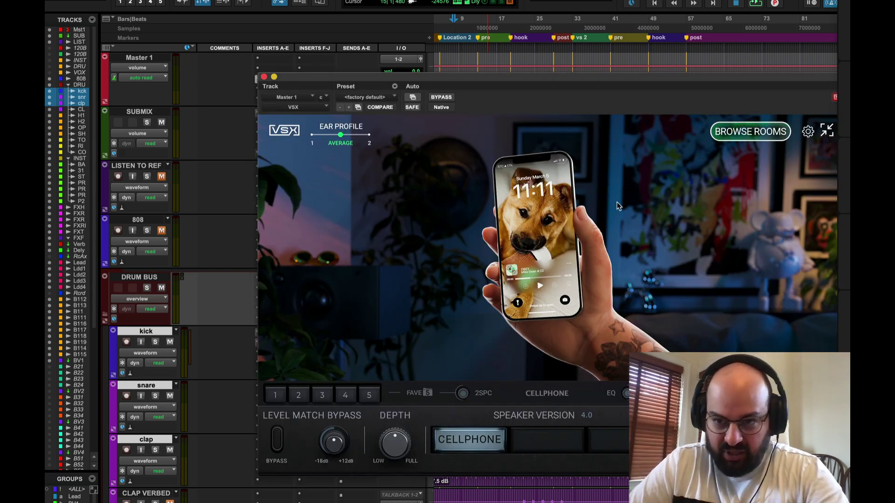
# - Browse the VSX rooms and select the Club room, then close the plug-in
pyautogui.click(759, 133)
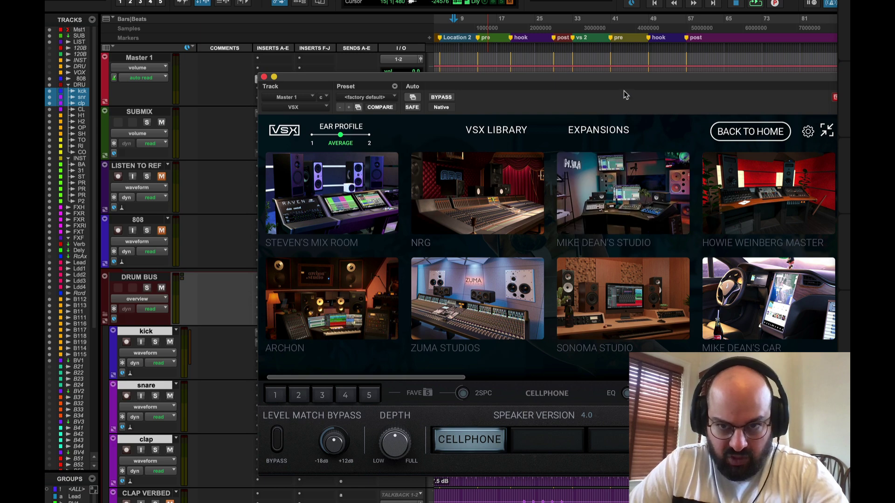
pyautogui.moveTo(625, 80); pyautogui.dragTo(492, 33)
pyautogui.hscroll(3, 449, 204)
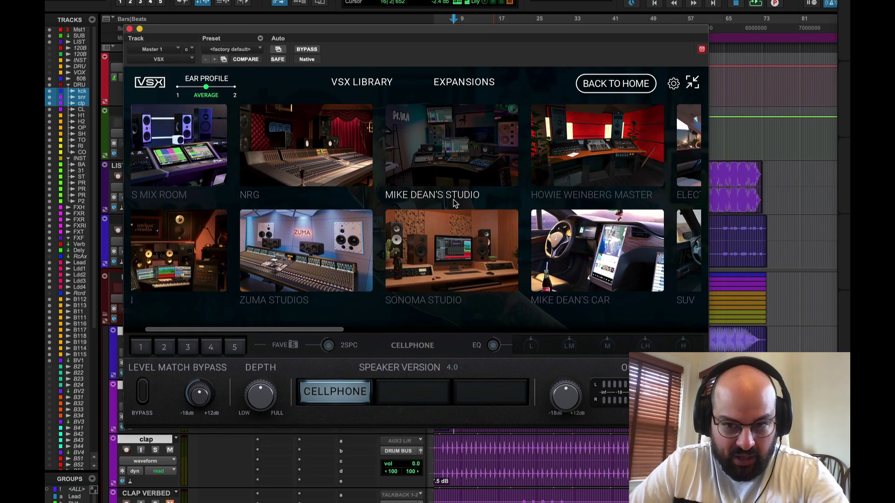
pyautogui.hscroll(6, 448, 203)
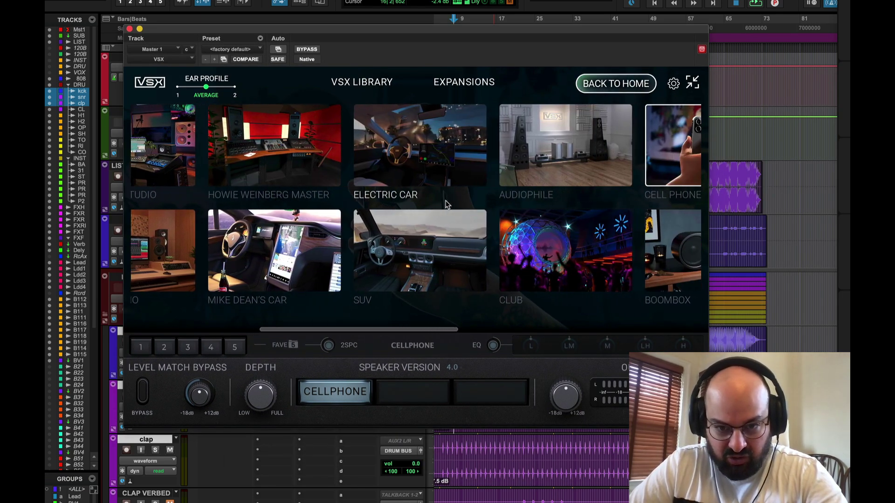
pyautogui.click(568, 265)
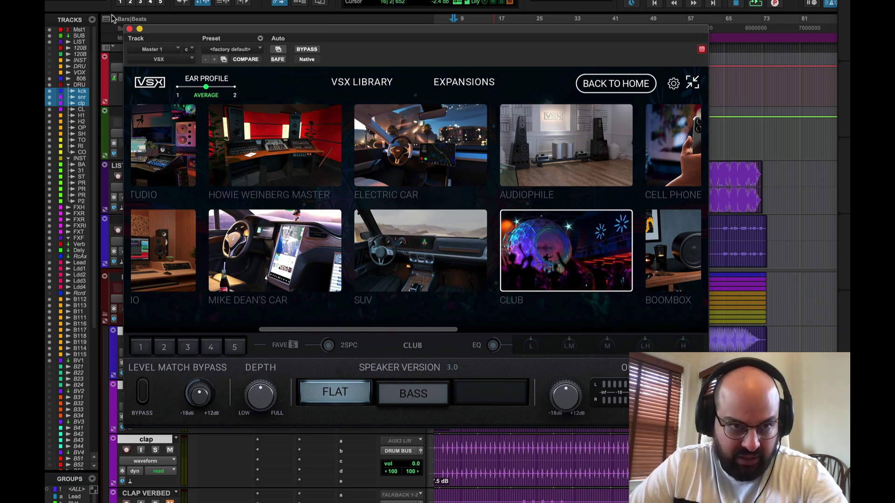
pyautogui.click(130, 29)
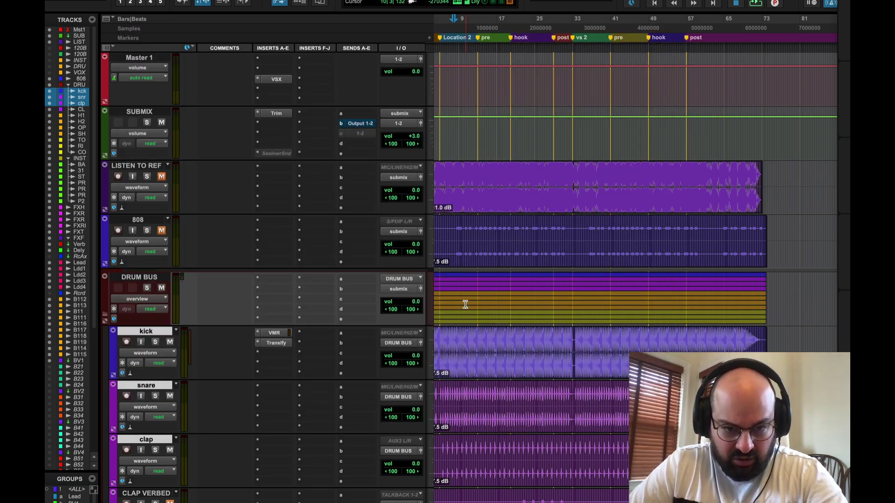
# - Audition the drums through the Club room, stop playback and bypass VSX on Master 1
pyautogui.press('space')
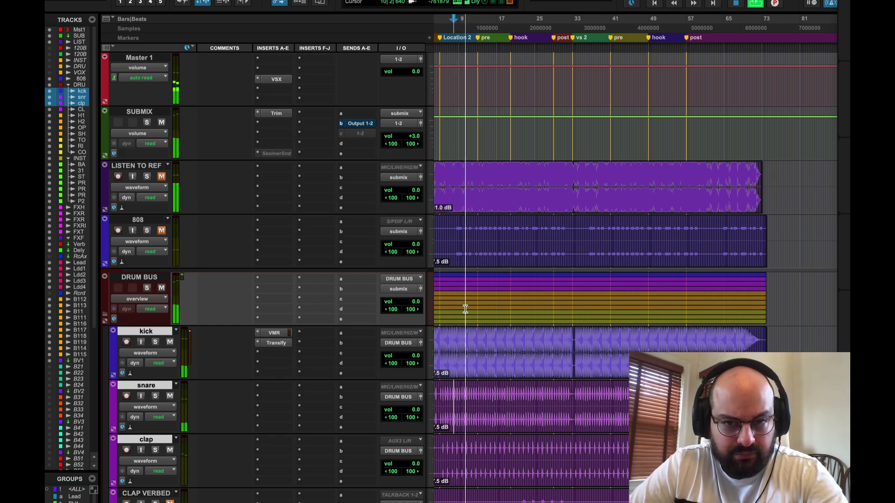
pyautogui.press('space')
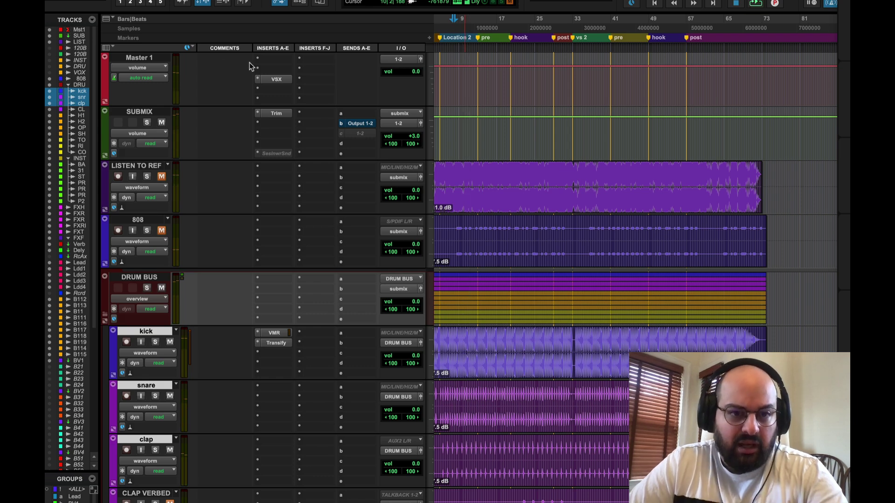
pyautogui.keyDown('super'); pyautogui.click(267, 79); pyautogui.keyUp('super')
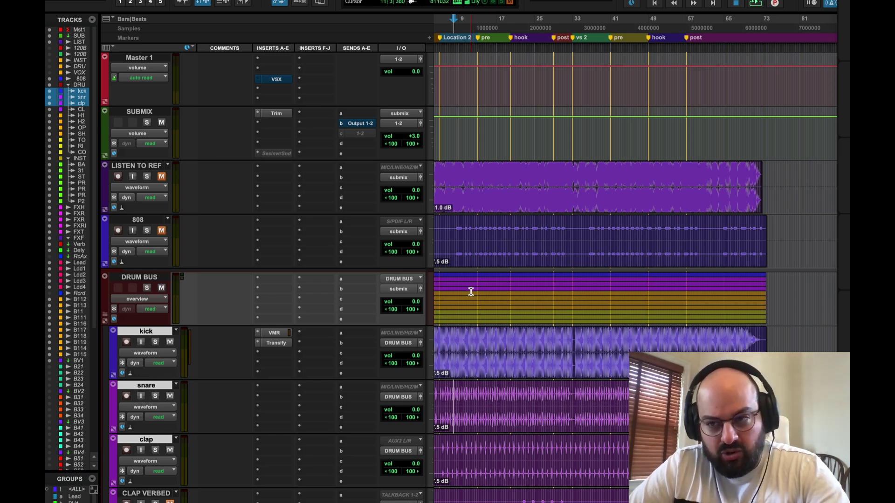
# - Insert Eiosis AirEQ Premium on the kick track below Transify
pyautogui.click(270, 354)
pyautogui.click(308, 336)
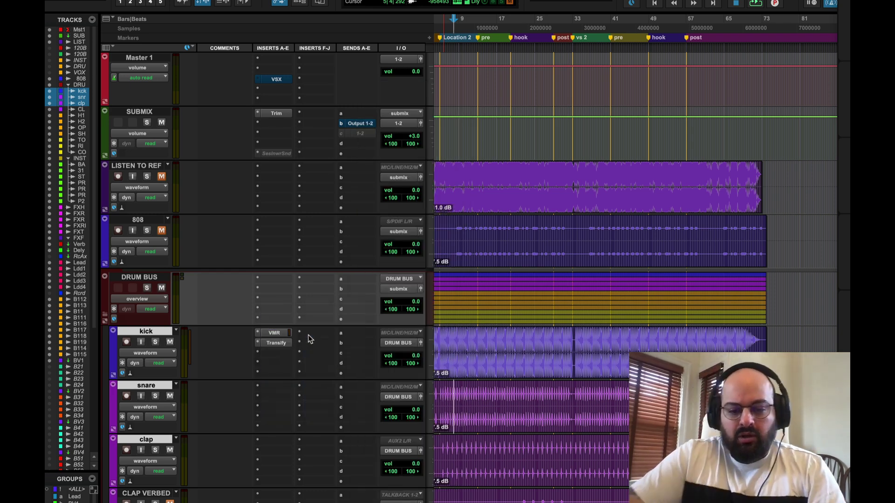
pyautogui.write('eios')
pyautogui.press('Return')
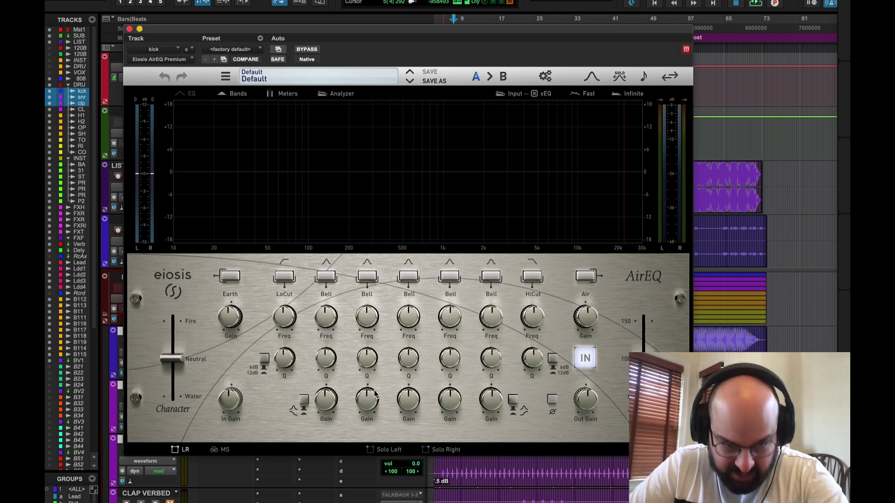
# - Boost the first bell band at 27.0 Hz on the kick, audition it and turn off AirEQ's analyzer display
pyautogui.moveTo(328, 404); pyautogui.dragTo(305, 402)
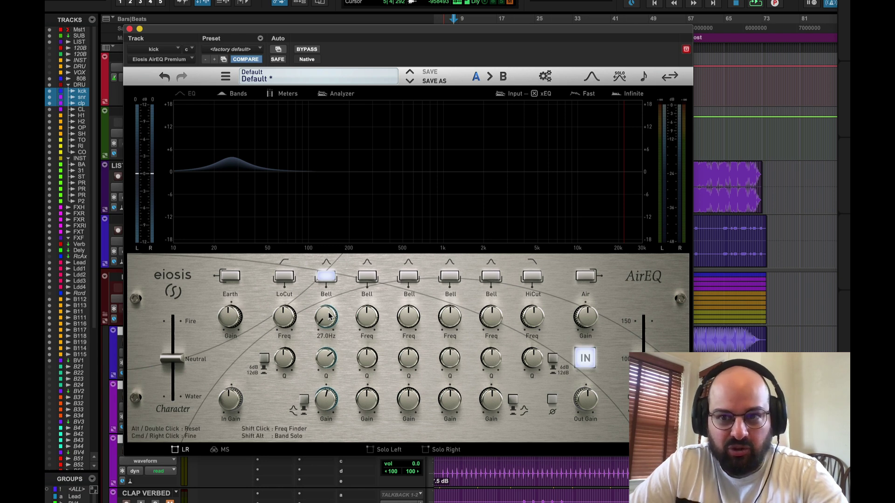
pyautogui.press('space')
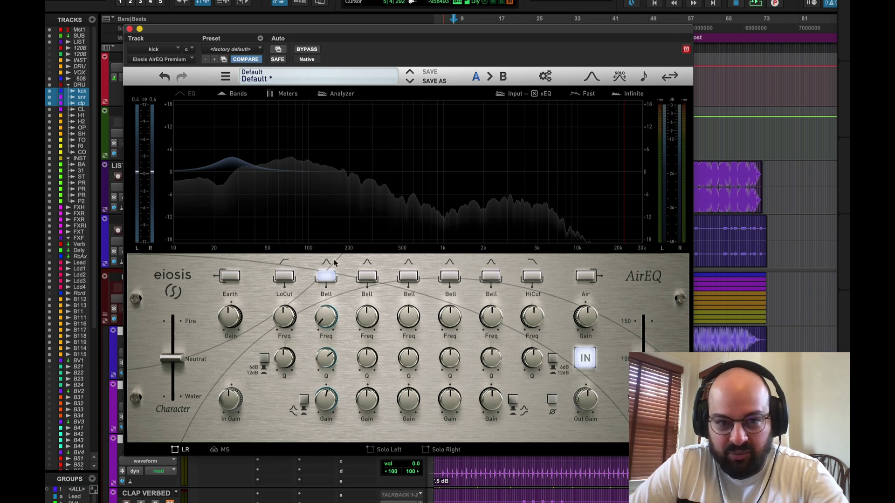
pyautogui.click(340, 94)
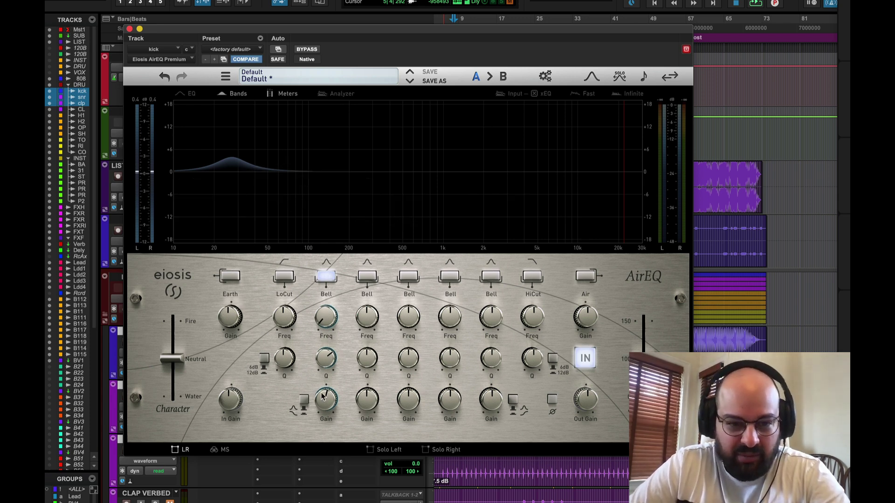
# - Retune the kick's bell boost to 41.1 Hz with a Q of 1.57 and slightly more gain, then close AirEQ and stop playback
pyautogui.moveTo(331, 315); pyautogui.dragTo(332, 309)
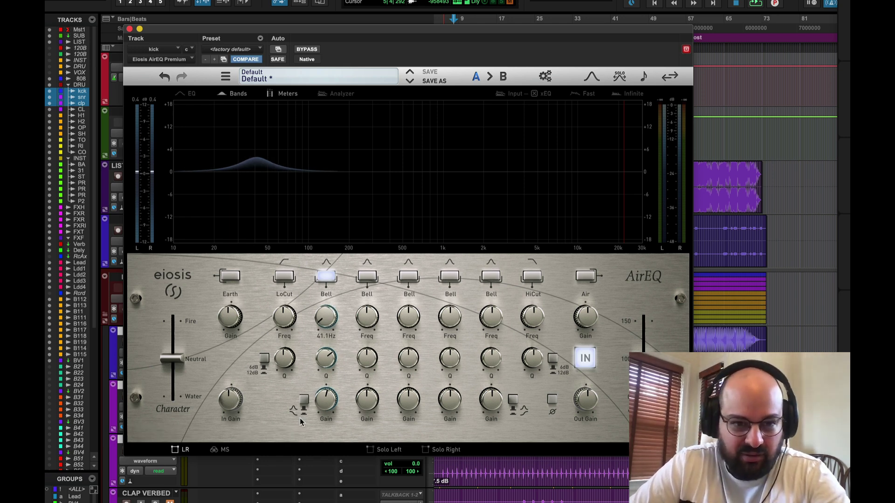
pyautogui.moveTo(327, 404); pyautogui.dragTo(328, 397)
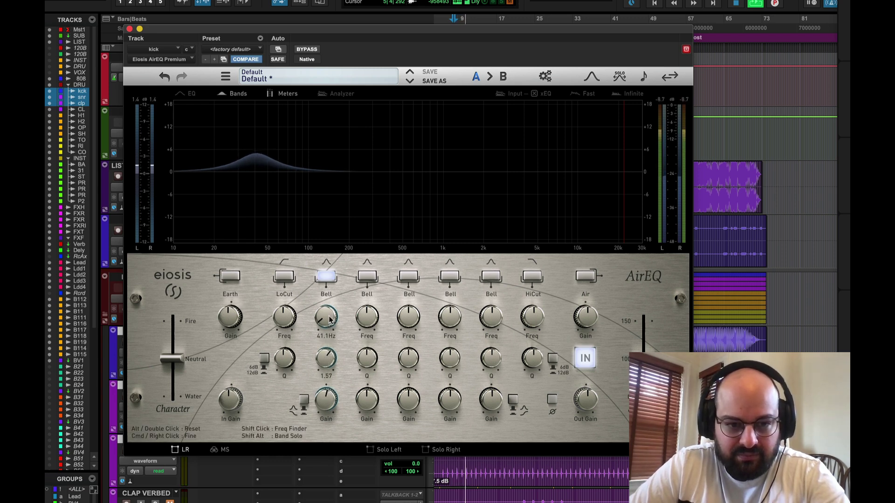
pyautogui.moveTo(330, 320); pyautogui.dragTo(329, 322)
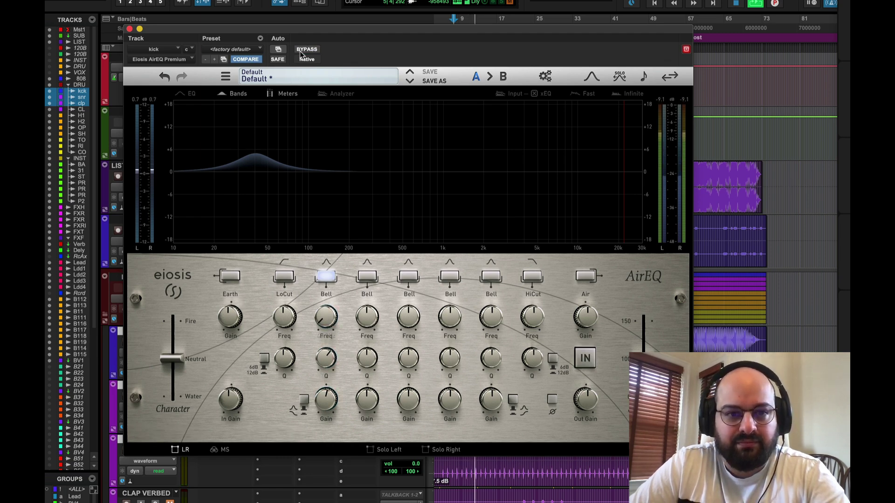
pyautogui.press('super+w')
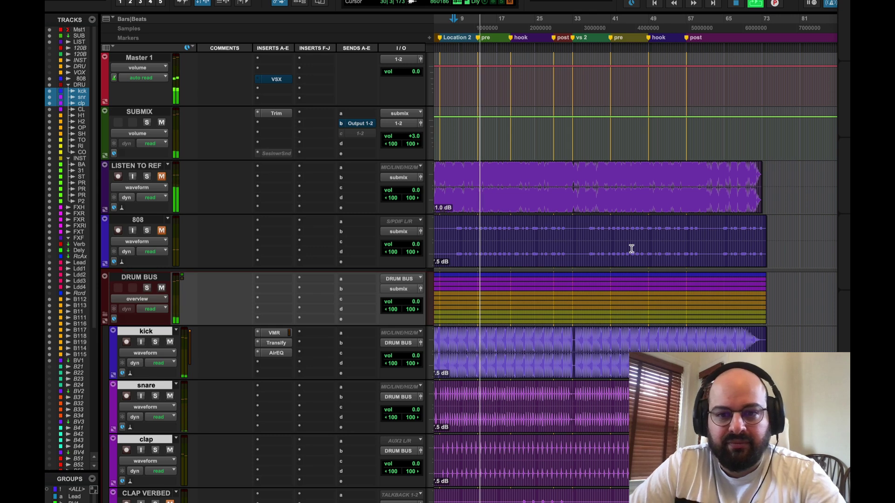
pyautogui.press('space')
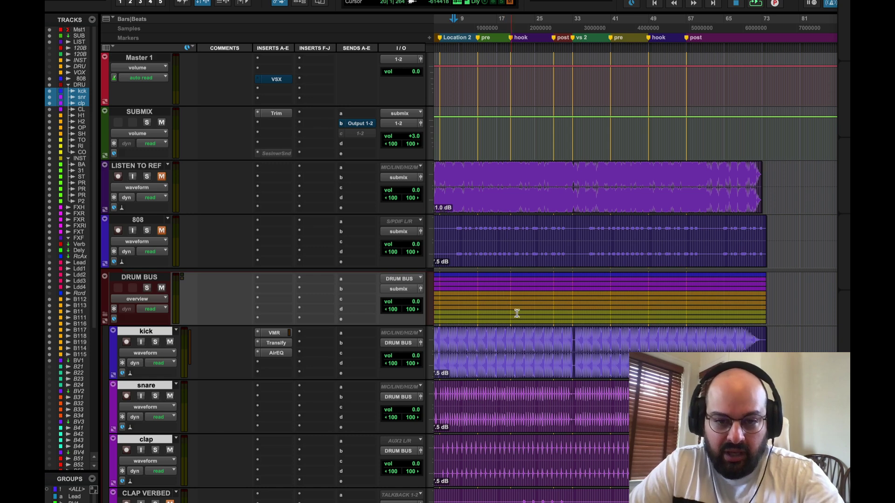
# - Unmute the 808 track and raise its volume to +3.0 dB while auditioning it with the drums, then stop playback
pyautogui.click(464, 247)
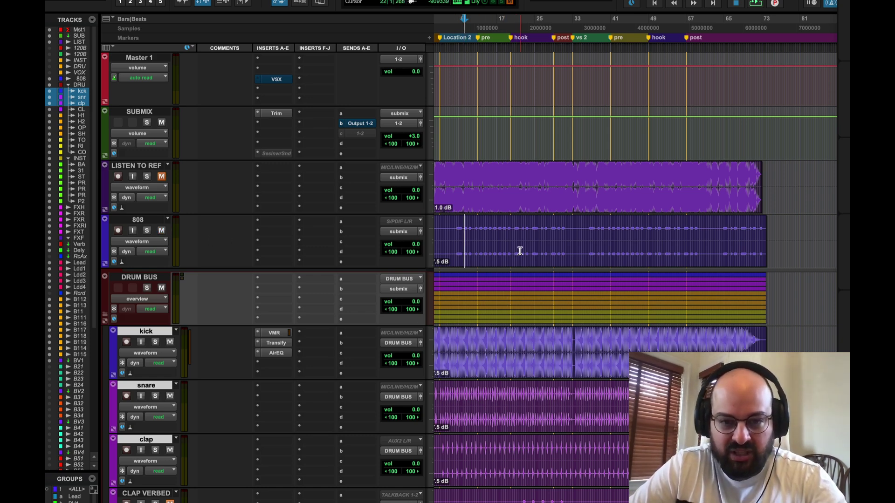
pyautogui.press('space')
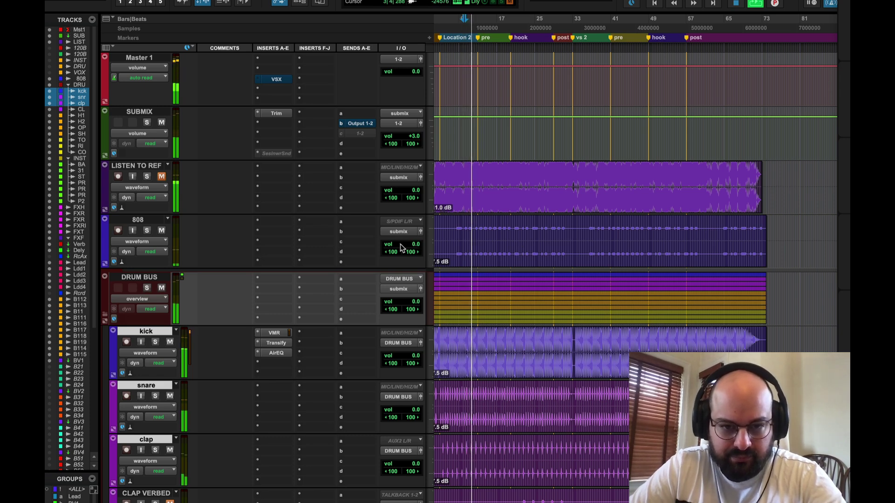
pyautogui.moveTo(401, 247); pyautogui.dragTo(401, 246)
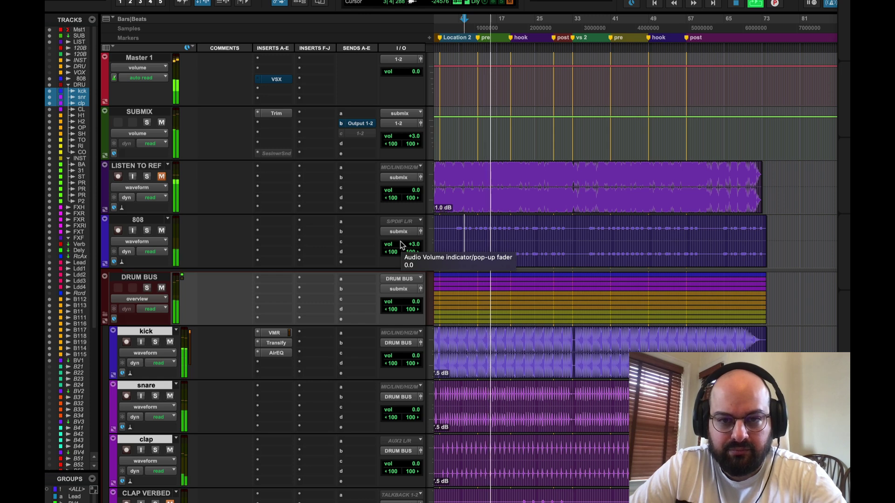
pyautogui.press('space')
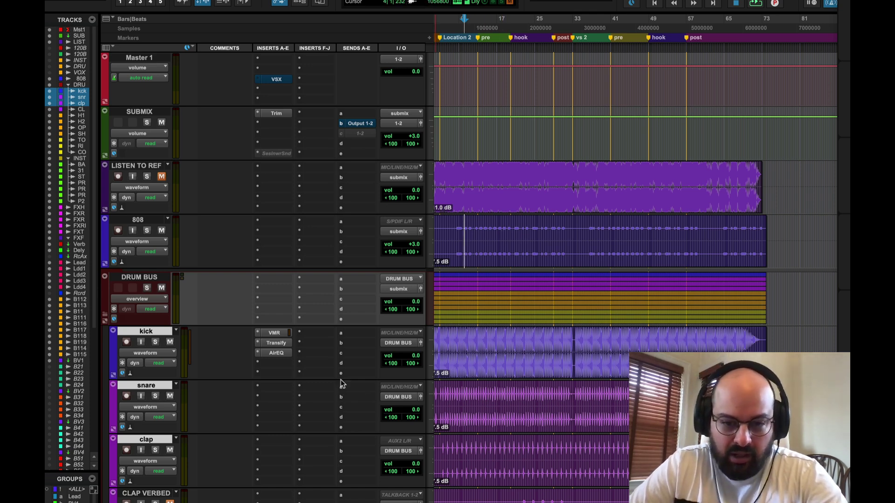
# - Unmute HATS 2 and start playback from around bar 5 to hear the hats with the drums
pyautogui.scroll(-5, 526, 373)
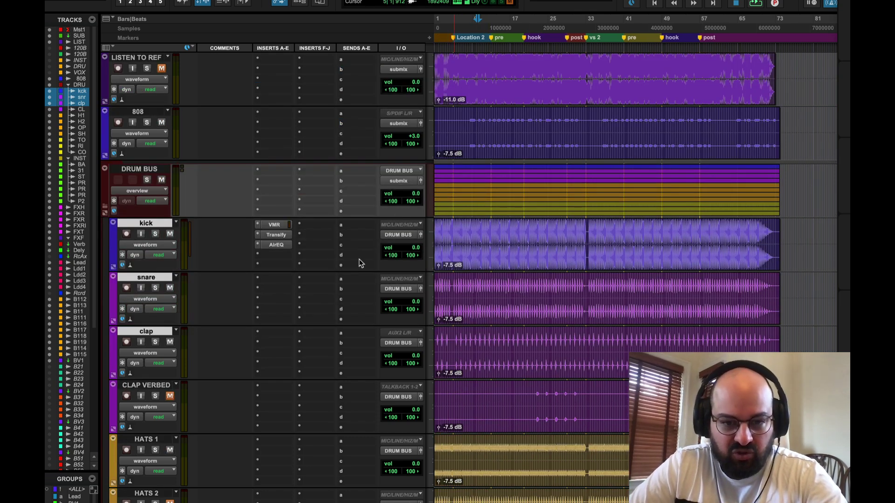
pyautogui.click(458, 304)
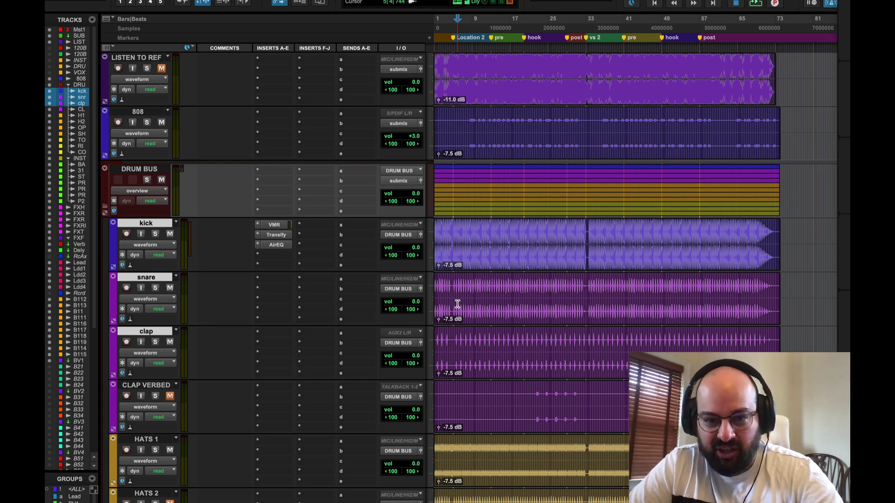
pyautogui.scroll(-2, 349, 283)
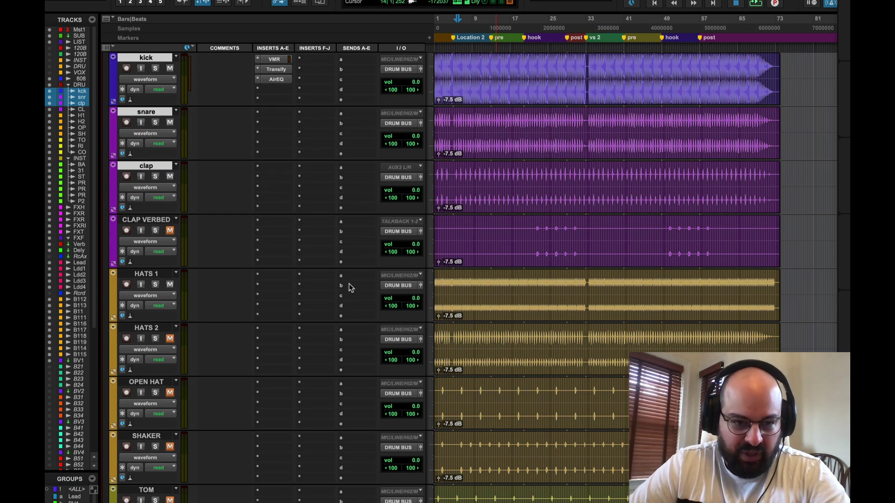
pyautogui.click(170, 339)
pyautogui.press('space')
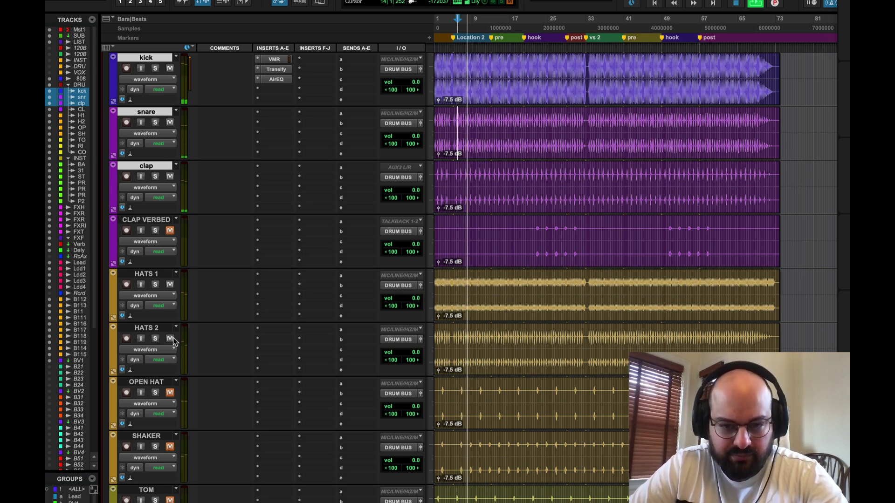
# - Solo HATS 2, make SUBMIX solo-safe so the soloed hats can be auditioned, then unsolo HATS 2 during playback
pyautogui.click(155, 339)
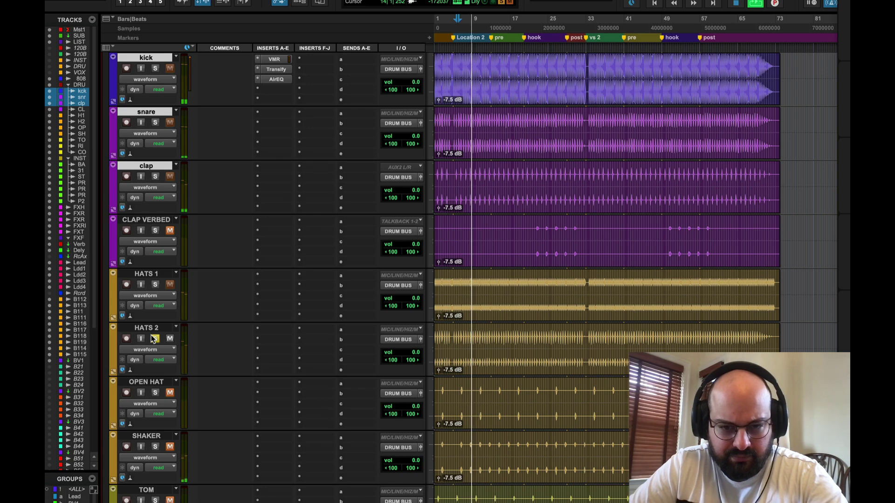
pyautogui.scroll(3, 181, 336)
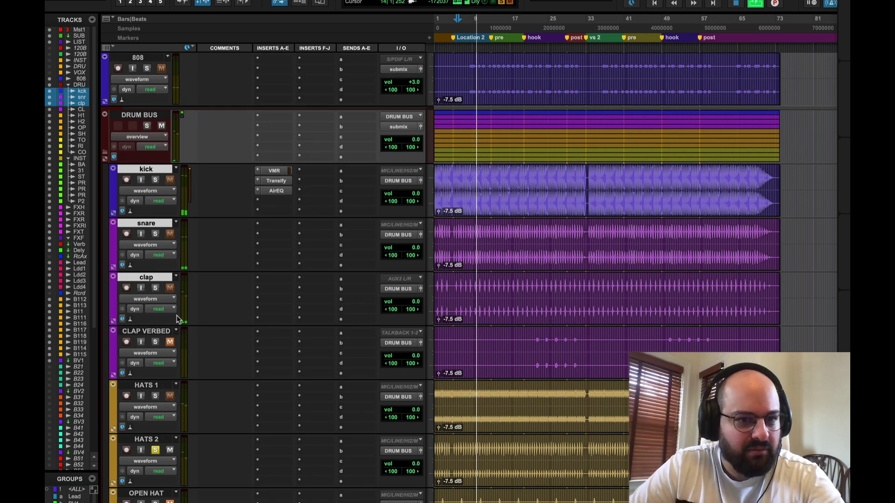
pyautogui.scroll(4, 177, 315)
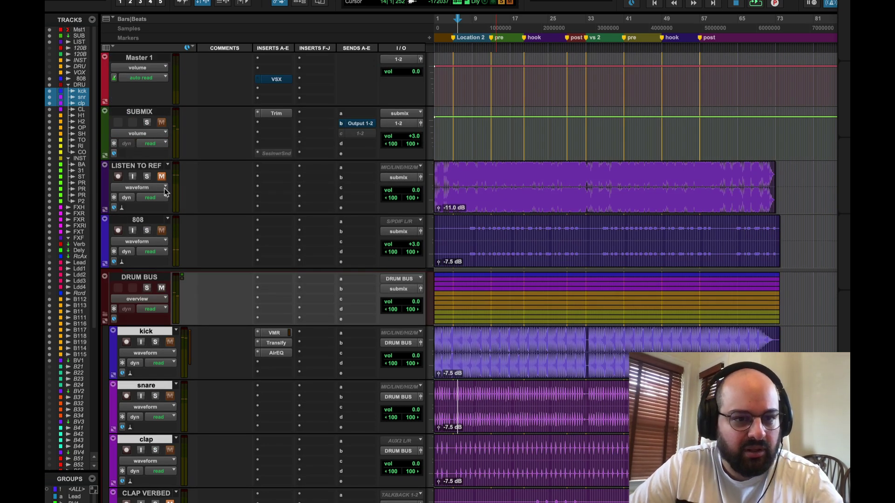
pyautogui.keyDown('super'); pyautogui.click(147, 123); pyautogui.keyUp('super')
pyautogui.scroll(-4, 375, 274)
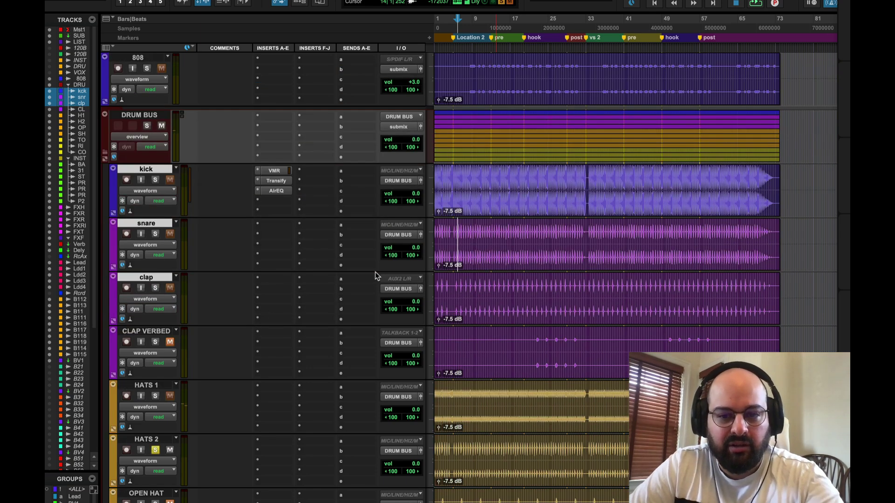
pyautogui.press('space')
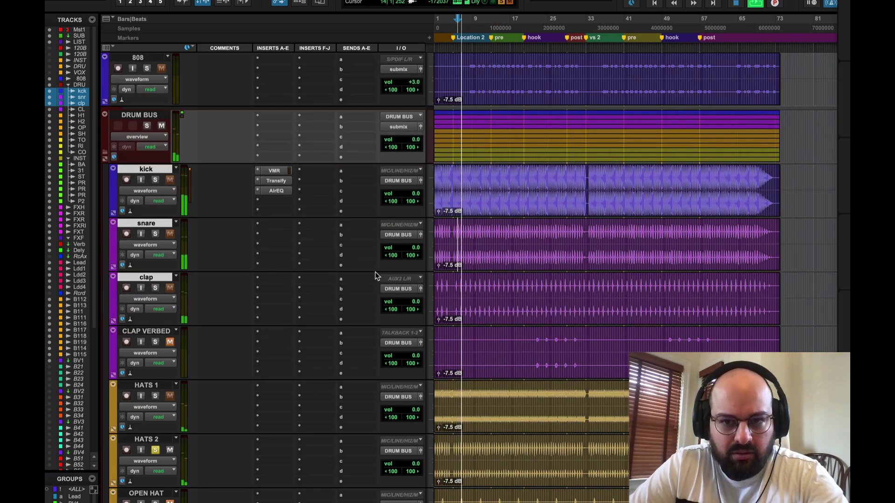
pyautogui.click(155, 449)
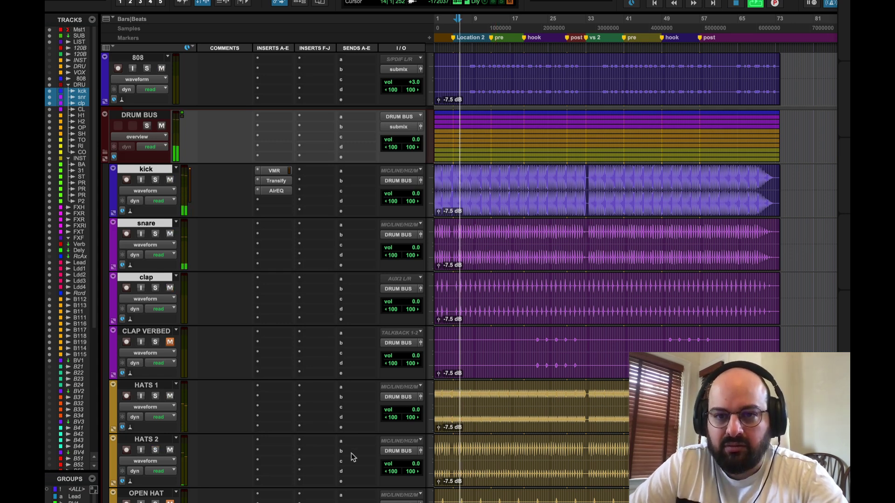
# - Stop playback and insert FabFilter Pro-Q 3 (stereo) in the first insert slot of HATS 2
pyautogui.press('space')
pyautogui.click(264, 440)
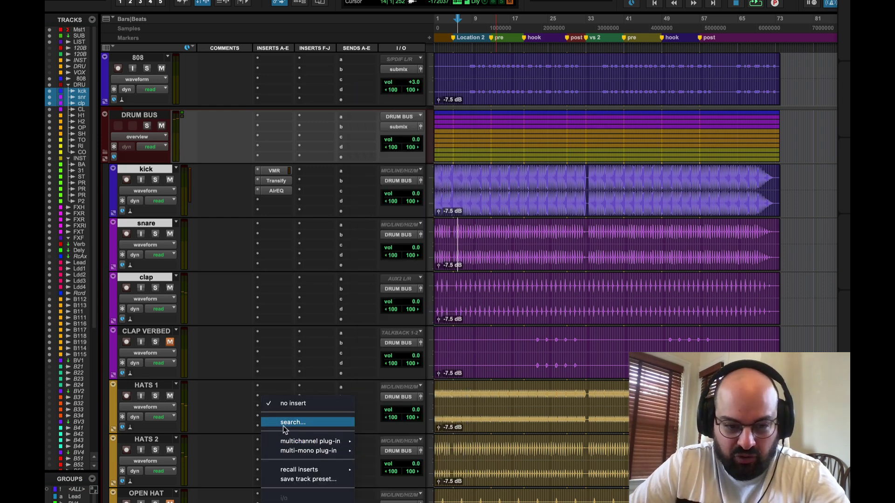
pyautogui.click(285, 423)
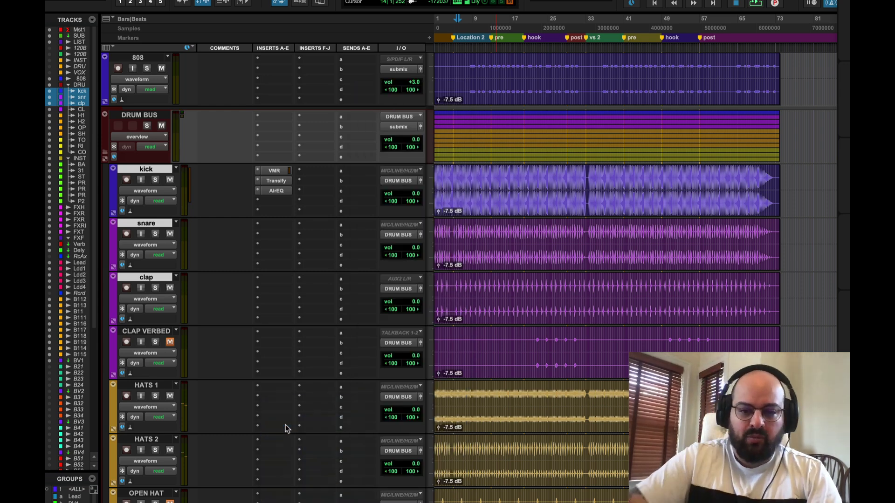
pyautogui.write('fabfil')
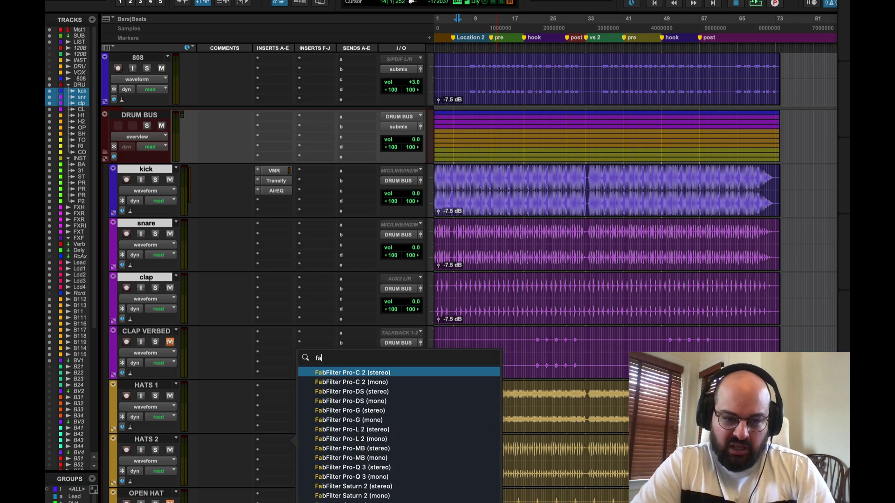
pyautogui.click(385, 476)
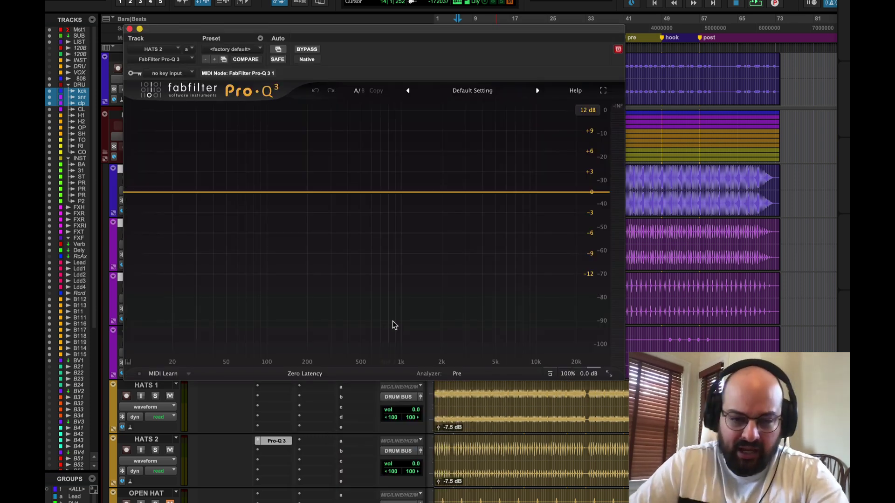
# - Solo HATS 2 and play it to examine its frequency spectrum in Pro-Q 3, then stop playback
pyautogui.click(157, 452)
pyautogui.press('space')
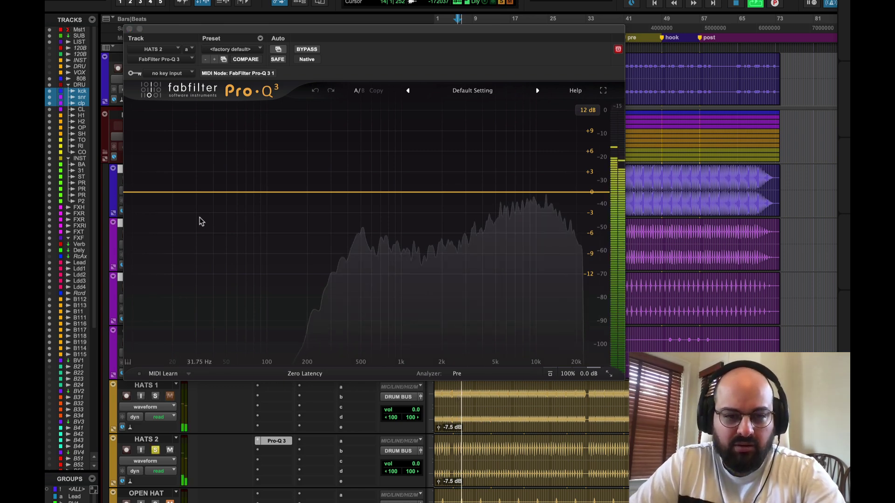
pyautogui.press('space')
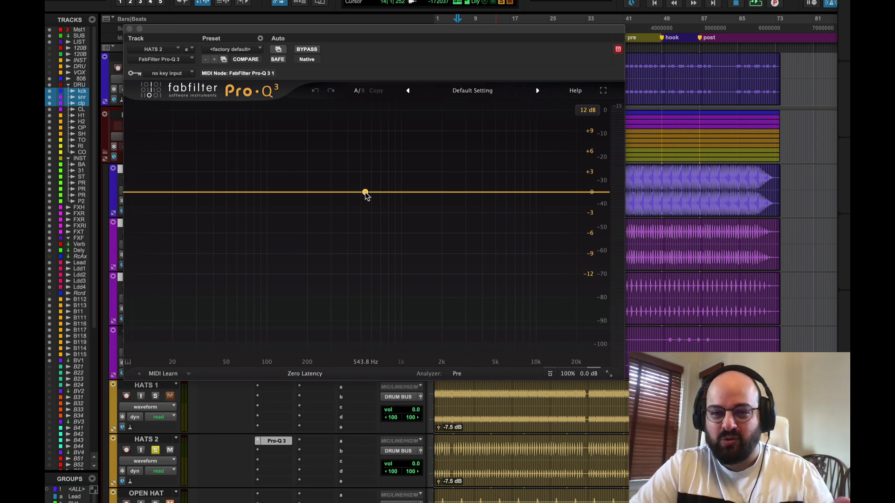
# - Add a +5.03 dB bell boost at 470.99 Hz to HATS 2 during playback, then close Pro-Q 3 and unsolo the track
pyautogui.press('space')
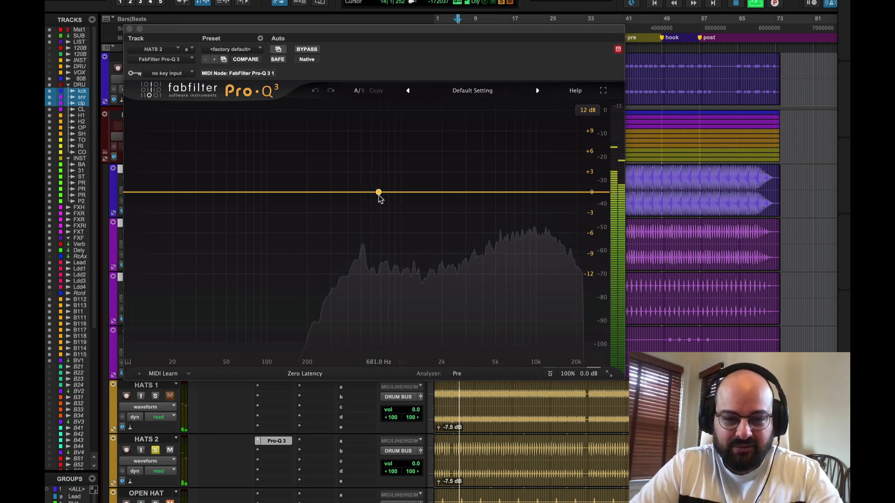
pyautogui.moveTo(369, 192); pyautogui.dragTo(357, 158)
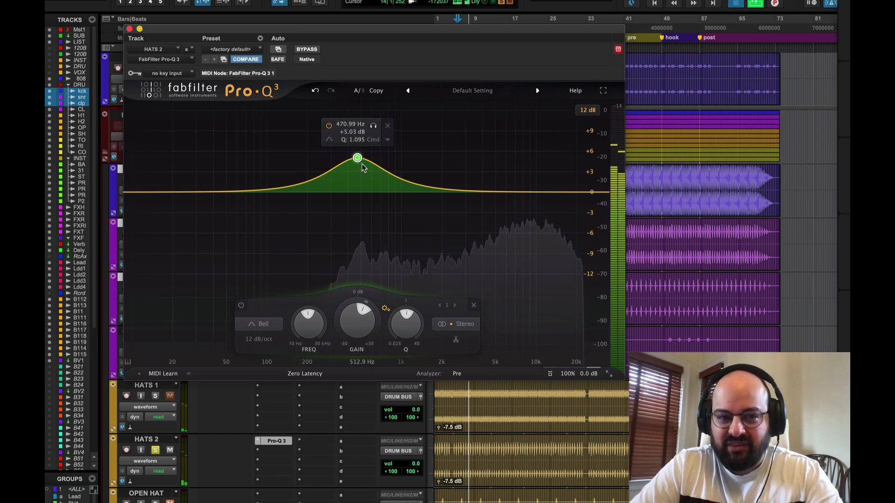
pyautogui.press('space')
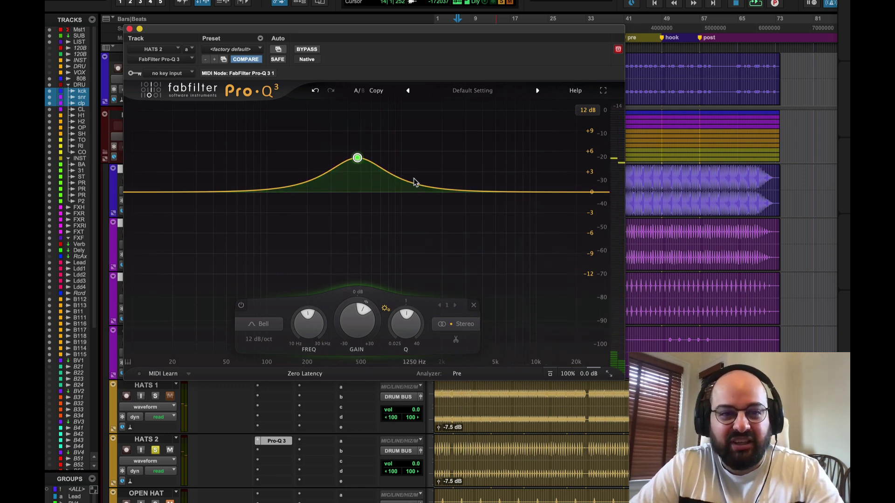
pyautogui.click(129, 29)
pyautogui.click(155, 450)
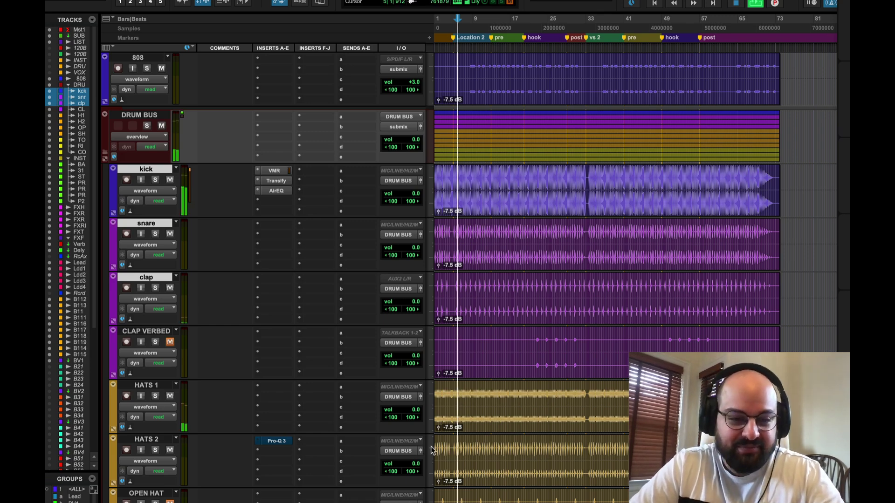
# - Unmute OPEN HAT, SHAKER, COWBELL, RIDE and TOM while the drums play, then stop playback
pyautogui.scroll(-3, 429, 449)
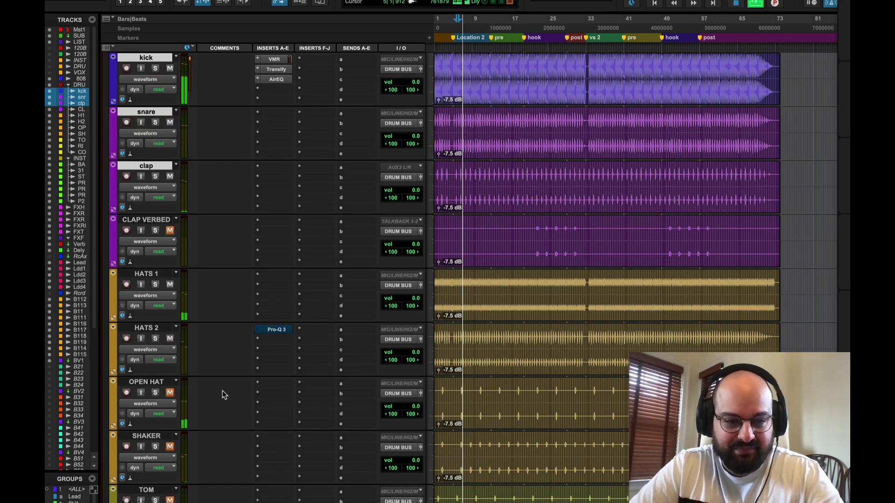
pyautogui.click(170, 392)
pyautogui.click(170, 446)
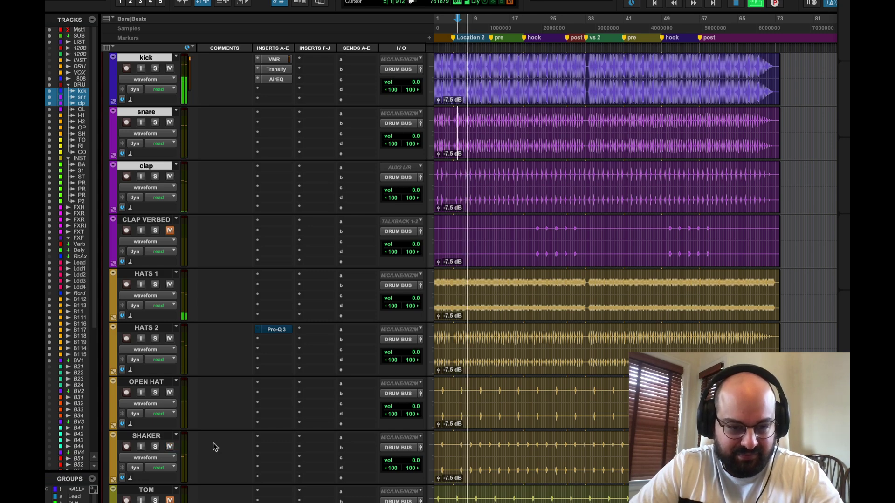
pyautogui.scroll(-5, 223, 440)
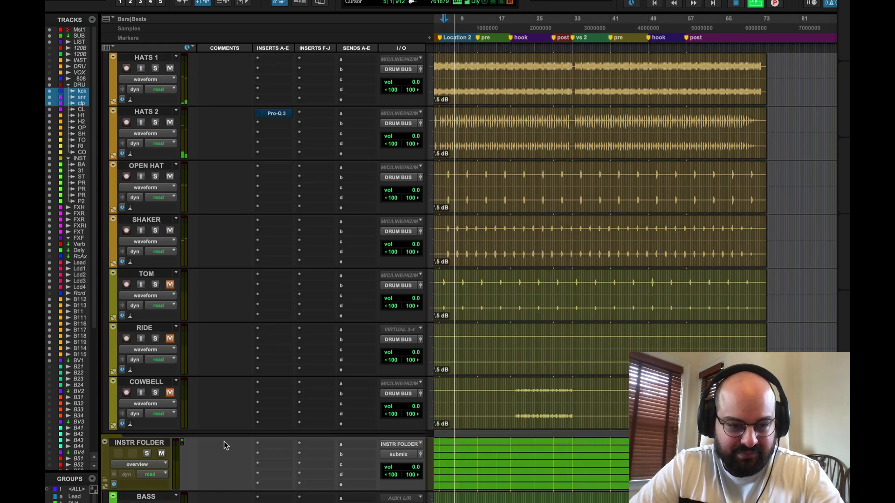
pyautogui.click(169, 393)
pyautogui.click(170, 339)
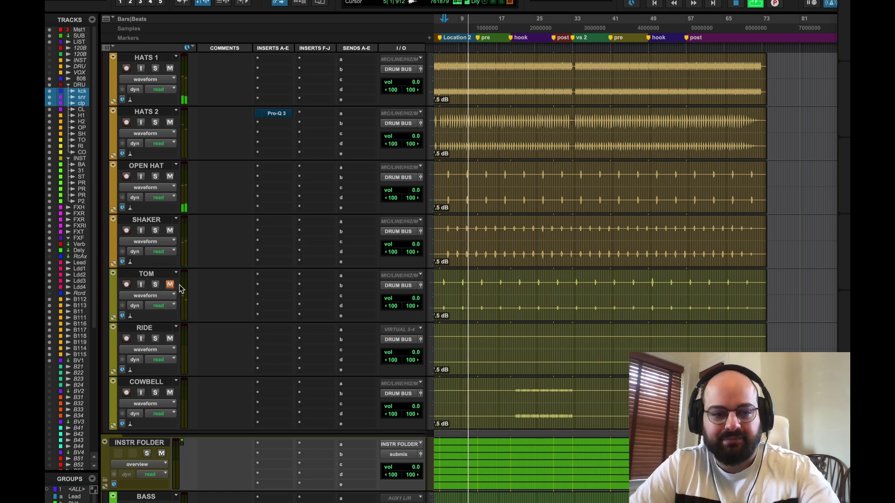
pyautogui.click(168, 286)
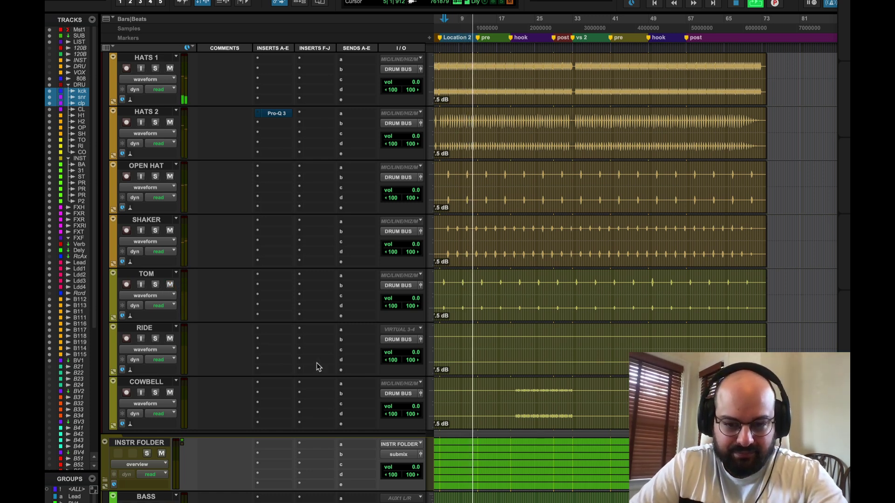
pyautogui.scroll(-1, 500, 370)
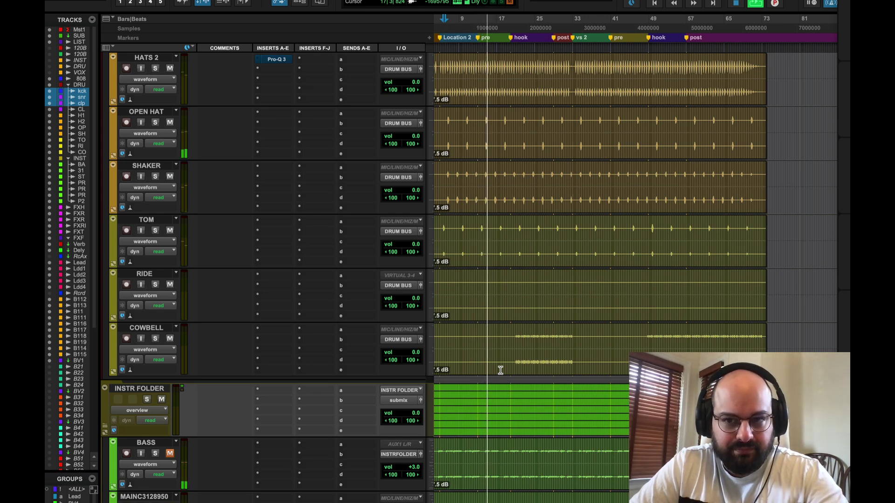
pyautogui.scroll(-2, 500, 369)
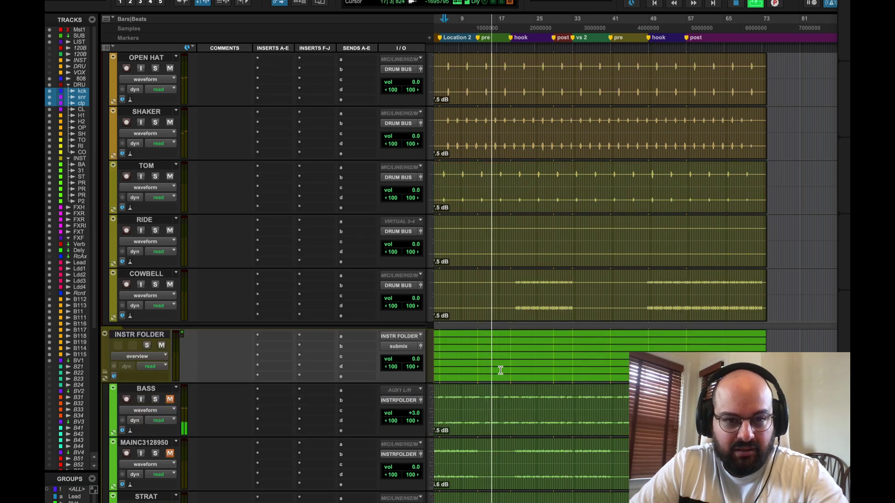
pyautogui.scroll(5, 500, 369)
pyautogui.press('space')
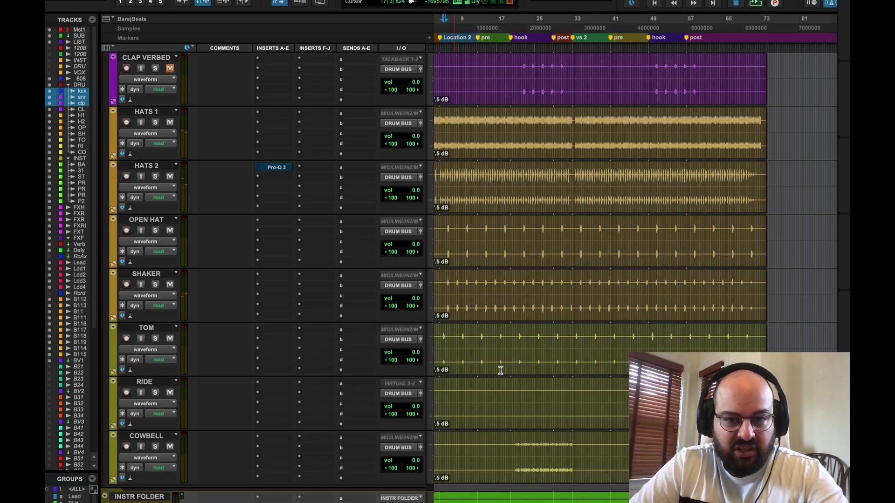
# - Unmute CLAP VERBED and audition it with the drums from just before its first hits in the hook, then stop playback
pyautogui.scroll(1, 500, 364)
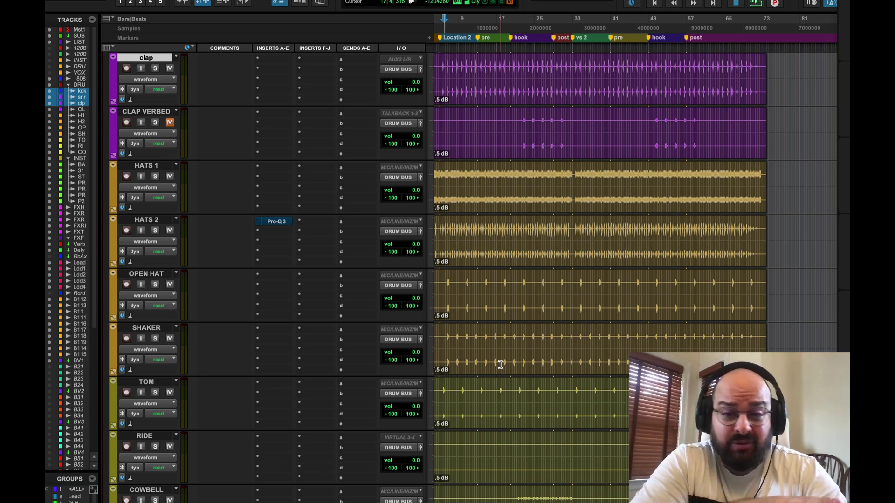
pyautogui.scroll(-5, 500, 364)
pyautogui.scroll(8, 499, 359)
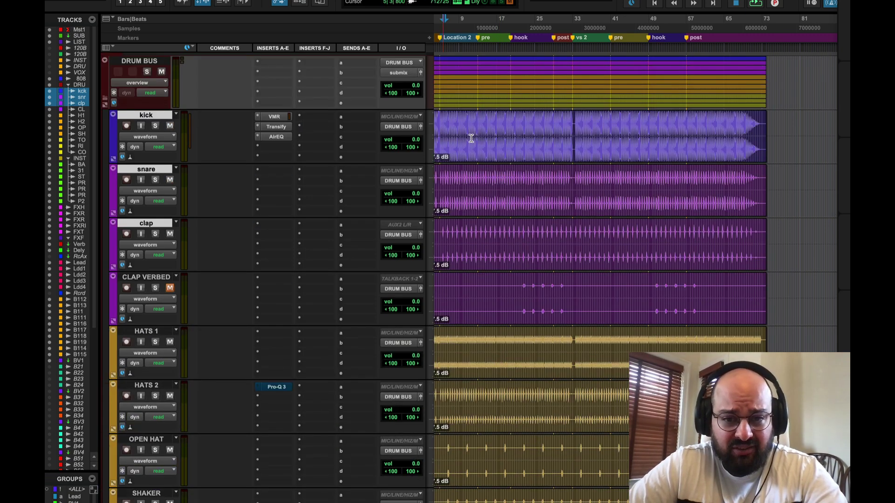
pyautogui.scroll(-2, 487, 206)
pyautogui.scroll(-4, 488, 210)
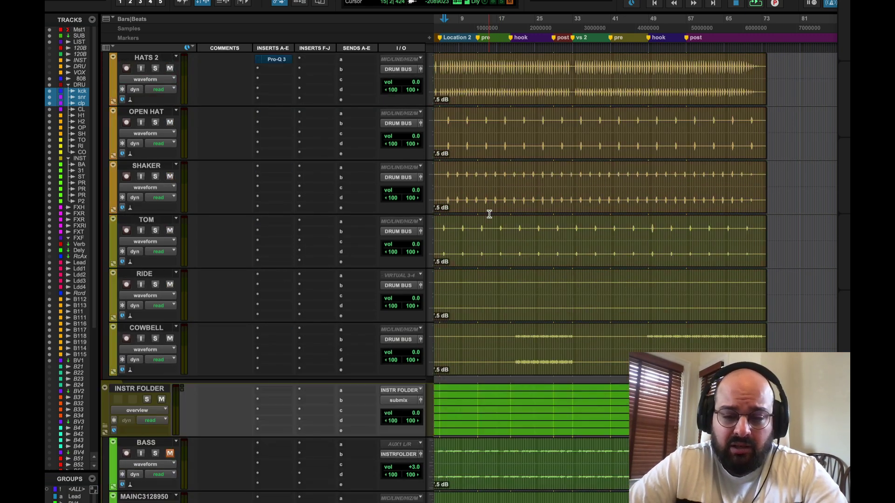
pyautogui.scroll(3, 489, 214)
pyautogui.click(520, 136)
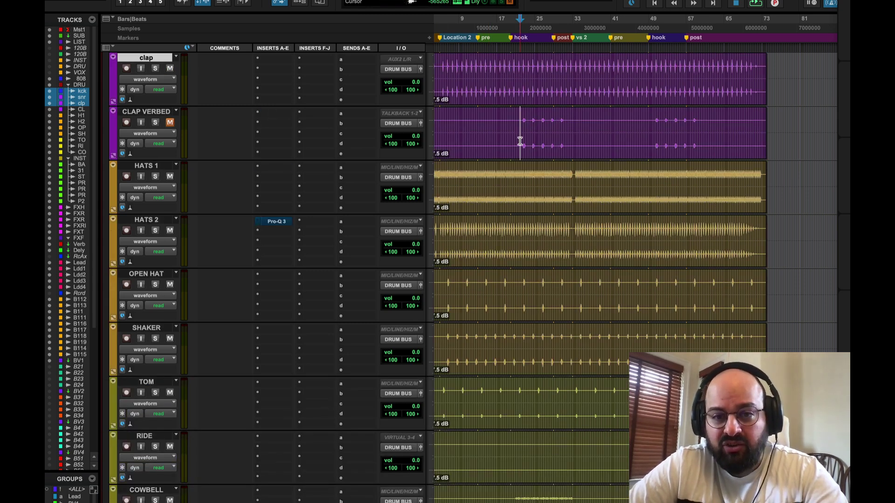
pyautogui.click(169, 122)
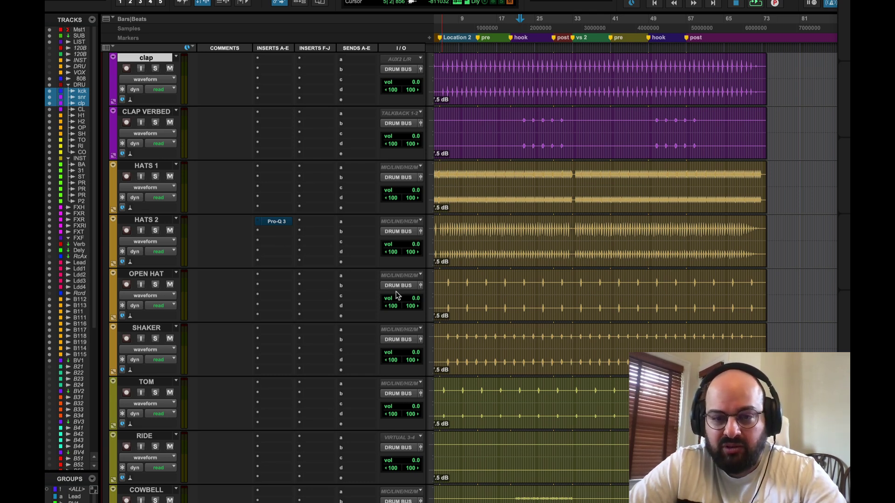
pyautogui.press('space')
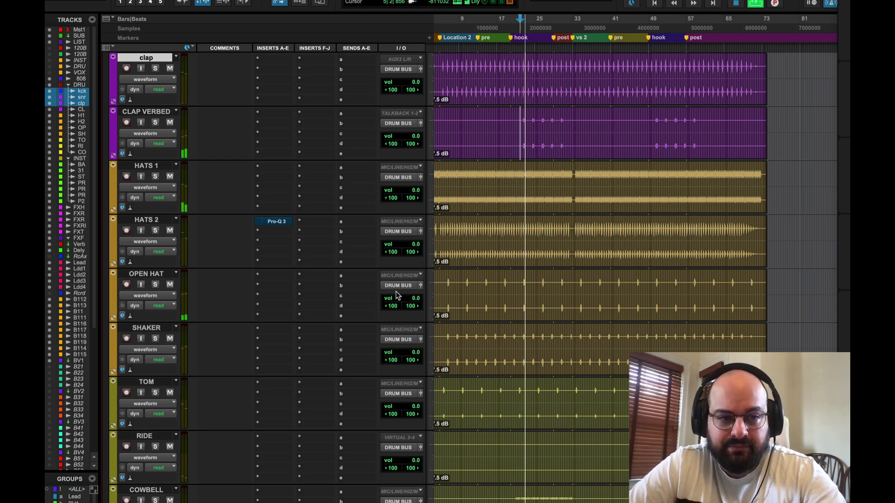
pyautogui.press('space')
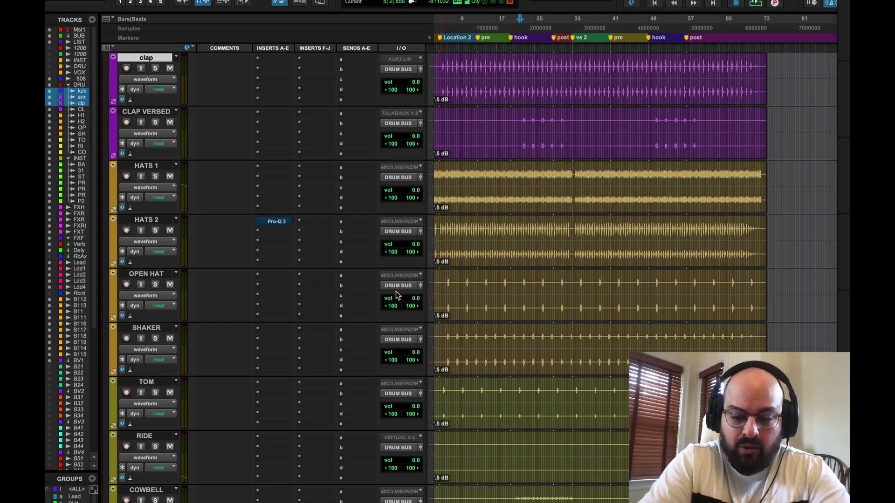
# - Adjust the system volume and play the full drums from around bar 14 through the hook, then stop playback
pyautogui.press('XF86AudioRaiseVolume')
pyautogui.press('XF86AudioLowerVolume')
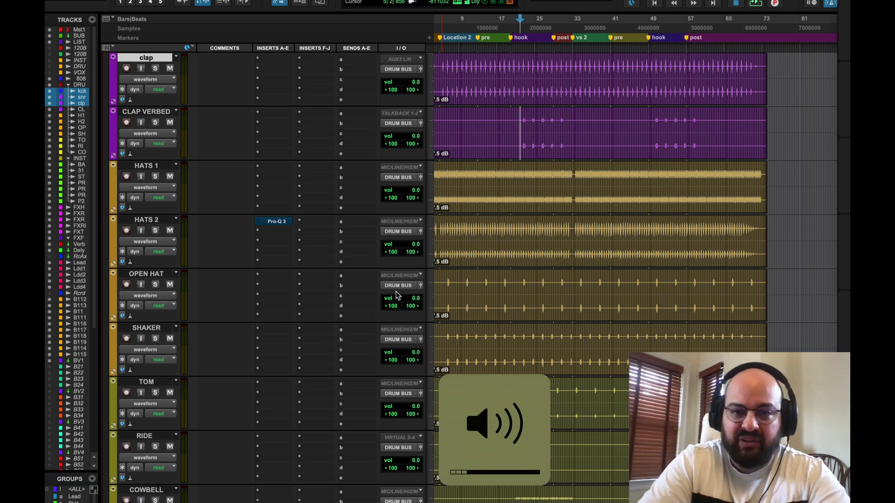
pyautogui.click(487, 138)
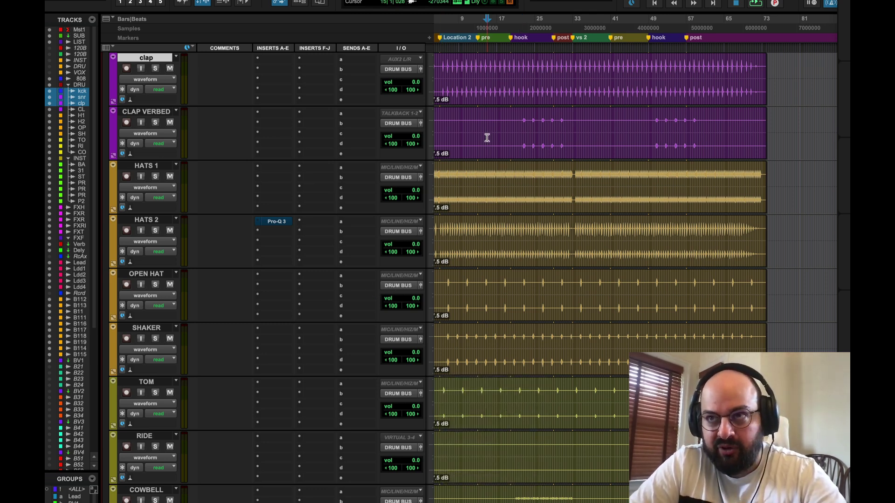
pyautogui.press('space')
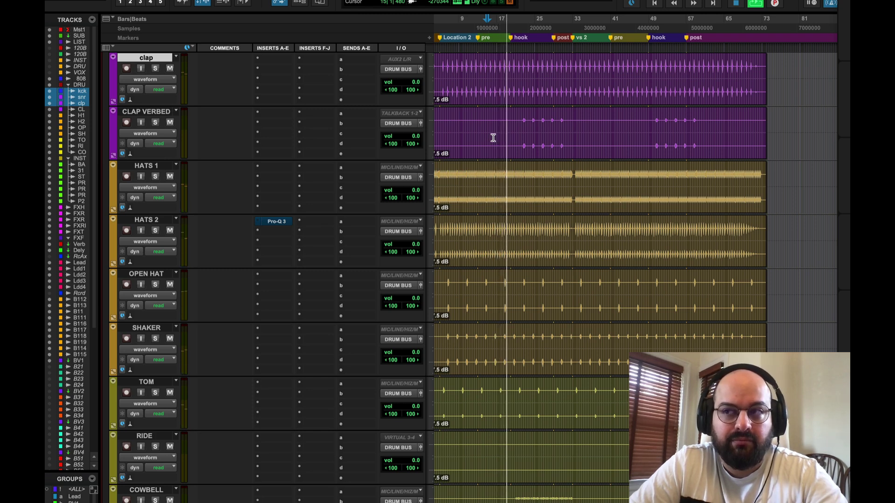
pyautogui.press('space')
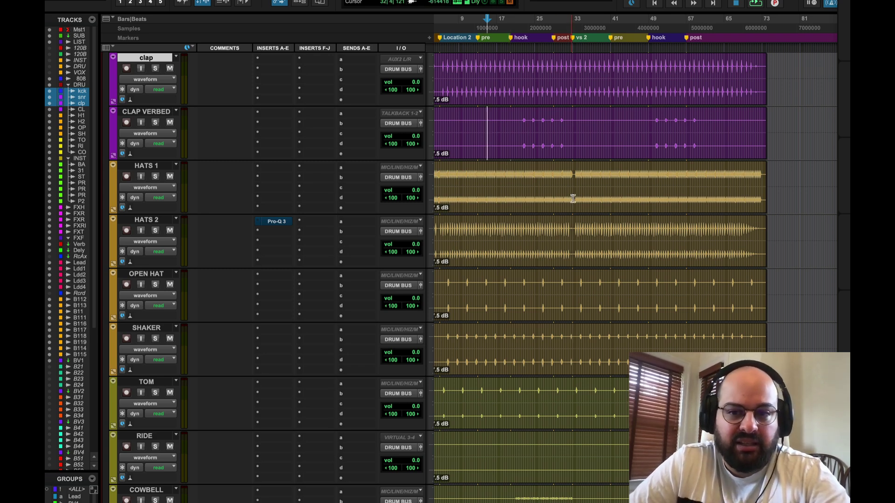
# - Solo the snare and clap and audition them from around bar 12 while toggling the snare's mute, then stop playback
pyautogui.scroll(4, 573, 211)
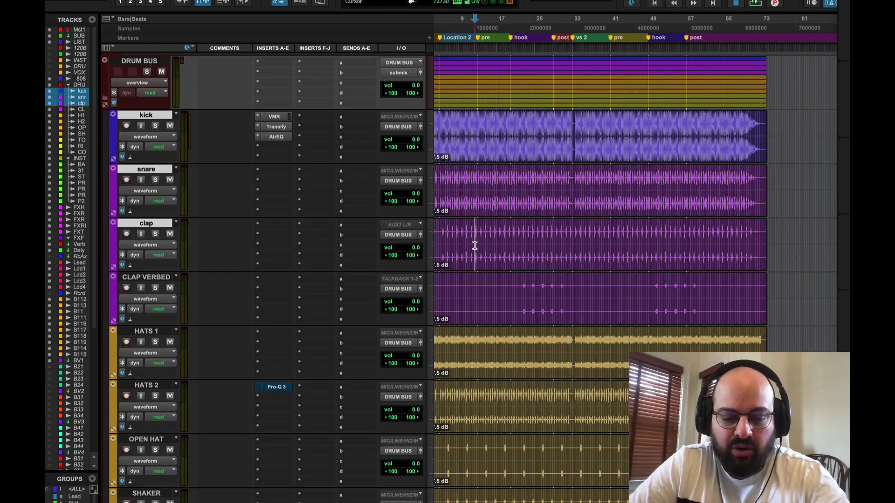
pyautogui.press('super+bracketright')
pyautogui.press('super+bracketright')
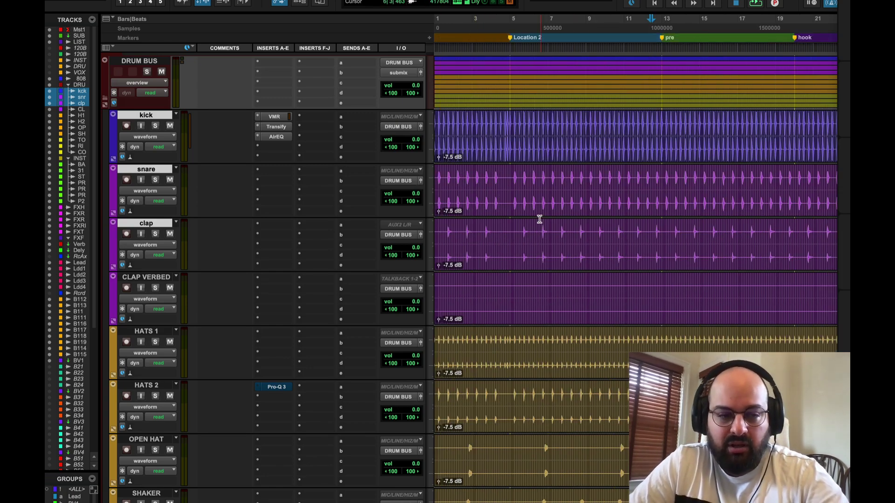
pyautogui.click(155, 180)
pyautogui.press('space')
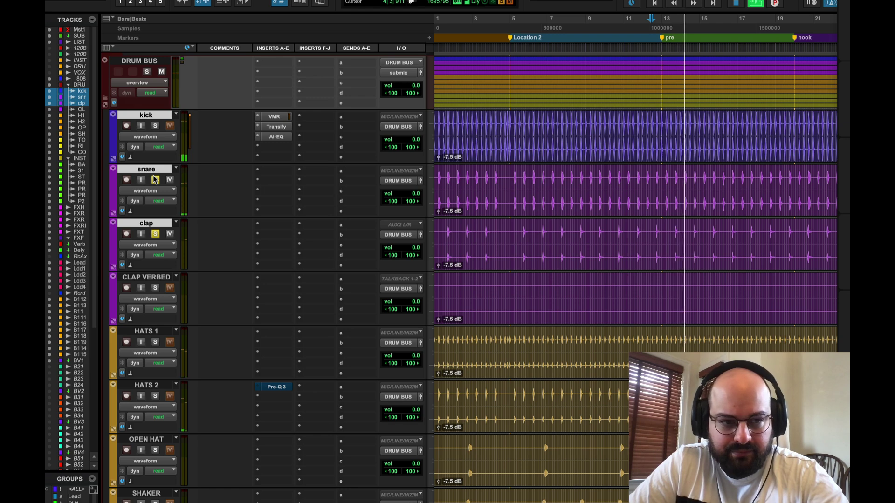
pyautogui.click(169, 181)
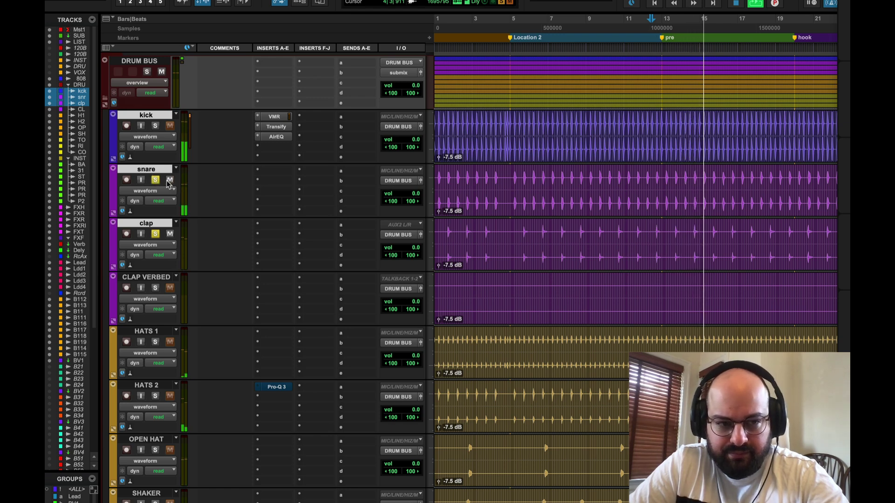
pyautogui.click(169, 181)
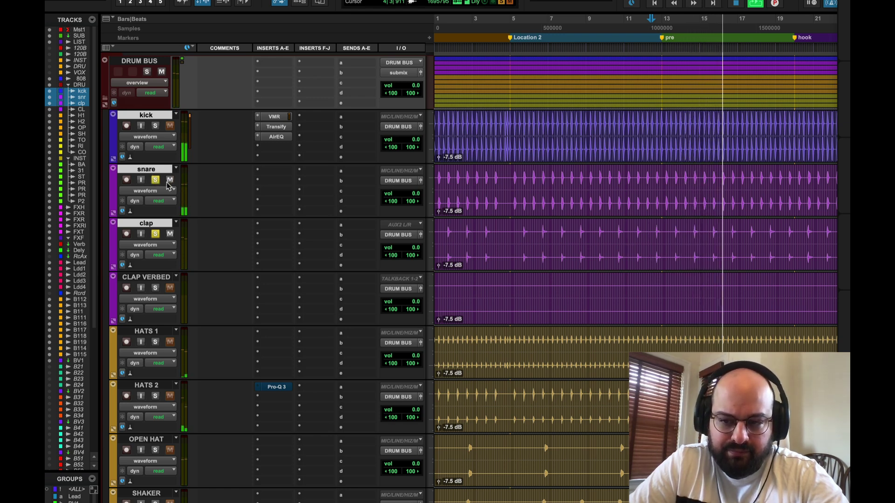
pyautogui.press('space')
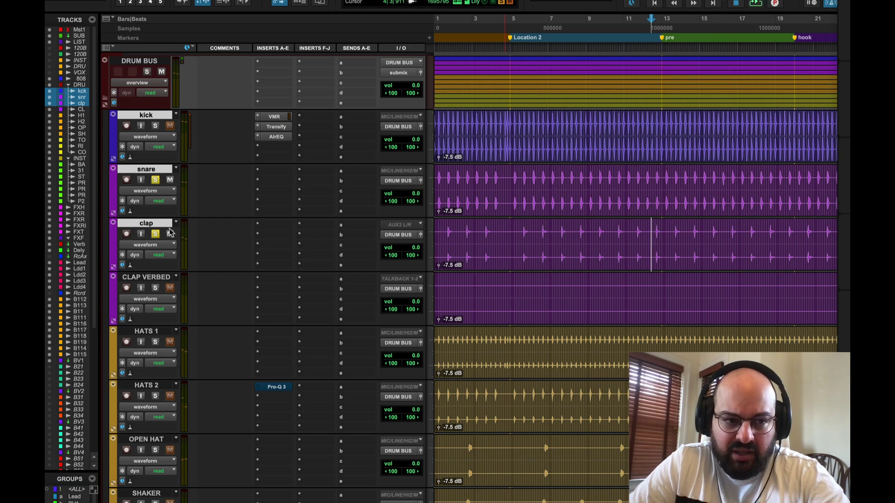
# - Insert Transify (stereo) on the snare and raise its low mid attack while the soloed snare plays
pyautogui.click(262, 173)
pyautogui.click(299, 156)
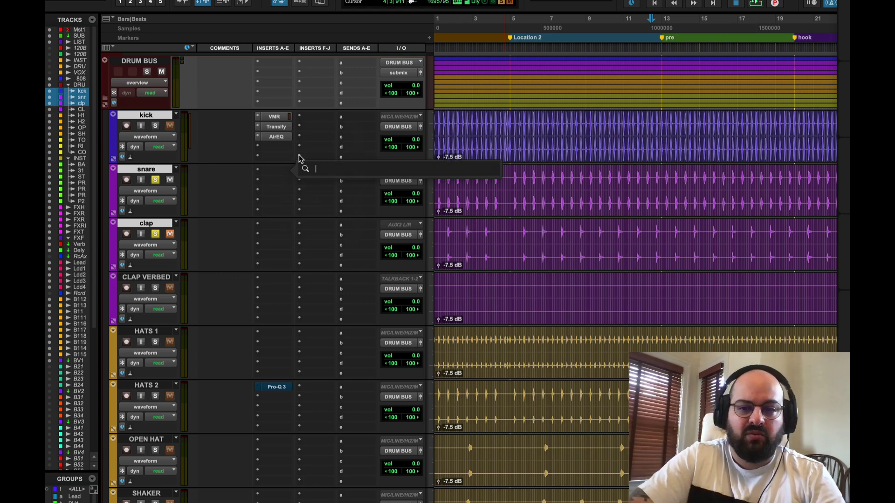
pyautogui.write('tran')
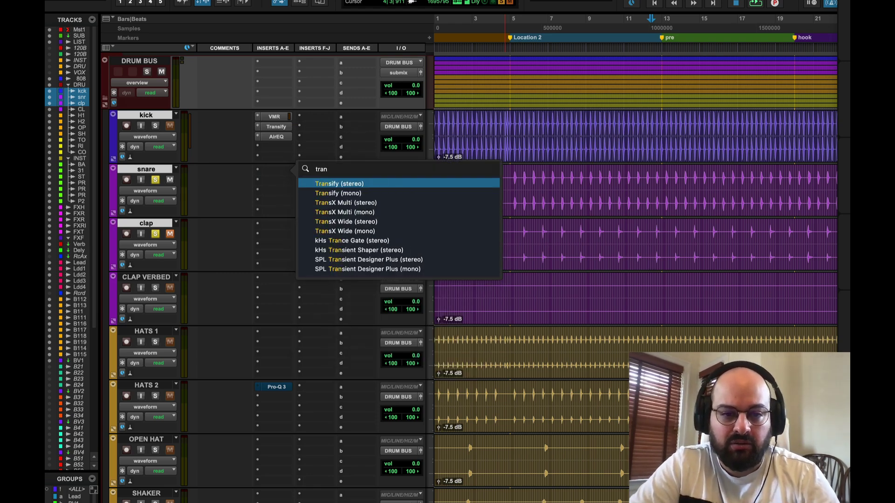
pyautogui.press('Return')
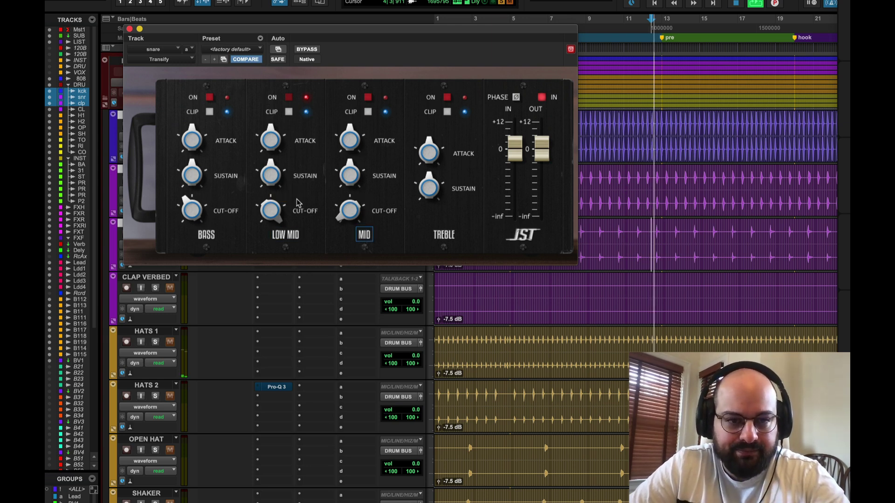
pyautogui.moveTo(263, 96); pyautogui.dragTo(266, 112)
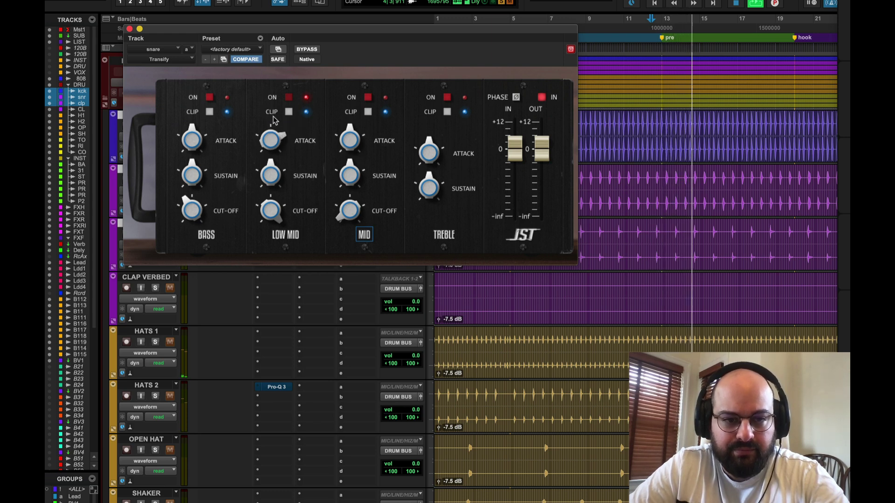
# - Close Transify, unmute the clap and clear the snare and clap solos to hear the full drums, then stop playback
pyautogui.click(129, 29)
pyautogui.click(170, 233)
pyautogui.click(155, 179)
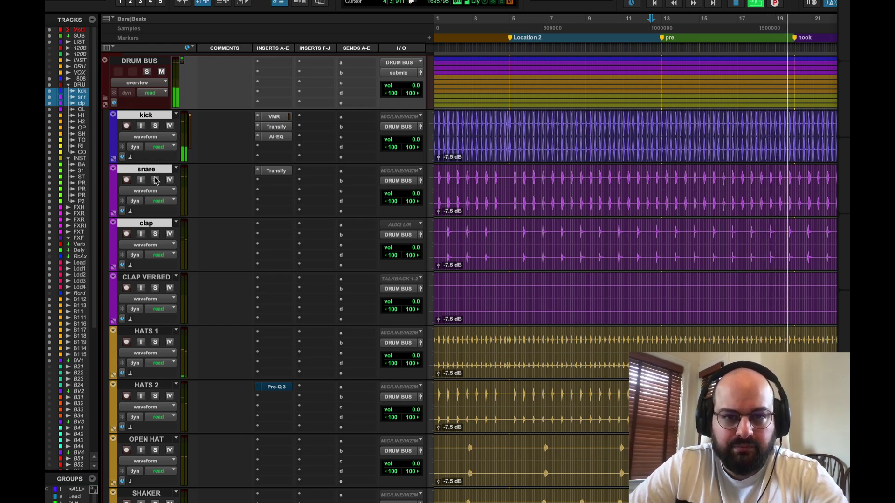
pyautogui.press('space')
# - Reopen the snare's Transify, raise the bass cut-off, and compare the plug-in bypassed and active while the drums play
pyautogui.click(277, 170)
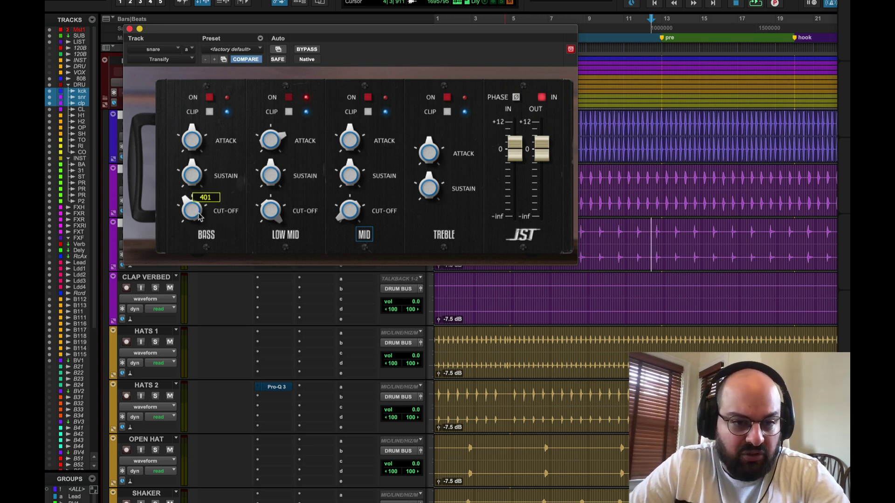
pyautogui.moveTo(197, 213); pyautogui.dragTo(202, 205)
pyautogui.press('space')
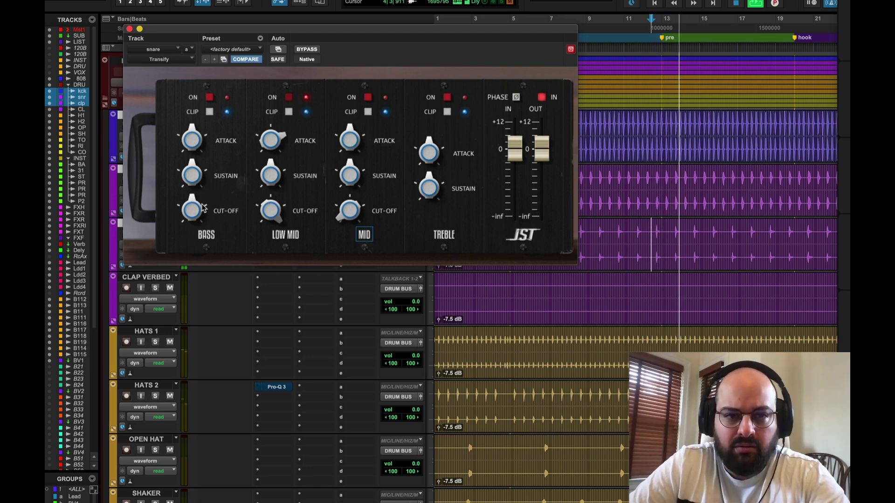
pyautogui.click(309, 49)
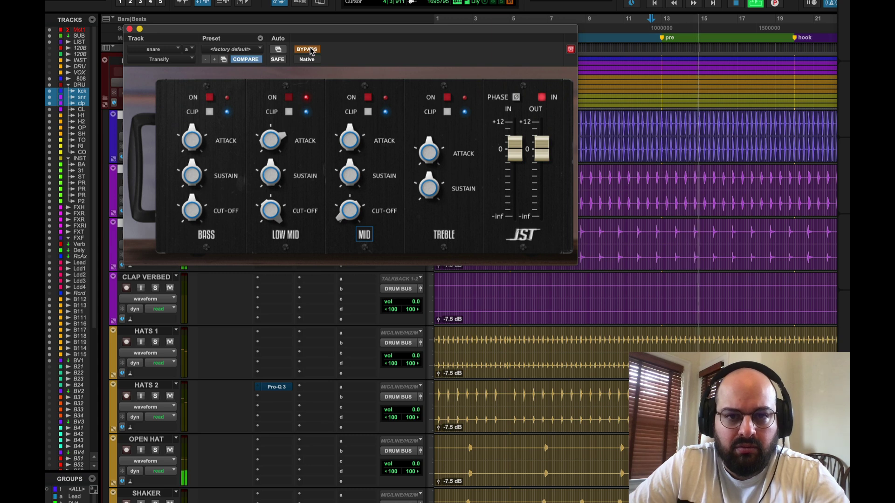
pyautogui.click(309, 50)
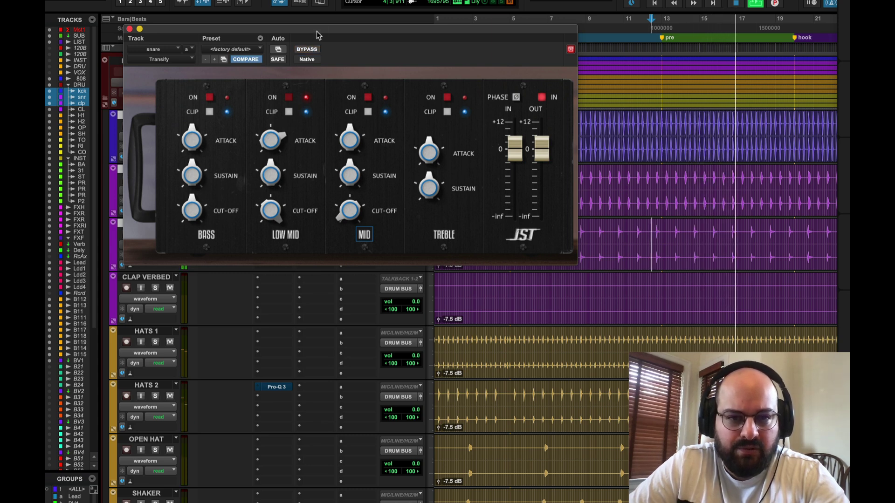
pyautogui.click(314, 49)
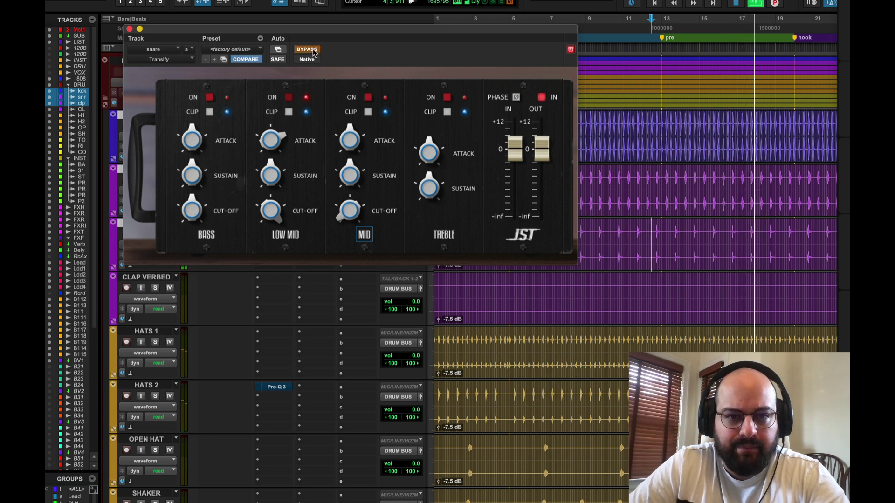
pyautogui.click(314, 50)
# - Lower the bass cut-off in the snare's Transify to 269 during playback, then stop playback
pyautogui.moveTo(197, 237)
pyautogui.moveTo(196, 238); pyautogui.dragTo(198, 250)
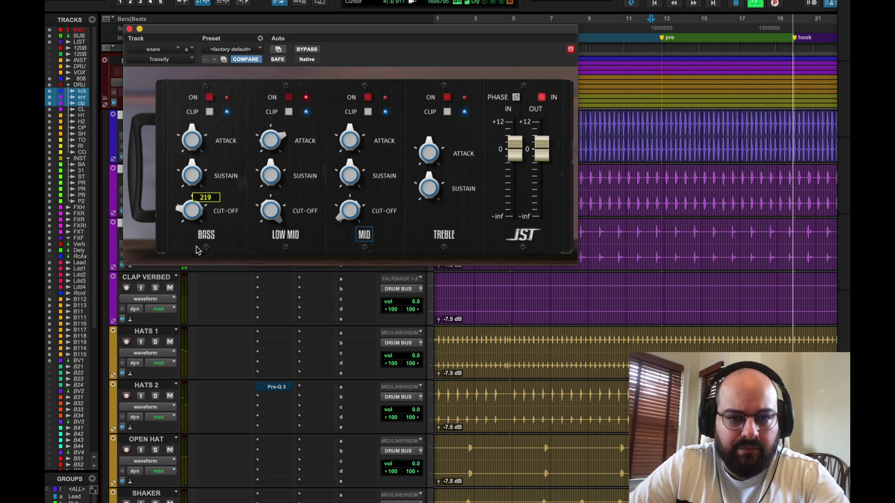
pyautogui.moveTo(198, 250)
pyautogui.mouseDown()
pyautogui.moveTo(203, 225)
pyautogui.moveTo(204, 242)
pyautogui.mouseUp()
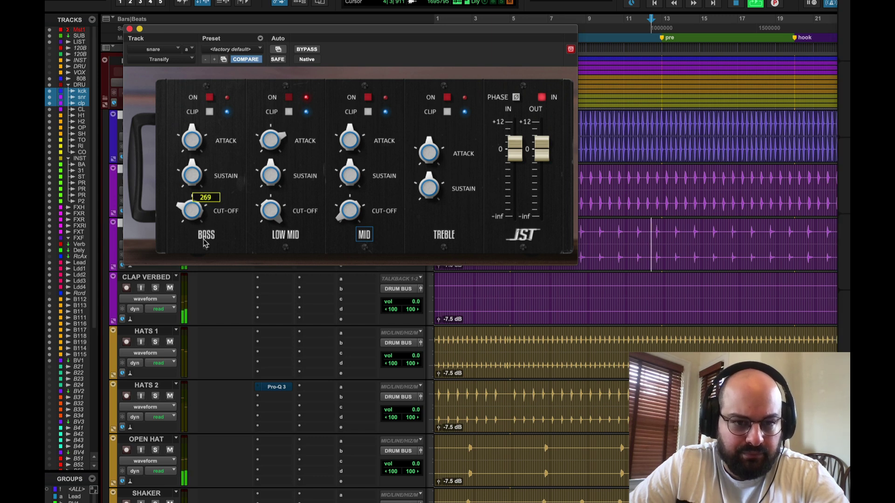
pyautogui.press('space')
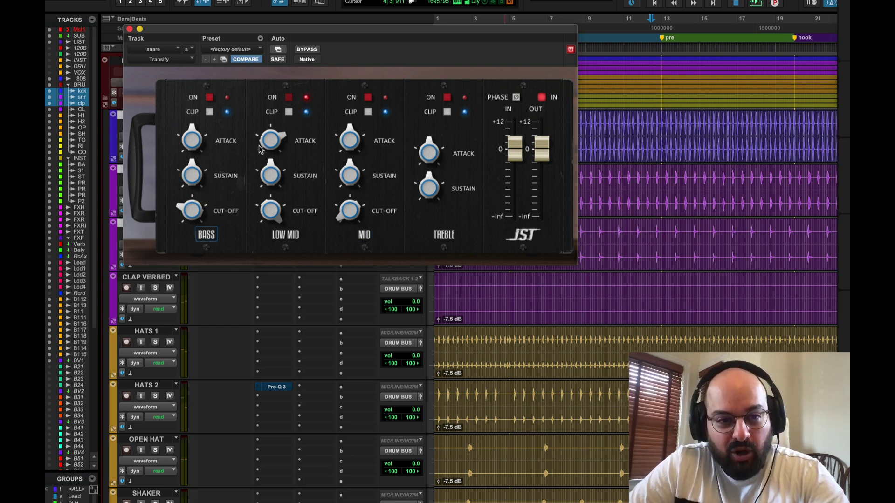
# - Fine-tune Transify's low mid attack on the snare during playback and compare it with the plug-in bypassed, then stop playback
pyautogui.press('space')
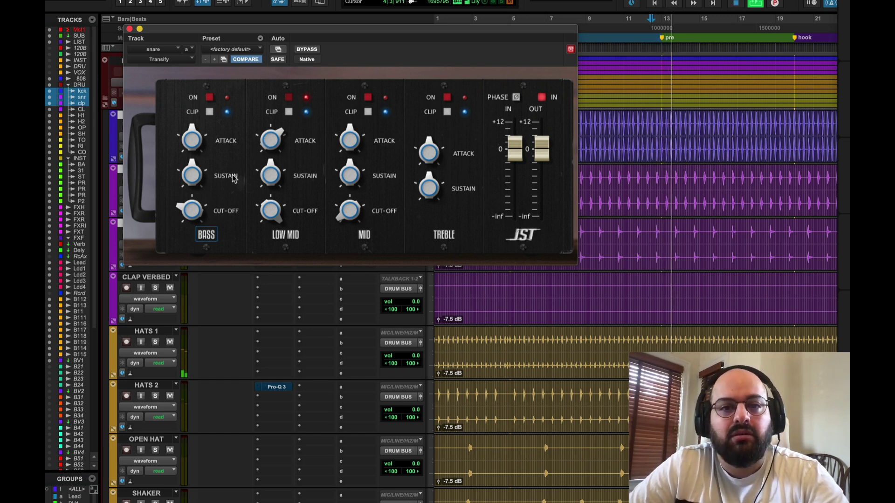
pyautogui.moveTo(190, 207); pyautogui.dragTo(189, 205)
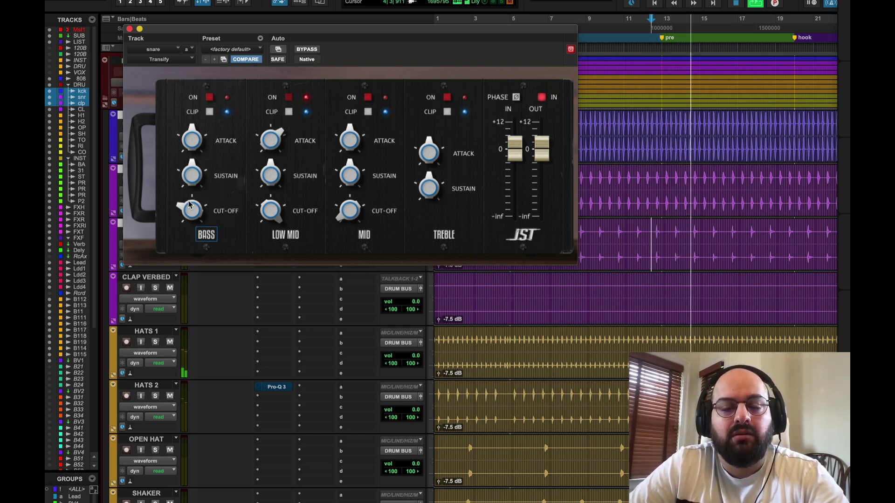
pyautogui.click(315, 52)
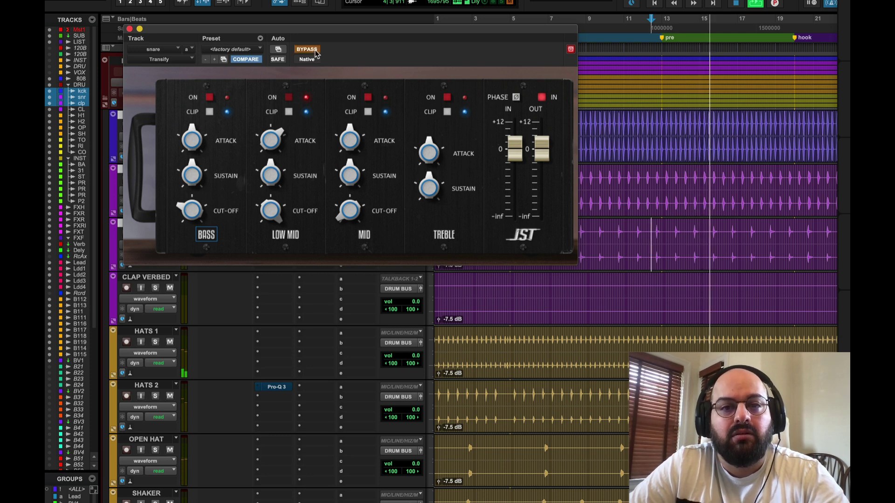
pyautogui.click(315, 52)
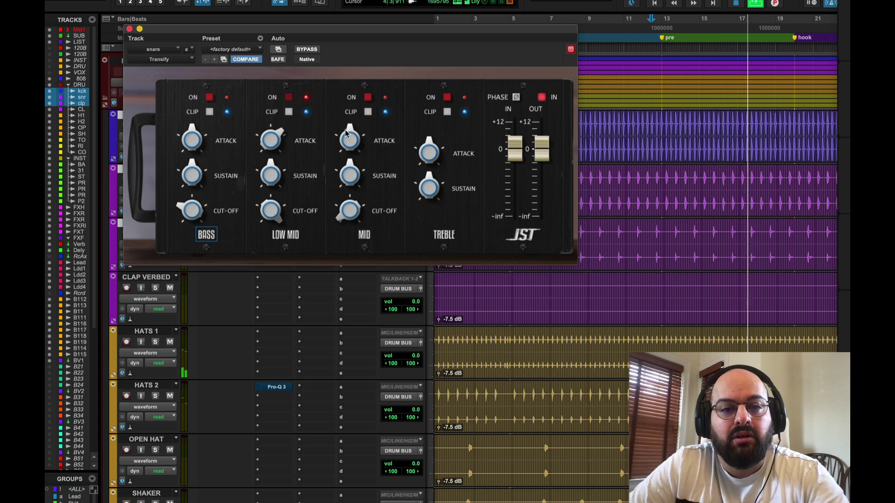
pyautogui.press('space')
# - Switch on the mid band of the snare's Transify and raise its cut-off and attack with the drums playing
pyautogui.moveTo(350, 182); pyautogui.dragTo(371, 59)
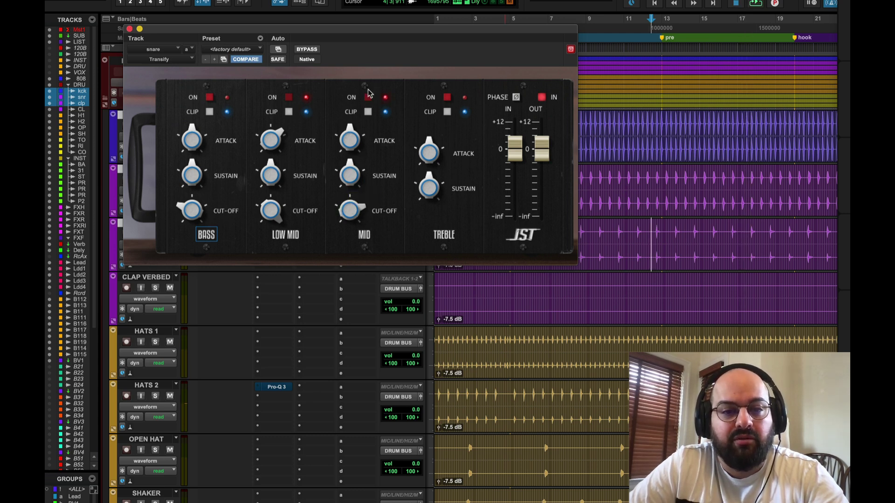
pyautogui.press('space')
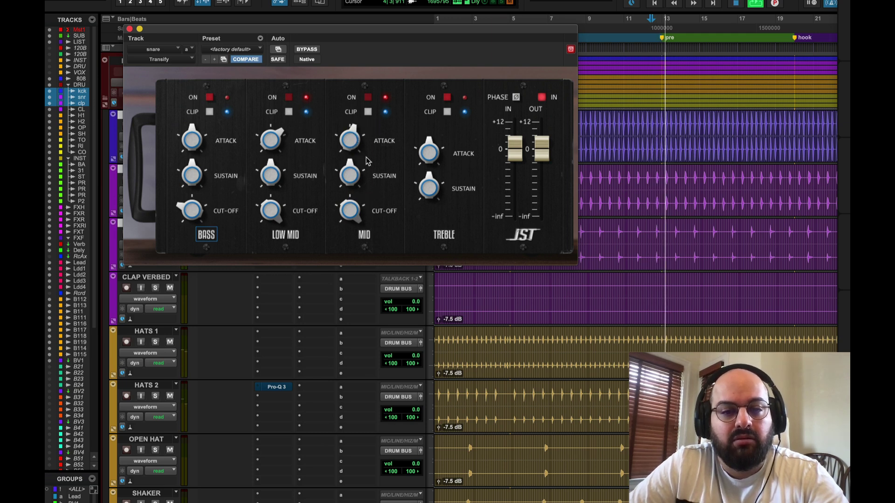
pyautogui.moveTo(350, 139)
pyautogui.mouseDown()
pyautogui.moveTo(353, 80)
pyautogui.moveTo(352, 121)
pyautogui.mouseUp()
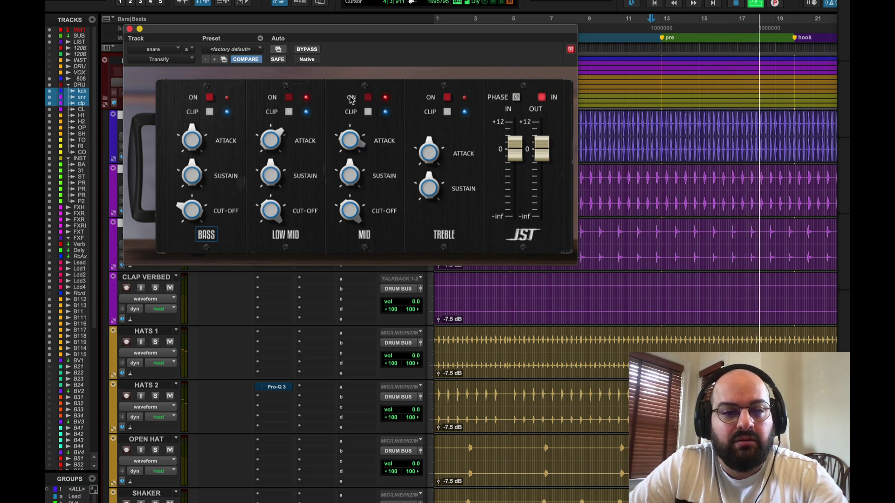
# - Compare the snare with Transify bypassed and active, reduce the mid attack, and close the plug-in
pyautogui.click(317, 51)
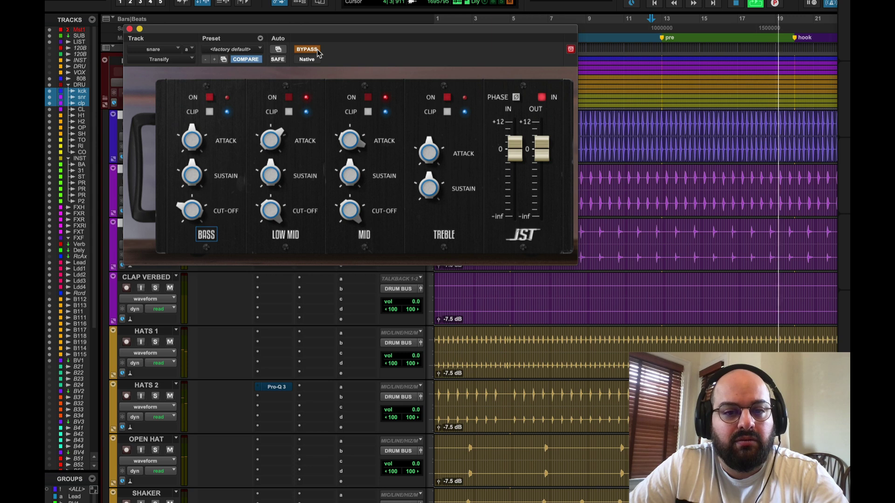
pyautogui.click(316, 50)
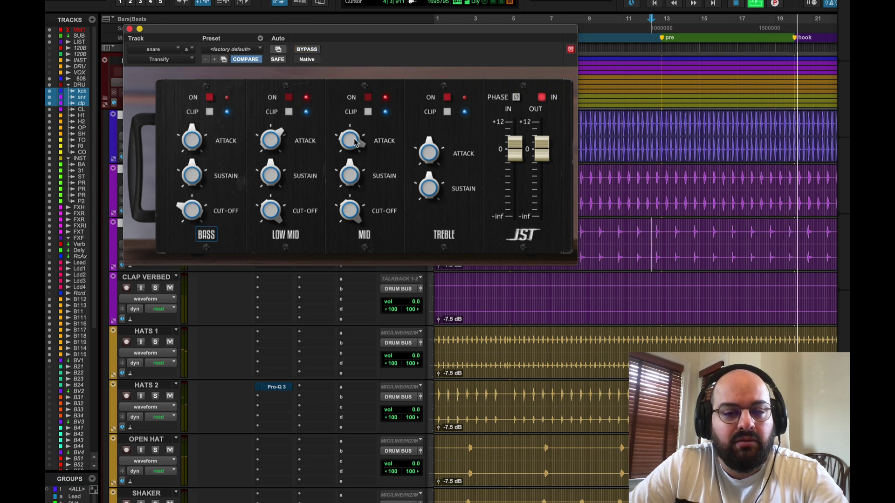
pyautogui.moveTo(355, 142); pyautogui.dragTo(355, 177)
pyautogui.click(129, 30)
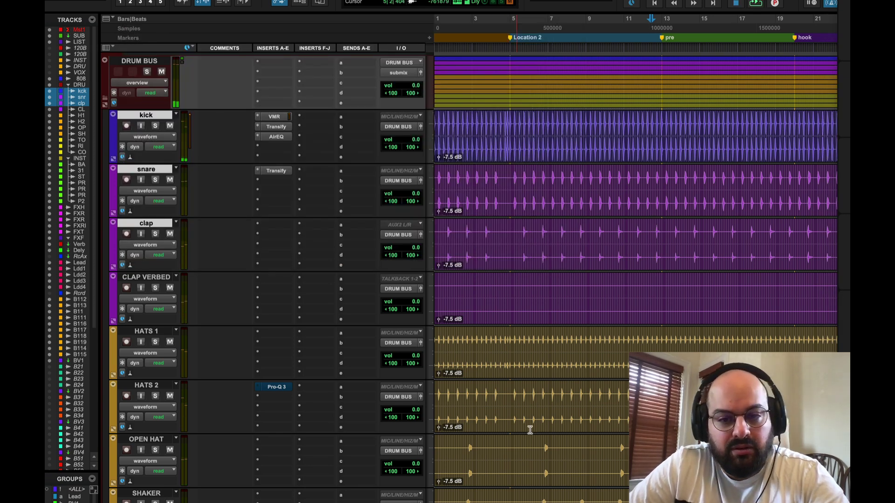
# - Play the full drums from around bar 5, dismiss the meeting chat, and move the playback start to around bar 9
pyautogui.press('space')
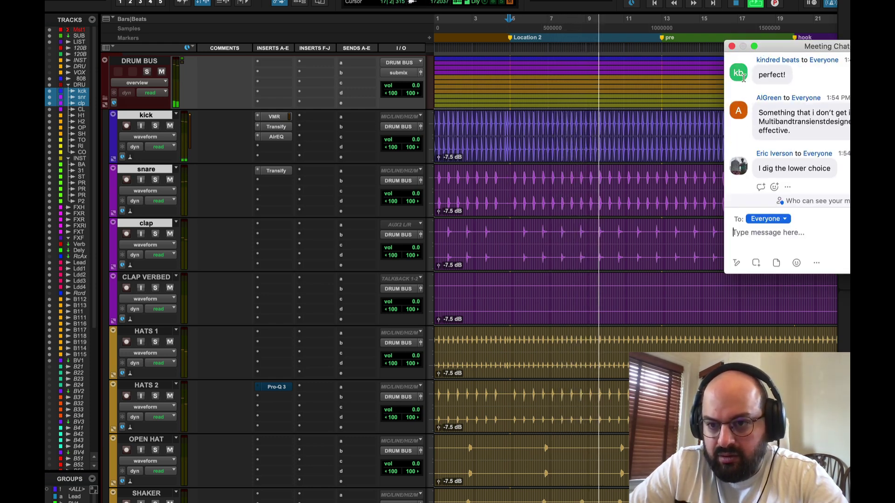
pyautogui.click(732, 46)
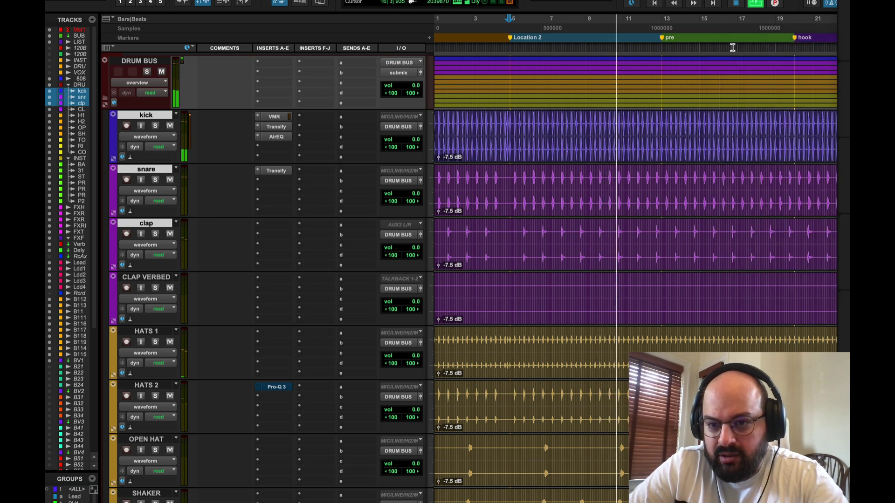
pyautogui.click(588, 239)
pyautogui.press('space')
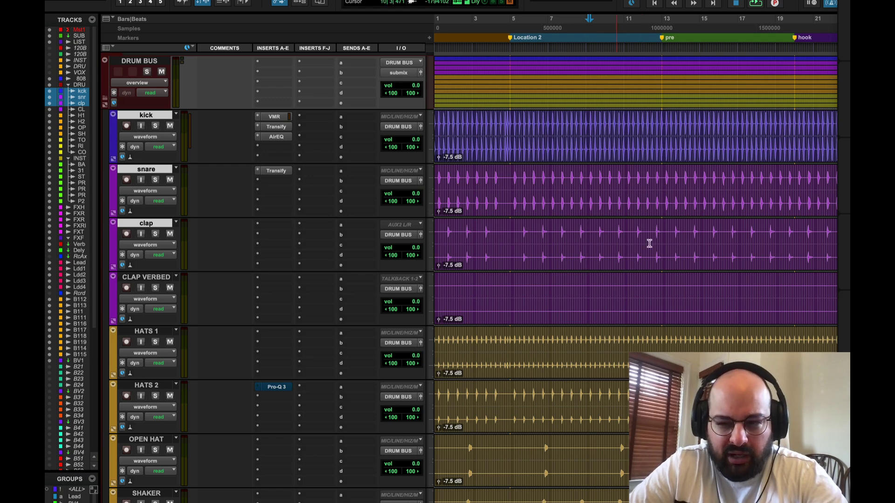
# - Unmute BASS in the INSTR FOLDER and audition it with the drums from around bar 9, then stop playback
pyautogui.press('space')
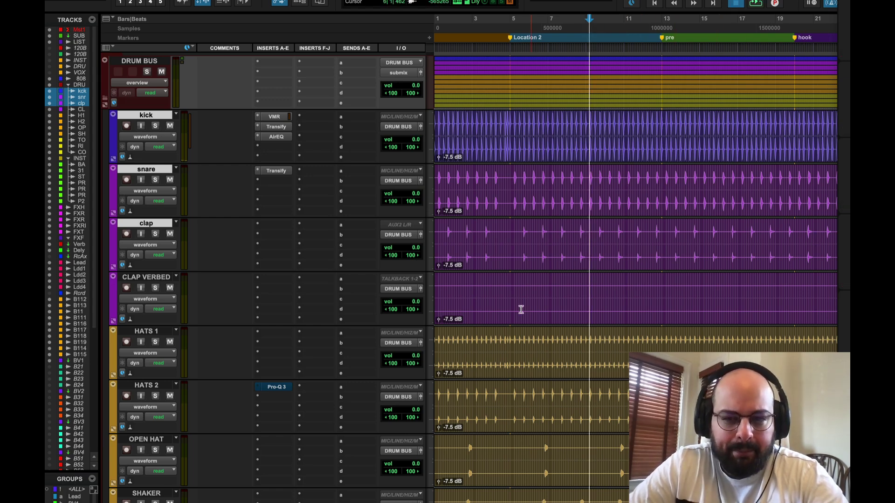
pyautogui.scroll(-8, 460, 362)
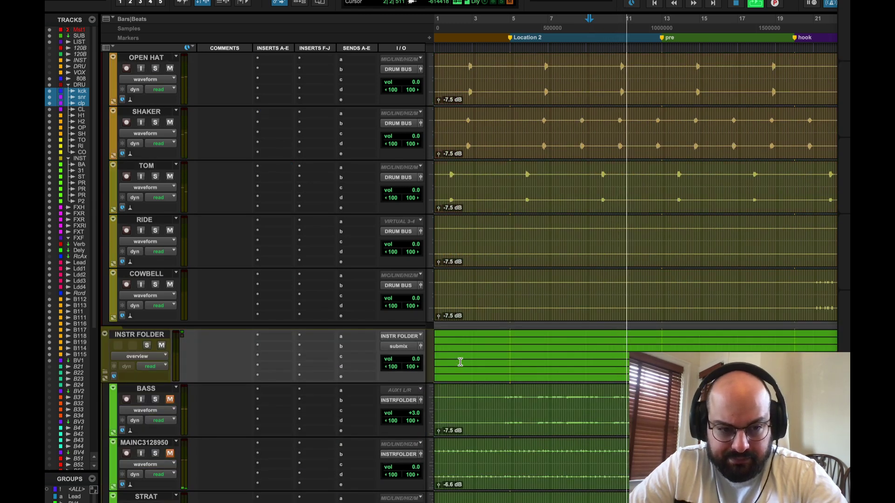
pyautogui.scroll(-2, 419, 361)
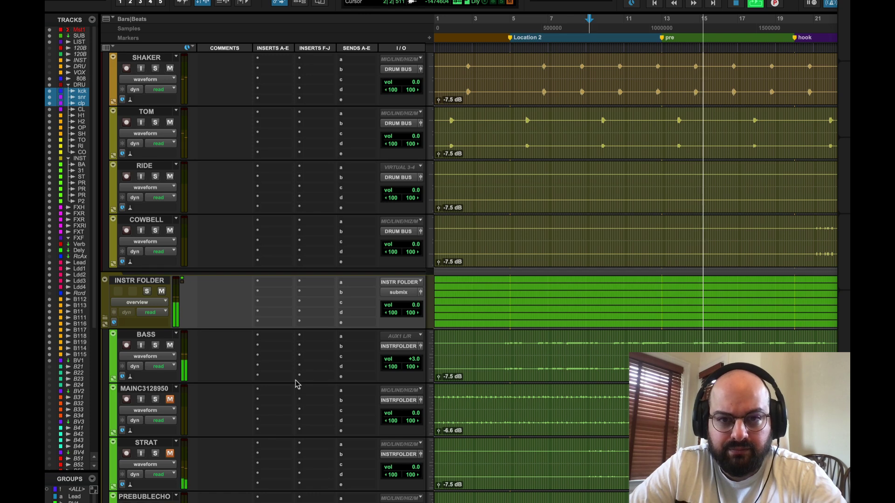
pyautogui.press('space')
# - Play from around bar 6 and solo BASS to hear it on its own, then stop playback
pyautogui.click(546, 349)
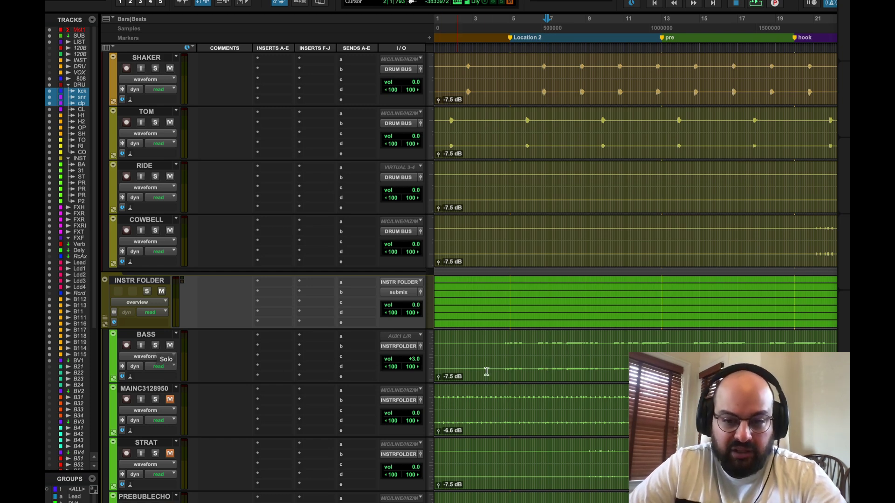
pyautogui.click(538, 349)
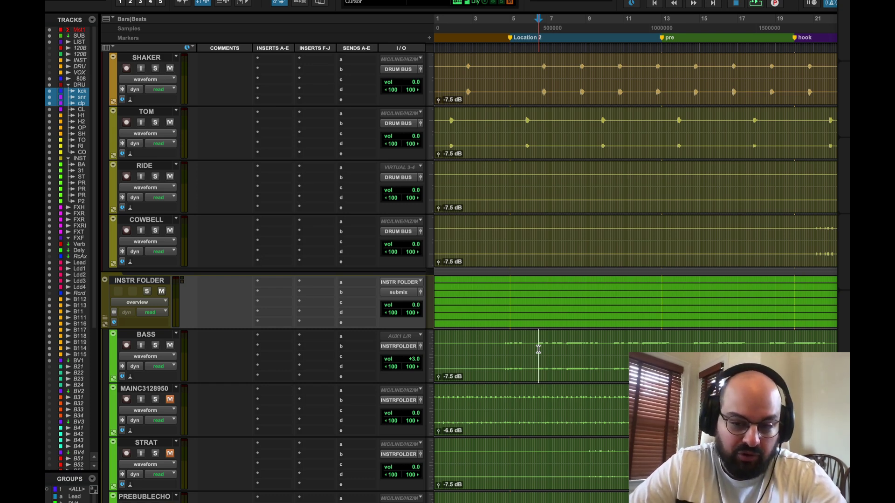
pyautogui.press('space')
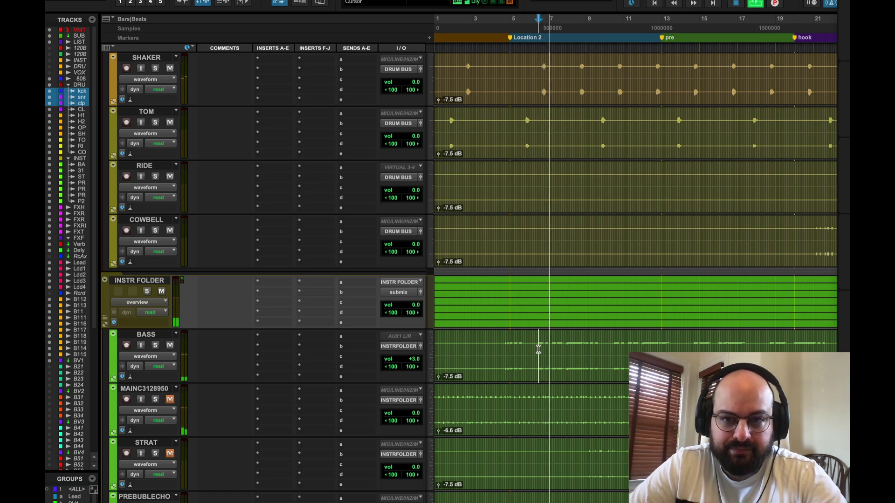
pyautogui.click(155, 344)
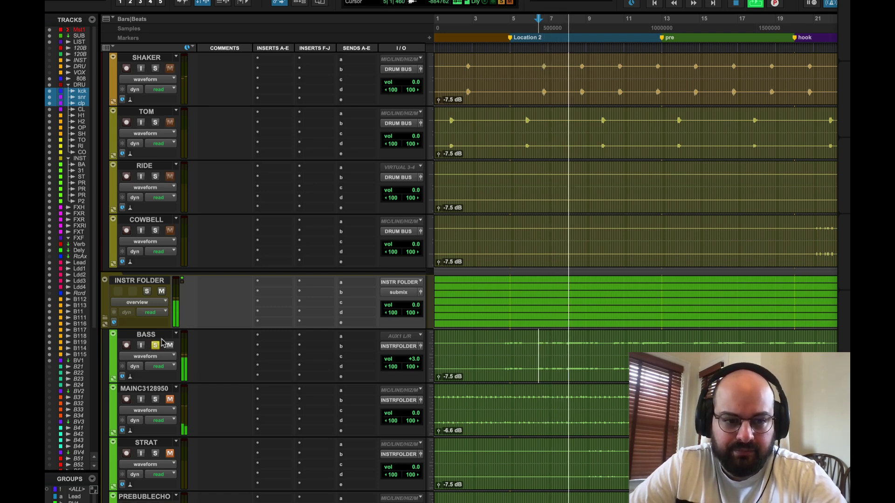
pyautogui.press('space')
# - Insert the Hoser EQ in the second insert slot of the INSTR FOLDER track
pyautogui.click(259, 292)
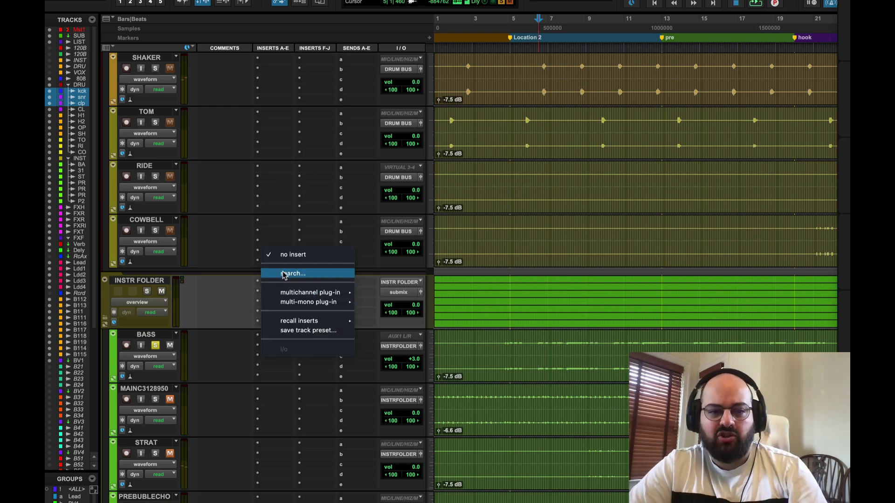
pyautogui.click(284, 275)
pyautogui.write('hoser')
pyautogui.press('Return')
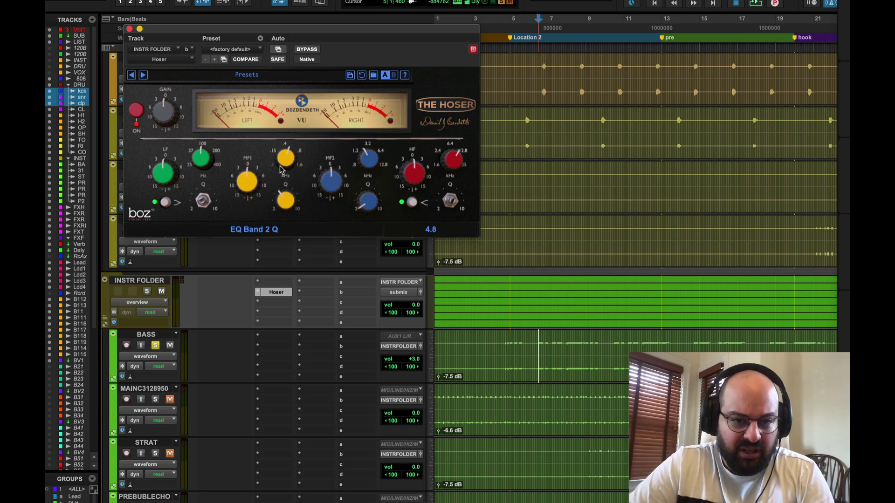
# - Set the Hoser's band 2 Q to 6.1 and make its low band a bell-shaped cut at 60 Hz
pyautogui.moveTo(282, 171); pyautogui.dragTo(283, 163)
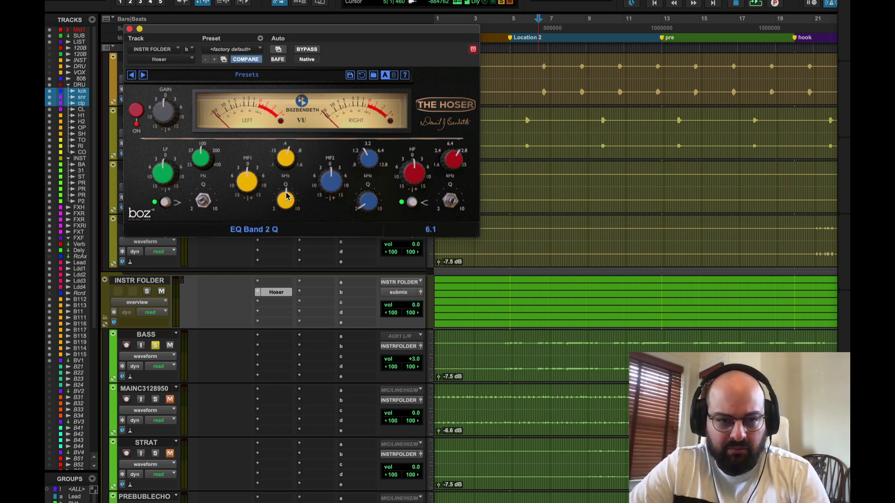
pyautogui.click(165, 202)
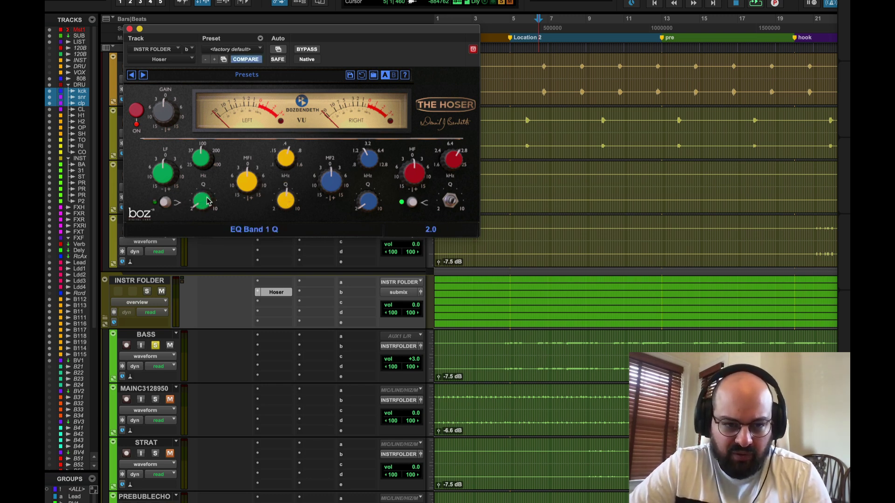
pyautogui.click(165, 202)
pyautogui.click(164, 202)
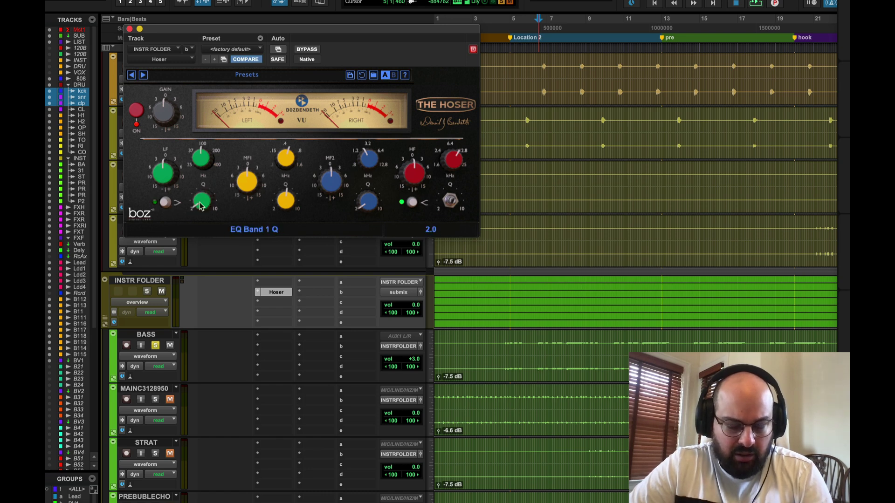
pyautogui.moveTo(165, 176); pyautogui.dragTo(196, 175)
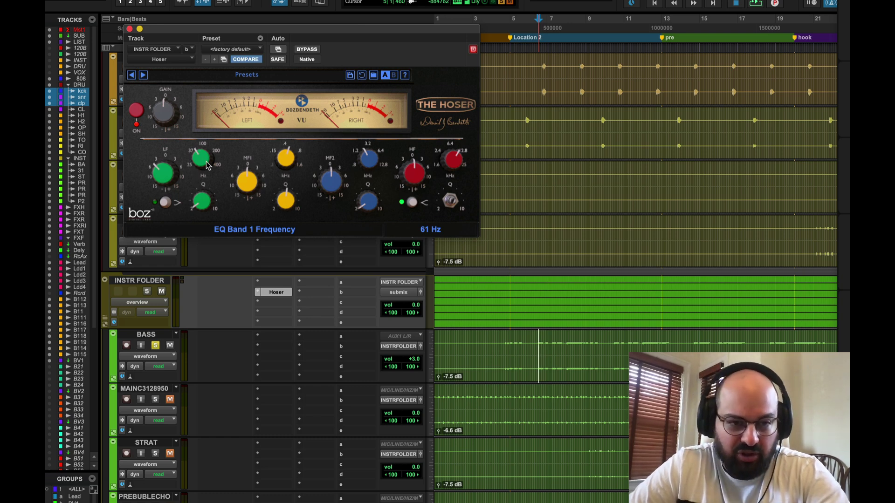
pyautogui.moveTo(208, 165); pyautogui.dragTo(207, 167)
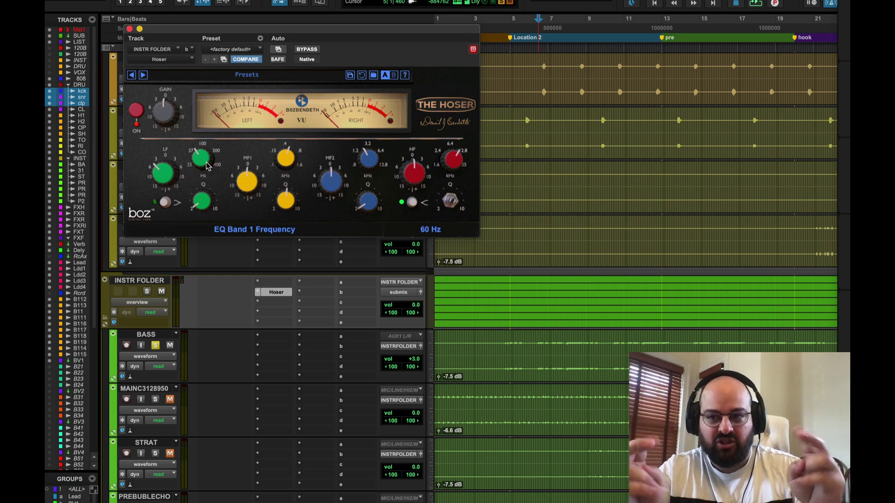
# - Play the soloed BASS, nudge up the Hoser's output gain, and compare the sound with the EQ bypassed and engaged
pyautogui.press('space')
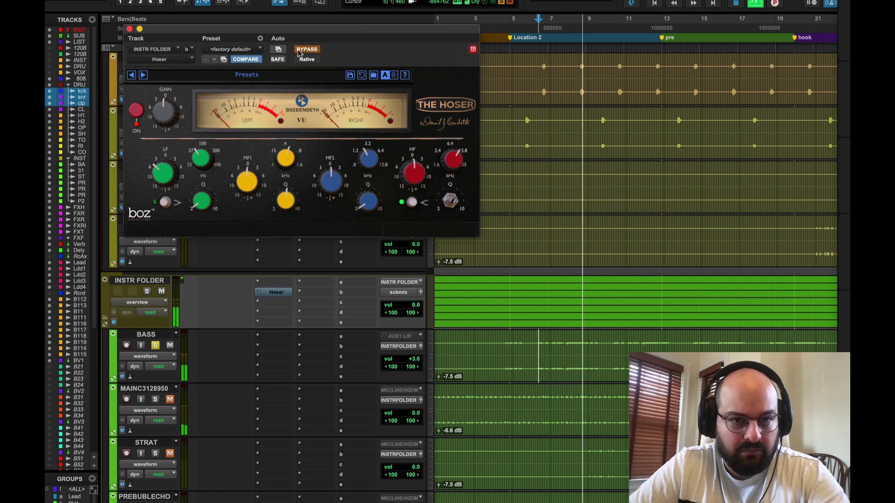
pyautogui.moveTo(174, 120); pyautogui.dragTo(173, 113)
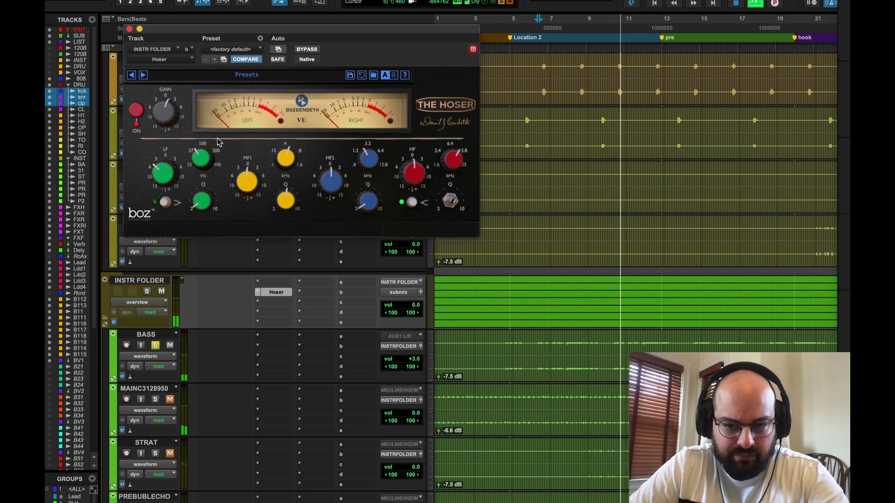
pyautogui.press('space')
pyautogui.press('space')
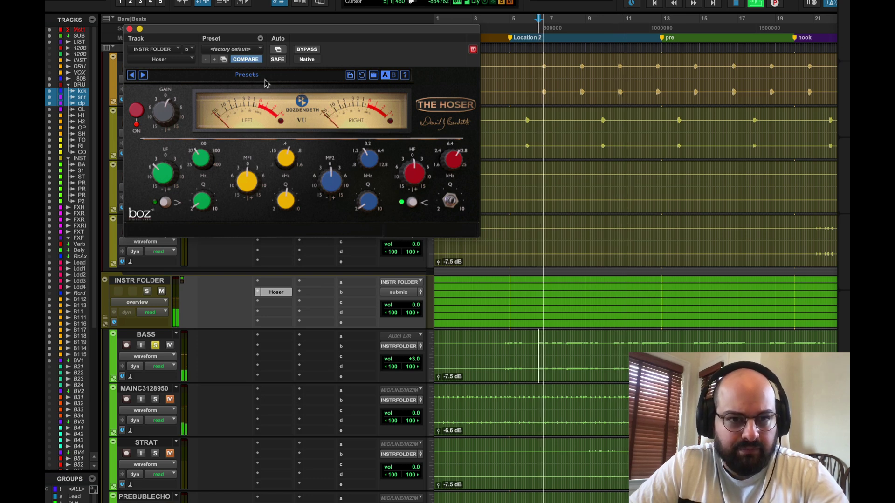
pyautogui.click(307, 49)
pyautogui.click(309, 51)
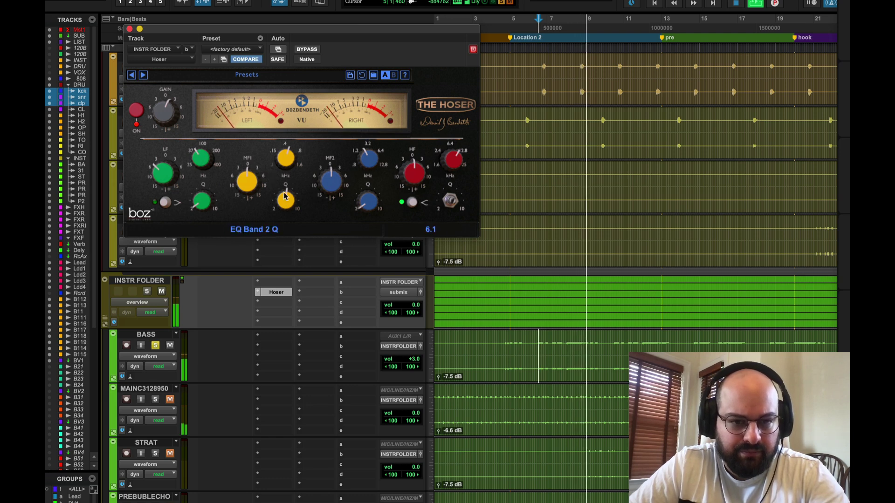
# - Select about one bar of BASS near bar 8 and audition it, then stop playback
pyautogui.press('space')
pyautogui.moveTo(565, 354); pyautogui.dragTo(582, 357)
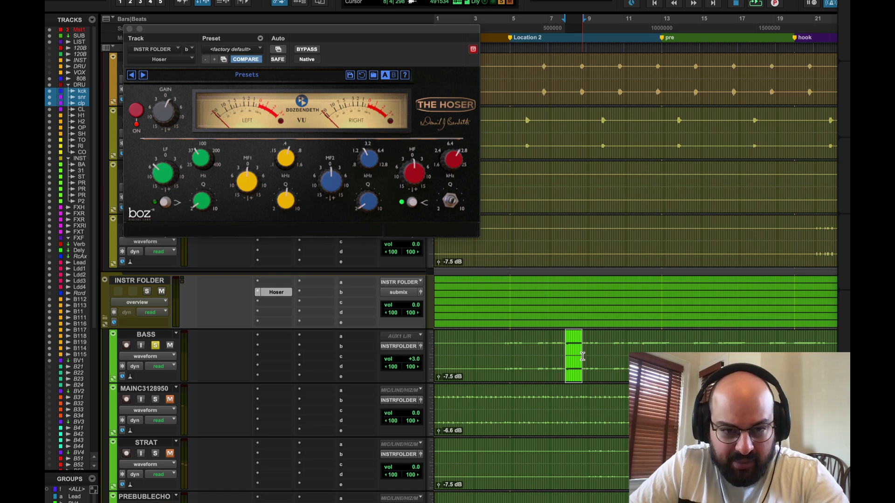
pyautogui.press('space')
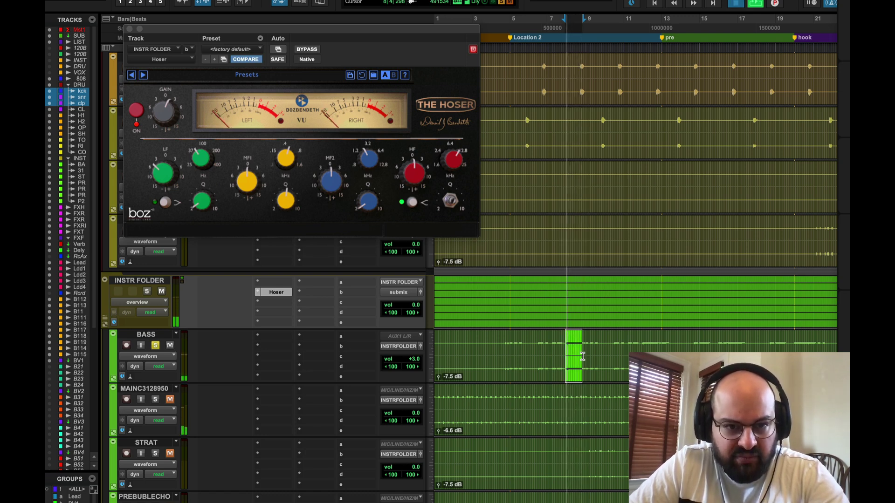
pyautogui.press('space')
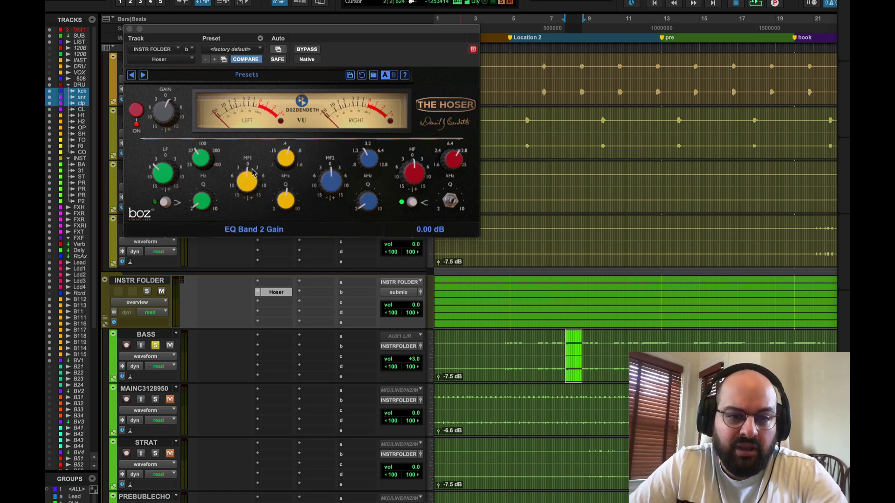
# - Boost the Hoser's band 2 by 7.17 dB with Q 9.3, sweep its frequency below 237 Hz, and change the gain to a cut
pyautogui.click(292, 205)
pyautogui.press('space')
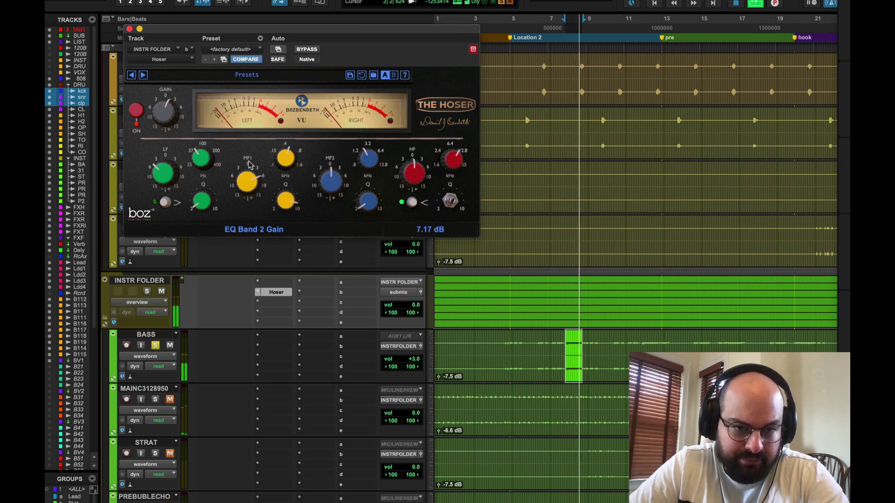
pyautogui.moveTo(289, 159); pyautogui.dragTo(290, 180)
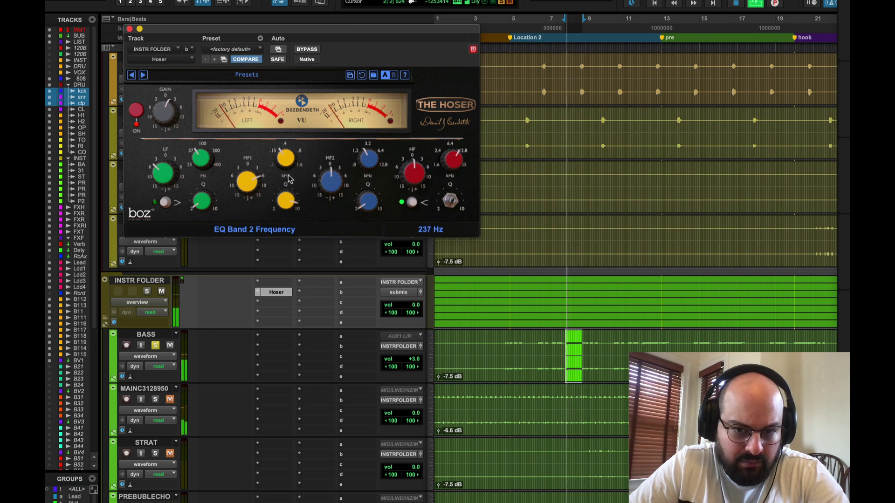
pyautogui.moveTo(290, 182); pyautogui.dragTo(289, 201)
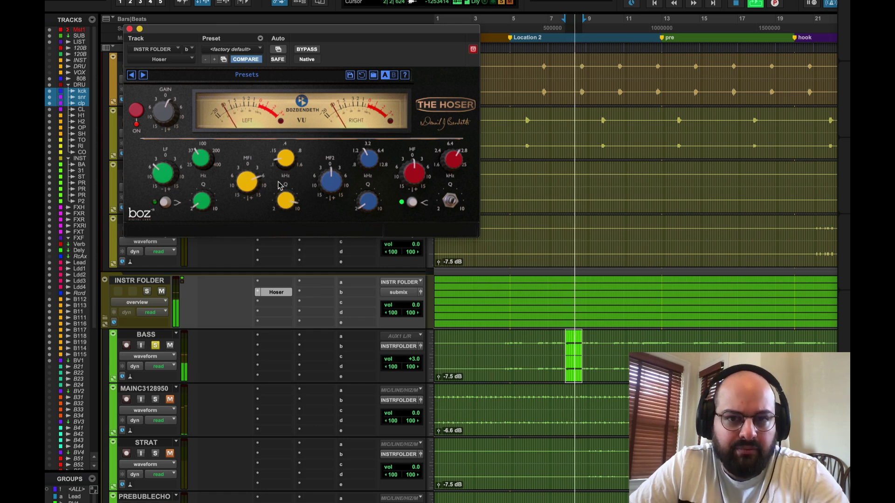
pyautogui.moveTo(252, 185); pyautogui.dragTo(261, 210)
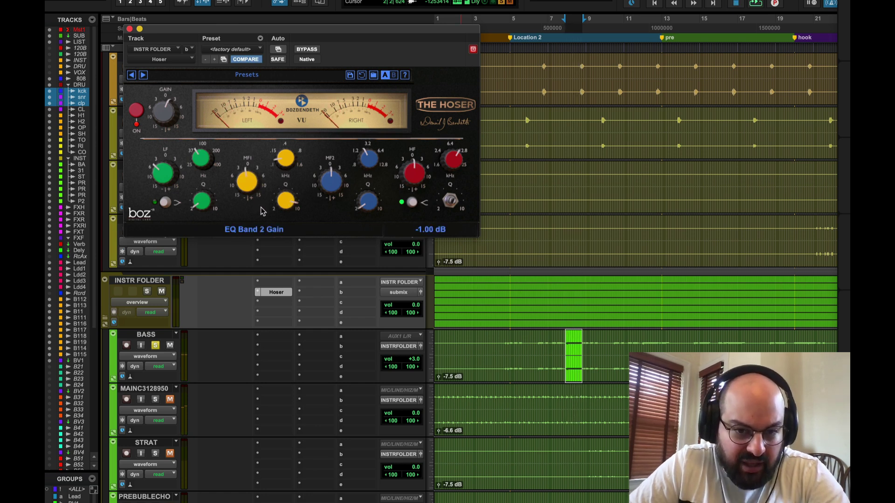
# - Play the BASS selection while raising the Hoser's output gain, then stop and set the playback start near bar 8
pyautogui.press('space')
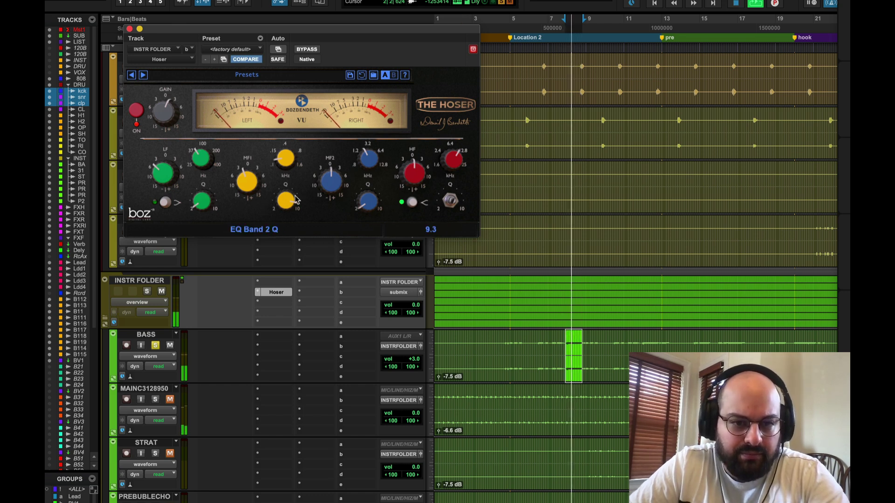
pyautogui.moveTo(166, 122); pyautogui.dragTo(165, 118)
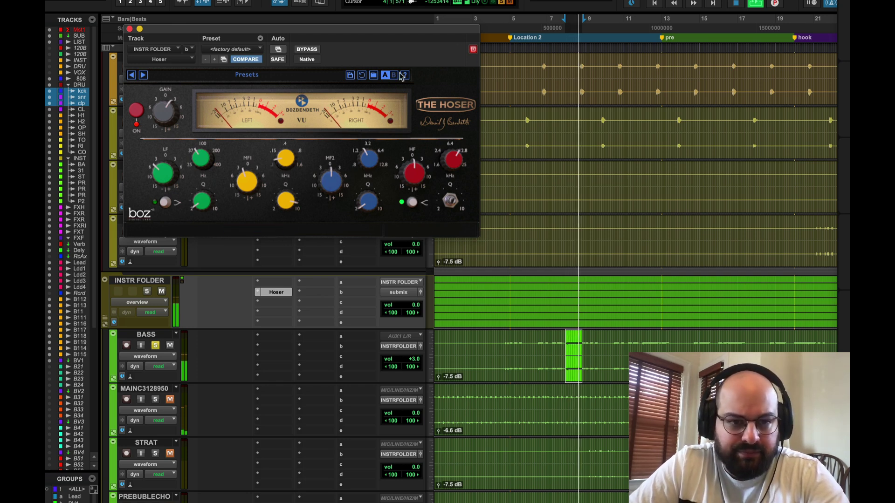
pyautogui.click(542, 356)
pyautogui.press('space')
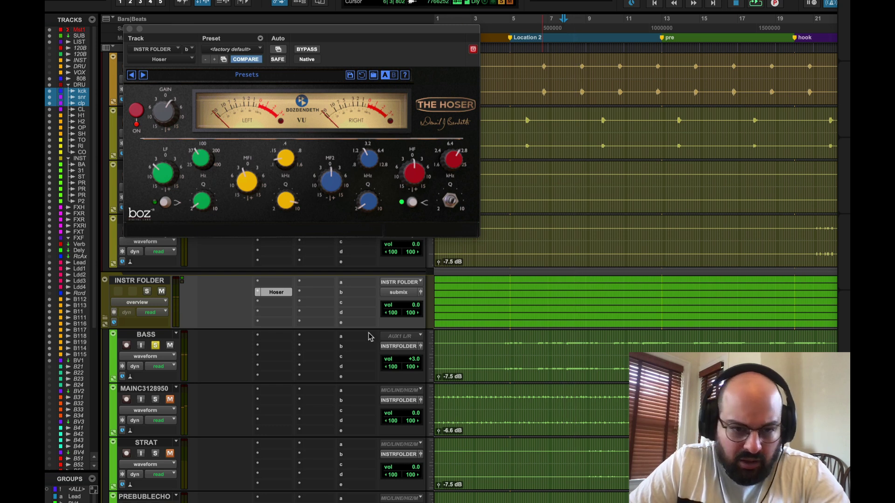
# - Move the Hoser to the BASS track's second insert slot and insert REQ 6 (stereo) in the first slot
pyautogui.moveTo(274, 333); pyautogui.dragTo(274, 345)
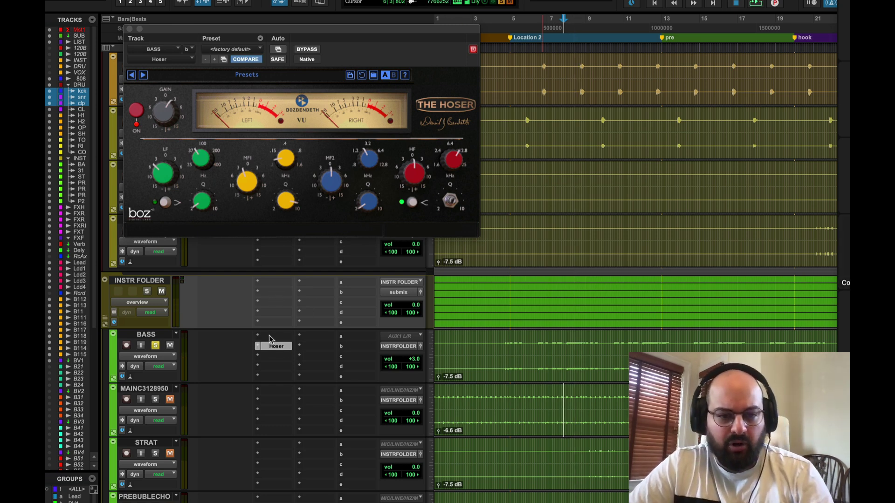
pyautogui.click(270, 338)
pyautogui.click(286, 317)
pyautogui.write('req')
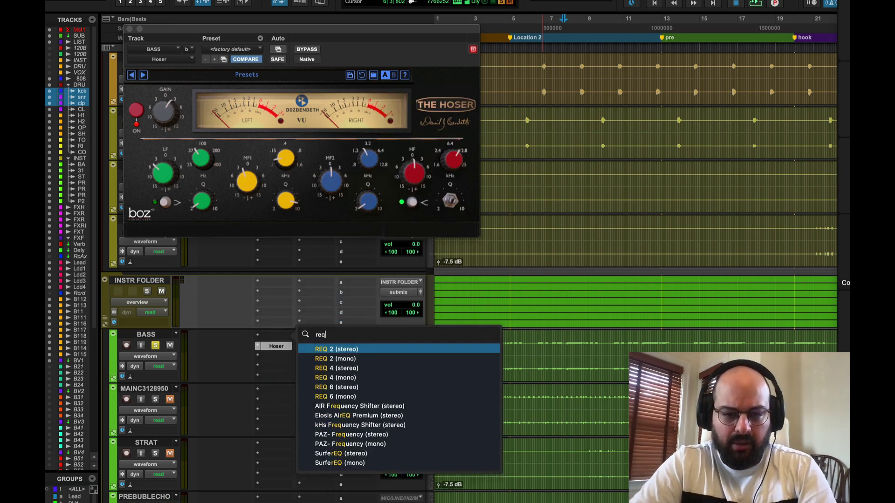
pyautogui.press('Down')
pyautogui.press('Down')
pyautogui.press('Down')
pyautogui.press('Down')
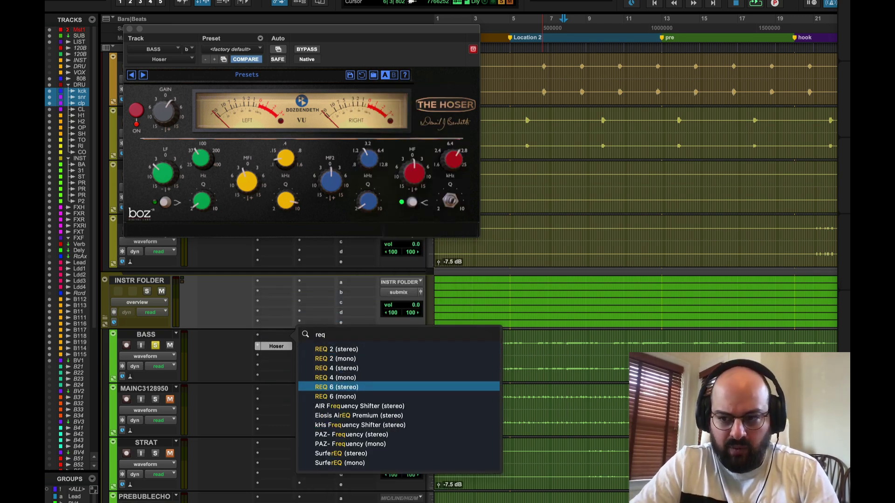
pyautogui.press('Return')
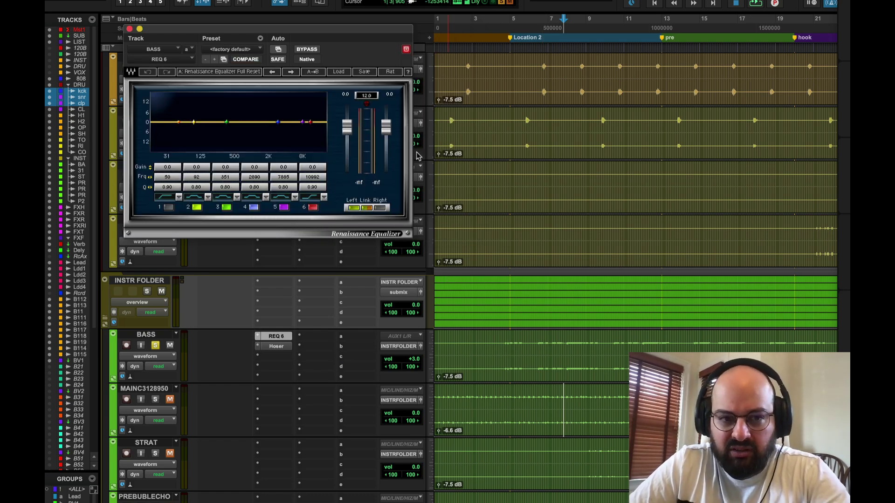
# - Set REQ 6 band 3 to a 3.7 dB boost at 406 Hz with Q 2.41, and play a BASS selection around bar 8
pyautogui.moveTo(225, 187); pyautogui.dragTo(225, 177)
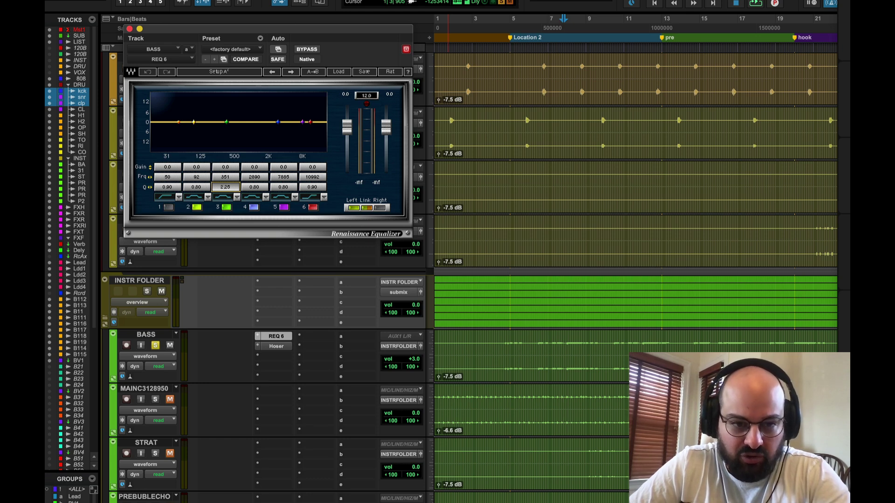
pyautogui.press('space')
pyautogui.moveTo(221, 185); pyautogui.dragTo(222, 177)
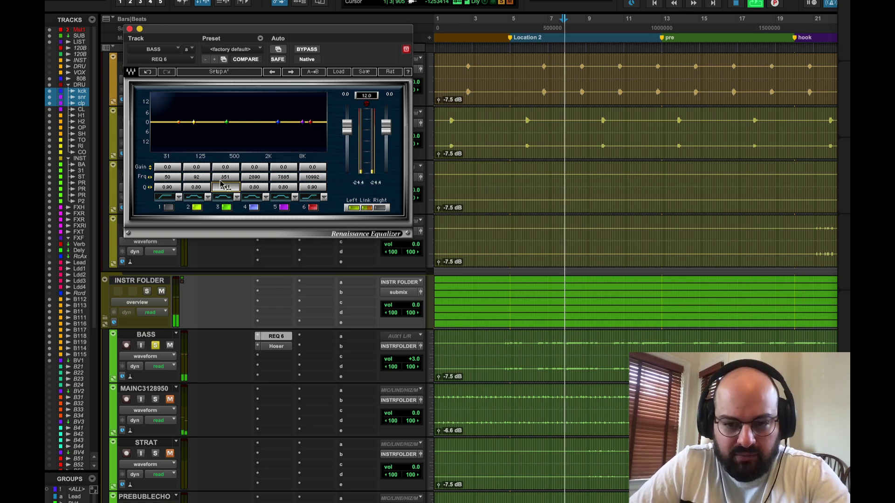
pyautogui.moveTo(227, 122); pyautogui.dragTo(230, 116)
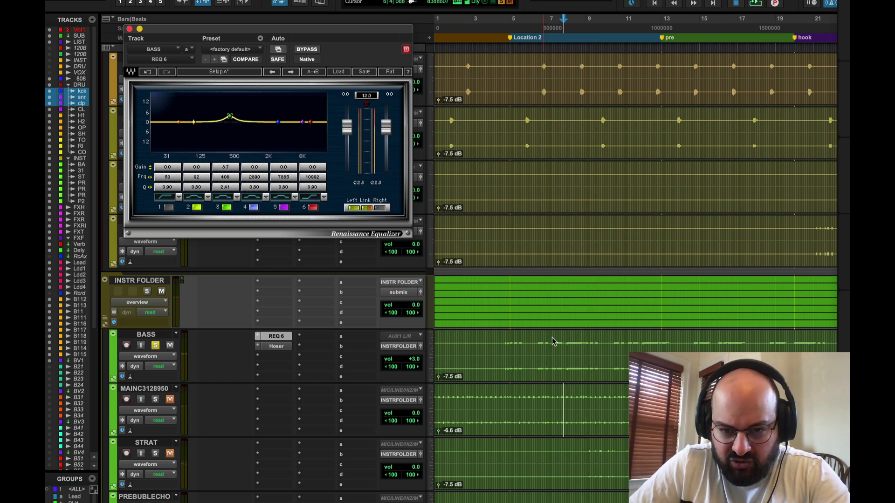
pyautogui.click(565, 347)
pyautogui.press('space')
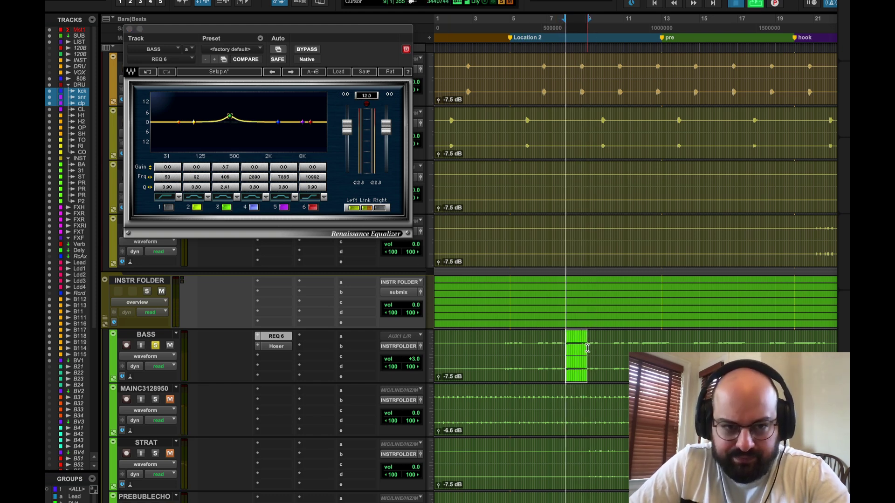
# - Sweep REQ 6 band 3 and cut it 2.7 dB at 408 Hz, and boost band 4 by 3.1 dB at 2396 Hz with Q 0.62
pyautogui.moveTo(229, 115)
pyautogui.mouseDown()
pyautogui.moveTo(237, 111)
pyautogui.moveTo(226, 110)
pyautogui.mouseUp()
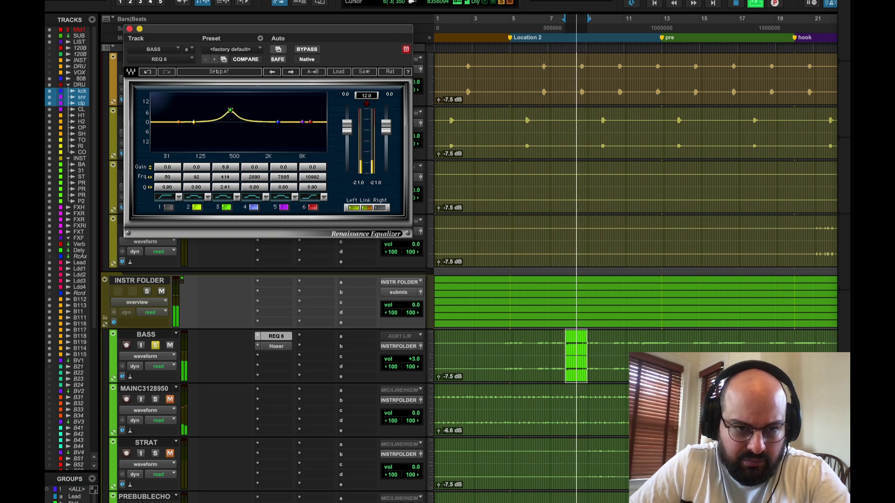
pyautogui.moveTo(229, 111); pyautogui.dragTo(230, 121)
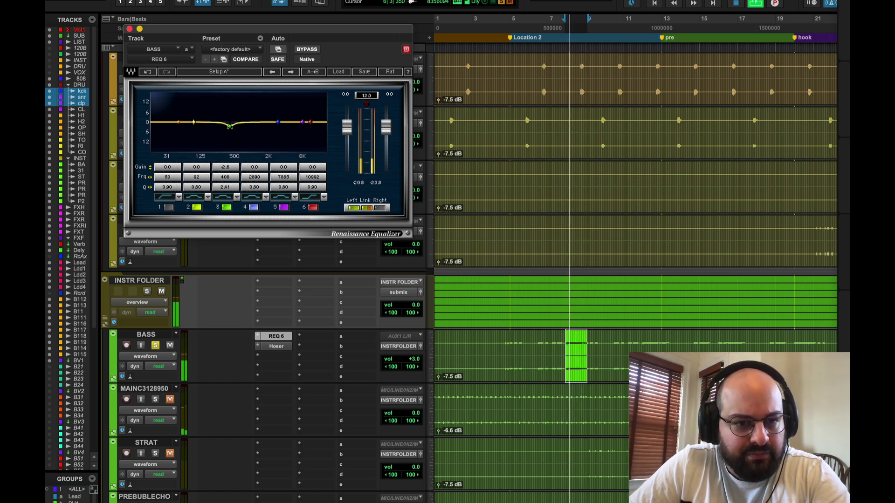
pyautogui.moveTo(280, 121)
pyautogui.mouseDown()
pyautogui.moveTo(254, 119)
pyautogui.moveTo(273, 117)
pyautogui.mouseUp()
pyautogui.moveTo(254, 186); pyautogui.dragTo(254, 184)
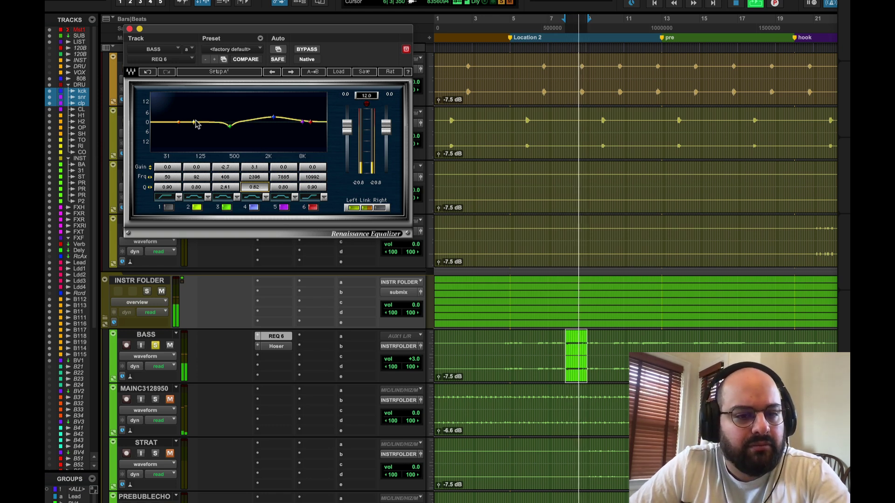
# - Sweep REQ 6 band 2 with Q 3.31 and set it to a 2.3 dB boost at 81 Hz
pyautogui.moveTo(194, 122); pyautogui.dragTo(193, 118)
pyautogui.moveTo(196, 187); pyautogui.dragTo(196, 177)
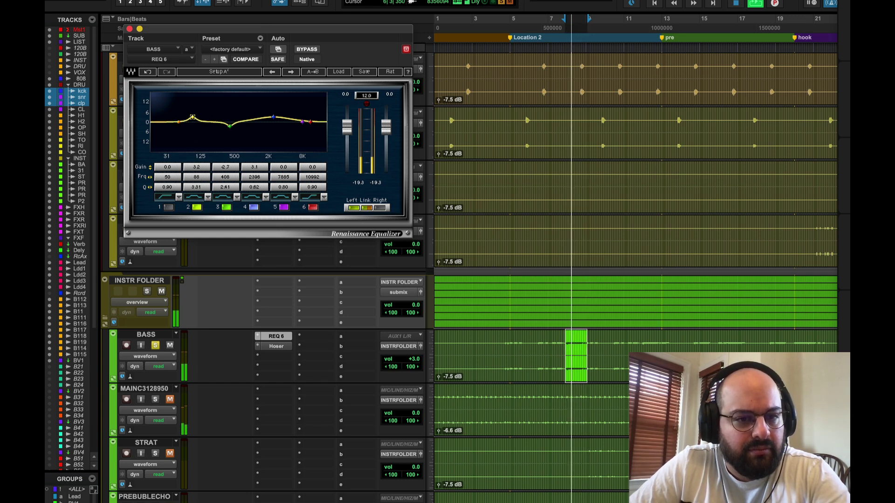
pyautogui.moveTo(202, 114); pyautogui.dragTo(208, 114)
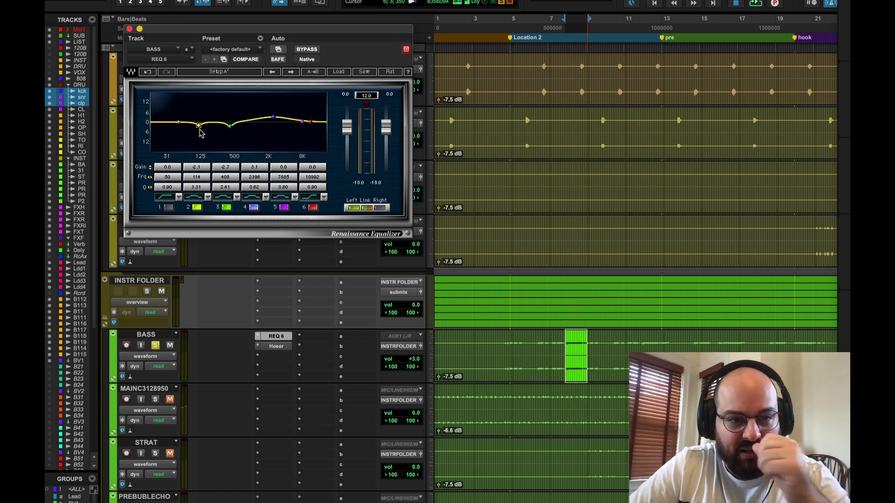
pyautogui.moveTo(199, 128); pyautogui.dragTo(195, 124)
pyautogui.moveTo(198, 125)
pyautogui.mouseDown()
pyautogui.moveTo(229, 125)
pyautogui.moveTo(187, 121)
pyautogui.mouseUp()
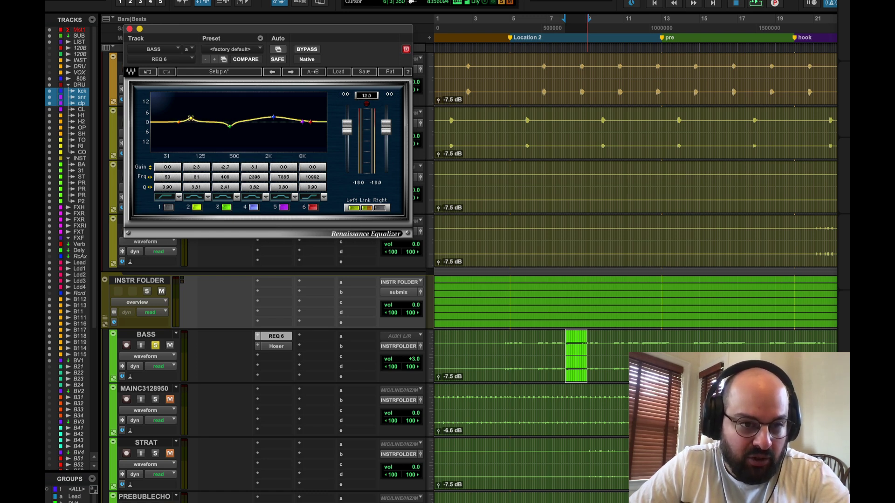
pyautogui.moveTo(191, 119); pyautogui.dragTo(190, 119)
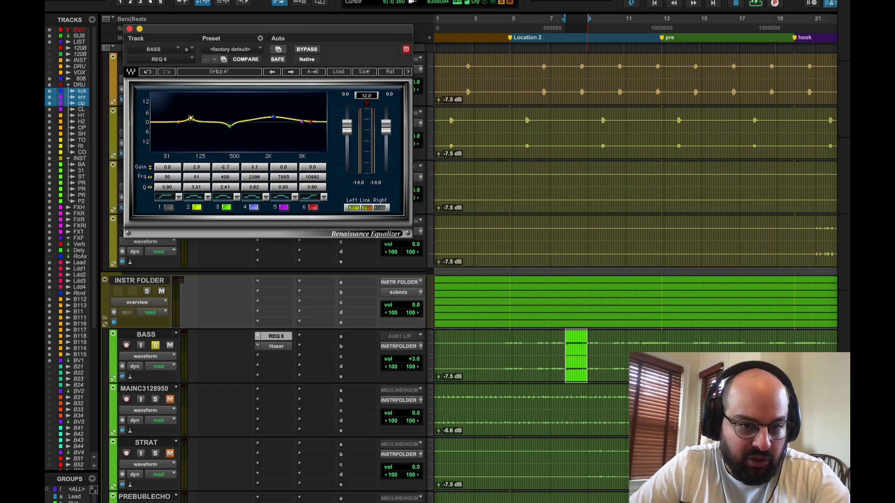
# - Play the BASS selection and compare it with REQ 6 and the Hoser bypassed and re-enabled
pyautogui.click(279, 348)
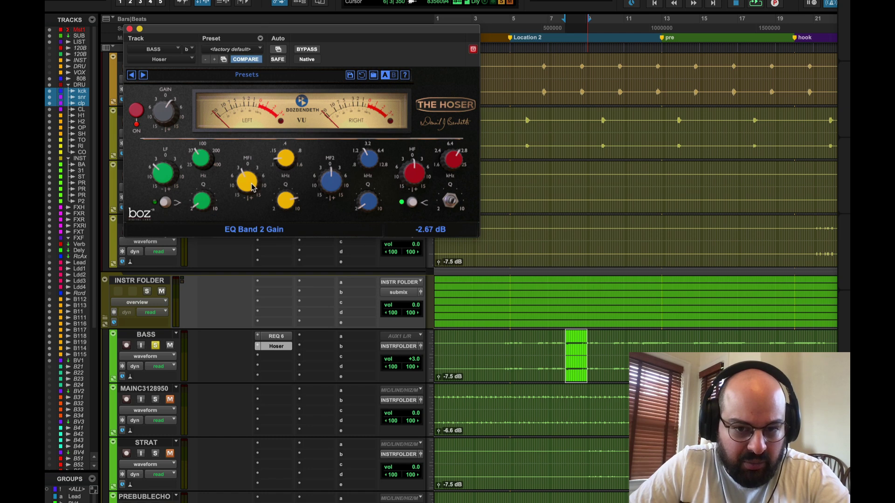
pyautogui.press('space')
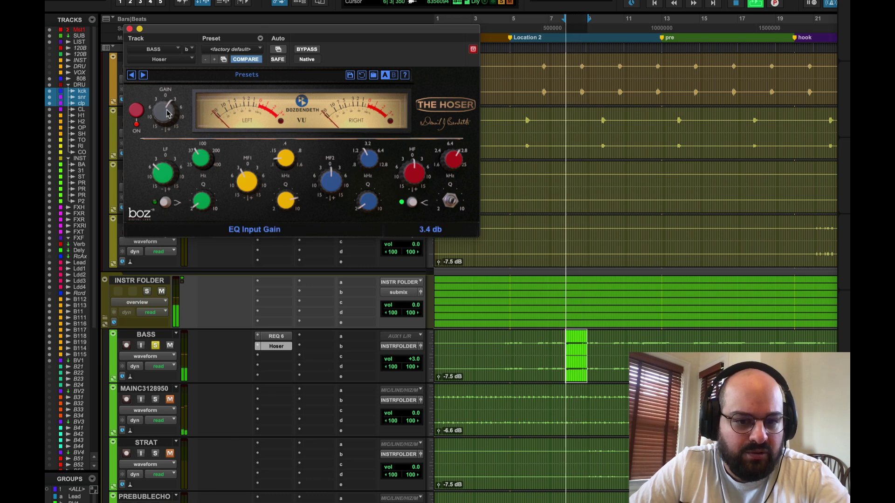
pyautogui.click(129, 29)
pyautogui.keyDown('super'); pyautogui.click(285, 339); pyautogui.keyUp('super')
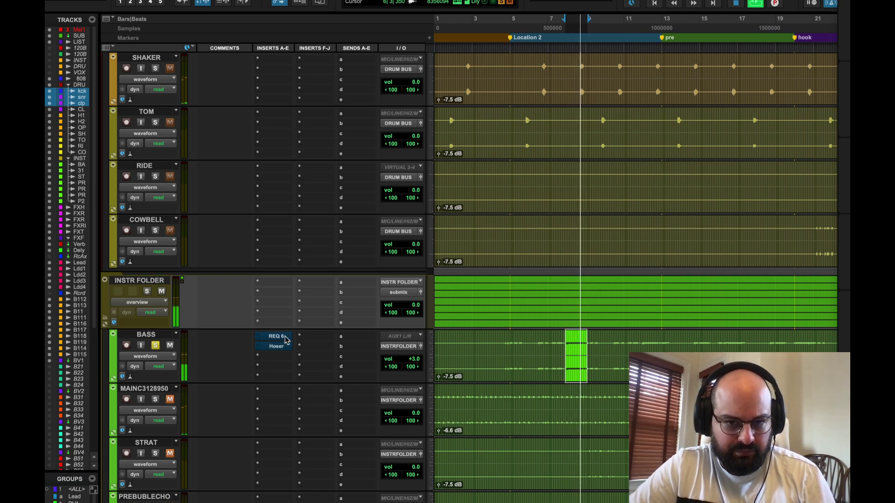
pyautogui.keyDown('super'); pyautogui.click(279, 347); pyautogui.keyUp('super')
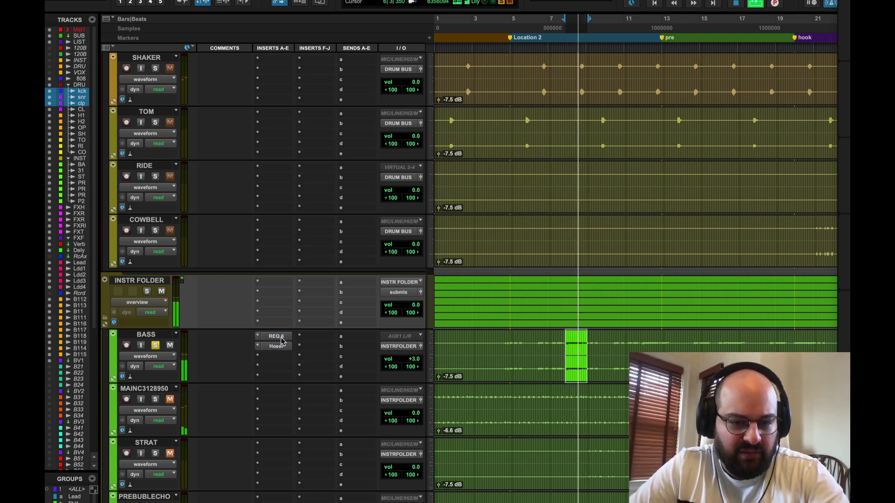
# - Set the MF1 band gain to -2.17 dB in the BASS track's Hoser
pyautogui.click(279, 347)
pyautogui.moveTo(286, 167)
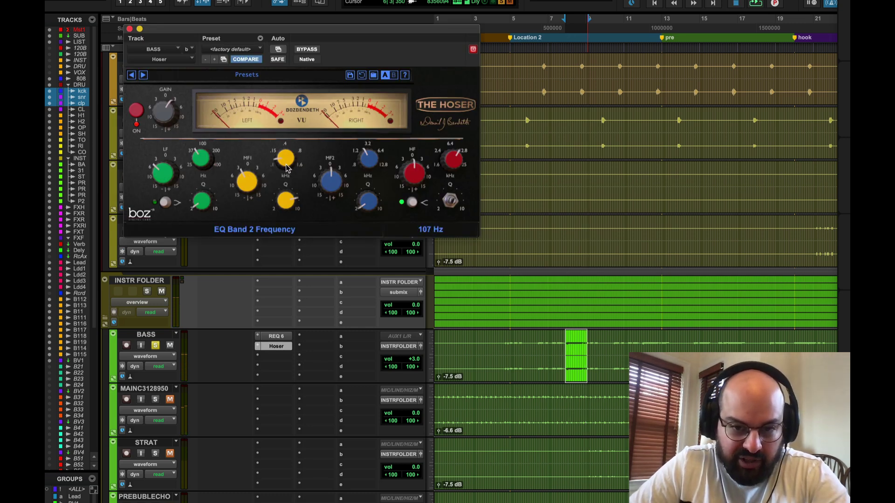
pyautogui.click(270, 336)
pyautogui.click(279, 347)
pyautogui.moveTo(241, 193)
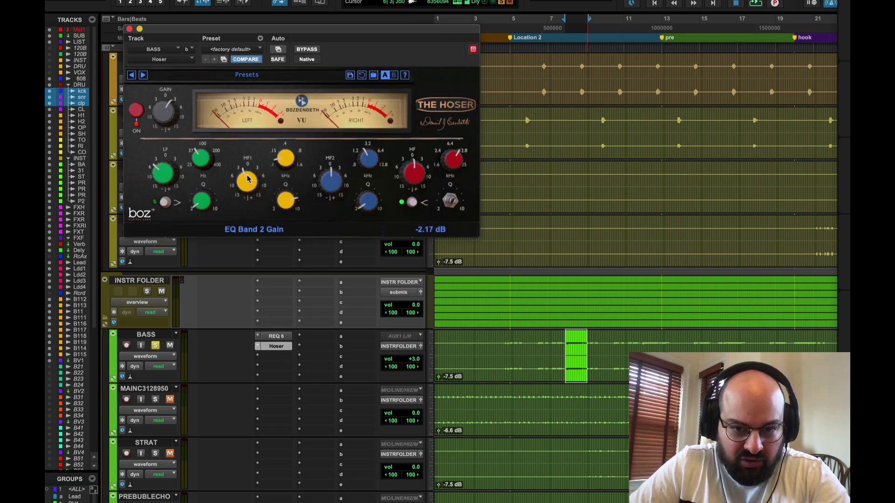
# - Enable REQ 6 band 1 as a bell, set it to -1.5 dB at 116 Hz with Q 3.92, and play the BASS selection
pyautogui.click(279, 337)
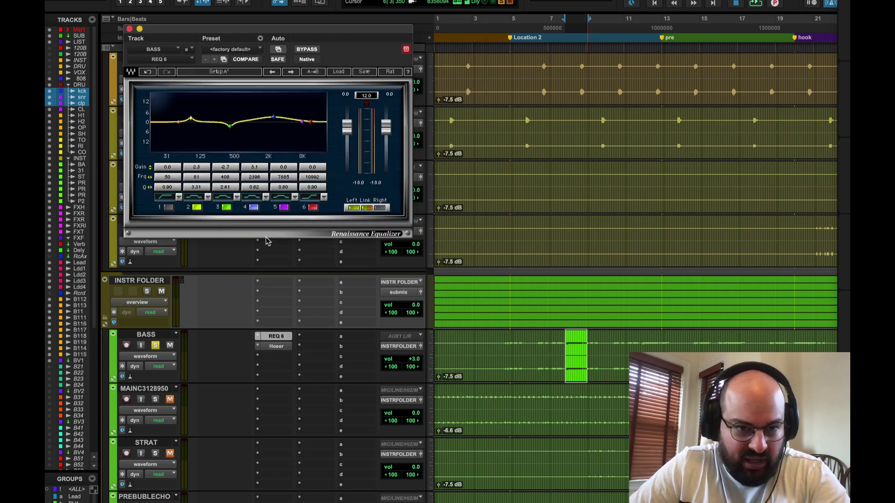
pyautogui.click(168, 207)
pyautogui.moveTo(166, 187); pyautogui.dragTo(167, 182)
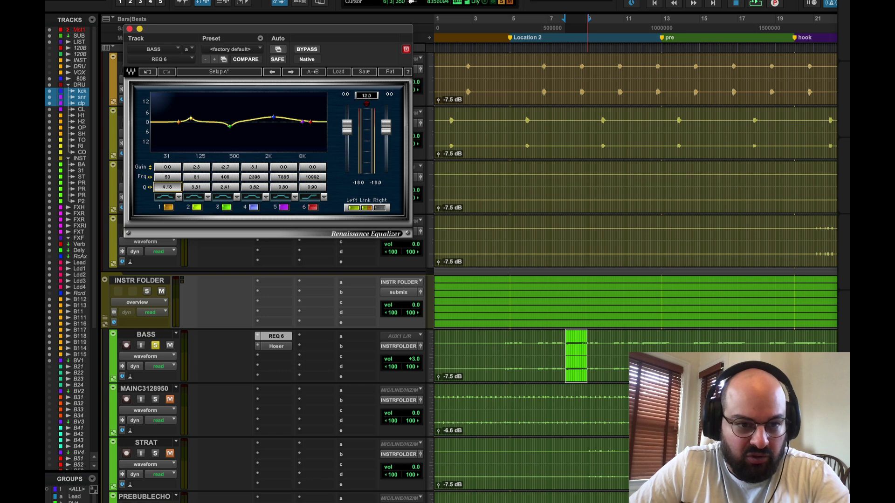
pyautogui.click(179, 122)
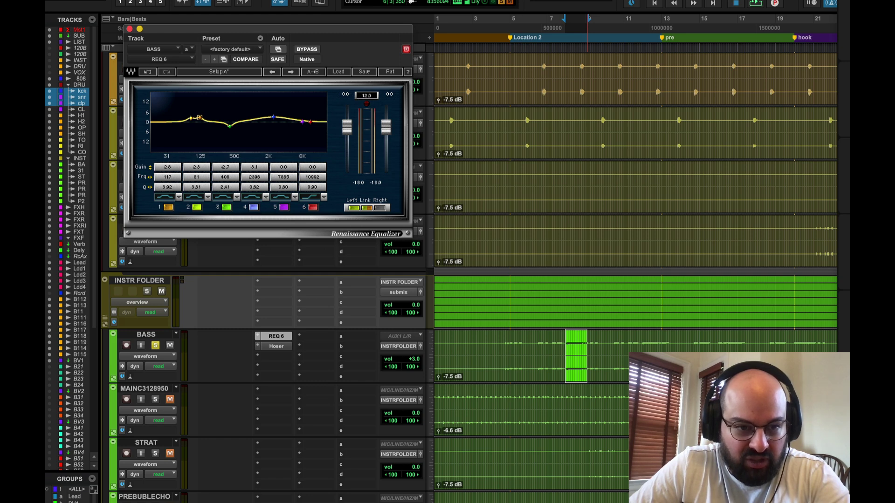
pyautogui.click(167, 167)
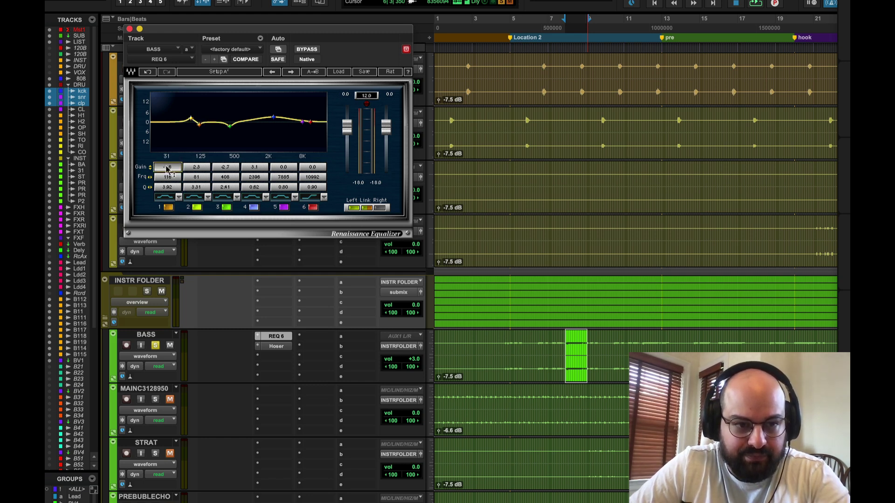
pyautogui.press('space')
pyautogui.press('Up')
pyautogui.press('Up')
pyautogui.press('Up')
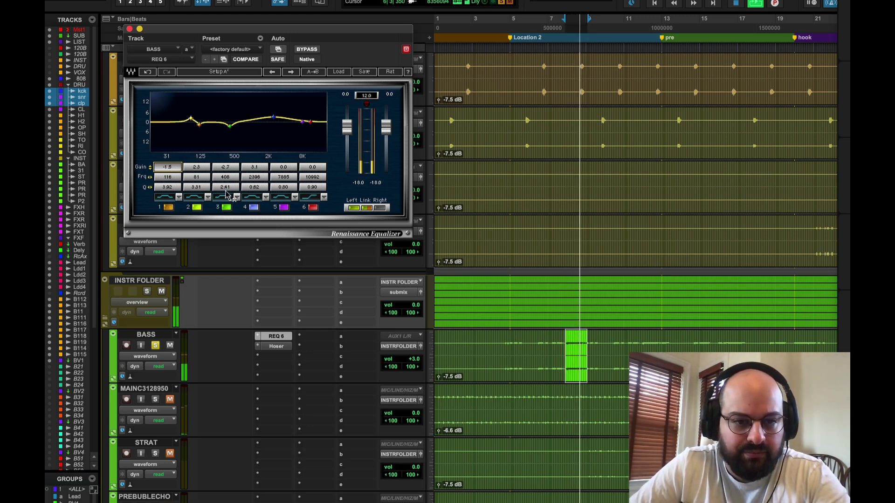
# - Sweep REQ 6 band 3, compare it on and off, and set it to a 4.0 dB cut at 356 Hz with Q 1.96
pyautogui.moveTo(225, 186); pyautogui.dragTo(225, 189)
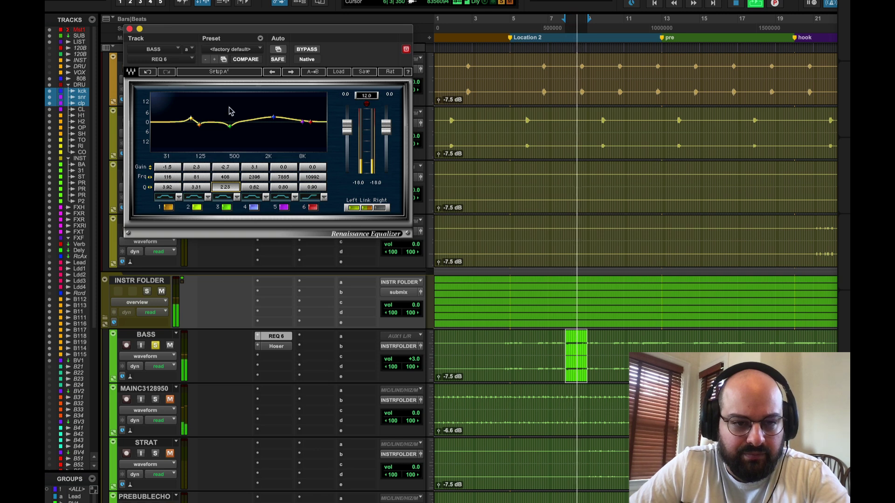
pyautogui.moveTo(231, 129)
pyautogui.mouseDown()
pyautogui.moveTo(223, 110)
pyautogui.moveTo(228, 123)
pyautogui.mouseUp()
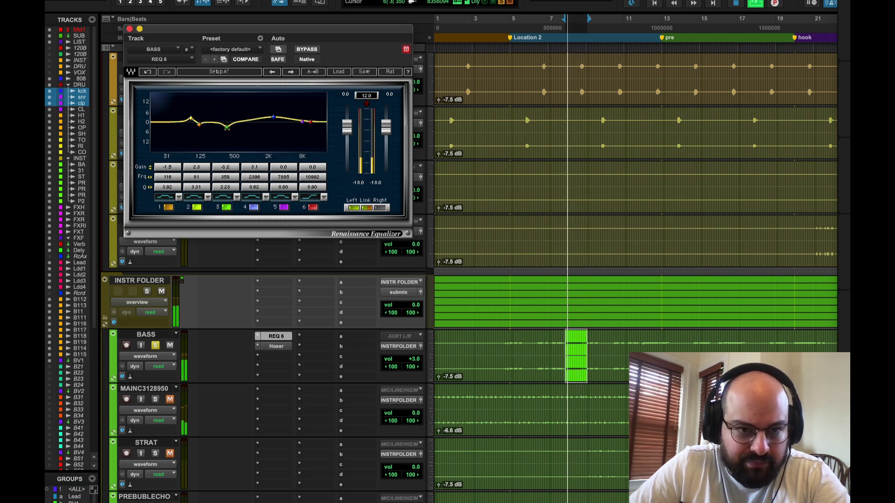
pyautogui.moveTo(227, 134); pyautogui.dragTo(227, 134)
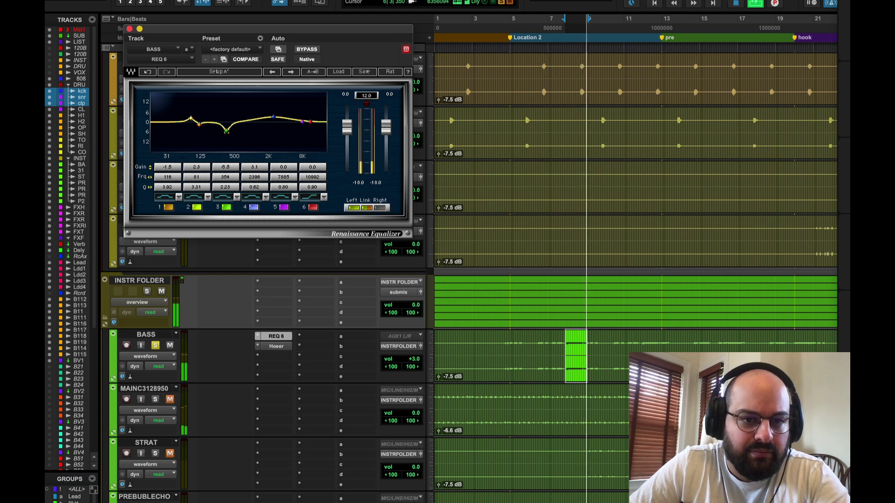
pyautogui.click(226, 208)
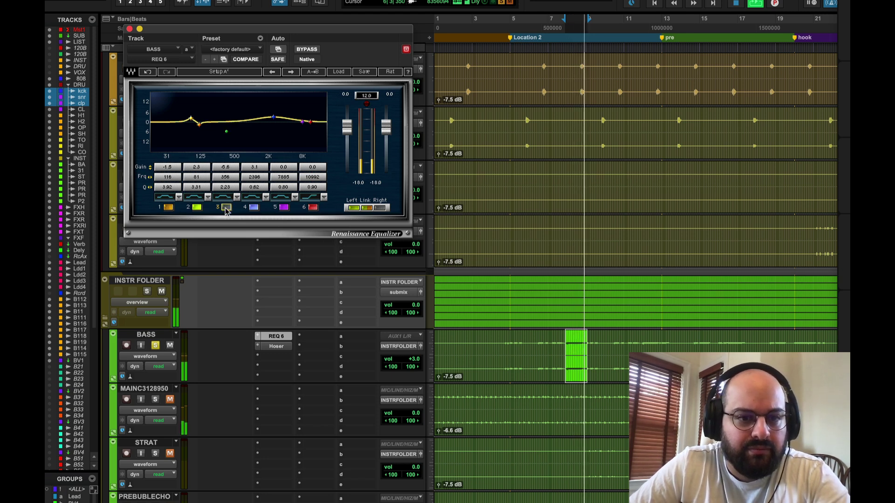
pyautogui.click(226, 209)
pyautogui.moveTo(225, 167); pyautogui.dragTo(225, 159)
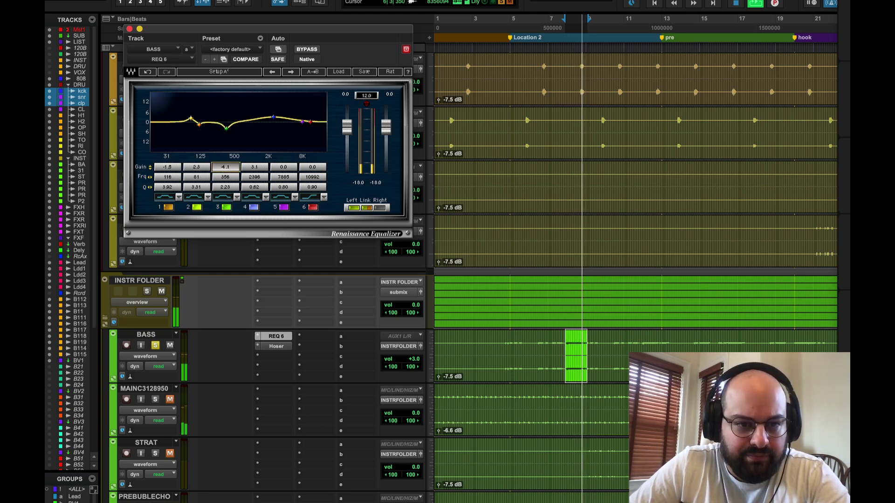
pyautogui.click(225, 187)
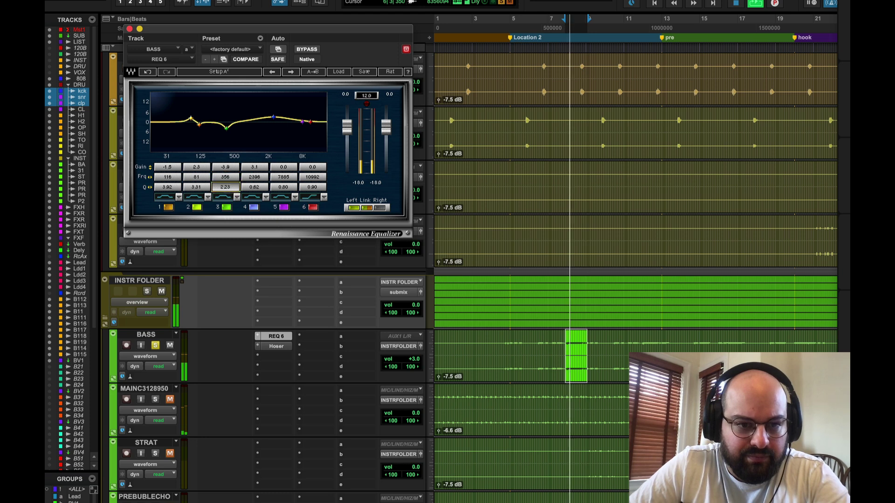
pyautogui.click(225, 167)
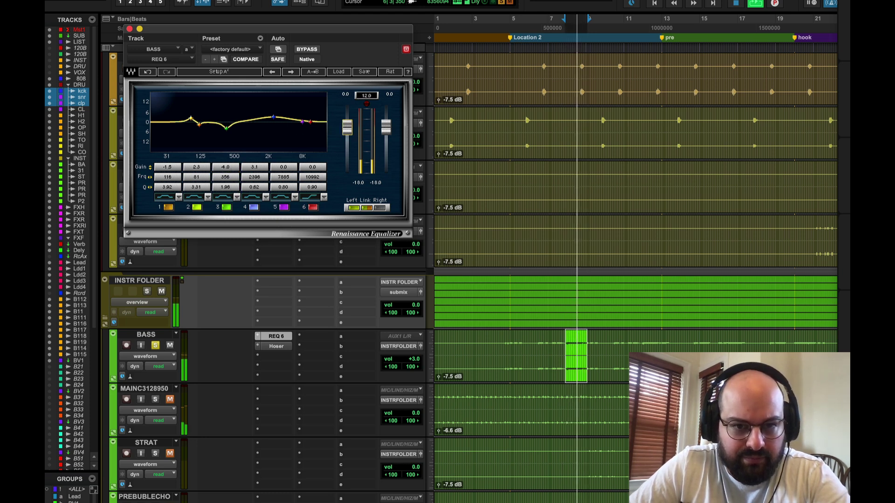
# - Set the REQ 6 output gain to 1.2 dB while comparing the bass with the EQ bypassed, and close the plug-in
pyautogui.click(307, 49)
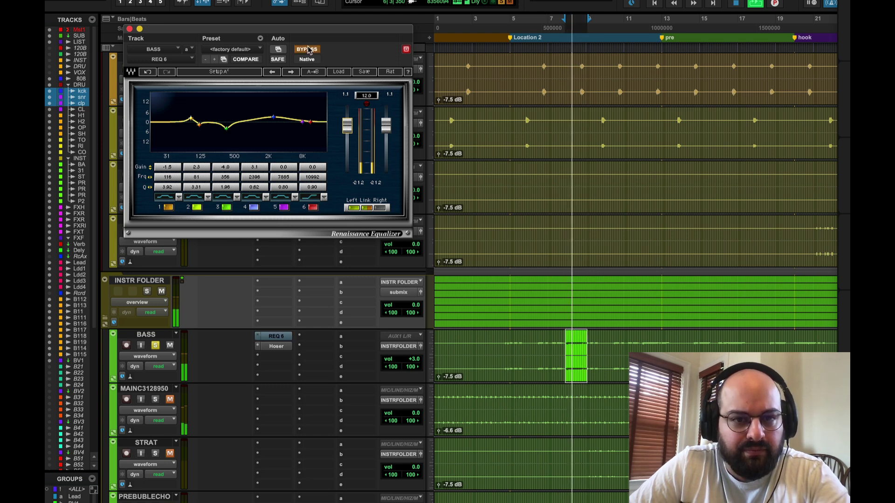
pyautogui.click(308, 49)
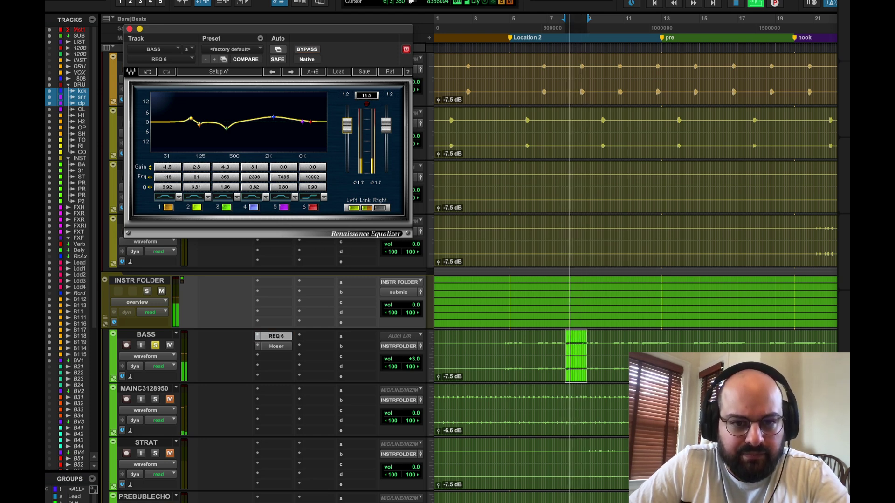
pyautogui.click(130, 28)
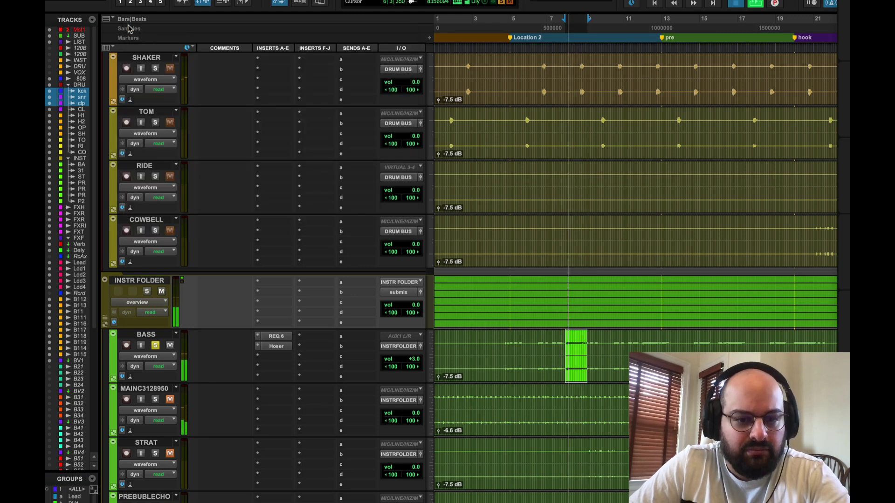
# - Set the playback start point on the BASS track near bar 7
pyautogui.click(550, 369)
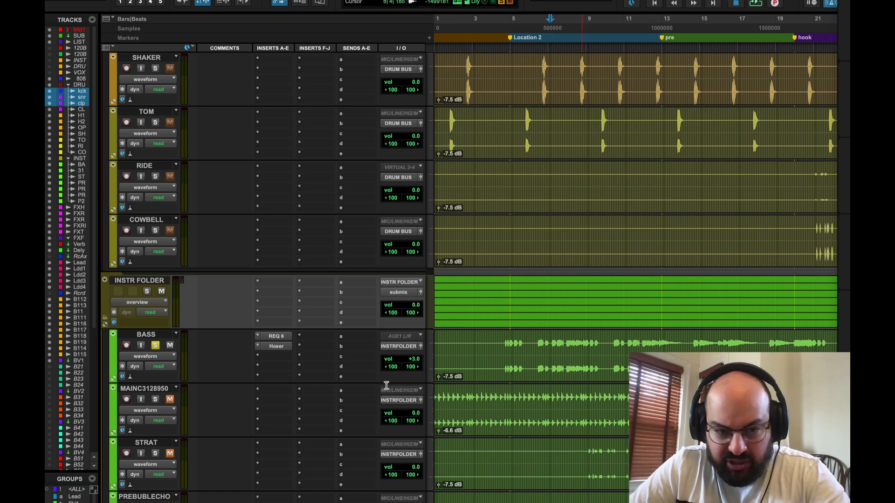
pyautogui.moveTo(556, 361); pyautogui.dragTo(590, 360)
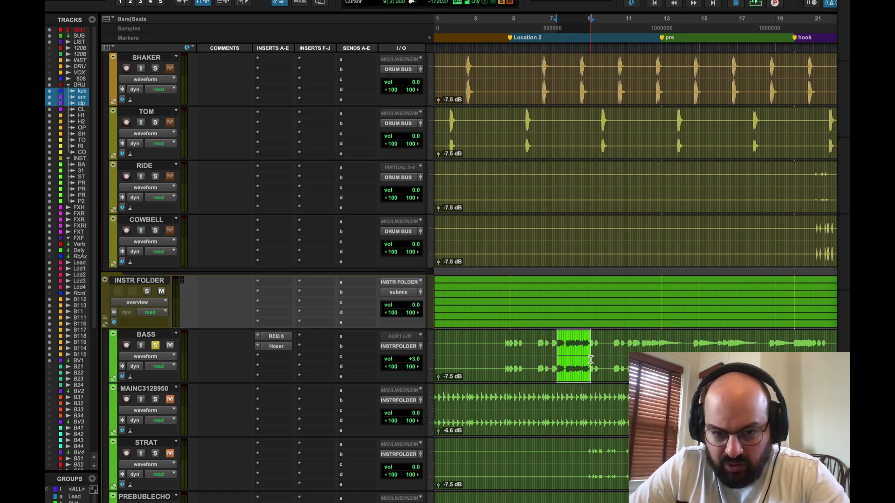
pyautogui.click(549, 356)
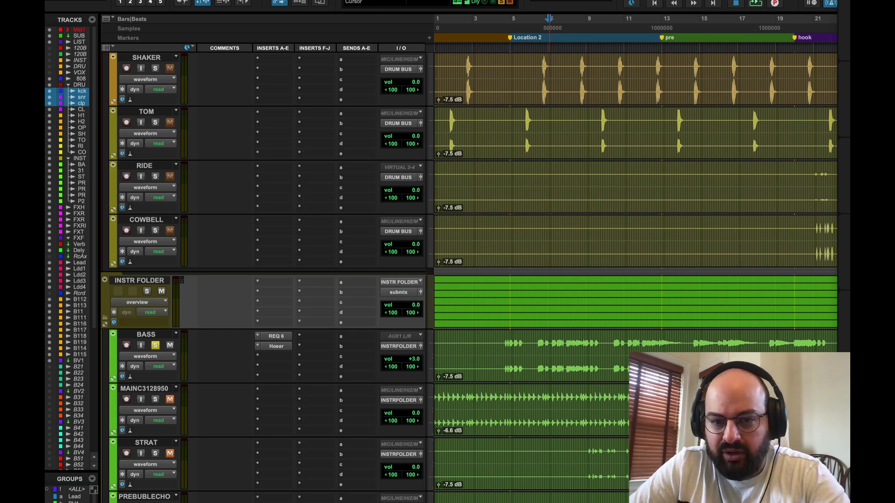
# - Insert MV2 in the BASS track's third slot, set its low level to 2.0, and start playback
pyautogui.click(268, 360)
pyautogui.press('Escape')
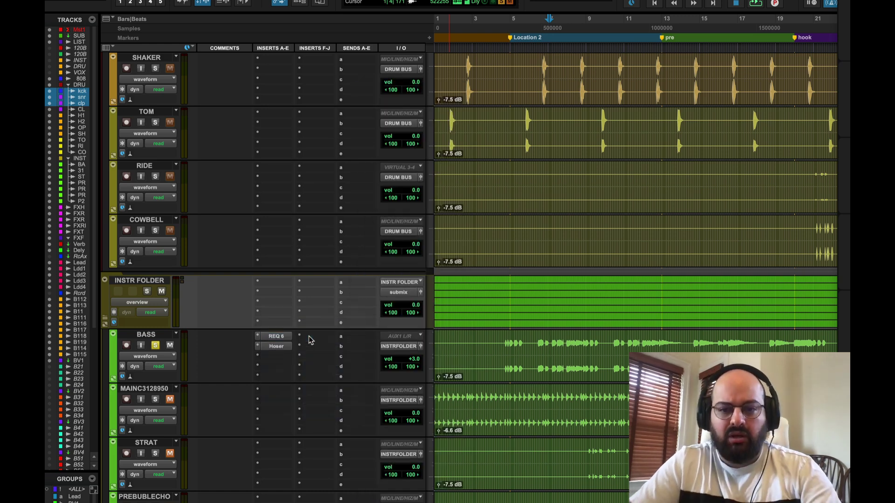
pyautogui.click(306, 346)
pyautogui.write('eq3')
pyautogui.press('Escape')
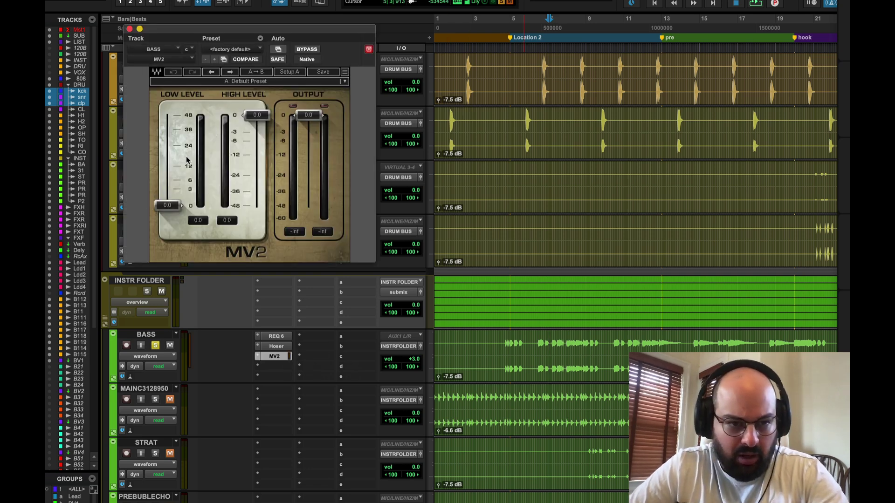
pyautogui.moveTo(181, 200)
pyautogui.mouseDown()
pyautogui.moveTo(181, 191)
pyautogui.moveTo(174, 196)
pyautogui.mouseUp()
pyautogui.press('space')
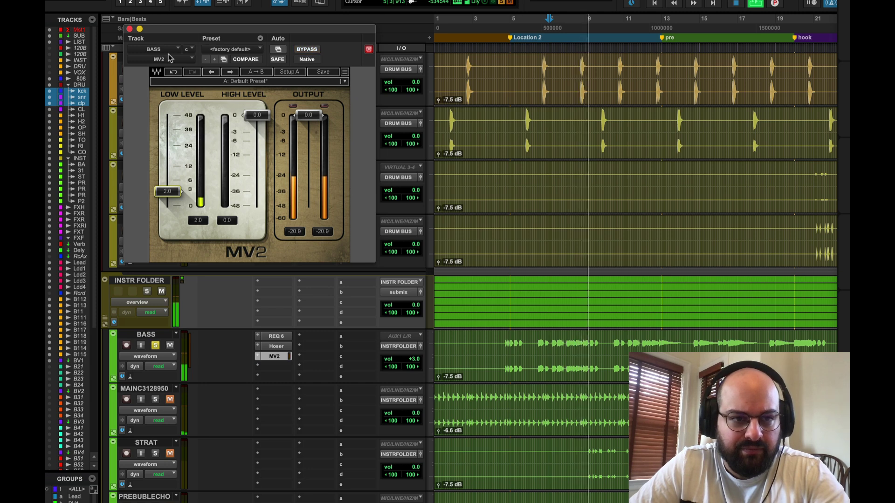
# - Close MV2, unsolo the BASS track, and audition it with the drums from around bars 6 and 7
pyautogui.click(129, 29)
pyautogui.click(153, 347)
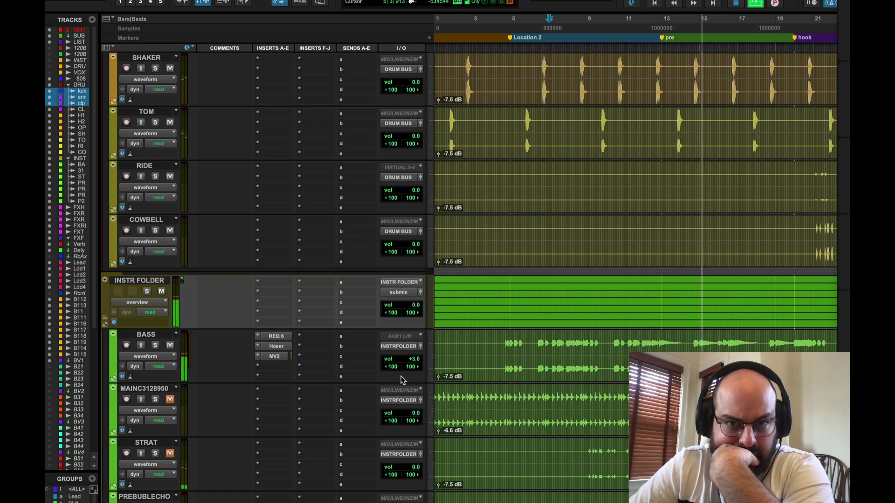
pyautogui.press('space')
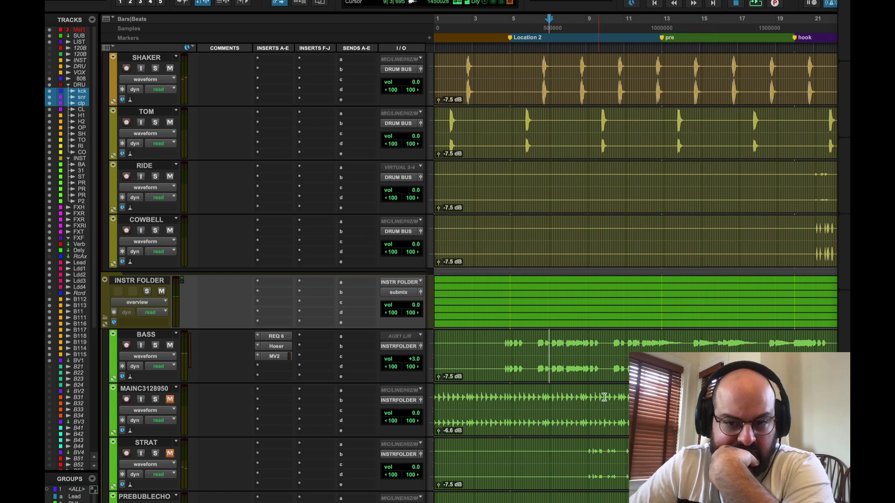
pyautogui.press('space')
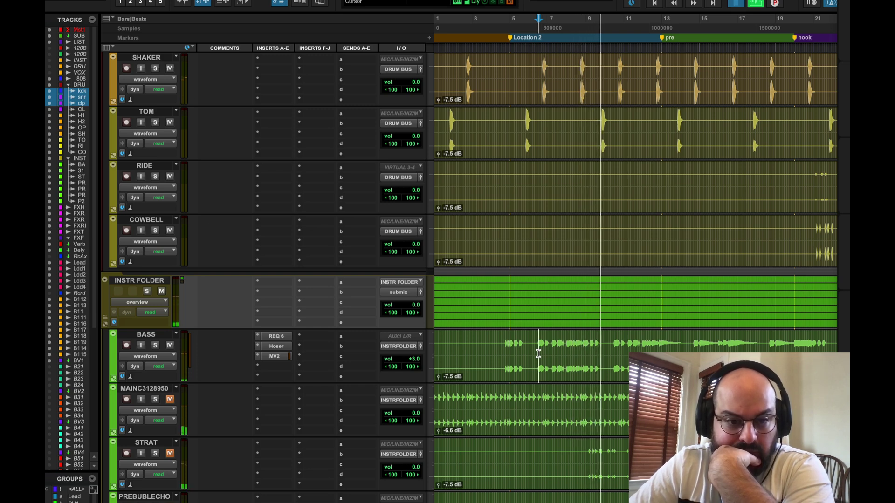
pyautogui.press('space')
# - Adjust the LF gain in the BASS track's Hoser, play the mix from around bar 6, and close the plug-in
pyautogui.click(267, 347)
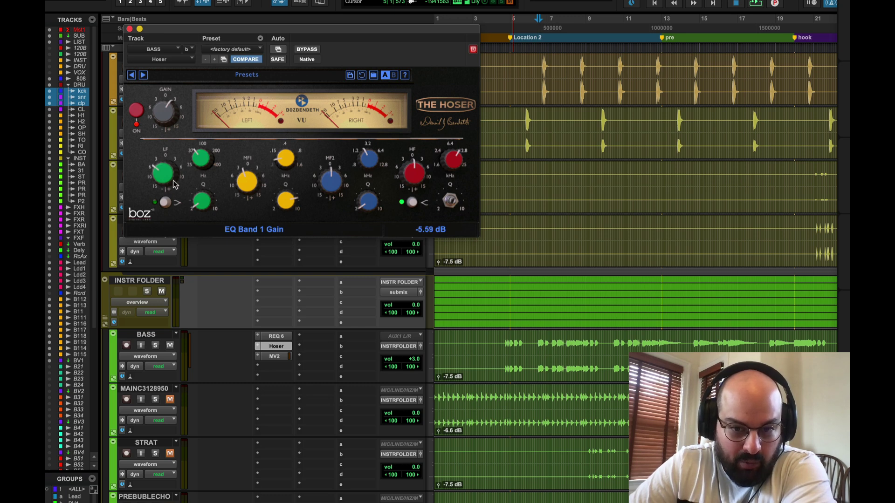
pyautogui.scroll(-1, 173, 185)
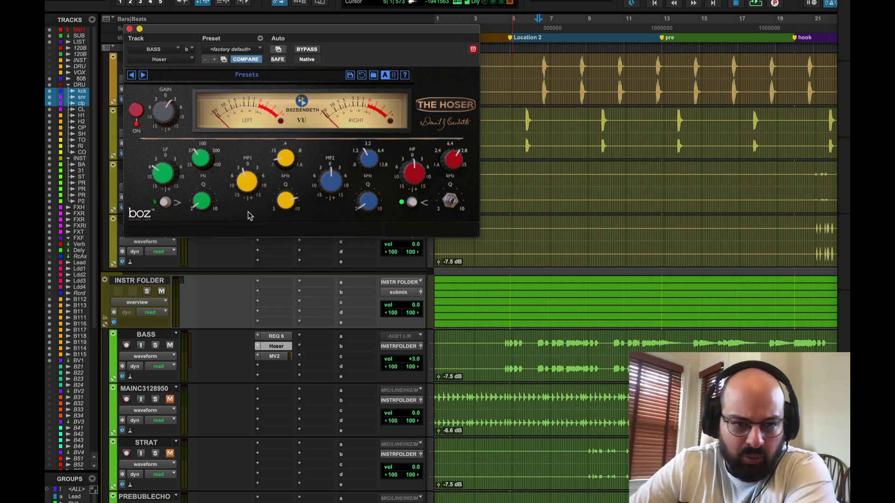
pyautogui.press('space')
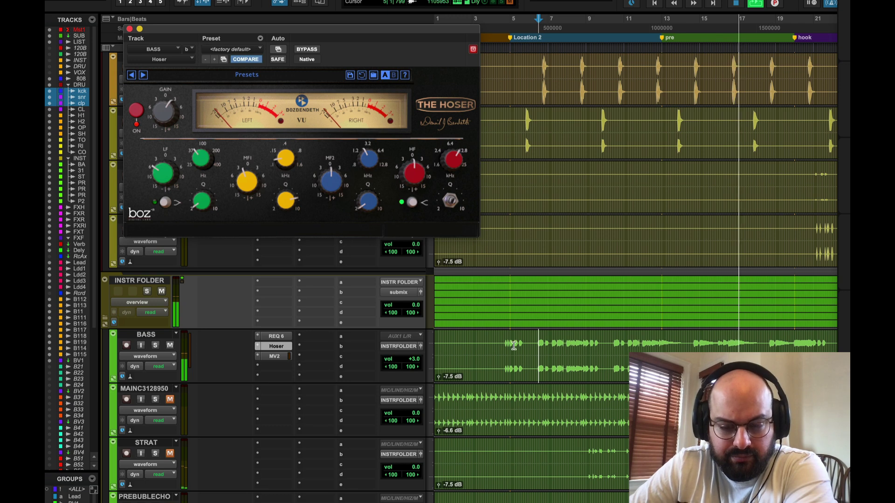
pyautogui.click(536, 358)
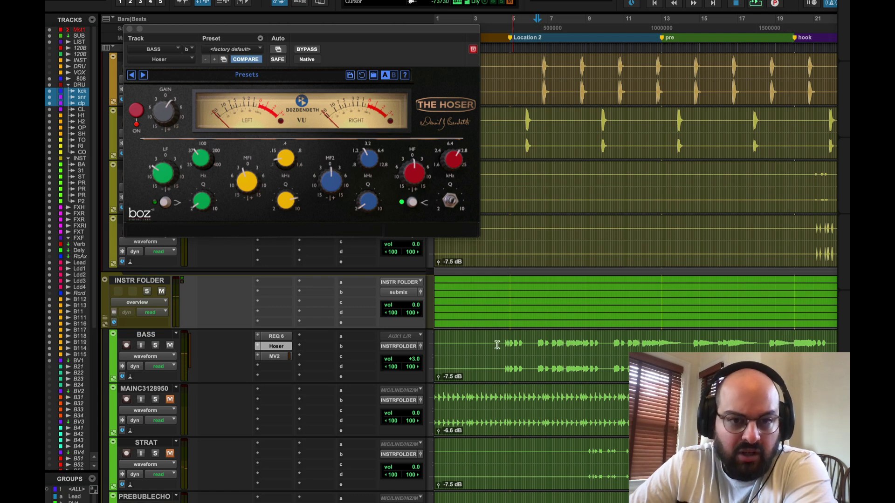
pyautogui.click(129, 29)
pyautogui.scroll(10, 270, 180)
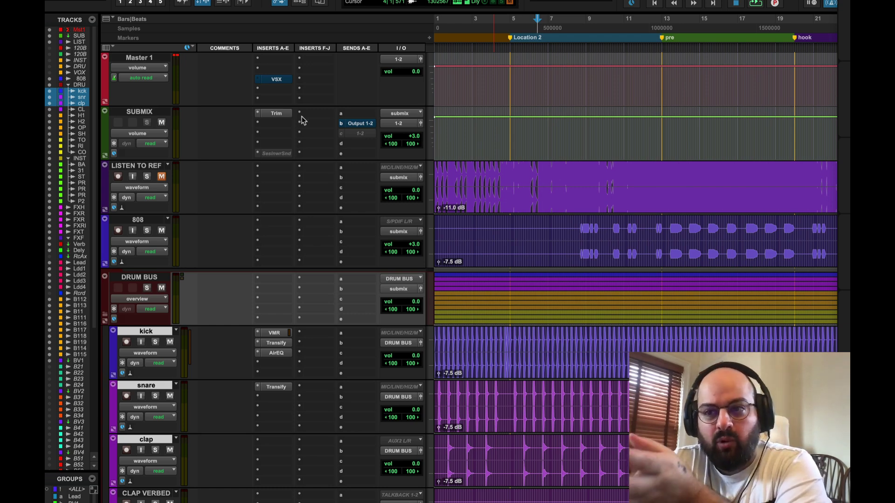
# - Enable VSX on Master 1, raise its output level while the mix plays, and close the plug-in
pyautogui.click(285, 82)
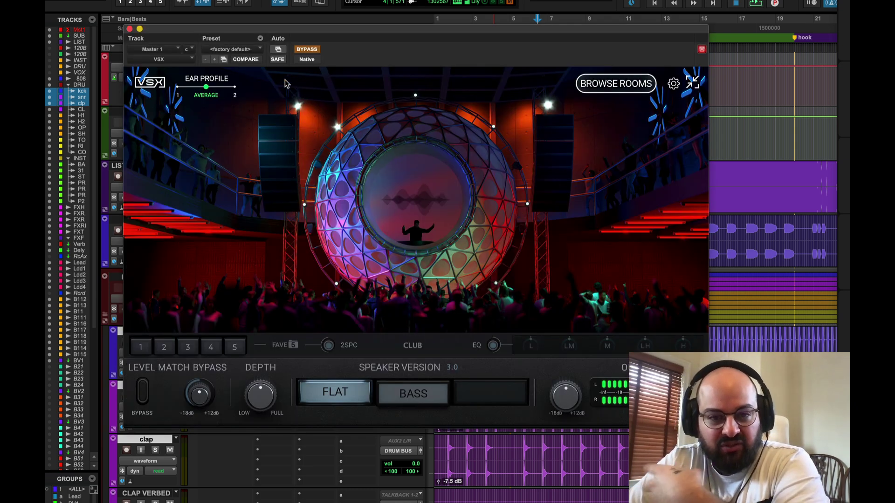
pyautogui.click(316, 50)
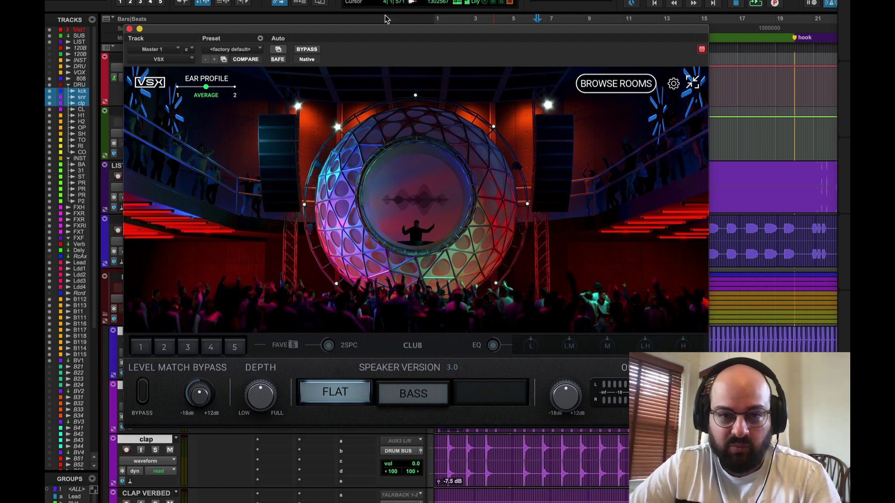
pyautogui.moveTo(373, 31); pyautogui.dragTo(478, 0)
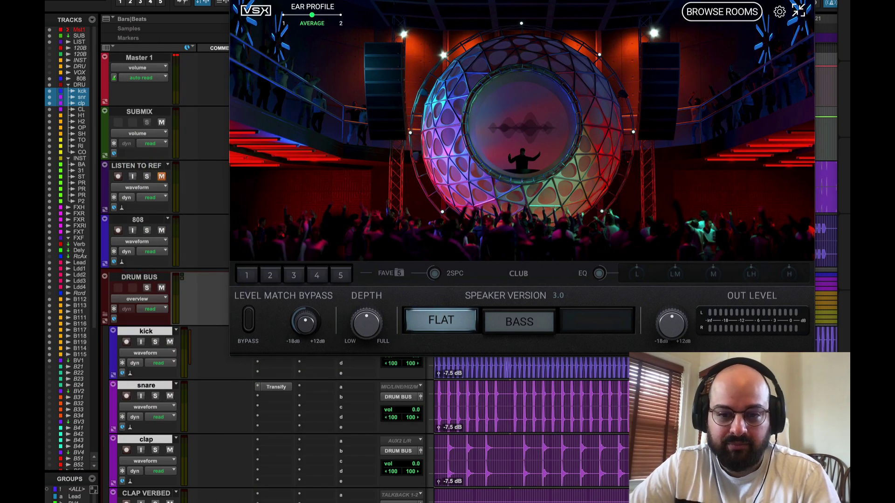
pyautogui.press('space')
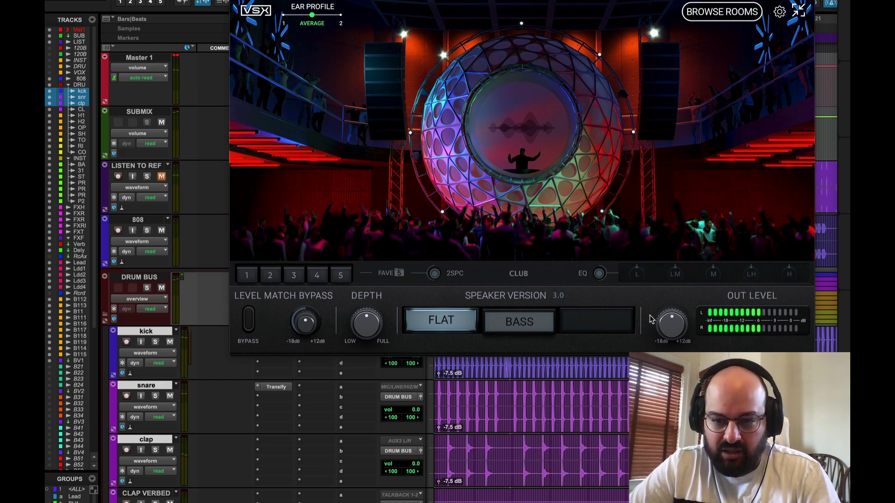
pyautogui.moveTo(672, 329); pyautogui.dragTo(659, 234)
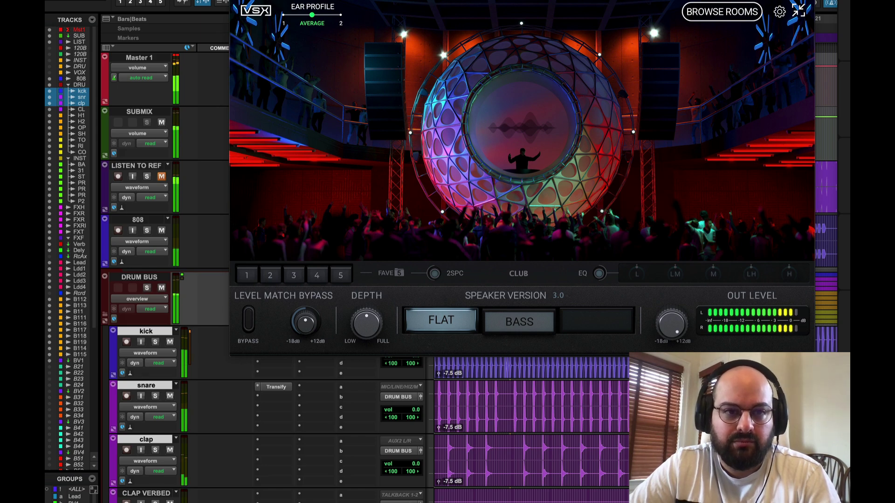
pyautogui.press('super+w')
pyautogui.press('space')
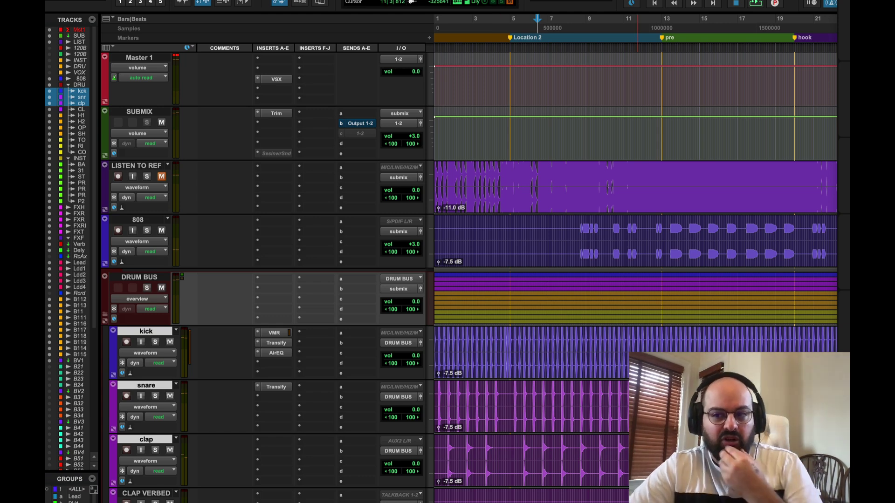
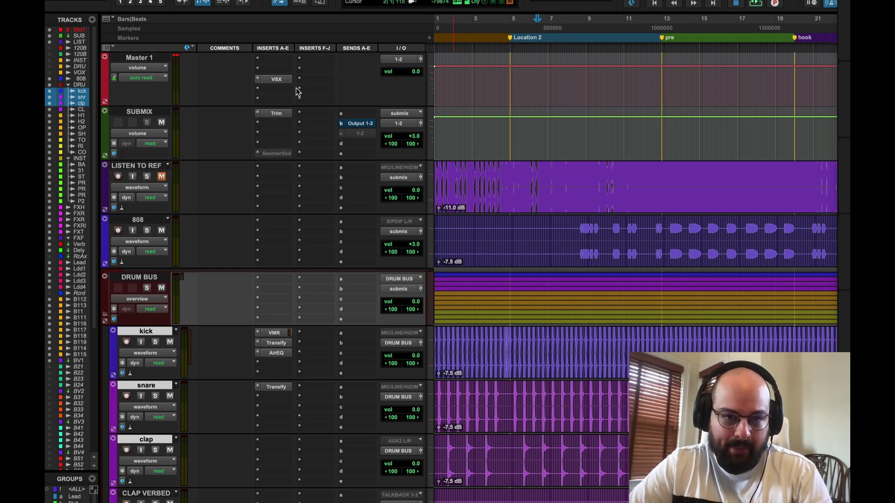
# - Solo the BASS track and audition it on its own from around bar 6
pyautogui.scroll(-8, 264, 365)
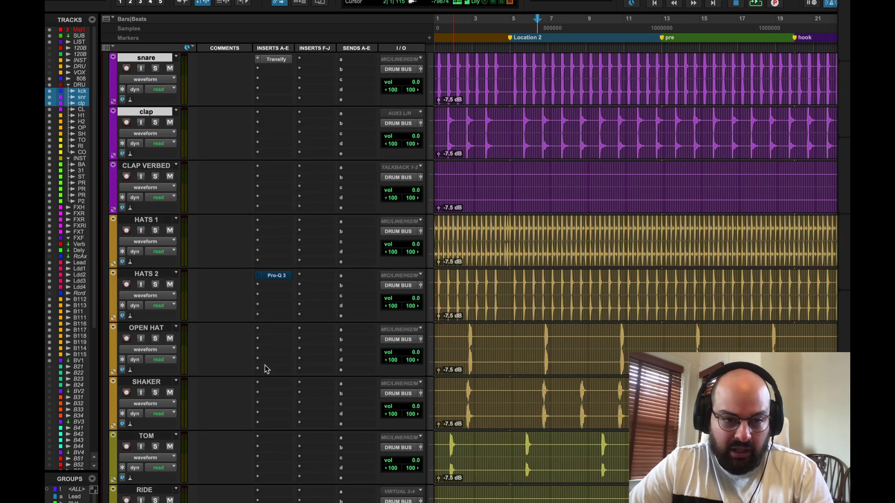
pyautogui.scroll(-4, 265, 365)
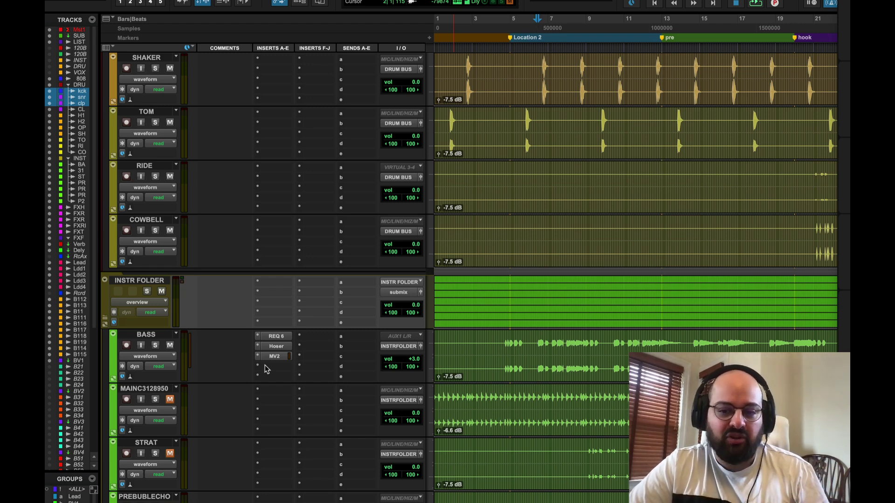
pyautogui.click(155, 345)
pyautogui.press('space')
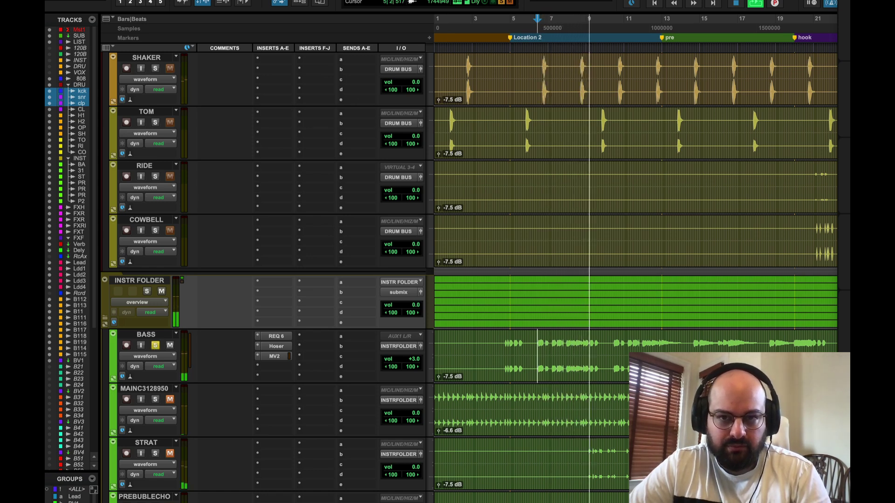
pyautogui.press('space')
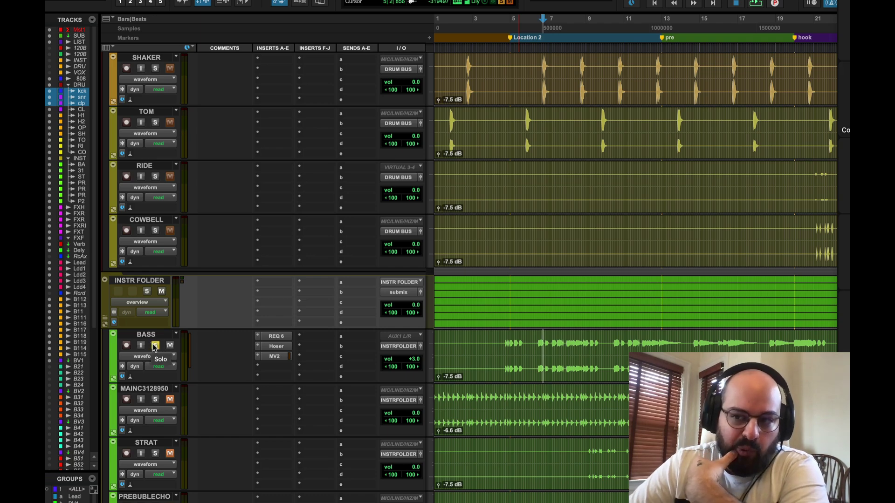
# - Switch VSX on Master 1 to Steven's Mix Room from the room library
pyautogui.scroll(10, 277, 194)
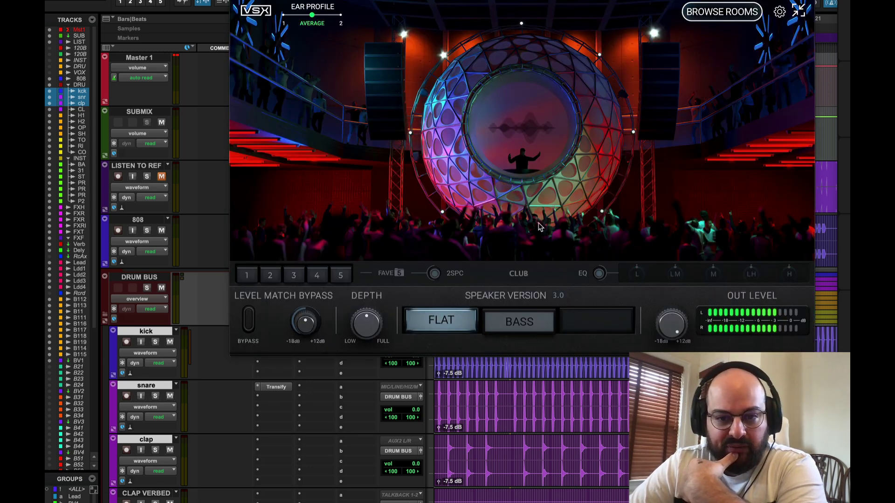
pyautogui.click(699, 15)
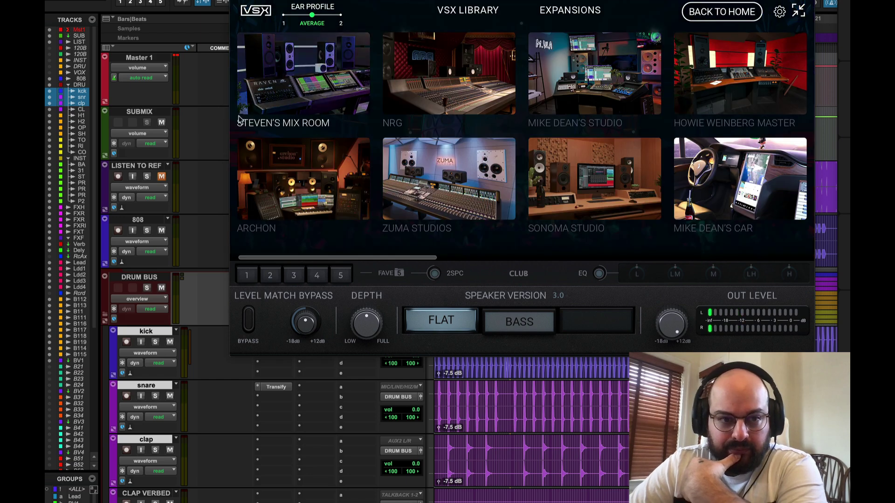
pyautogui.click(303, 73)
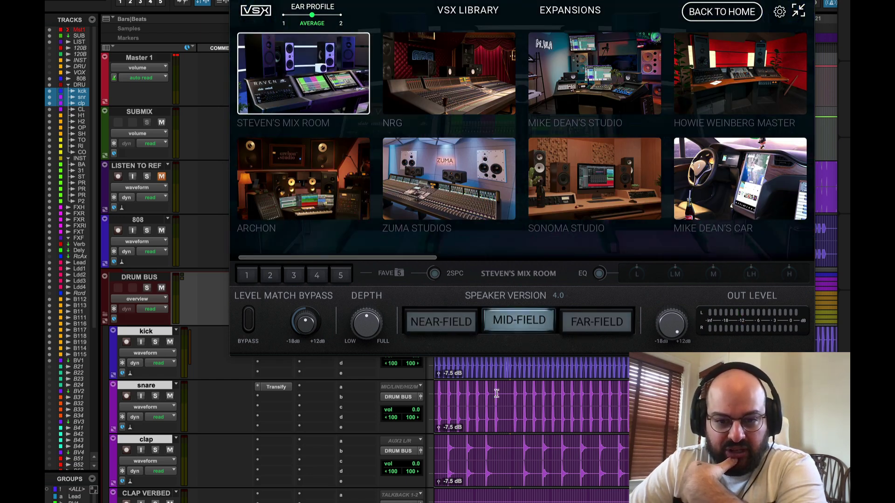
# - Set the playback start on the BASS track near bar 6 and audition the bass soloed through the new room
pyautogui.scroll(-10, 511, 401)
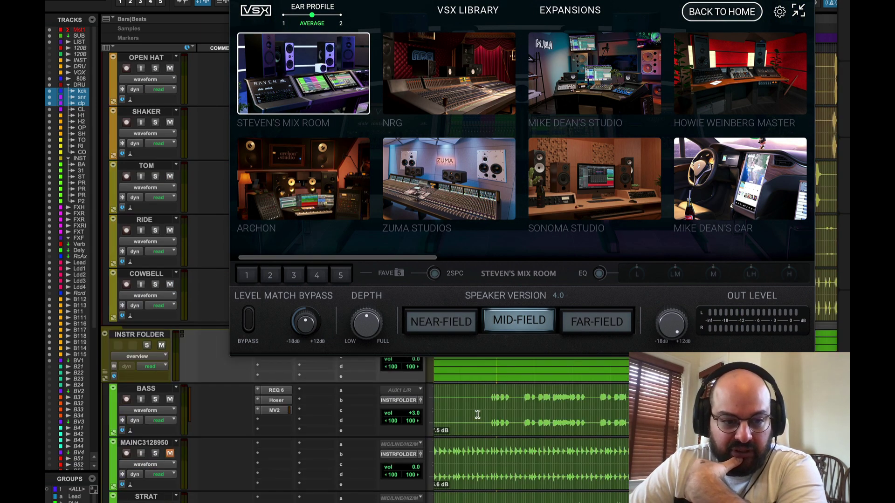
pyautogui.rightClick(478, 416)
pyautogui.click(525, 397)
pyautogui.click(526, 397)
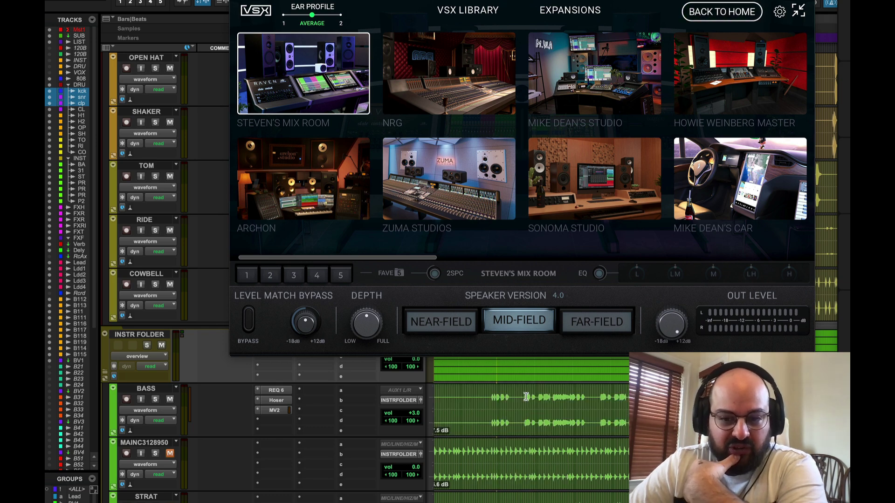
pyautogui.click(155, 400)
pyautogui.press('space')
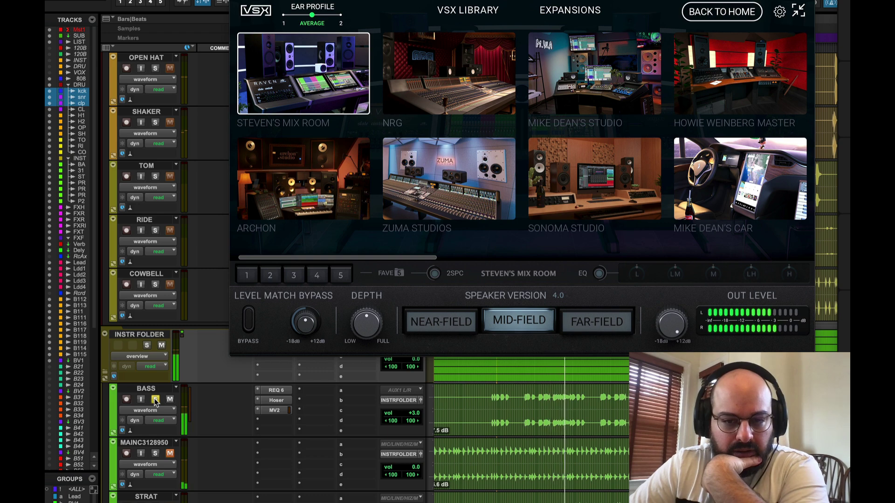
pyautogui.press('space')
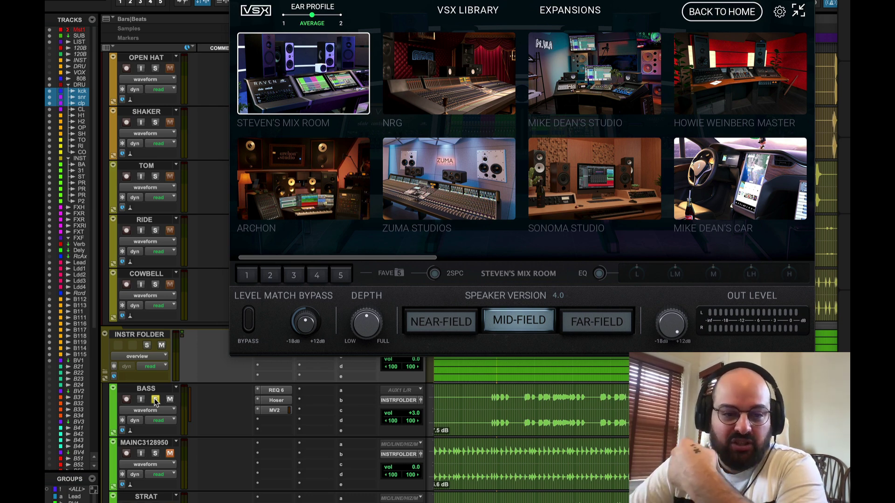
# - In the BASS track's REQ 6, set band 3 gain to -3.2 and band 4 to gain 3.5 with Q 0.51, and audition
pyautogui.click(279, 390)
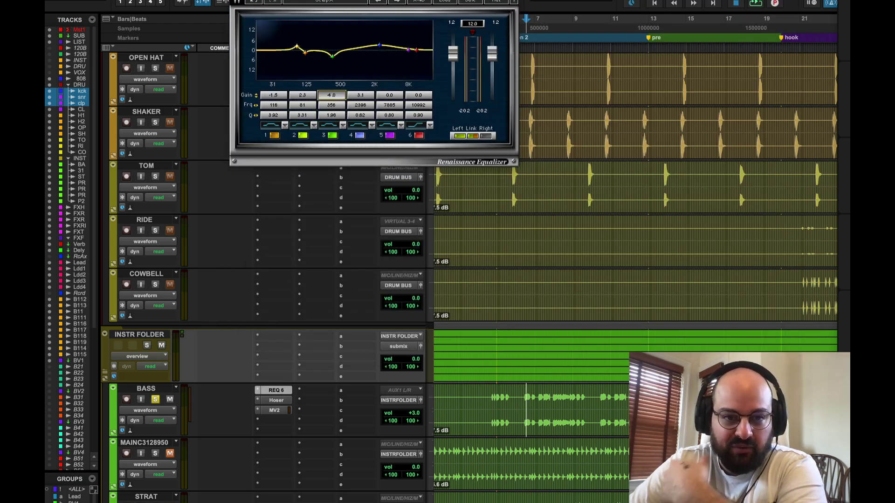
pyautogui.press('Up')
pyautogui.press('Up')
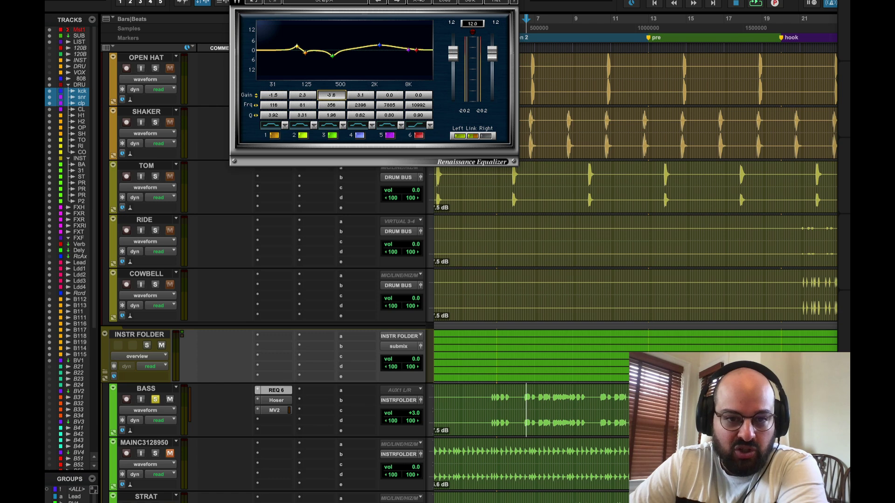
pyautogui.click(361, 115)
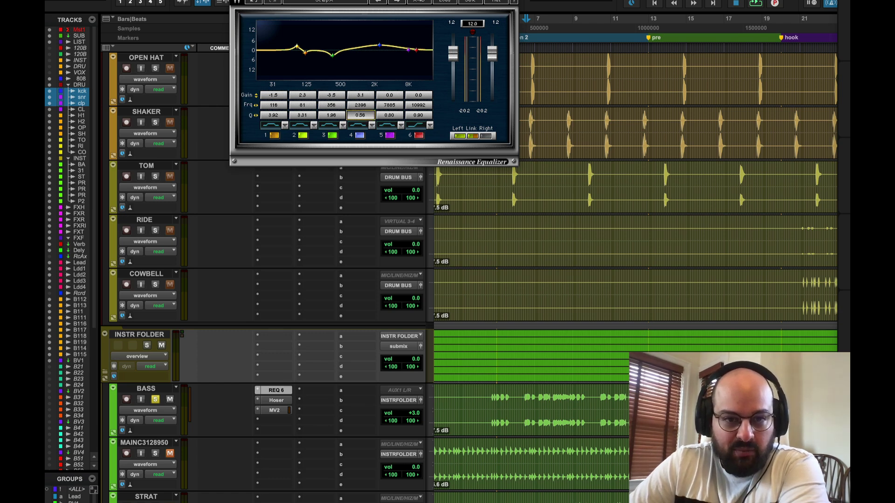
pyautogui.press('Down')
pyautogui.click(361, 95)
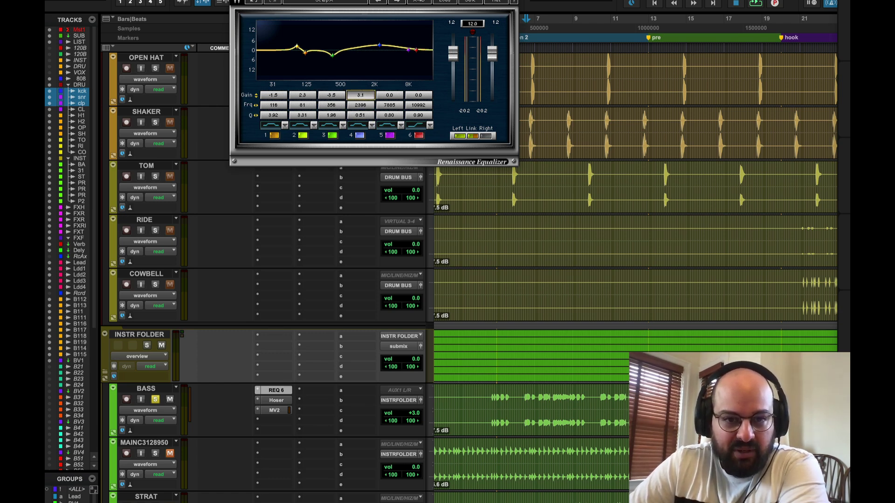
pyautogui.press('Up')
pyautogui.press('Up')
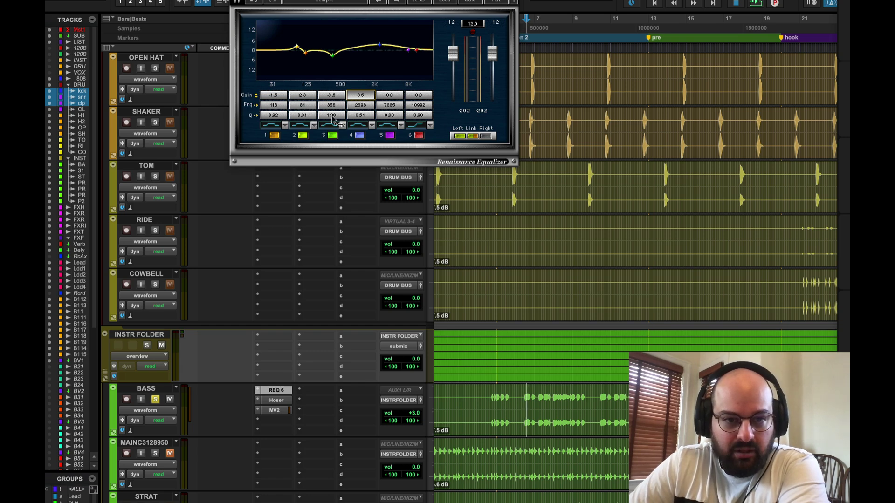
pyautogui.moveTo(331, 95); pyautogui.dragTo(331, 92)
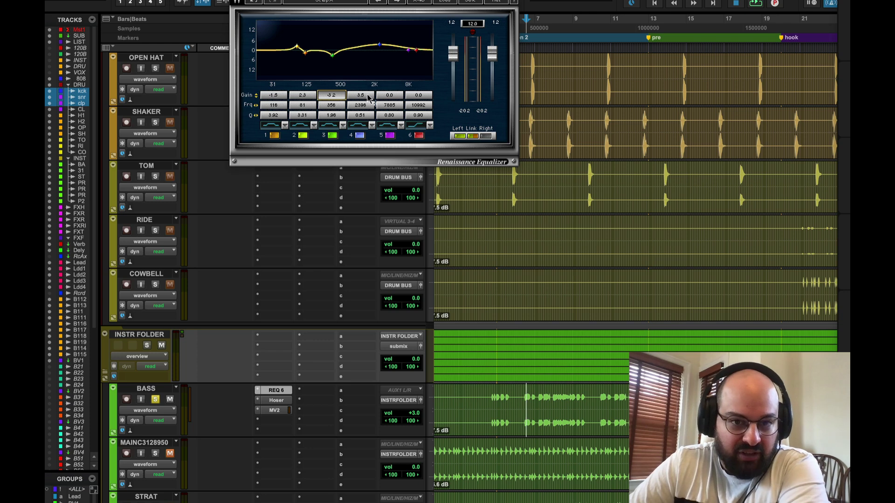
pyautogui.press('space')
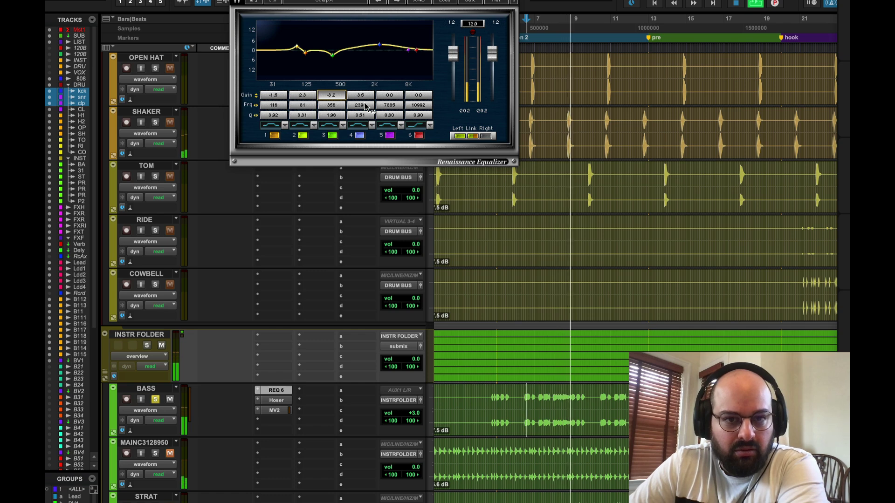
pyautogui.press('space')
# - Move REQ 6 band 5 down to around 800 Hz with a gain of 1.4 and listen to the soloed bass
pyautogui.moveTo(408, 52); pyautogui.dragTo(354, 48)
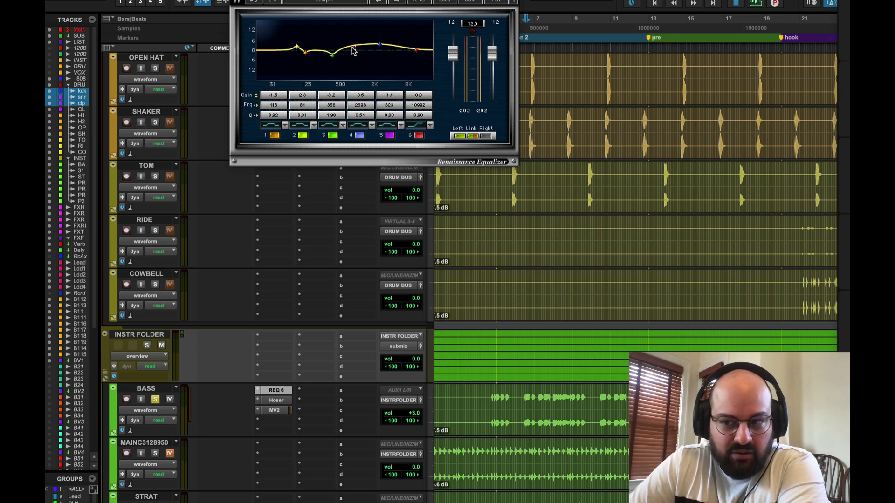
pyautogui.press('space')
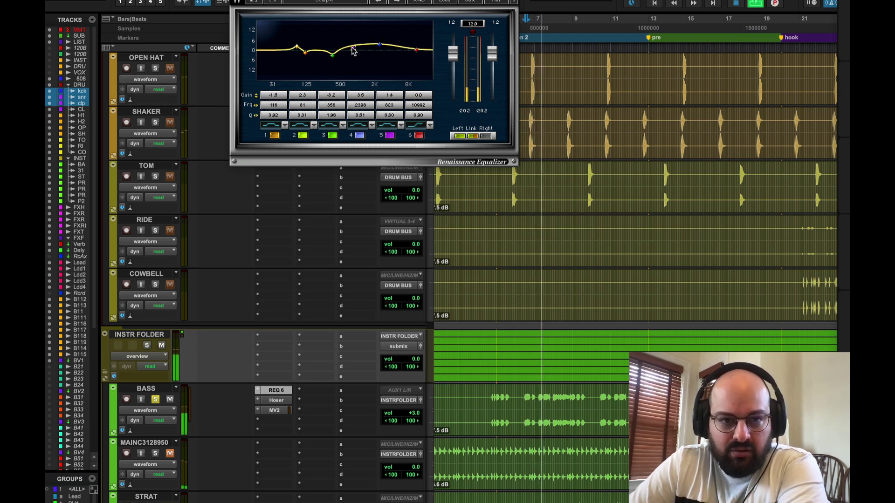
pyautogui.moveTo(352, 51); pyautogui.dragTo(353, 49)
pyautogui.press('space')
# - Unsolo the BASS track, play the EQ'd bass in the mix, and close REQ 6
pyautogui.click(155, 400)
pyautogui.press('space')
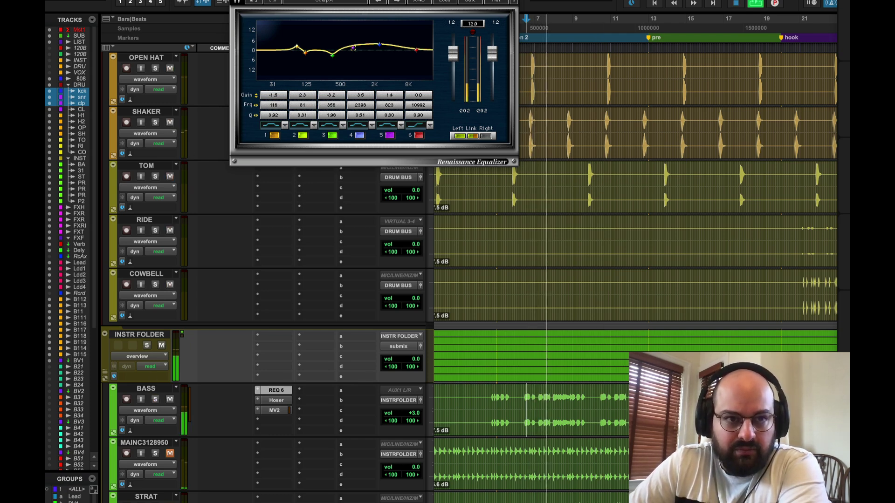
pyautogui.press('super+w')
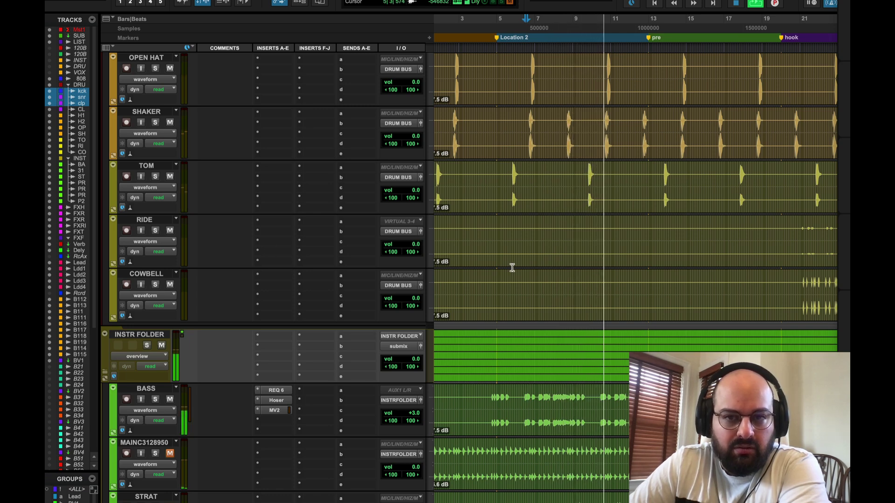
pyautogui.press('space')
# - Bypass VSX on Master 1 and play the mix from around bar 6
pyautogui.click(529, 217)
pyautogui.scroll(4, 529, 219)
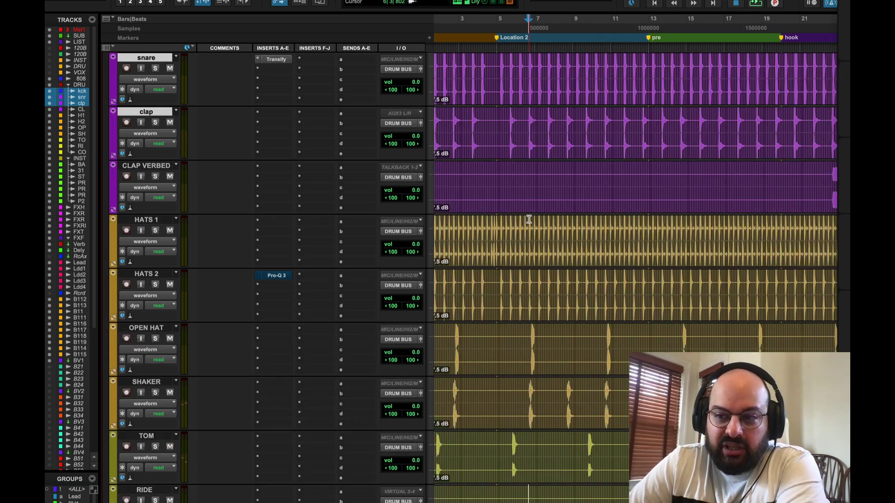
pyautogui.scroll(7, 528, 219)
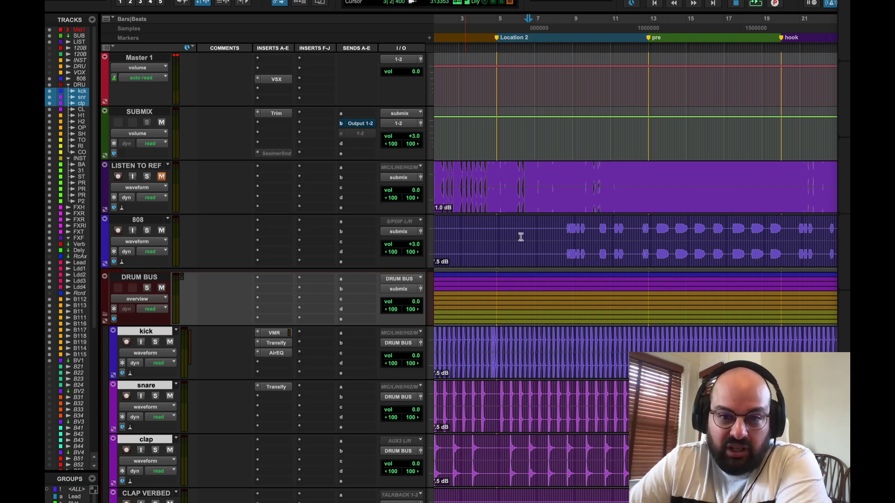
pyautogui.click(277, 80)
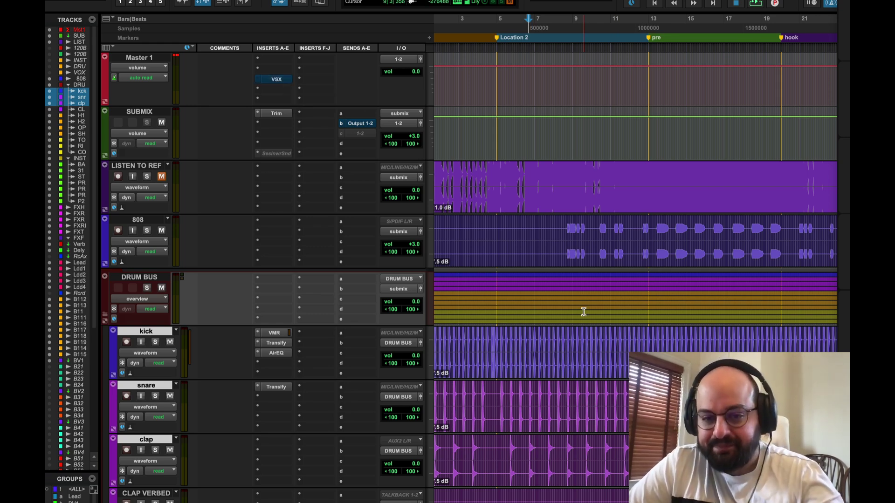
pyautogui.press('space')
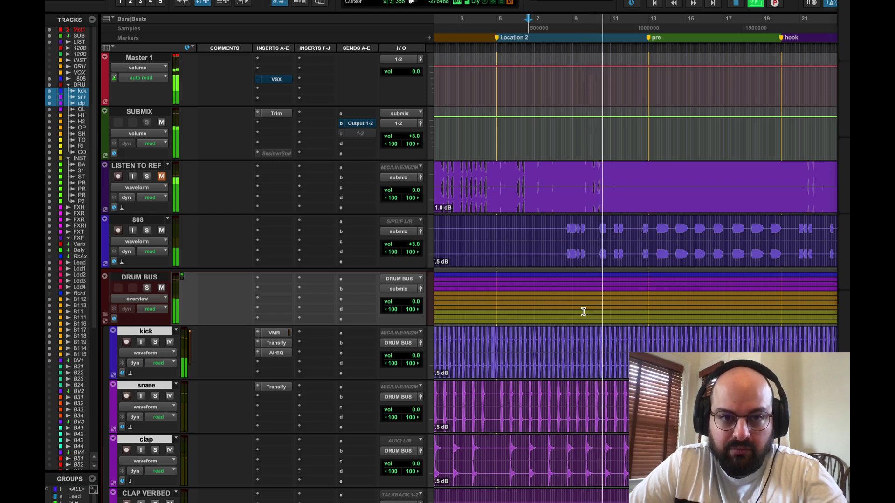
pyautogui.press('space')
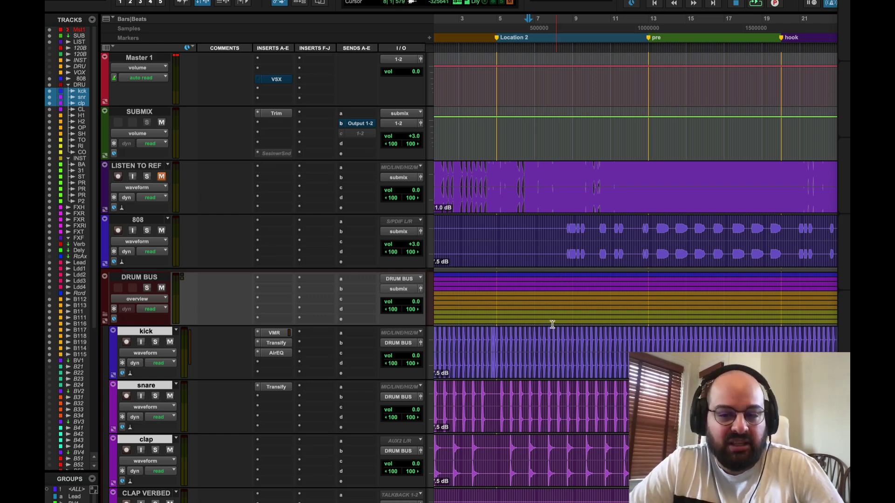
pyautogui.scroll(-10, 548, 325)
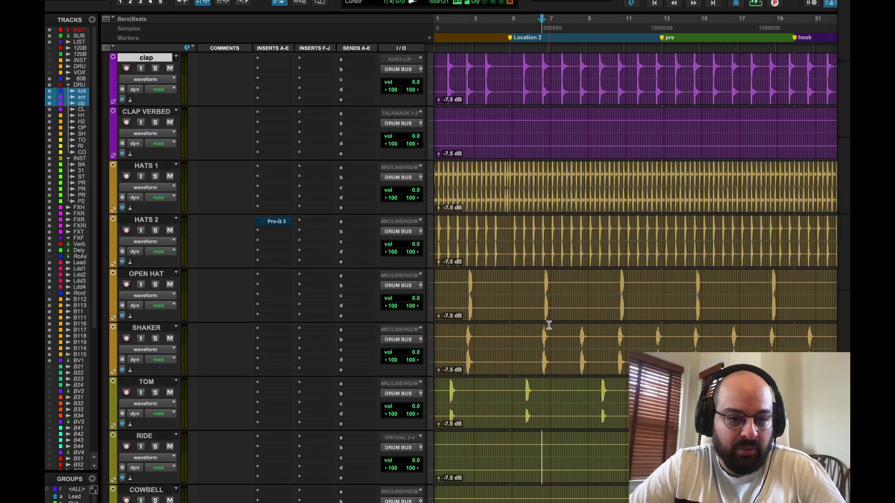
# - Add the comment 'bass even more "lead vocally"' to the BASS track
pyautogui.scroll(-8, 549, 325)
pyautogui.click(223, 295)
pyautogui.write('bass even more')
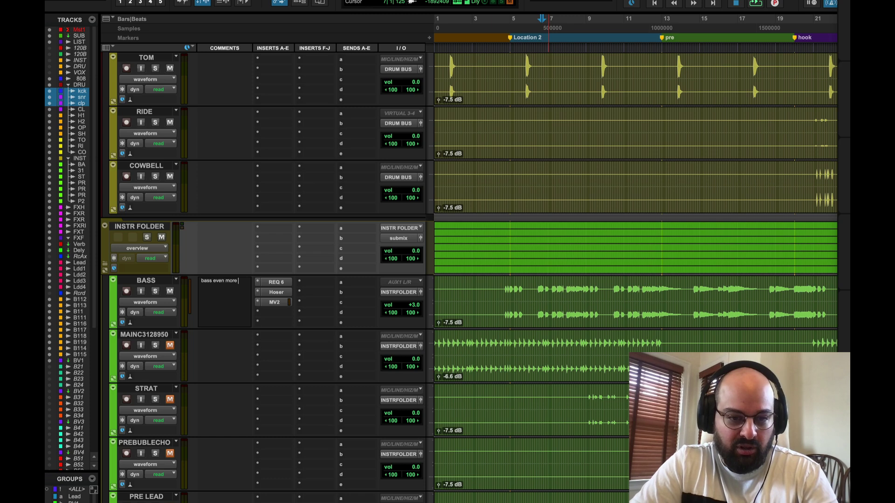
pyautogui.press('Return')
# - Unmute the MAINC3128950 track and play the mix from just before bar 6 up to the pre section
pyautogui.scroll(-5, 508, 339)
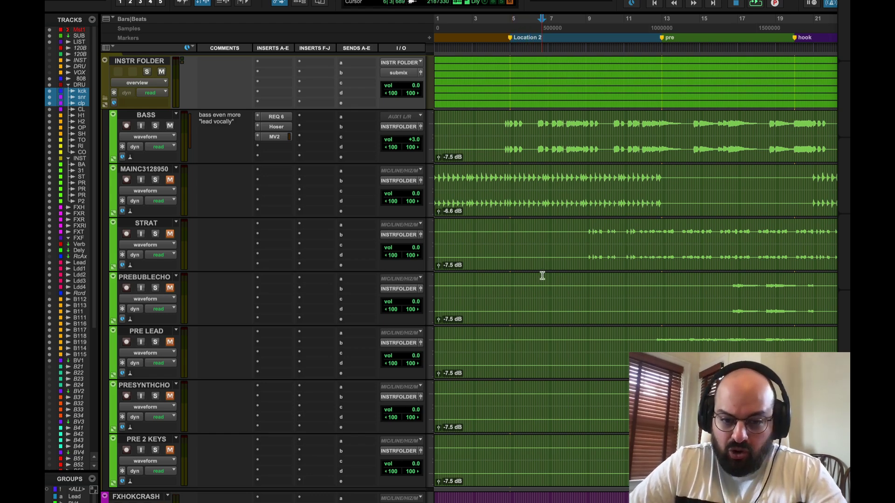
pyautogui.scroll(-2, 536, 277)
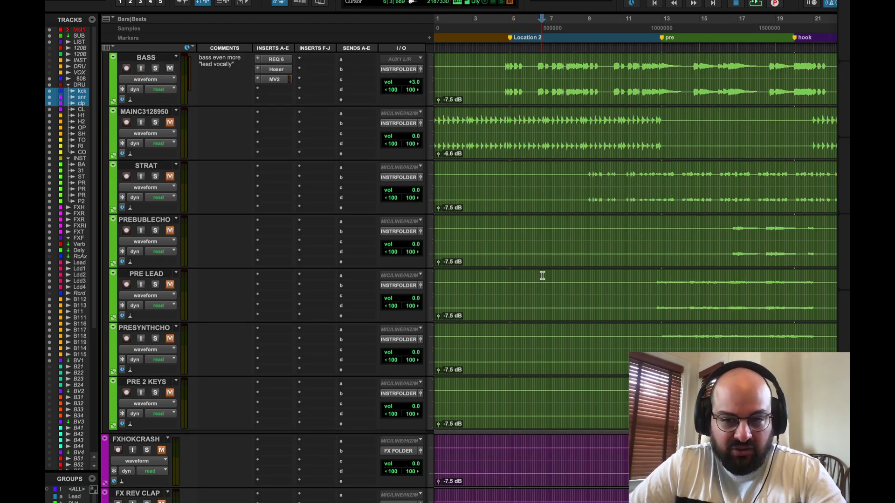
pyautogui.scroll(3, 542, 276)
pyautogui.click(531, 255)
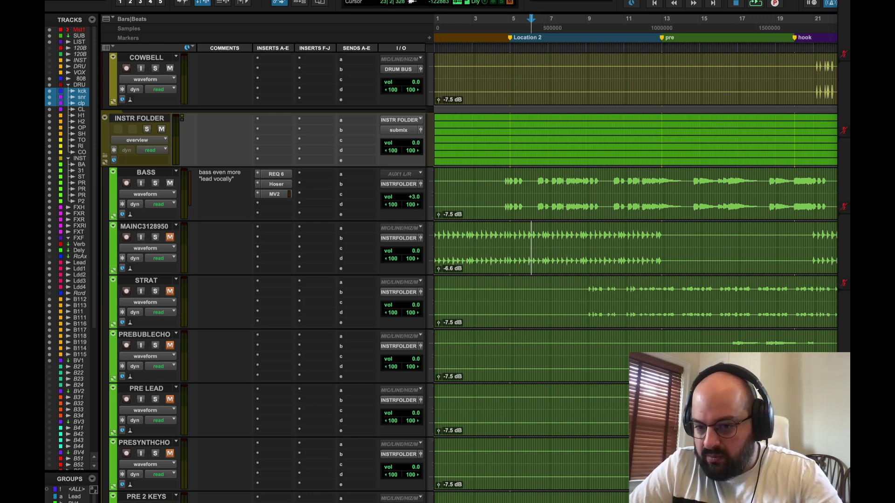
pyautogui.click(526, 247)
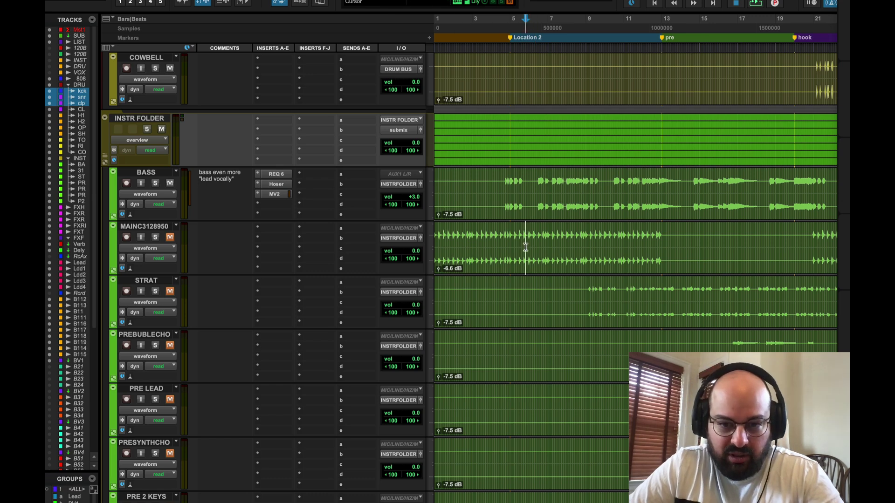
pyautogui.press('space')
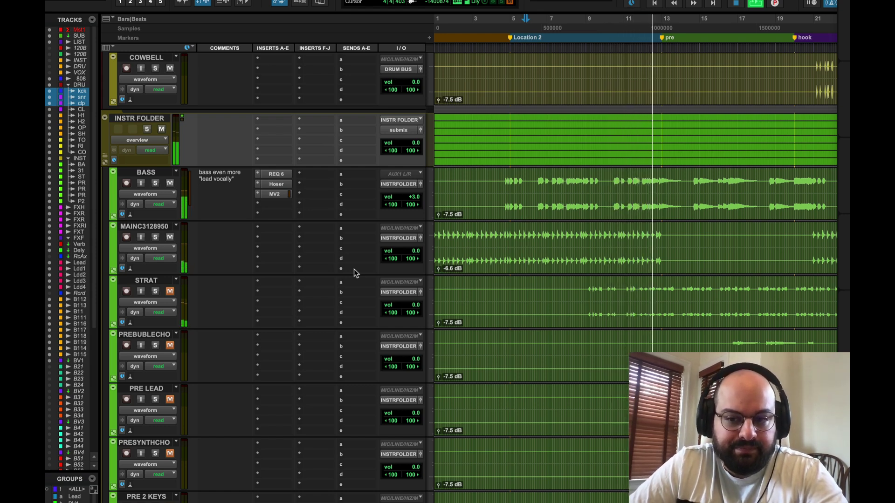
pyautogui.press('space')
# - Look through the drum, instrument and FX tracks to review which parts play in the verse, pre and hook
pyautogui.click(570, 244)
pyautogui.scroll(-3, 555, 247)
pyautogui.scroll(-3, 547, 250)
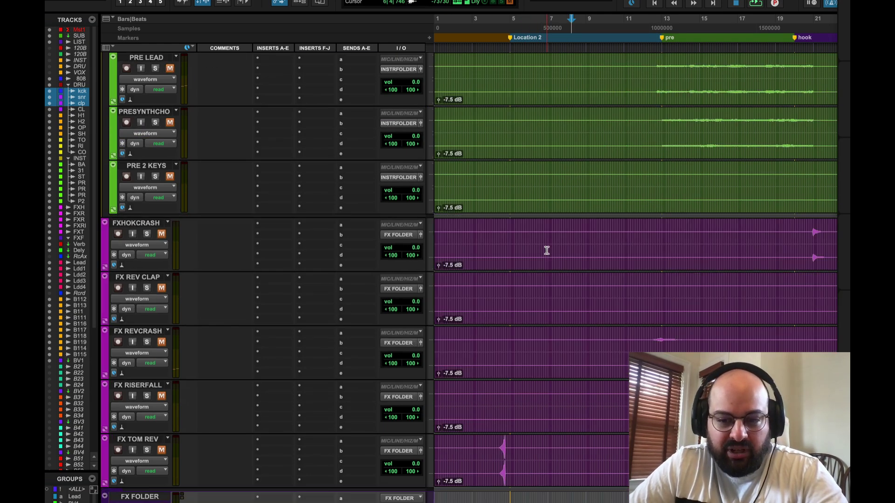
pyautogui.scroll(10, 546, 250)
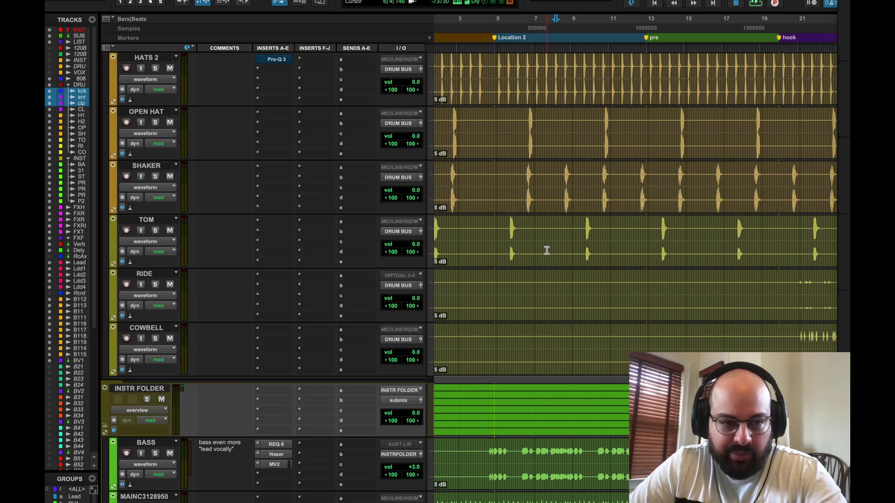
pyautogui.scroll(-2, 547, 250)
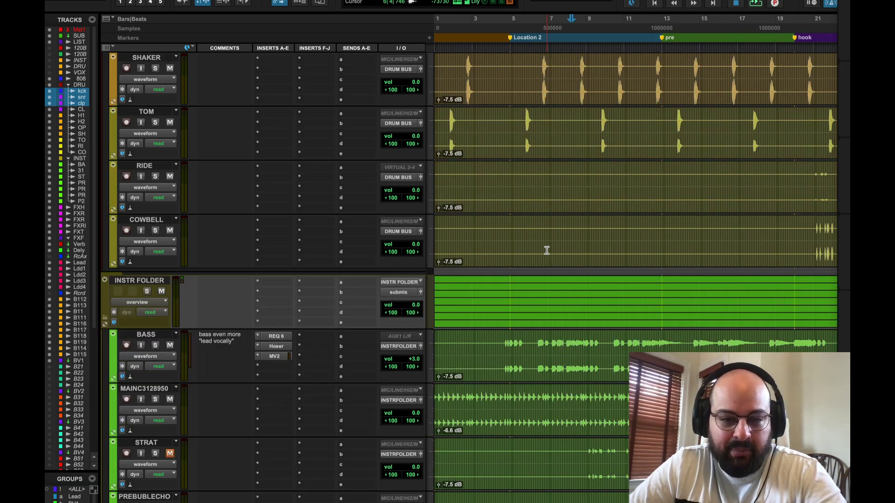
pyautogui.scroll(-1, 548, 261)
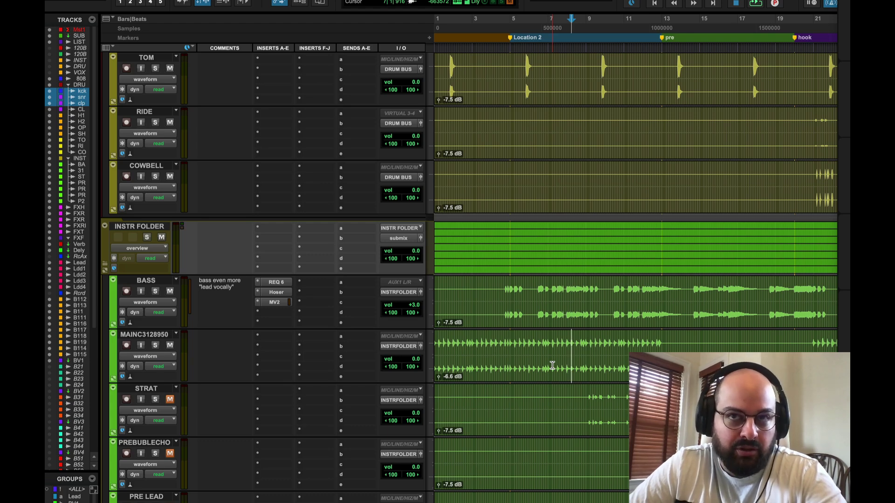
pyautogui.click(547, 368)
pyautogui.scroll(-5, 547, 367)
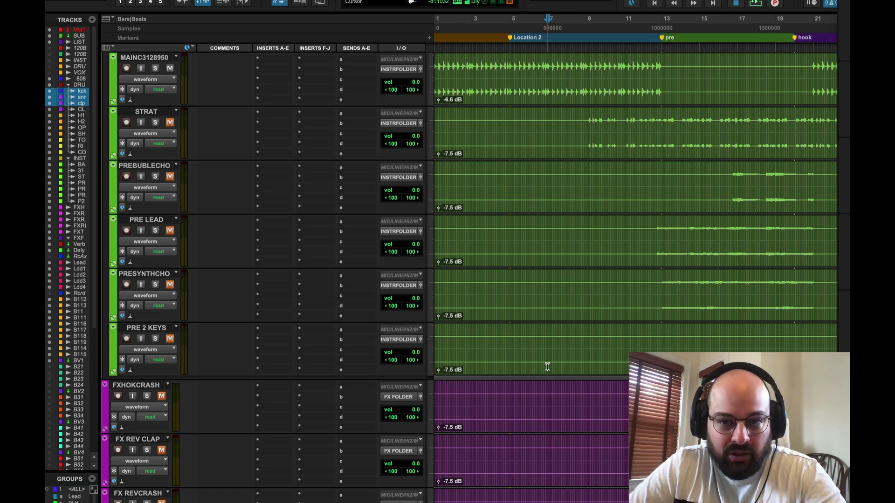
pyautogui.scroll(3, 547, 367)
pyautogui.hscroll(4, 547, 367)
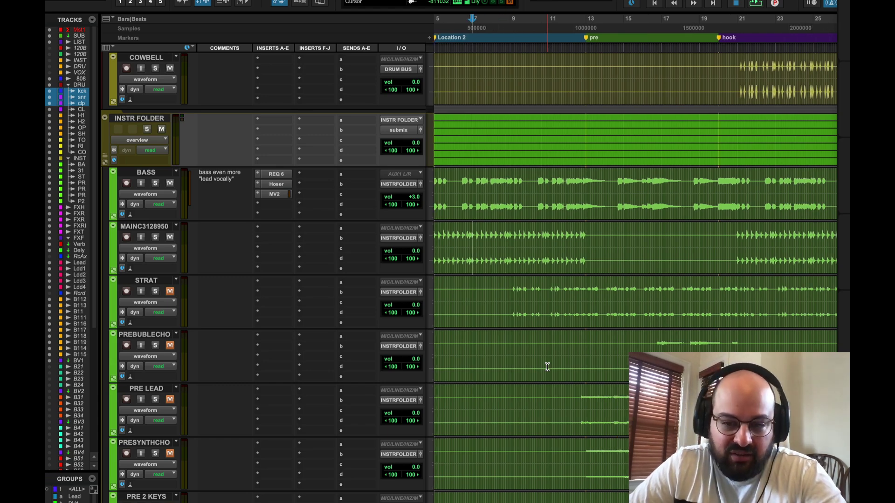
pyautogui.scroll(-1, 547, 367)
pyautogui.hscroll(-2, 547, 367)
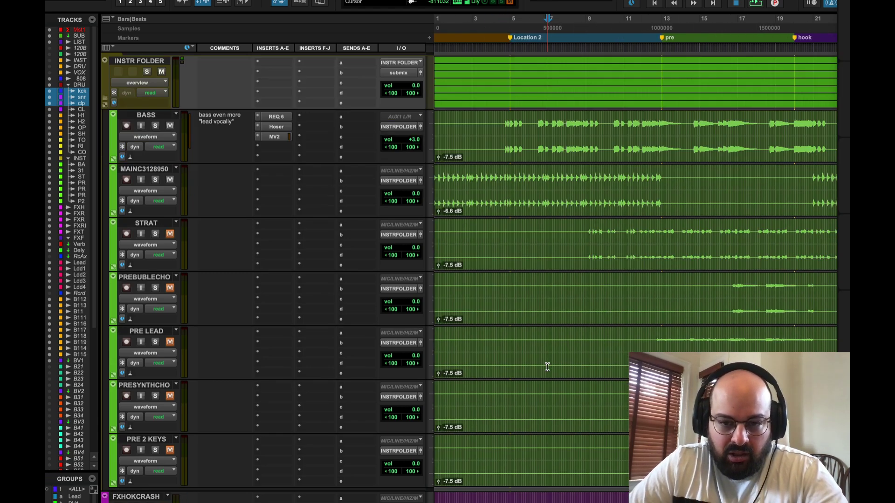
pyautogui.hscroll(1, 501, 188)
pyautogui.scroll(12, 500, 189)
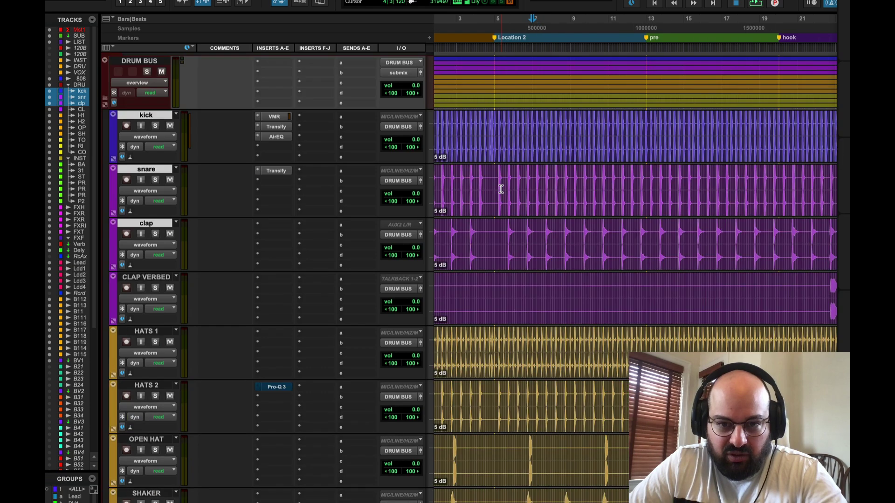
pyautogui.scroll(-12, 501, 188)
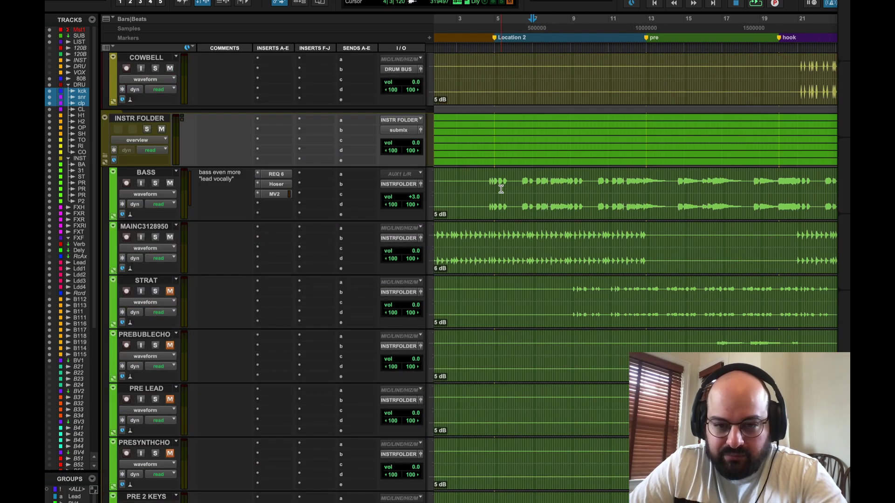
# - Select the MAINC3128950 part from about bar 5 to bar 9 to examine its section before STRAT enters
pyautogui.moveTo(569, 244)
pyautogui.mouseDown()
pyautogui.moveTo(464, 251)
pyautogui.moveTo(569, 256)
pyautogui.mouseUp()
pyautogui.click(564, 287)
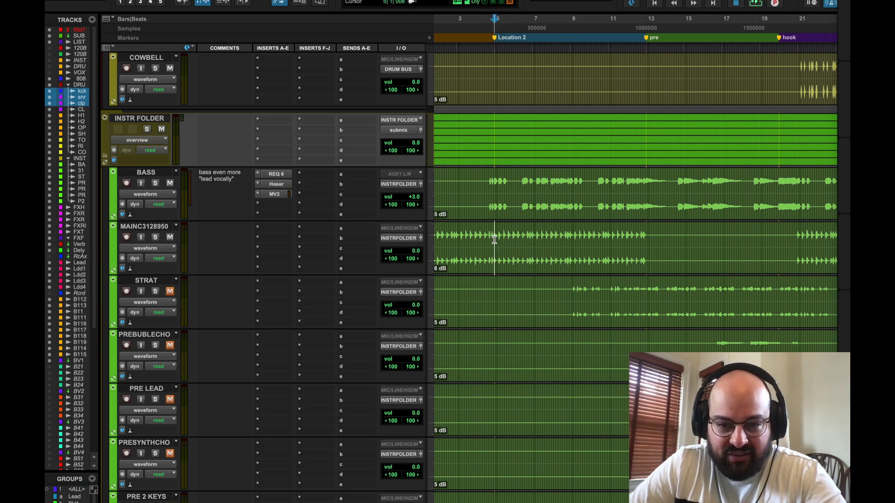
pyautogui.moveTo(494, 251); pyautogui.dragTo(574, 257)
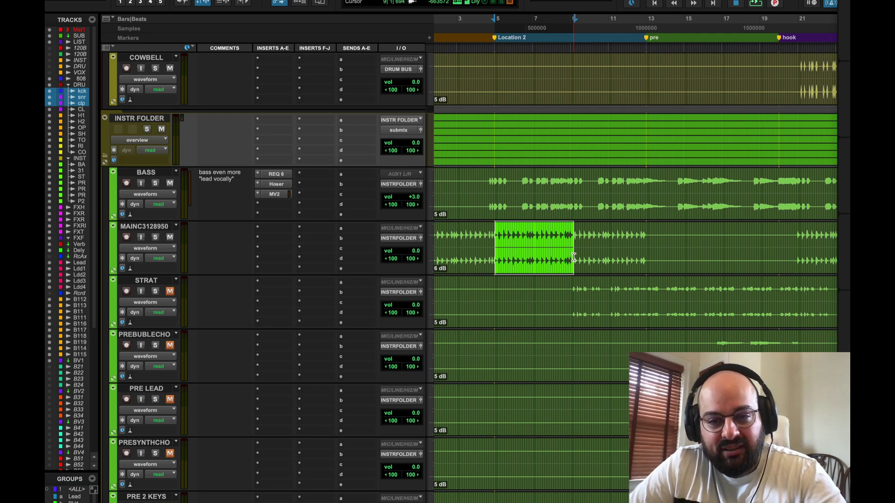
pyautogui.click(570, 261)
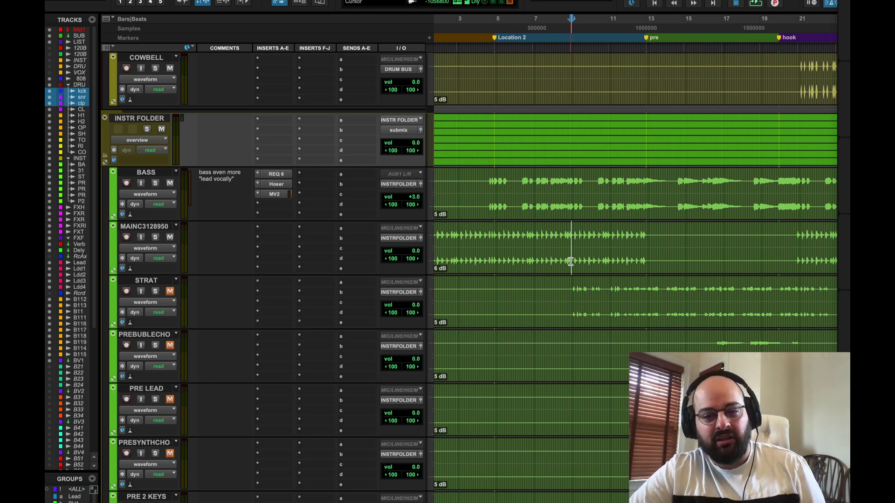
pyautogui.moveTo(498, 247); pyautogui.dragTo(571, 252)
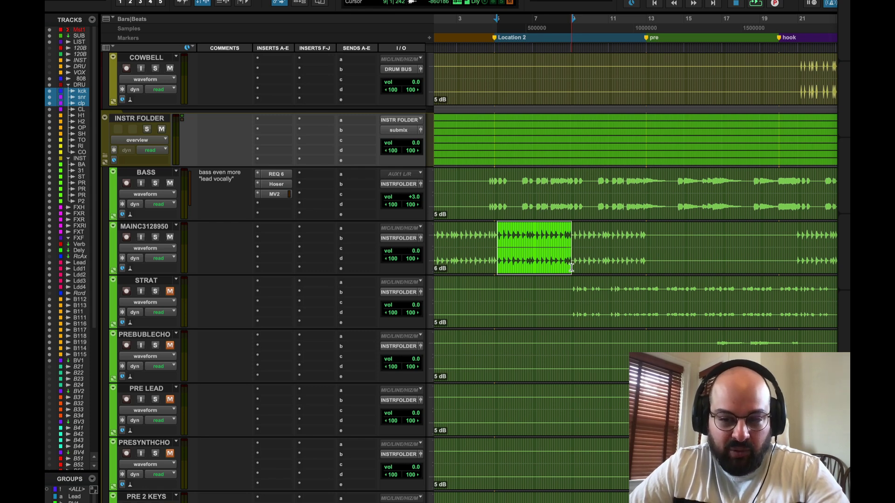
# - Unmute the STRAT track and play the mix from its entrance around bar 9 into the pre section
pyautogui.click(570, 303)
pyautogui.click(170, 291)
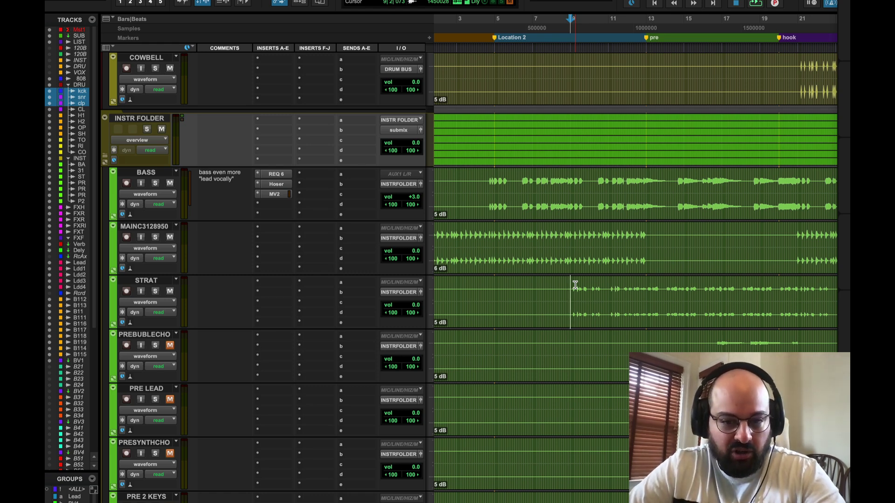
pyautogui.press('space')
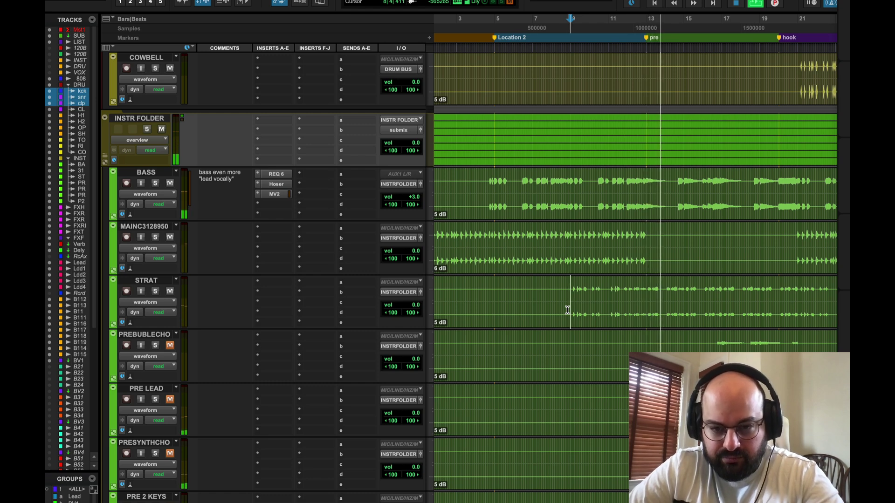
pyautogui.press('space')
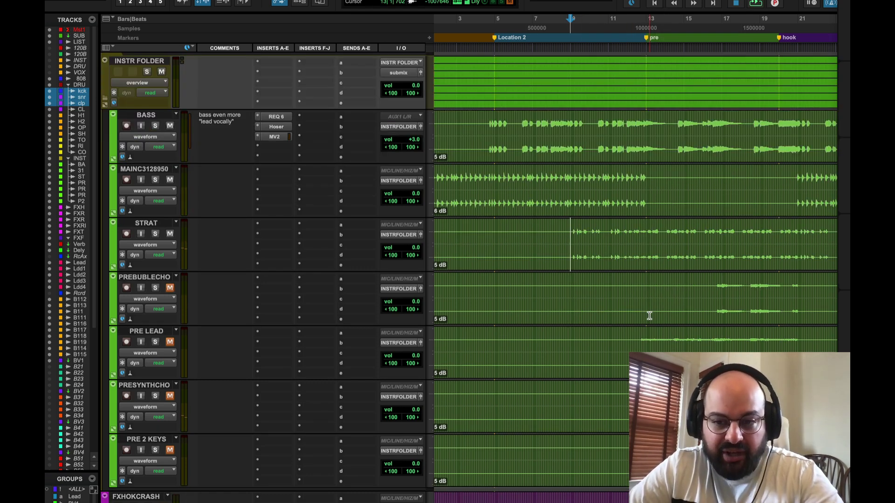
# - Unmute PRE LEAD, play from its entrance just before bar 13, and raise its volume to +2.4 dB
pyautogui.scroll(-2, 649, 315)
pyautogui.click(642, 333)
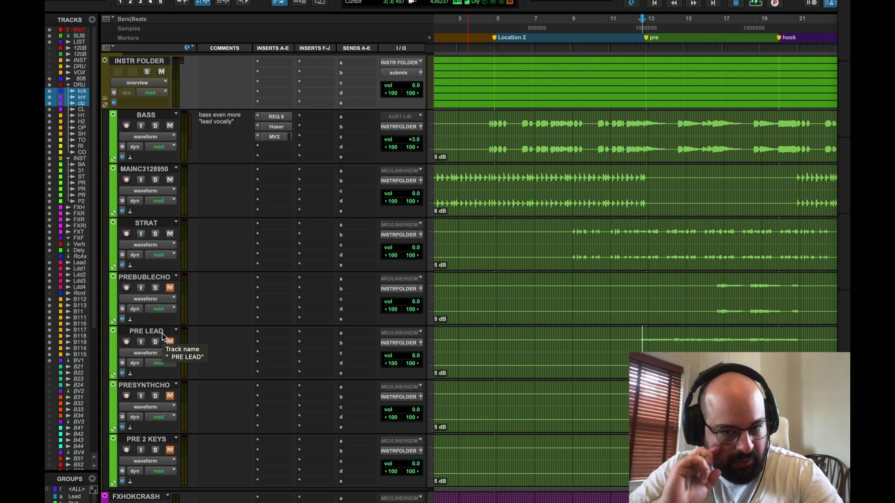
pyautogui.moveTo(518, 177); pyautogui.dragTo(616, 223)
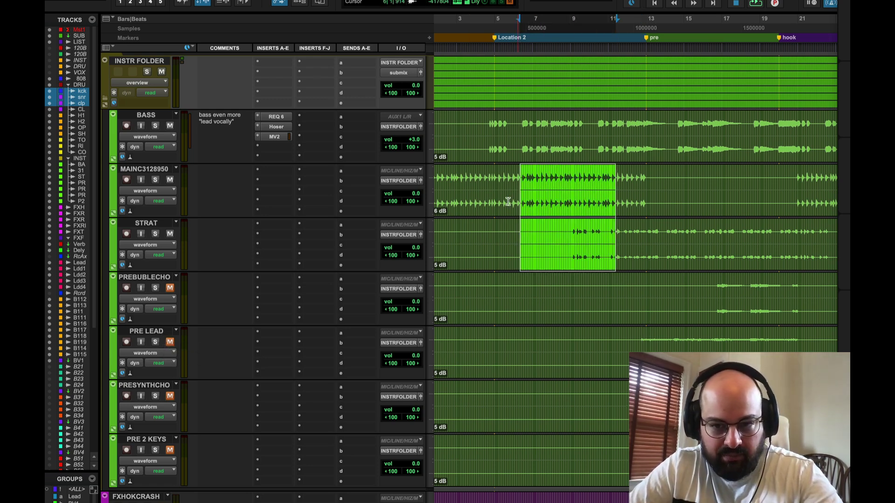
pyautogui.moveTo(502, 196); pyautogui.dragTo(540, 198)
pyautogui.keyDown('shift'); pyautogui.click(634, 198); pyautogui.keyUp('shift')
pyautogui.press('Tab')
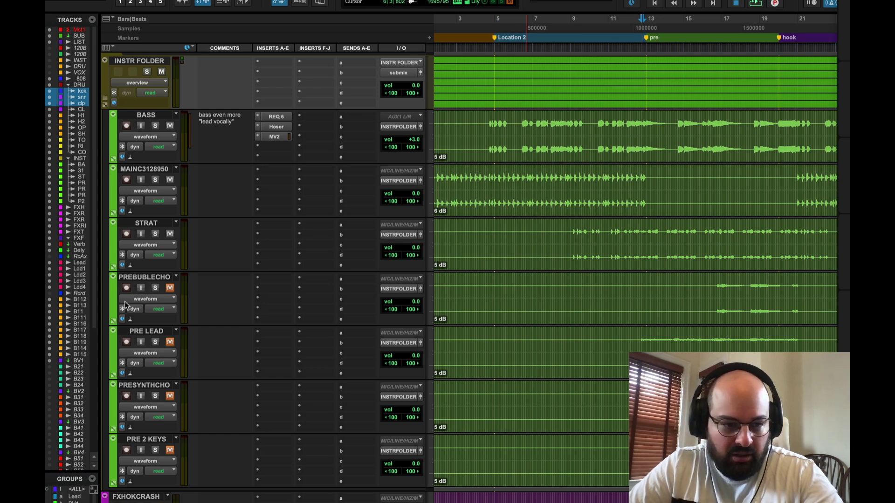
pyautogui.click(171, 345)
pyautogui.press('space')
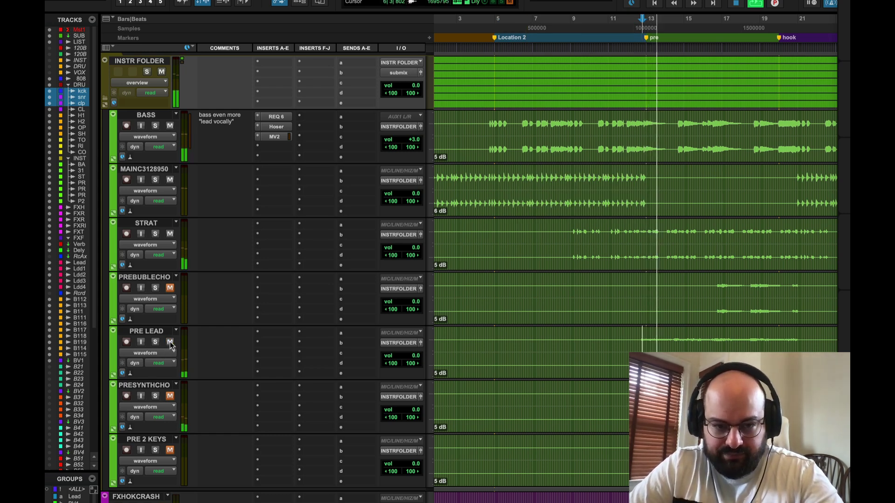
pyautogui.moveTo(393, 358); pyautogui.dragTo(394, 359)
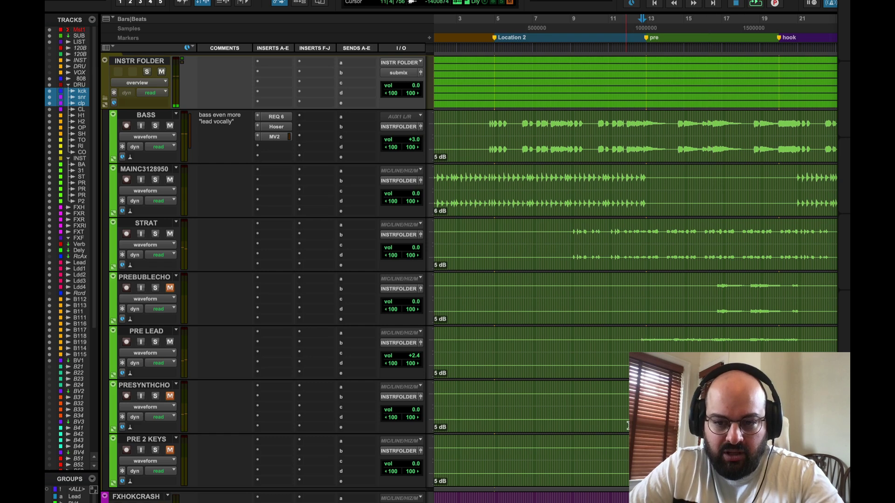
# - Select the PRE LEAD part from the pre marker to about bar 18 to examine its section
pyautogui.moveTo(638, 349); pyautogui.dragTo(744, 347)
pyautogui.click(639, 347)
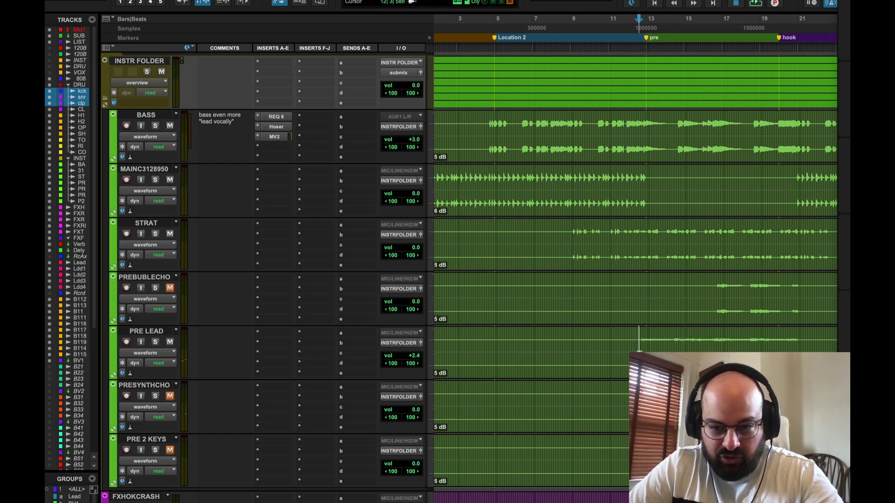
pyautogui.click(622, 353)
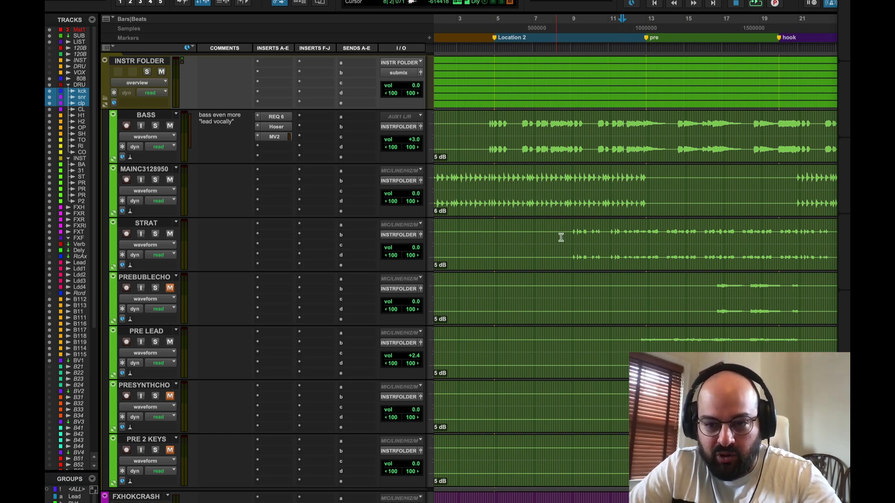
pyautogui.moveTo(645, 340); pyautogui.dragTo(751, 340)
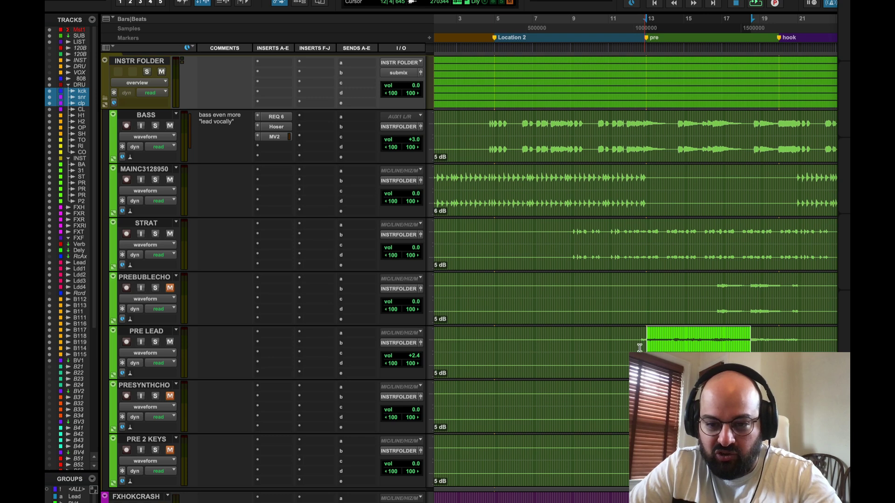
# - Unmute and solo the PRESYNTHCHO track, setting its volume to +3.6 dB while playing the pre section
pyautogui.click(642, 348)
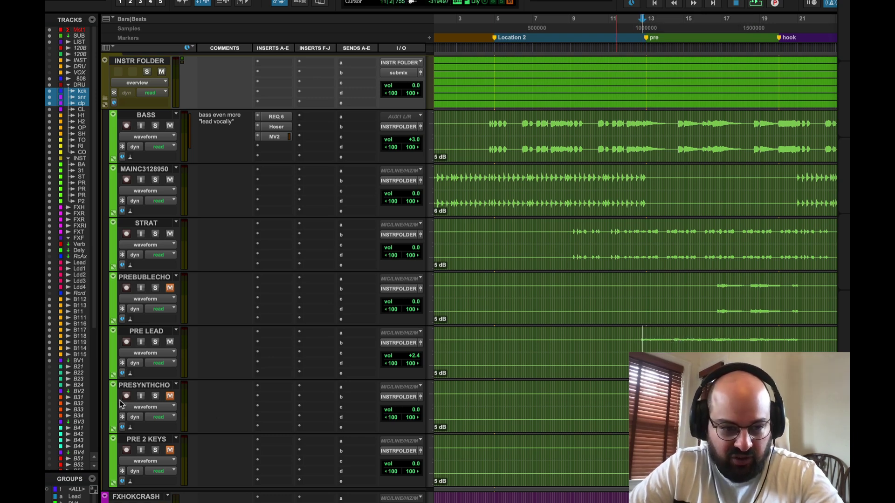
pyautogui.press('space')
pyautogui.click(154, 396)
pyautogui.click(154, 396)
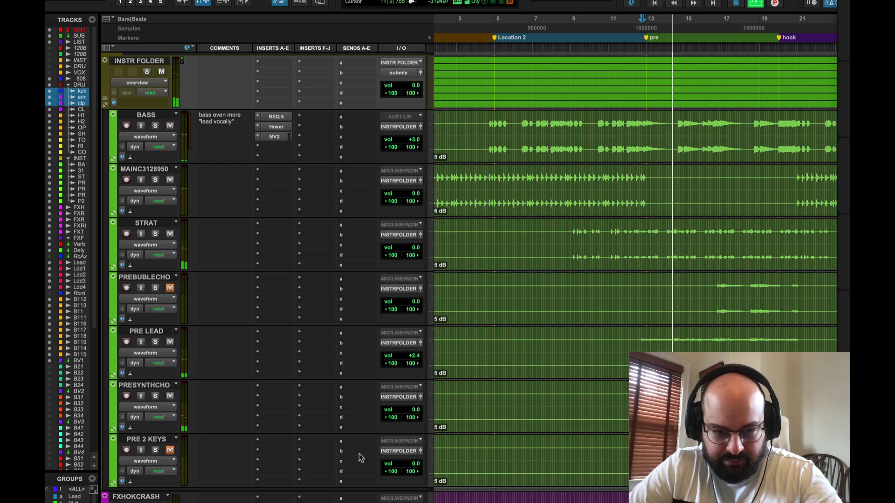
pyautogui.moveTo(392, 402); pyautogui.dragTo(392, 405)
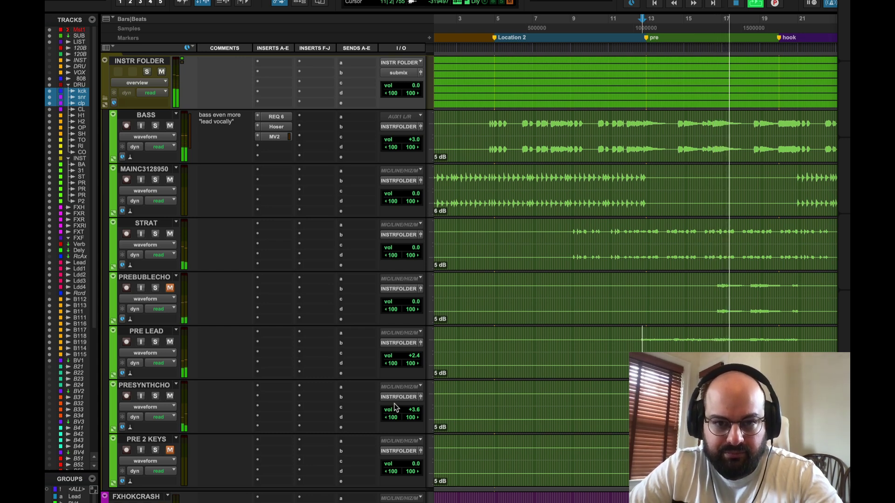
pyautogui.click(156, 396)
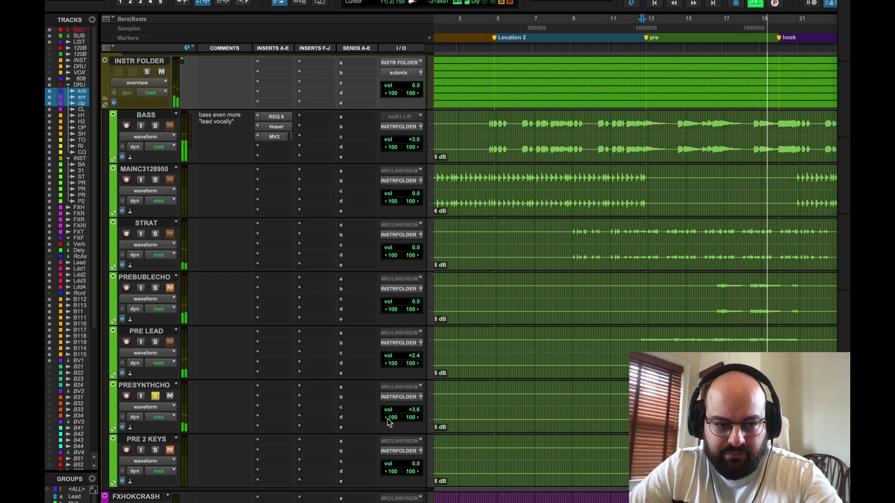
pyautogui.press('space')
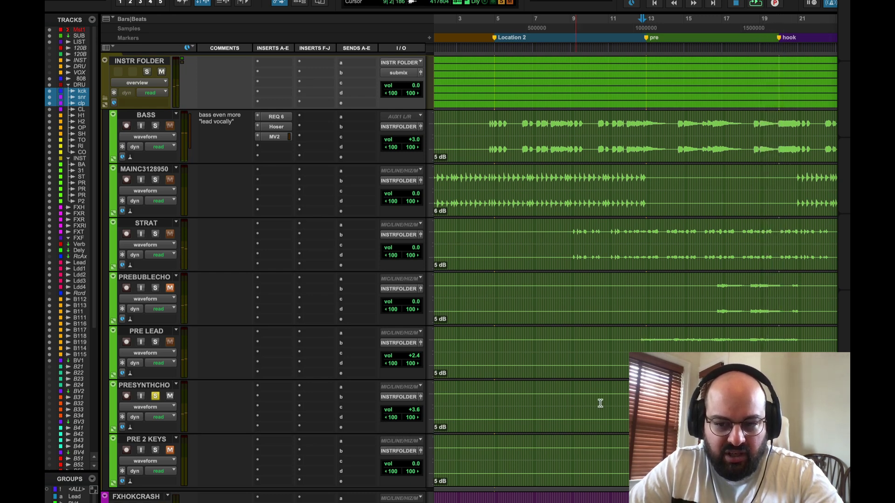
# - Solo the PRE LEAD track together with PRESYNTHCHO and play both from the pre marker to about bar 17
pyautogui.moveTo(642, 18); pyautogui.dragTo(772, 19)
pyautogui.moveTo(648, 18); pyautogui.dragTo(736, 19)
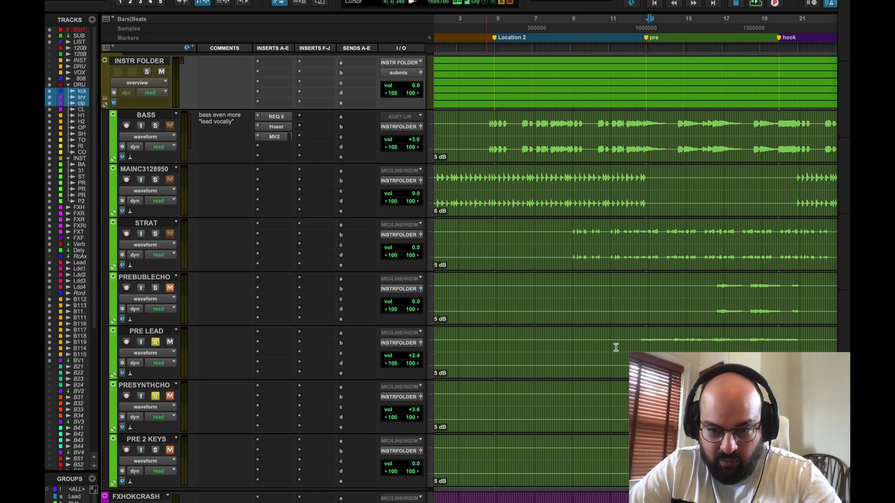
pyautogui.press('space')
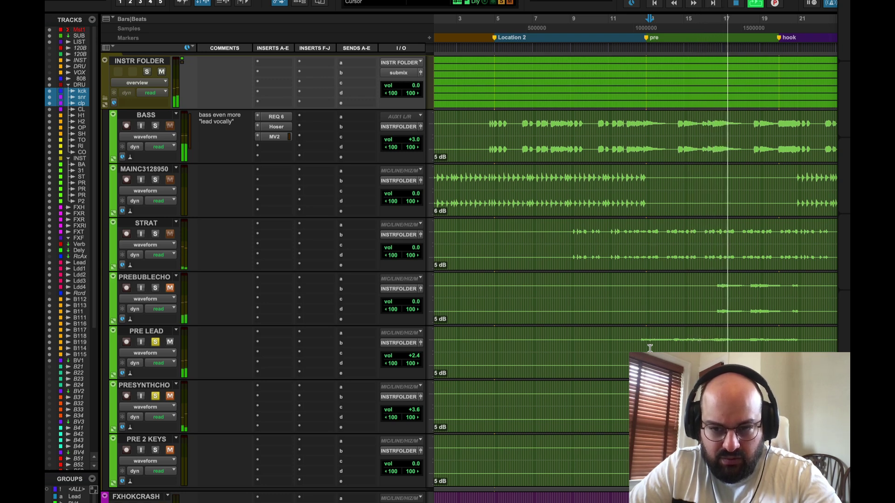
pyautogui.press('space')
# - Insert the LFOTool plug-in in the first insert slot of the PRE LEAD track and play the pre section through it
pyautogui.click(275, 331)
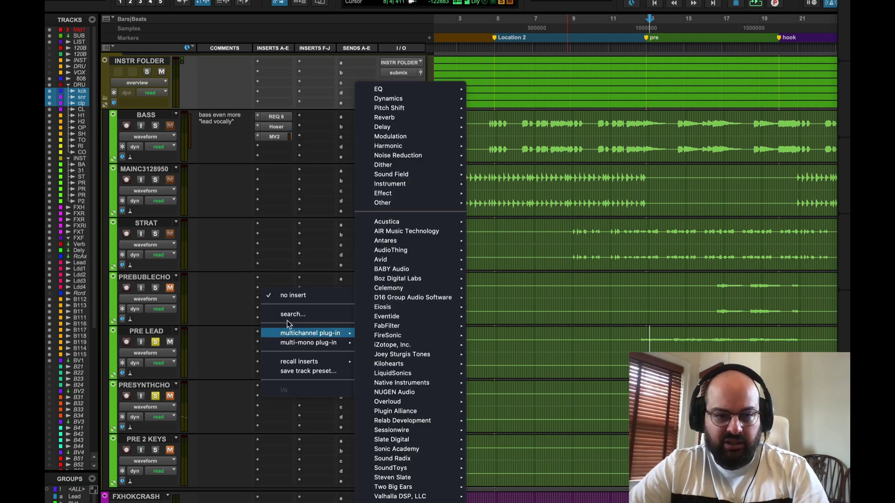
pyautogui.press('Escape')
pyautogui.click(289, 317)
pyautogui.press('Escape')
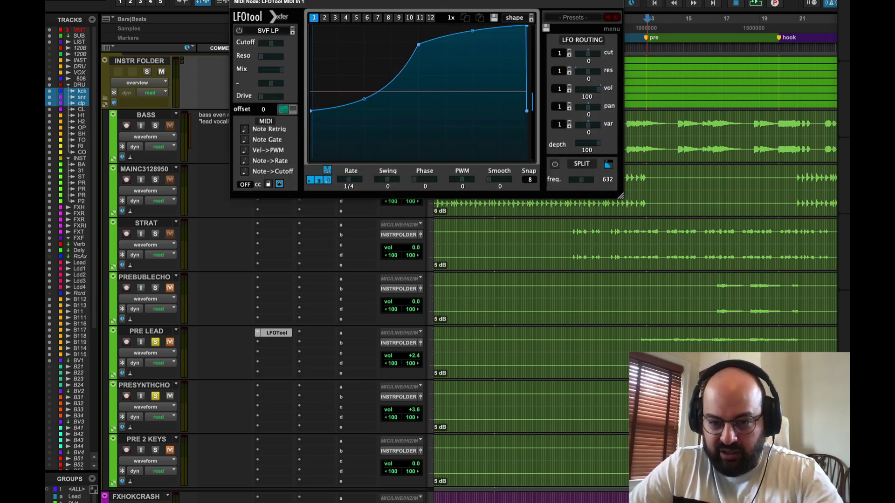
pyautogui.press('space')
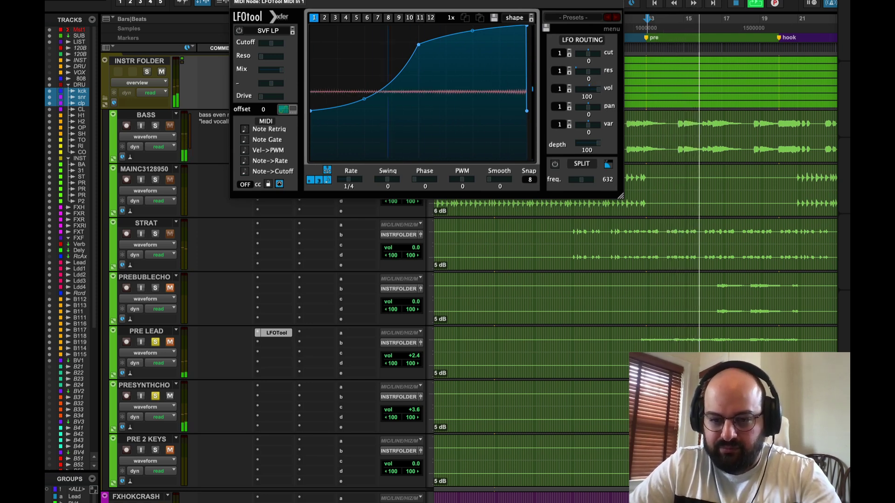
pyautogui.press('space')
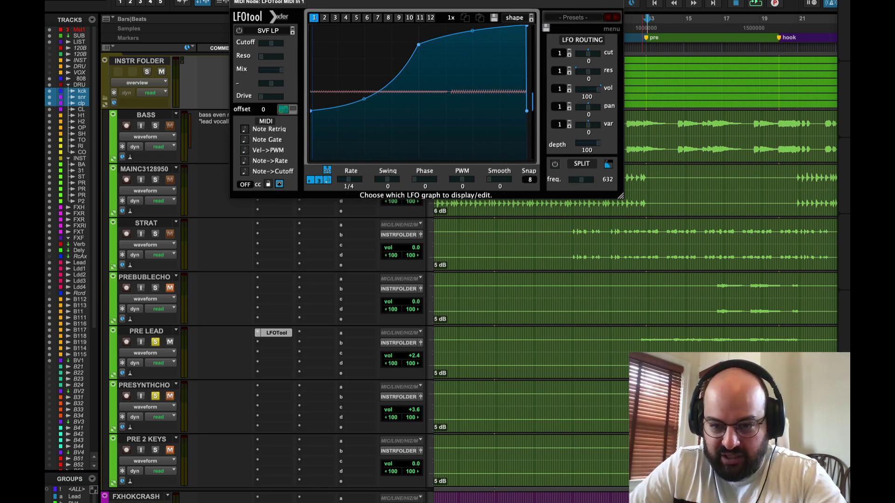
# - Set LFOTool's Smooth to 3 and its LFO volume amount to 30 while playing the pre section, and close the plug-in window
pyautogui.press('space')
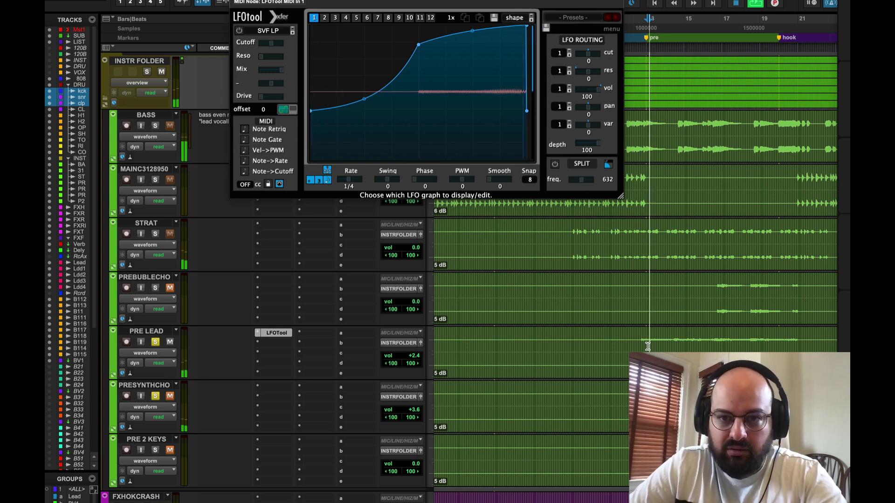
pyautogui.moveTo(497, 180); pyautogui.dragTo(498, 175)
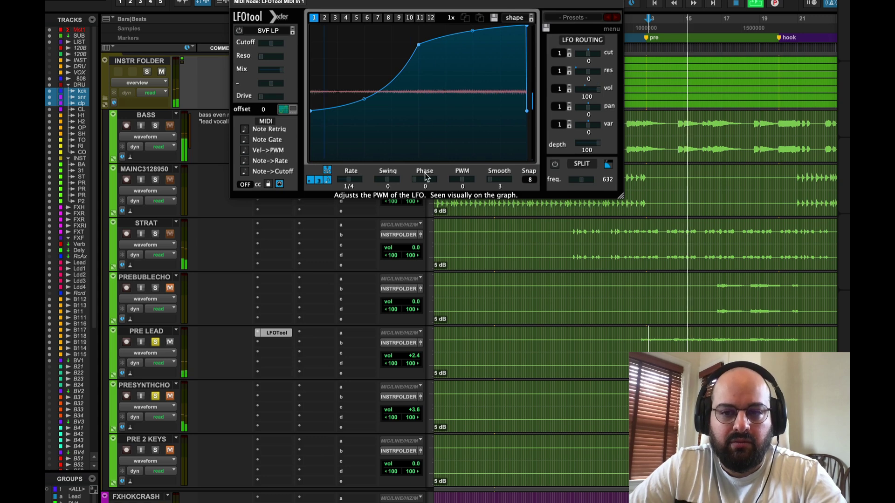
pyautogui.press('space')
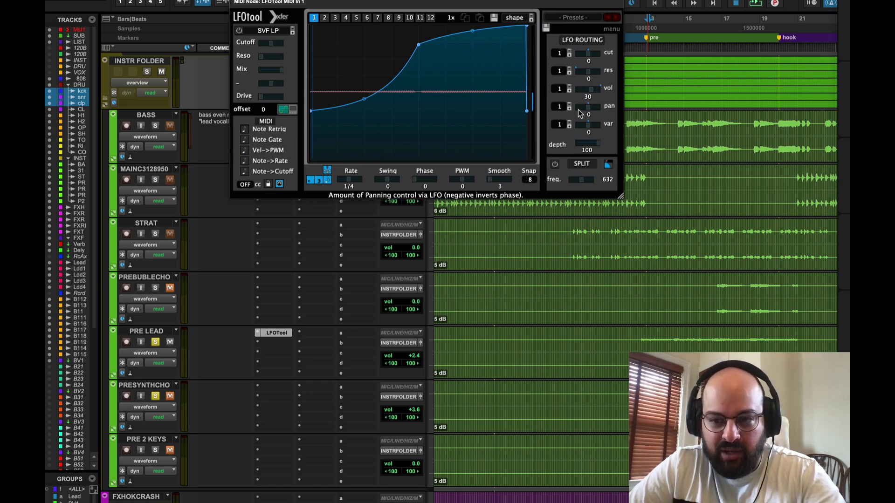
pyautogui.press('space')
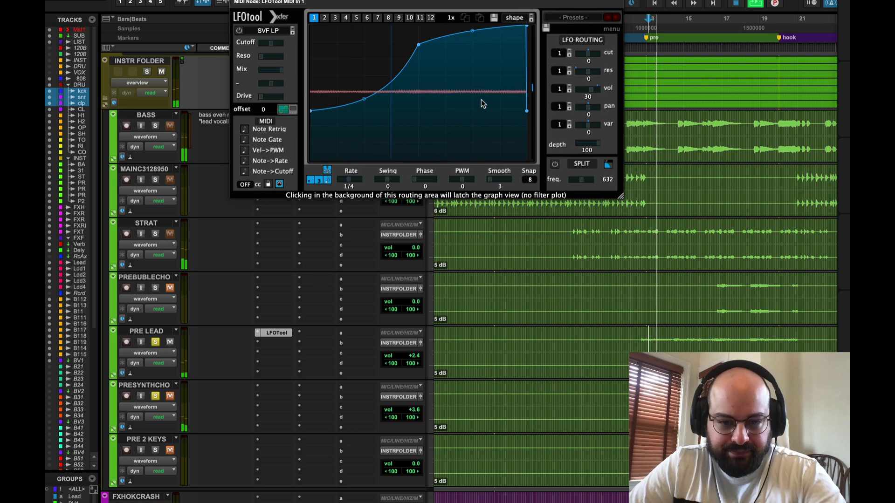
pyautogui.press('super+w')
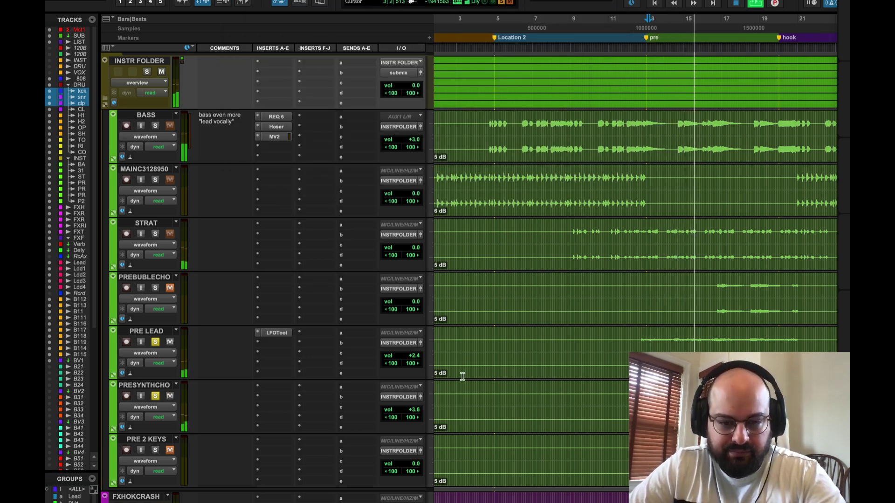
# - Raise the PRE LEAD volume to +3.0 dB, and clear the PRE LEAD and PRESYNTHCHO solos to play the pre section in the mix
pyautogui.moveTo(410, 360); pyautogui.dragTo(411, 358)
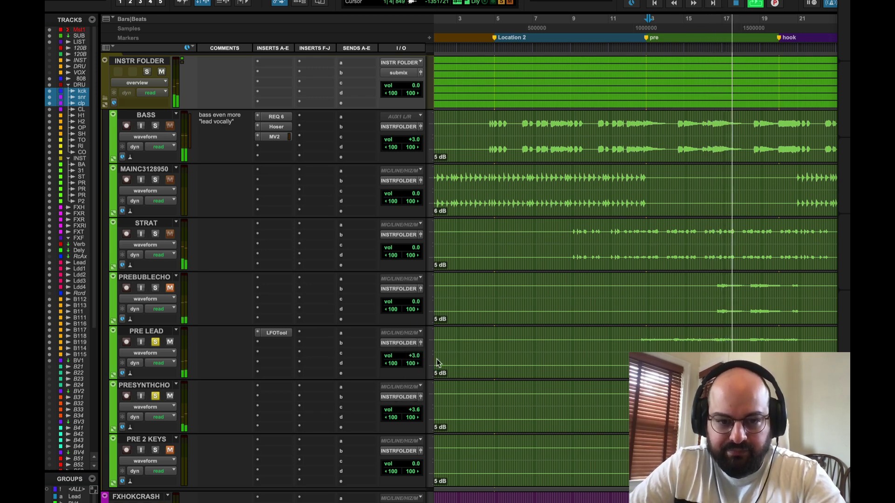
pyautogui.press('space')
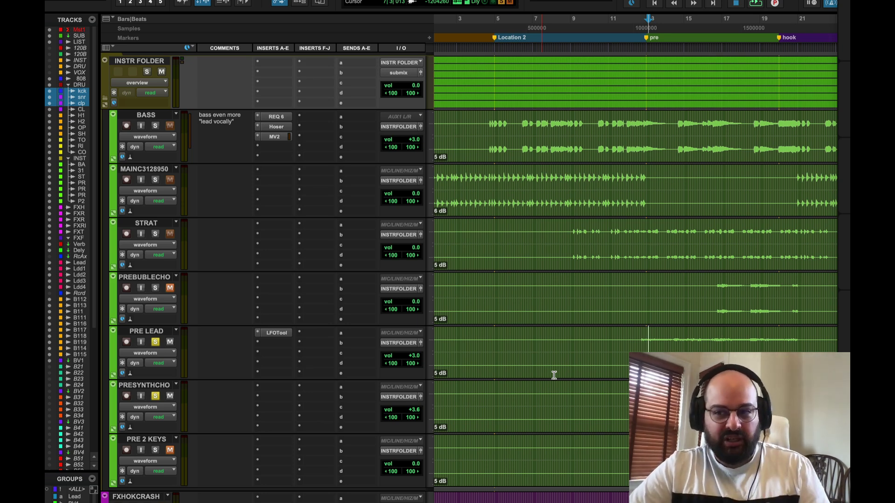
pyautogui.click(155, 396)
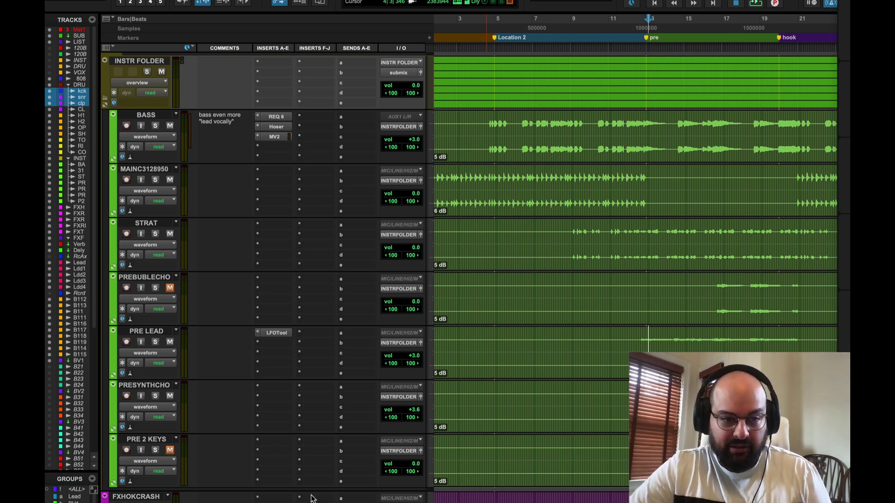
pyautogui.press('space')
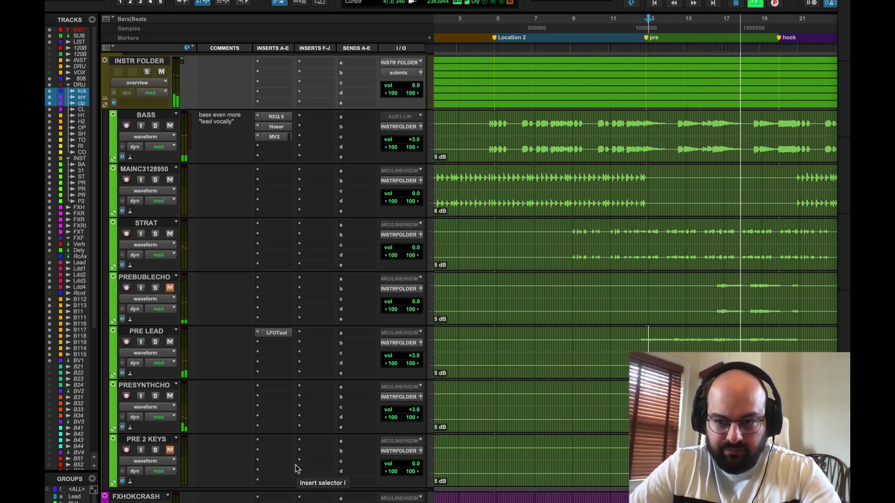
# - Stop playback, solo the PRESYNTHCHO track and add kHs Comb Filter (stereo) in its first insert slot
pyautogui.press('space')
pyautogui.click(156, 396)
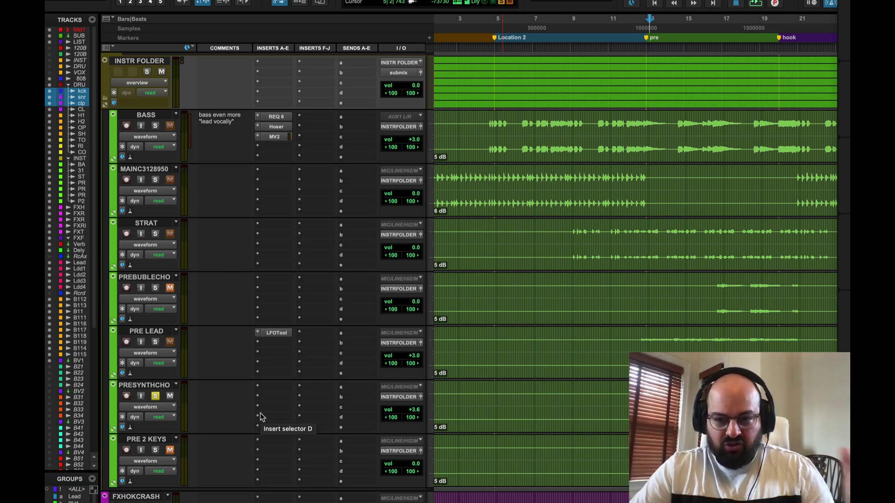
pyautogui.click(267, 388)
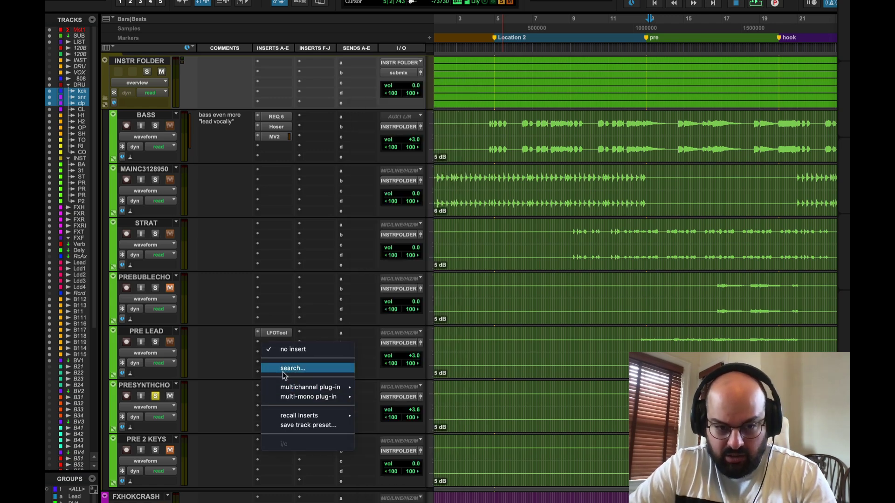
pyautogui.click(283, 371)
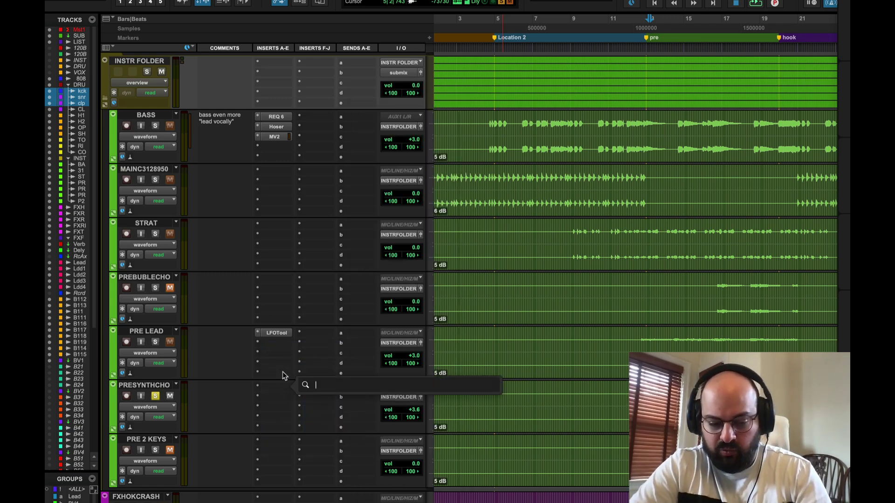
pyautogui.write('comb')
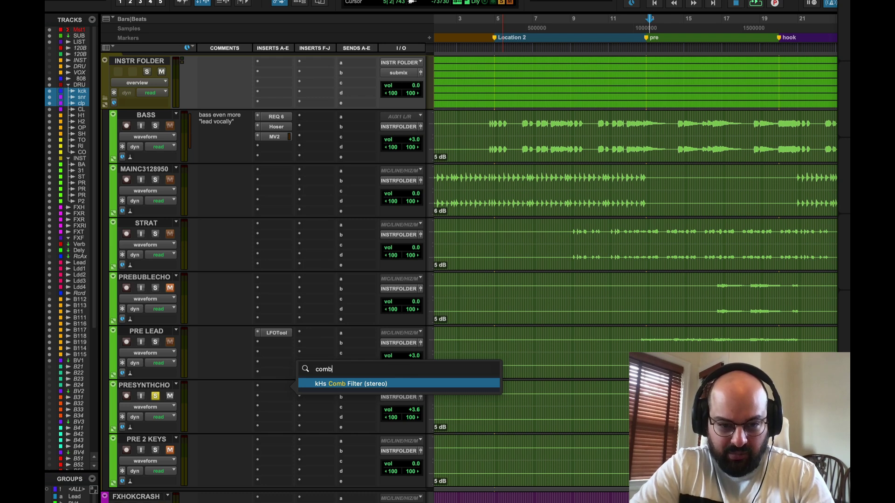
pyautogui.press('Return')
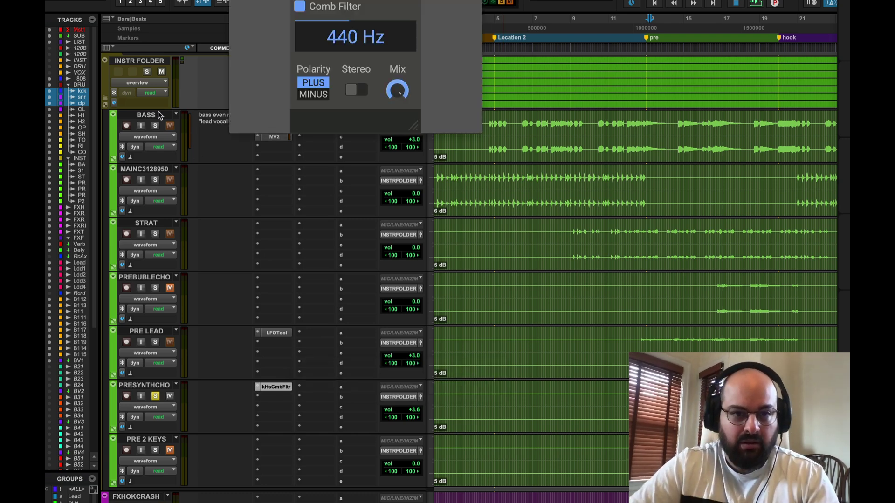
# - Enable the comb filter's Stereo option and audition the soloed PRESYNTHCHO with the polarity switched to Minus
pyautogui.click(357, 90)
pyautogui.press('space')
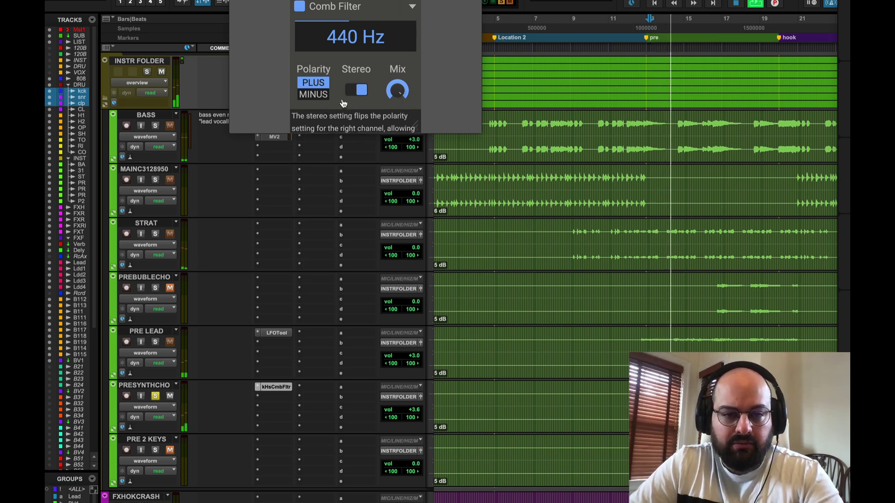
pyautogui.click(320, 98)
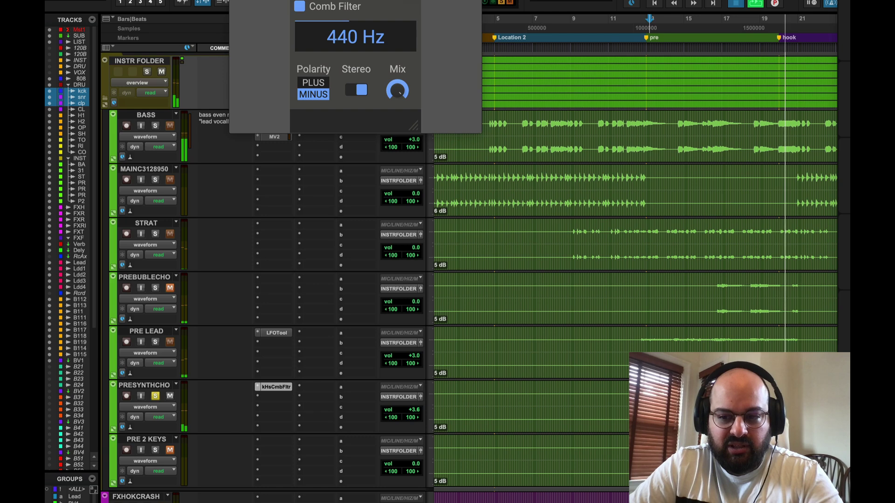
pyautogui.press('space')
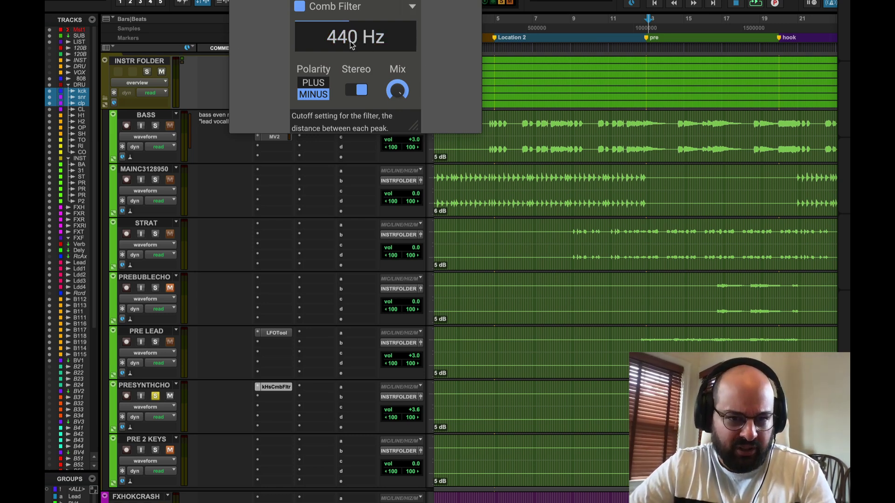
# - Set the comb filter's polarity to Plus and lower its cutoff to 364 Hz while playing the pre section
pyautogui.click(320, 84)
pyautogui.press('space')
pyautogui.moveTo(366, 47); pyautogui.dragTo(365, 64)
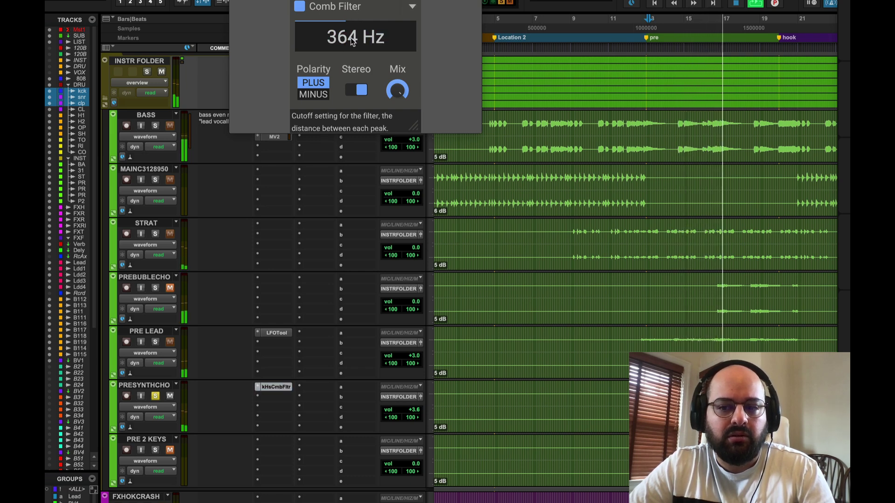
pyautogui.press('space')
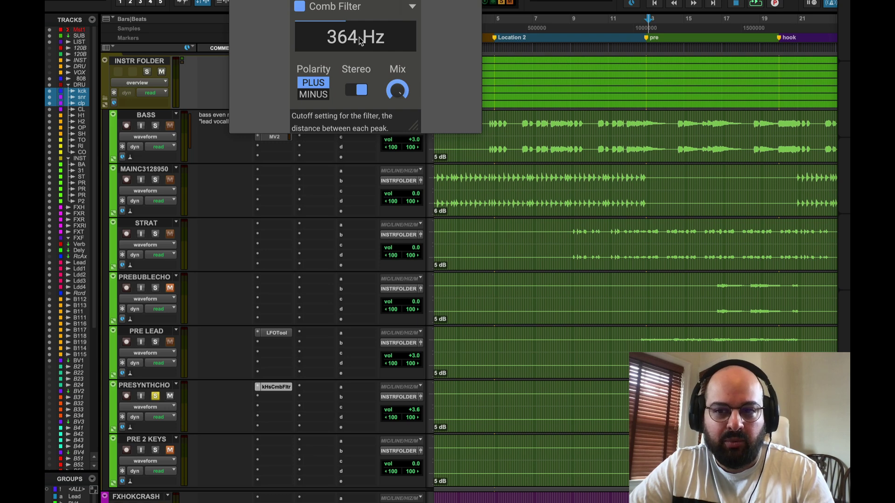
# - Set the comb filter's polarity to Minus and audition the soloed PRESYNTHCHO
pyautogui.click(313, 95)
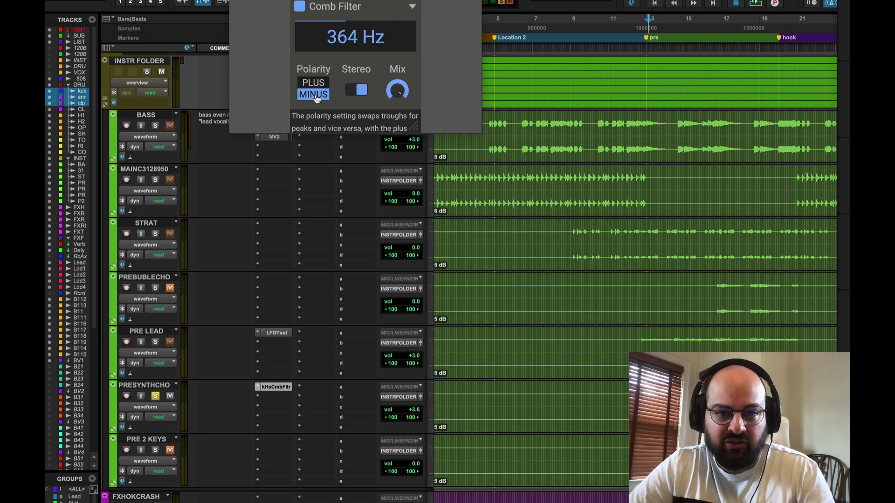
pyautogui.press('space')
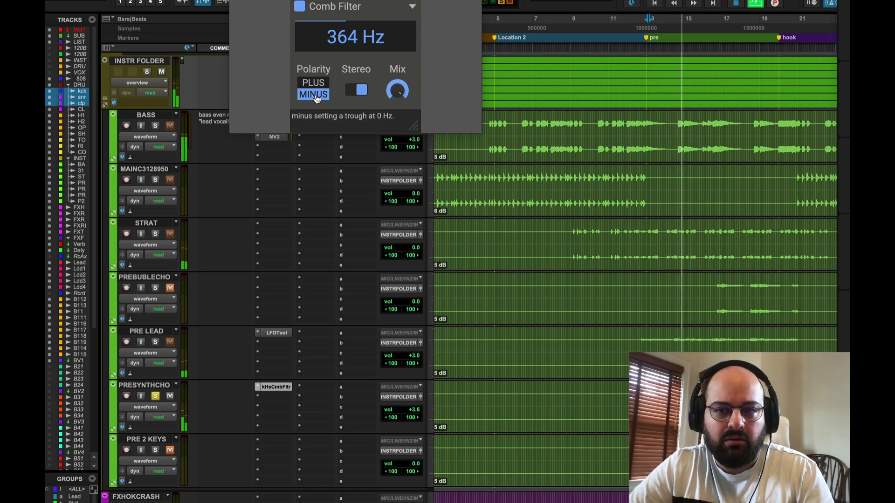
pyautogui.press('space')
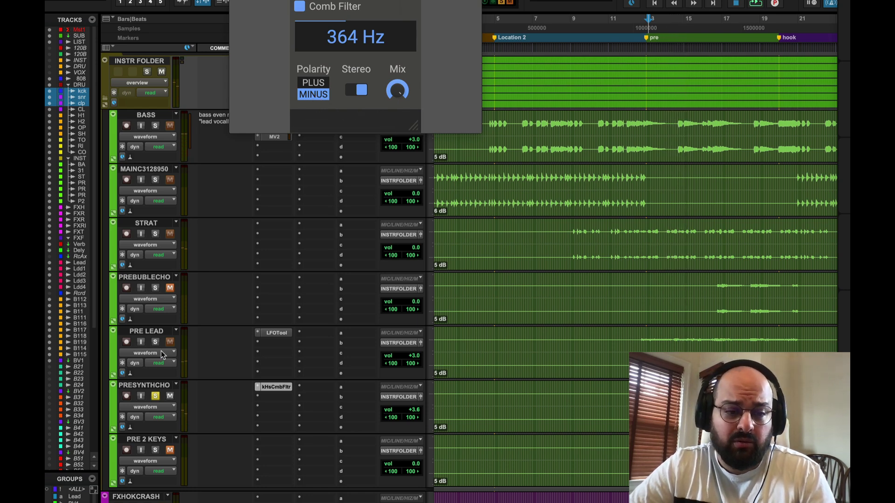
# - Audition PRESYNTHCHO with PRE LEAD soloed alongside it, and clear all solos to hear the full mix
pyautogui.press('space')
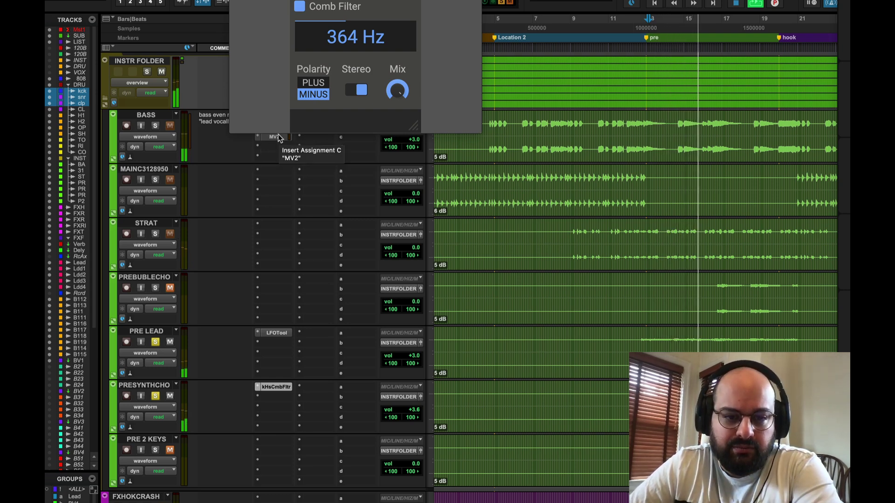
pyautogui.keyDown('alt'); pyautogui.click(156, 342); pyautogui.keyUp('alt')
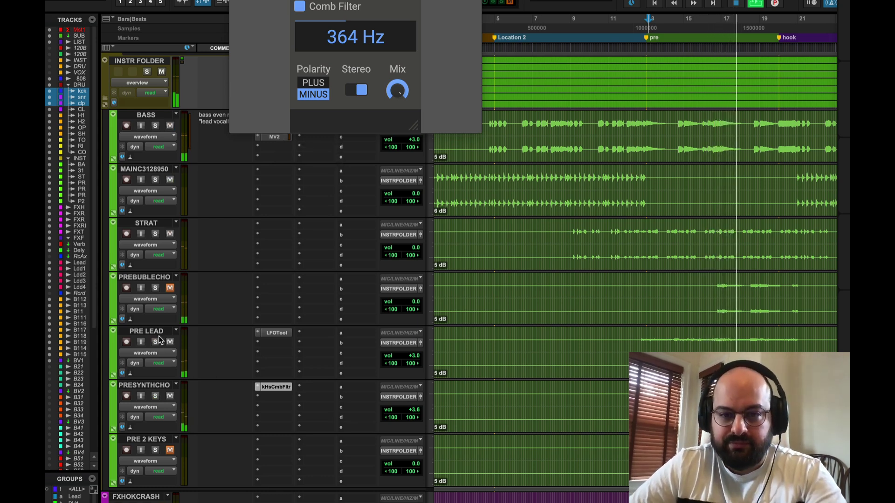
pyautogui.press('super+w')
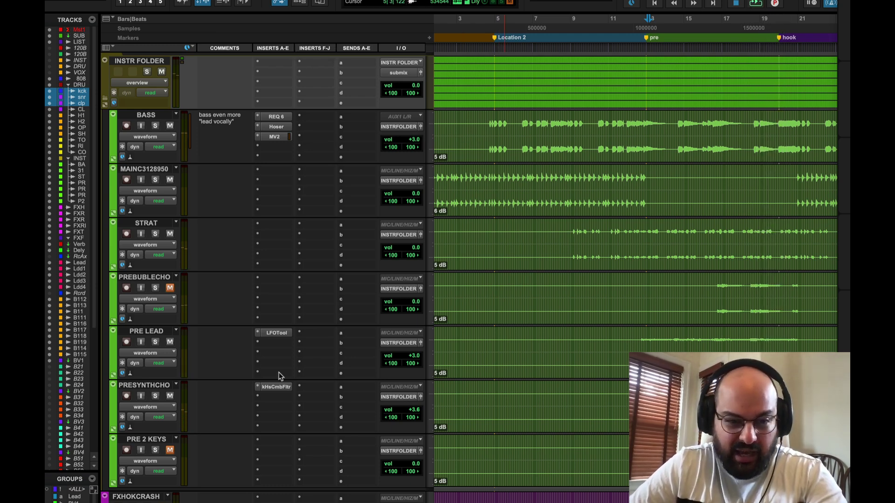
# - Solo PRESYNTHCHO and add the AirEQ plug-in in its second insert slot
pyautogui.click(156, 395)
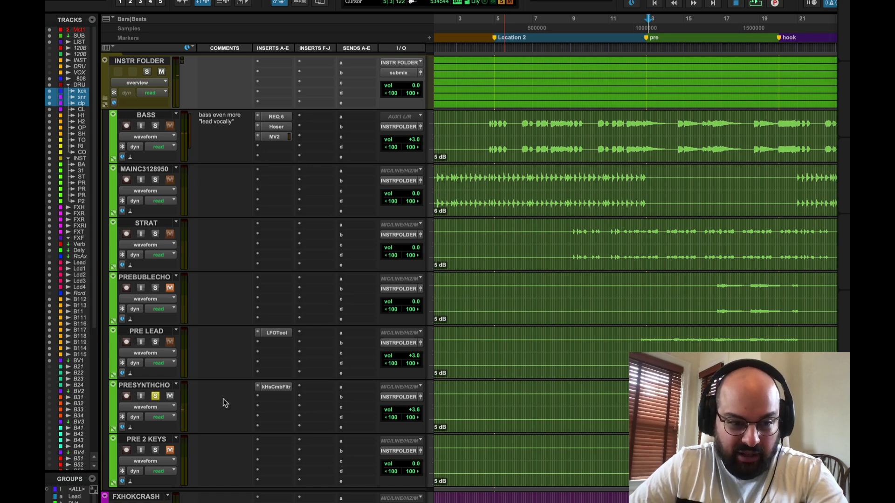
pyautogui.click(265, 397)
pyautogui.click(300, 376)
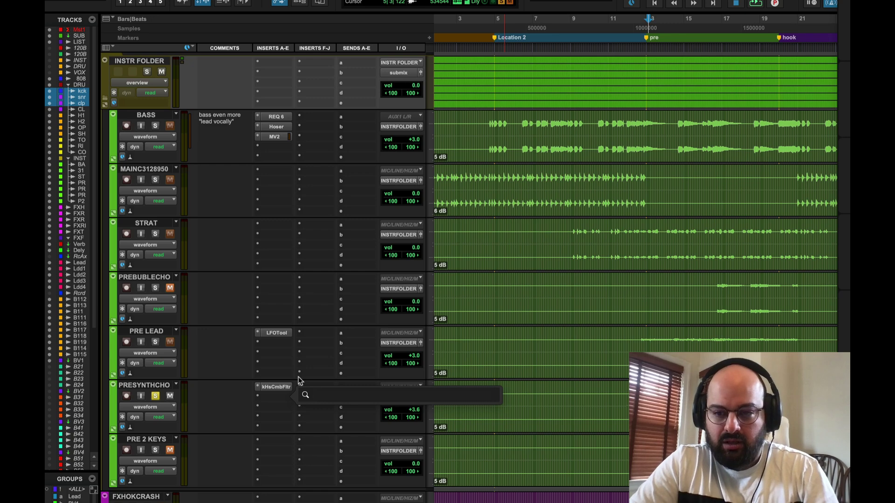
pyautogui.write('oxf')
pyautogui.press('Escape')
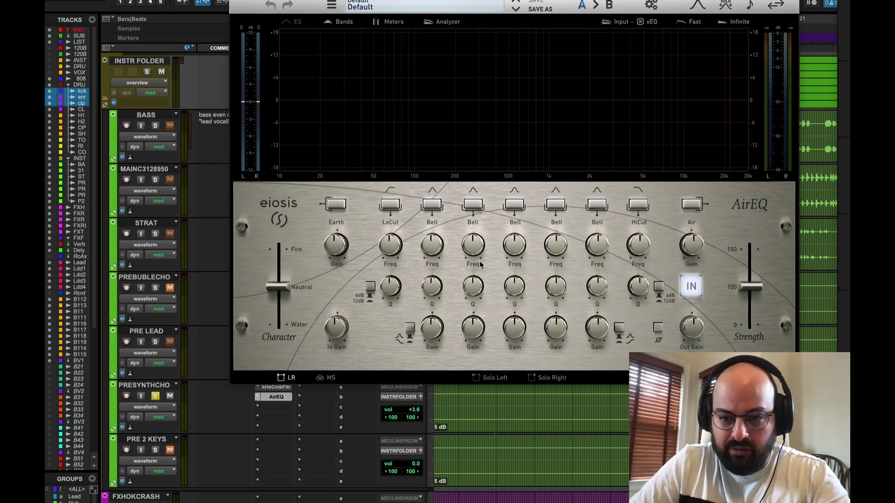
# - Switch AirEQ's lowest bell band to a low shelf, lower its frequency and cut it by about 1.61 dB during playback
pyautogui.press('space')
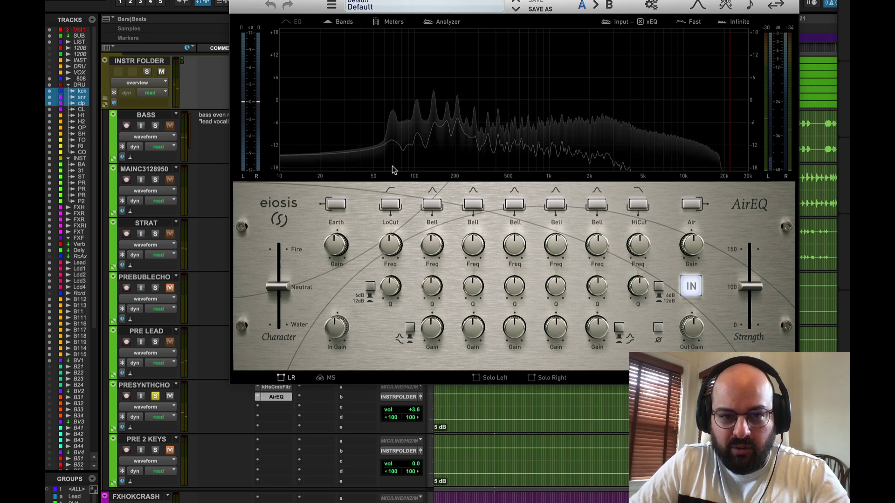
pyautogui.click(410, 327)
pyautogui.moveTo(431, 329); pyautogui.dragTo(429, 346)
pyautogui.moveTo(431, 251); pyautogui.dragTo(417, 300)
pyautogui.moveTo(431, 332); pyautogui.dragTo(436, 336)
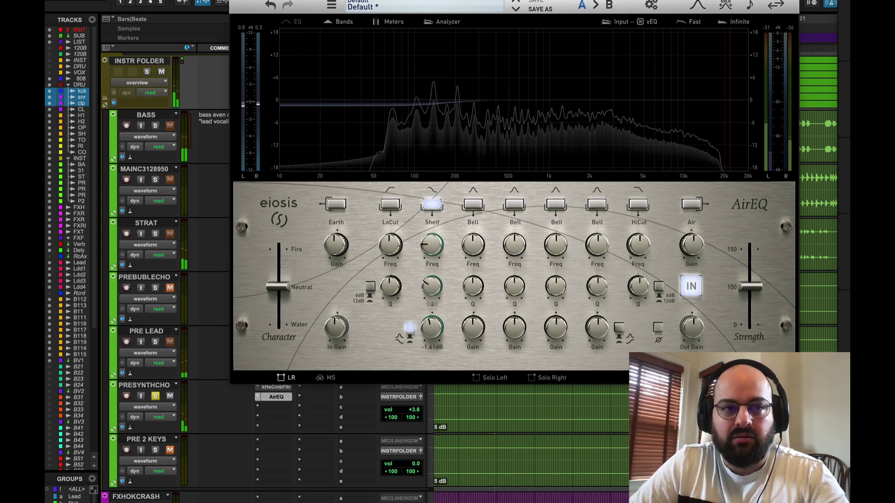
# - Close AirEQ and unsolo PRESYNTHCHO to listen to it within the full pre section
pyautogui.press('super+w')
pyautogui.click(155, 396)
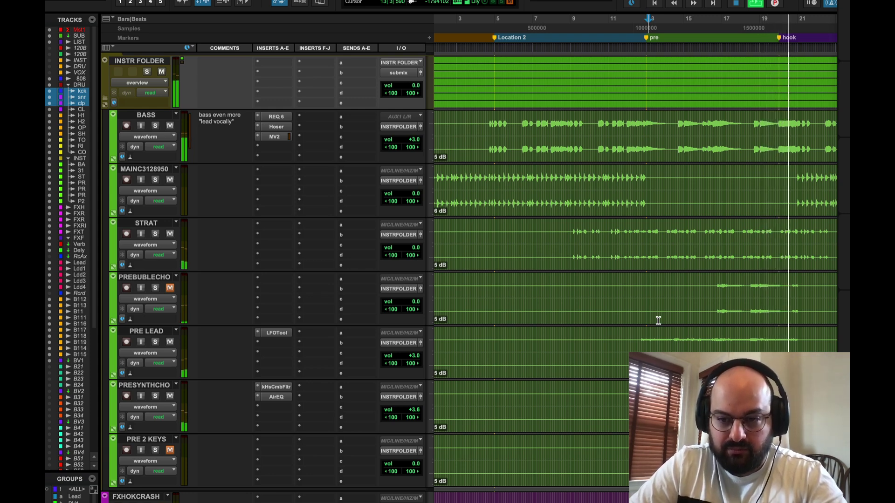
pyautogui.press('space')
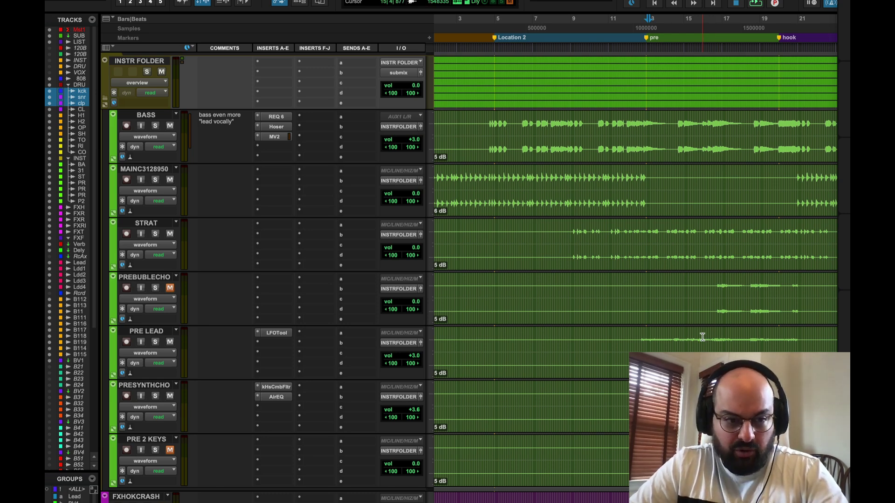
# - Unmute the PREBUBLECHO track and play the mix from the start of its audio, just before bar 17
pyautogui.click(717, 305)
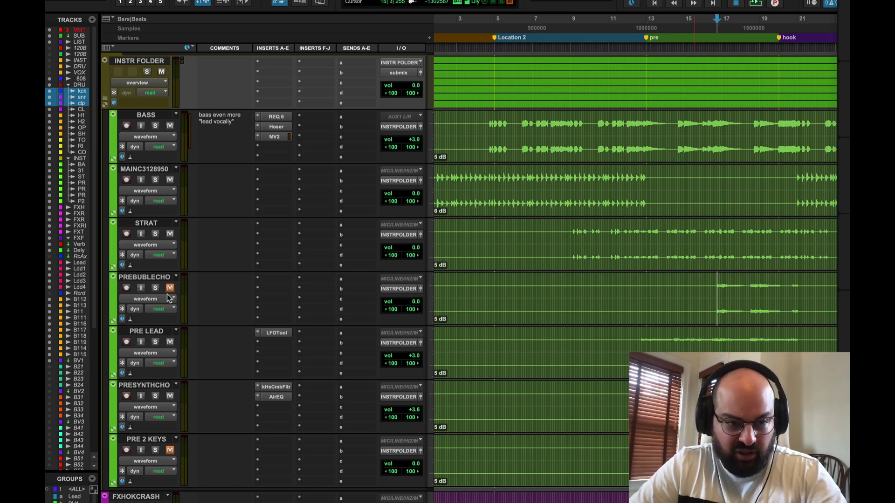
pyautogui.press('space')
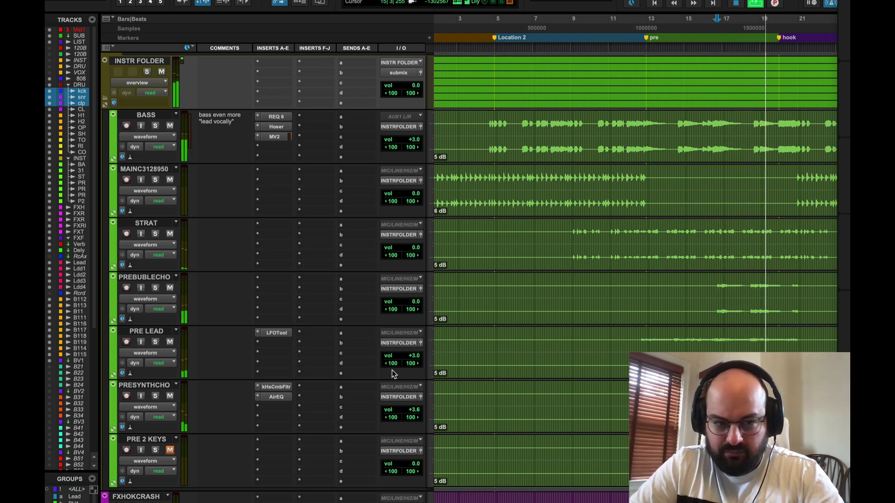
pyautogui.press('space')
# - Solo PREBUBLECHO, audition its phrase and place the playback cursor back at the start of its audio
pyautogui.click(158, 288)
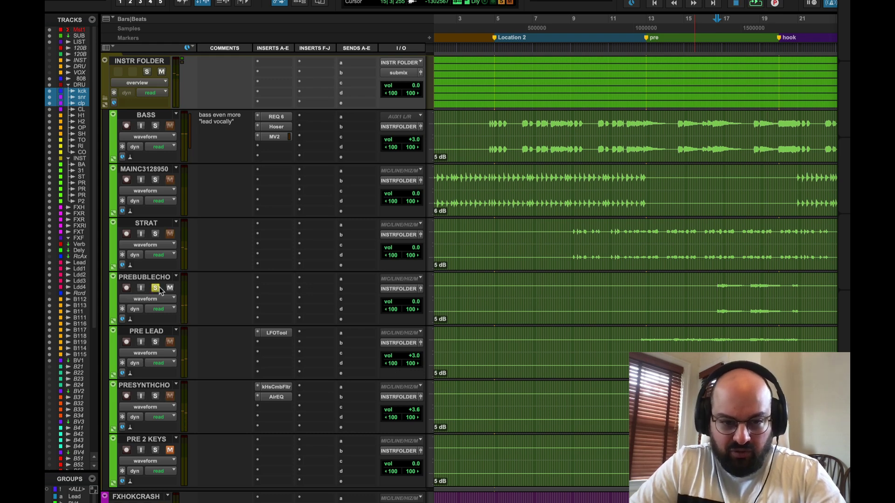
pyautogui.press('space')
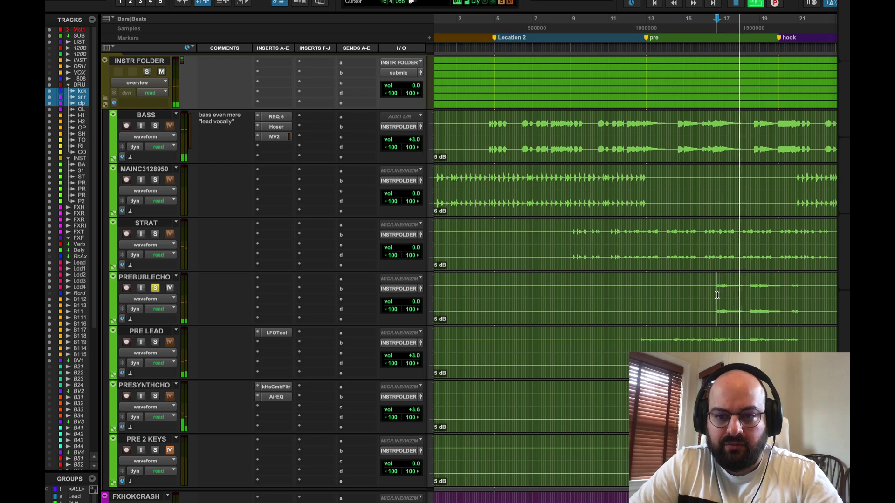
pyautogui.press('space')
pyautogui.moveTo(717, 295); pyautogui.dragTo(792, 305)
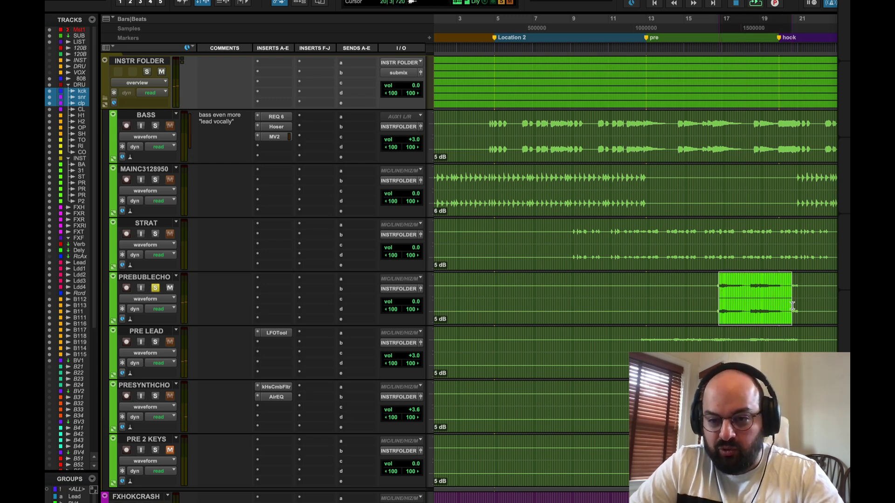
pyautogui.click(708, 297)
pyautogui.click(214, 275)
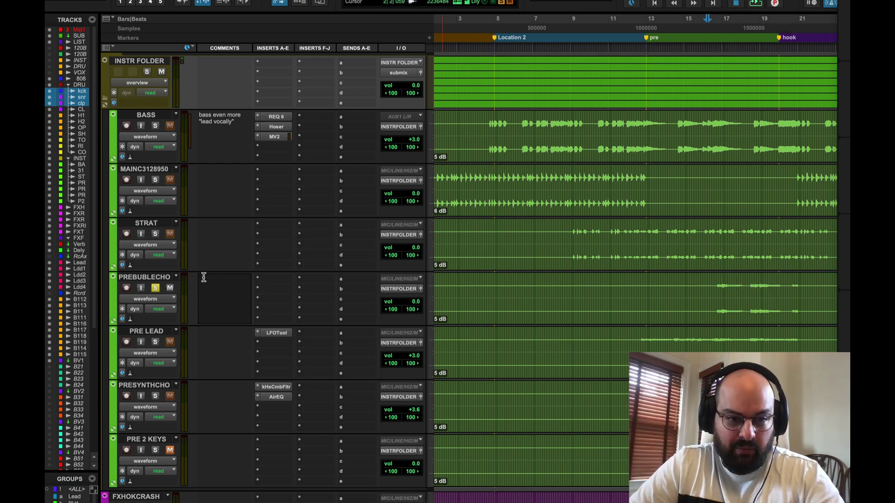
pyautogui.click(727, 296)
pyautogui.click(717, 295)
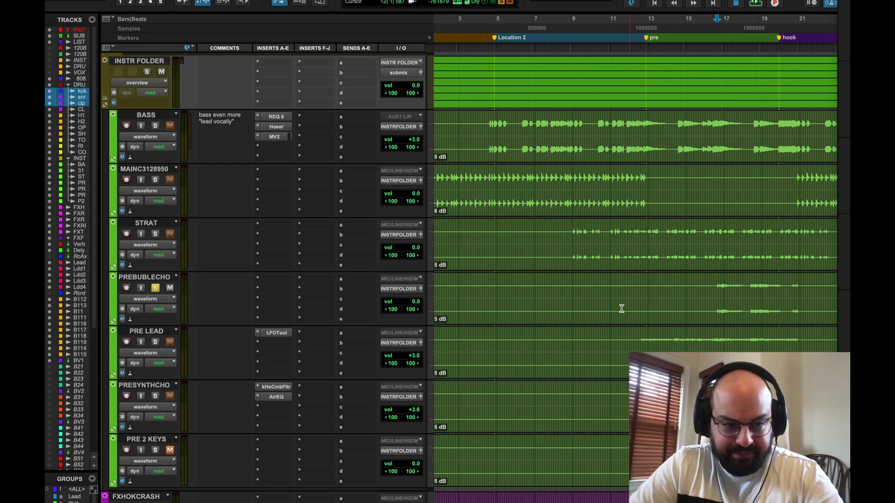
# - Open VSX on the Master 1 track and switch its monitoring to the Wireless version of the SA-PODS headphones
pyautogui.scroll(15, 623, 307)
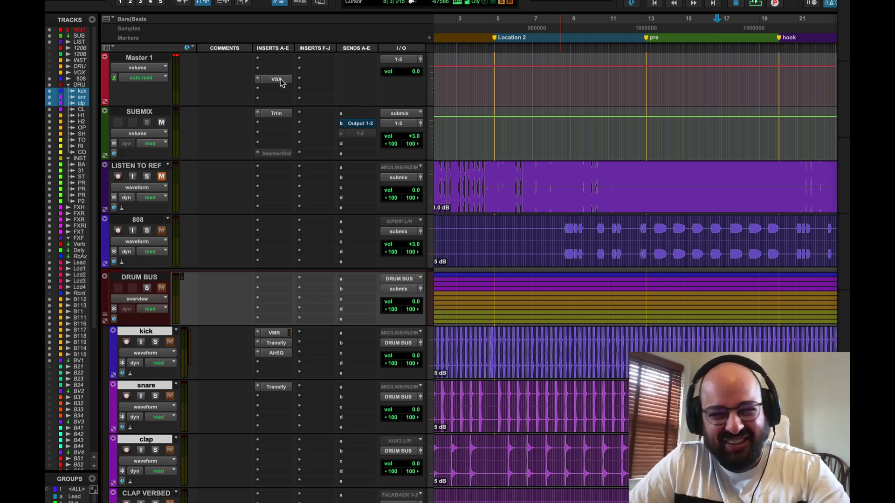
pyautogui.scroll(-15, 518, 306)
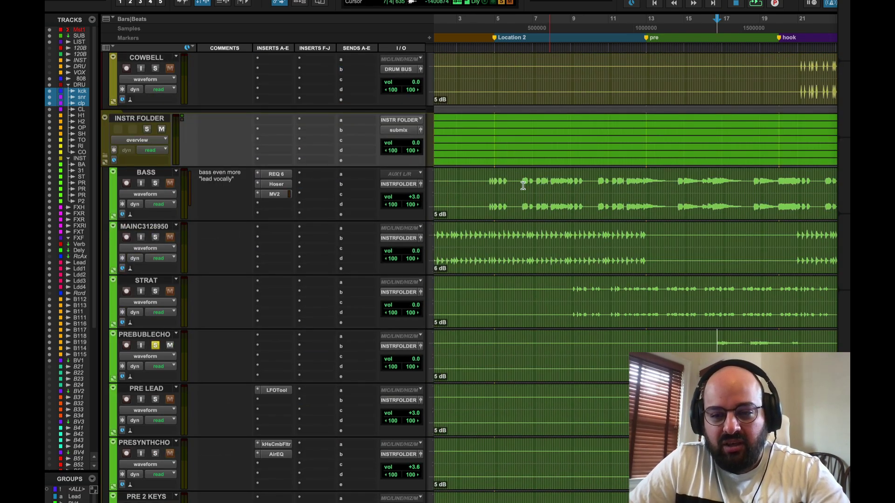
pyautogui.scroll(15, 515, 181)
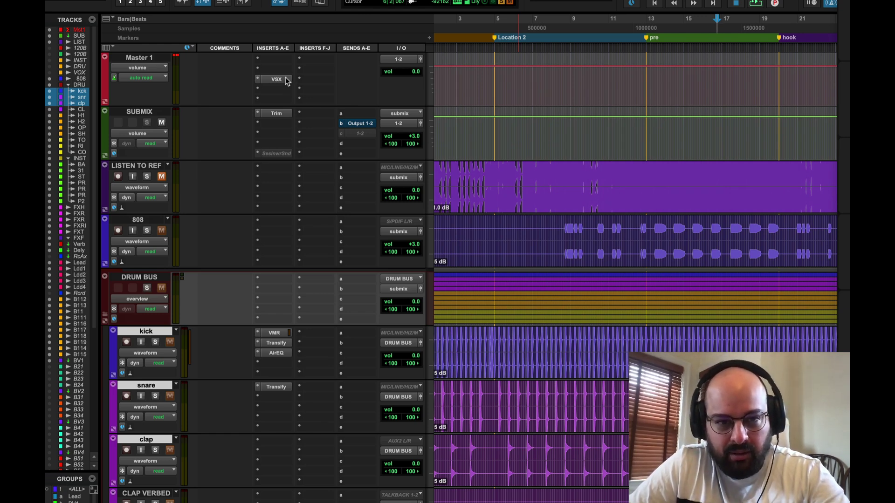
pyautogui.click(276, 80)
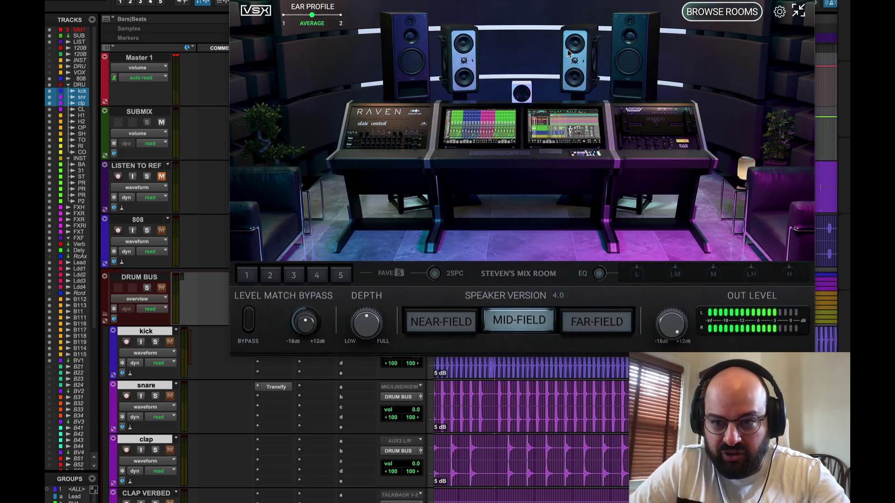
pyautogui.click(720, 10)
pyautogui.hscroll(15, 555, 120)
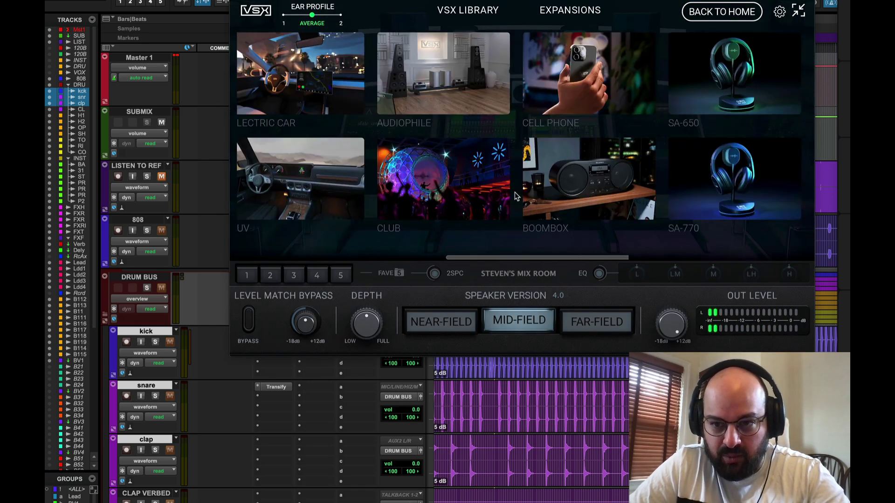
pyautogui.hscroll(-3, 515, 192)
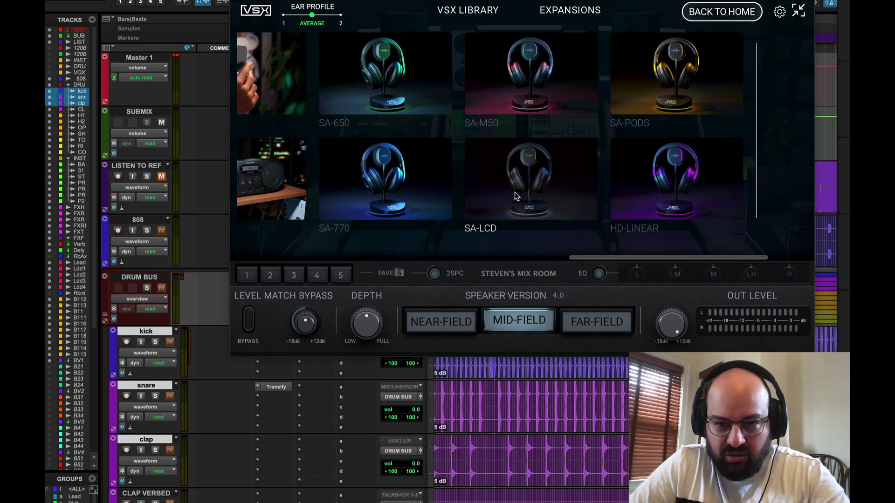
pyautogui.hscroll(1, 514, 192)
pyautogui.click(686, 83)
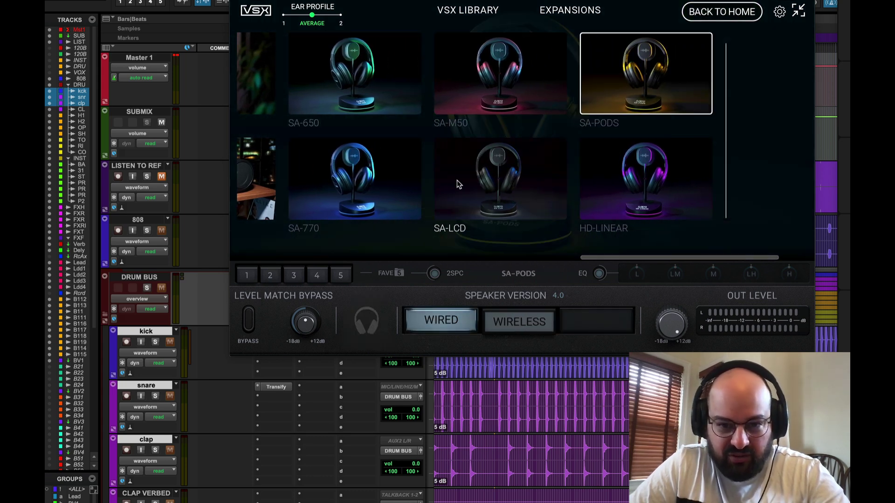
pyautogui.click(526, 331)
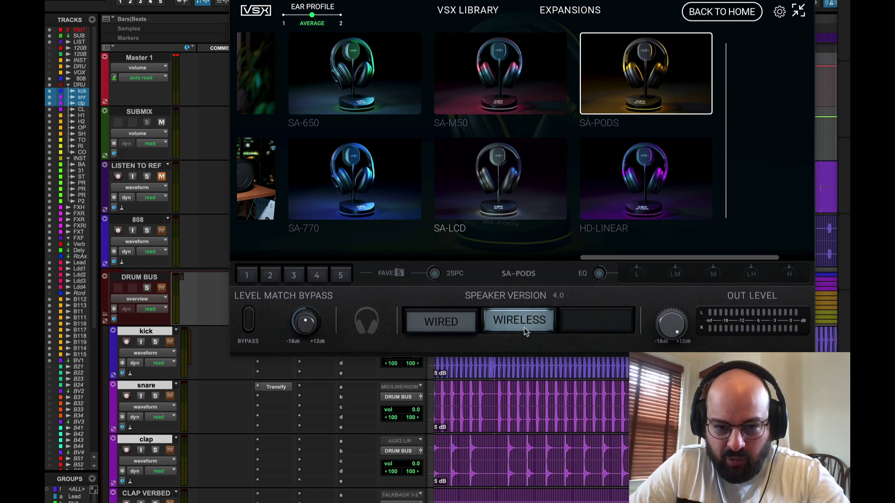
# - Move the VSX window clear of the instrument tracks and play the pre section through SA-PODS
pyautogui.moveTo(326, 1); pyautogui.dragTo(139, 12)
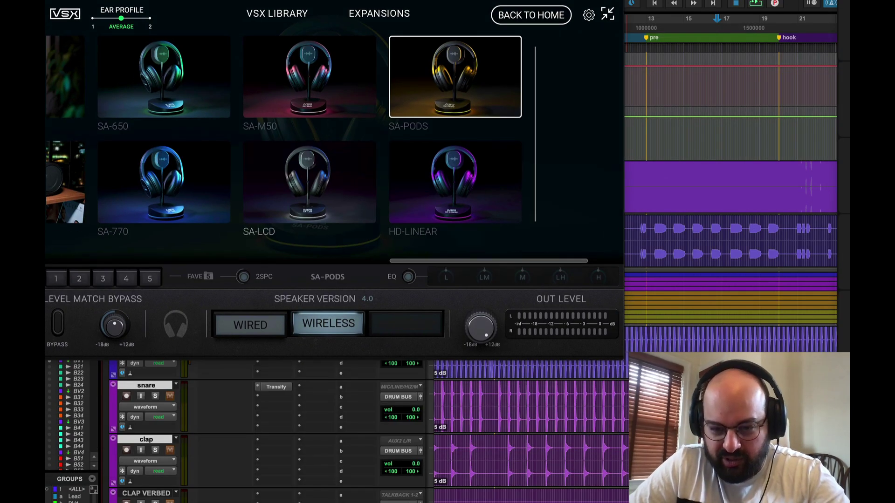
pyautogui.scroll(-10, 691, 253)
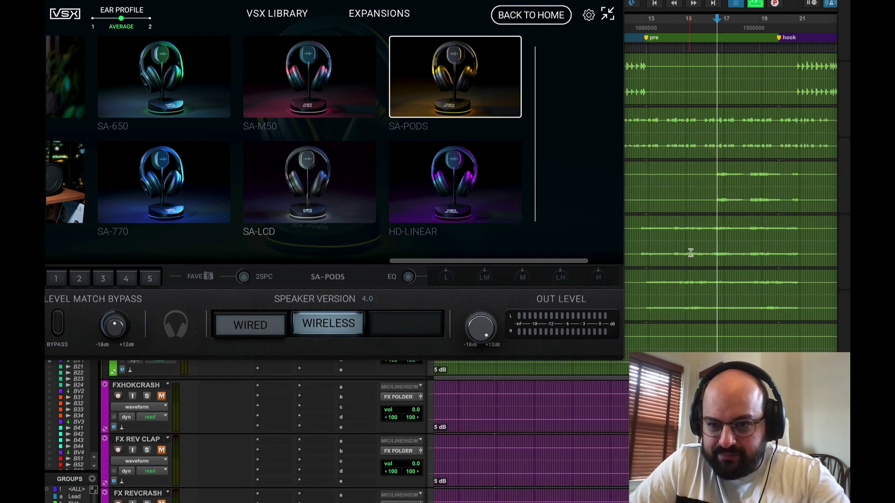
pyautogui.press('space')
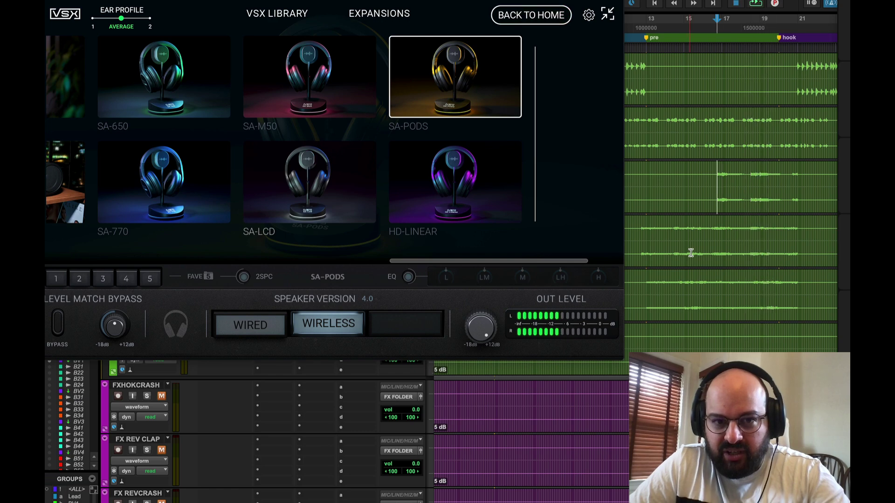
pyautogui.moveTo(321, 0); pyautogui.dragTo(521, 32)
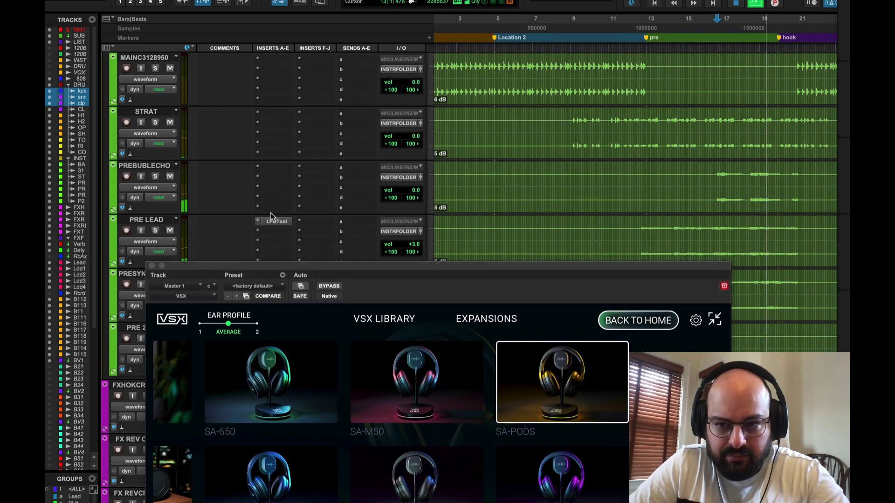
# - Raise the PREBUBLECHO track's volume to +2.4 dB and play the mix to check its level
pyautogui.press('space')
pyautogui.moveTo(394, 191); pyautogui.dragTo(394, 189)
pyautogui.press('space')
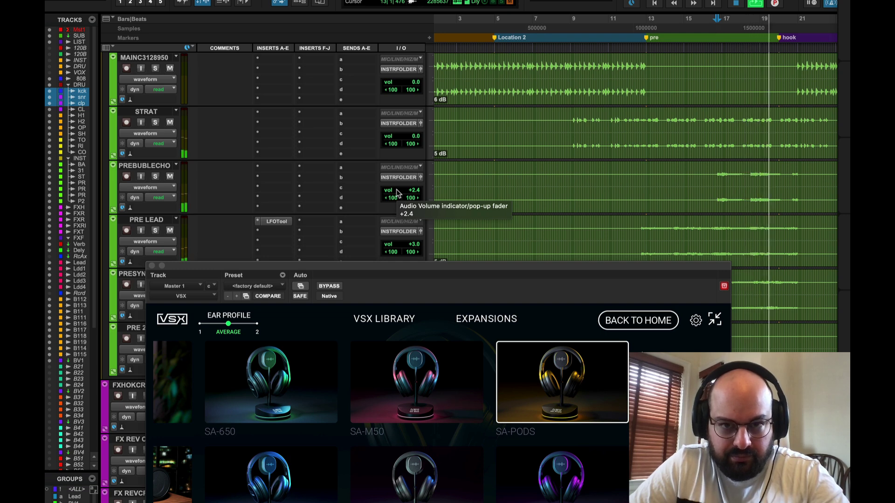
pyautogui.press('space')
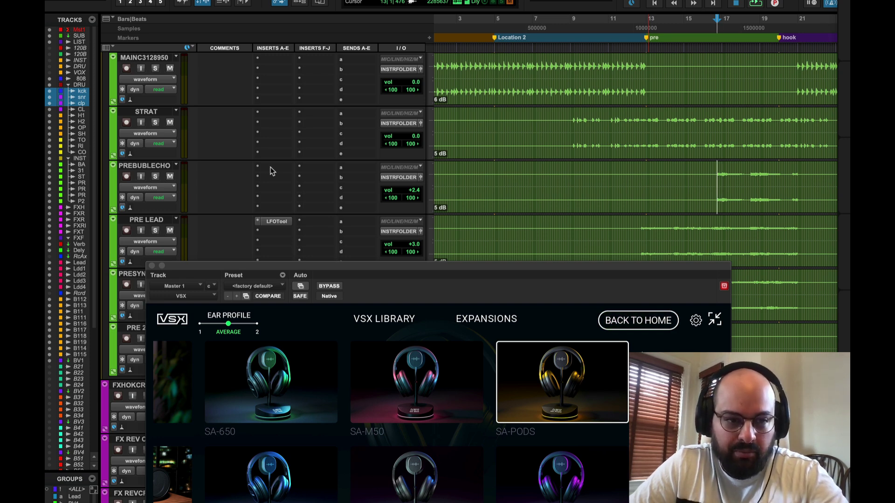
# - Insert Eiosis AirEQ Premium in the first insert slot of PREBUBLECHO and turn off its analyzer
pyautogui.click(272, 172)
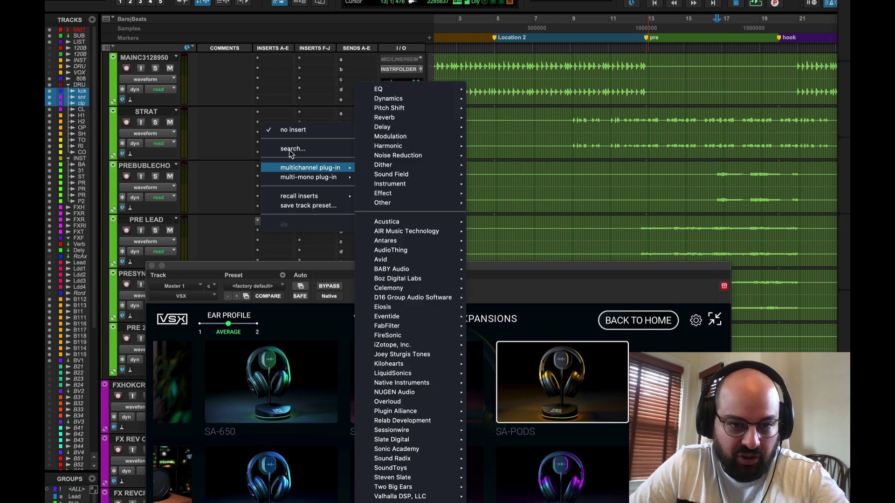
pyautogui.click(293, 152)
pyautogui.click(293, 152)
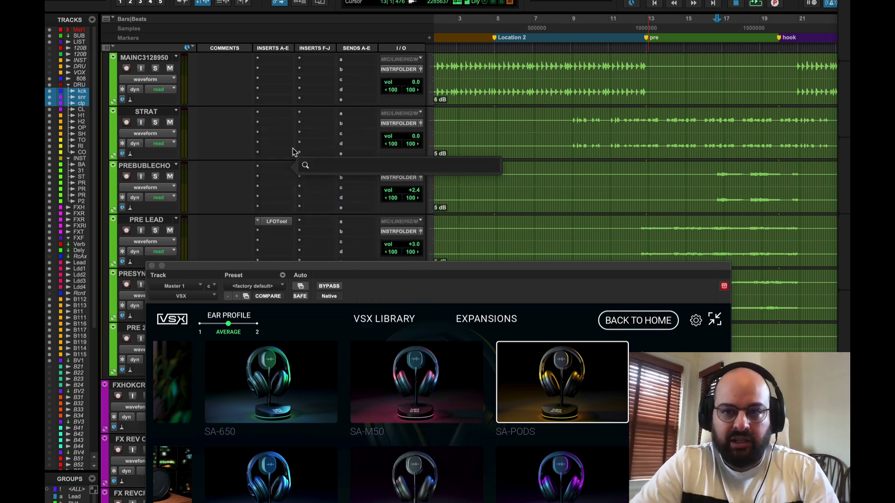
pyautogui.write('eios')
pyautogui.press('Escape')
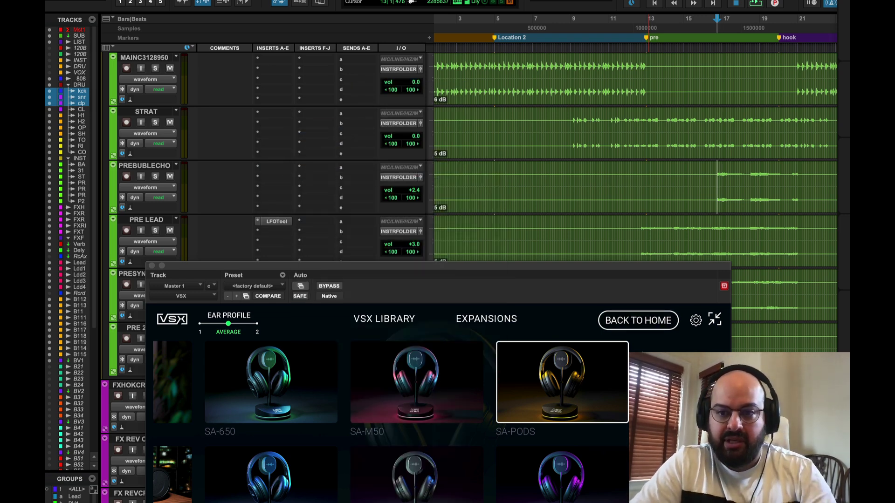
pyautogui.moveTo(424, 274); pyautogui.dragTo(414, 51)
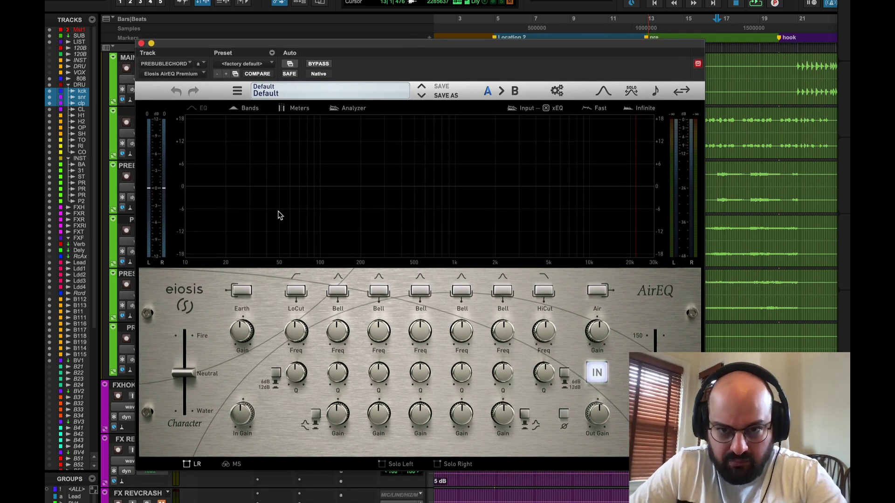
pyautogui.click(345, 109)
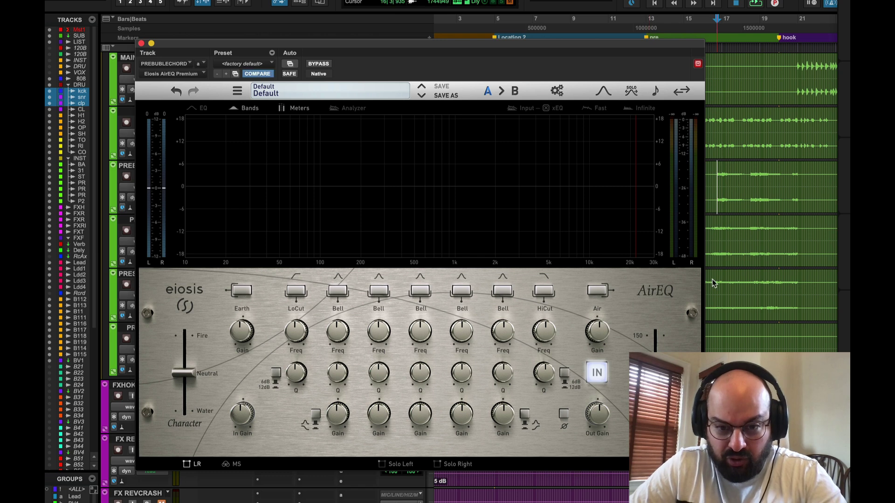
# - Enable AirEQ's middle bell band around 450 Hz, adjust its Q and cut it by about 3 dB during playback
pyautogui.press('space')
pyautogui.click(420, 291)
pyautogui.moveTo(419, 414); pyautogui.dragTo(420, 405)
pyautogui.moveTo(420, 372)
pyautogui.mouseDown()
pyautogui.moveTo(421, 351)
pyautogui.moveTo(415, 368)
pyautogui.mouseUp()
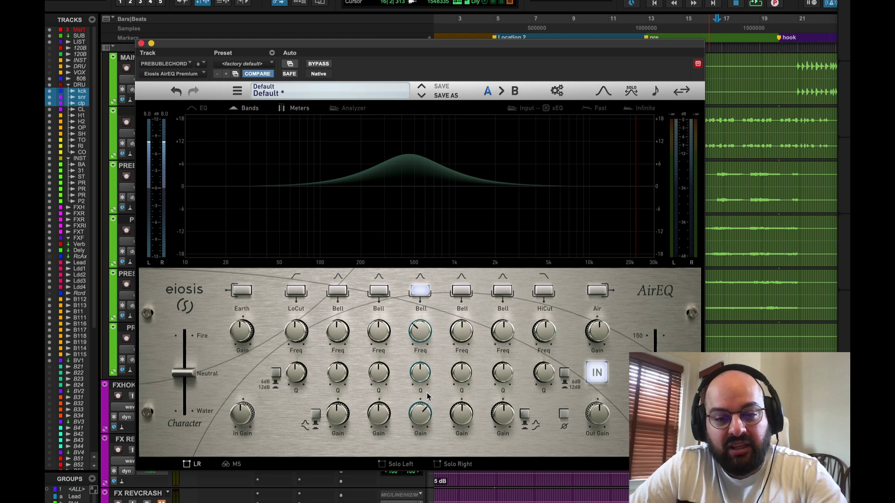
pyautogui.moveTo(420, 410); pyautogui.dragTo(421, 477)
pyautogui.press('space')
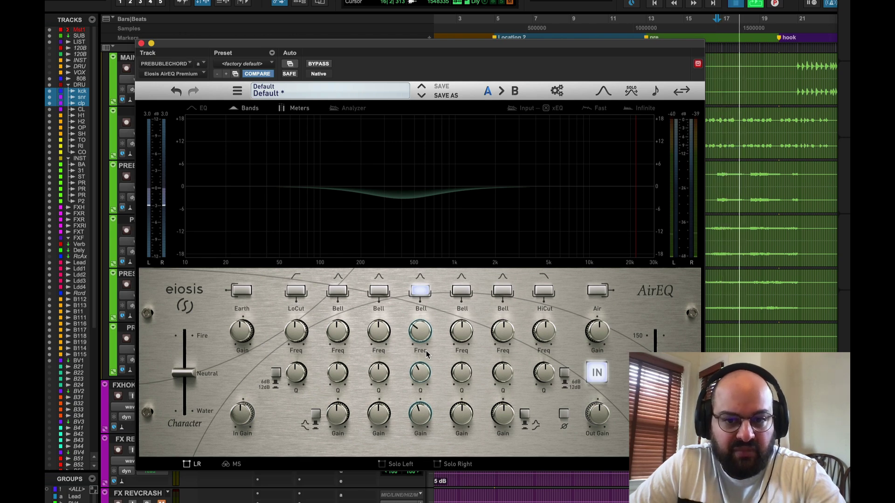
pyautogui.press('space')
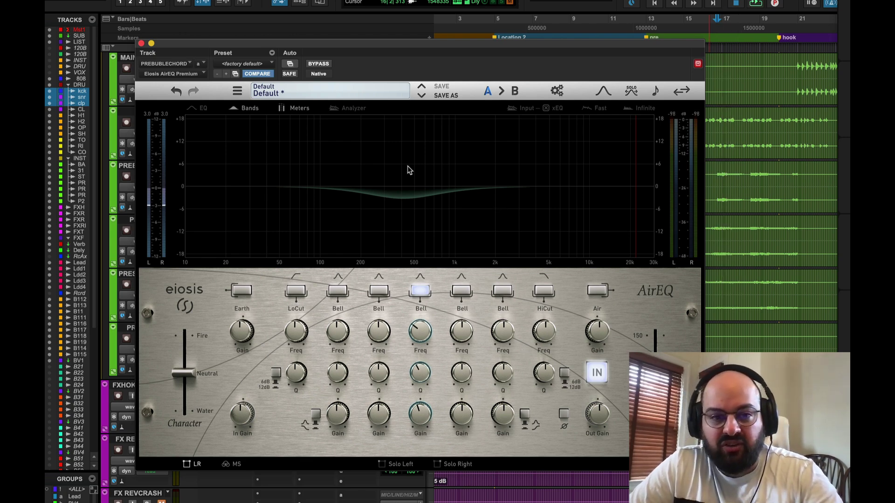
pyautogui.click(142, 44)
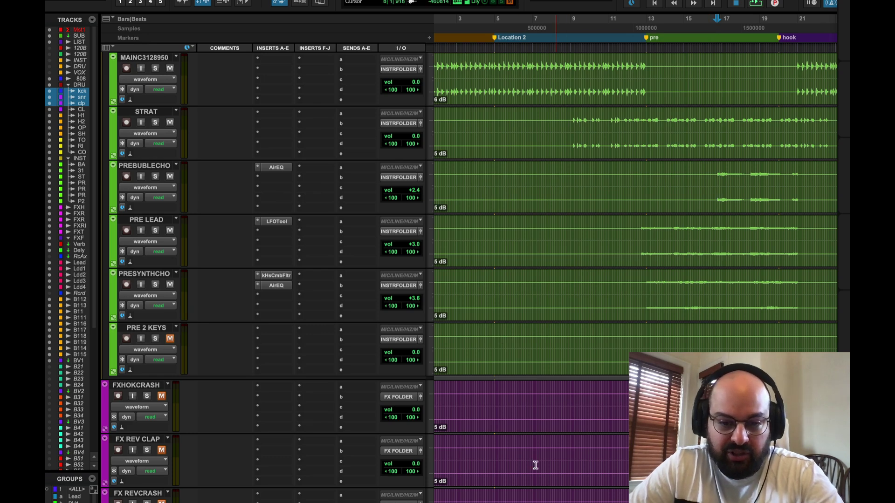
# - Bring up the meeting chat to read its messages, and return to the session
pyautogui.press('super+shift+h')
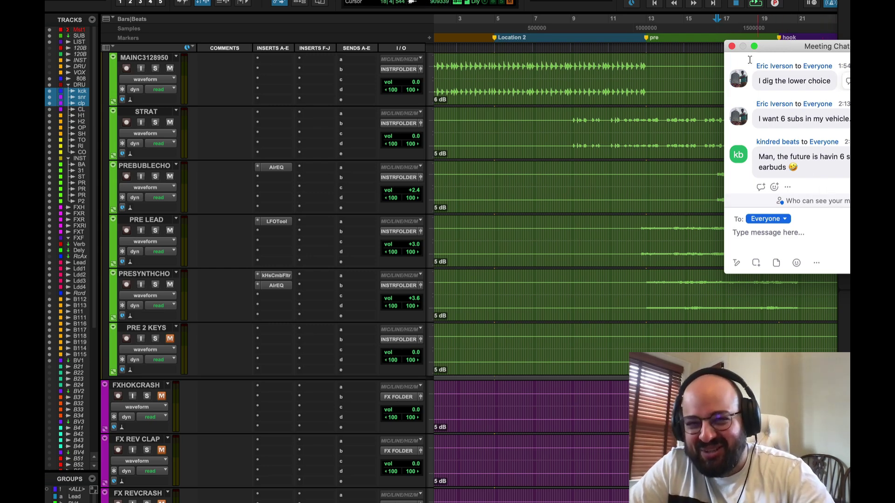
pyautogui.click(614, 172)
# - Switch VSX on the Master 1 track to the Cell Phone model and close the plug-in
pyautogui.scroll(20, 565, 210)
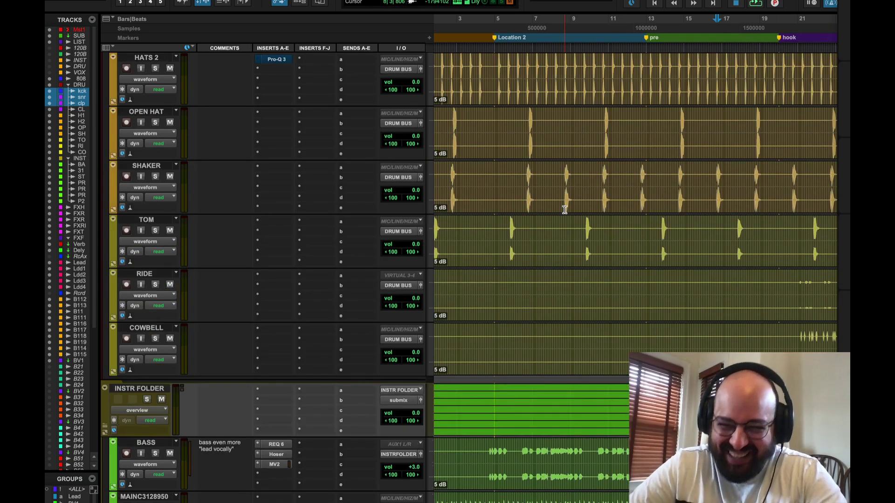
pyautogui.hscroll(-2, 564, 210)
pyautogui.scroll(-5, 564, 209)
pyautogui.scroll(5, 564, 210)
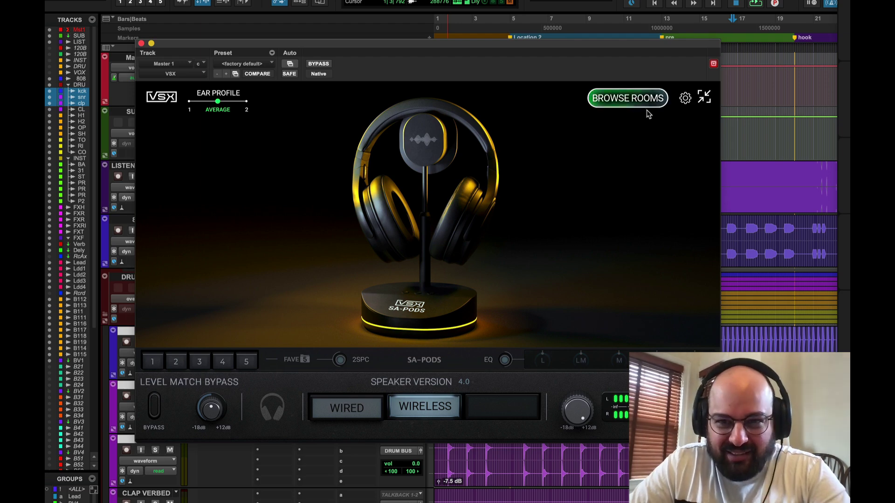
pyautogui.click(646, 107)
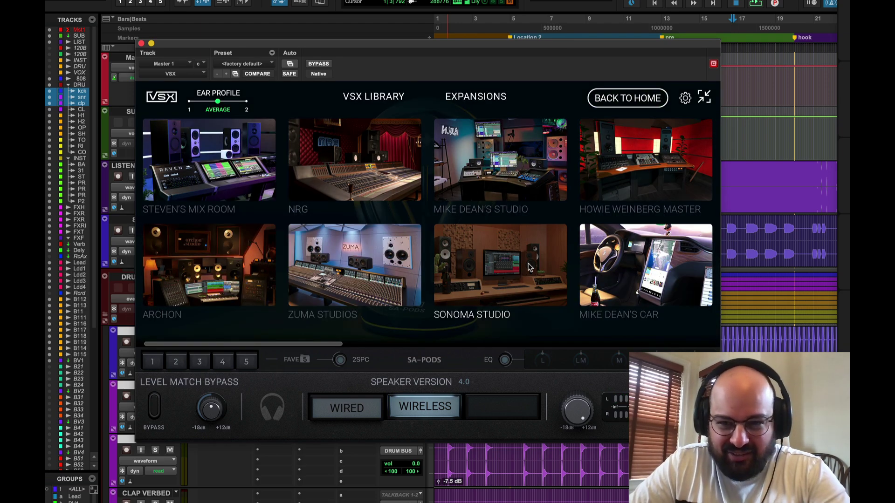
pyautogui.hscroll(10, 617, 228)
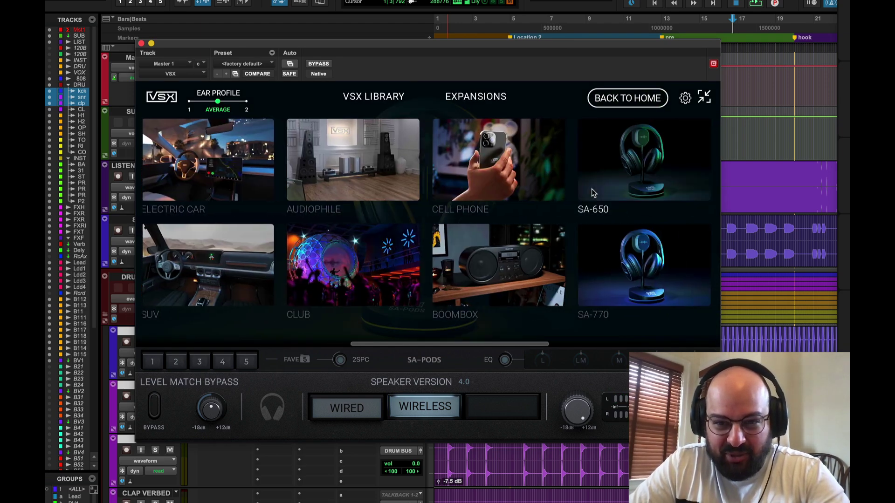
pyautogui.click(462, 179)
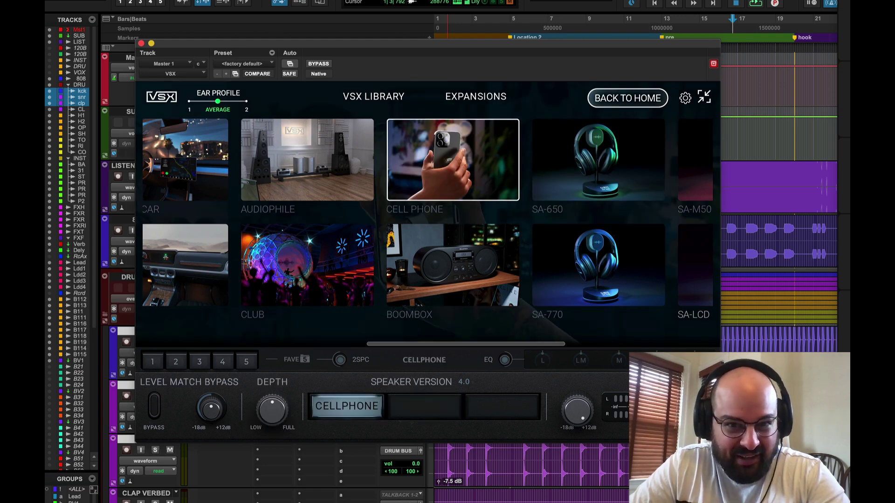
pyautogui.click(141, 43)
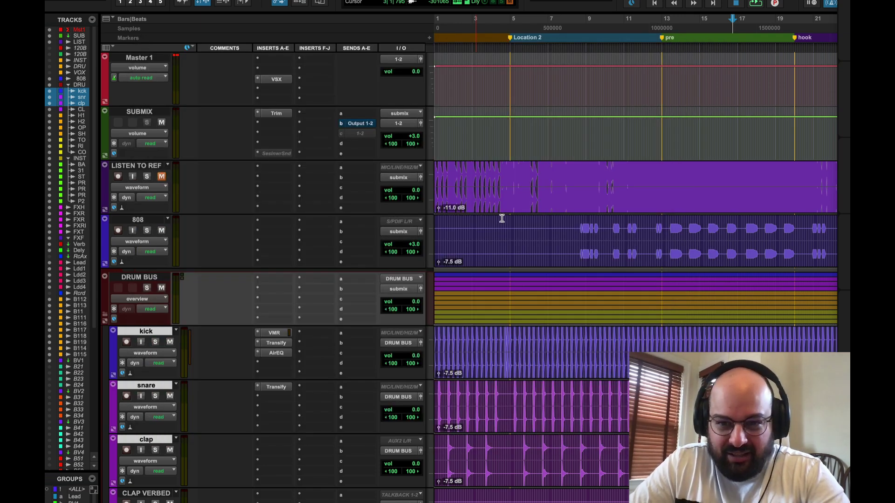
# - Solo PREBUBLECHO, audition its phrase through the Cell Phone model and unsolo it
pyautogui.scroll(-15, 650, 260)
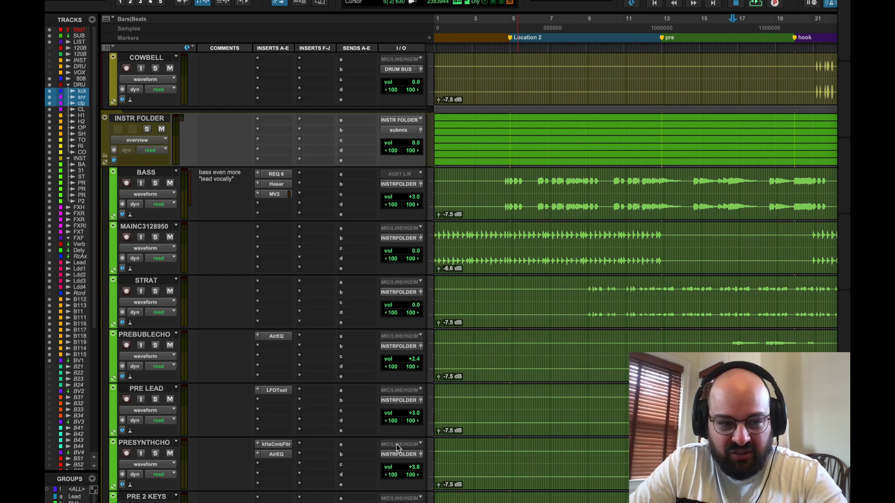
pyautogui.click(154, 345)
pyautogui.press('space')
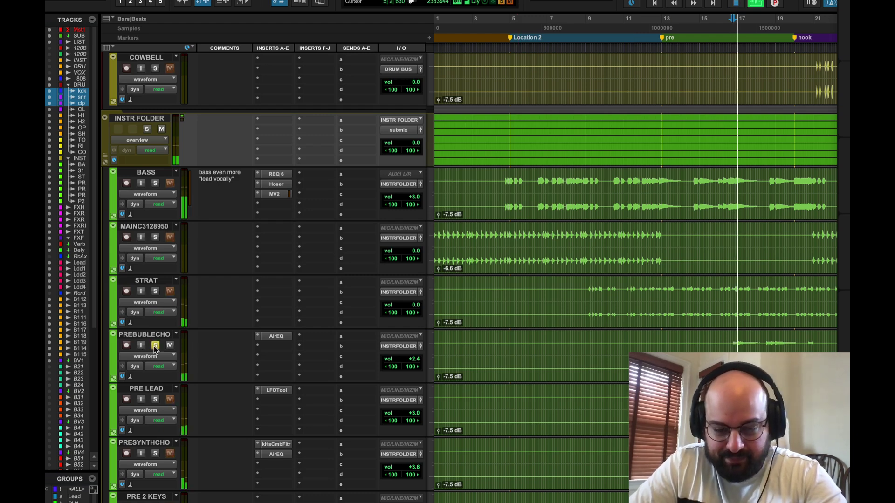
pyautogui.press('space')
pyautogui.click(155, 346)
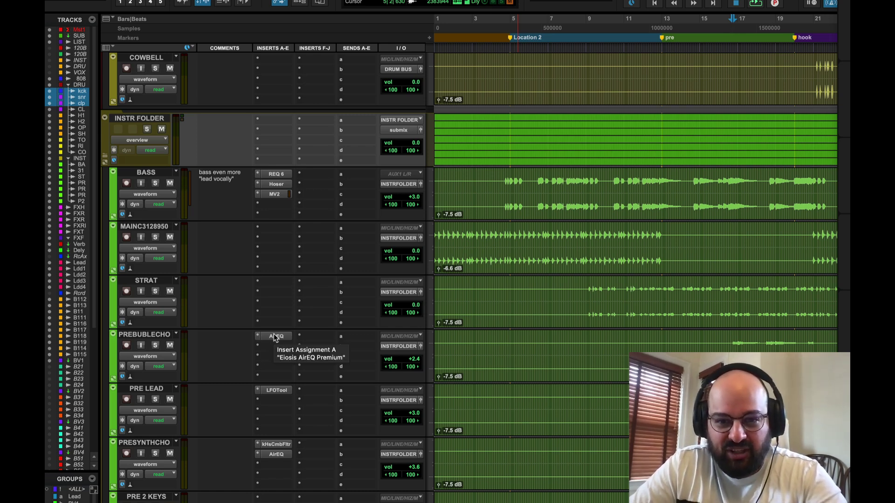
# - Play the full mix from the start of the PREBUBLECHO phrase, select about bars 18 to 20 on that track and reopen its AirEQ
pyautogui.press('space')
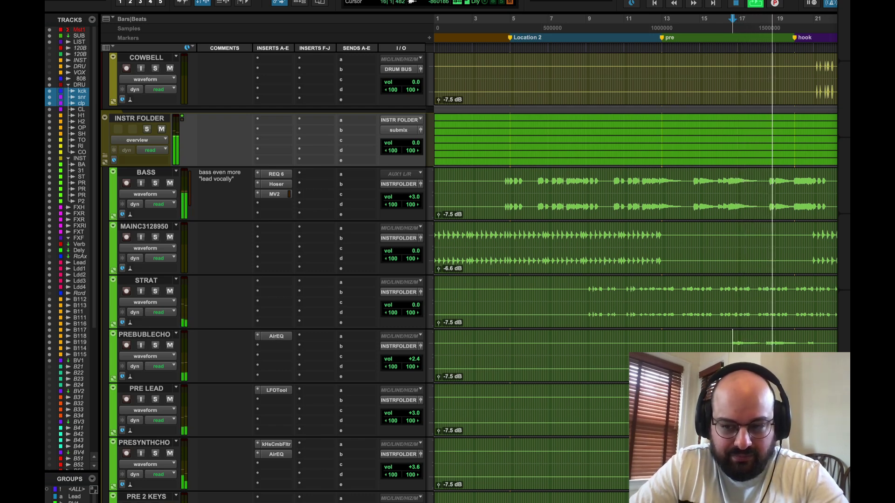
pyautogui.press('space')
pyautogui.moveTo(764, 348); pyautogui.dragTo(797, 348)
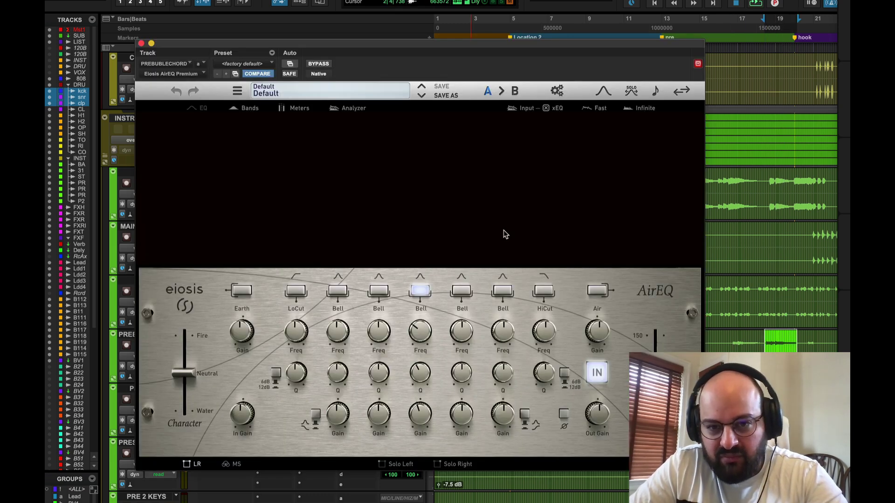
# - Add a second bell boost to PREBUBLECHO's AirEQ at 3.26 kHz with a Q of 0.57 and about 9 dB gain
pyautogui.press('ctrl+alt+super+w')
pyautogui.moveTo(459, 419); pyautogui.dragTo(459, 413)
pyautogui.moveTo(463, 334); pyautogui.dragTo(482, 330)
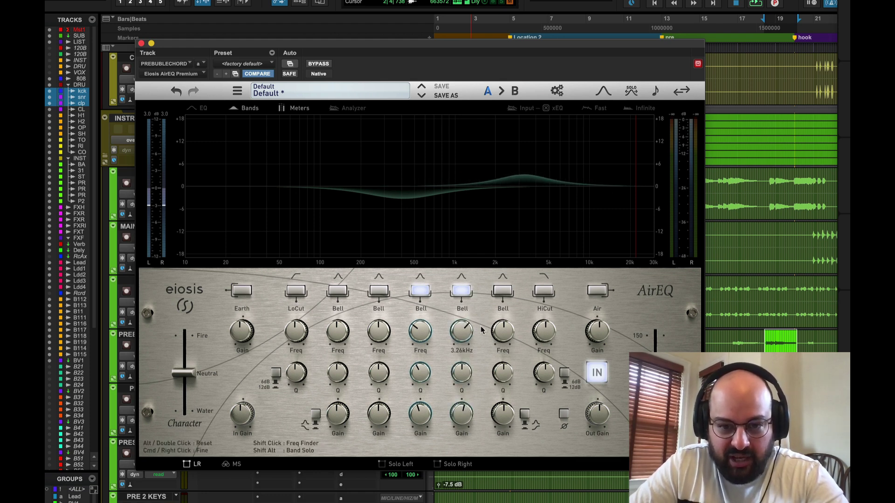
pyautogui.moveTo(459, 376)
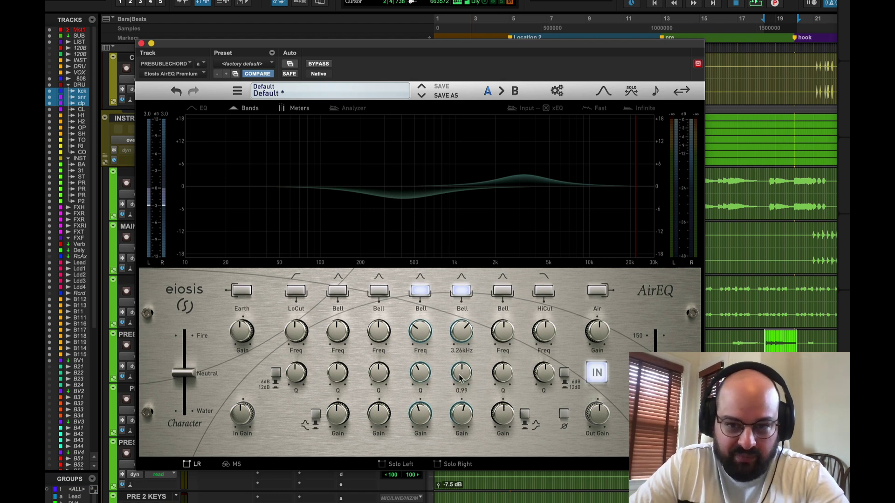
pyautogui.moveTo(459, 375); pyautogui.dragTo(460, 392)
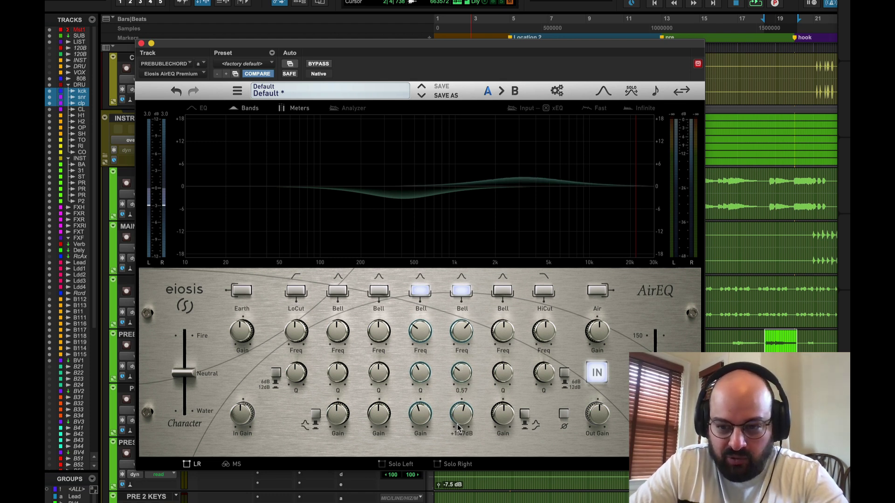
pyautogui.moveTo(458, 429); pyautogui.dragTo(469, 362)
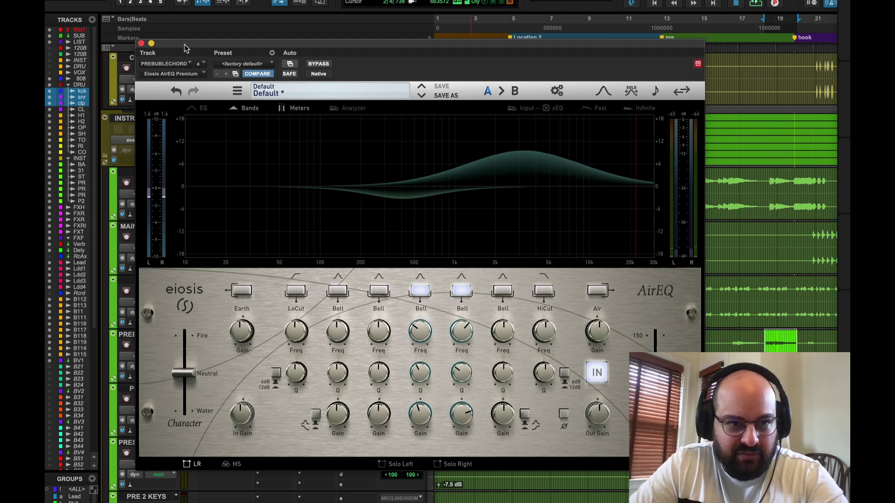
# - With PREBUBLECHO soloed, sweep the boost's frequency, settle it near 1.7 kHz with +2.68 dB gain, and unsolo the track
pyautogui.moveTo(184, 48); pyautogui.dragTo(321, 17)
pyautogui.click(156, 345)
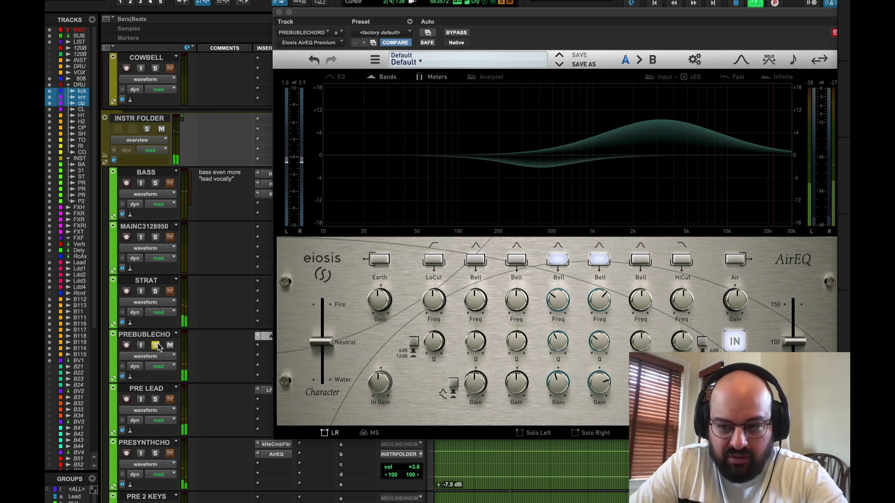
pyautogui.moveTo(602, 317)
pyautogui.mouseDown()
pyautogui.moveTo(613, 285)
pyautogui.moveTo(599, 314)
pyautogui.mouseUp()
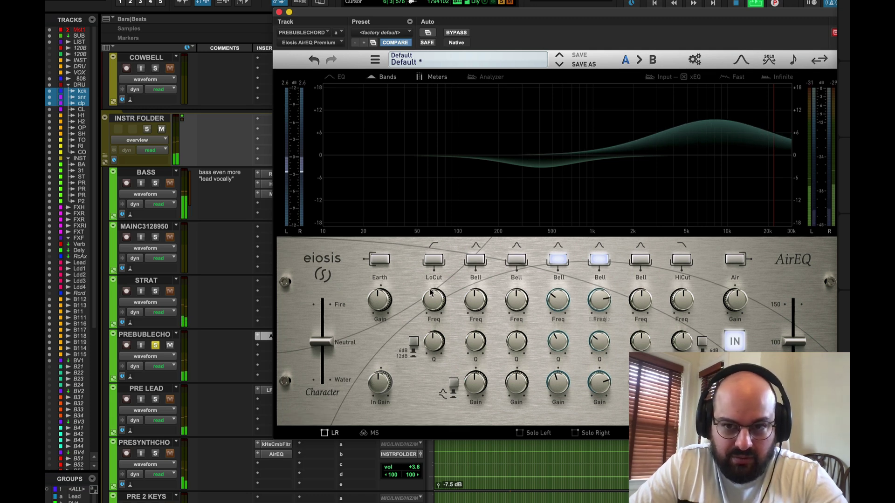
pyautogui.moveTo(602, 298); pyautogui.dragTo(597, 353)
pyautogui.moveTo(600, 391)
pyautogui.moveTo(600, 391); pyautogui.dragTo(599, 438)
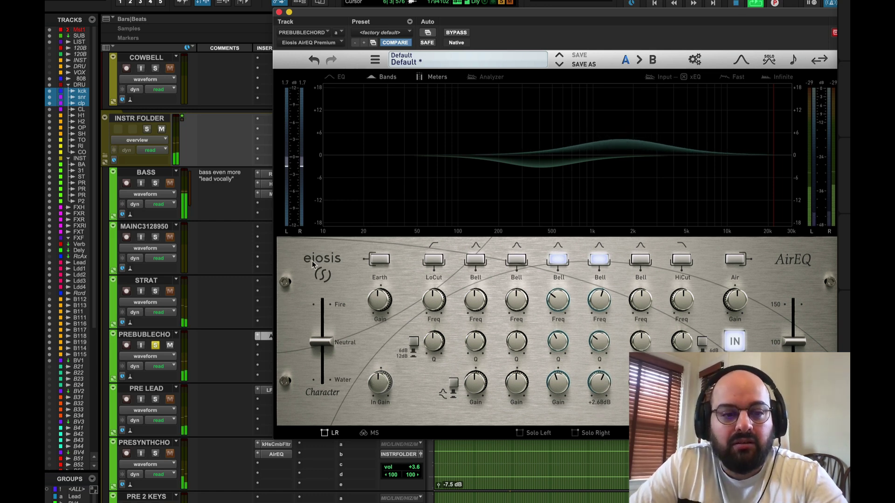
pyautogui.click(155, 346)
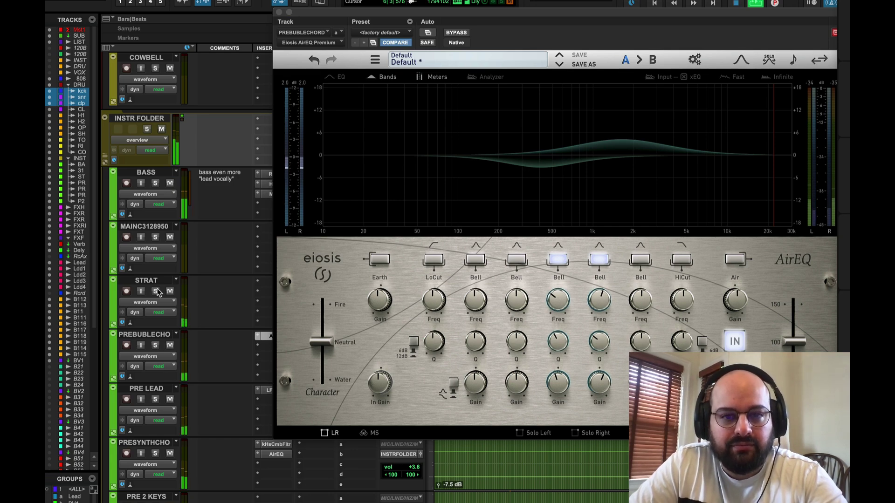
# - Close the EQ, raise PREBUBLECHO's volume to +4.2 dB and play the mix from the start of its phrase
pyautogui.click(278, 12)
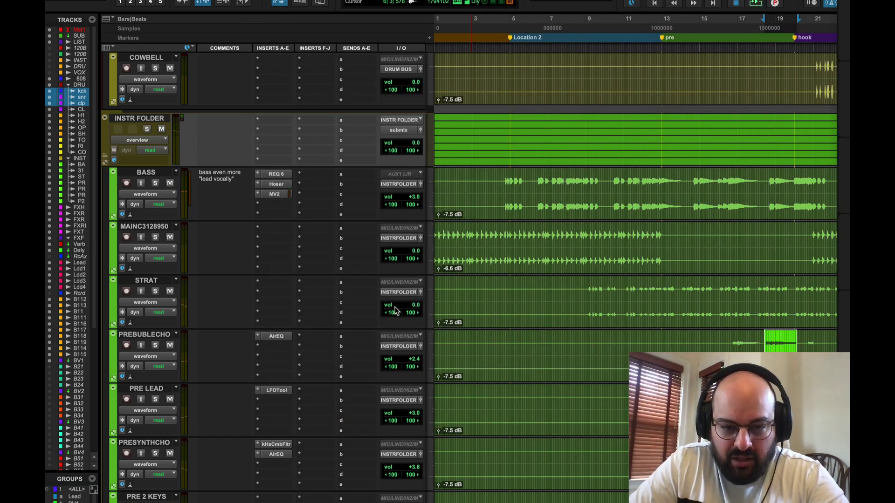
pyautogui.click(413, 359)
pyautogui.moveTo(413, 363); pyautogui.dragTo(413, 359)
pyautogui.click(731, 343)
pyautogui.press('space')
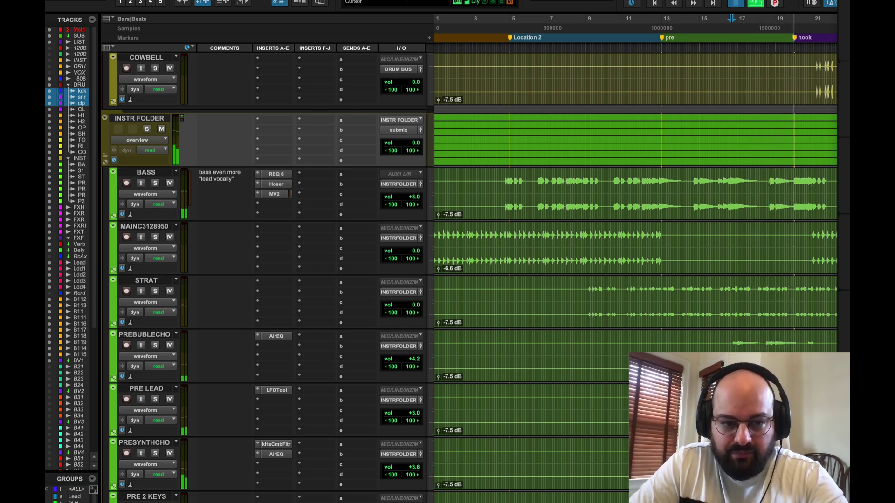
pyautogui.press('space')
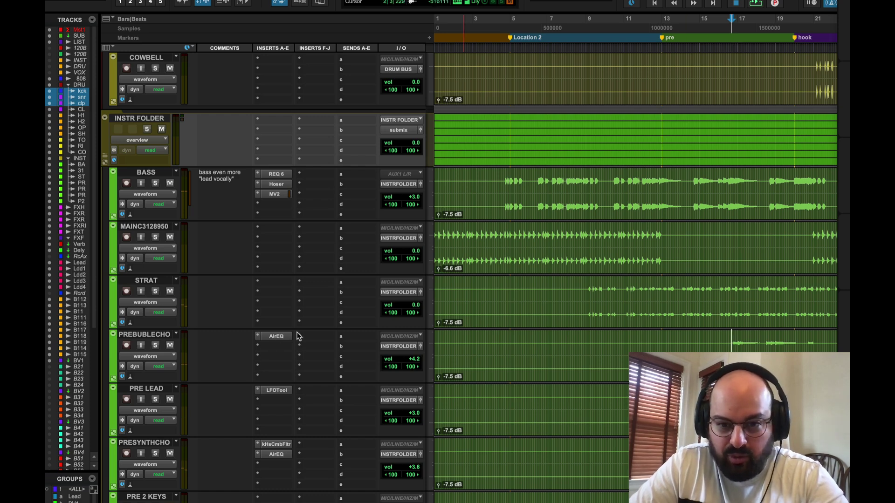
# - Add a gentle high-shelf boost of about 2 dB to PREBUBLECHO's AirEQ, listen to it in the mix and close the plug-in
pyautogui.click(276, 336)
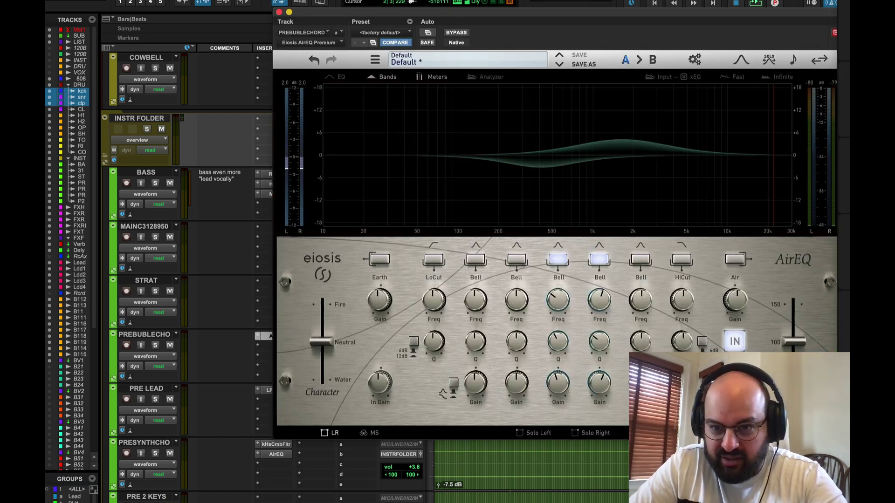
pyautogui.click(640, 260)
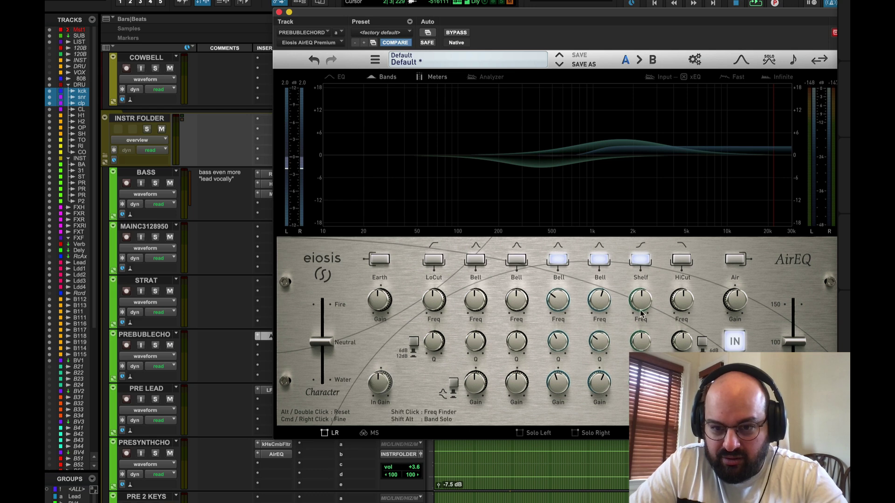
pyautogui.moveTo(651, 280); pyautogui.dragTo(656, 275)
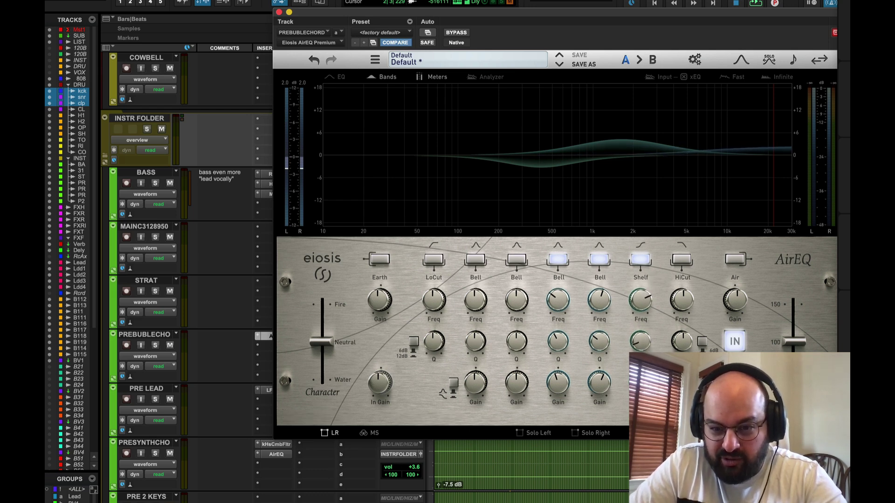
pyautogui.press('space')
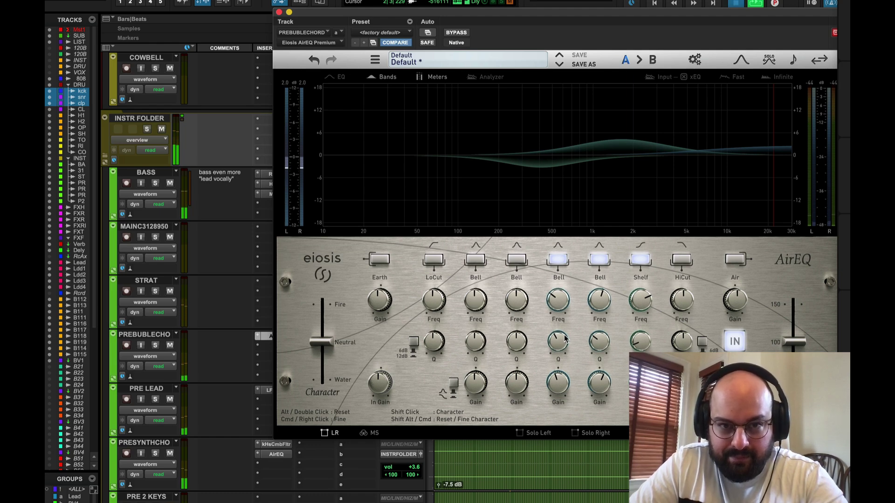
pyautogui.click(278, 12)
# - Play the full mix again from the start of the PREBUBLECHO phrase towards the hook to check the synth balance
pyautogui.scroll(15, 339, 362)
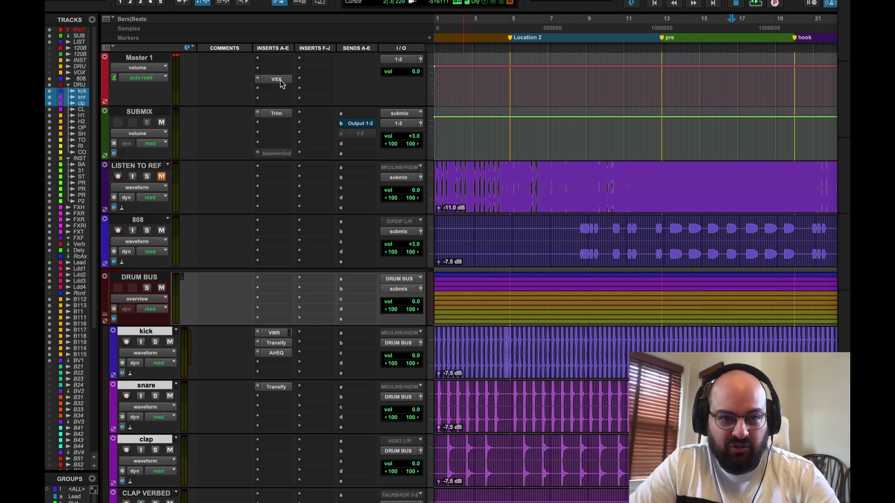
pyautogui.scroll(-20, 662, 302)
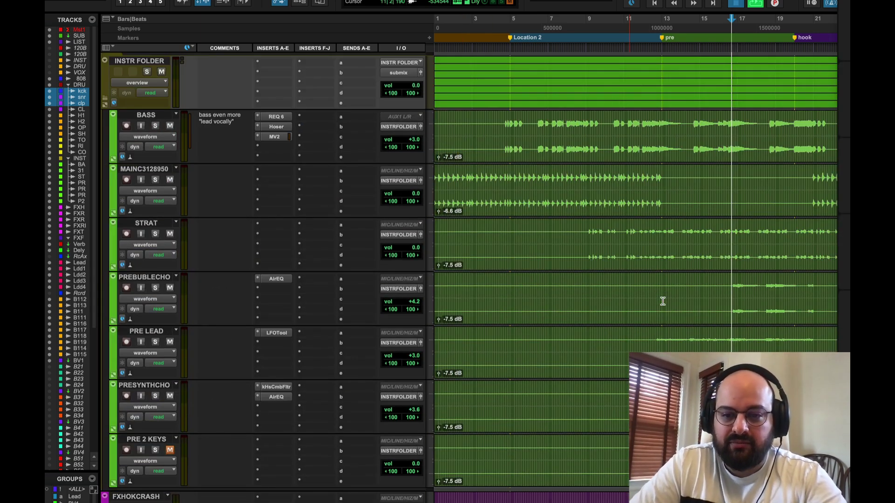
pyautogui.scroll(-2, 663, 301)
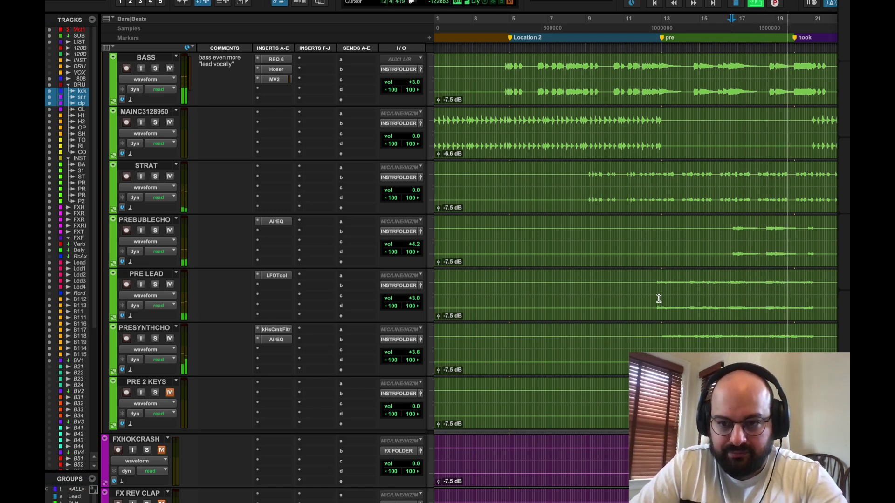
pyautogui.press('space')
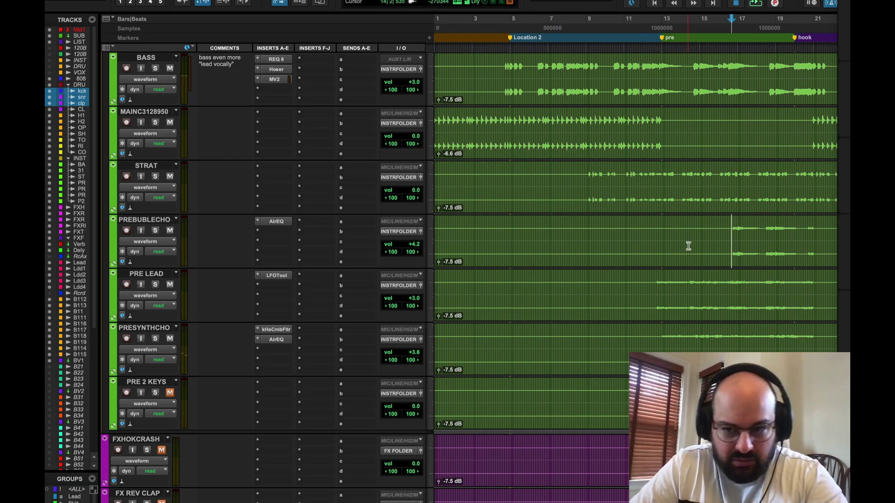
# - Play the mix from just before the pre marker into the hook, dismissing the meeting chat window
pyautogui.click(652, 249)
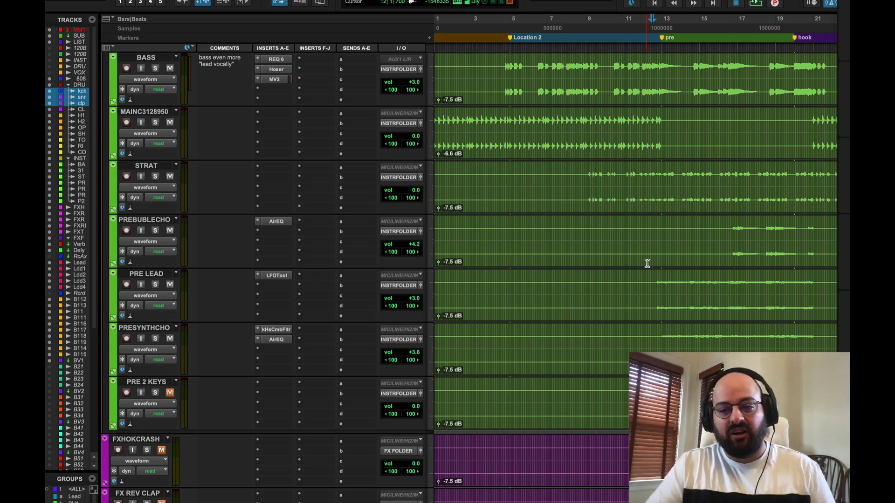
pyautogui.press('space')
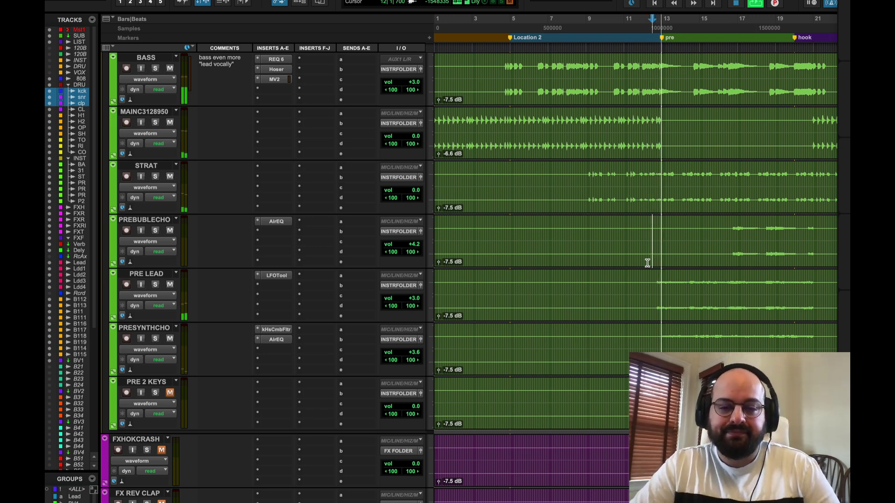
pyautogui.press('super+shift+h')
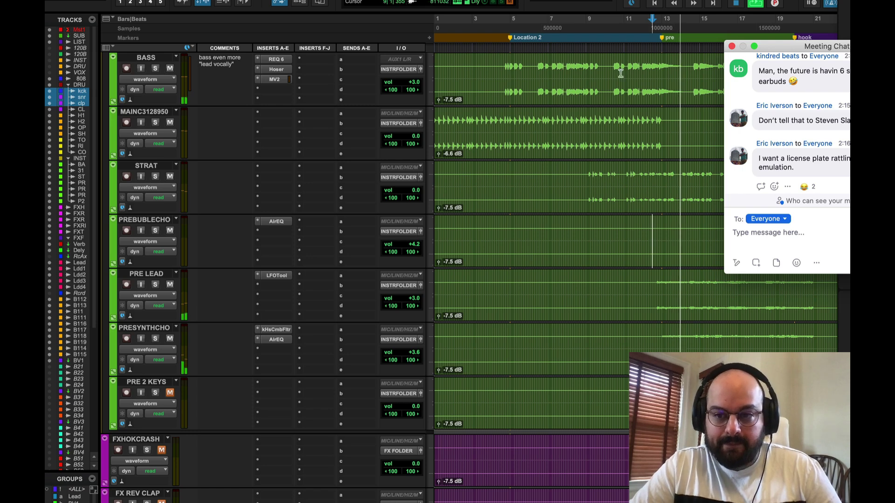
pyautogui.click(732, 46)
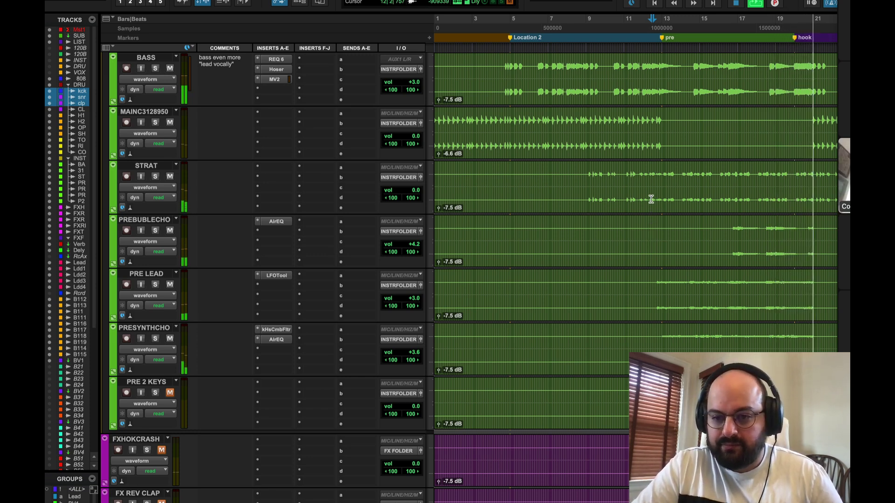
pyautogui.press('space')
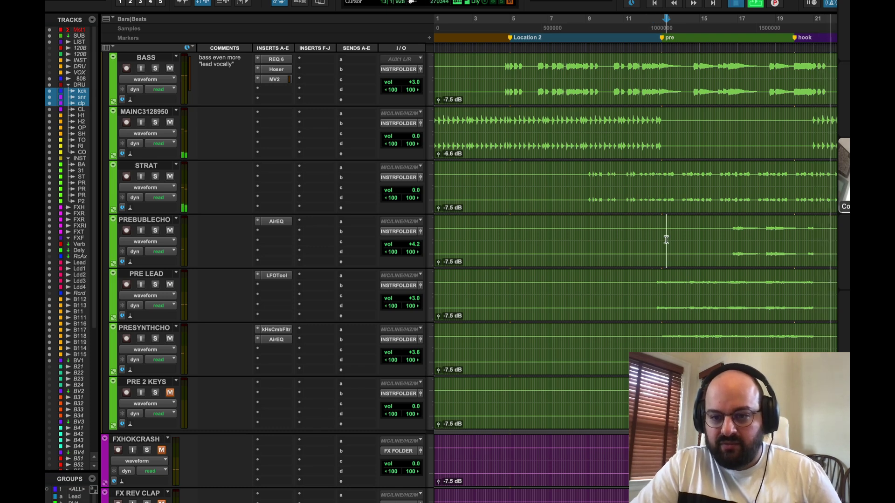
# - Highlight PREBUBLECHO's phrases from about bar 16 to 21 to examine where they lead into the hook
pyautogui.scroll(-2, 689, 234)
pyautogui.hscroll(3, 689, 233)
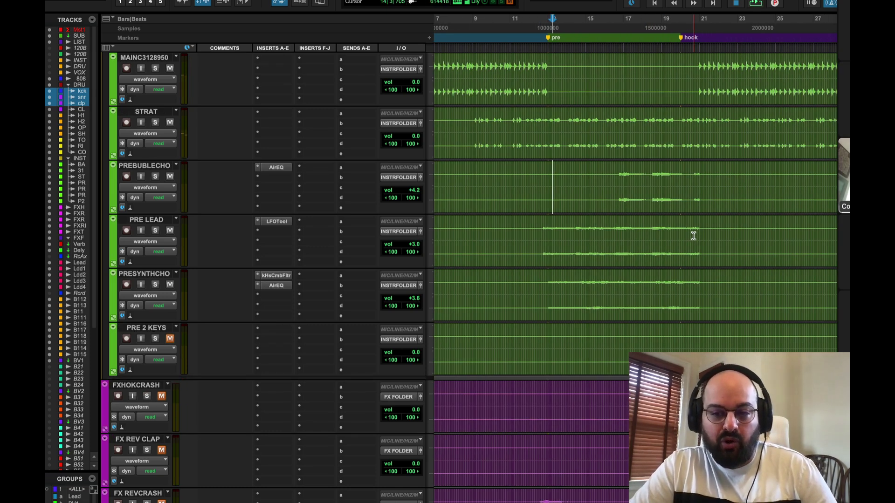
pyautogui.click(617, 189)
pyautogui.moveTo(620, 189); pyautogui.dragTo(703, 187)
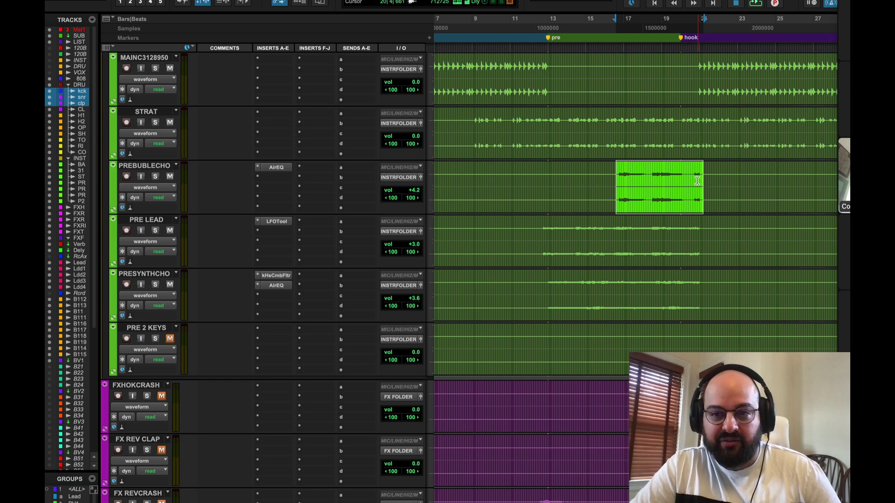
pyautogui.click(690, 182)
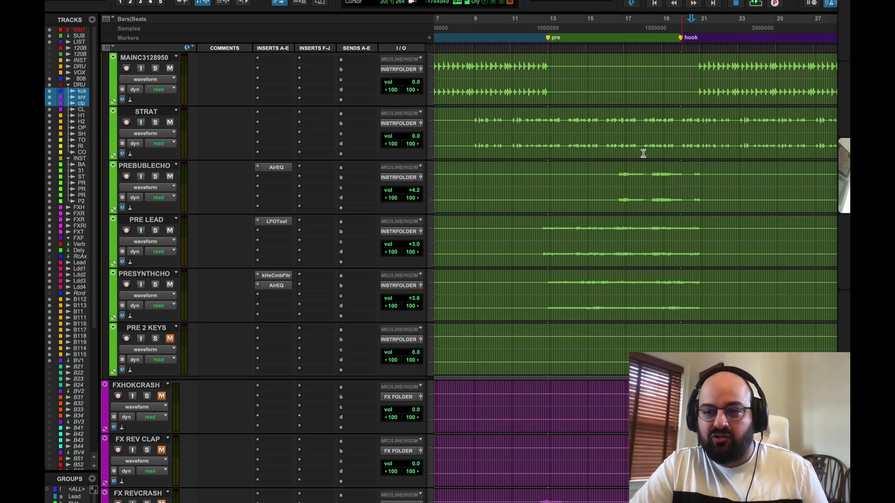
# - Play the full mix from PREBUBLECHO's second phrase at about bar 18 through the transition into the hook
pyautogui.click(659, 186)
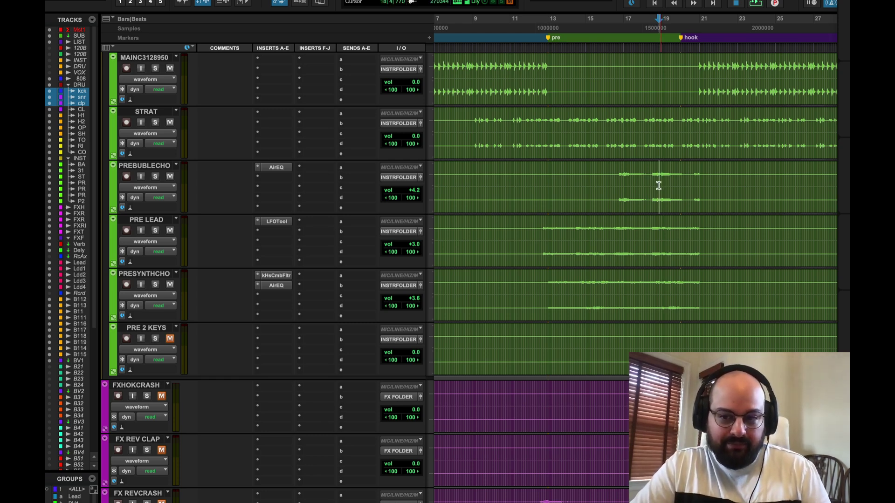
pyautogui.click(650, 180)
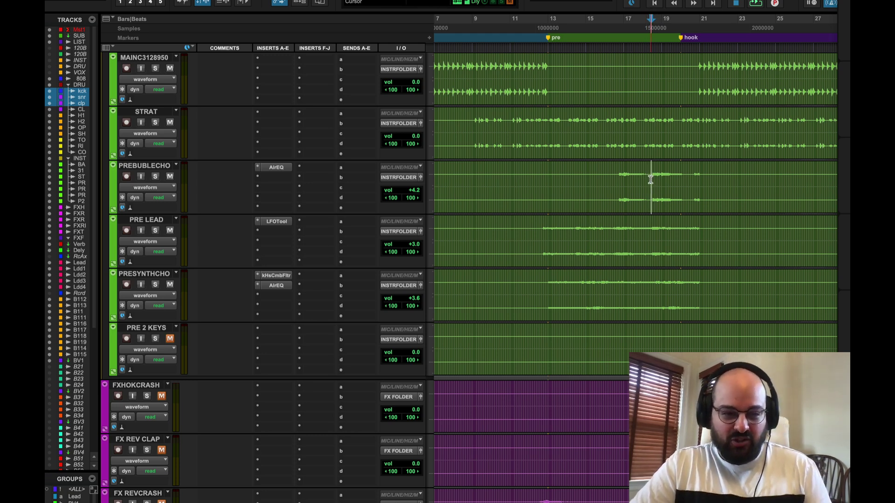
pyautogui.press('space')
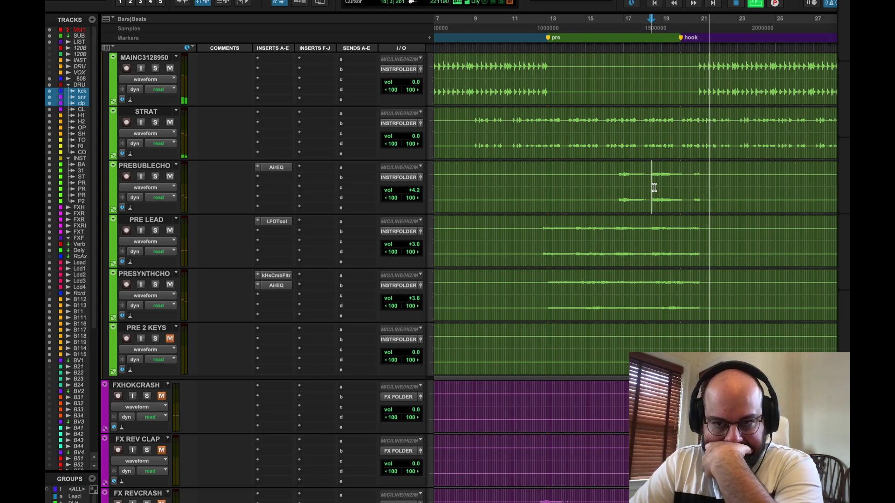
pyautogui.scroll(5, 677, 208)
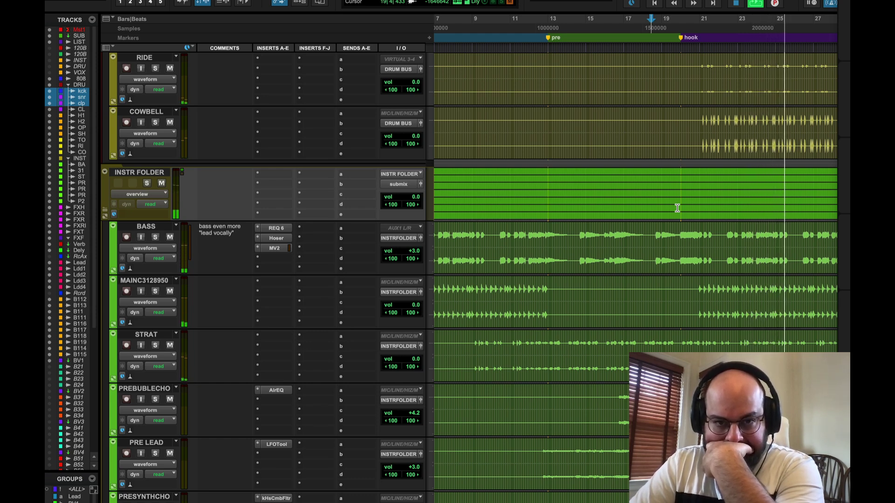
pyautogui.press('space')
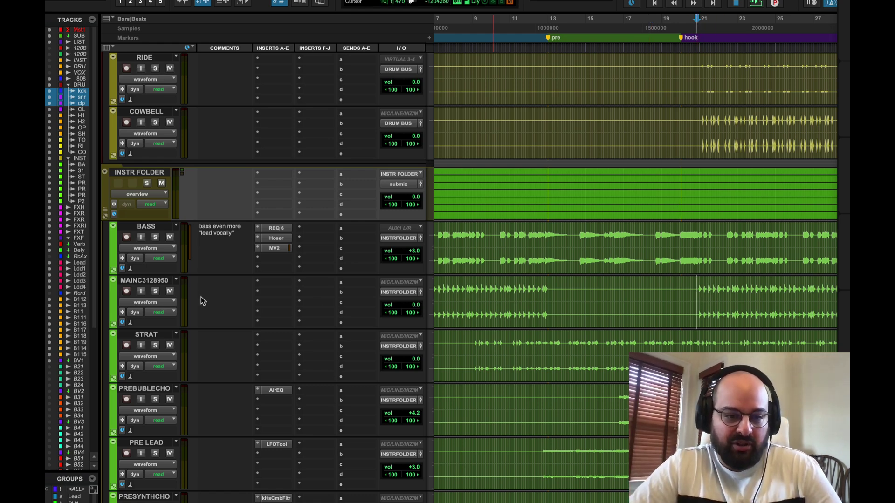
# - Solo MAINC3128950 to audition its entry in the hook, unsolo it and place the cursor at the hook marker
pyautogui.click(156, 292)
pyautogui.press('space')
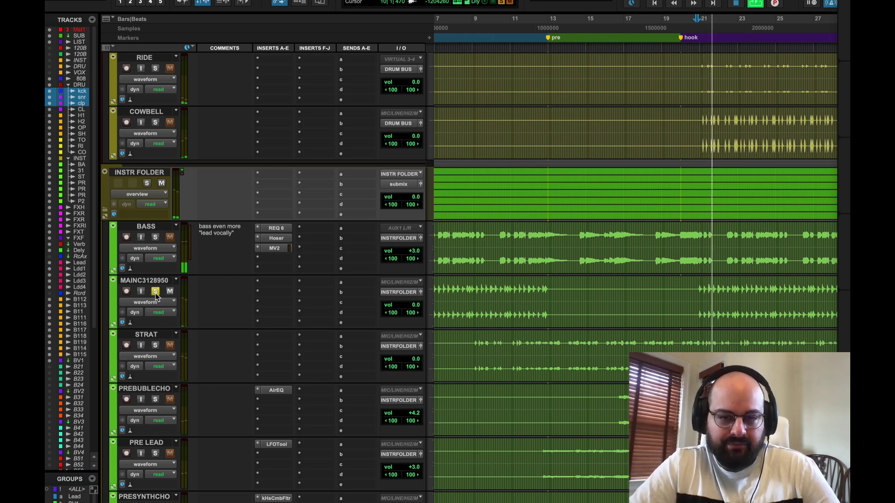
pyautogui.press('space')
pyautogui.click(155, 291)
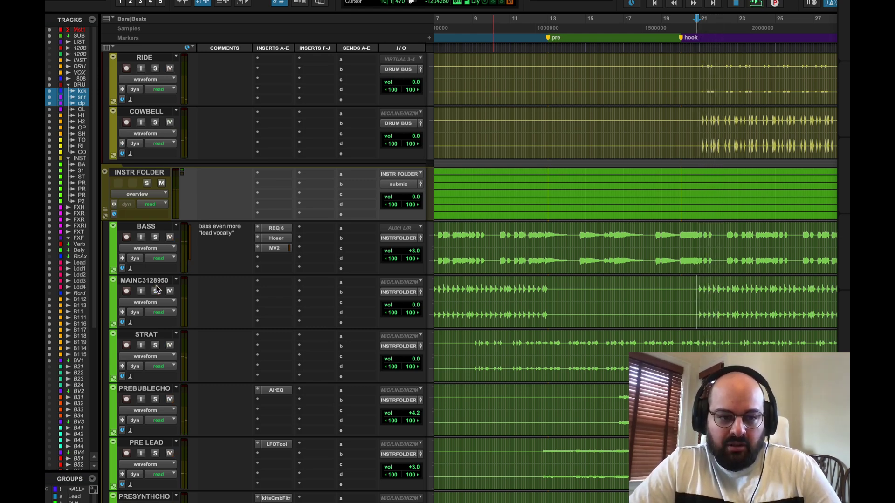
pyautogui.click(681, 313)
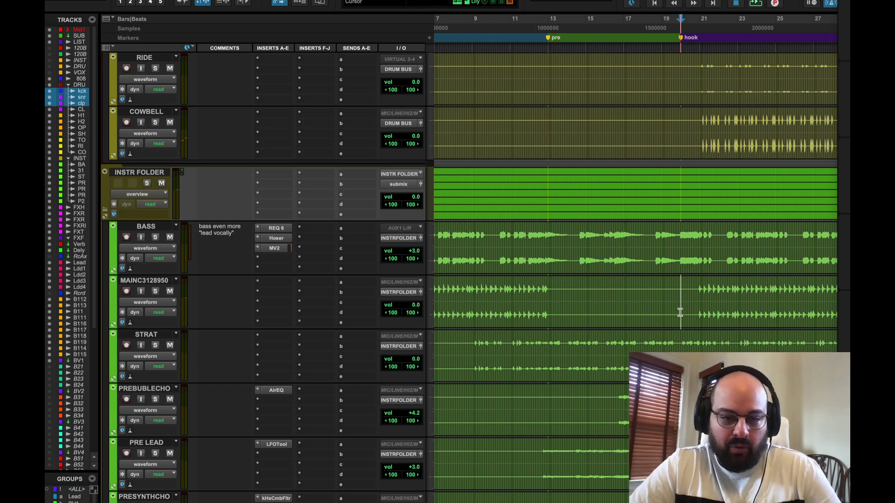
pyautogui.click(273, 284)
pyautogui.moveTo(273, 282)
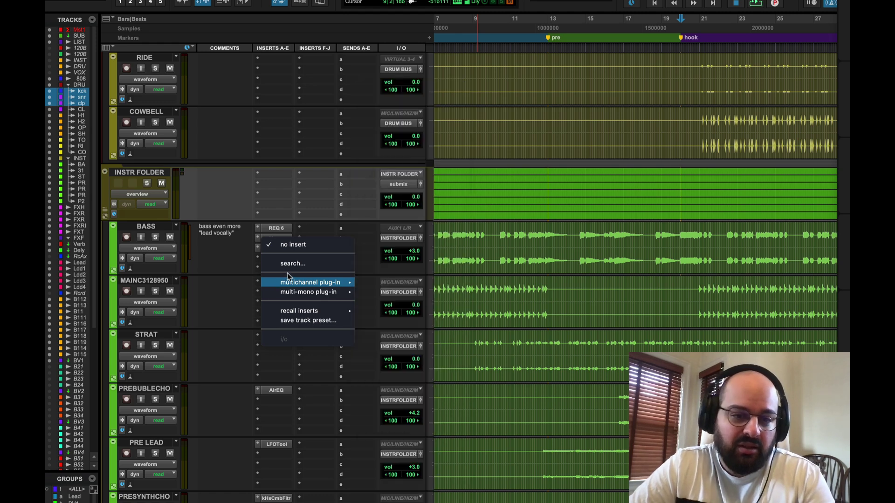
pyautogui.press('Escape')
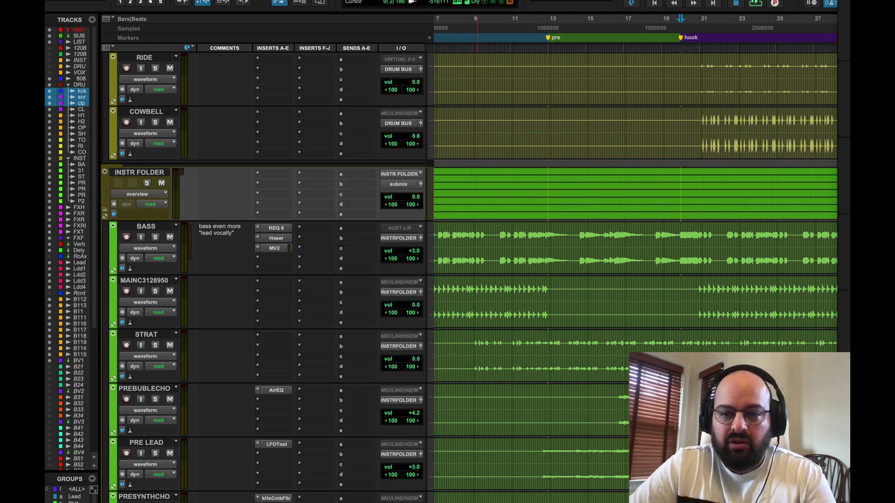
# - Insert the AirEQ Premium equalizer on MAINC3128950 and move its window clear of the track's hook waveform
pyautogui.click(270, 282)
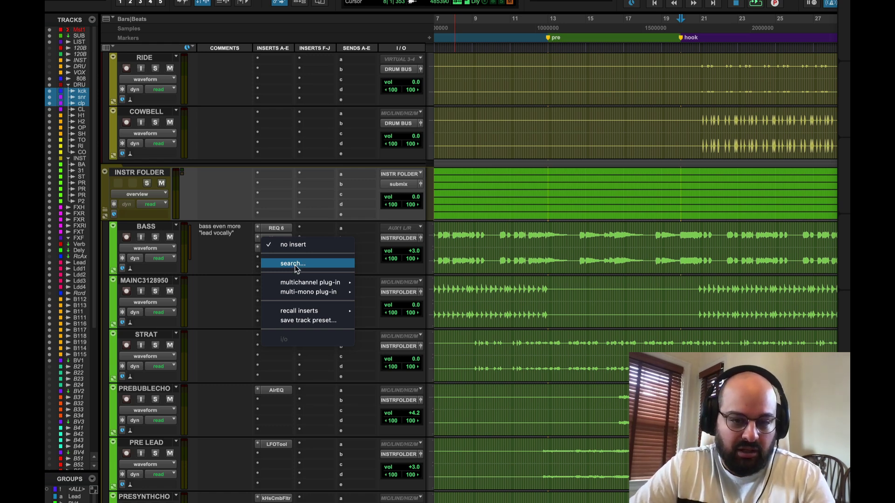
pyautogui.click(296, 265)
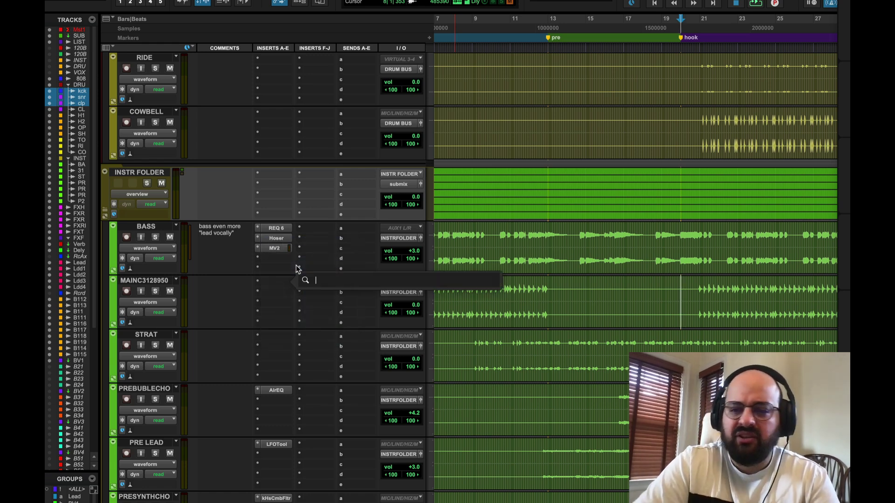
pyautogui.write('echo')
pyautogui.press('Return')
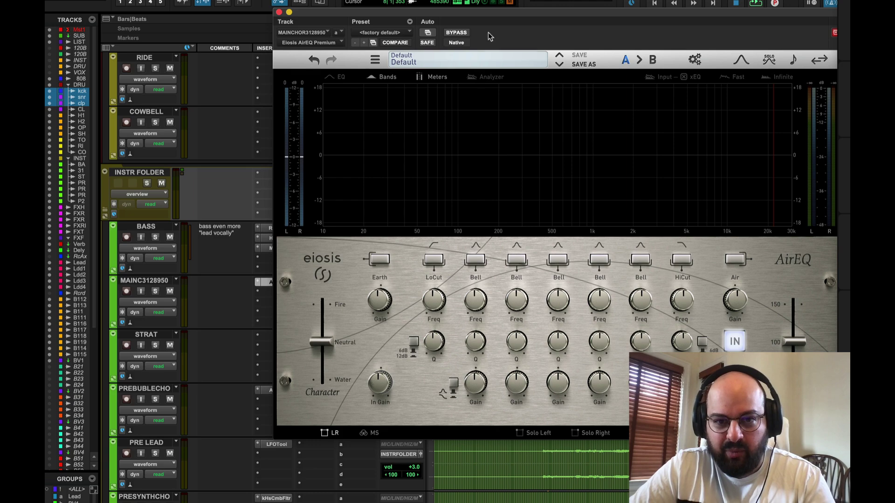
pyautogui.moveTo(524, 22); pyautogui.dragTo(347, 1)
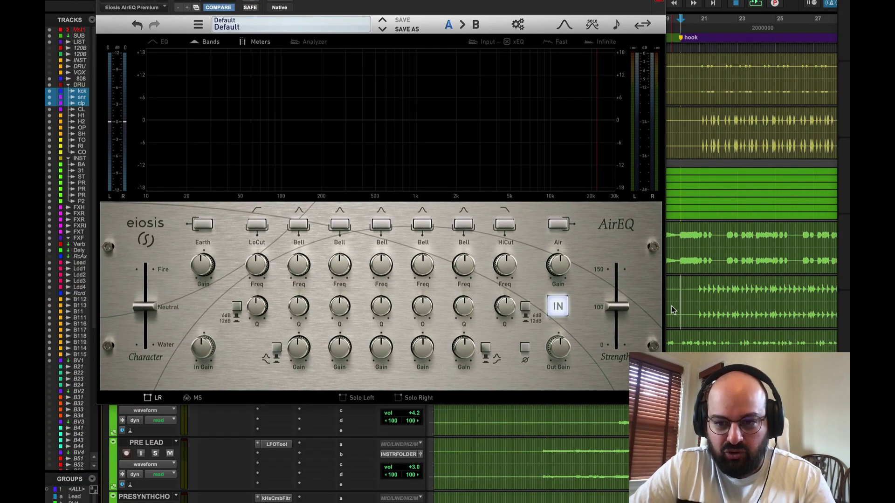
# - Play MAINC3128950's hook entry while boosting AirEQ's middle bell about 3 dB around 250 Hz with a Q of 0.67, then close the equalizer
pyautogui.click(697, 293)
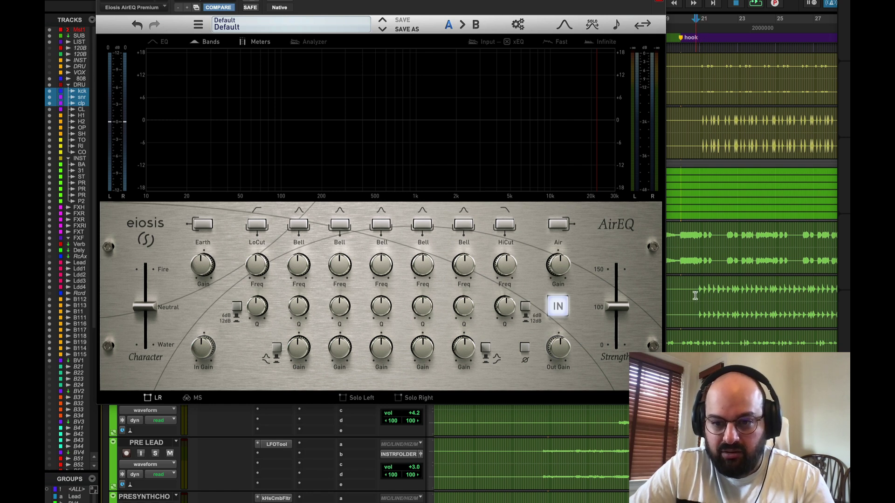
pyautogui.press('space')
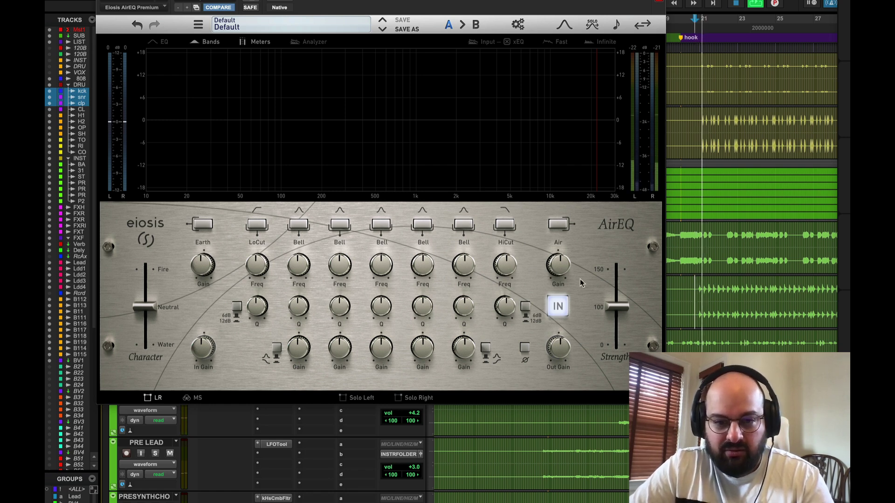
pyautogui.moveTo(382, 345)
pyautogui.mouseDown()
pyautogui.moveTo(380, 310)
pyautogui.moveTo(379, 333)
pyautogui.mouseUp()
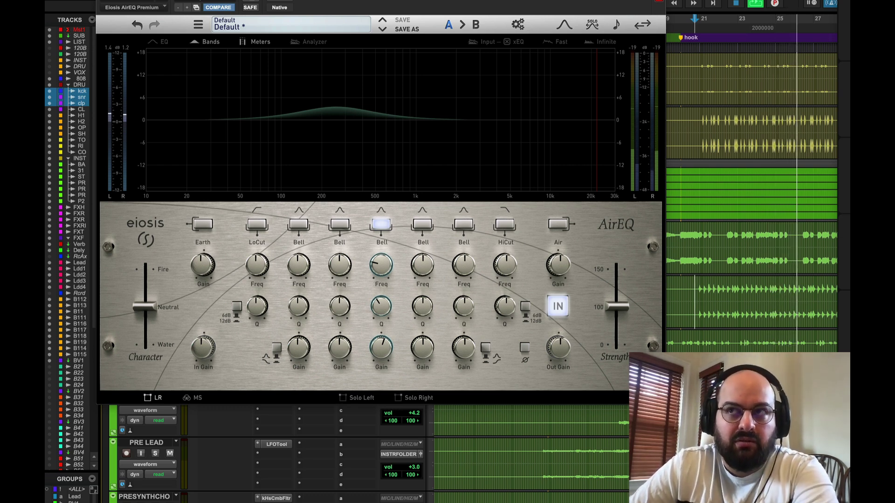
pyautogui.moveTo(386, 267)
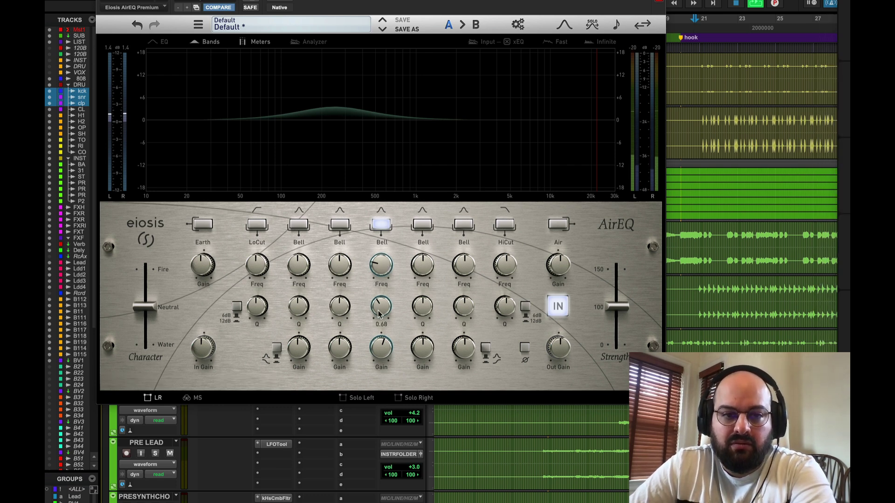
pyautogui.moveTo(378, 314); pyautogui.dragTo(379, 315)
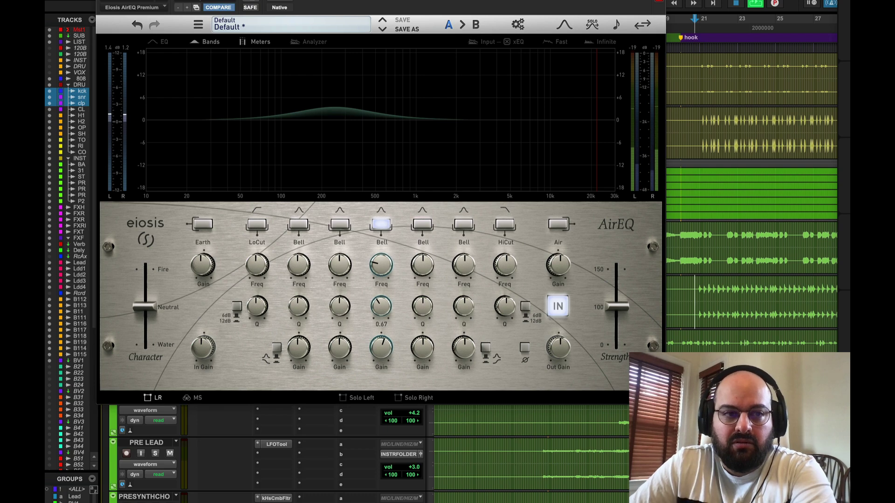
pyautogui.press('super+w')
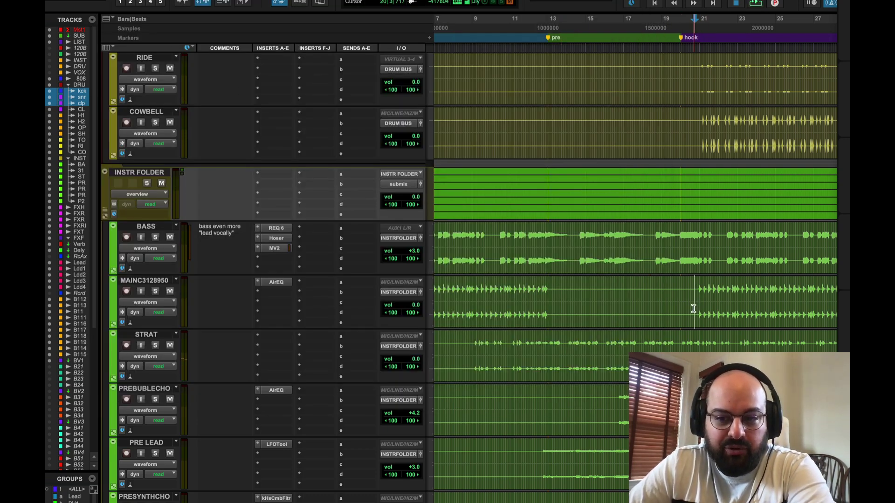
# - Look through the tracks below MAINC3128950, from the pre-hook synths and FX tracks to the lead vocals, and return to FXHOKCRASH
pyautogui.scroll(-5, 693, 311)
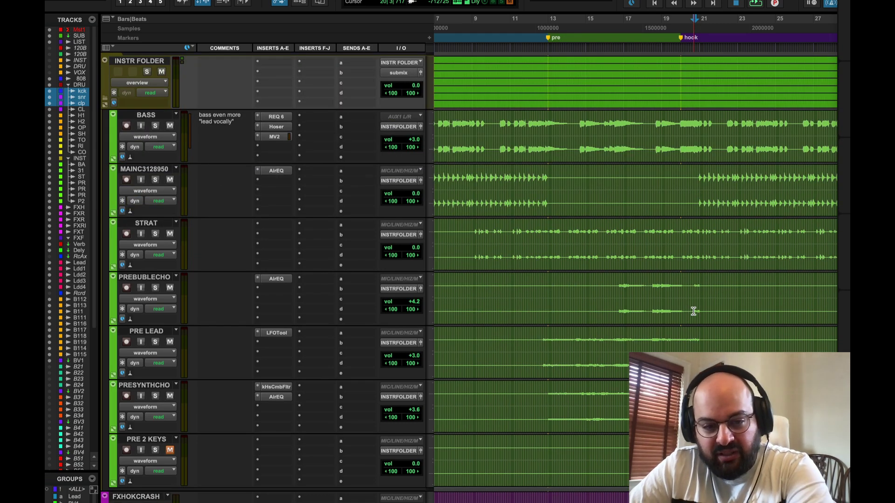
pyautogui.scroll(-3, 693, 311)
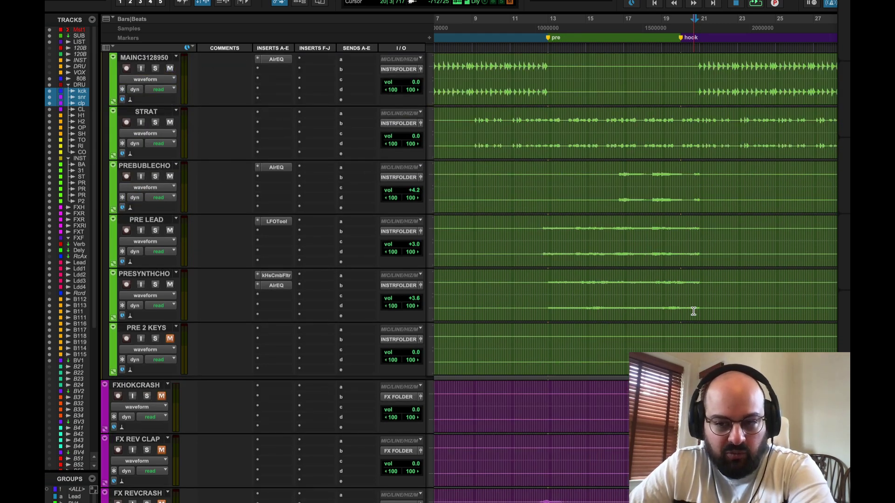
pyautogui.scroll(-3, 693, 311)
pyautogui.click(677, 310)
pyautogui.scroll(-6, 631, 304)
pyautogui.scroll(8, 631, 303)
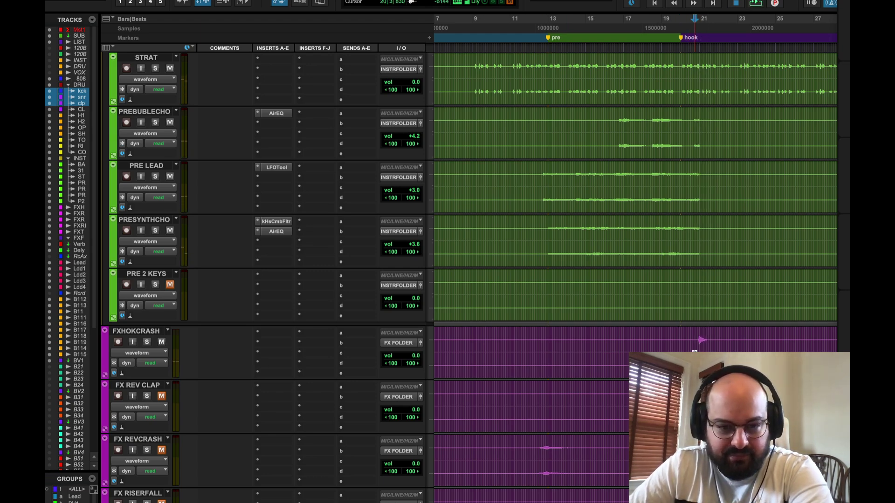
pyautogui.scroll(-10, 606, 382)
pyautogui.scroll(6, 584, 395)
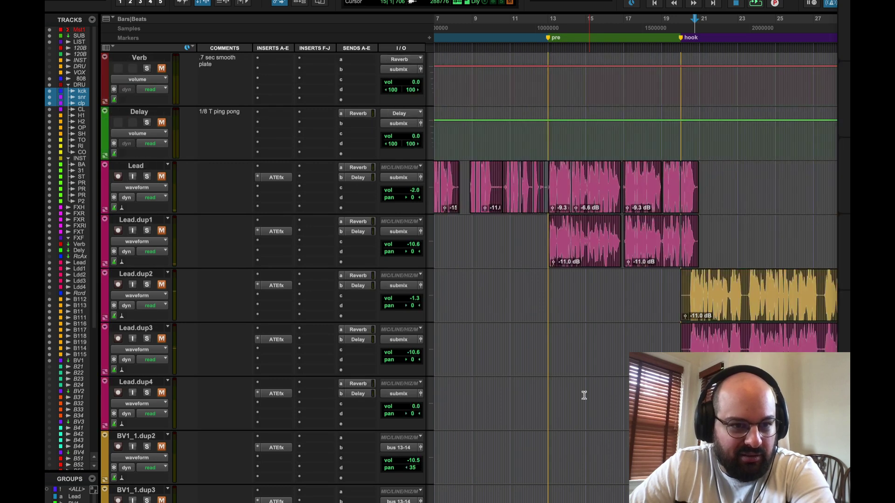
pyautogui.scroll(2, 290, 178)
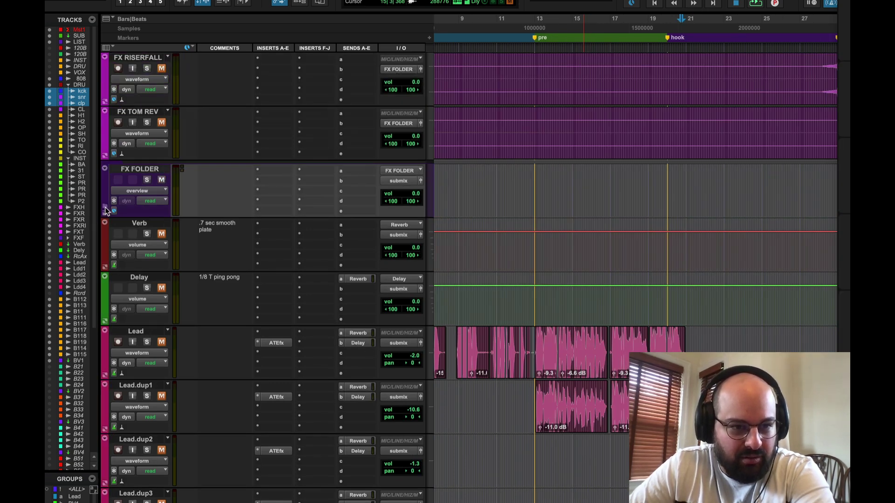
pyautogui.scroll(4, 273, 197)
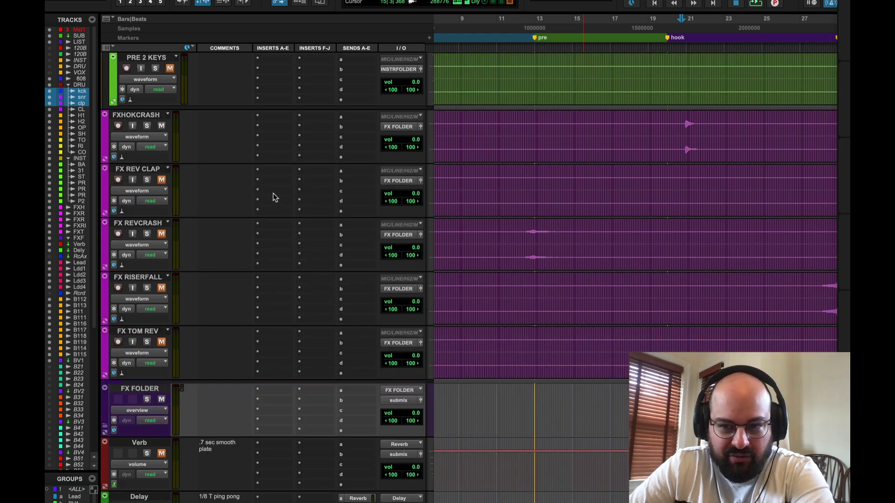
# - Raise FXHOKCRASH's volume to about +5 dB, playing the crash at the start of the hook to judge its level
pyautogui.press('space')
pyautogui.press('space')
pyautogui.moveTo(403, 142); pyautogui.dragTo(405, 139)
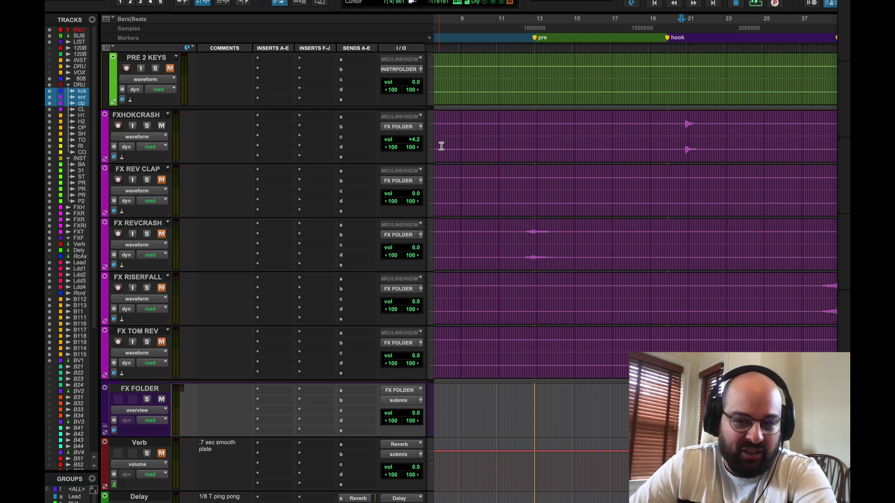
pyautogui.press('space')
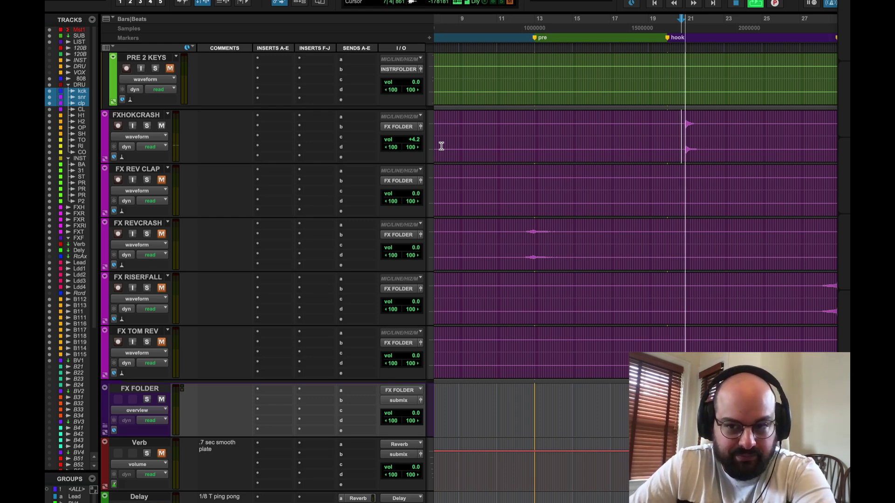
pyautogui.press('space')
pyautogui.click(416, 140)
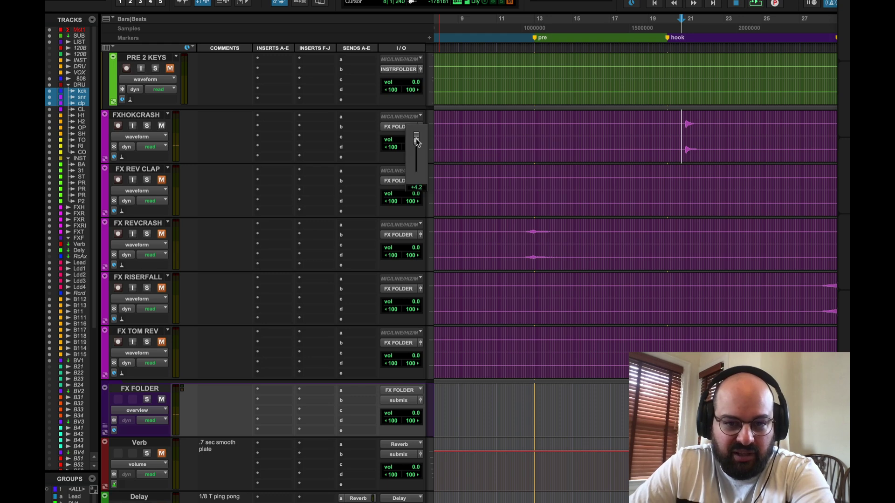
pyautogui.press('space')
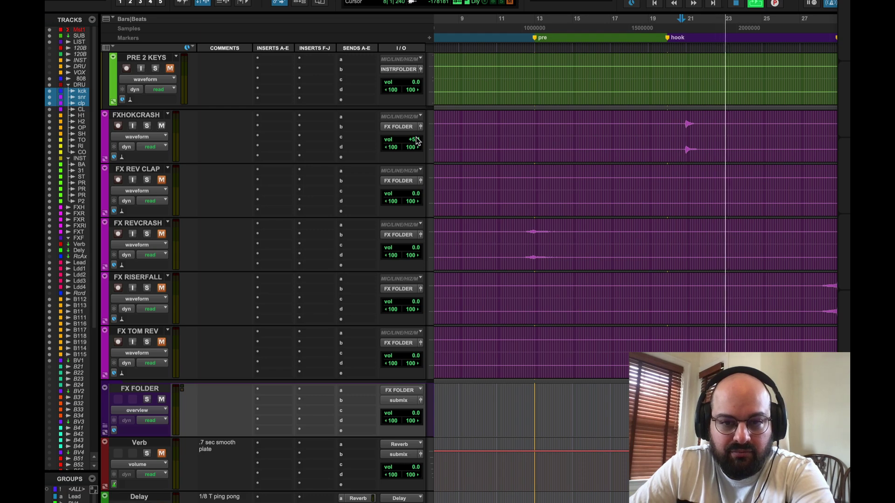
# - Open the VSX plug-in on Master 1 and show its library of rooms and headphones
pyautogui.scroll(10, 470, 164)
pyautogui.click(469, 166)
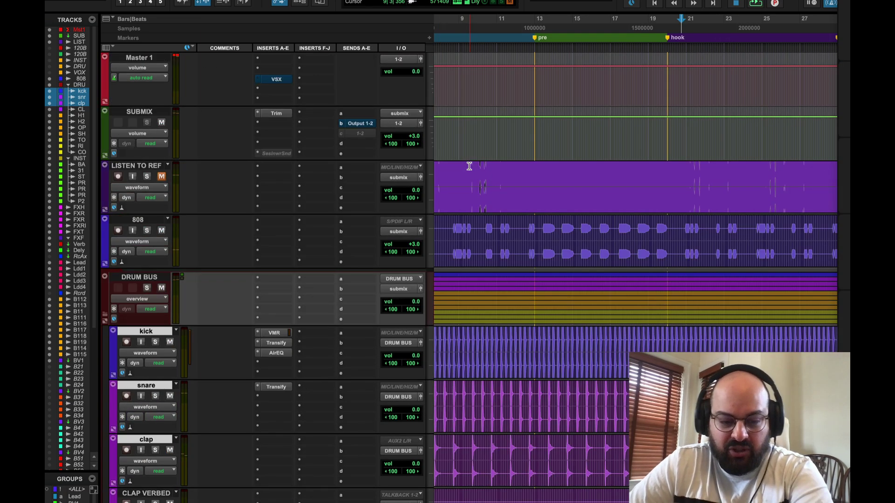
pyautogui.click(277, 78)
pyautogui.click(587, 31)
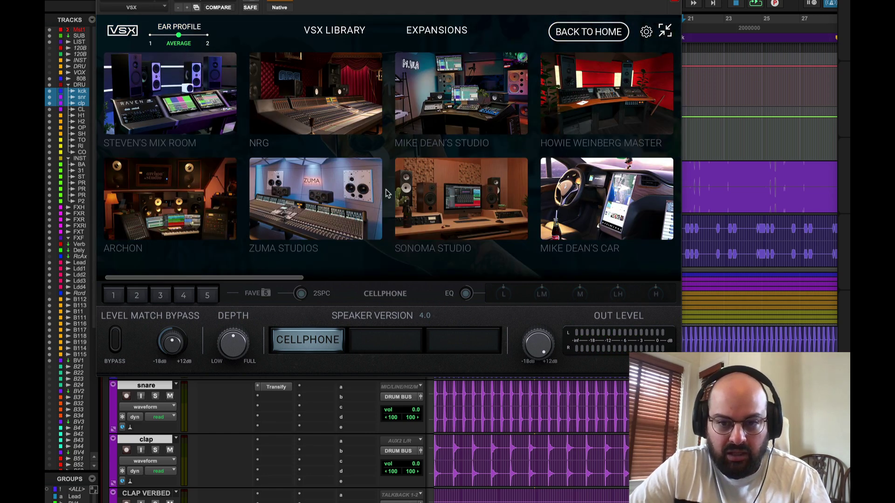
# - Audition the hook through the HD-LINEAR headphone model, comparing its HD-LINEAR 1 and HD-LINEAR 2 versions
pyautogui.hscroll(1, 386, 193)
pyautogui.hscroll(10, 466, 139)
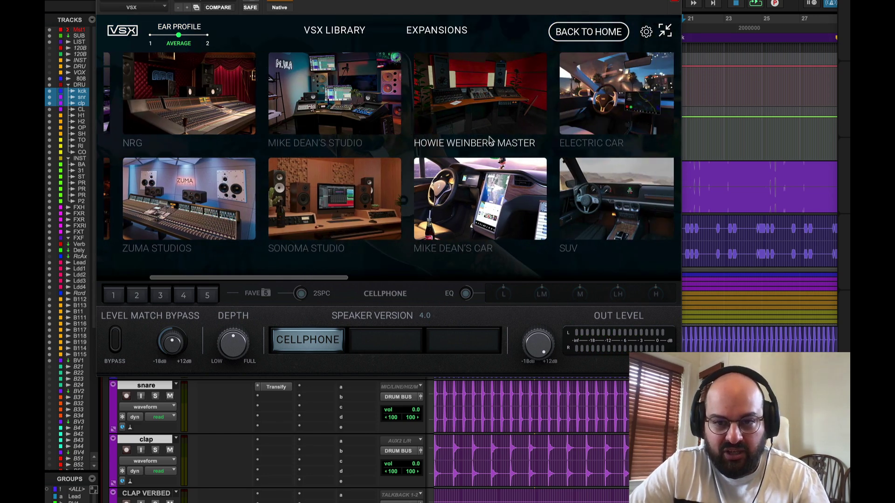
pyautogui.hscroll(10, 490, 140)
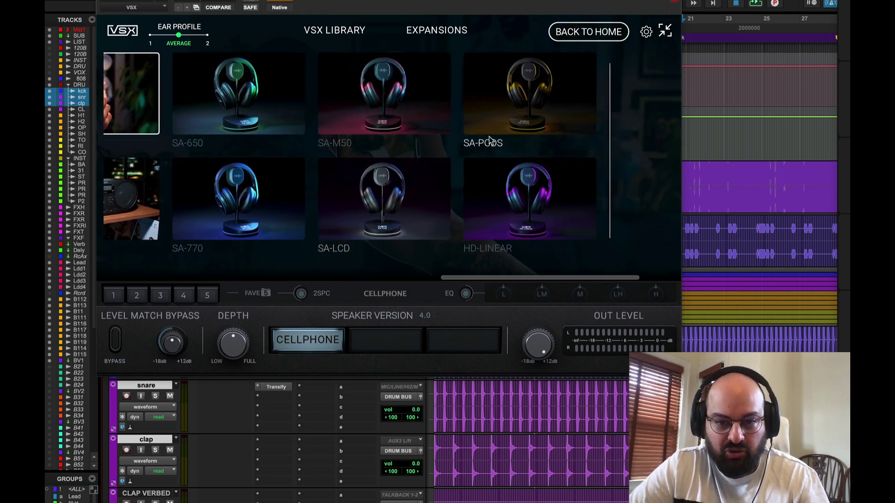
pyautogui.click(519, 216)
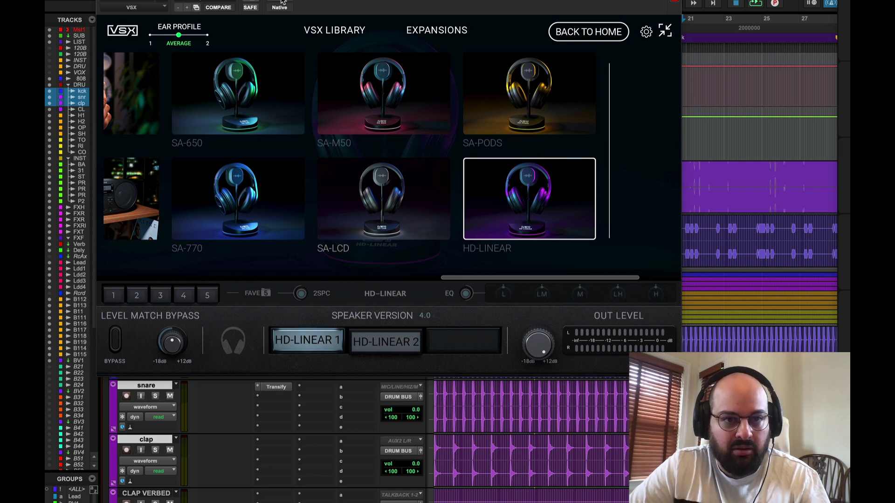
pyautogui.press('space')
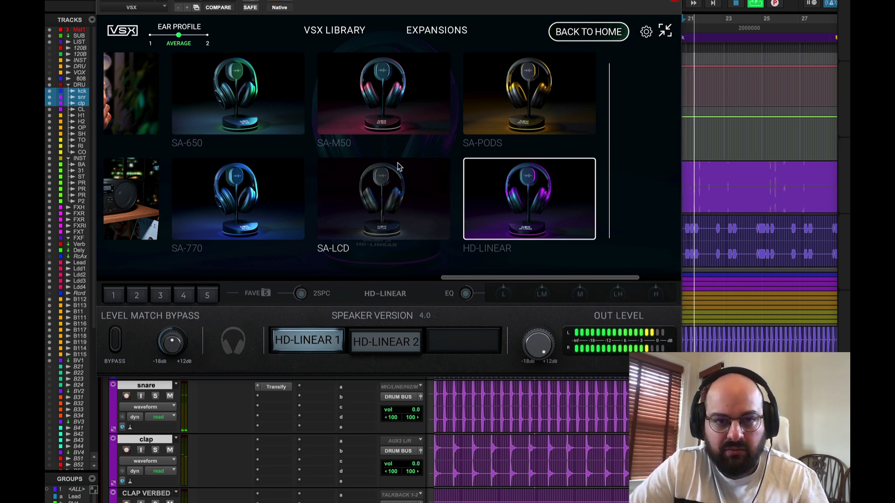
pyautogui.click(400, 354)
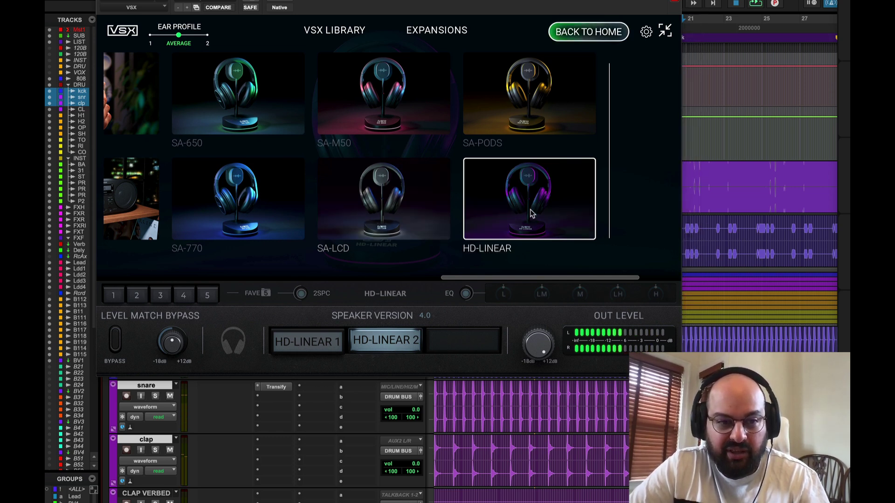
# - Audition the hook through the SA-770 headphone model, comparing its 80 OHM and 250 OHM versions
pyautogui.hscroll(-5, 531, 213)
pyautogui.click(544, 219)
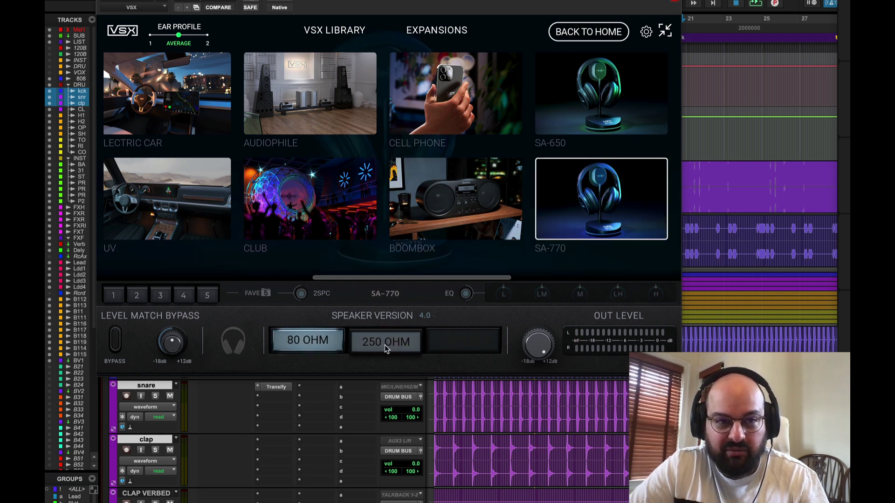
pyautogui.press('space')
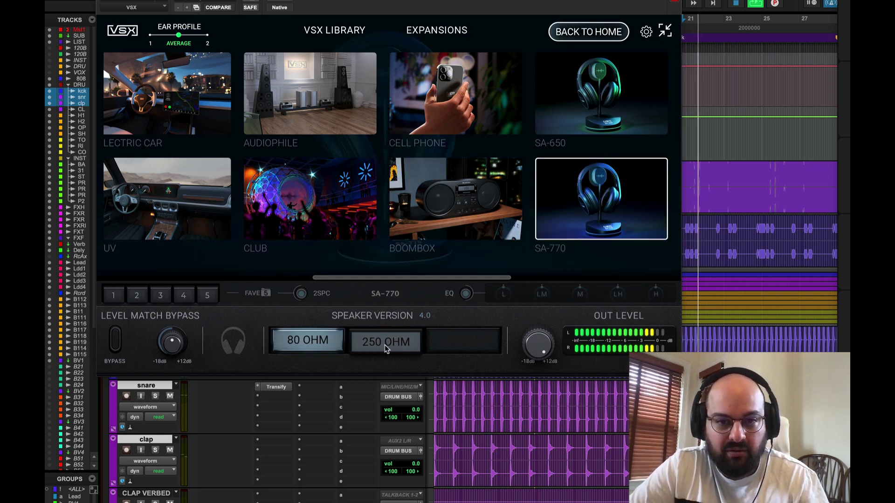
pyautogui.click(376, 349)
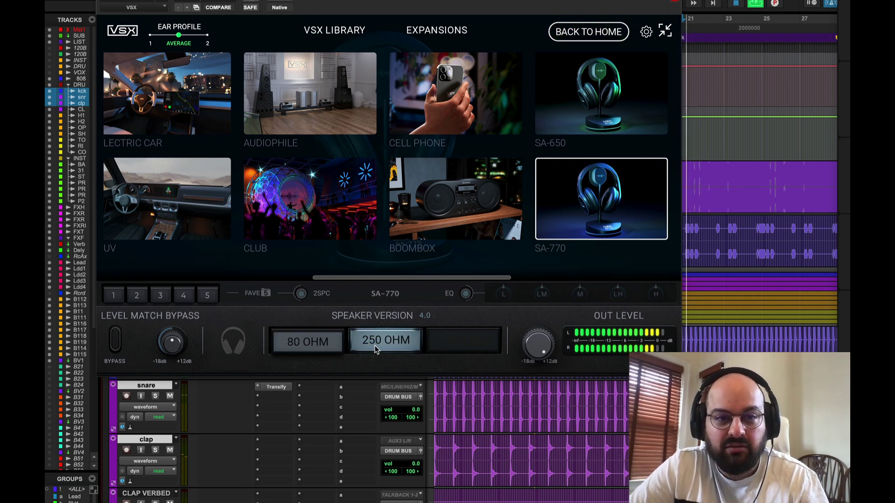
# - Switch the VSX monitoring to Steven's Mix Room and stop playback
pyautogui.hscroll(-2, 333, 198)
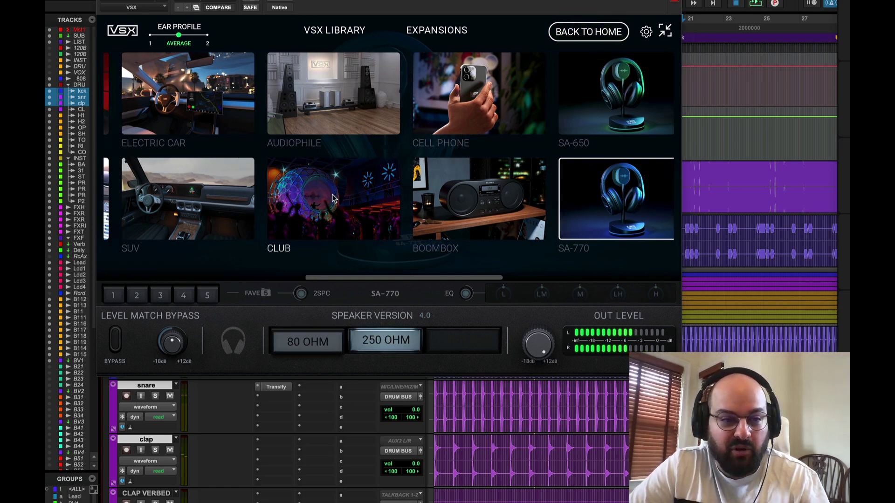
pyautogui.hscroll(-4, 333, 198)
pyautogui.click(154, 106)
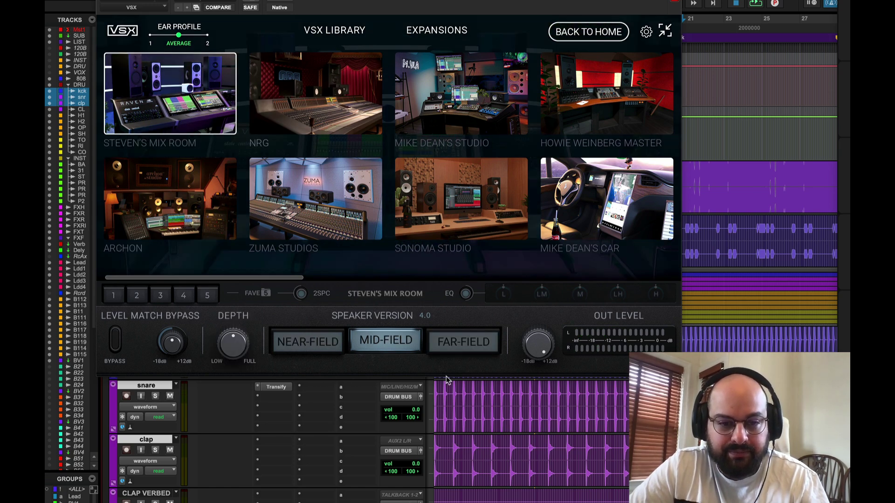
pyautogui.press('space')
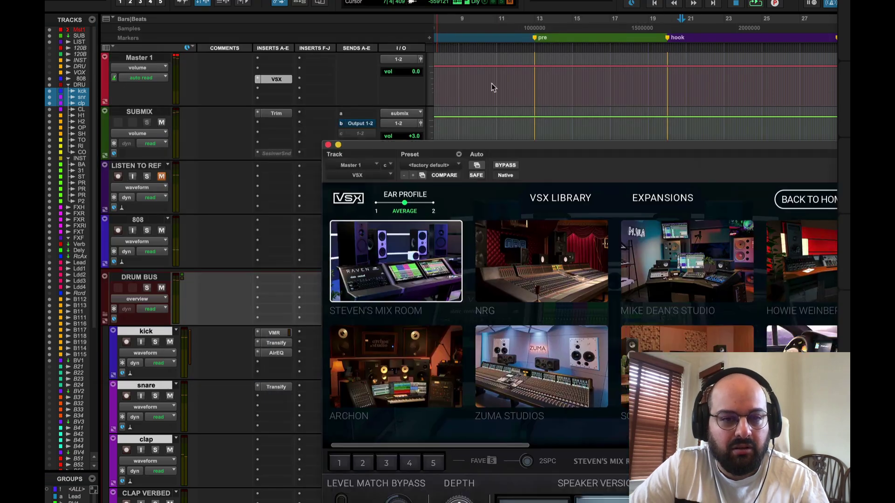
# - Try Mike Dean's Car in the VSX library, and switch the monitoring to the SUV emulation
pyautogui.moveTo(493, 144); pyautogui.dragTo(278, 0)
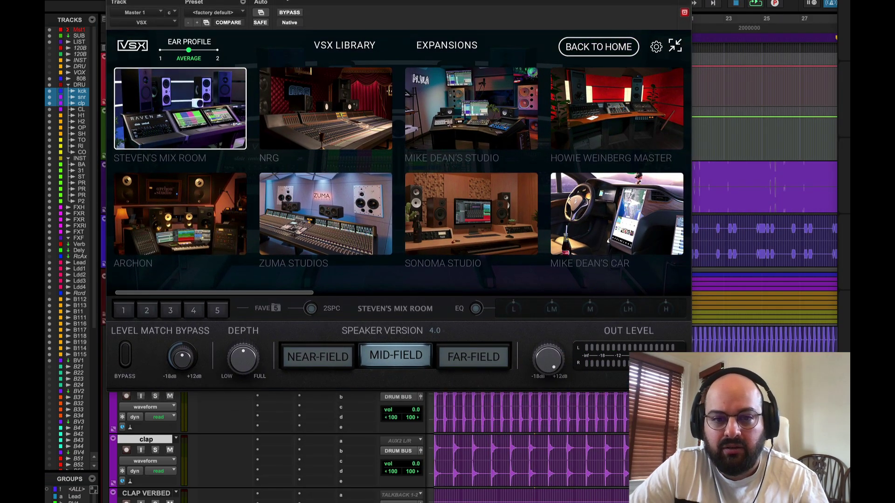
pyautogui.click(582, 235)
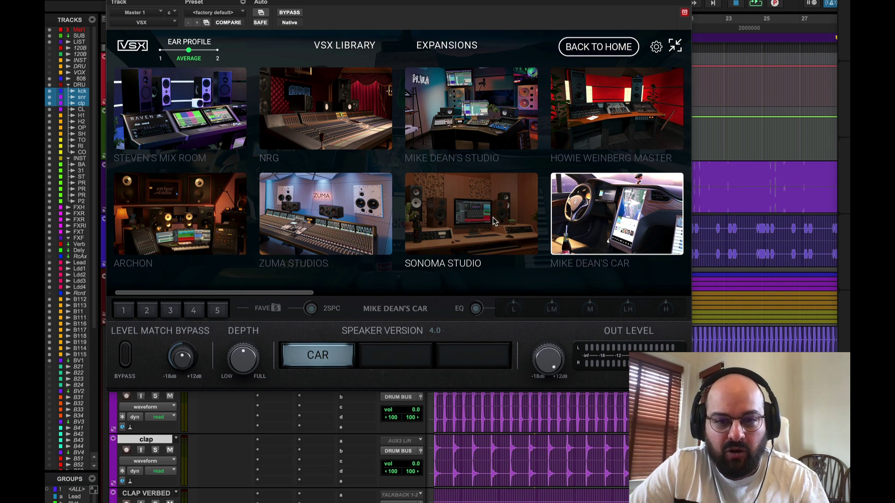
pyautogui.hscroll(2, 538, 112)
pyautogui.hscroll(6, 539, 112)
pyautogui.click(561, 195)
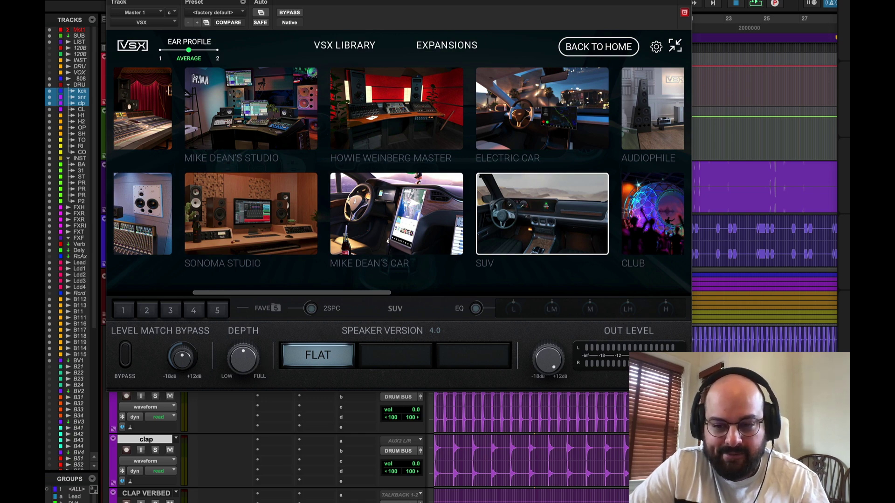
# - Audition the hook through the SUV emulation and close the VSX plug-in
pyautogui.press('space')
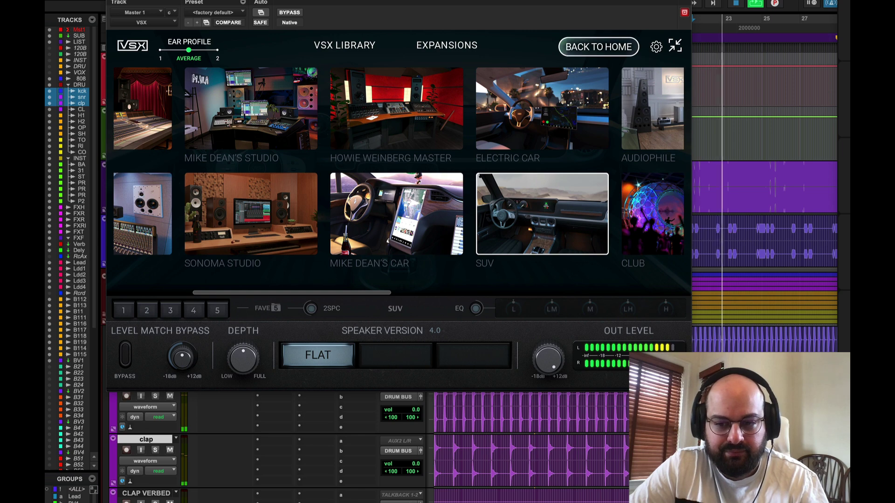
pyautogui.scroll(-10, 765, 186)
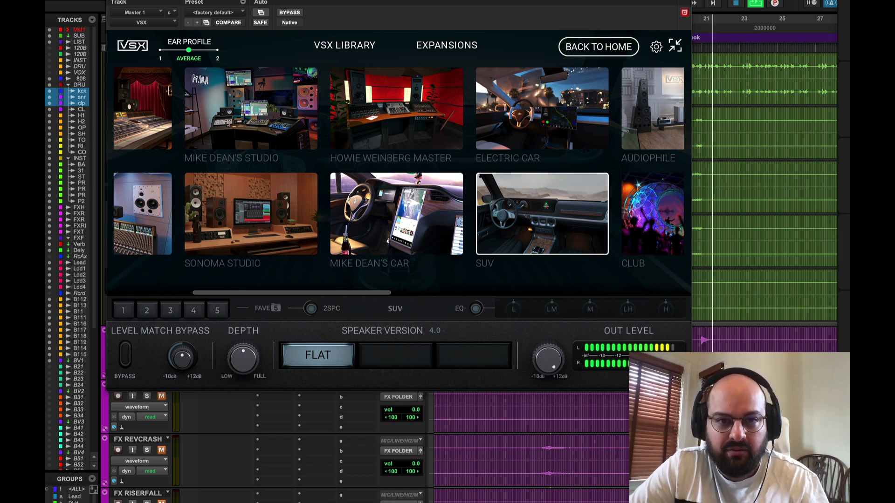
pyautogui.press('space')
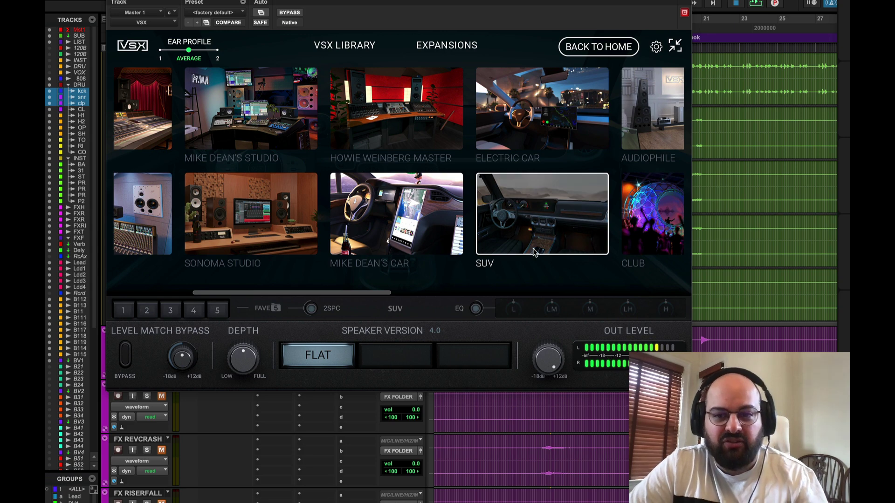
pyautogui.click(116, 4)
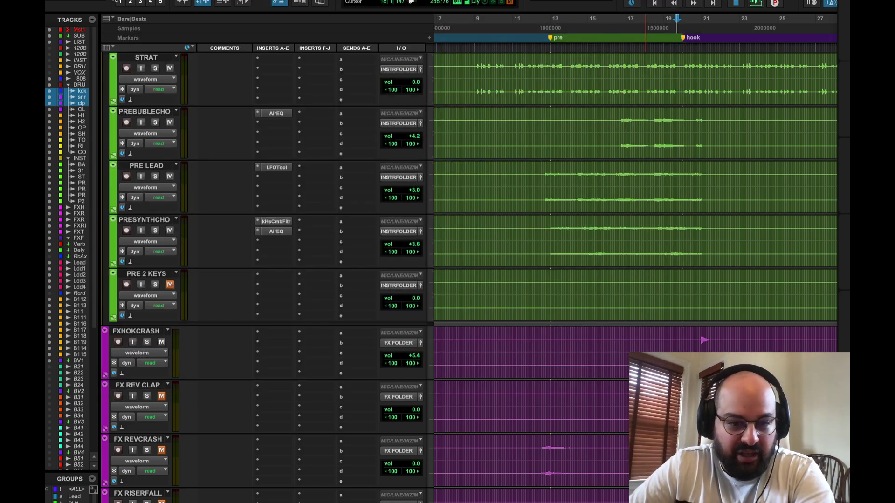
# - Insert the S1 Imager plug-in on the first insert slot of the hook crash FX track
pyautogui.click(275, 335)
pyautogui.click(294, 314)
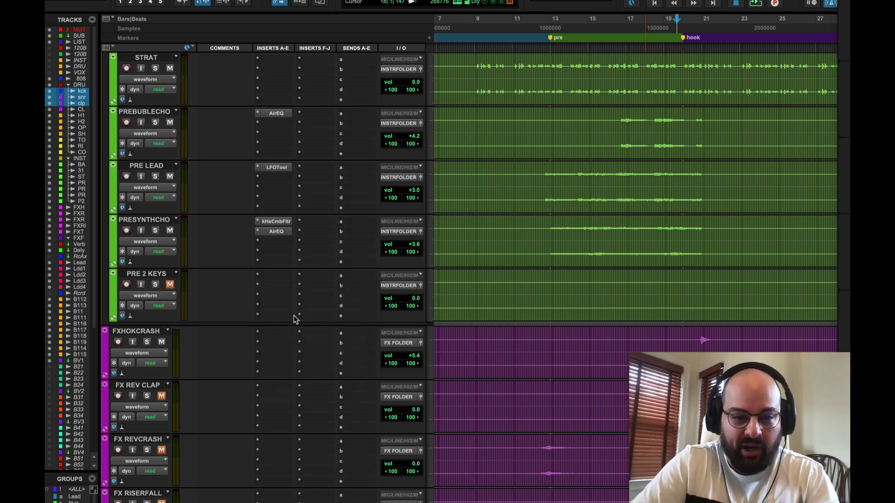
pyautogui.write('s1')
pyautogui.press('Return')
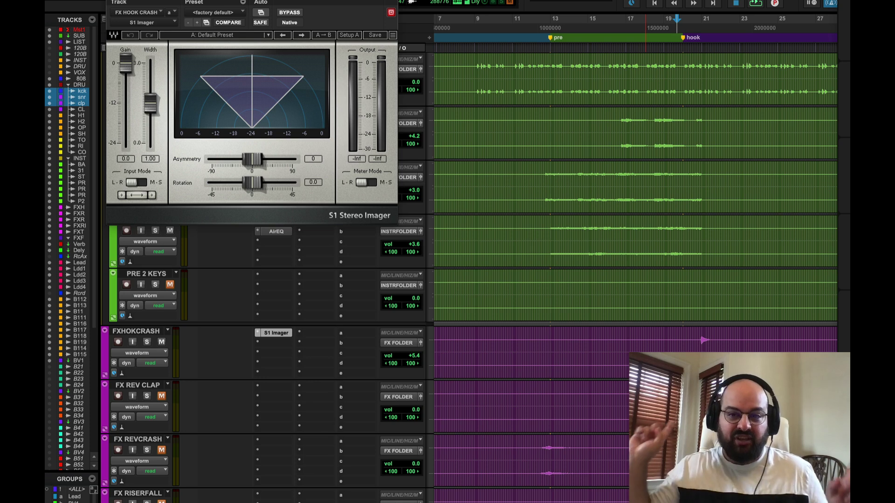
# - Raise the hook crash's S1 Imager width gradually to 1.44, listening to the transition into the hook
pyautogui.moveTo(153, 106); pyautogui.dragTo(153, 99)
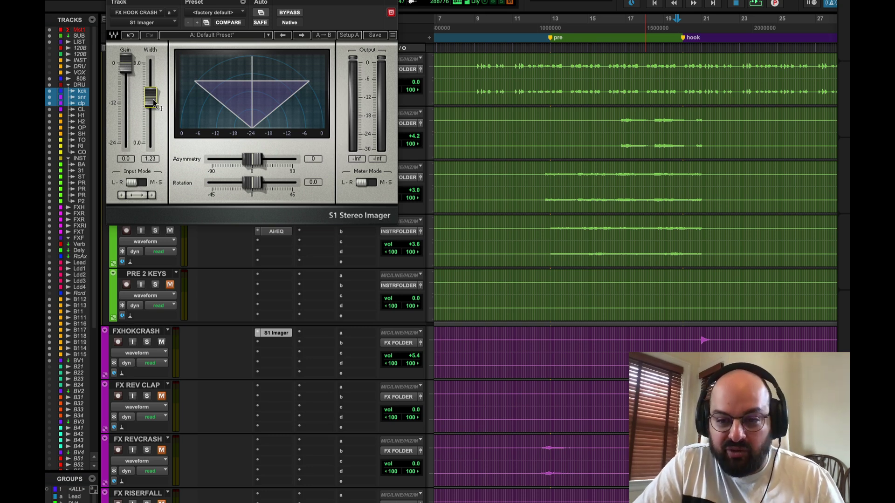
pyautogui.press('space')
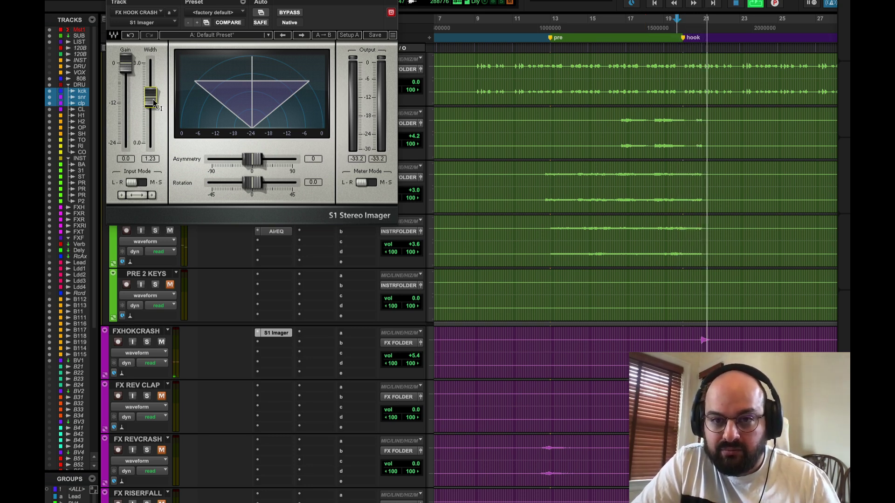
pyautogui.moveTo(153, 99); pyautogui.dragTo(153, 97)
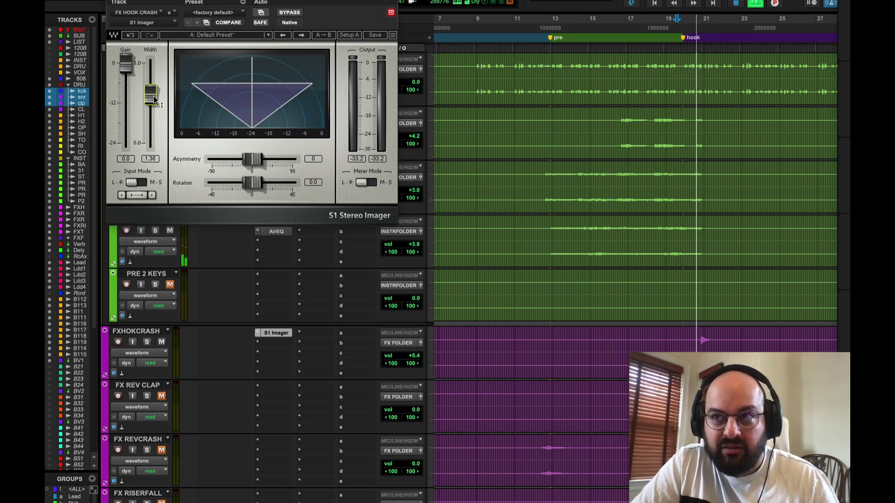
pyautogui.press('space')
pyautogui.moveTo(150, 94); pyautogui.dragTo(151, 93)
pyautogui.press('space')
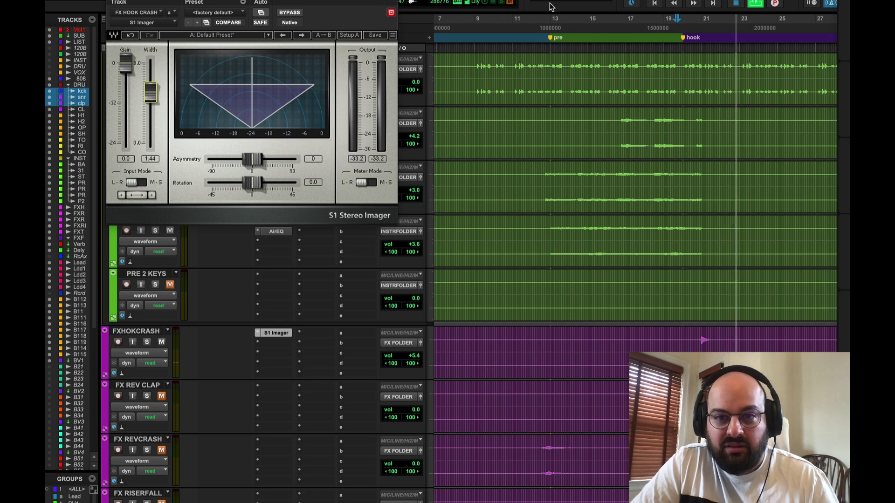
# - Set the S1 Imager width to 2.28 and play the hook crash from just before the hook
pyautogui.click(692, 346)
pyautogui.press('space')
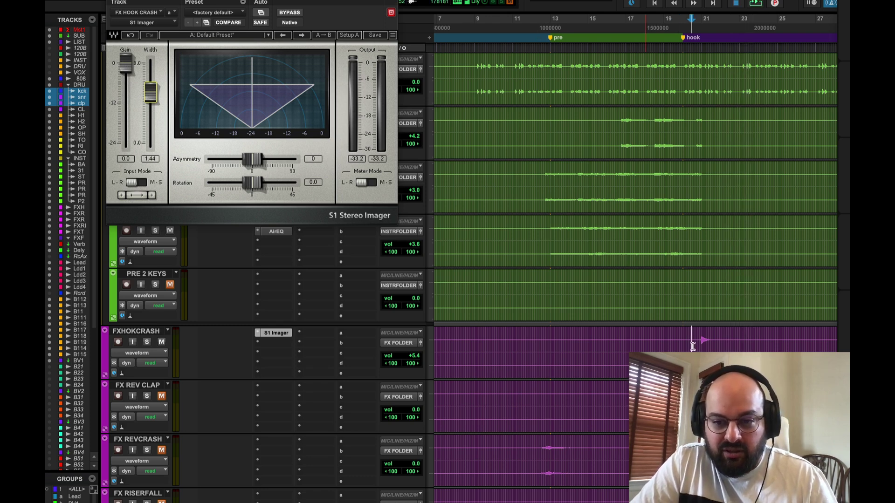
pyautogui.moveTo(156, 99); pyautogui.dragTo(155, 80)
pyautogui.press('space')
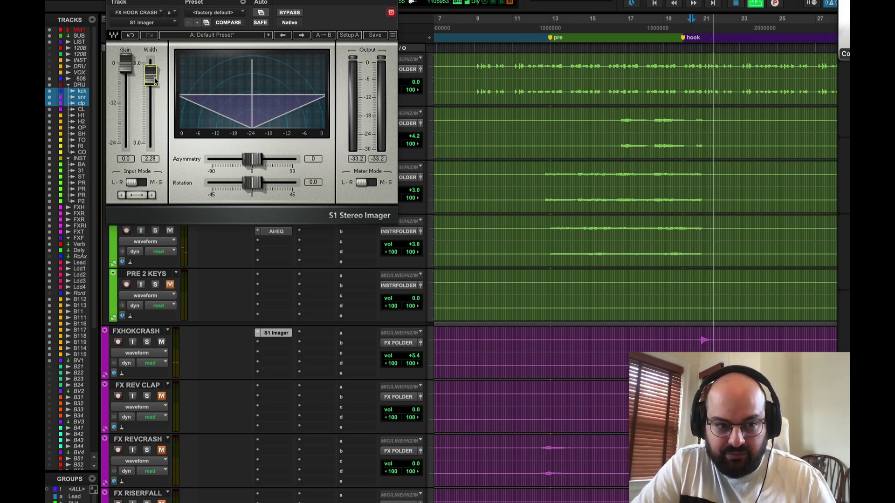
pyautogui.press('space')
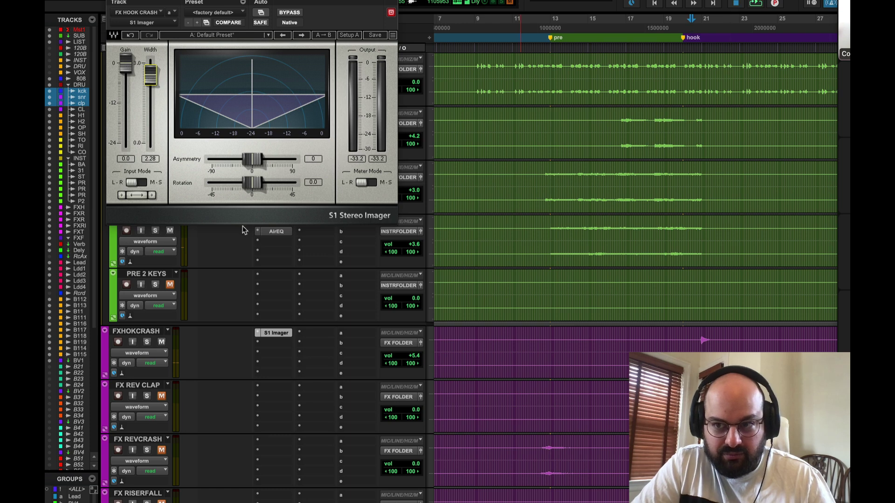
# - Play the hook entrance with S1 Imager active and bypassed on the hook crash, leaving the plug-in active
pyautogui.click(699, 342)
pyautogui.press('space')
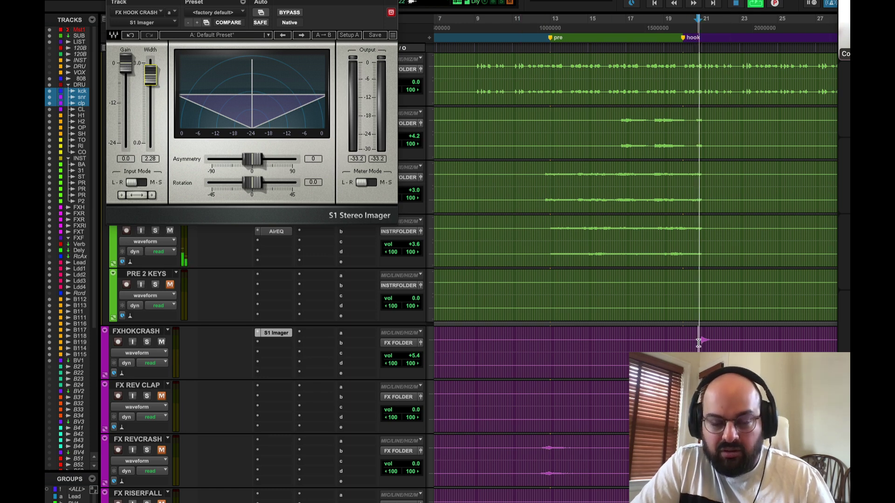
pyautogui.press('space')
pyautogui.click(287, 13)
pyautogui.press('space')
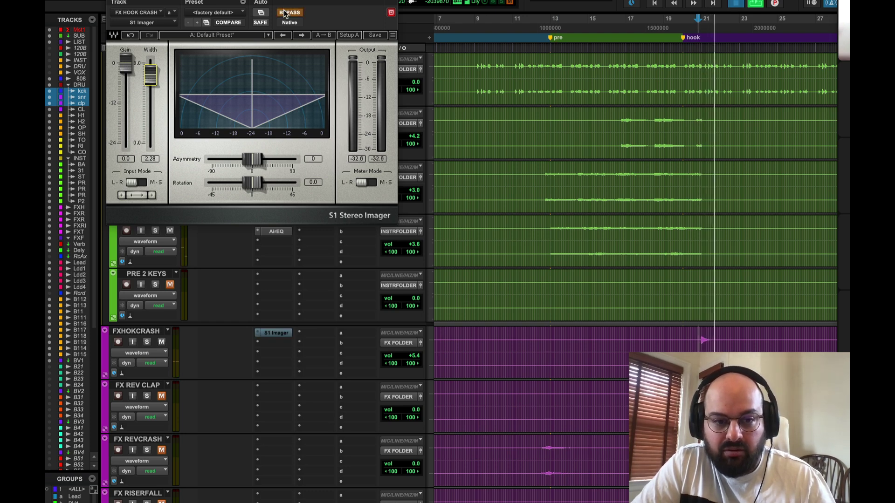
pyautogui.click(285, 13)
pyautogui.press('space')
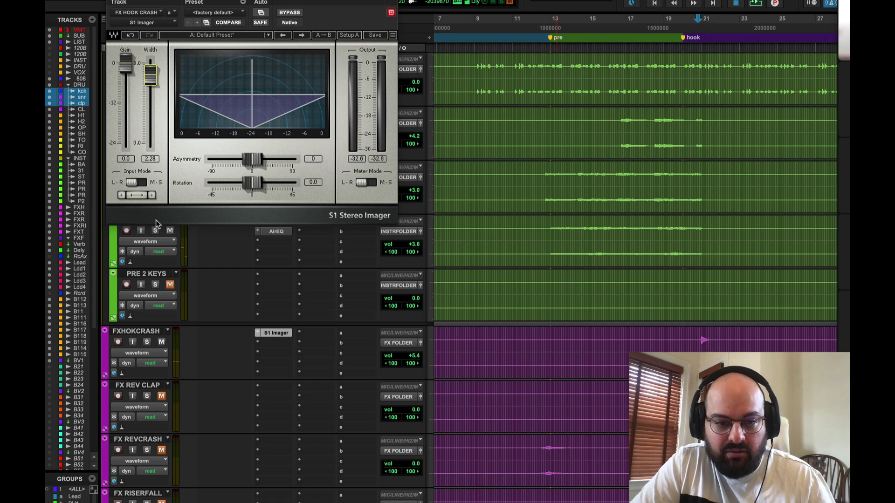
# - Solo the hook crash track and solo-safe the FX FOLDER track
pyautogui.click(147, 343)
pyautogui.press('space')
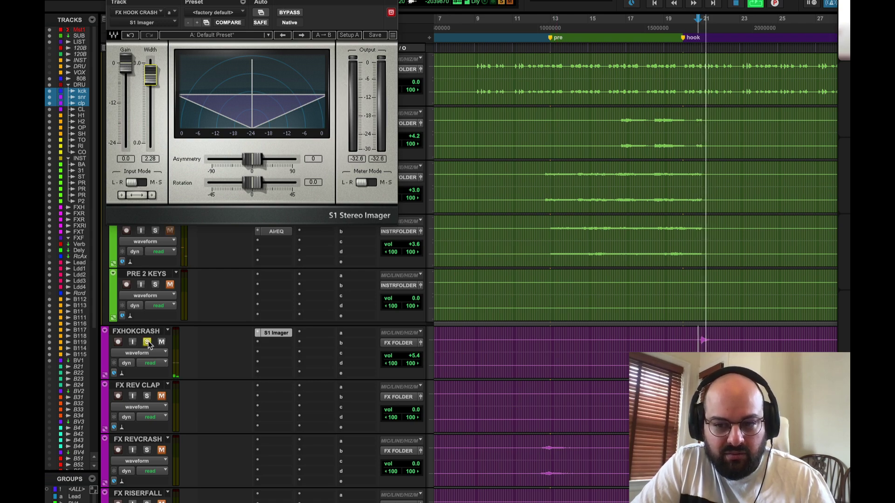
pyautogui.scroll(-5, 165, 399)
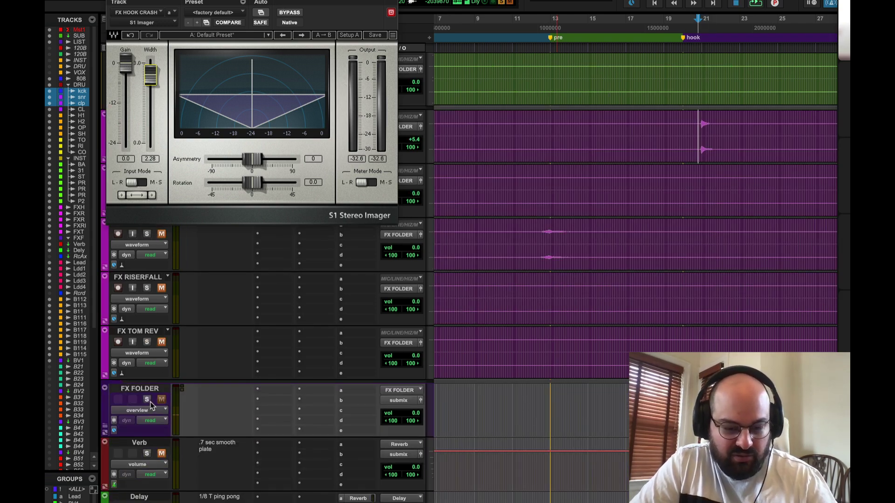
pyautogui.keyDown('super'); pyautogui.click(150, 401); pyautogui.keyUp('super')
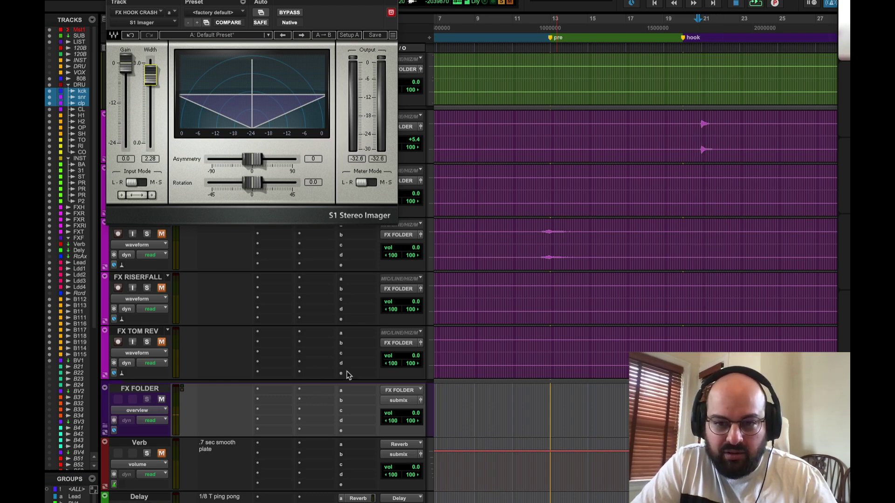
pyautogui.scroll(5, 627, 373)
pyautogui.scroll(5, 627, 373)
pyautogui.scroll(-5, 627, 373)
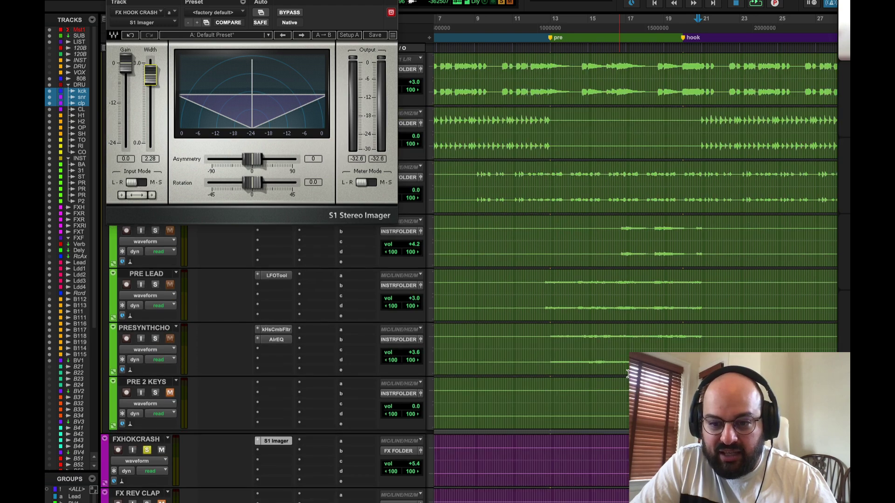
# - Compare the soloed hook crash with S1 Imager bypassed and active, and set its width to 1.45
pyautogui.click(289, 13)
pyautogui.press('space')
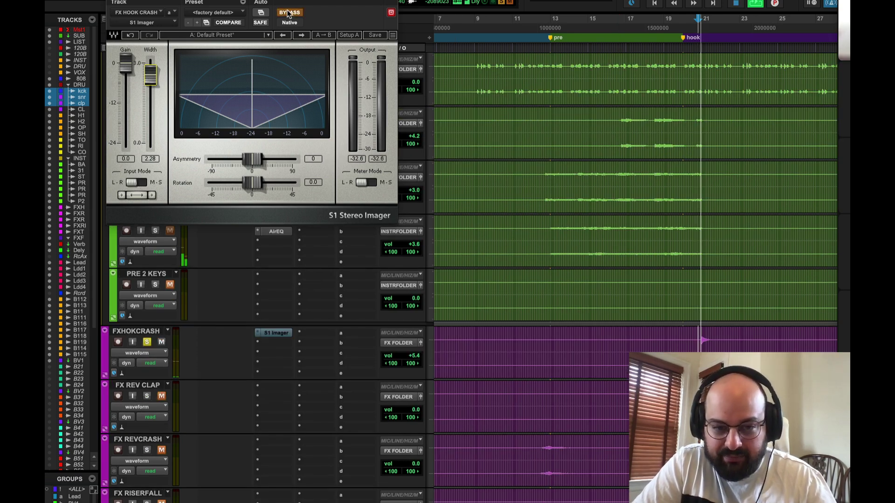
pyautogui.click(288, 12)
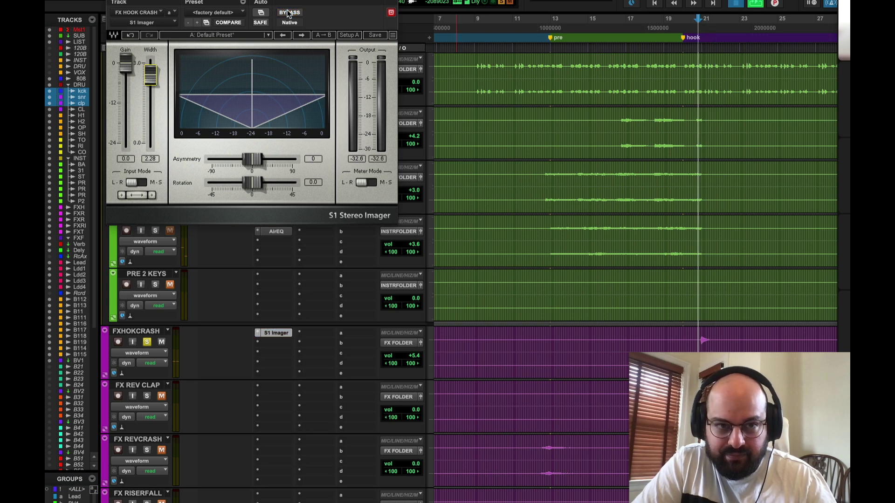
pyautogui.press('space')
pyautogui.moveTo(150, 75); pyautogui.dragTo(153, 99)
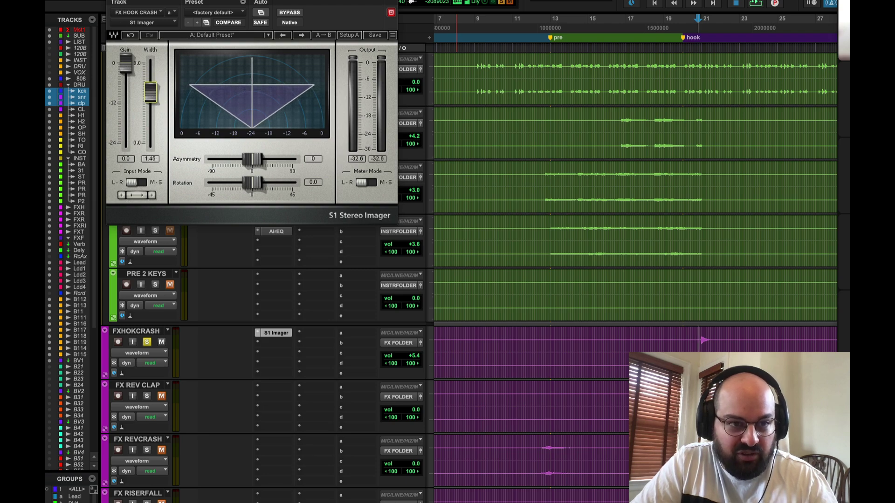
pyautogui.press('super+w')
# - Make the FX FOLDER track taller and magnify the waveforms of the FX tracks vertically
pyautogui.scroll(-3, 344, 302)
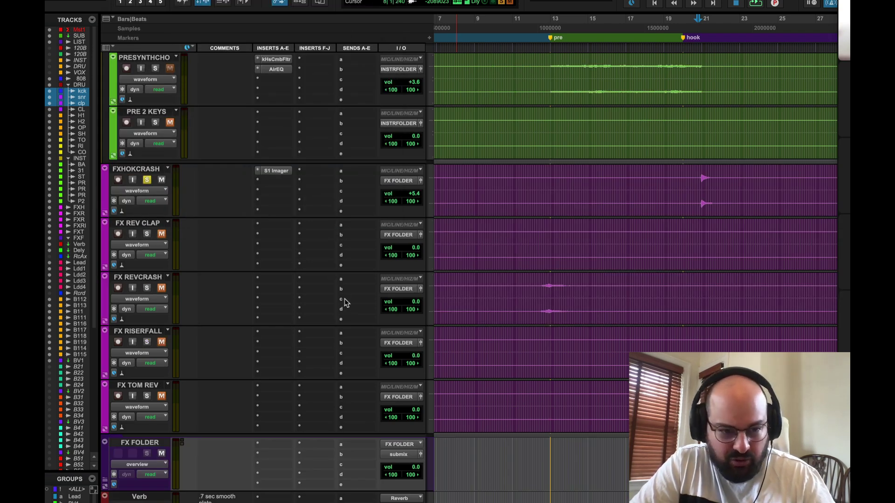
pyautogui.scroll(-3, 345, 302)
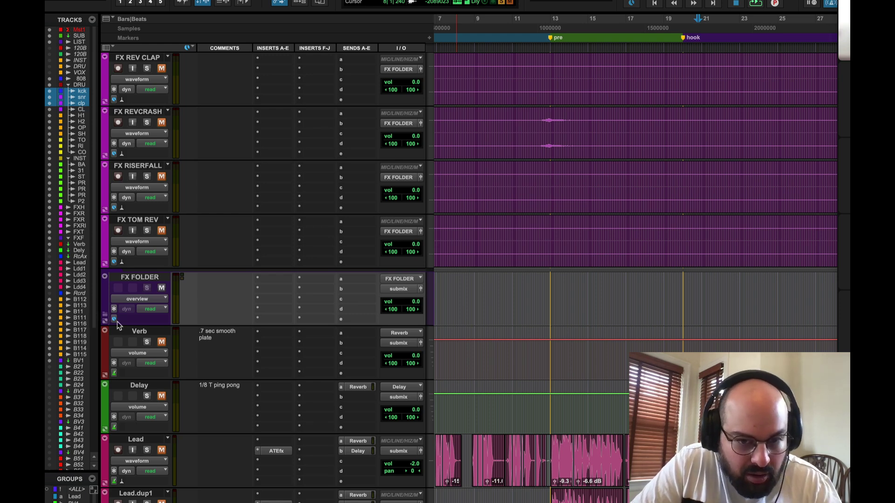
pyautogui.moveTo(135, 324); pyautogui.dragTo(136, 347)
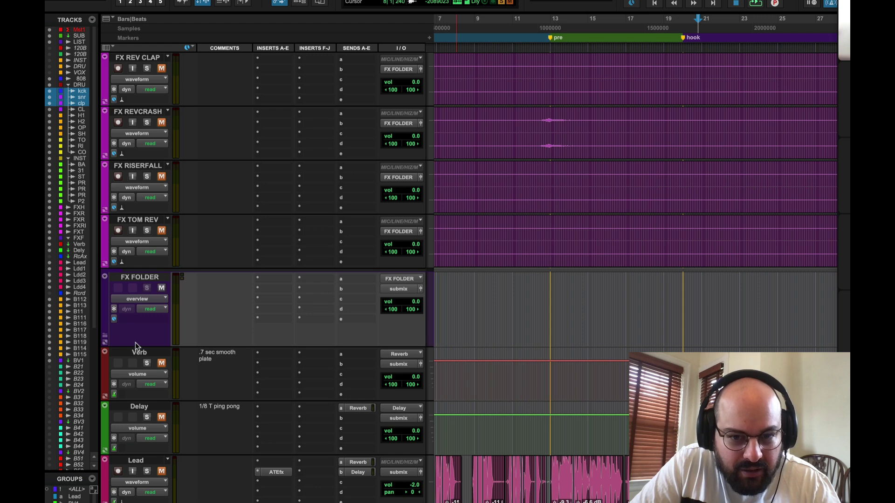
pyautogui.scroll(2, 135, 343)
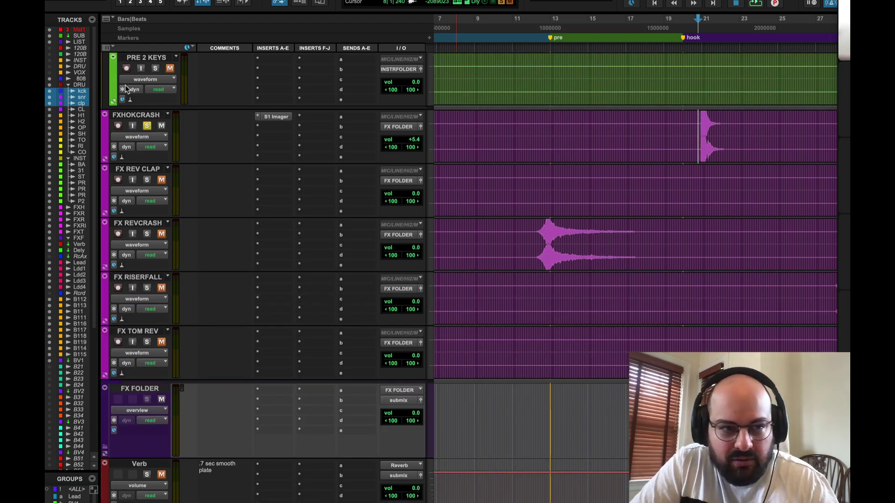
# - Unsolo the hook crash track and play the hook entrance with the crash muted and unmuted
pyautogui.press('space')
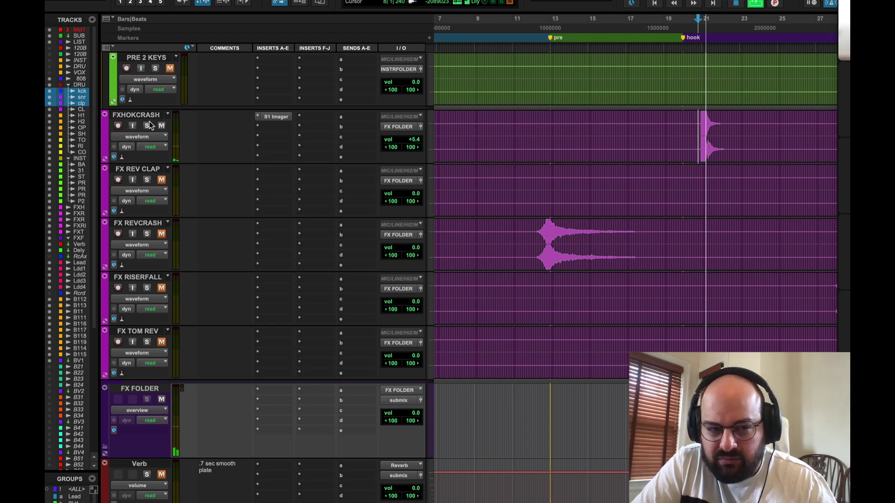
pyautogui.press('space')
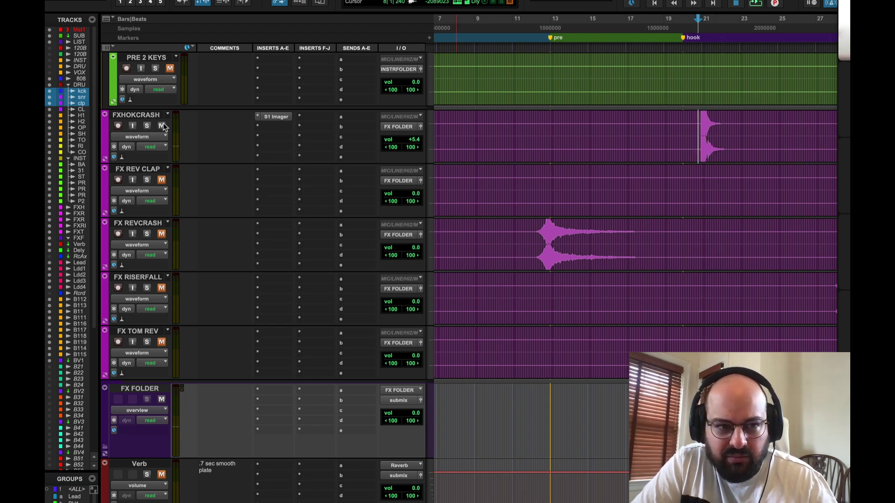
pyautogui.press('space')
pyautogui.click(162, 125)
pyautogui.press('space')
pyautogui.press('space')
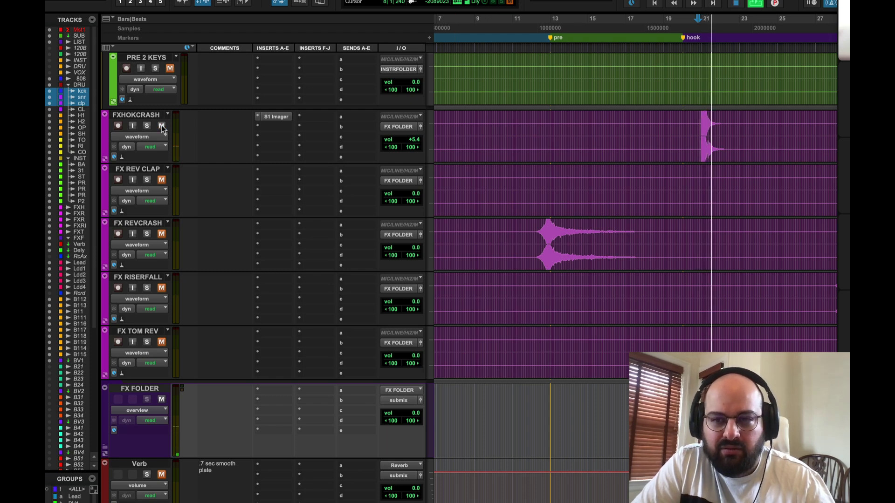
pyautogui.press('space')
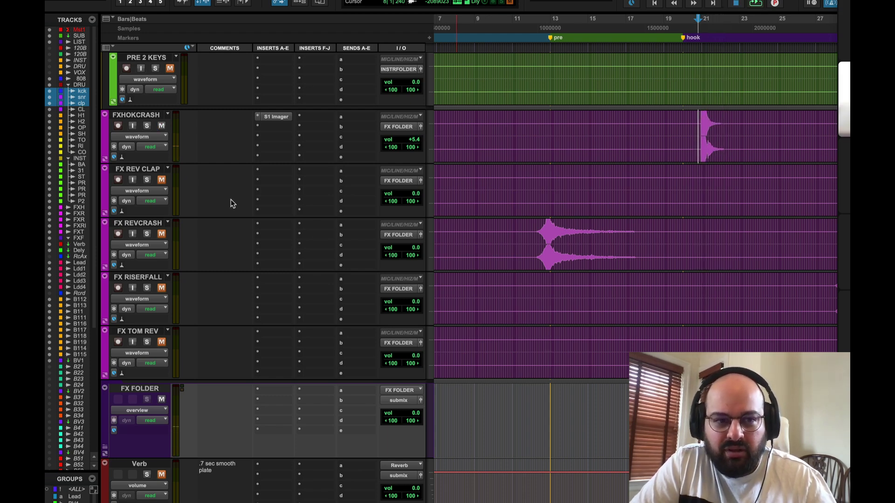
# - Add the comment "compress? make me more swishy" to the FXHOKCRASH track
pyautogui.click(248, 150)
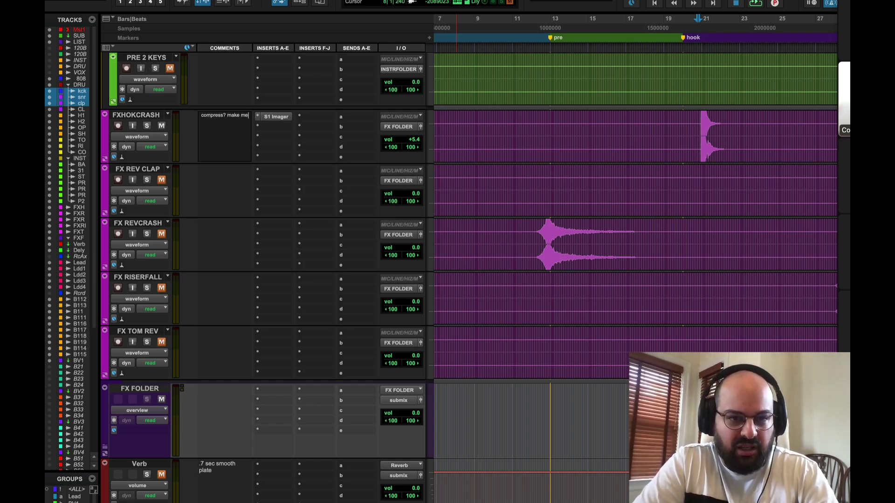
pyautogui.press('Return')
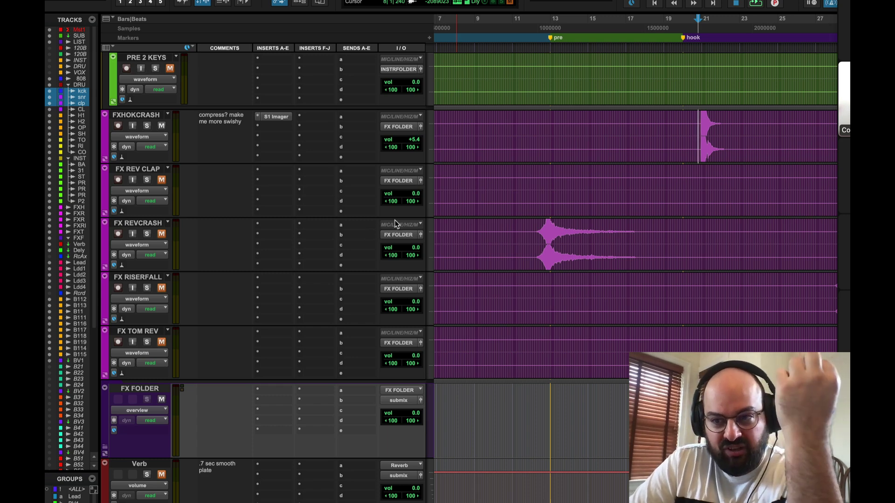
# - Audition the hook crash soloed, unsolo it, and move its S1 Imager down to insert slot C
pyautogui.press('space')
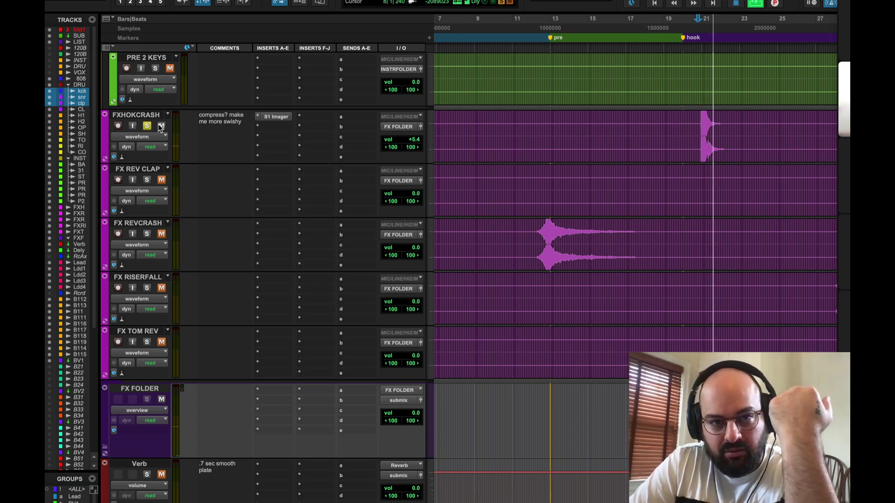
pyautogui.press('space')
pyautogui.click(147, 126)
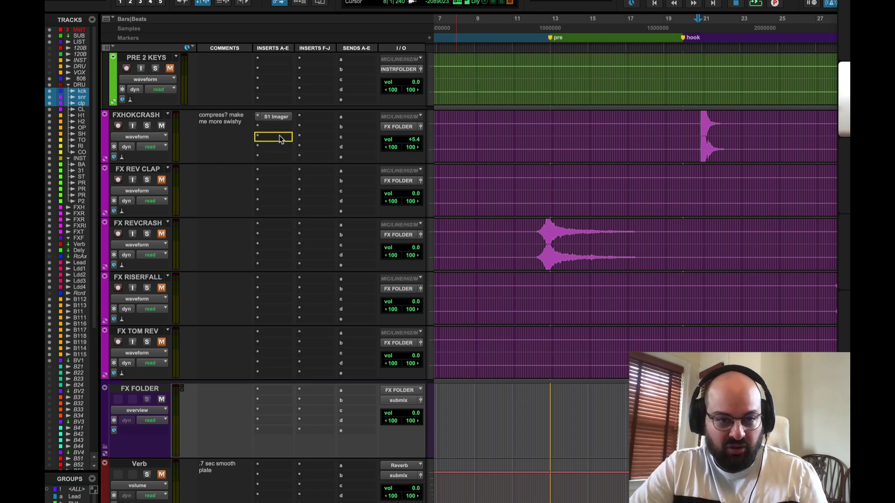
pyautogui.moveTo(279, 140); pyautogui.dragTo(280, 141)
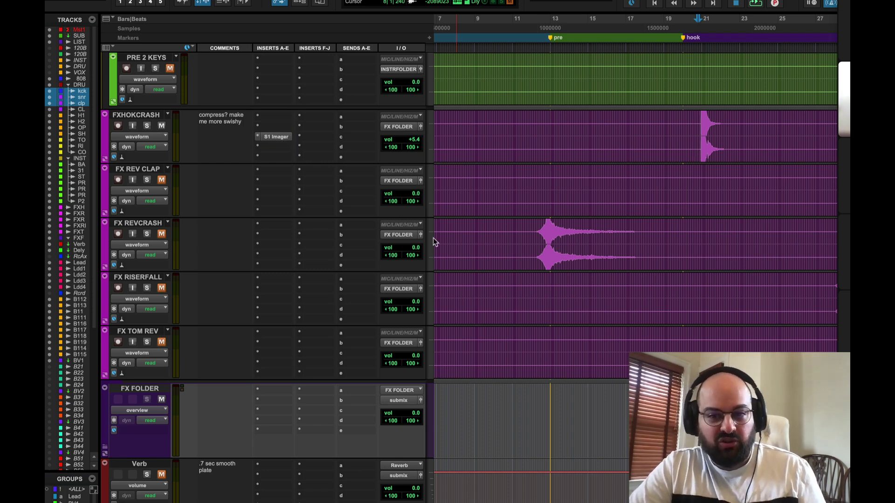
# - Look over the session's FX, vocal, instrument, drum and master tracks, ending at the lead vocals
pyautogui.click(543, 239)
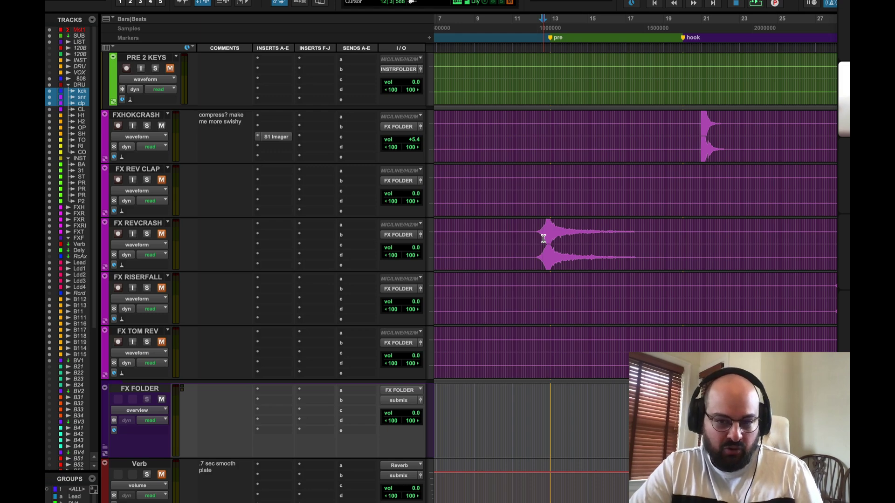
pyautogui.scroll(-10, 480, 236)
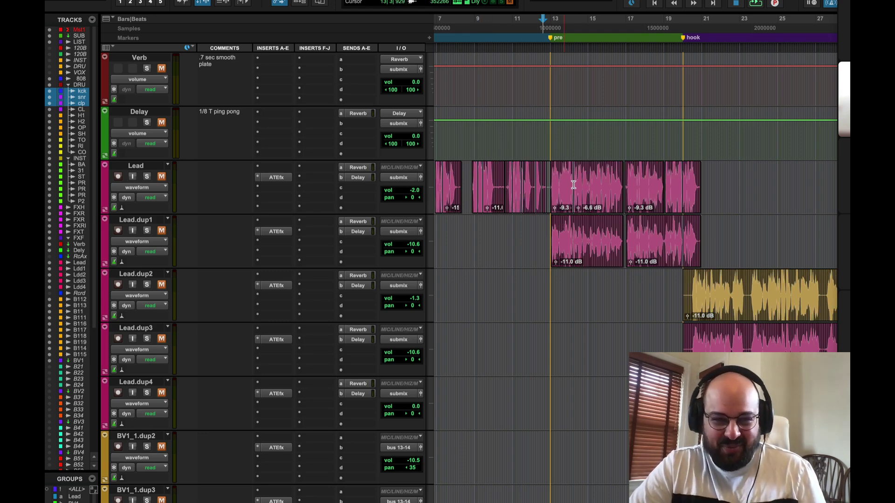
pyautogui.scroll(-2, 573, 185)
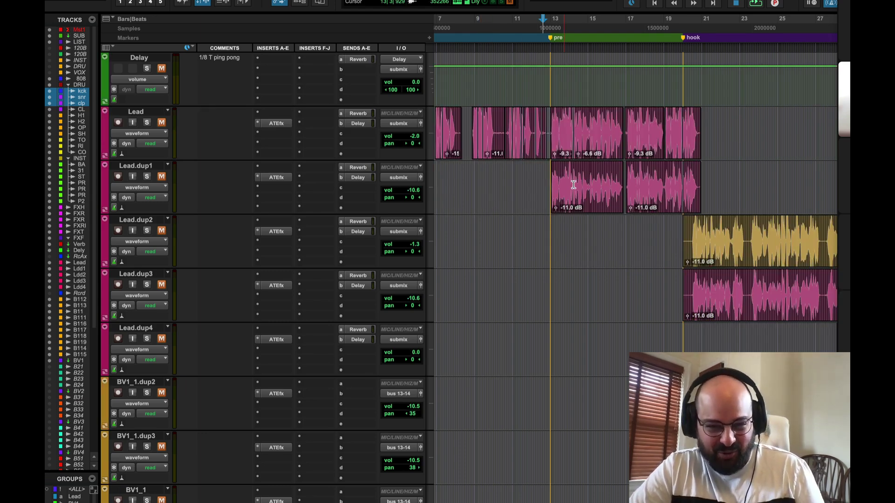
pyautogui.scroll(15, 558, 176)
pyautogui.scroll(-6, 558, 176)
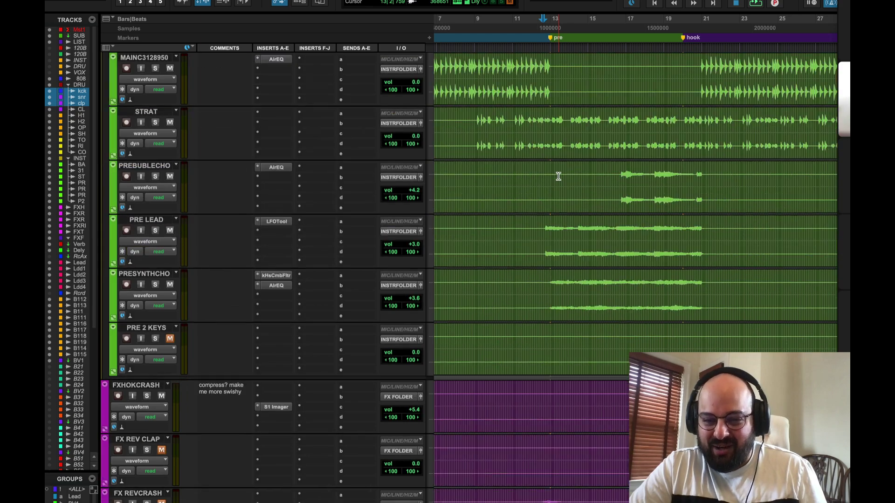
pyautogui.scroll(20, 558, 176)
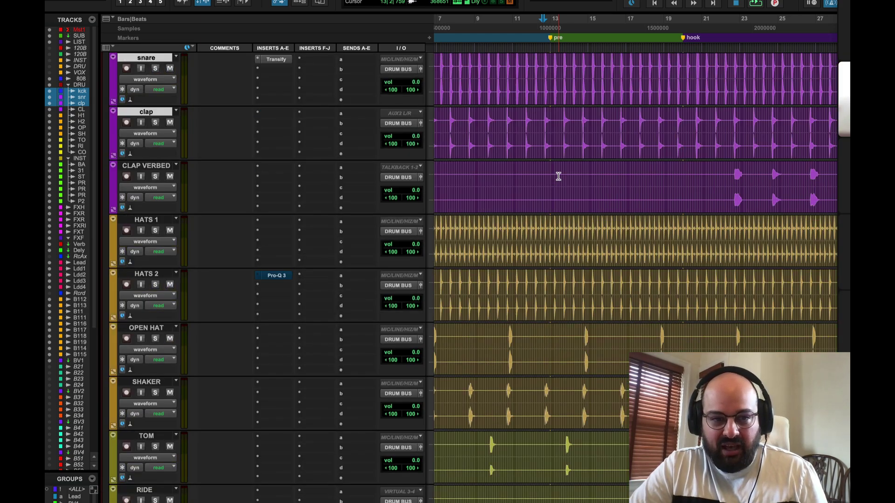
pyautogui.scroll(6, 558, 176)
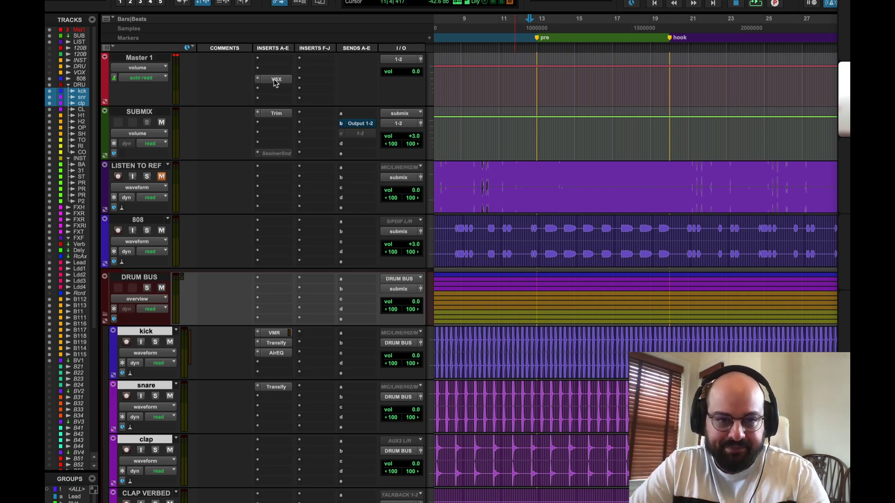
pyautogui.scroll(-20, 601, 255)
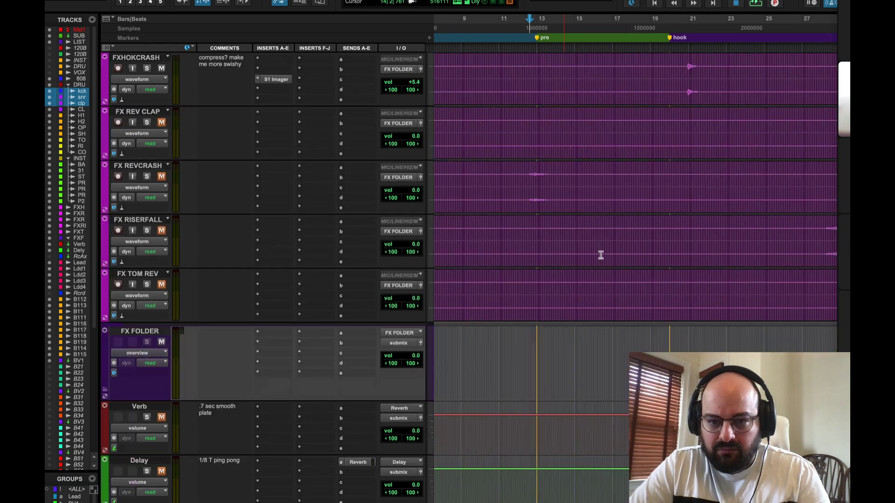
pyautogui.scroll(-6, 601, 254)
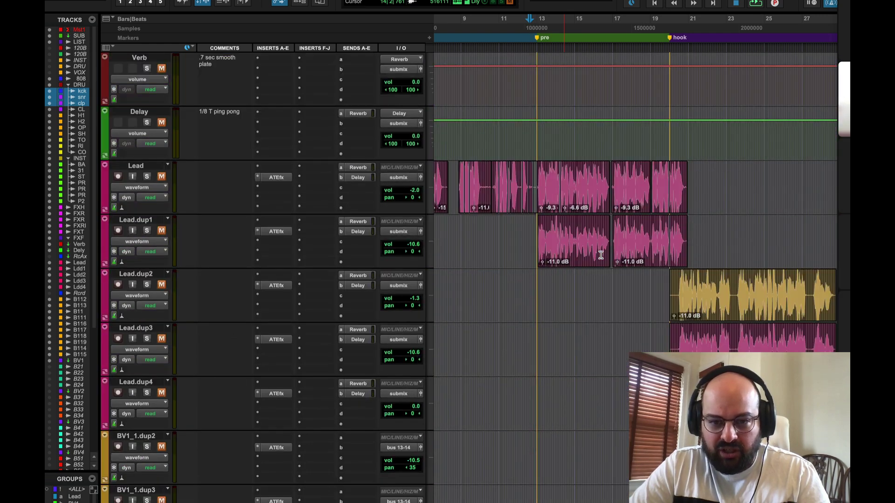
# - Unmute the Lead vocal track and place the playback start at the beginning of the pre section
pyautogui.click(536, 186)
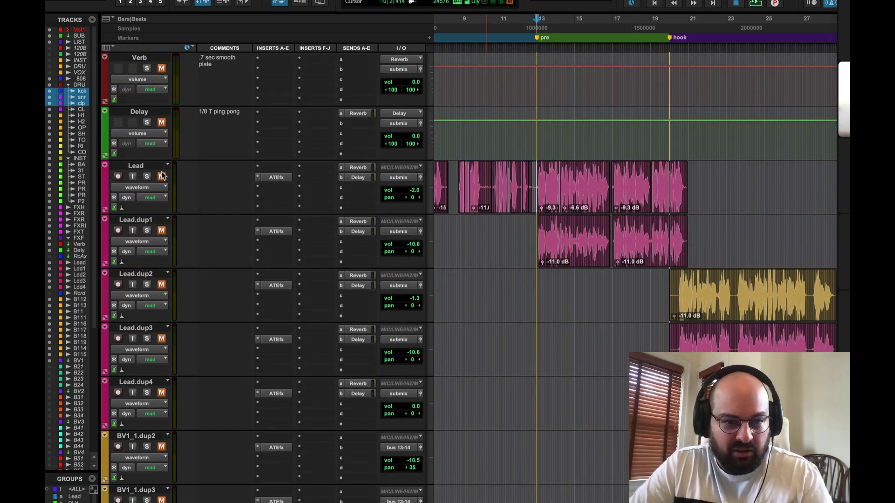
pyautogui.press('t')
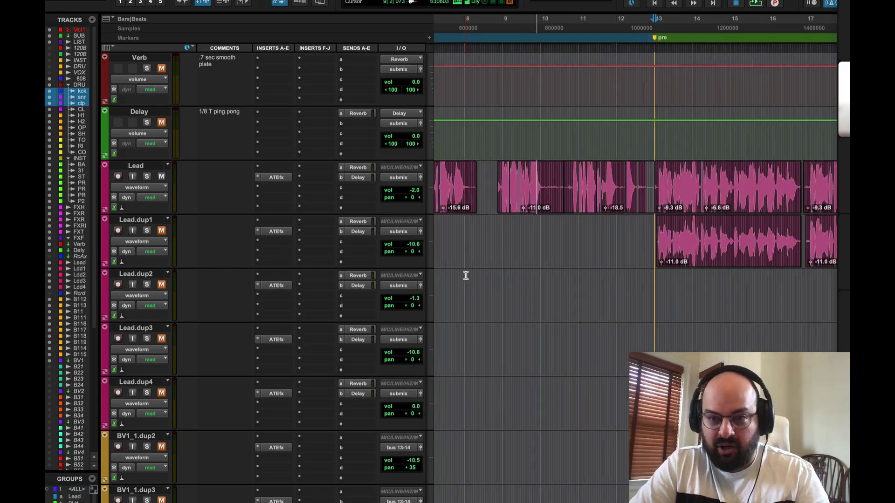
pyautogui.hscroll(5, 665, 298)
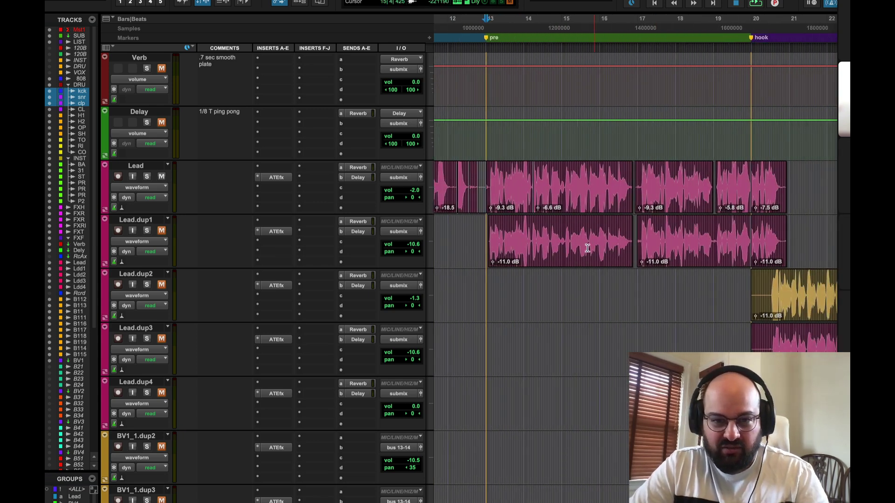
pyautogui.click(489, 188)
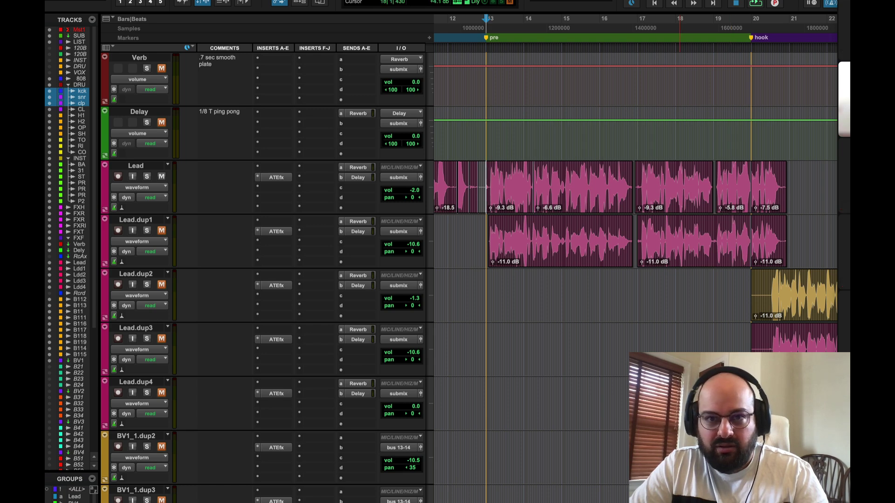
# - Play the pre section, set the Lead track's volume to 0.0, and solo the track
pyautogui.press('space')
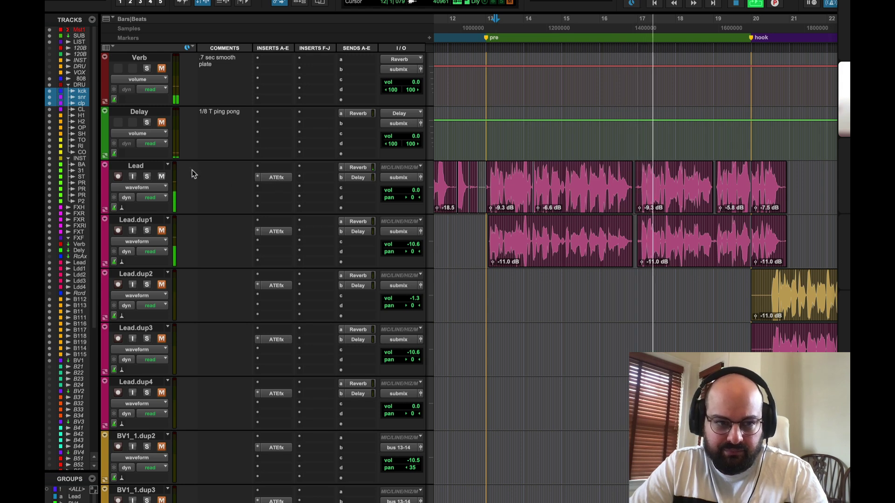
pyautogui.click(146, 177)
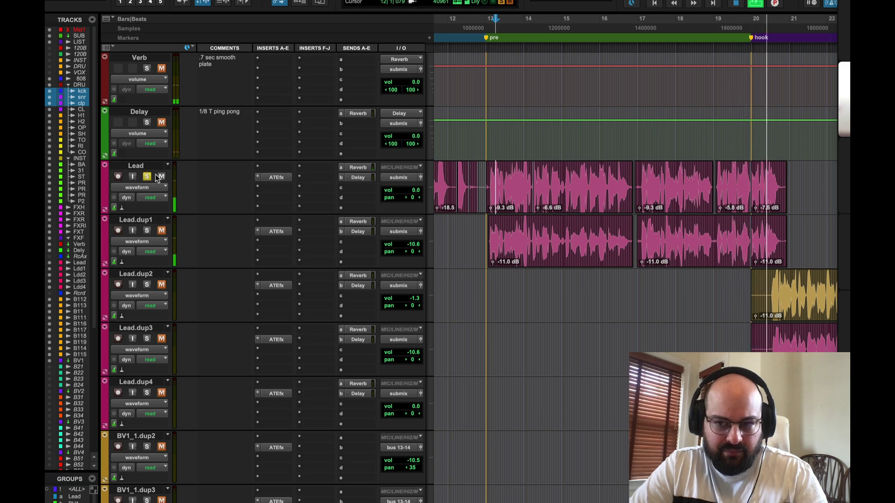
pyautogui.press('space')
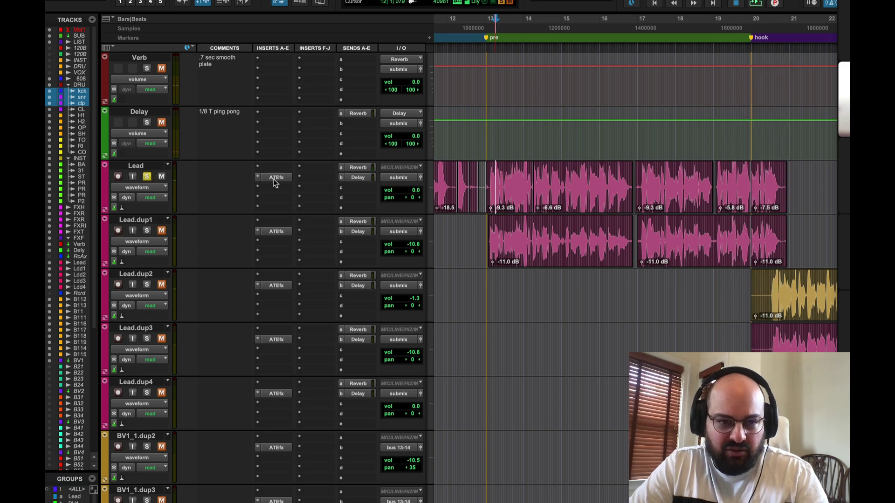
# - Move ATEfx to insert slot A on the Lead track, audition the soloed vocal in the pre section, and unsolo it
pyautogui.moveTo(281, 171); pyautogui.dragTo(281, 171)
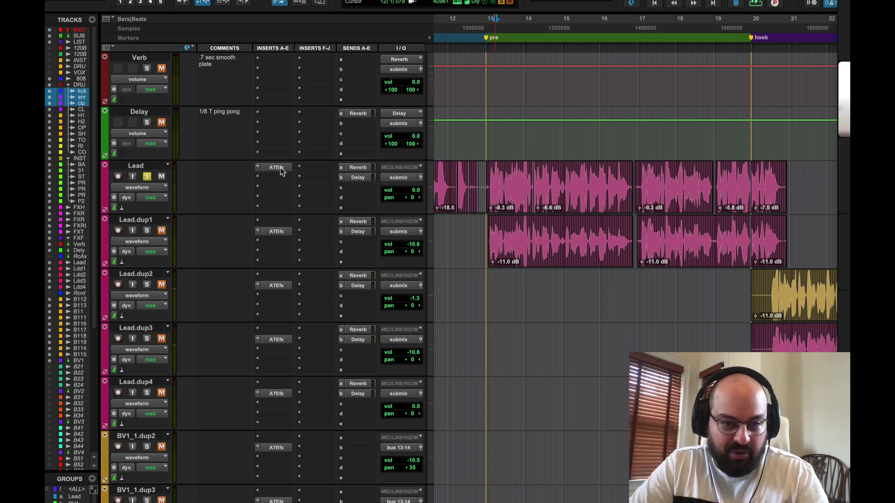
pyautogui.press('space')
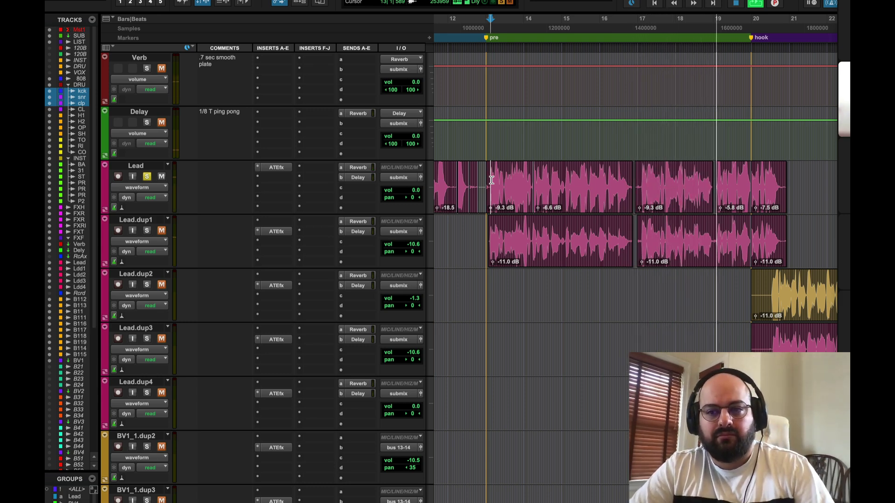
pyautogui.press('space')
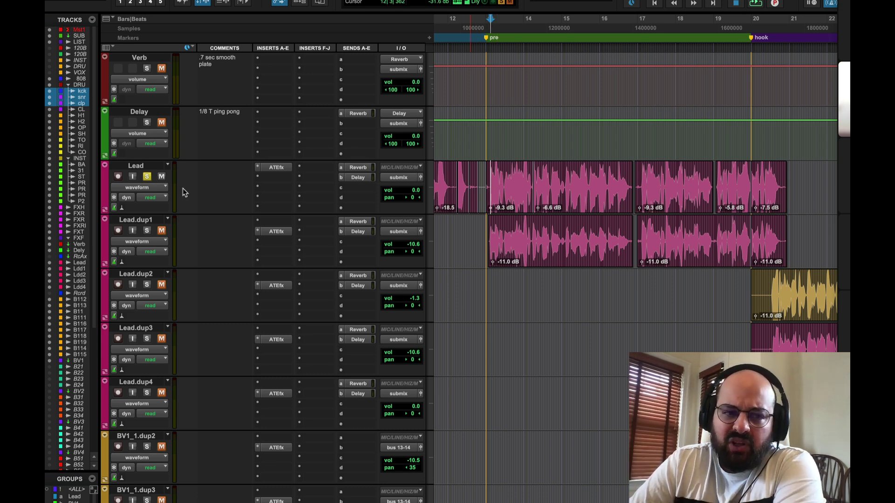
pyautogui.click(149, 178)
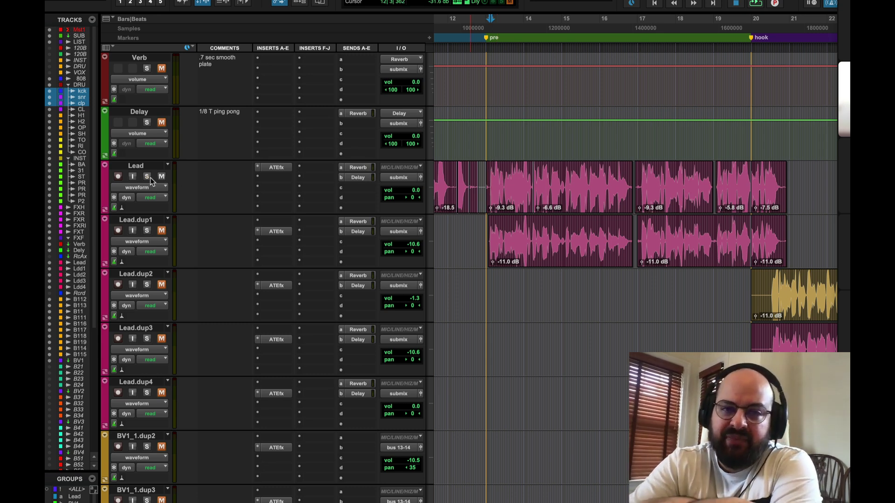
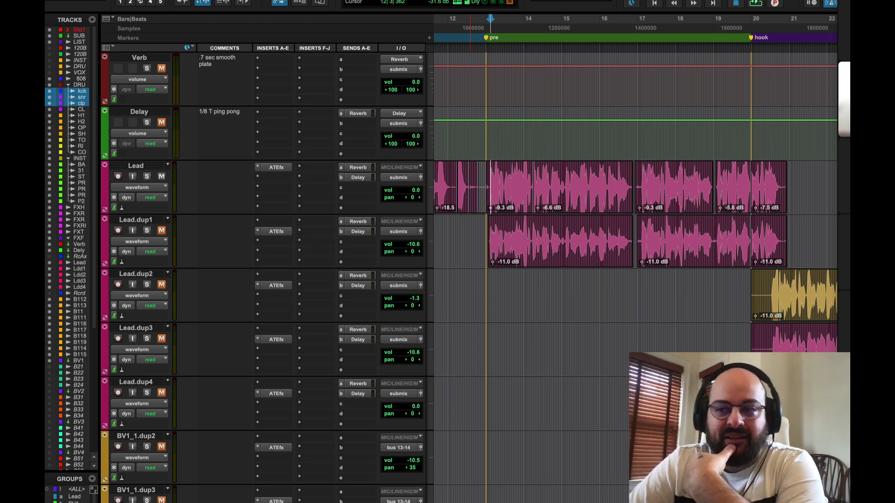
# - Insert Virtual Mix Rack (mono) after ATEfx on the Lead track
pyautogui.press('super+alt+bracketleft')
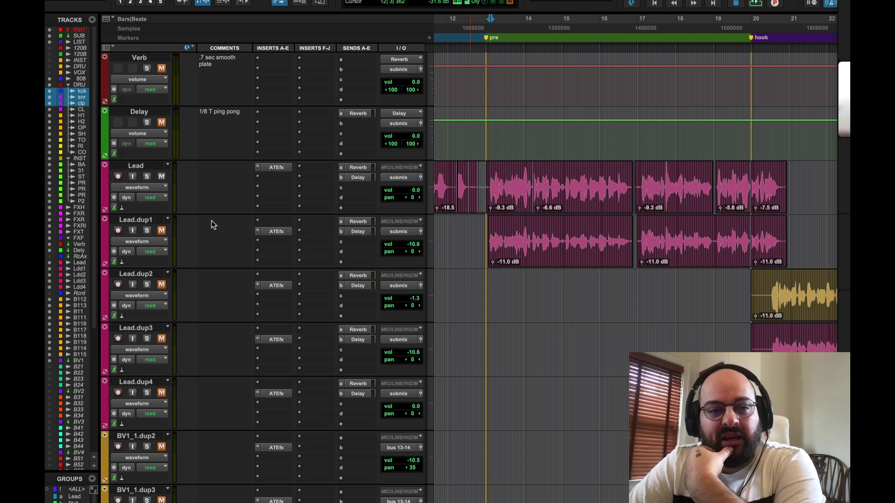
pyautogui.click(269, 182)
pyautogui.click(295, 160)
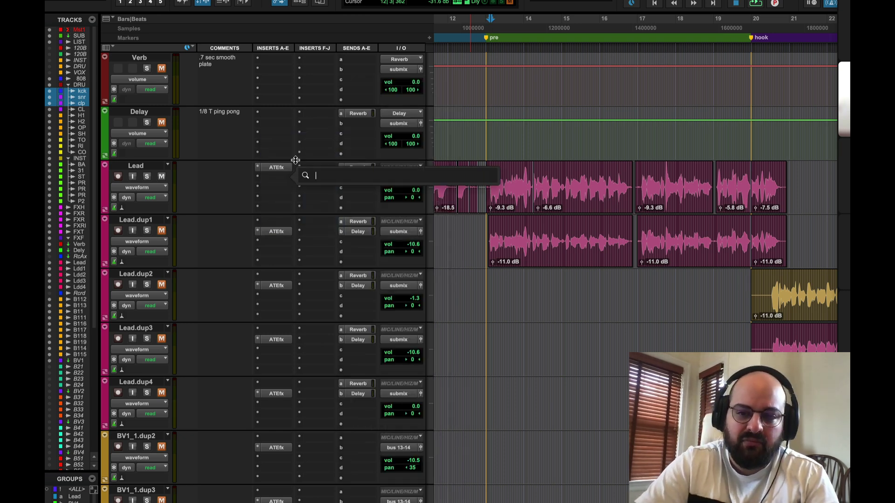
pyautogui.write('virtu')
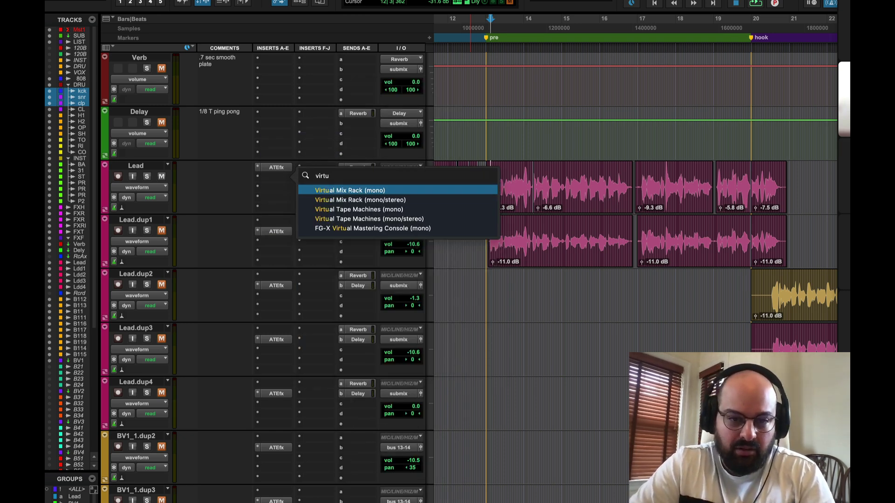
pyautogui.press('Return')
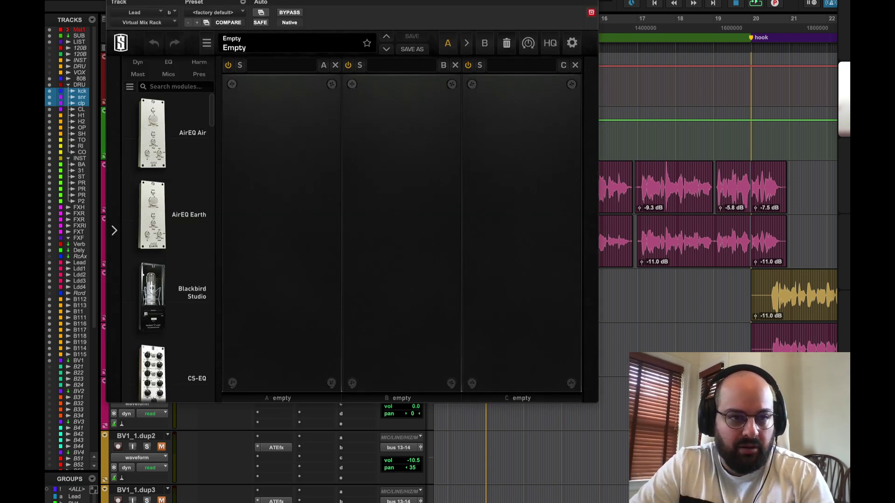
pyautogui.press('super+w')
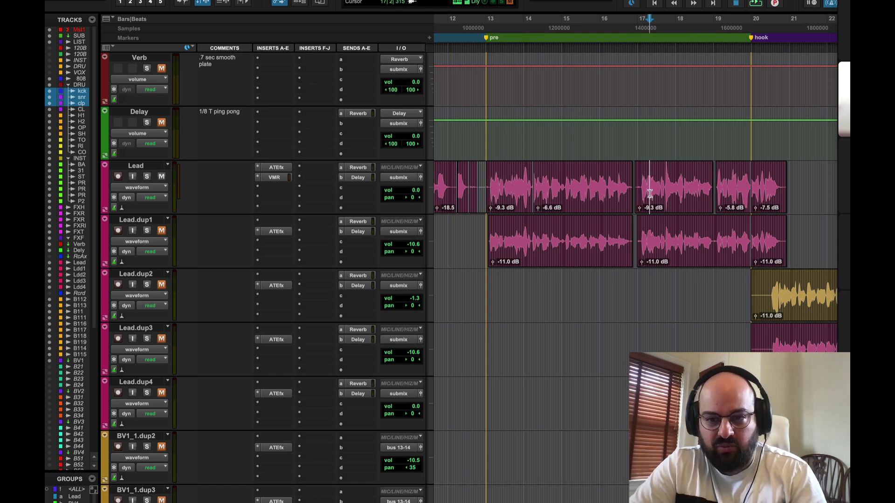
# - Play the Lead vocal from just before its loud peak near beat 4 of bar 17, first in the mix and again soloed
pyautogui.press('super+bracketright')
pyautogui.press('super+bracketright')
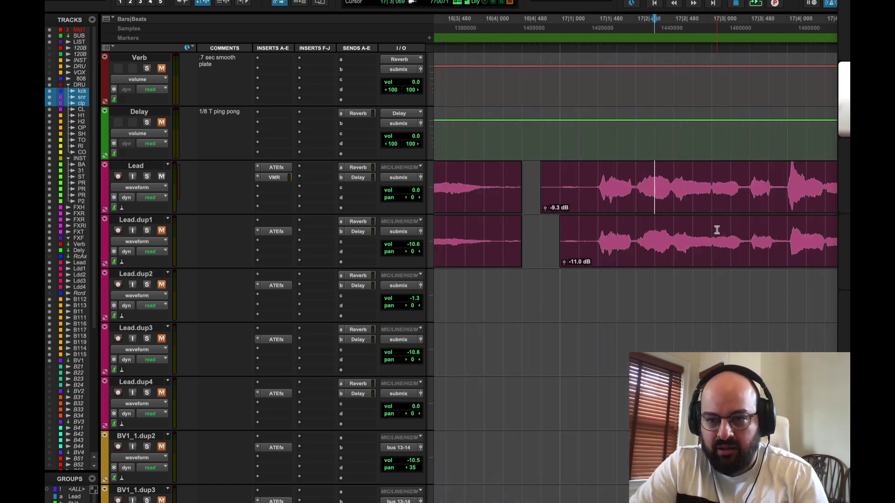
pyautogui.scroll(3, 670, 241)
pyautogui.hscroll(5, 670, 240)
pyautogui.click(605, 265)
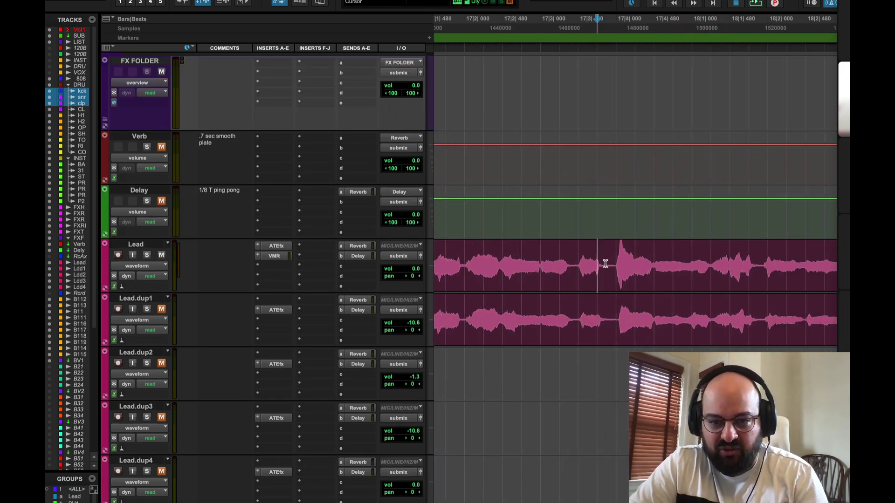
pyautogui.press('super+alt+bracketleft')
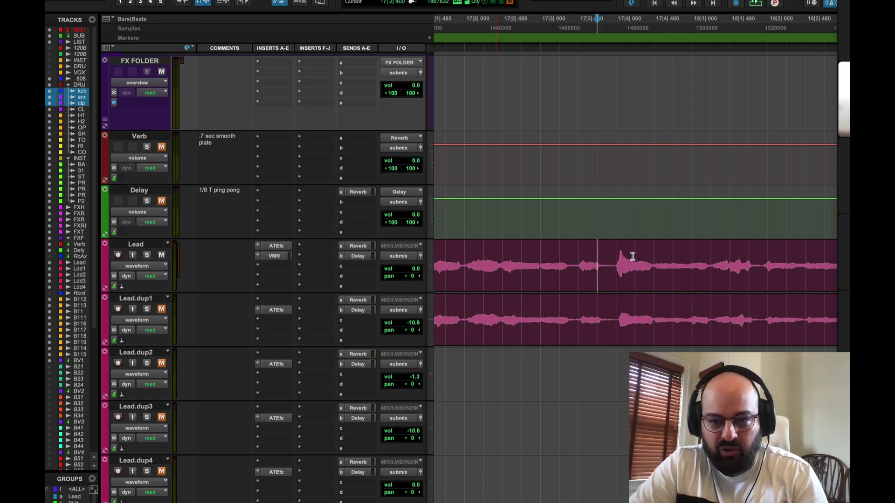
pyautogui.press('space')
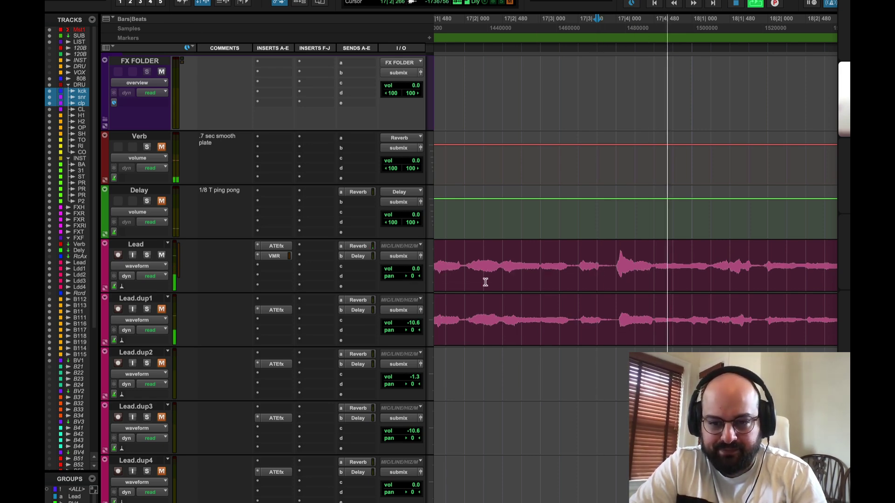
pyautogui.press('space')
pyautogui.click(146, 254)
pyautogui.press('space')
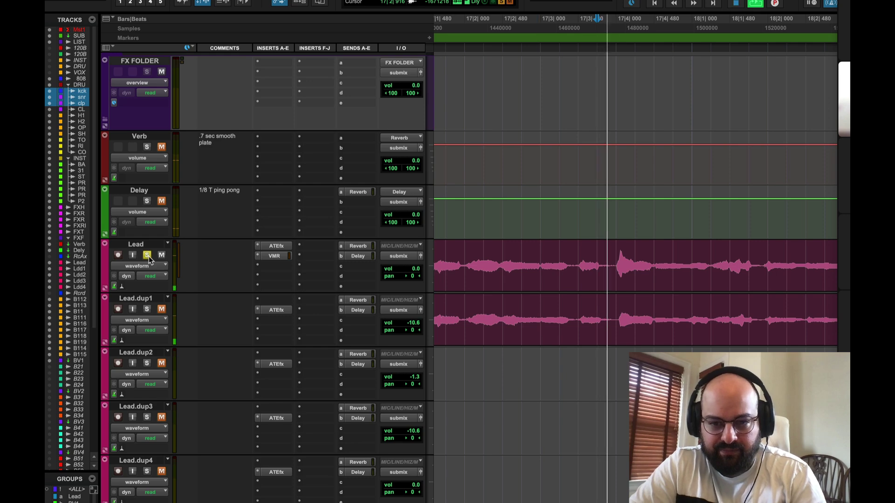
# - Stop playback, separate the Lead vocal's loud peak at bar 17 beat 4, lower its clip gain and crossfade the edges
pyautogui.press('space')
pyautogui.click(612, 279)
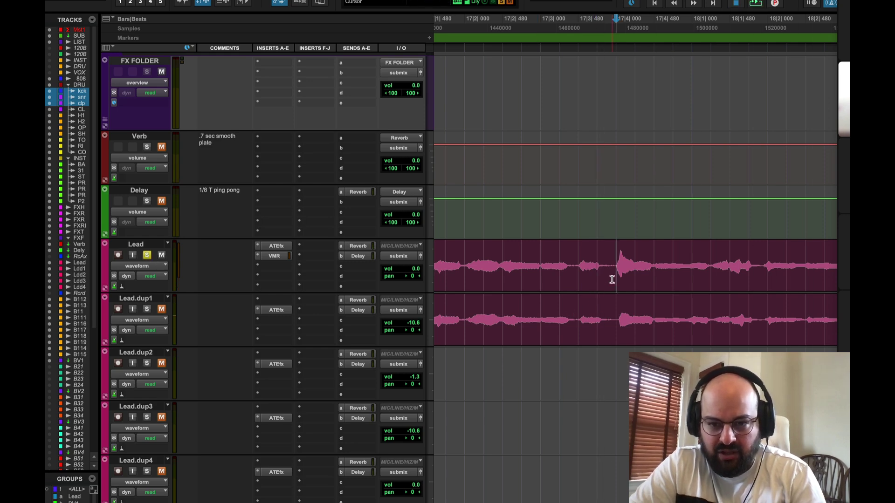
pyautogui.keyDown('alt'); pyautogui.scroll(2, 605, 282); pyautogui.keyUp('alt')
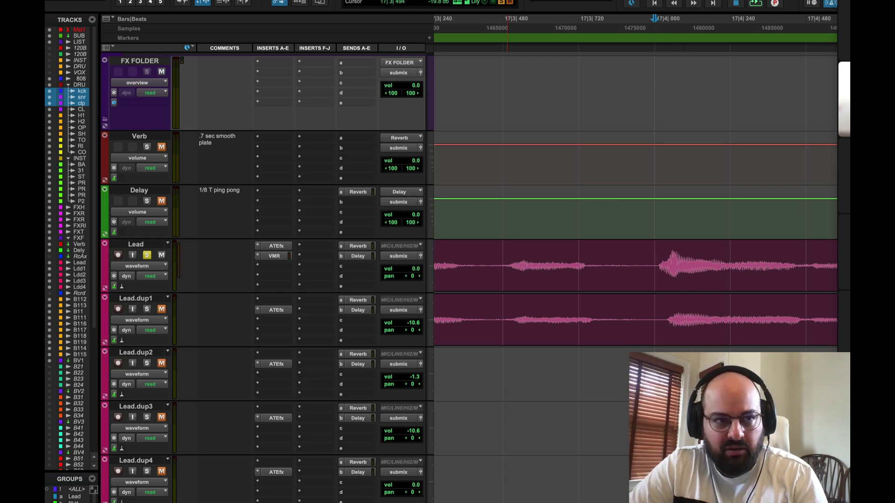
pyautogui.moveTo(668, 268); pyautogui.dragTo(685, 268)
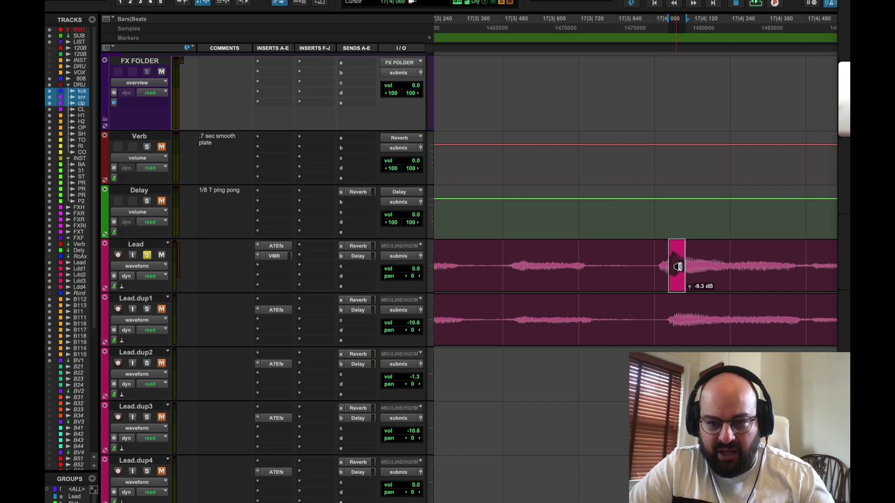
pyautogui.moveTo(681, 269)
pyautogui.mouseDown()
pyautogui.moveTo(690, 269)
pyautogui.moveTo(670, 268)
pyautogui.mouseUp()
pyautogui.press('f')
pyautogui.press('f')
pyautogui.click(655, 272)
# - Separate the Lead vocal's loud peak at bar 14 beat 1, lower its clip gain and crossfade both edges
pyautogui.press('r')
pyautogui.press('r')
pyautogui.press('r')
pyautogui.press('r')
pyautogui.press('r')
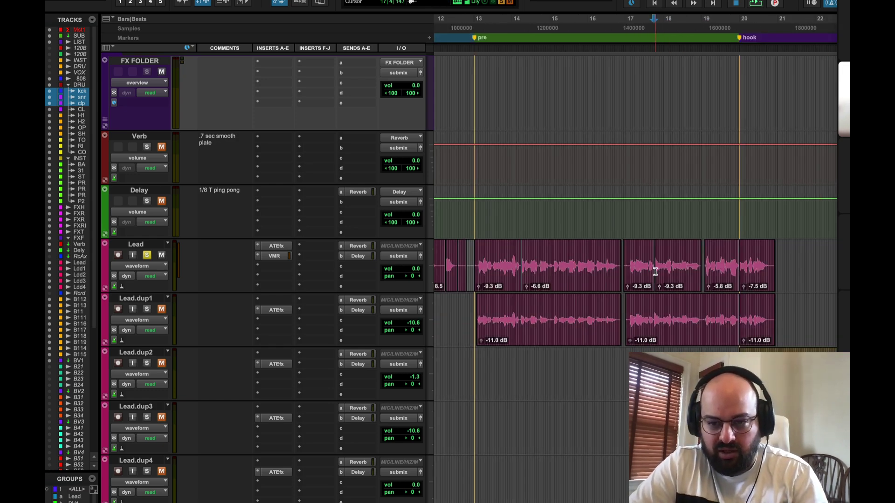
pyautogui.press('r')
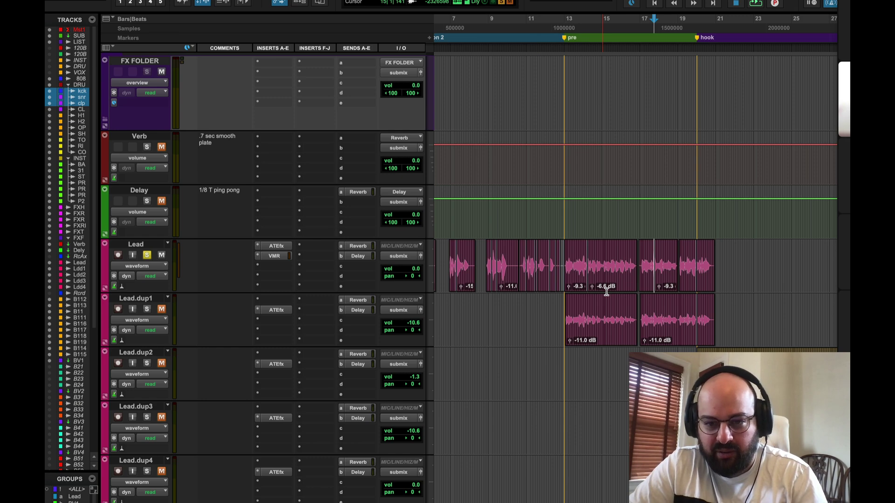
pyautogui.scroll(-3, 605, 291)
pyautogui.hscroll(-3, 605, 291)
pyautogui.scroll(3, 607, 291)
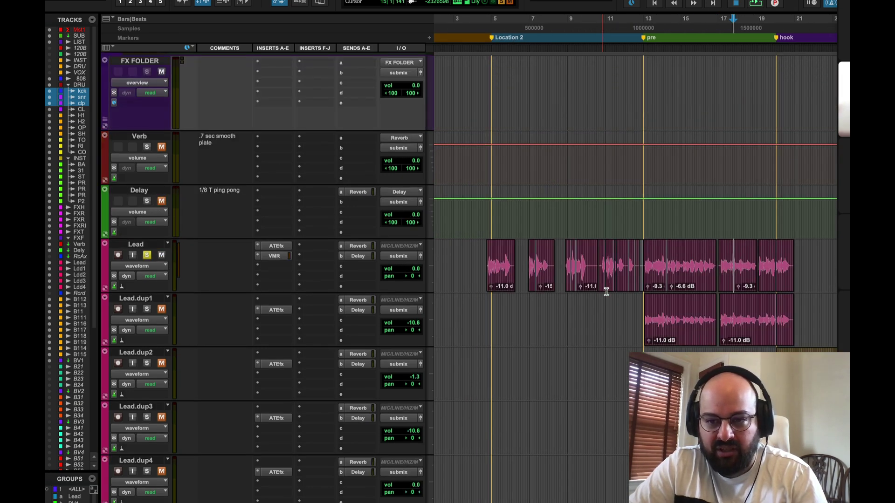
pyautogui.click(662, 267)
pyautogui.press('t')
pyautogui.press('t')
pyautogui.press('t')
pyautogui.press('t')
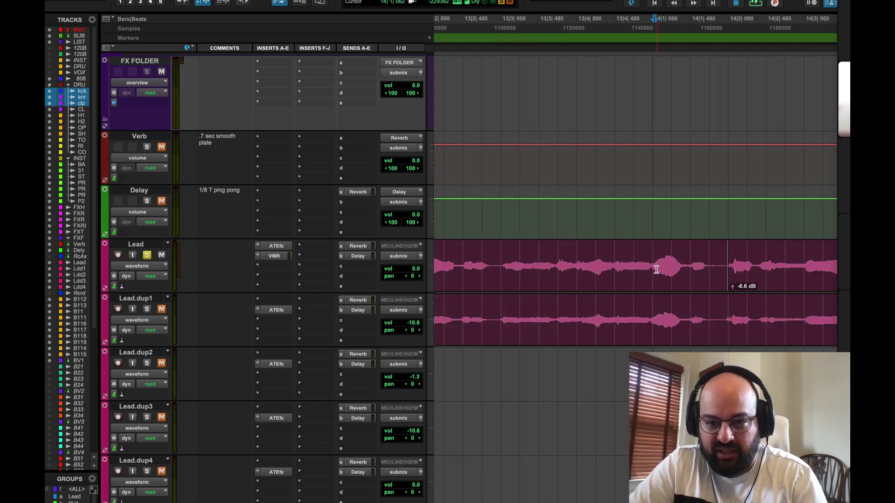
pyautogui.moveTo(661, 267); pyautogui.dragTo(677, 269)
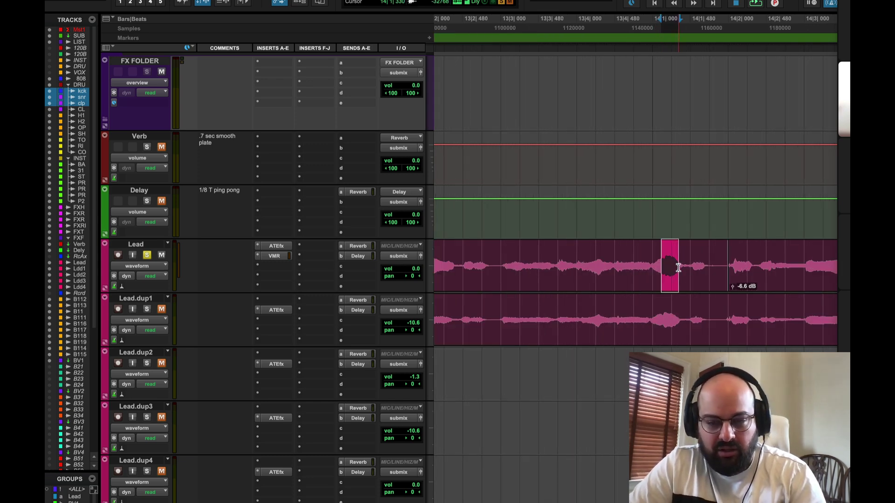
pyautogui.press('b')
pyautogui.moveTo(659, 266); pyautogui.dragTo(679, 275)
pyautogui.press('f')
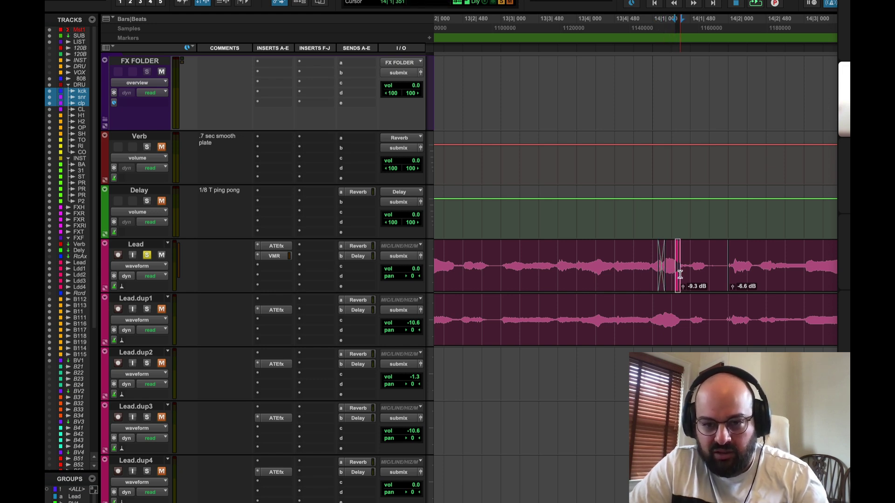
pyautogui.press('f')
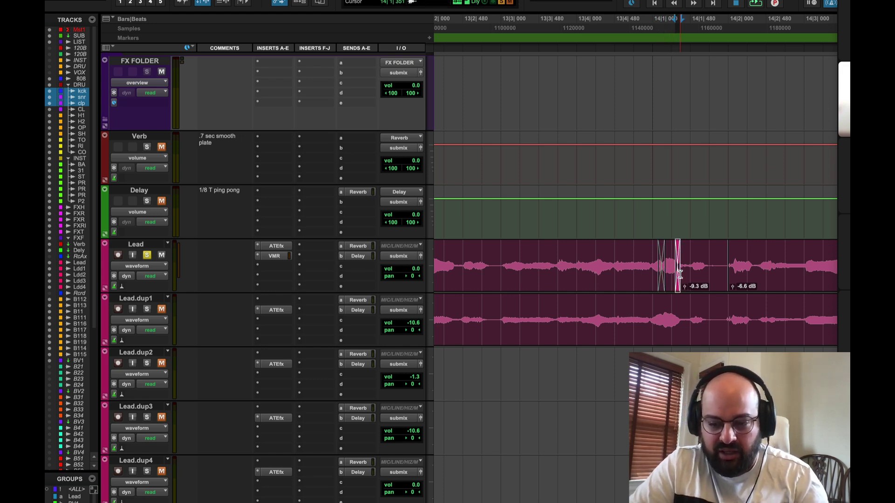
# - Separate the Lead vocal's short peak at bar 9 beat 2, set its clip gain to -15.8 dB and crossfade both edges
pyautogui.press('r')
pyautogui.press('r')
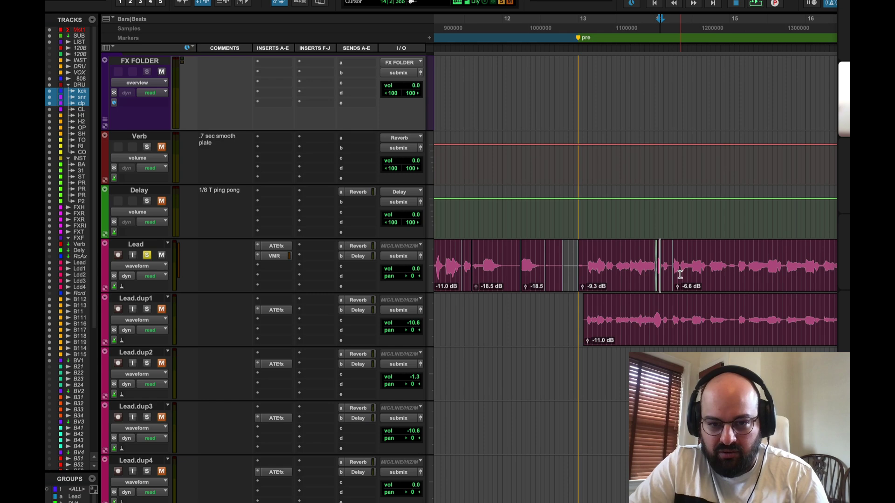
pyautogui.press('r')
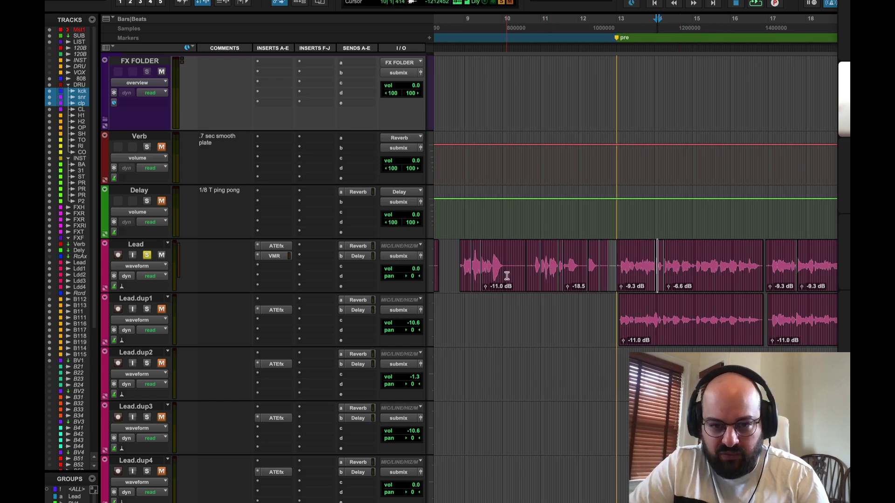
pyautogui.click(475, 263)
pyautogui.press('t')
pyautogui.press('t')
pyautogui.press('t')
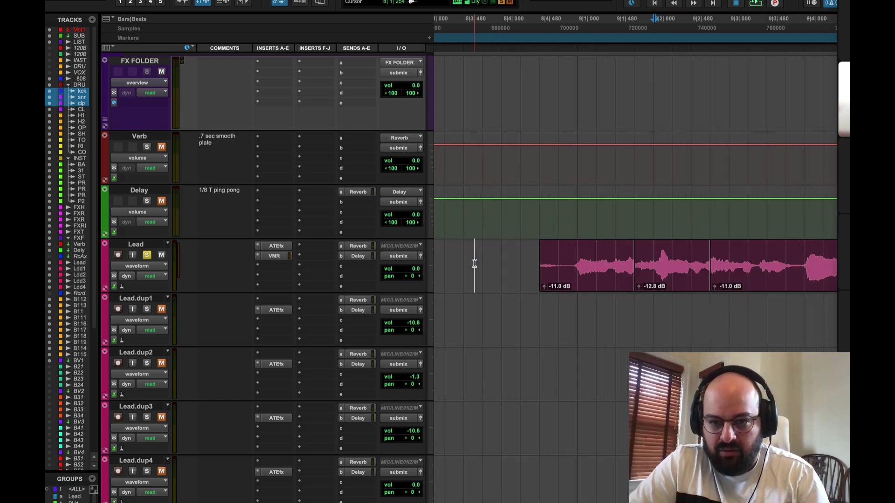
pyautogui.click(659, 265)
pyautogui.moveTo(659, 265); pyautogui.dragTo(665, 267)
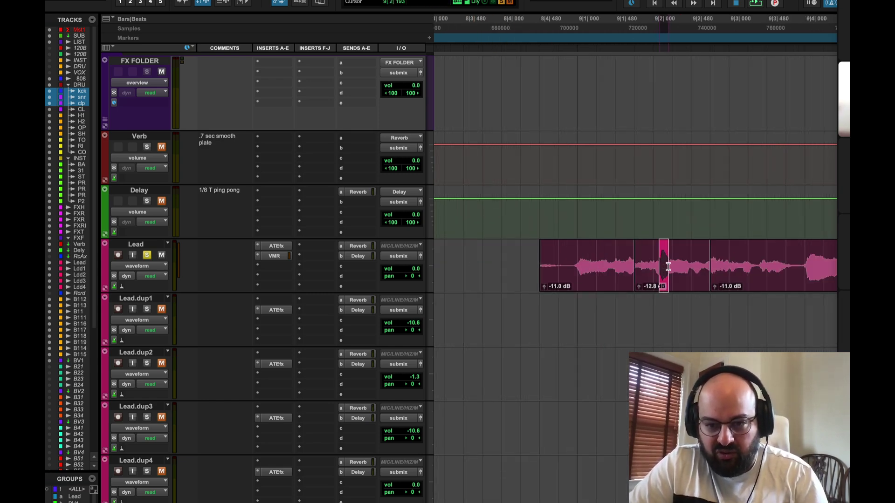
pyautogui.press('b')
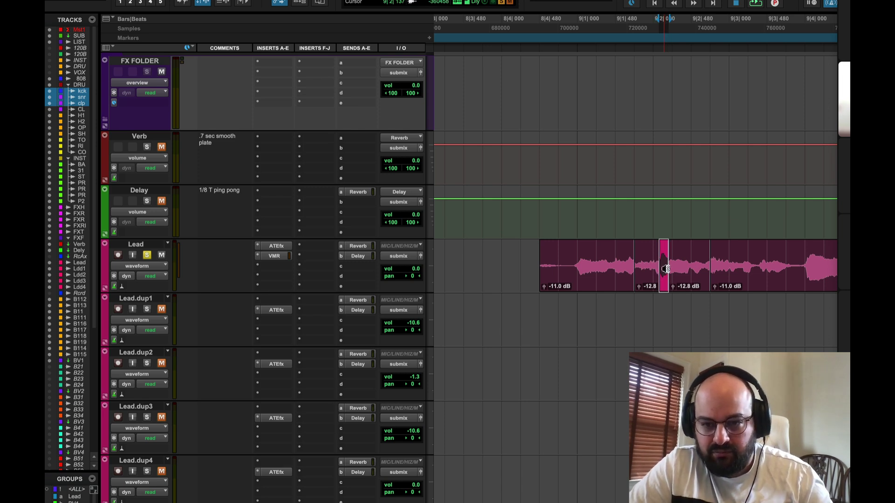
pyautogui.press('t')
pyautogui.press('t')
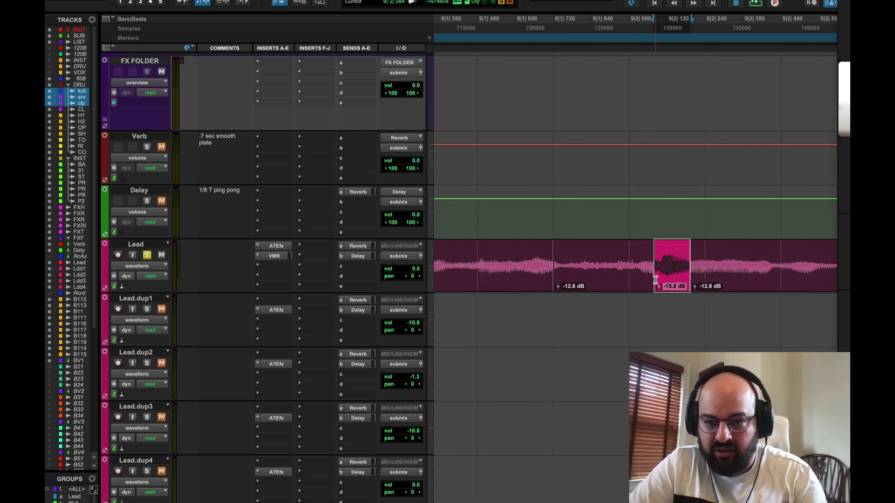
pyautogui.moveTo(652, 274); pyautogui.dragTo(693, 274)
pyautogui.press('f')
pyautogui.press('f')
pyautogui.click(674, 269)
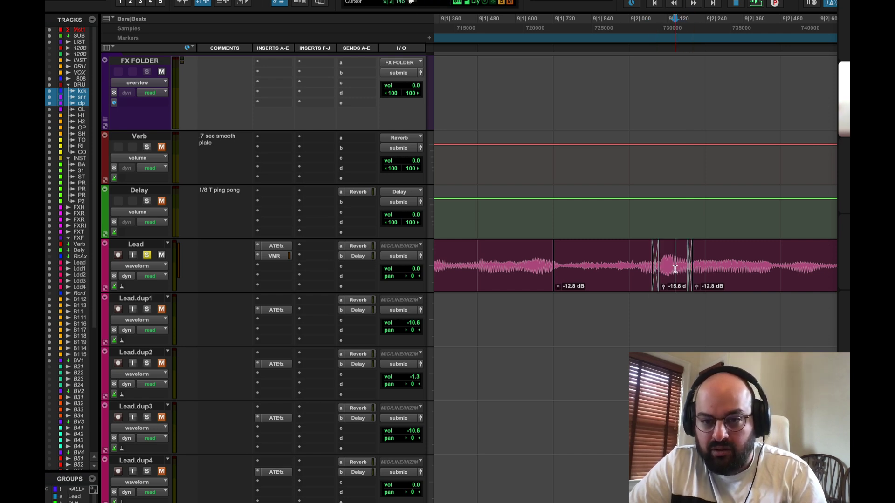
# - Separate the Lead vocal's peak at bar 5 beat 4, lower its clip gain to -13.5 dB and crossfade both edges
pyautogui.press('r')
pyautogui.press('r')
pyautogui.press('r')
pyautogui.press('r')
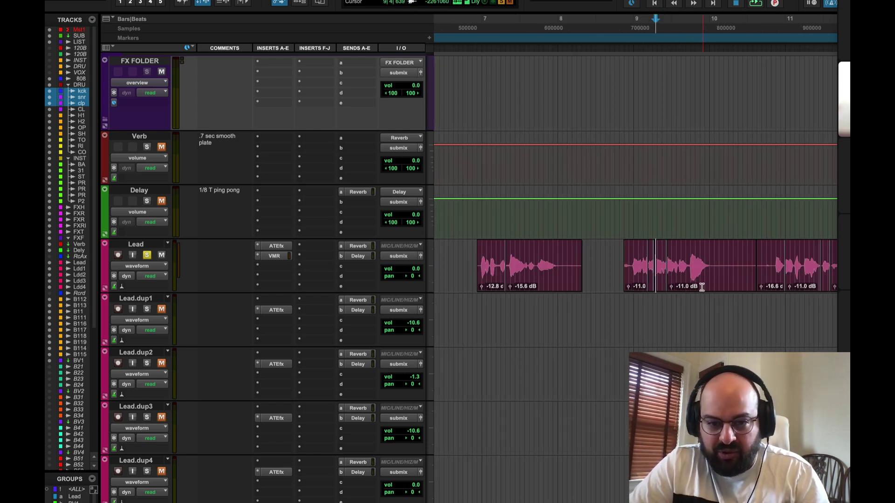
pyautogui.press('r')
pyautogui.click(522, 271)
pyautogui.press('t')
pyautogui.press('t')
pyautogui.press('t')
pyautogui.press('t')
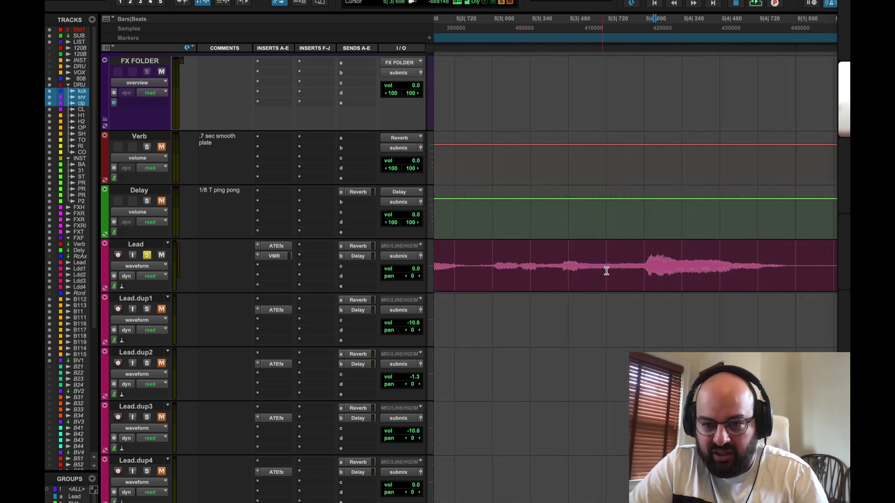
pyautogui.moveTo(644, 272); pyautogui.dragTo(676, 273)
pyautogui.press('b')
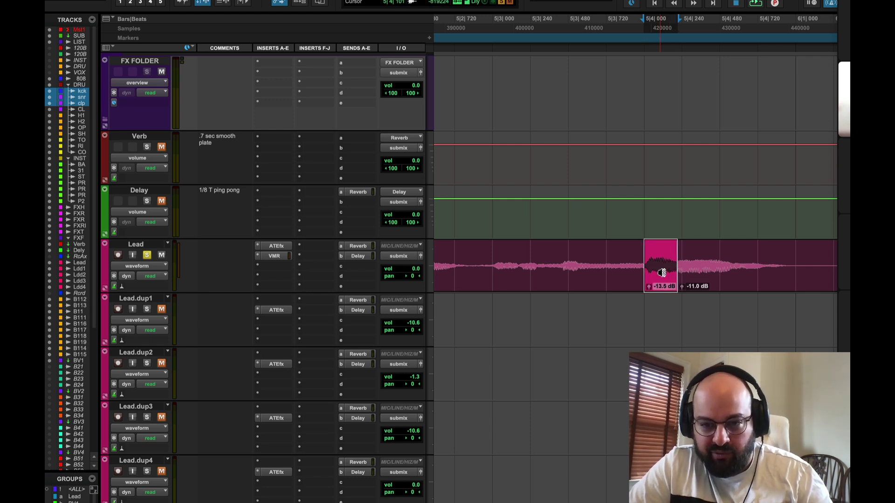
pyautogui.moveTo(663, 272)
pyautogui.mouseDown()
pyautogui.moveTo(688, 272)
pyautogui.moveTo(647, 275)
pyautogui.mouseUp()
pyautogui.press('f')
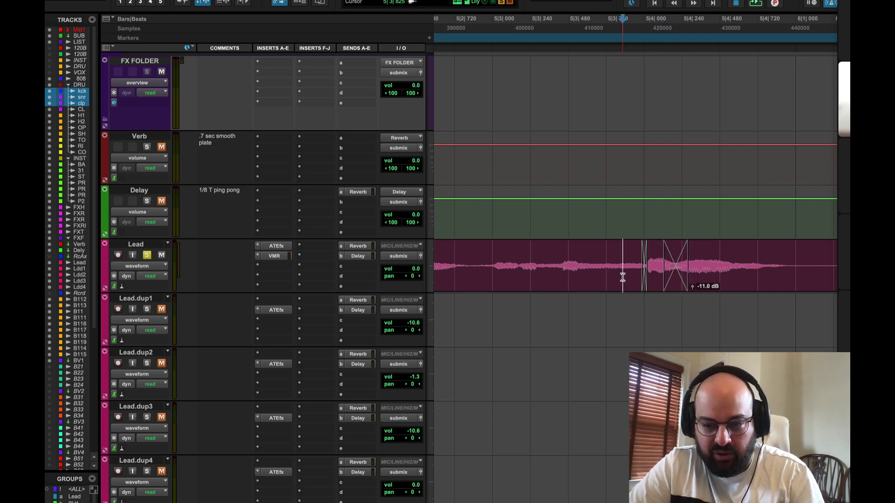
# - Separate the Lead vocal's loud note at bar 9 beat 4, lower its clip gain to -15.0 dB and crossfade its edges
pyautogui.press('r')
pyautogui.press('r')
pyautogui.press('r')
pyautogui.press('r')
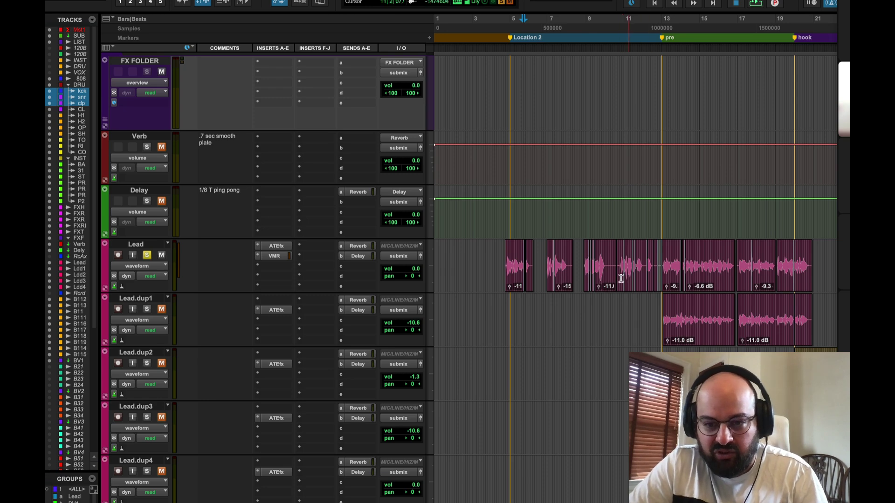
pyautogui.press('t')
pyautogui.press('t')
pyautogui.press('t')
pyautogui.press('t')
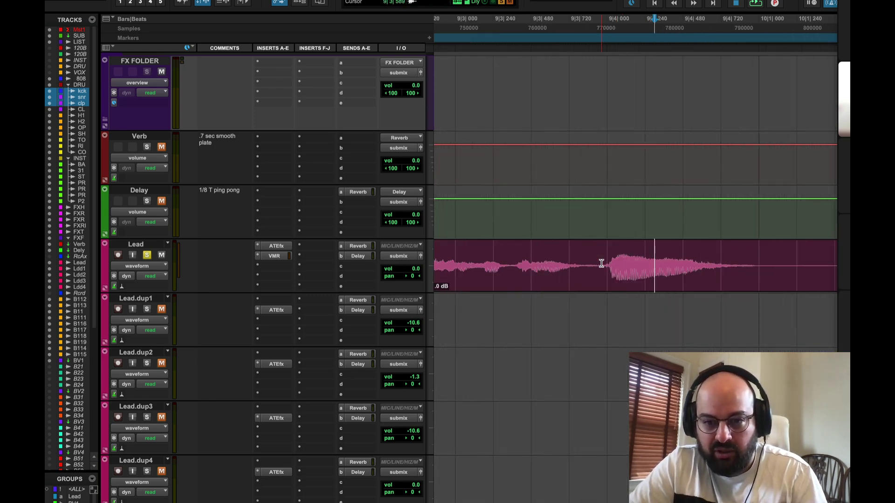
pyautogui.moveTo(601, 278); pyautogui.dragTo(649, 279)
pyautogui.hotkey('ctrl', 'shift', 'Down')
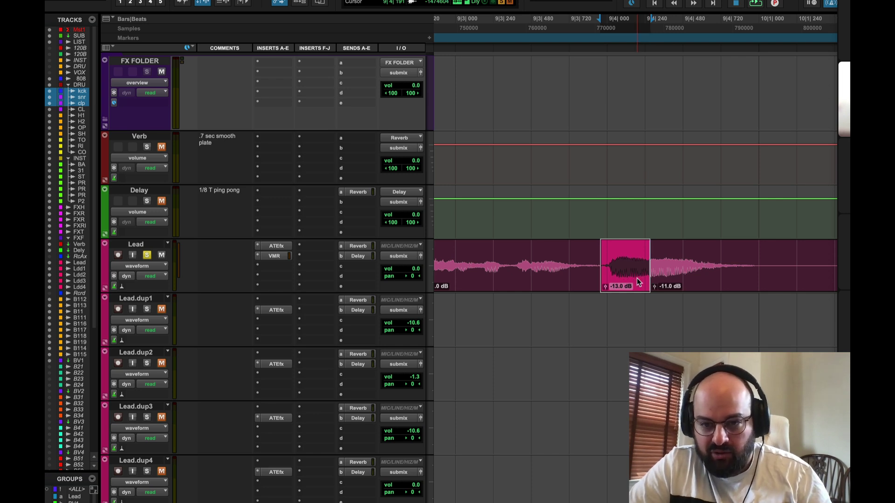
pyautogui.hotkey('ctrl', 'shift', 'Down')
pyautogui.hotkey('ctrl', 'shift', 'Down')
pyautogui.hotkey('ctrl', 'shift', 'Down')
pyautogui.hotkey('ctrl', 'shift', 'Down')
pyautogui.hotkey('ctrl', 'shift', 'Down')
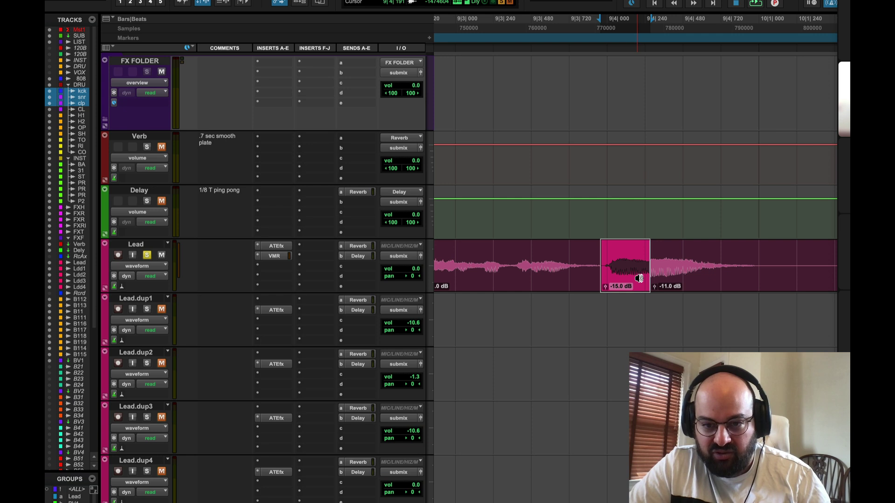
pyautogui.moveTo(635, 275); pyautogui.dragTo(670, 273)
pyautogui.press('ctrl+super+f')
pyautogui.click(614, 270)
# - Review the Lead clips through the verse and pre sections, and play the soloed vocal from about bar 14 beat 2
pyautogui.press('super+bracketleft')
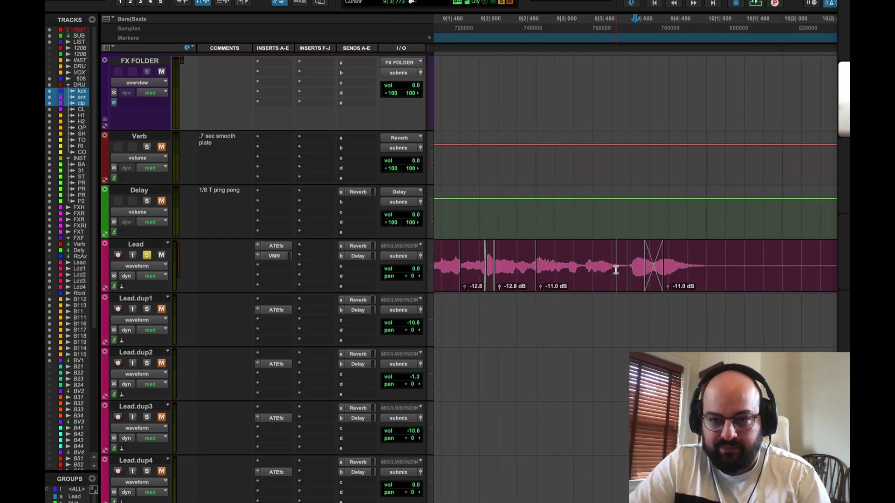
pyautogui.press('super+bracketleft')
pyautogui.press('super+bracketleft')
pyautogui.press('super+bracketleft')
pyautogui.press('super+bracketleft')
pyautogui.press('super+bracketleft')
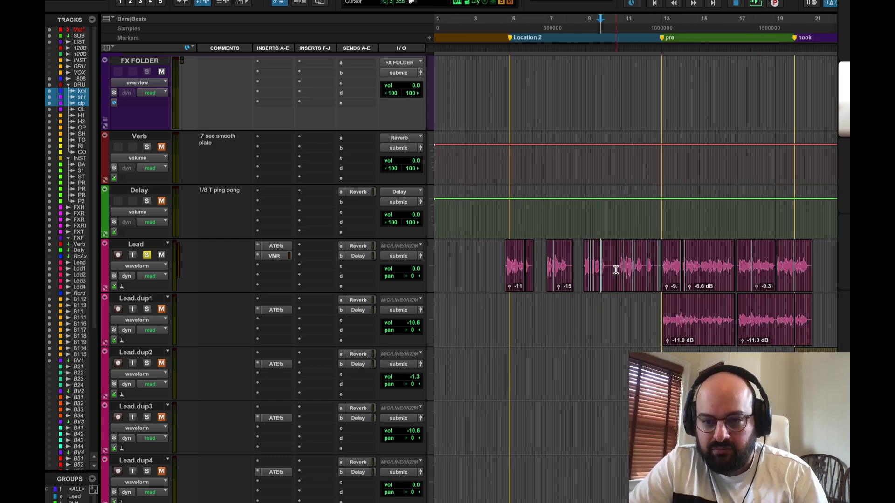
pyautogui.click(485, 273)
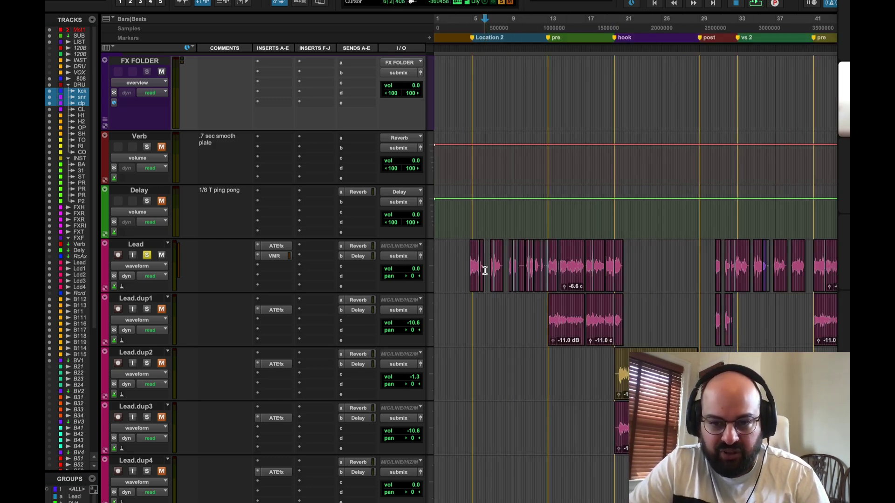
pyautogui.click(608, 268)
pyautogui.press('super+bracketright')
pyautogui.press('super+bracketright')
pyautogui.press('super+bracketright')
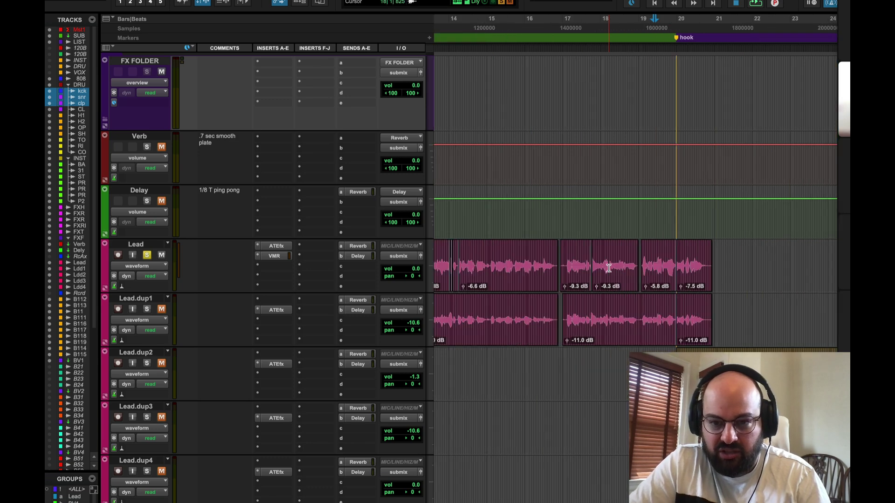
pyautogui.click(548, 265)
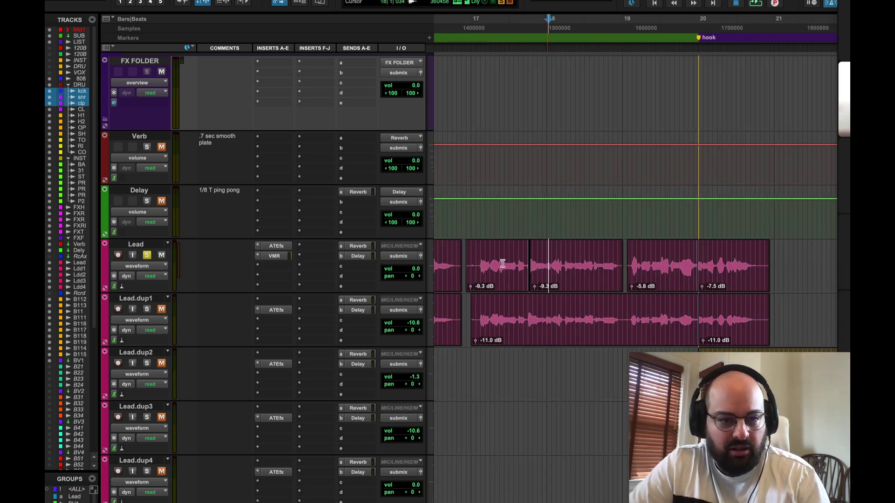
pyautogui.press('super+bracketleft')
pyautogui.click(466, 266)
pyautogui.press('space')
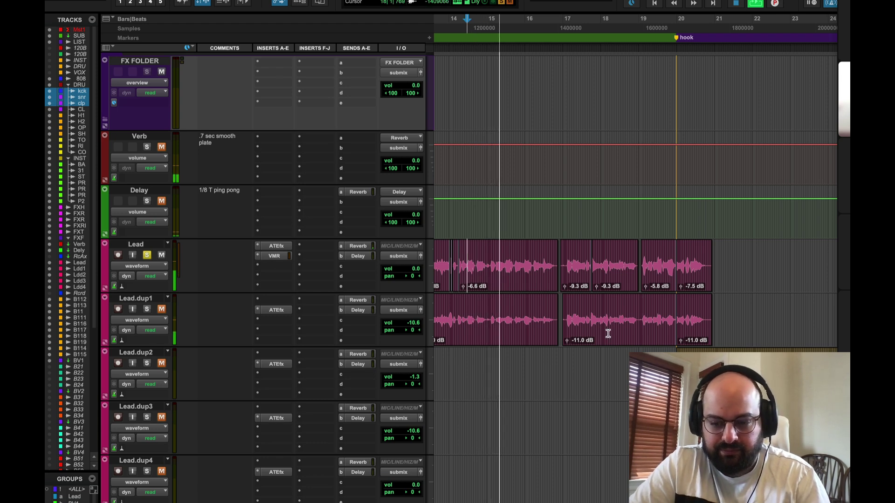
pyautogui.press('super+bracketleft')
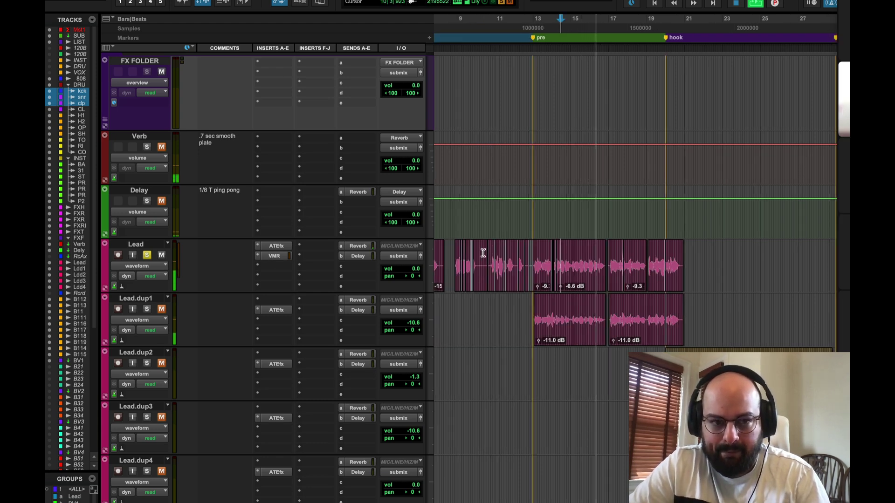
# - Load the Custom Opto compressor into slot A of the Lead track's Virtual Mix Rack and adjust its ratio
pyautogui.click(279, 254)
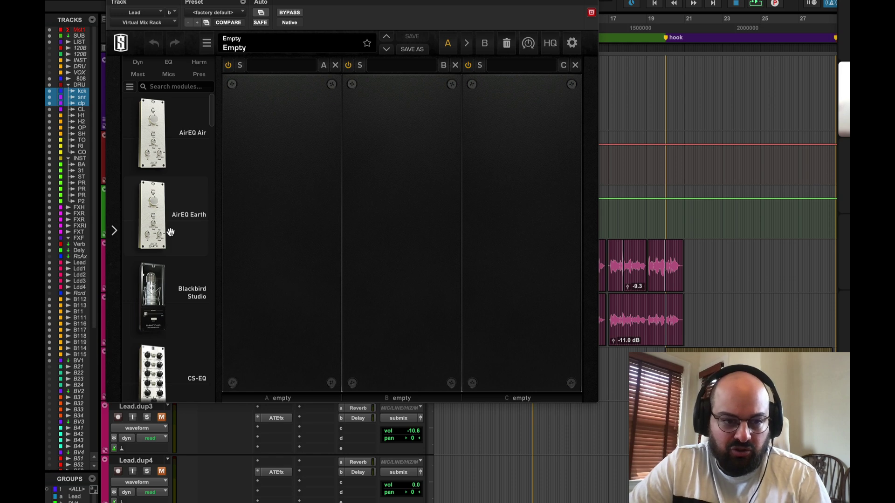
pyautogui.scroll(-15, 170, 231)
pyautogui.scroll(8, 170, 231)
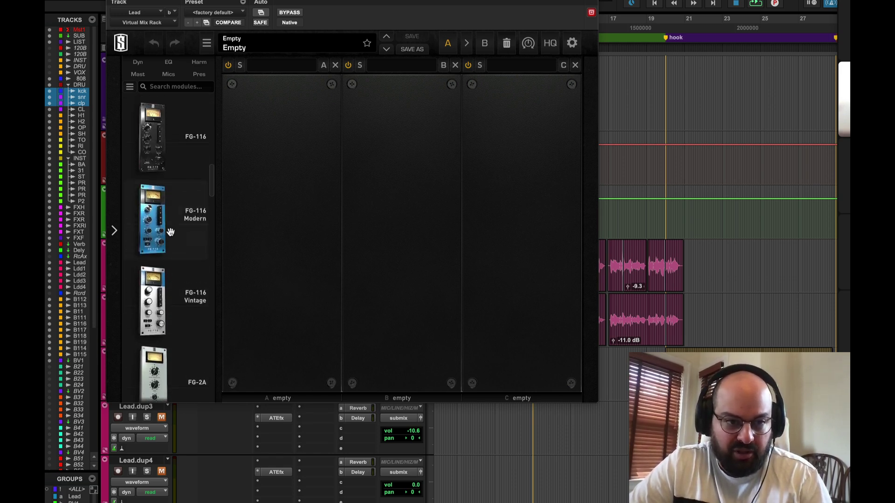
pyautogui.moveTo(164, 202); pyautogui.dragTo(318, 226)
pyautogui.moveTo(250, 233); pyautogui.dragTo(246, 52)
pyautogui.moveTo(324, 1); pyautogui.dragTo(393, 26)
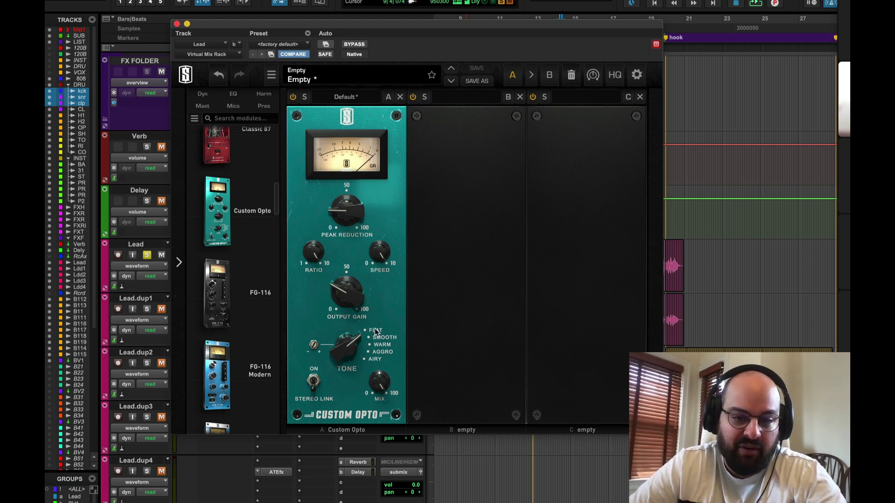
# - Play the Lead vocal from about bar 14 in the pre section through the Custom Opto compressor
pyautogui.moveTo(477, 26); pyautogui.dragTo(331, 0)
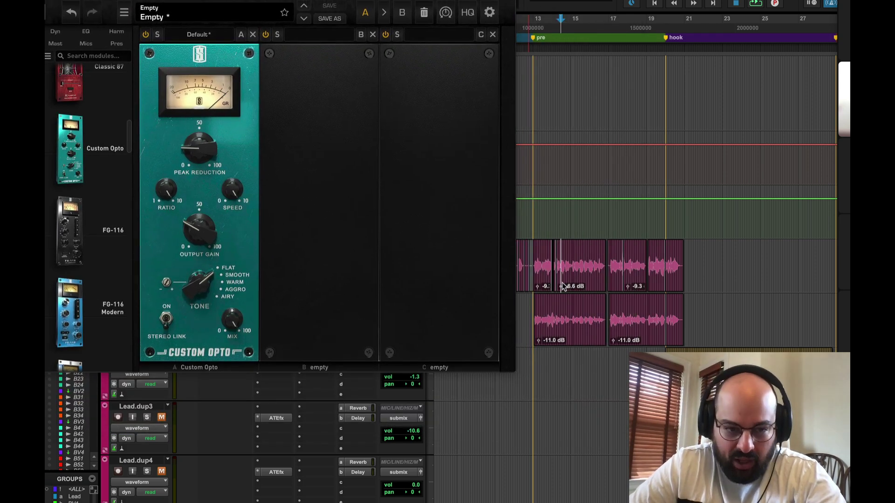
pyautogui.click(545, 270)
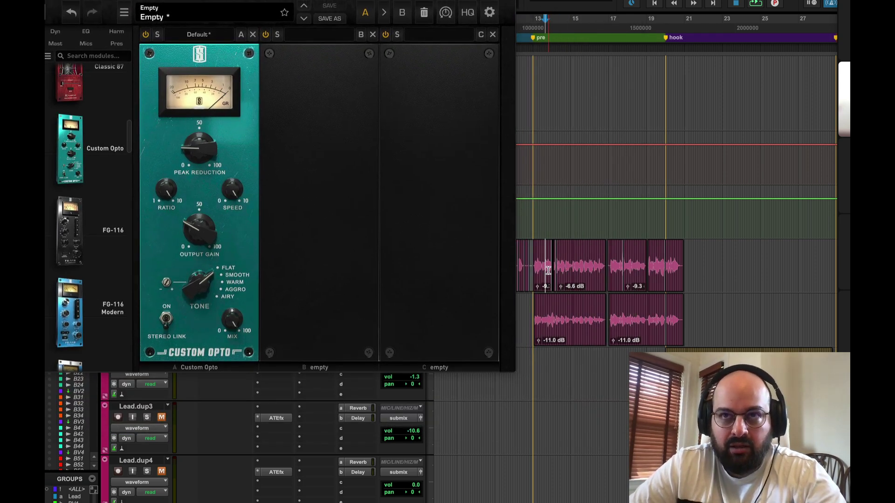
pyautogui.click(558, 266)
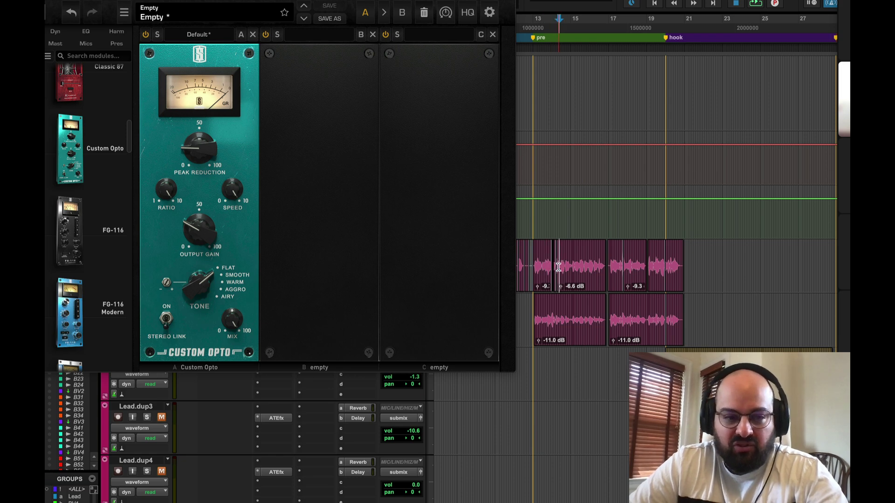
pyautogui.press('space')
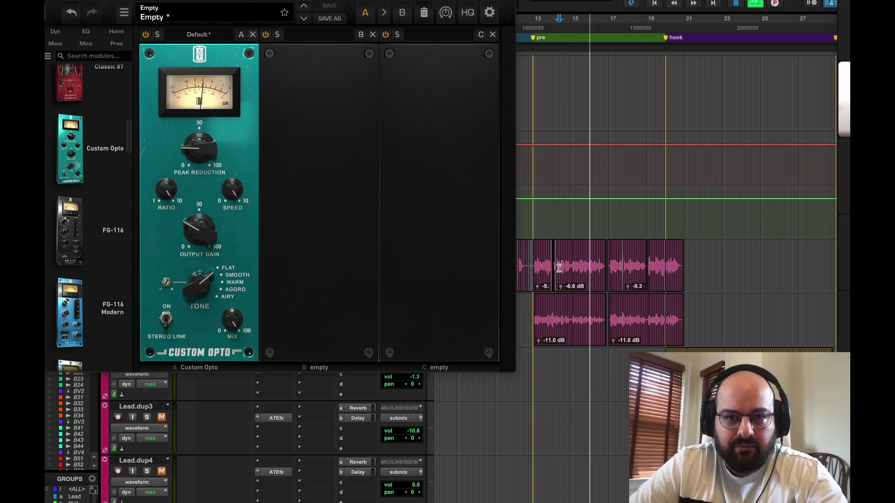
pyautogui.press('space')
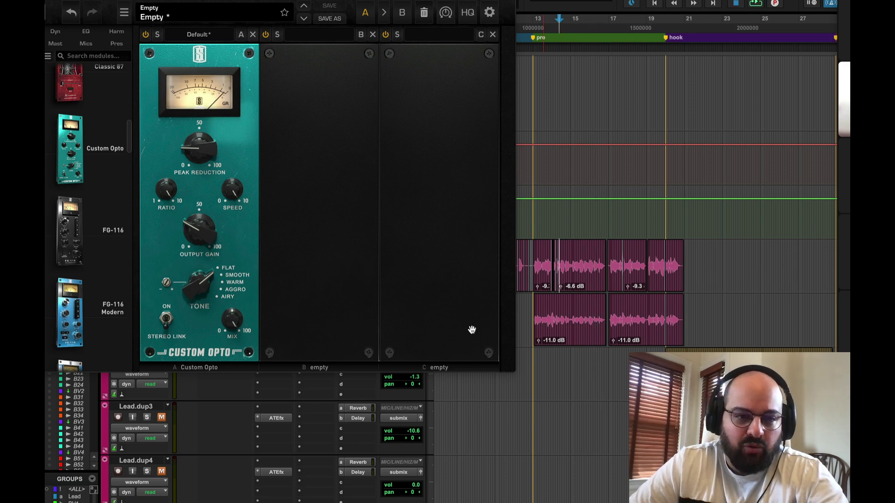
# - Turn the Custom Opto's peak reduction down to 0 and set its tone to Airy
pyautogui.moveTo(195, 150); pyautogui.dragTo(198, 139)
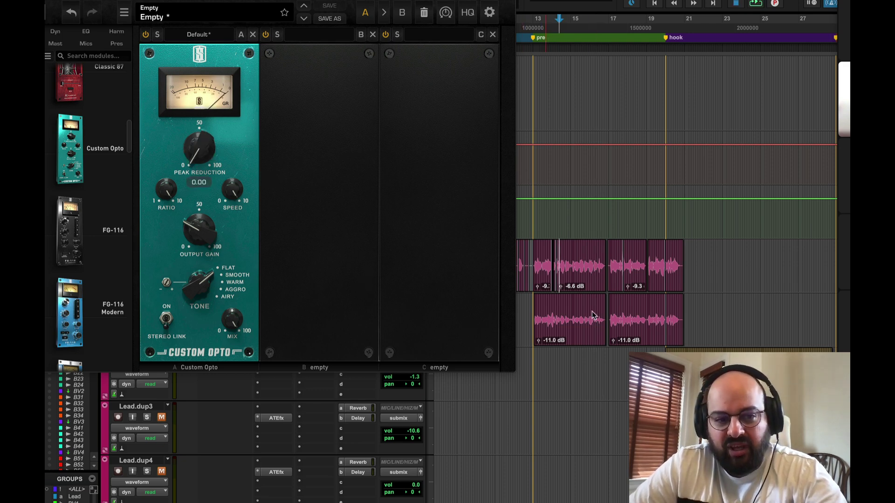
pyautogui.moveTo(211, 288); pyautogui.dragTo(195, 216)
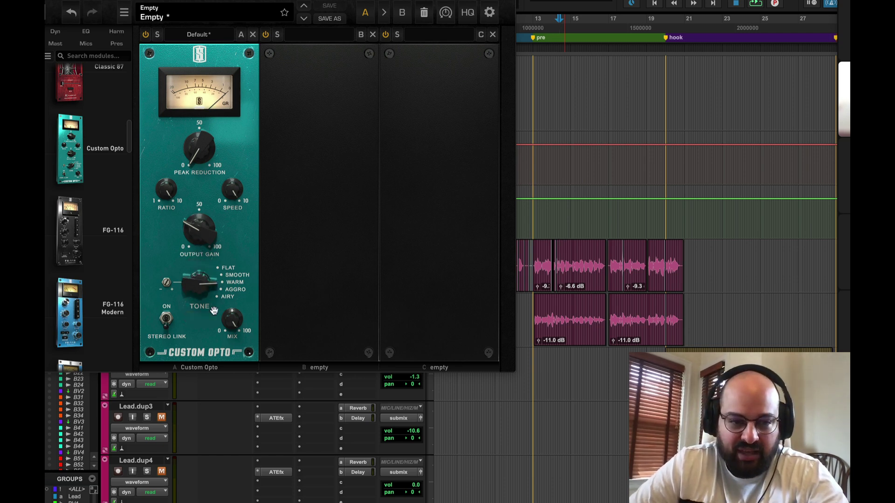
pyautogui.moveTo(201, 288); pyautogui.dragTo(199, 232)
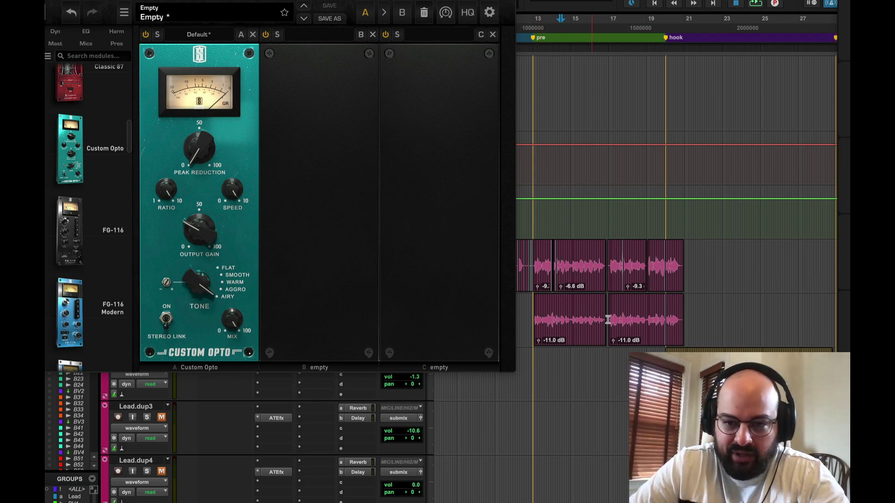
# - Play the Lead vocal from the start of the -5.8 dB clip at about bar 19
pyautogui.click(647, 275)
pyautogui.press('super+bracketright')
pyautogui.press('super+bracketright')
pyautogui.press('super+bracketright')
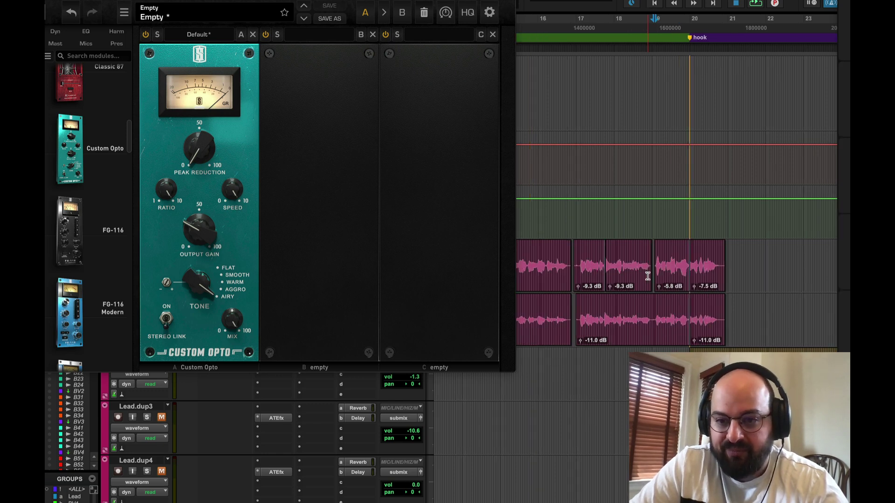
pyautogui.click(657, 272)
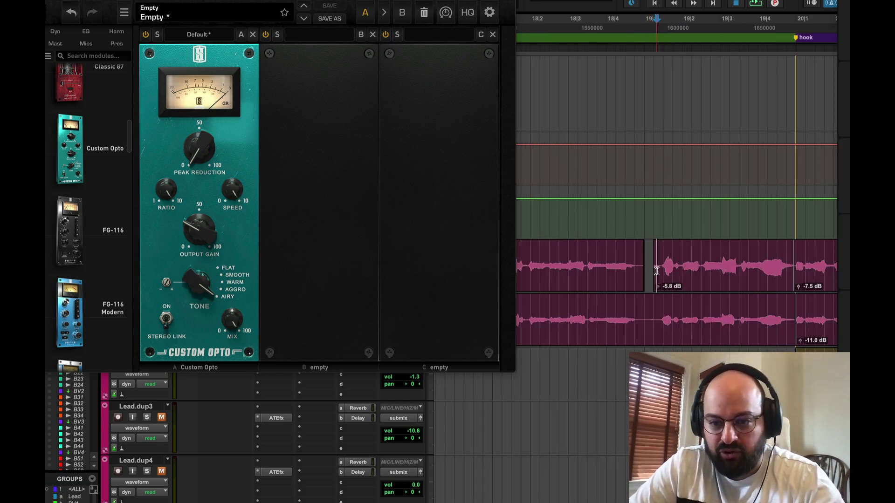
pyautogui.press('space')
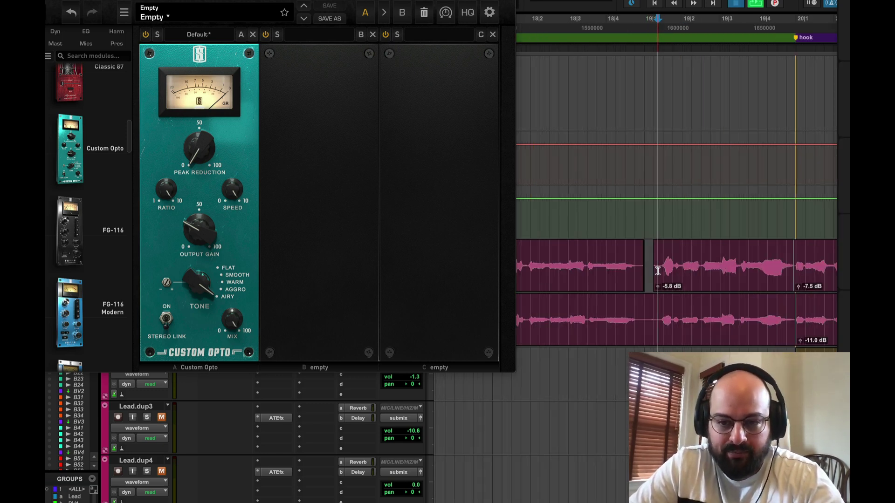
pyautogui.press('space')
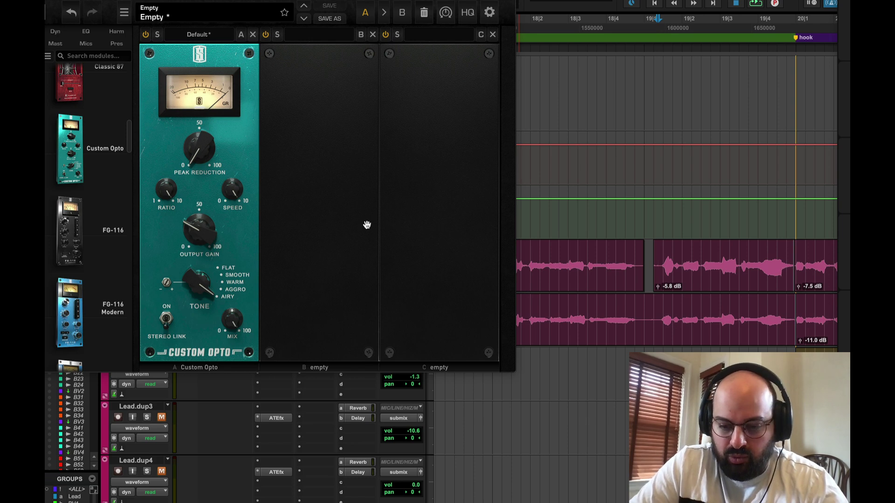
# - While playing the Lead phrase before the hook, set the Custom Opto's peak reduction to 23.3 and its output gain to about 25.3
pyautogui.press('r')
pyautogui.press('r')
pyautogui.press('r')
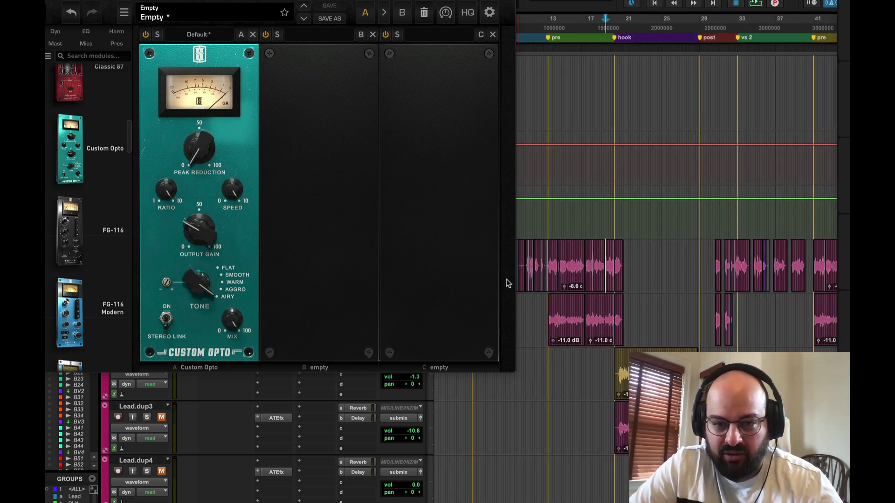
pyautogui.press('t')
pyautogui.press('t')
pyautogui.press('t')
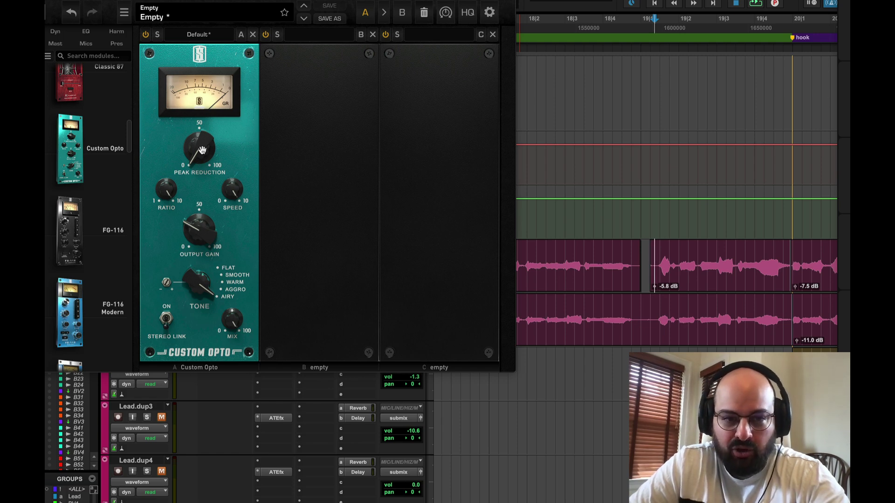
pyautogui.press('space')
pyautogui.moveTo(202, 149); pyautogui.dragTo(196, 113)
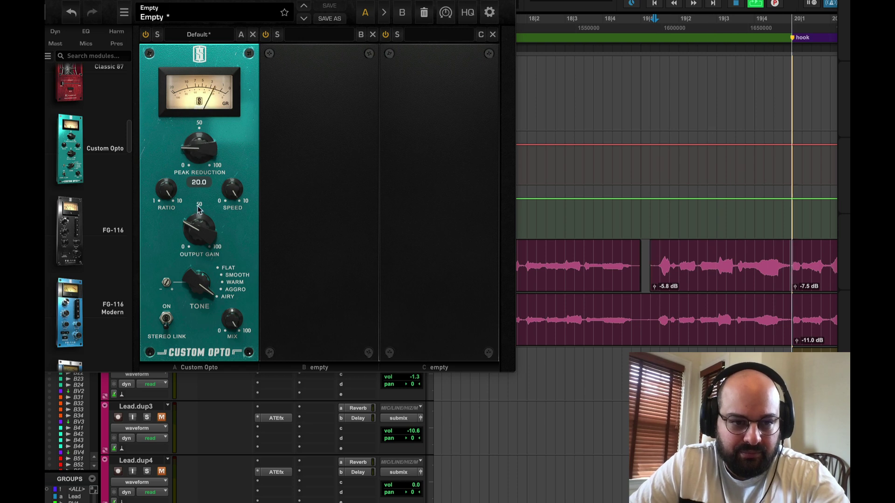
pyautogui.moveTo(203, 236)
pyautogui.moveTo(195, 147)
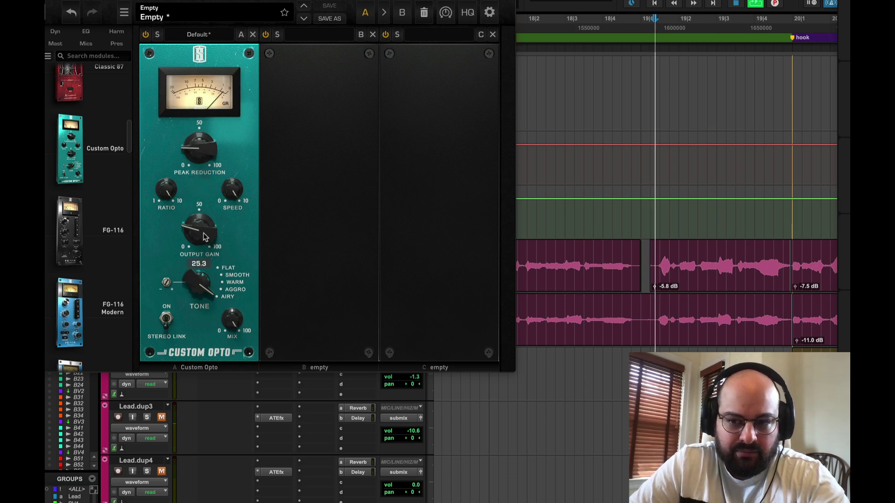
pyautogui.moveTo(194, 147); pyautogui.dragTo(194, 144)
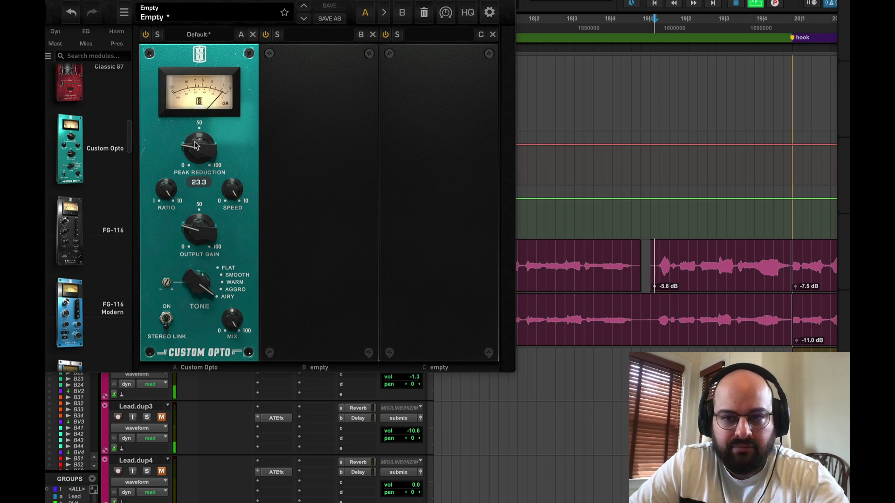
# - Play the compressed Lead vocal from about bar 17 into the hook
pyautogui.press('super+bracketleft')
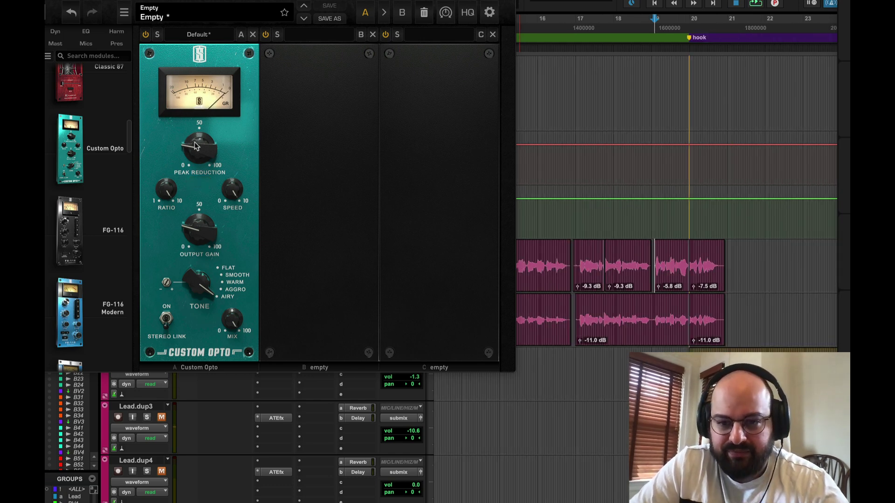
pyautogui.click(575, 275)
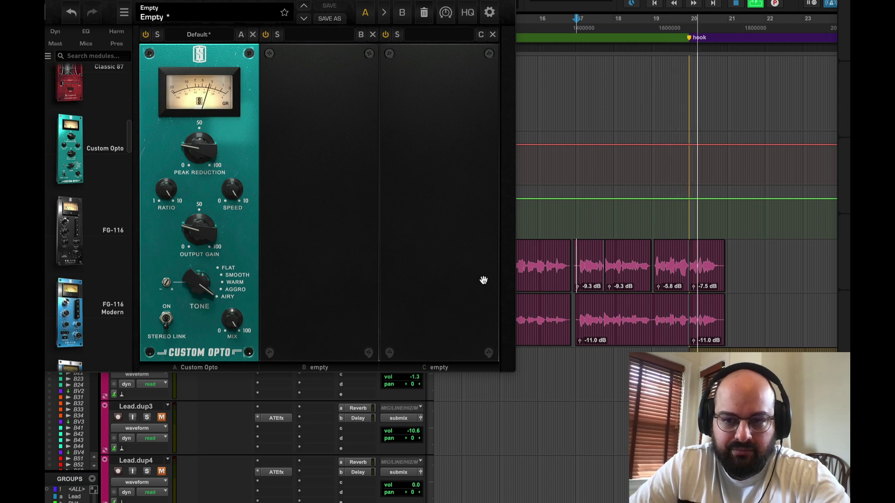
pyautogui.press('space')
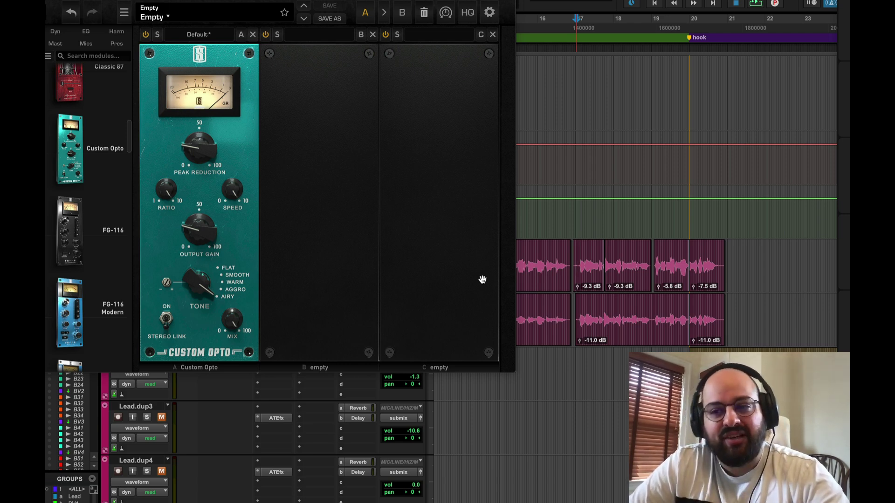
# - Check and close the meeting chat, and replay the Lead vocal from about bar 17
pyautogui.press('super+shift+h')
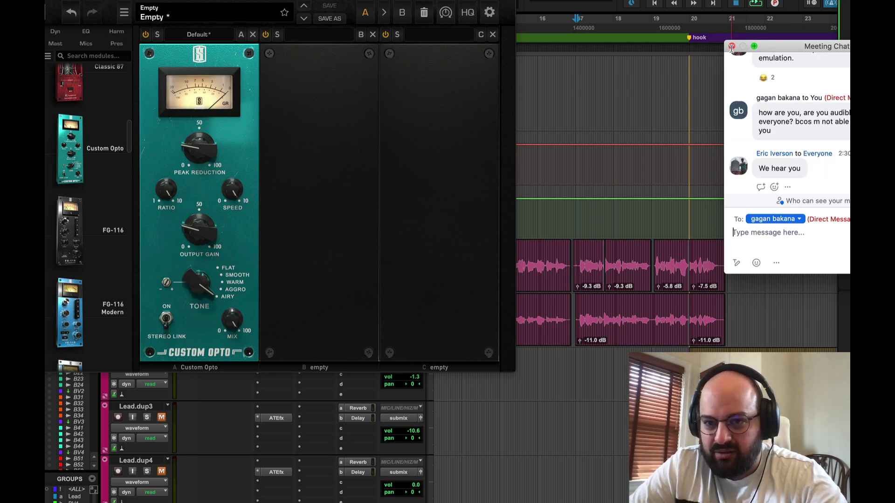
pyautogui.click(730, 46)
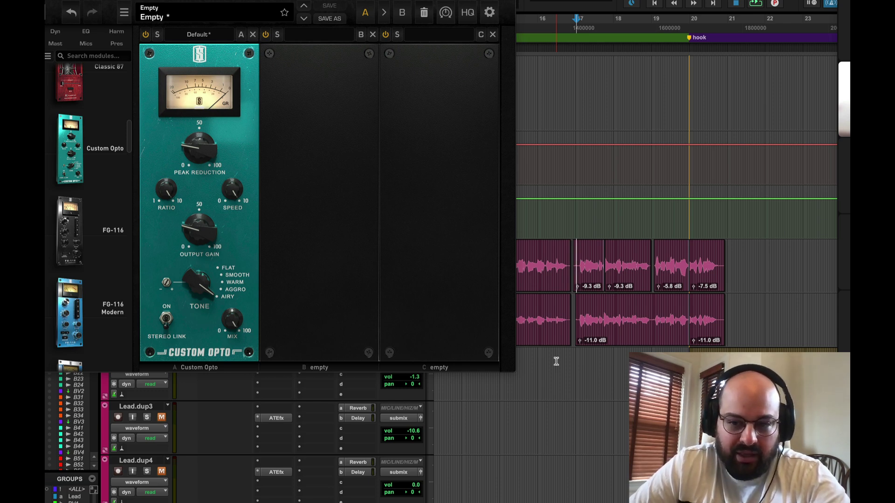
pyautogui.click(577, 266)
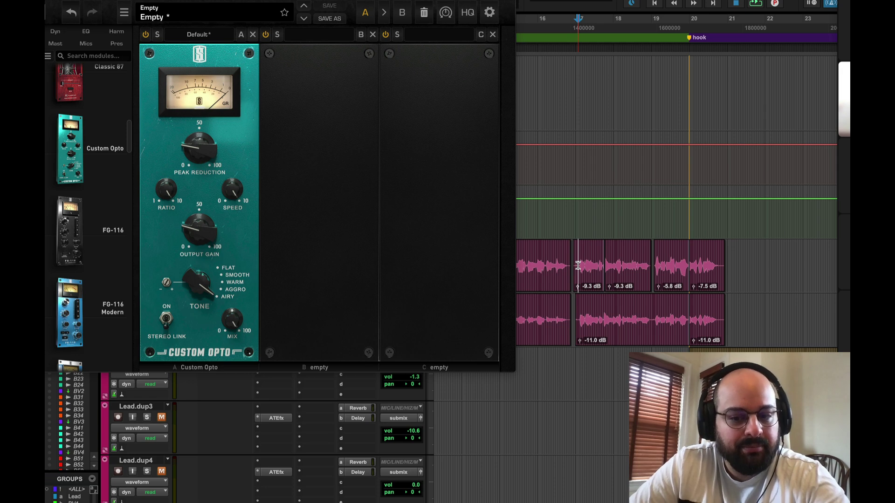
pyautogui.press('space')
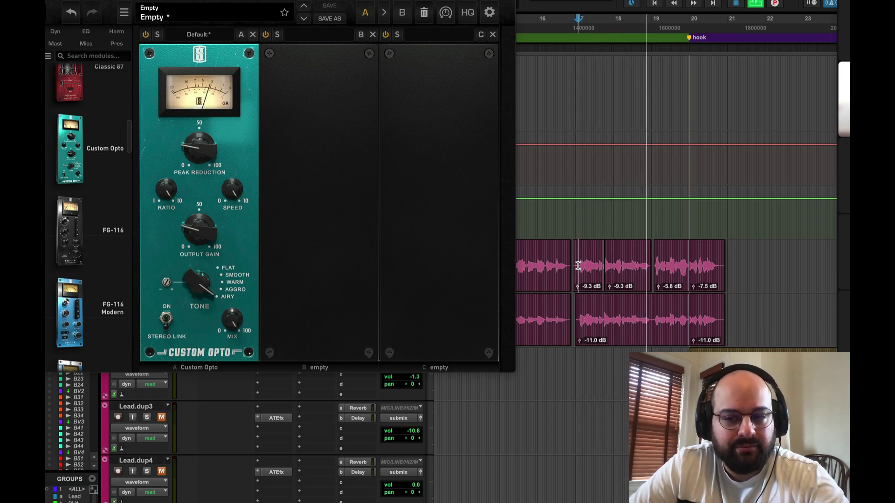
pyautogui.press('space')
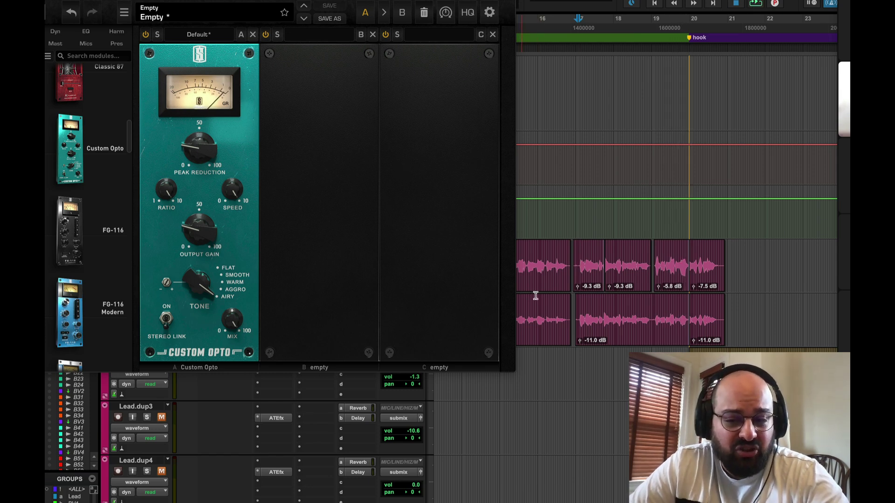
# - Play the Lead's -6.6 dB clip from about bar 14 and lower the Custom Opto's speed to roughly two-thirds of its range
pyautogui.scroll(-5, 573, 296)
pyautogui.hscroll(-3, 573, 297)
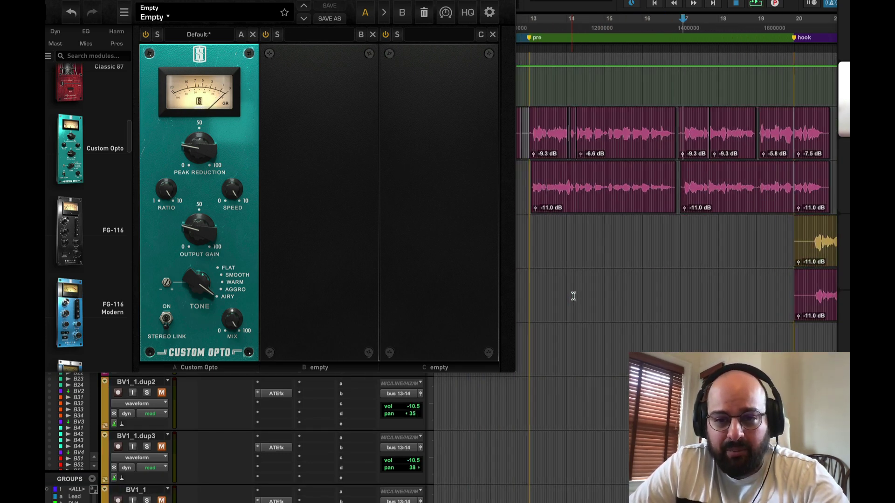
pyautogui.scroll(1, 573, 296)
pyautogui.click(574, 193)
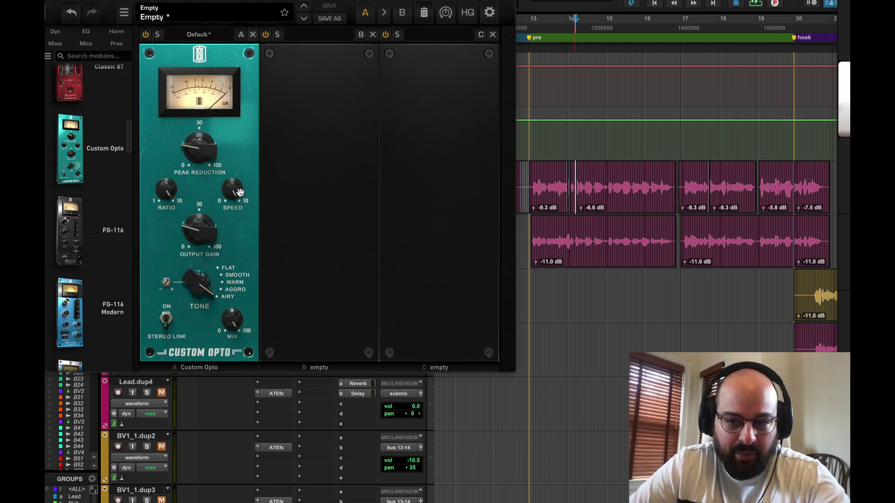
pyautogui.press('space')
pyautogui.moveTo(239, 192); pyautogui.dragTo(231, 251)
pyautogui.press('space')
pyautogui.press('space')
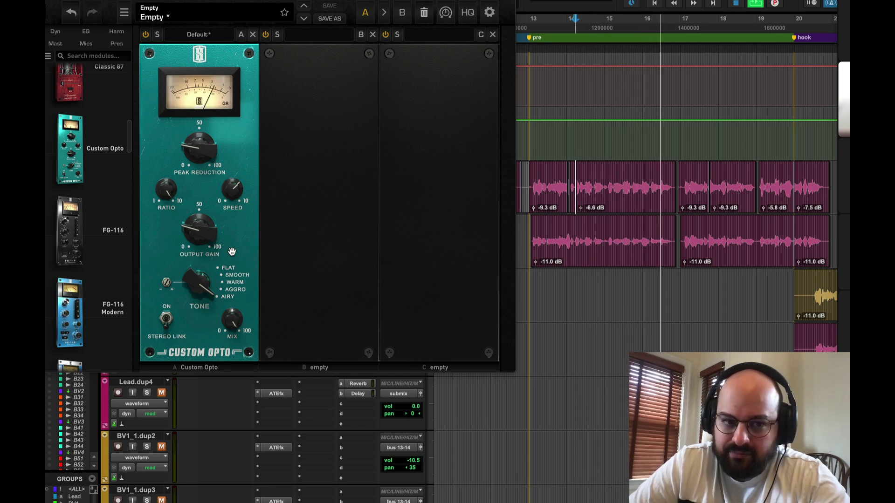
pyautogui.press('space')
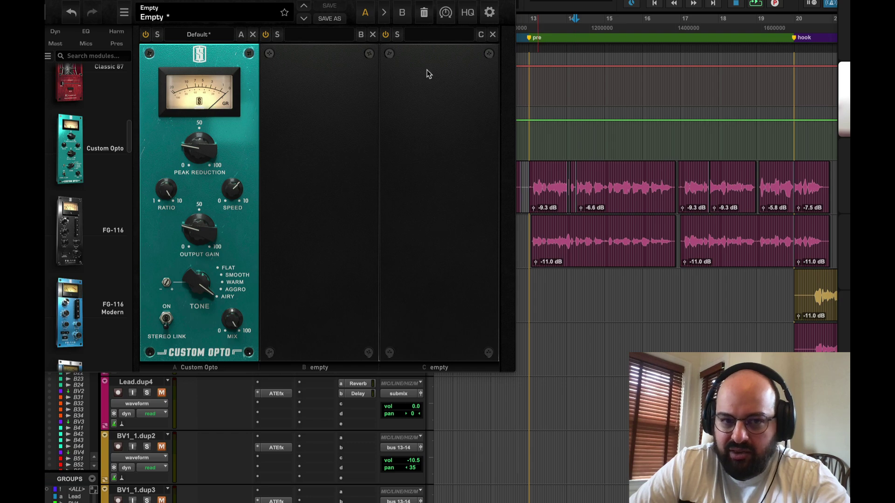
# - Check the Lead track's meter while playing the pre section and raise the Custom Opto's output gain slightly
pyautogui.moveTo(290, 2); pyautogui.dragTo(510, 263)
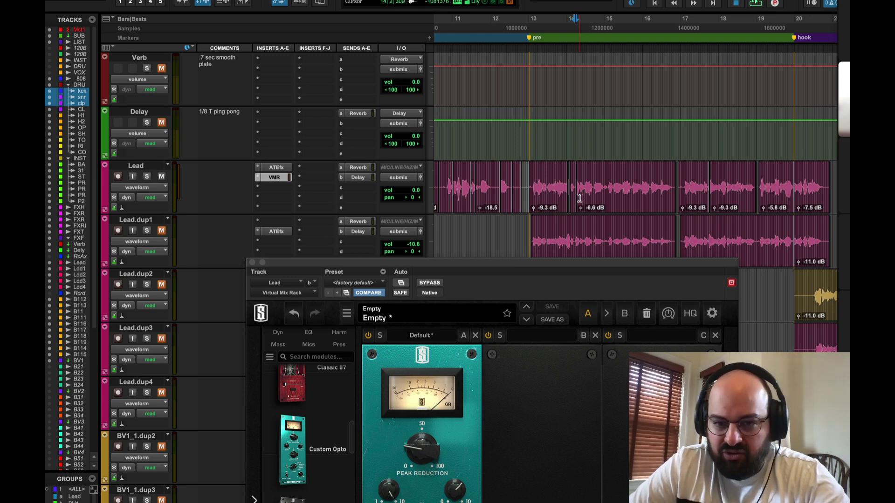
pyautogui.press('space')
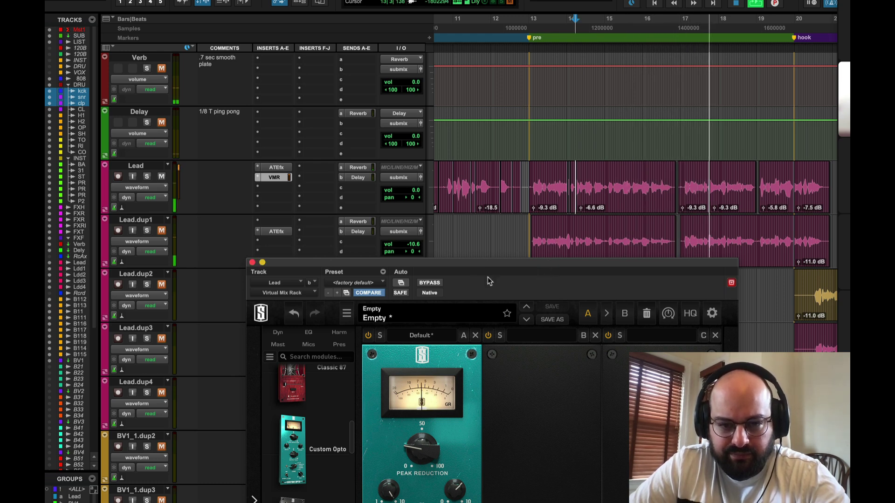
pyautogui.press('space')
pyautogui.moveTo(450, 265); pyautogui.dragTo(404, 60)
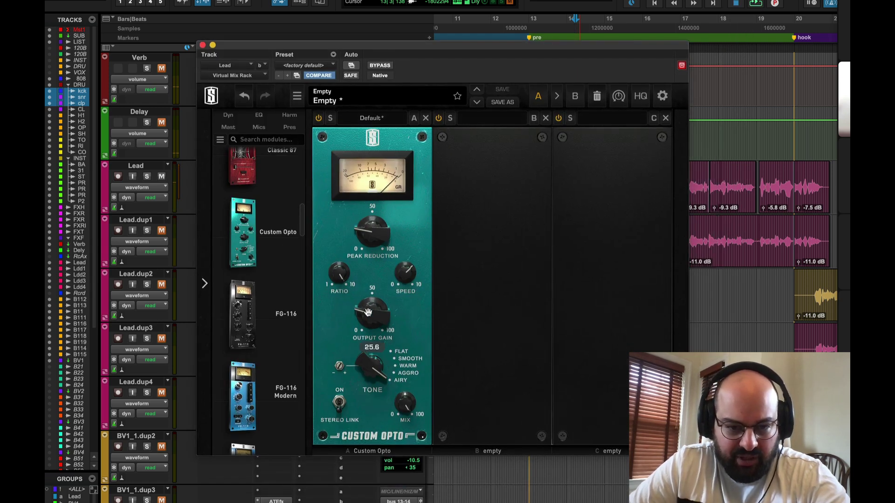
pyautogui.press('space')
pyautogui.moveTo(367, 303); pyautogui.dragTo(369, 311)
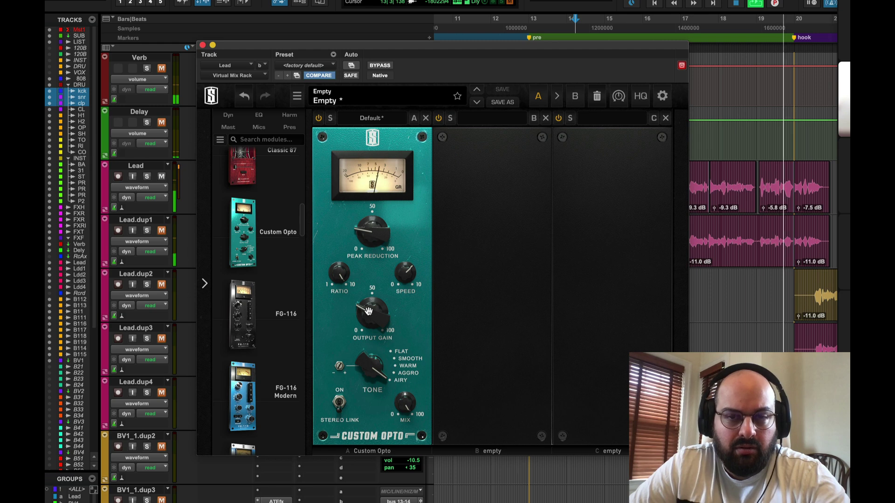
pyautogui.press('space')
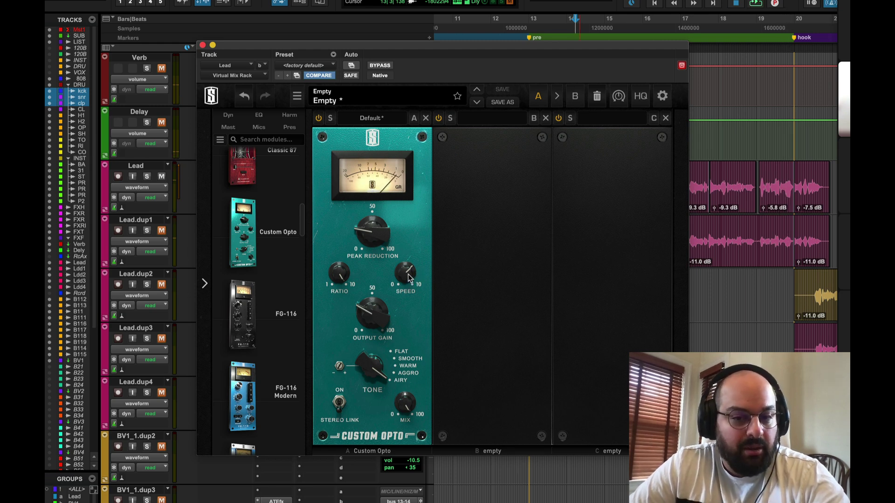
# - Fine-tune the Custom Opto's speed down to slightly above the middle of its range
pyautogui.moveTo(407, 278); pyautogui.dragTo(408, 275)
pyautogui.moveTo(406, 276)
pyautogui.moveTo(406, 278); pyautogui.dragTo(405, 282)
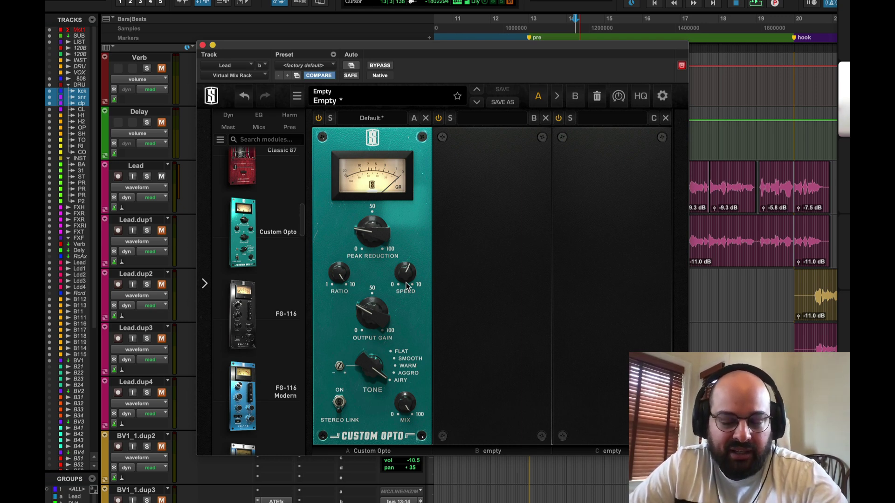
# - Play the Lead vocal from the start of the pre section at bar 13 to listen to the Custom Opto's compression
pyautogui.press('space')
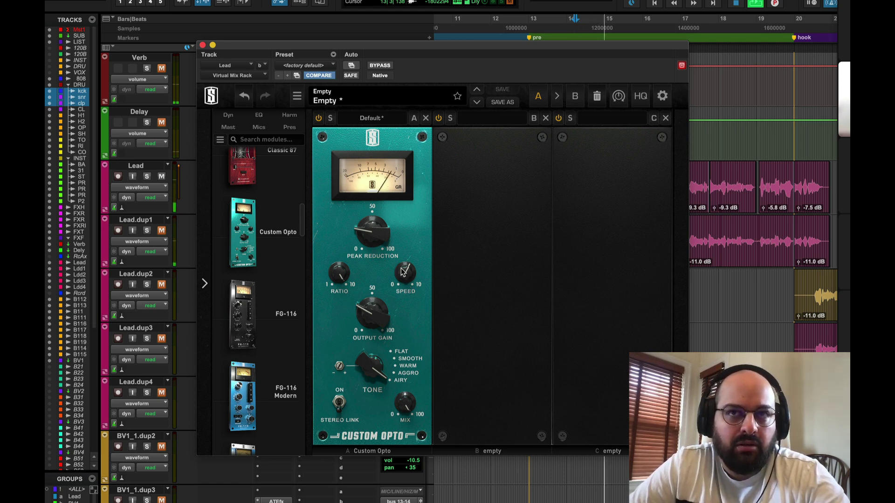
pyautogui.press('space')
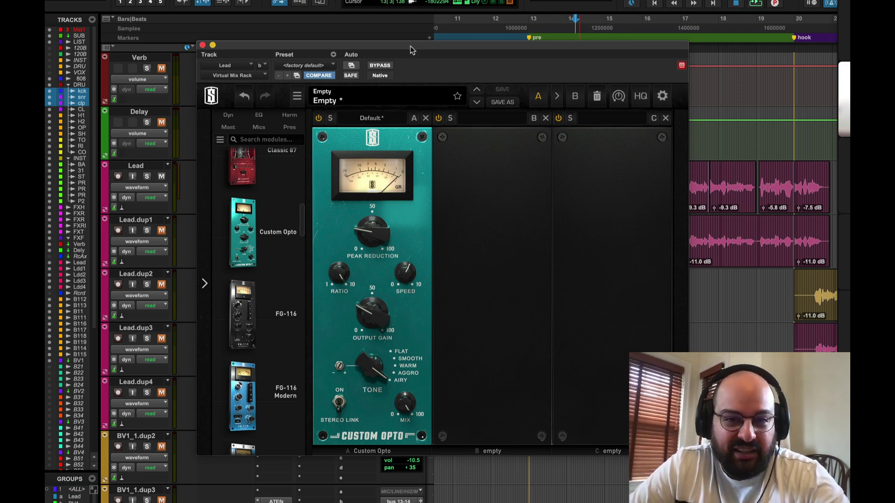
pyautogui.moveTo(409, 47); pyautogui.dragTo(295, 245)
pyautogui.click(530, 190)
pyautogui.press('space')
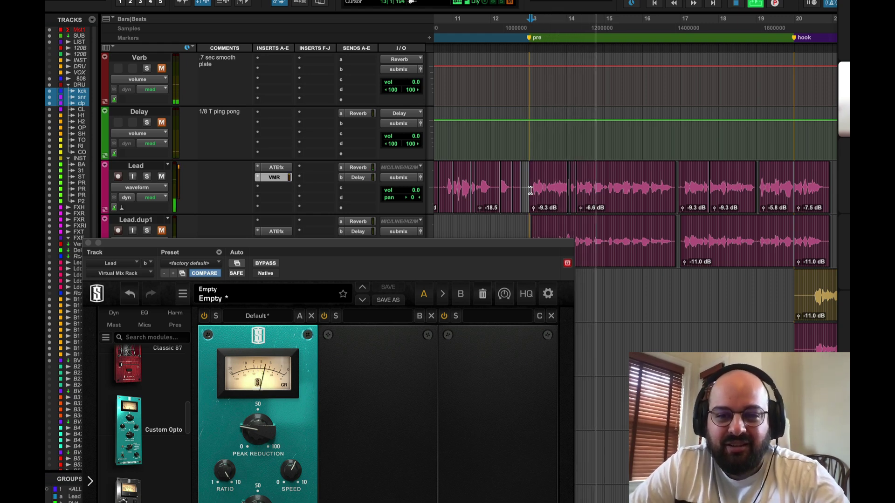
pyautogui.press('space')
# - Audition the vocal again and lower the Custom Opto's ratio to roughly two-thirds of its range
pyautogui.moveTo(463, 246); pyautogui.dragTo(574, 9)
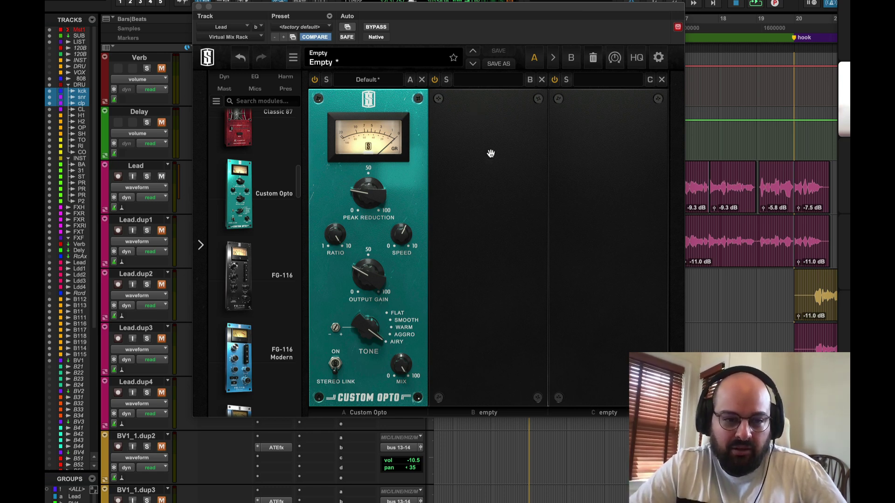
pyautogui.press('space')
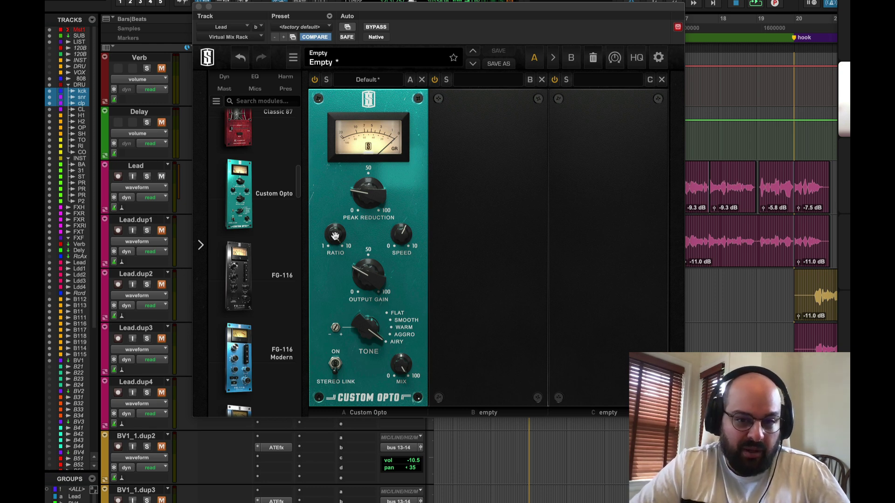
pyautogui.press('space')
pyautogui.moveTo(335, 235); pyautogui.dragTo(336, 303)
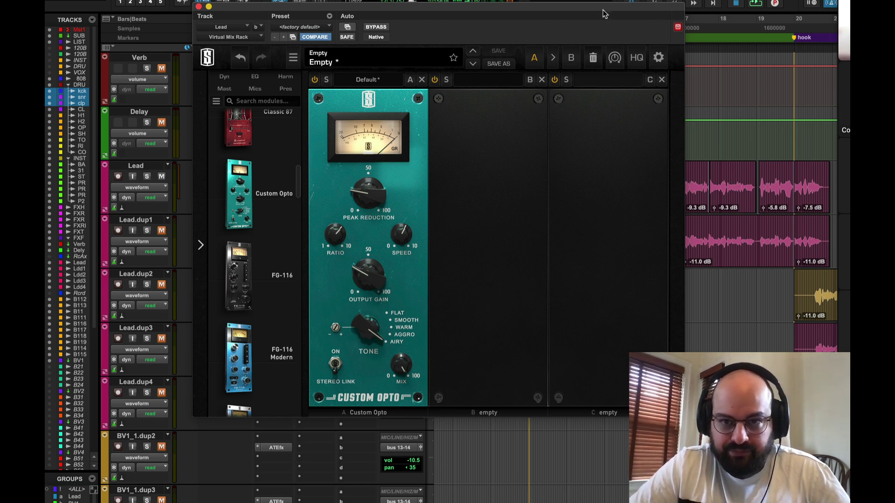
# - Close the meeting chat and play the vocal from the start of the pre section
pyautogui.moveTo(575, 8); pyautogui.dragTo(374, 14)
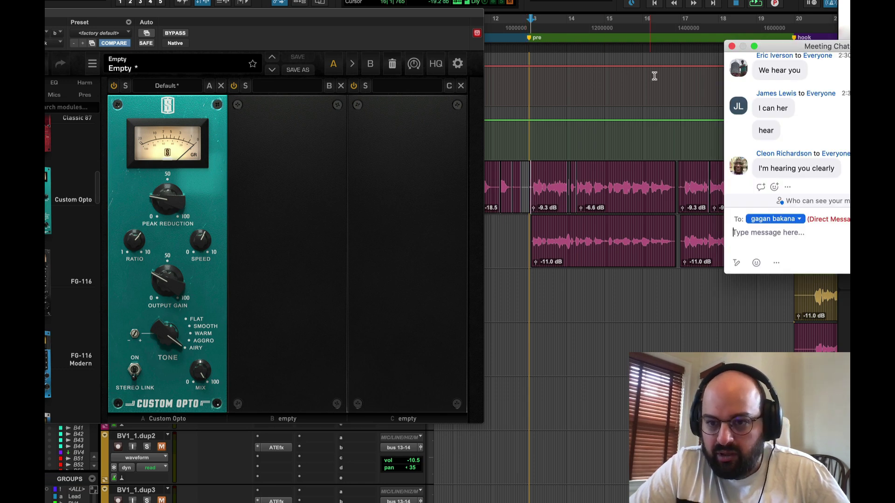
pyautogui.click(731, 46)
pyautogui.press('space')
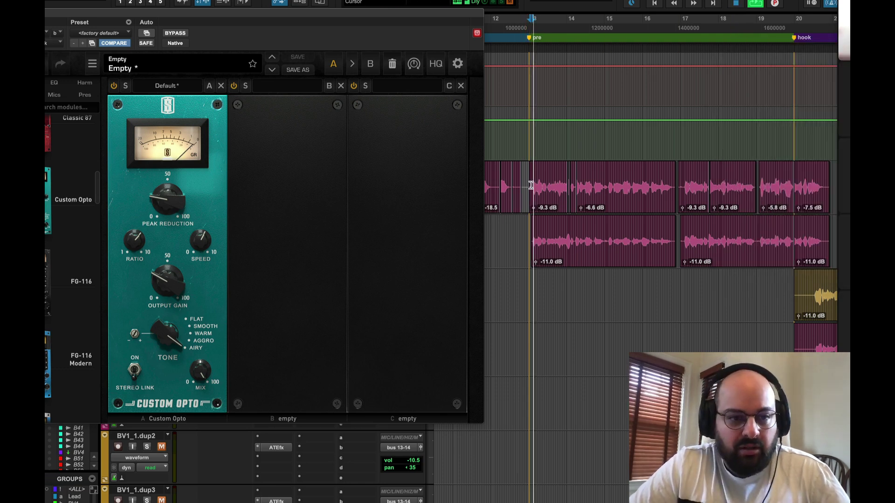
# - Raise the Custom Opto's ratio to about 7.75 while the pre section plays
pyautogui.moveTo(136, 251)
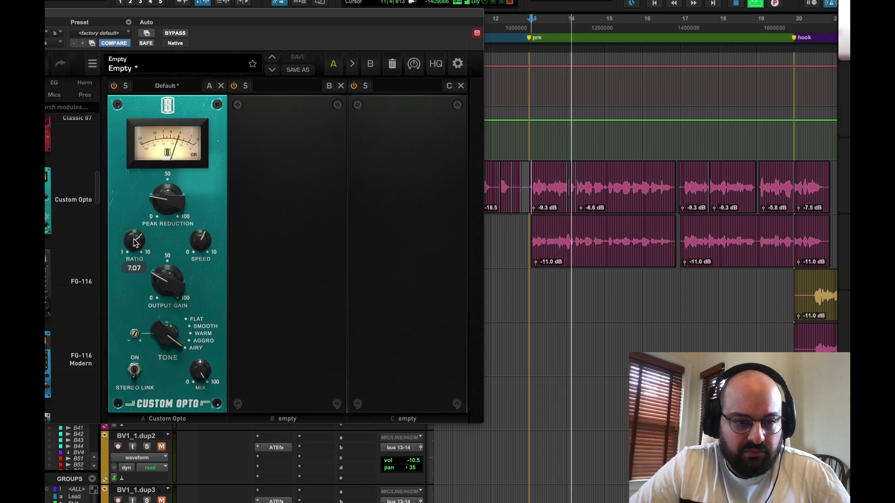
pyautogui.moveTo(136, 251); pyautogui.dragTo(127, 218)
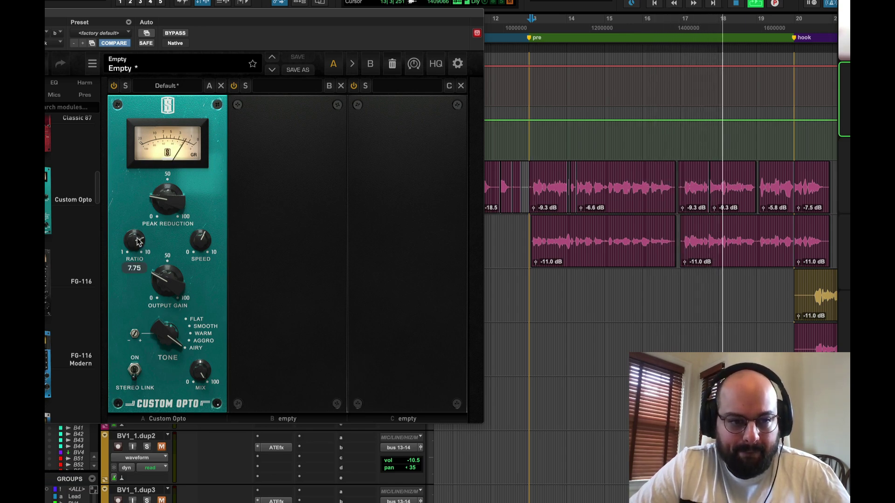
pyautogui.moveTo(140, 15); pyautogui.dragTo(416, 52)
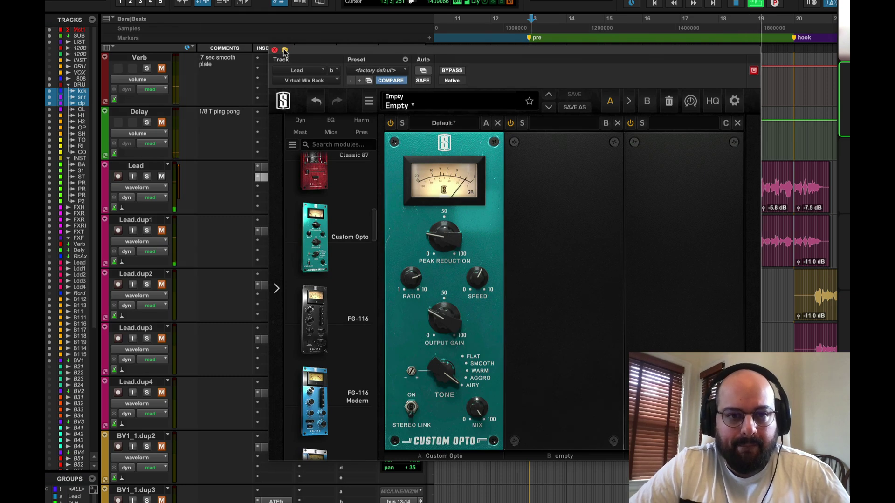
pyautogui.moveTo(411, 276); pyautogui.dragTo(410, 271)
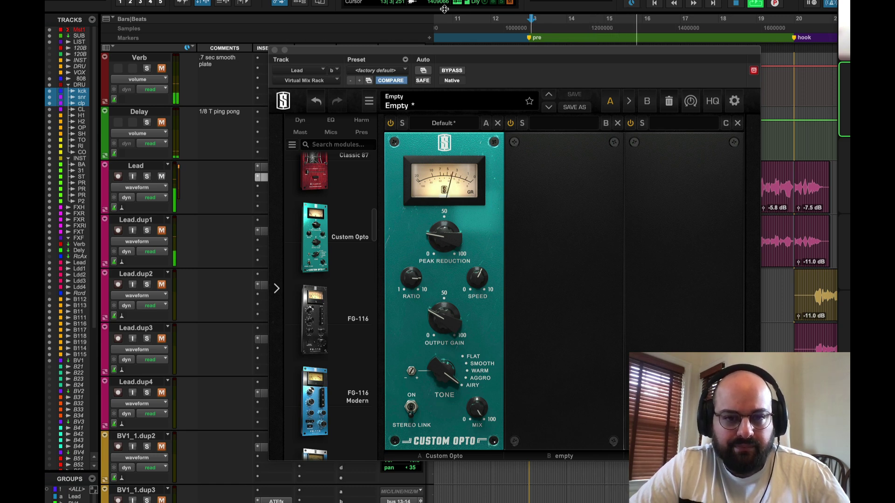
pyautogui.press('space')
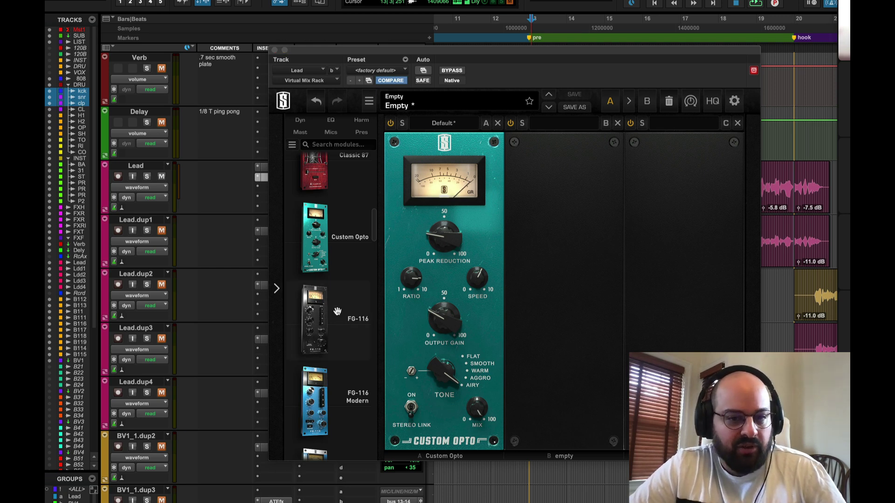
# - Solo the Lead track and reopen its Virtual Mix Rack insert
pyautogui.click(147, 178)
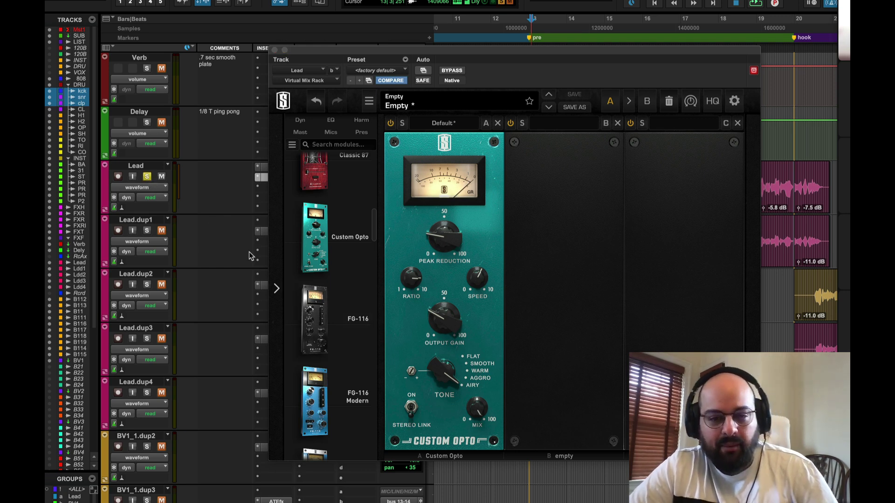
pyautogui.moveTo(306, 266)
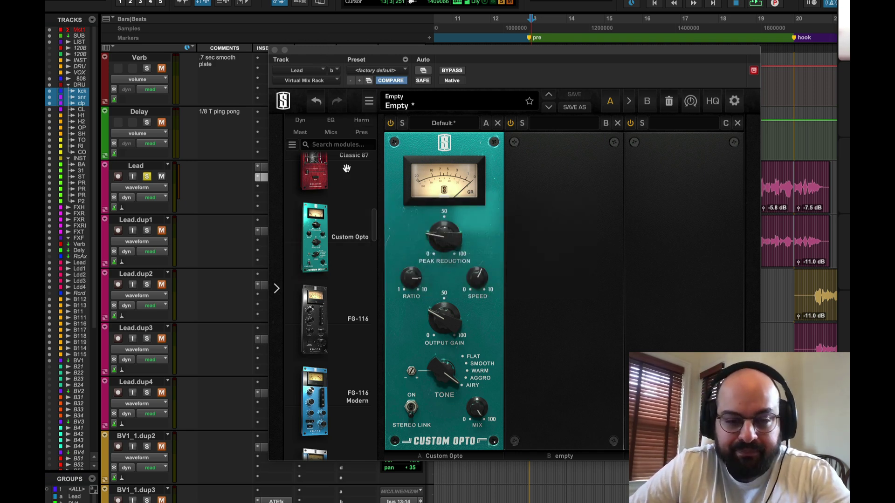
pyautogui.moveTo(345, 187)
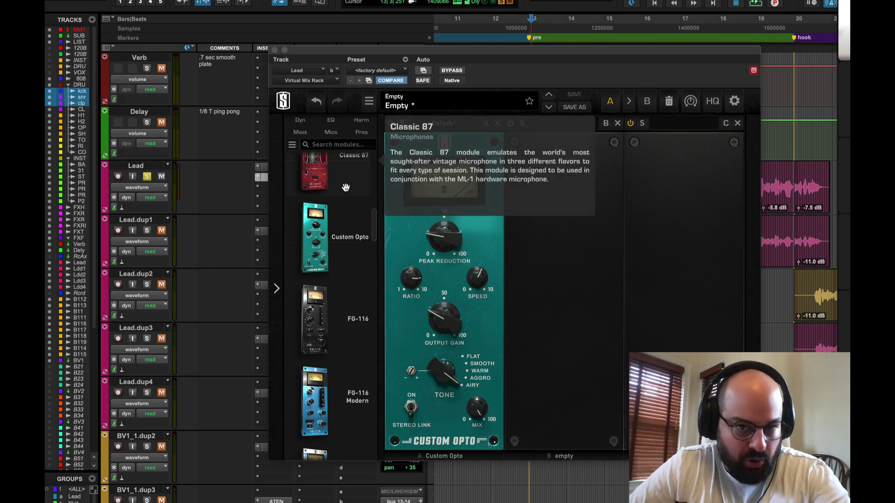
pyautogui.scroll(-2, 345, 184)
pyautogui.scroll(-1, 345, 185)
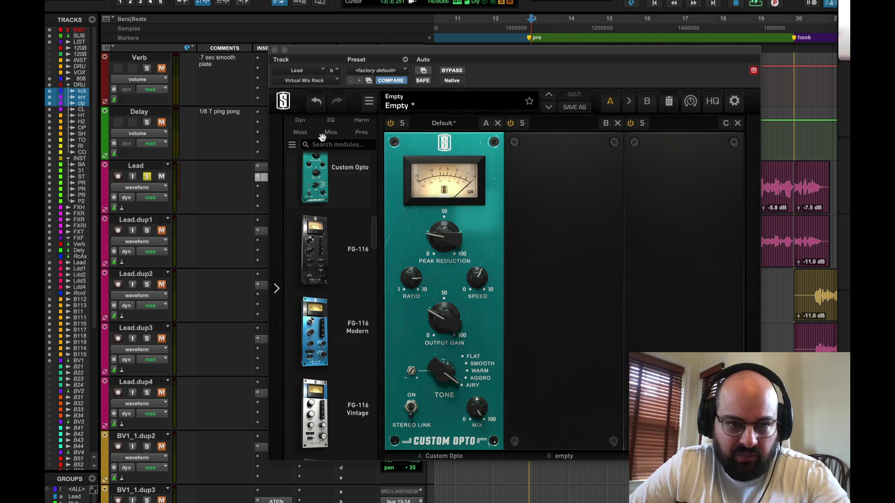
pyautogui.click(275, 50)
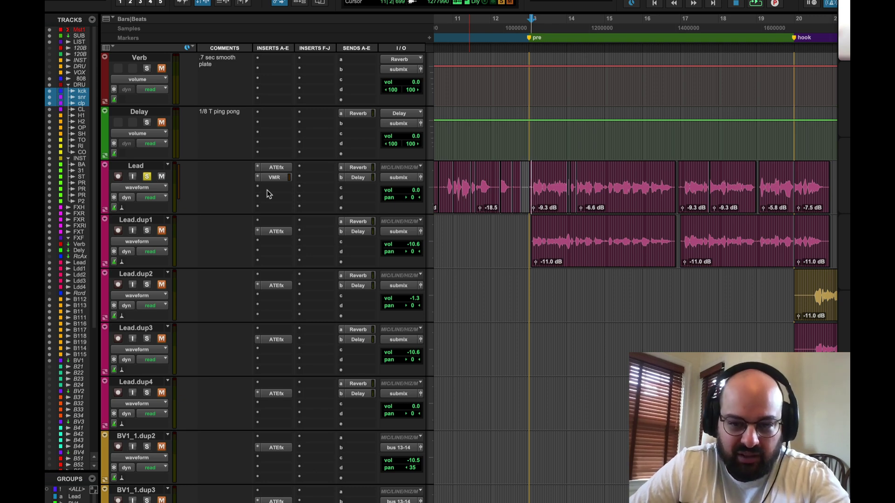
pyautogui.click(276, 179)
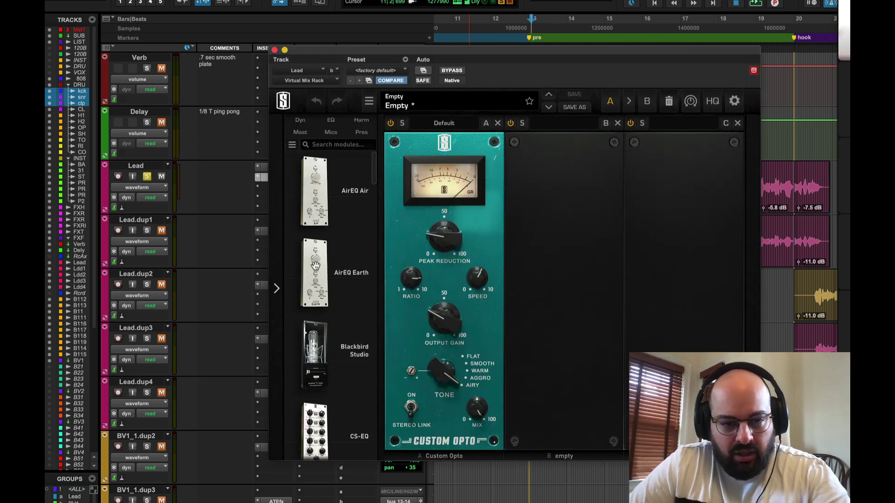
# - Add the FG-S EQ module after the Custom Opto and turn its LMF Q fully counter-clockwise
pyautogui.scroll(-5, 301, 190)
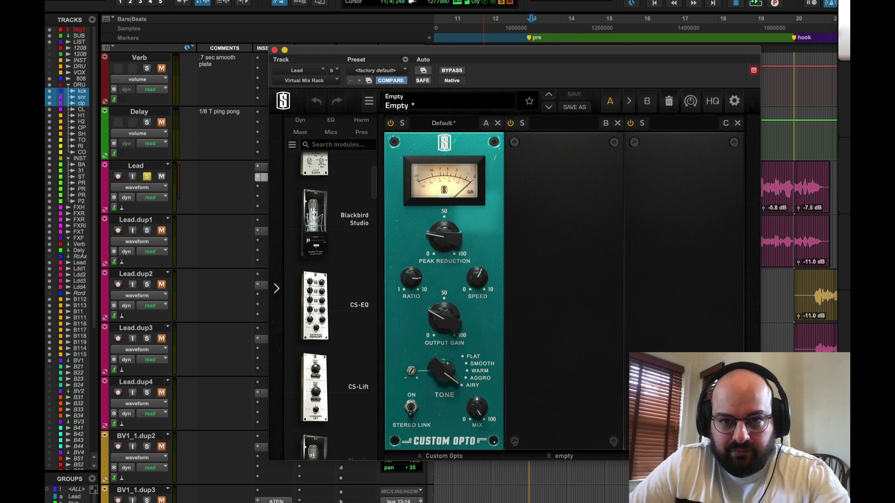
pyautogui.scroll(-8, 291, 306)
pyautogui.scroll(-10, 290, 306)
pyautogui.scroll(-10, 290, 306)
pyautogui.scroll(-5, 290, 303)
pyautogui.moveTo(315, 366); pyautogui.dragTo(593, 316)
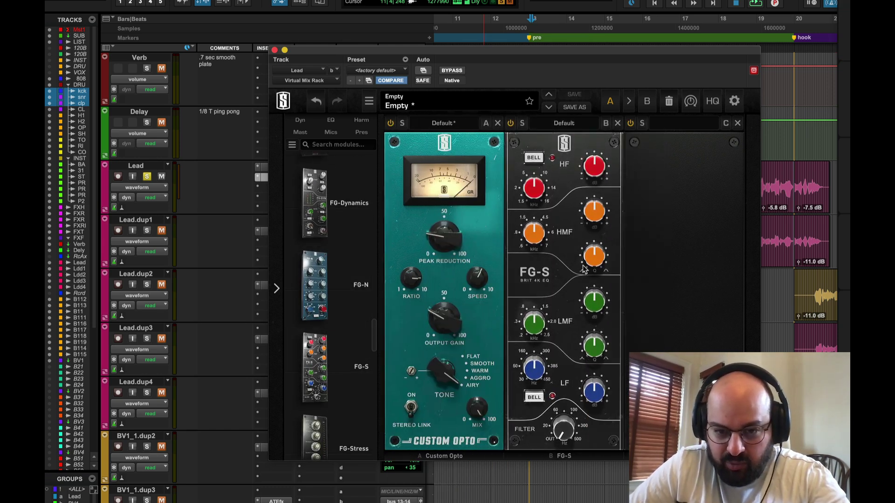
pyautogui.moveTo(594, 345); pyautogui.dragTo(594, 328)
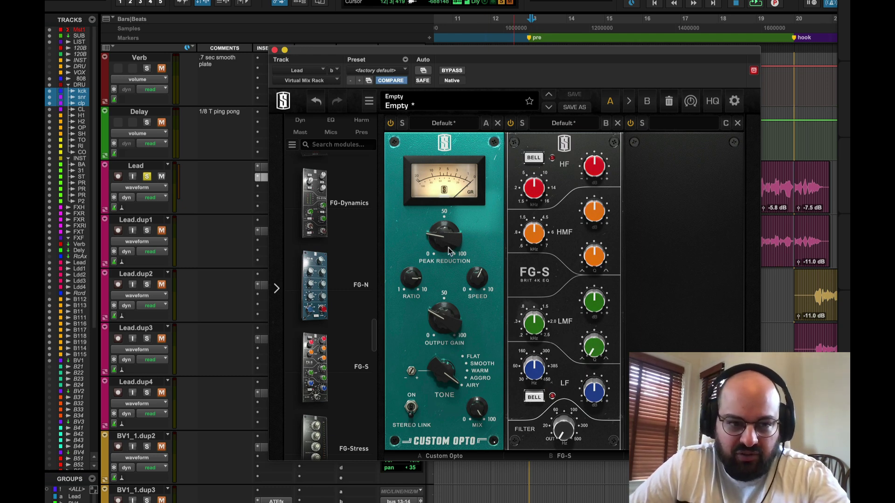
# - Play the soloed Lead in the pre section and audition the short vocal phrase around bar 15 beat 3
pyautogui.press('space')
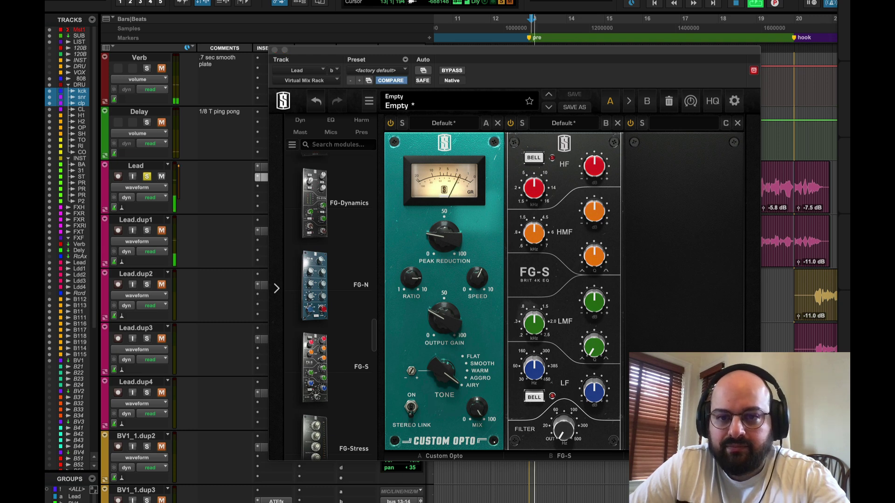
pyautogui.moveTo(581, 53); pyautogui.dragTo(322, 0)
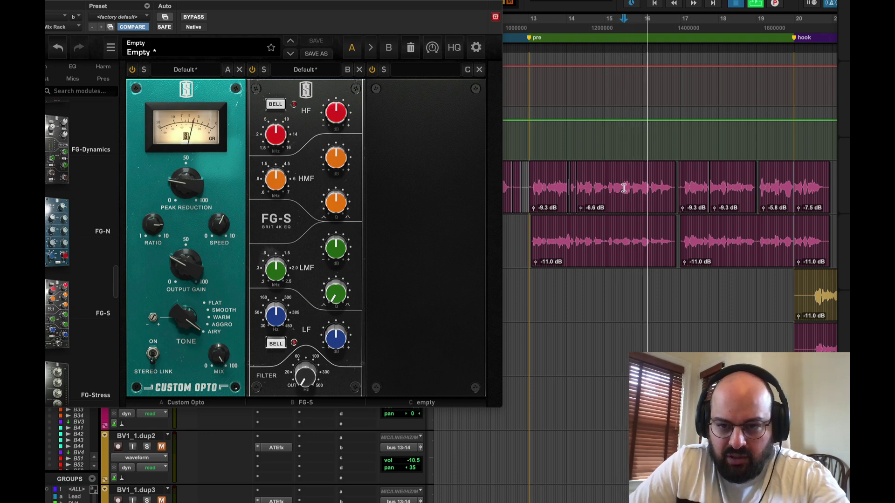
pyautogui.scroll(2, 623, 187)
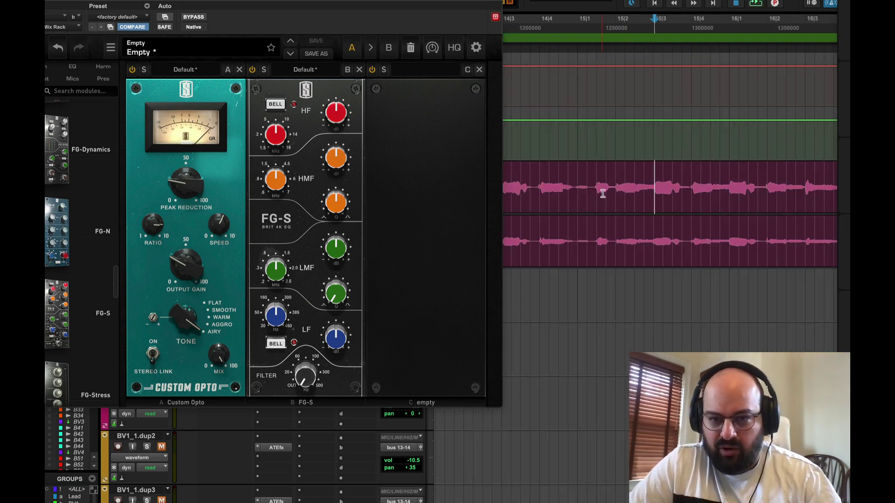
pyautogui.moveTo(615, 192); pyautogui.dragTo(670, 200)
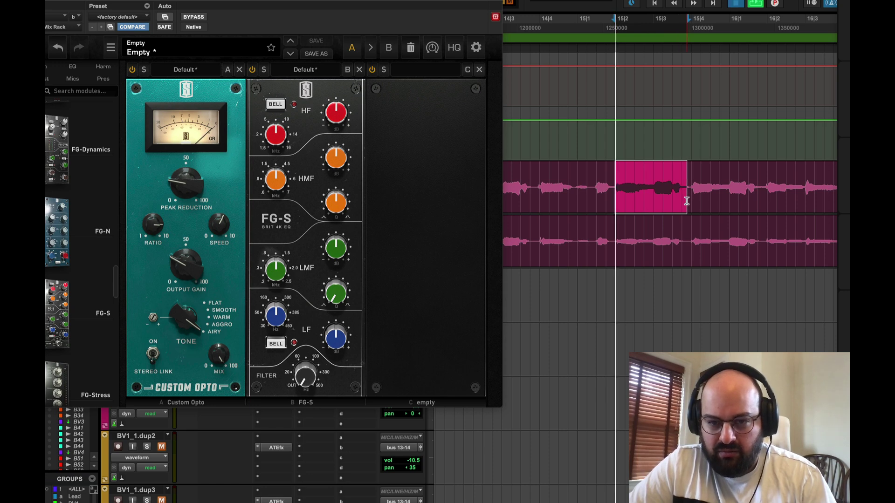
pyautogui.moveTo(650, 198); pyautogui.dragTo(682, 198)
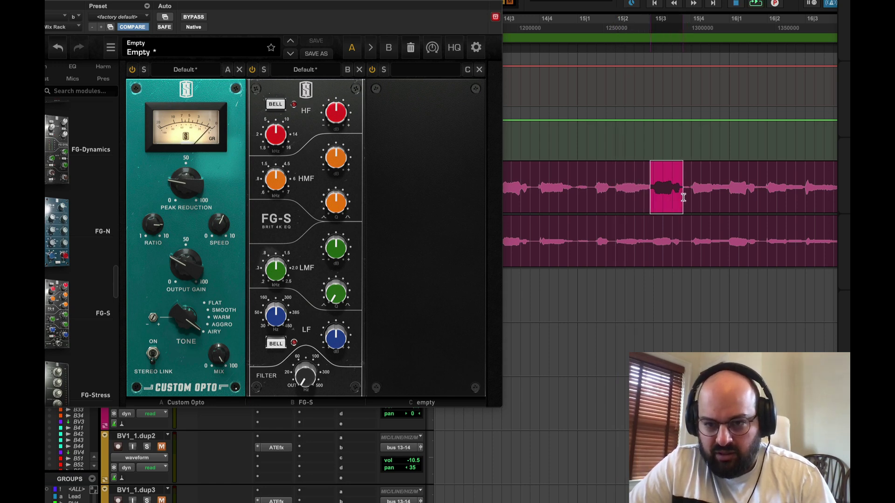
pyautogui.keyDown('shift'); pyautogui.click(691, 195); pyautogui.keyUp('shift')
pyautogui.press('space')
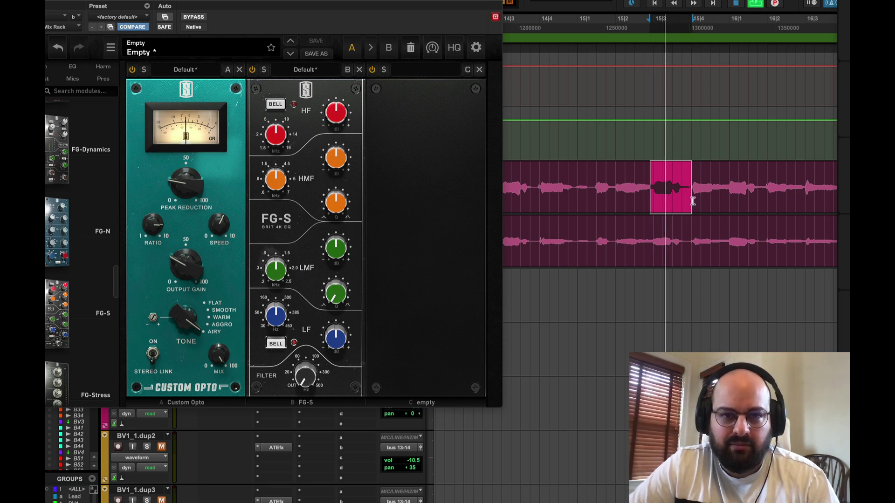
# - Reselect the Lead vocal phrase from just before 15|3 to about 15|4 and audition it
pyautogui.click(659, 189)
pyautogui.press('space')
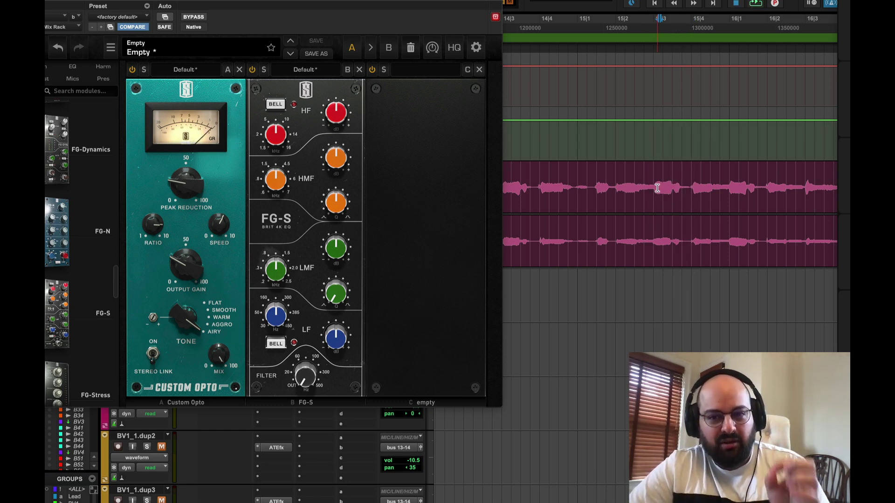
pyautogui.moveTo(660, 194); pyautogui.dragTo(690, 193)
pyautogui.keyDown('shift'); pyautogui.click(645, 192); pyautogui.keyUp('shift')
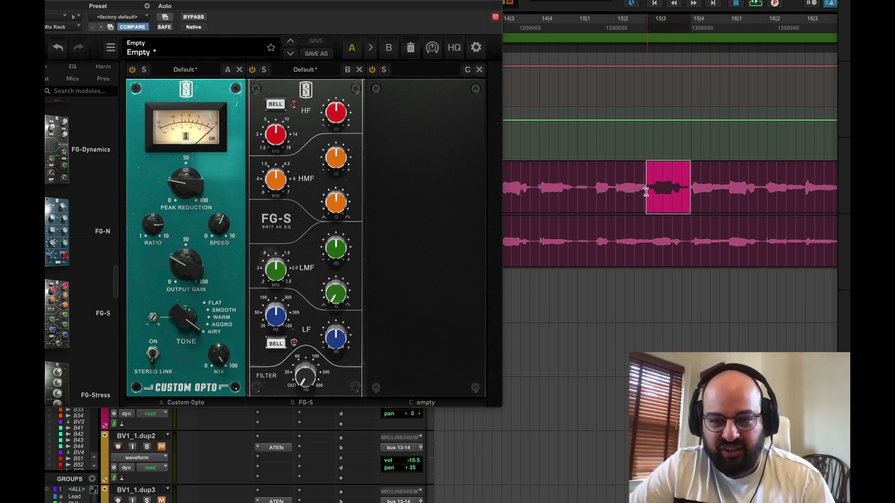
pyautogui.press('space')
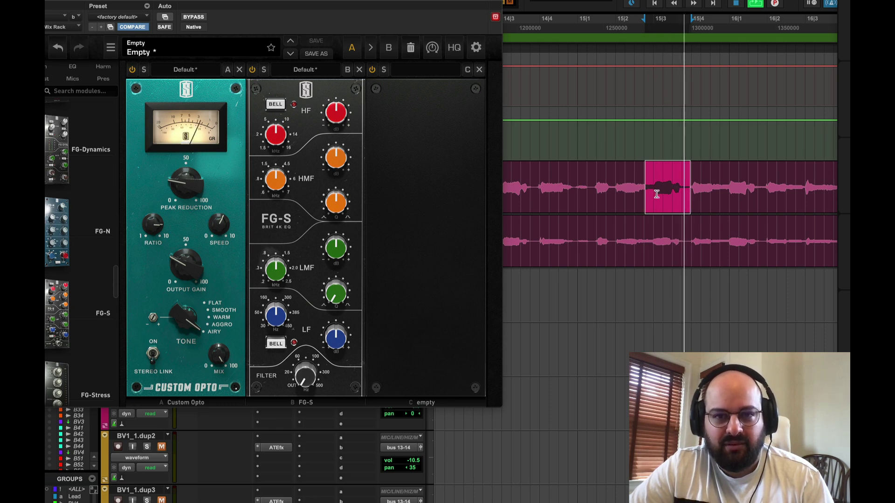
pyautogui.press('space')
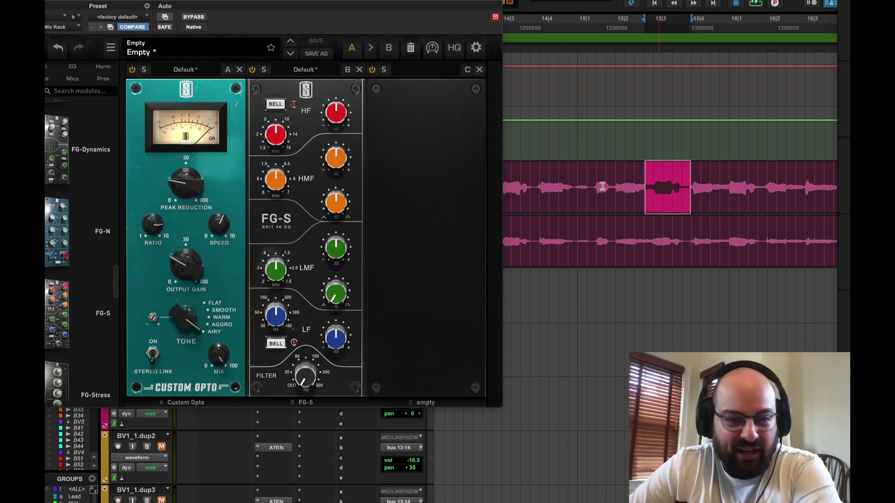
pyautogui.press('space')
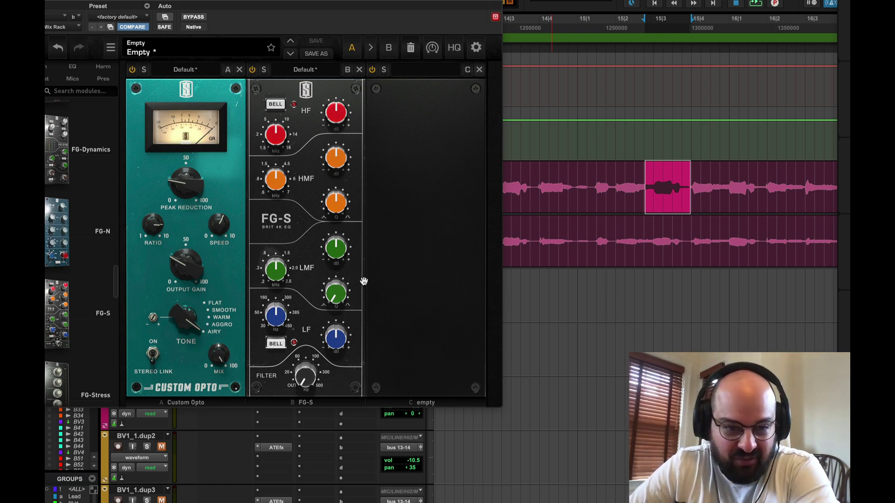
# - Boost the FG-S LMF band by 6.36 dB and sweep its frequency to 610 Hz while the phrase at 15|3 plays
pyautogui.moveTo(275, 268); pyautogui.dragTo(278, 295)
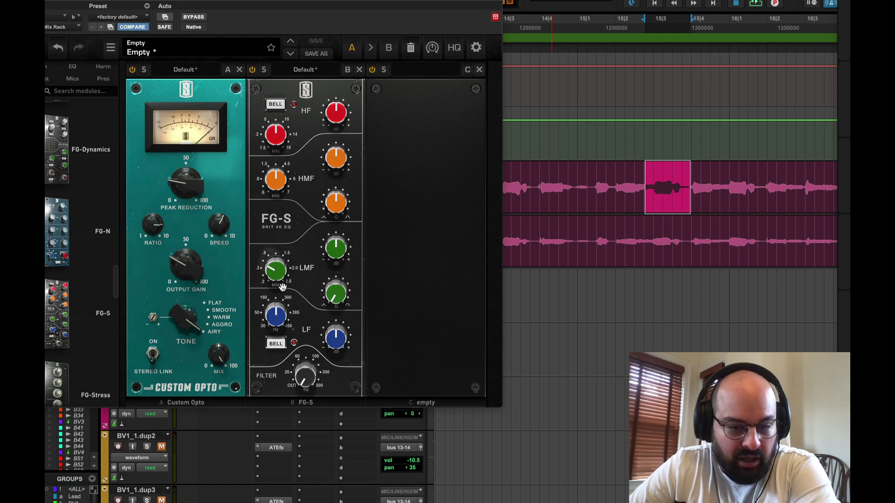
pyautogui.moveTo(345, 269); pyautogui.dragTo(331, 224)
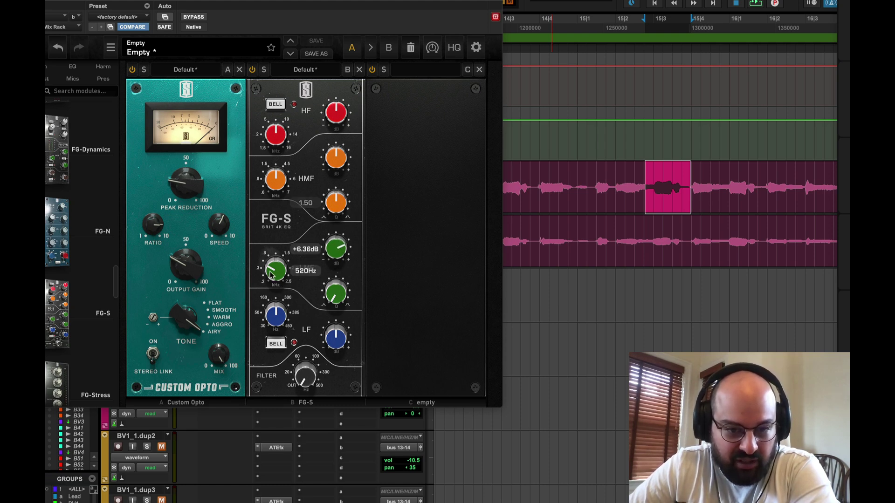
pyautogui.scroll(-4, 271, 275)
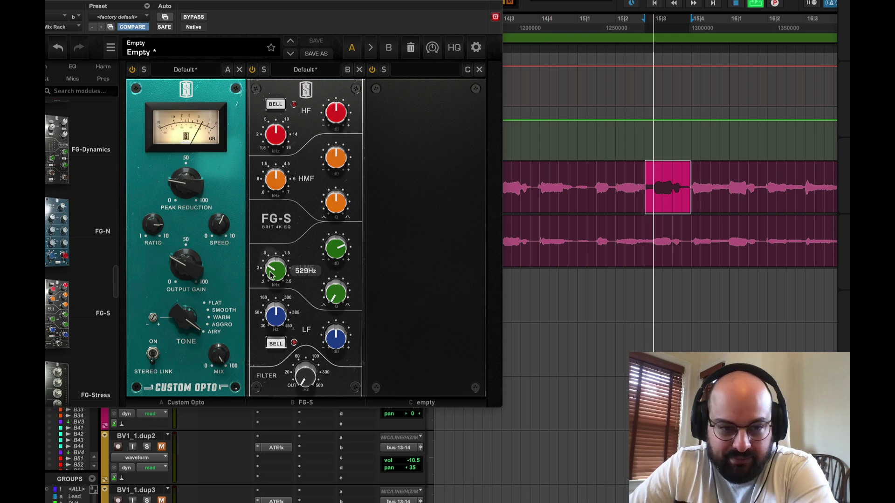
pyautogui.moveTo(273, 275)
pyautogui.mouseDown()
pyautogui.moveTo(280, 253)
pyautogui.moveTo(275, 274)
pyautogui.mouseUp()
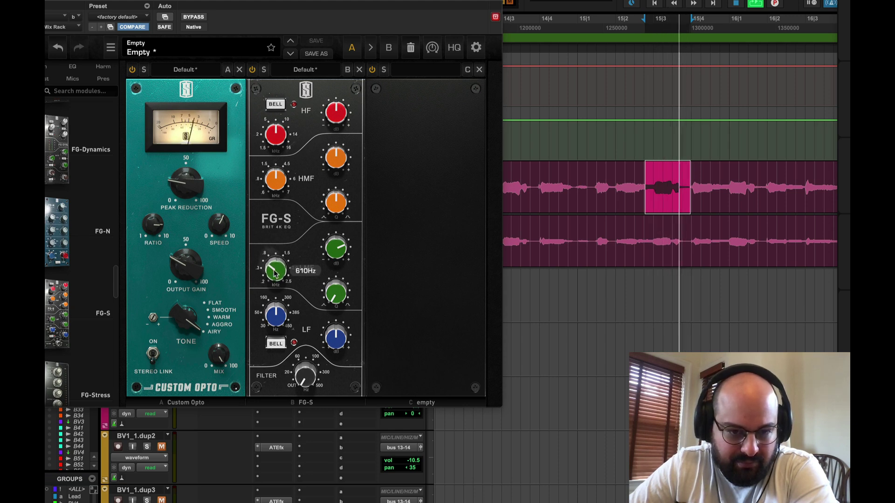
# - Cut the FG-S LMF gain to -4.99 dB and compare the phrase with the module bypassed
pyautogui.moveTo(343, 263); pyautogui.dragTo(346, 310)
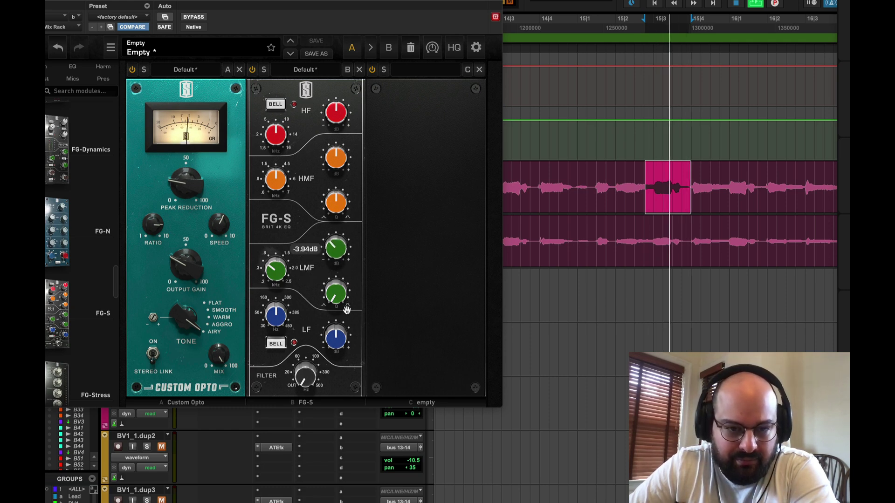
pyautogui.click(253, 71)
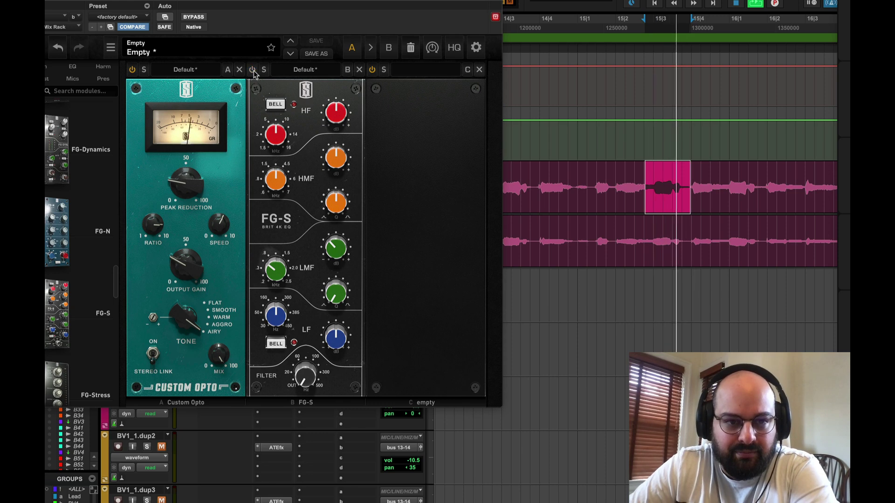
pyautogui.click(346, 254)
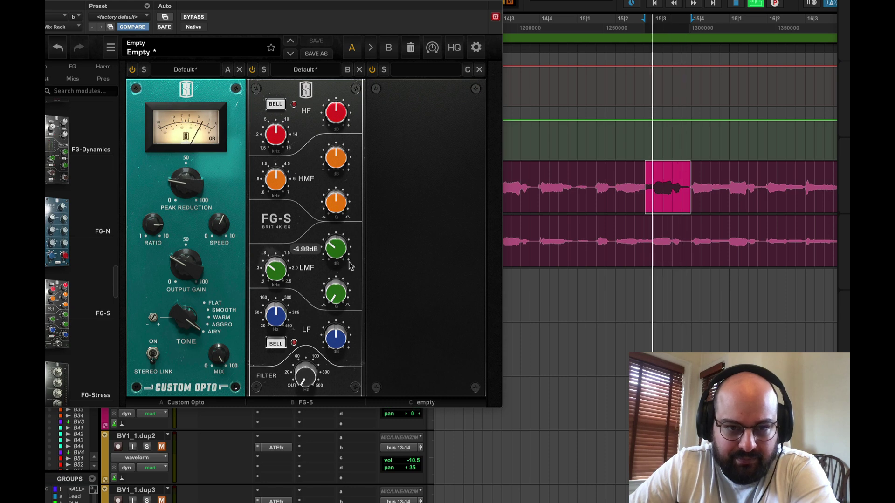
# - Close the Virtual Mix Rack insert and audition the Lead vocal from 15|1 and from between 14|2 and 14|3
pyautogui.click(584, 194)
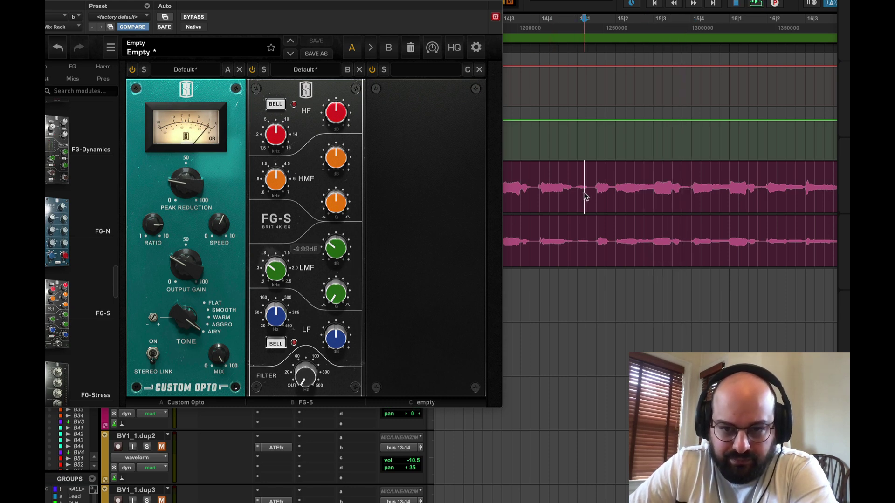
pyautogui.press('space')
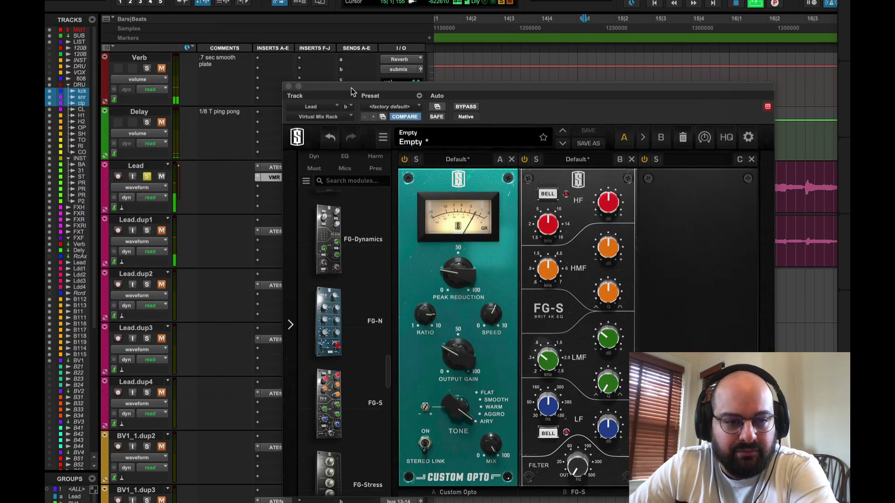
pyautogui.click(288, 87)
pyautogui.click(489, 201)
pyautogui.press('space')
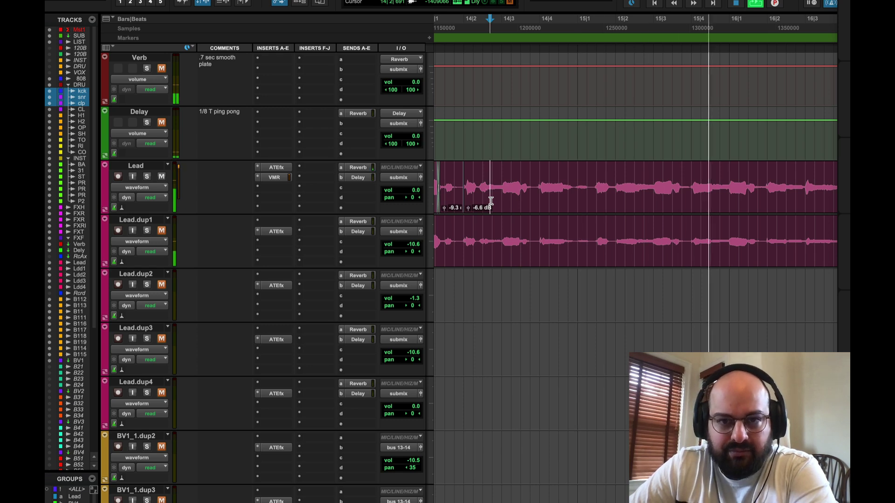
pyautogui.press('space')
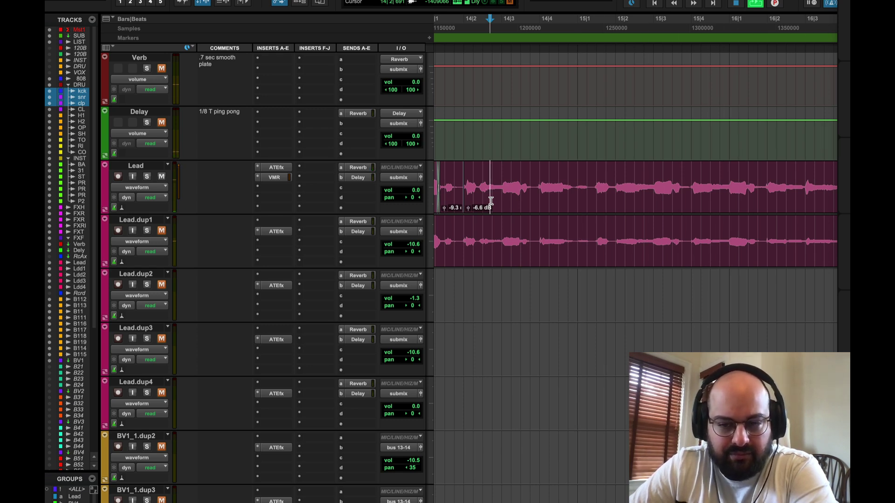
pyautogui.press('space')
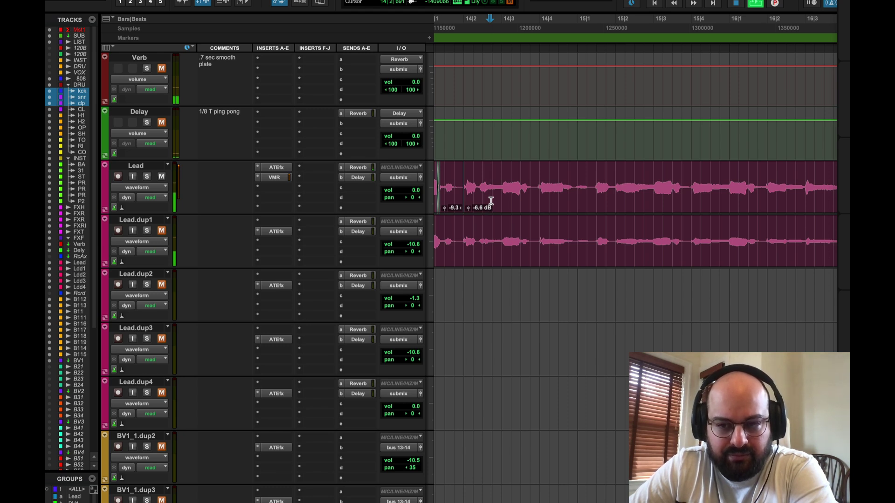
pyautogui.press('space')
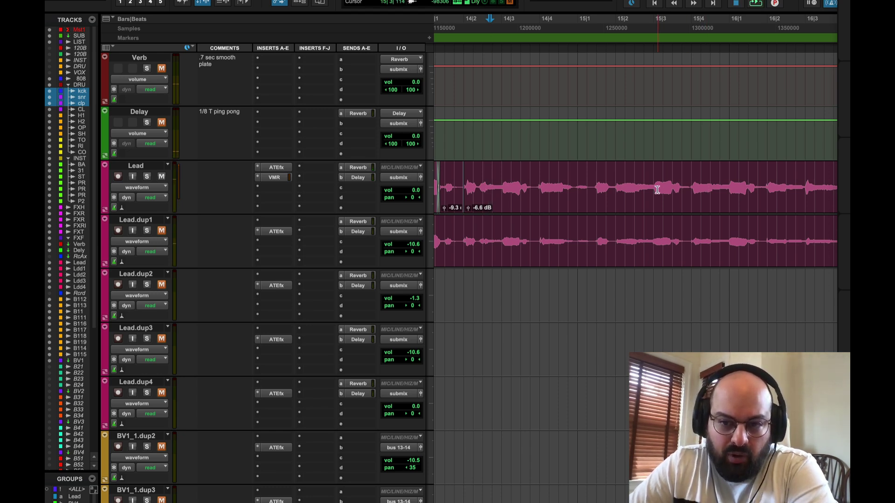
# - Select the short Lead phrase around 15|3 and insert Eiosis AirEQ Premium (mono) after the Virtual Mix Rack
pyautogui.moveTo(648, 191); pyautogui.dragTo(686, 202)
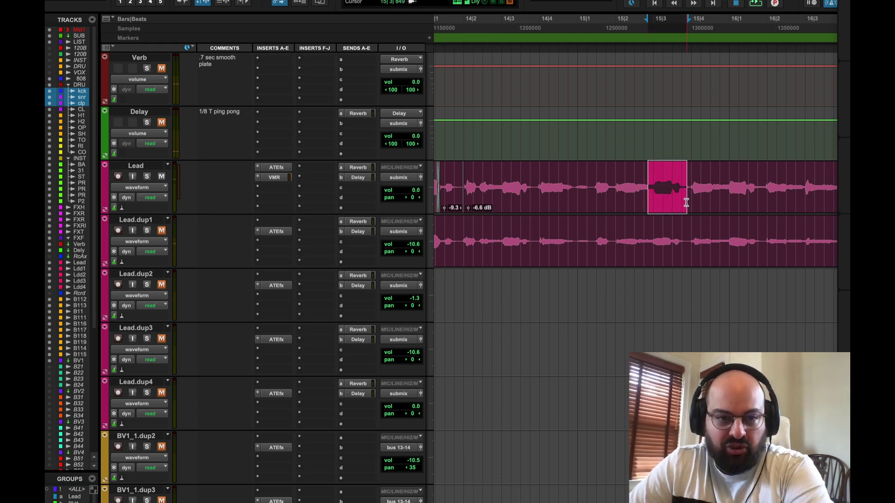
pyautogui.click(285, 180)
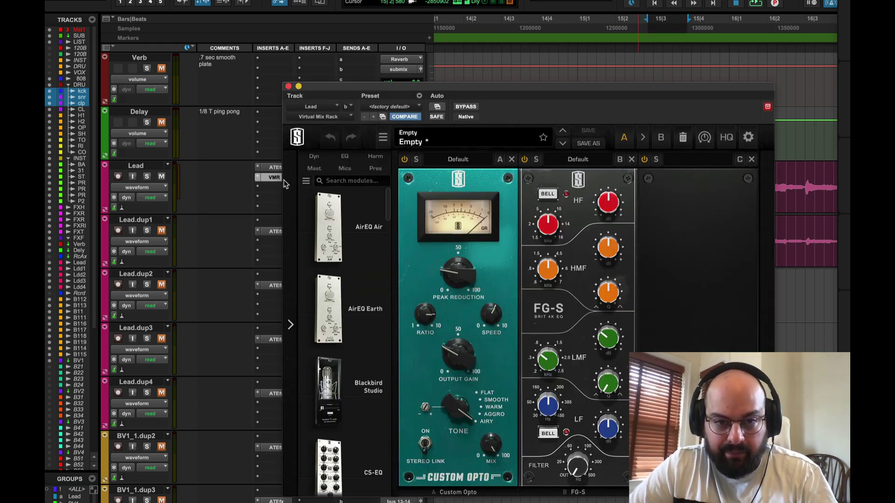
pyautogui.click(289, 87)
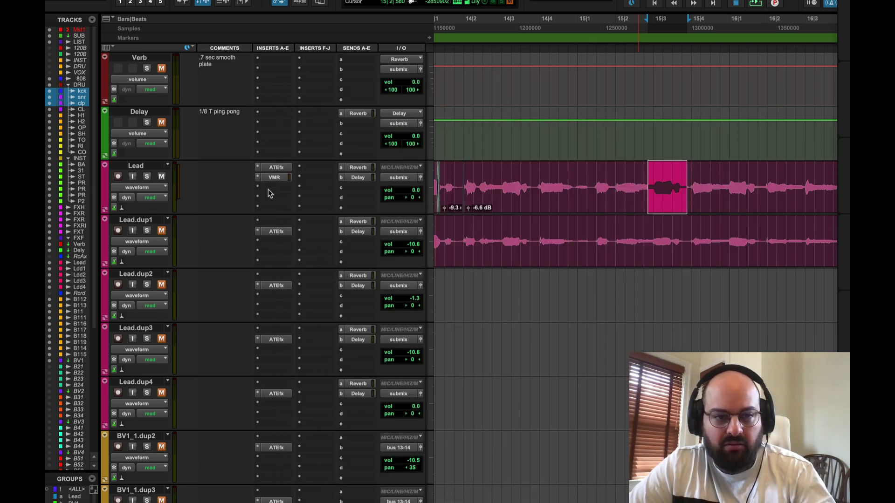
pyautogui.click(268, 189)
pyautogui.click(288, 171)
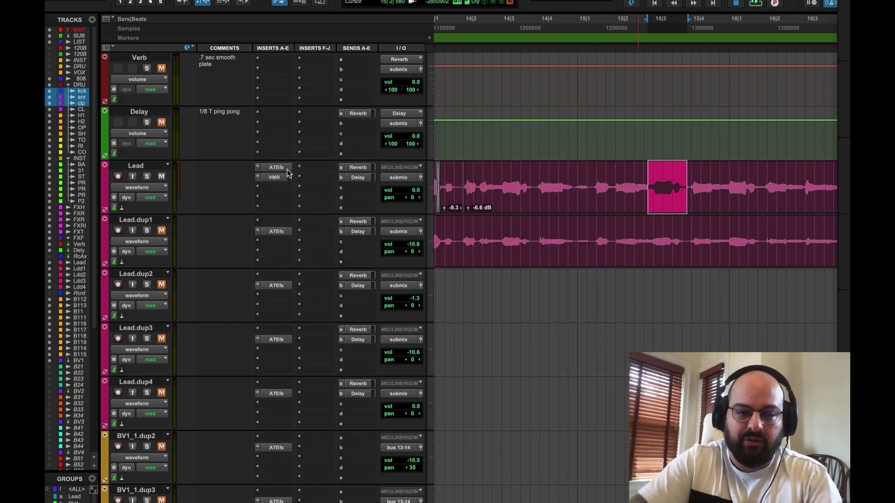
pyautogui.write('eios')
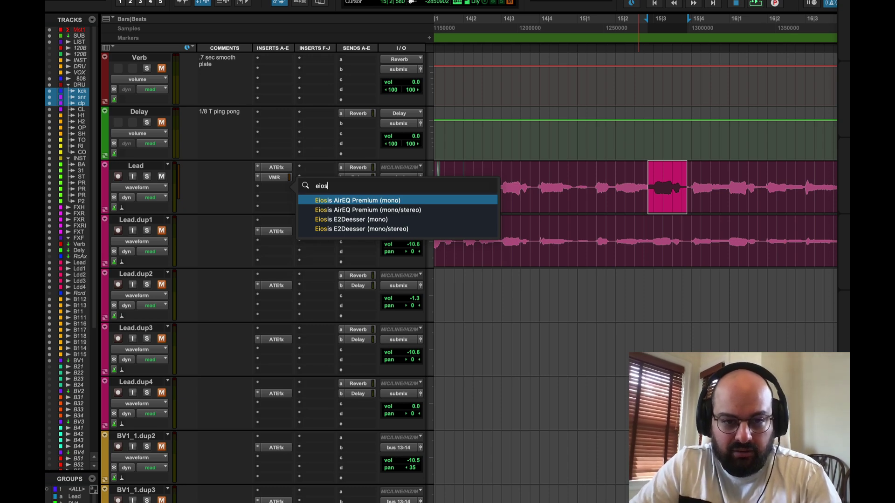
pyautogui.press('Escape')
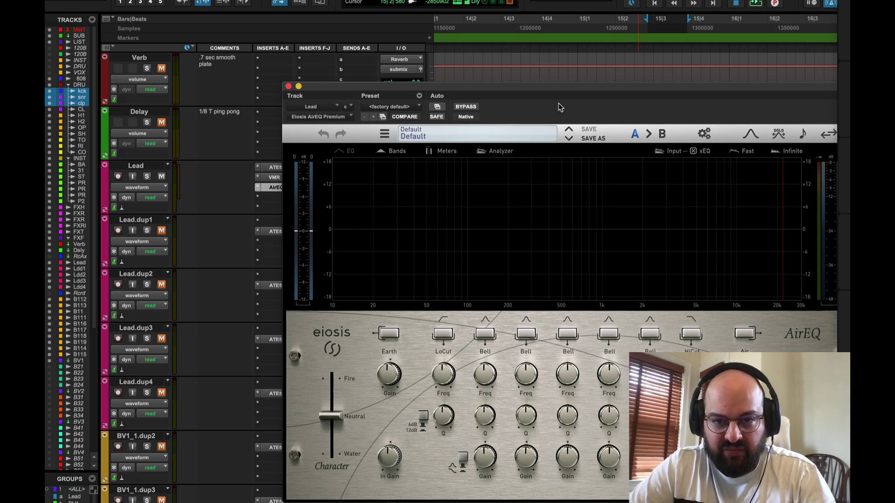
pyautogui.moveTo(558, 106); pyautogui.dragTo(411, 20)
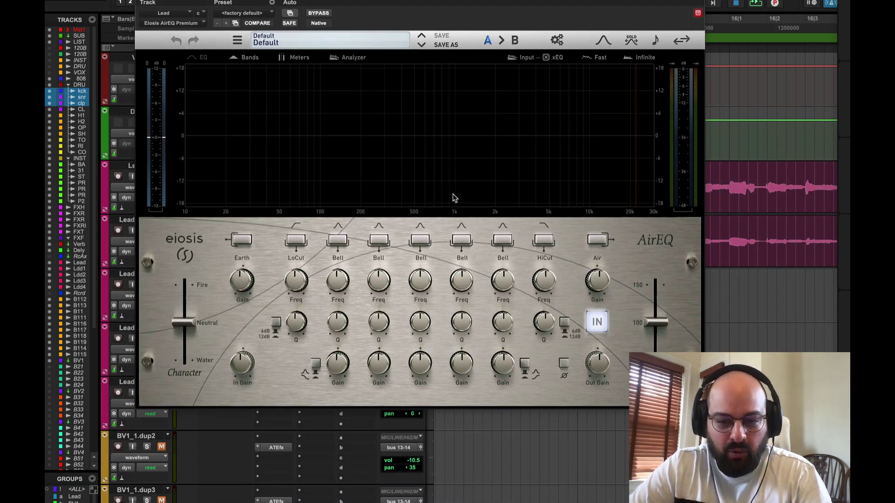
# - Set AirEQ's middle bell to Q 7.00, 638 Hz and -0.87 dB with Character at 100% Fire while the phrase plays
pyautogui.press('space')
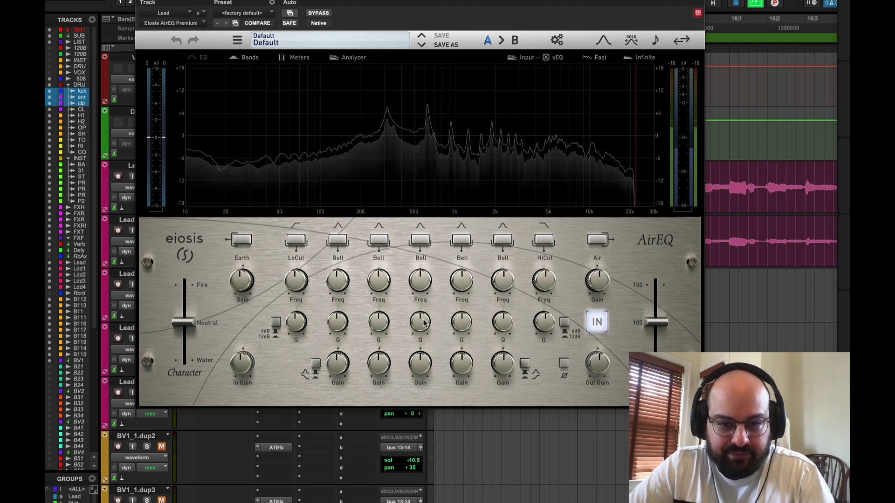
pyautogui.scroll(3, 431, 320)
pyautogui.scroll(3, 420, 363)
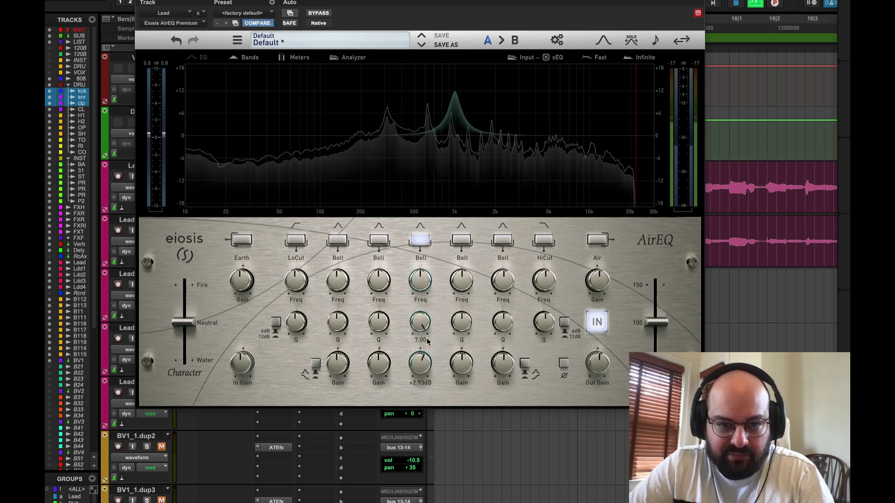
pyautogui.scroll(-3, 422, 286)
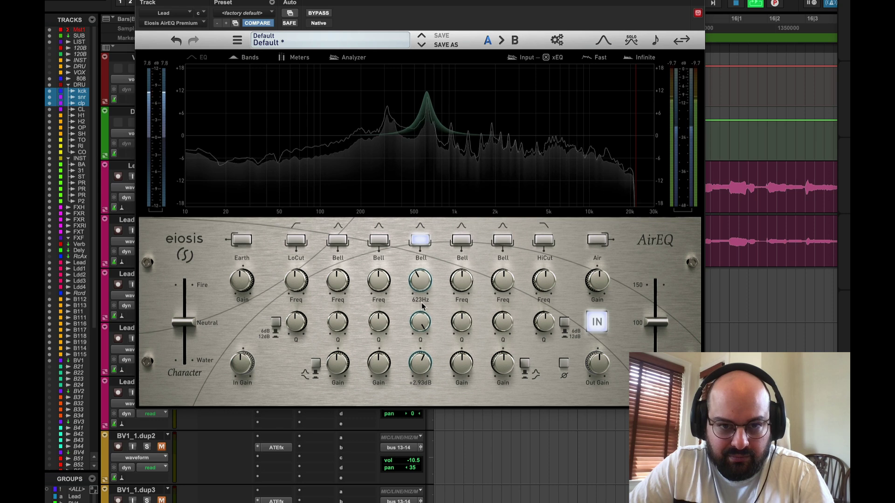
pyautogui.keyDown('shift'); pyautogui.click(408, 308); pyautogui.keyUp('shift')
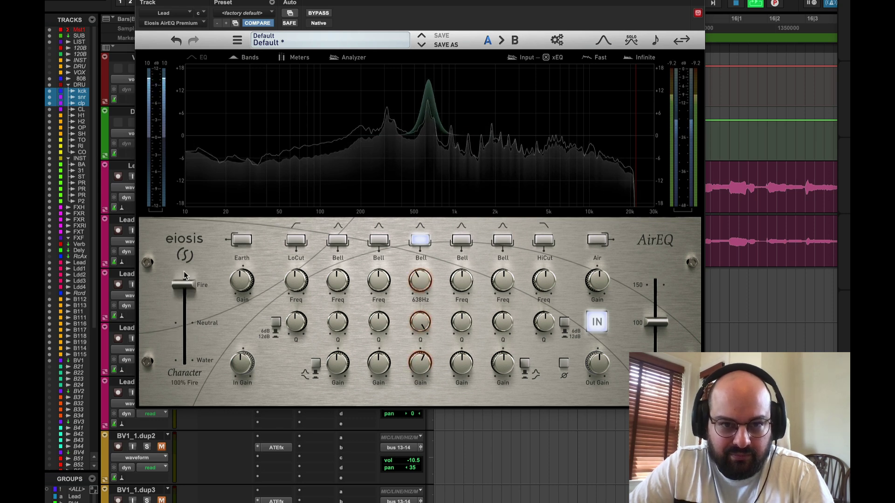
pyautogui.moveTo(420, 364); pyautogui.dragTo(421, 404)
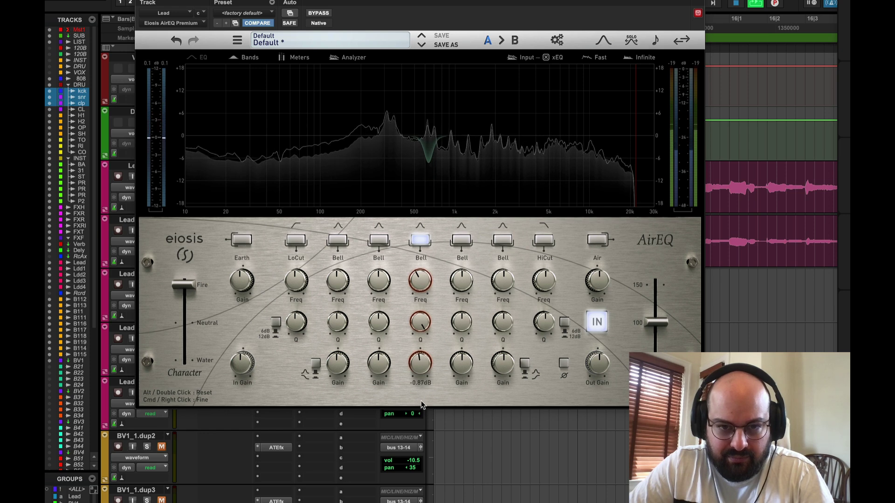
# - Close the AirEQ insert and audition the Lead vocal from just after 15|1
pyautogui.press('super+w')
pyautogui.press('space')
pyautogui.click(595, 194)
pyautogui.press('space')
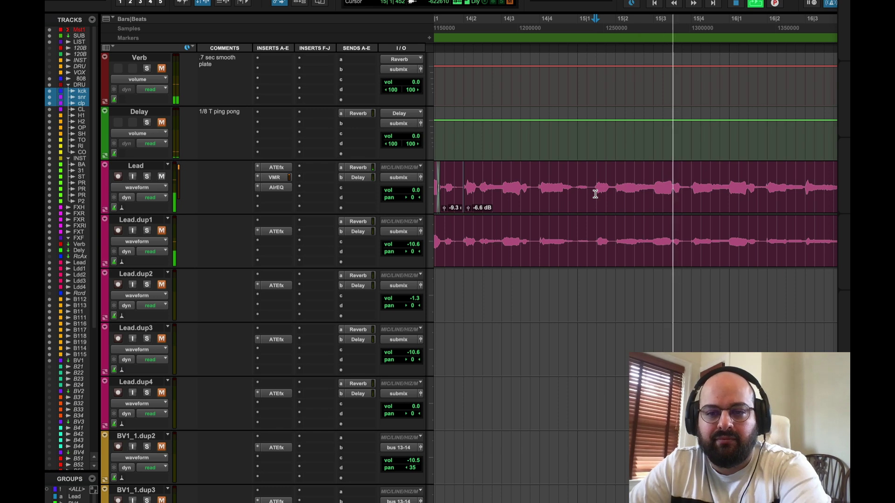
pyautogui.press('space')
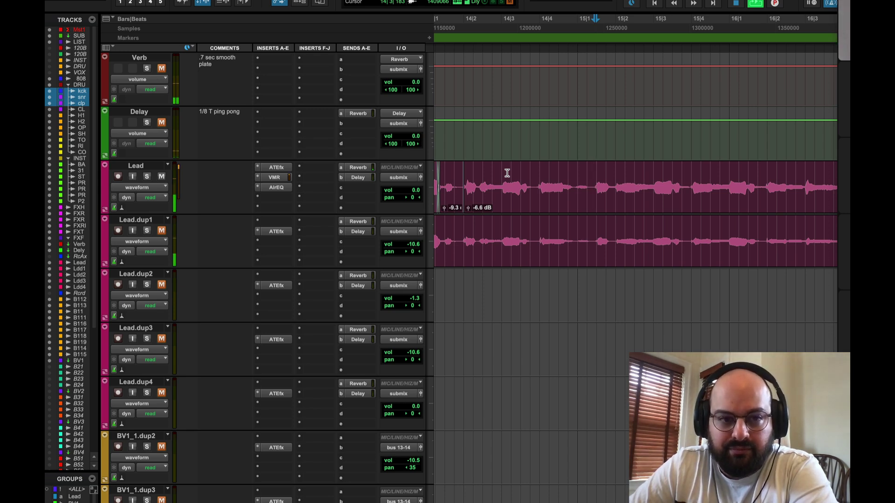
pyautogui.click(472, 196)
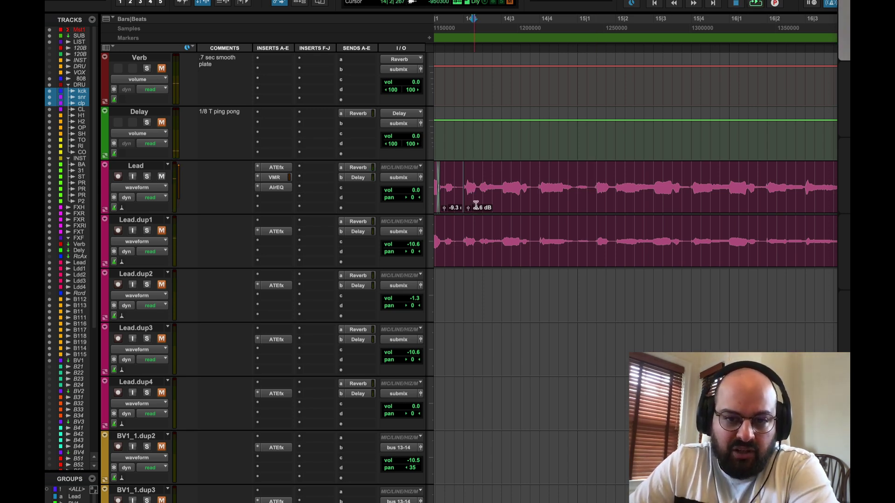
# - Reopen Lead's Virtual Mix Rack, set the Custom Opto ratio to 7.64 while playing from just before 14|2, and close the insert
pyautogui.click(275, 177)
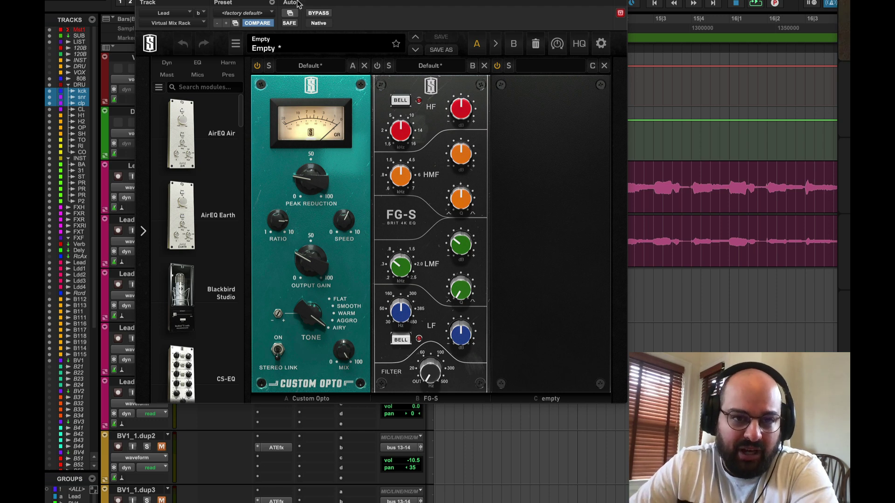
pyautogui.moveTo(482, 3); pyautogui.dragTo(344, 193)
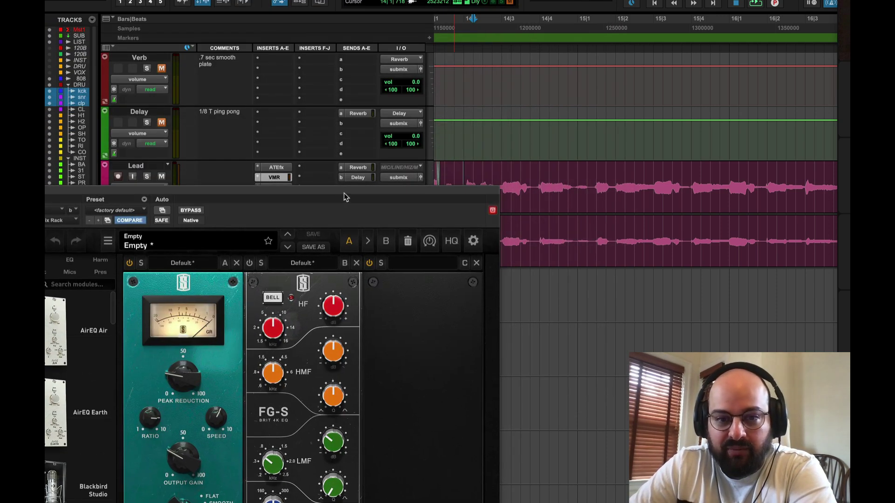
pyautogui.click(461, 168)
pyautogui.press('space')
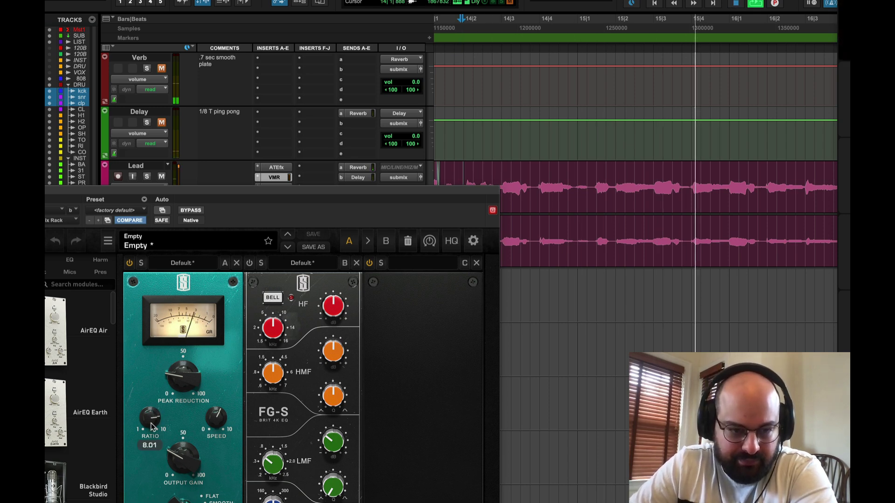
pyautogui.moveTo(150, 418); pyautogui.dragTo(152, 431)
pyautogui.press('space')
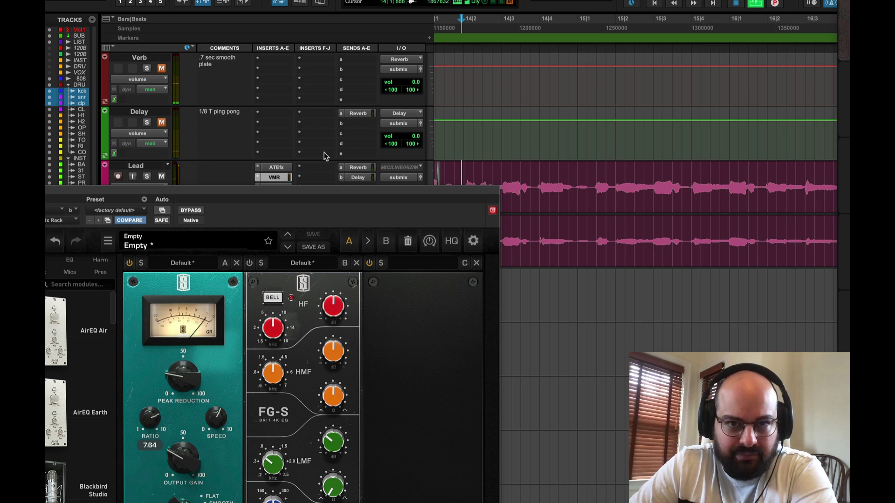
pyautogui.click(504, 189)
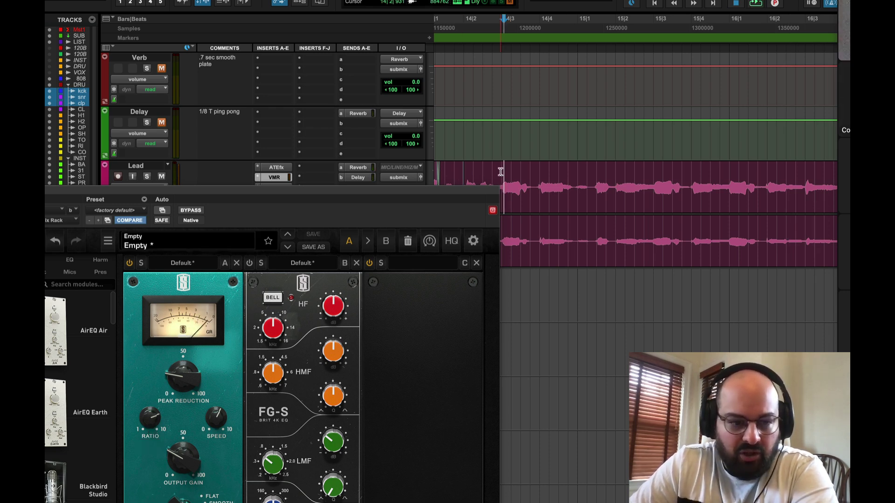
pyautogui.moveTo(215, 193); pyautogui.dragTo(326, 1)
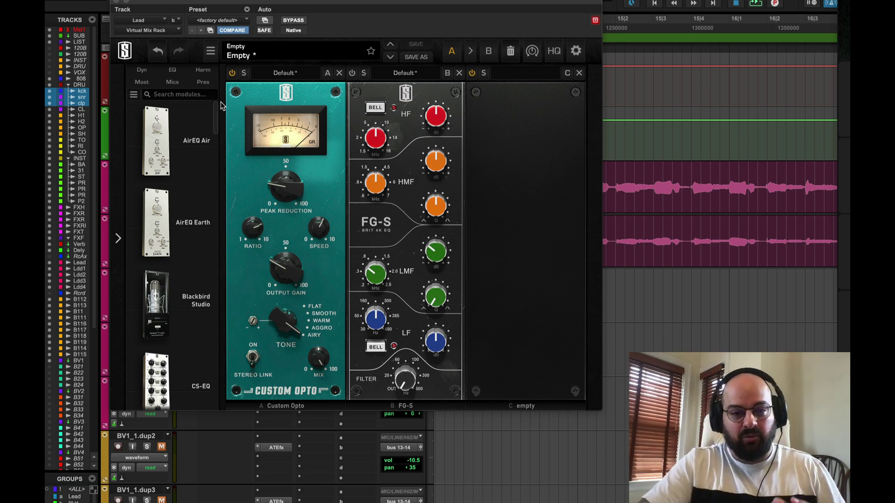
pyautogui.click(116, 2)
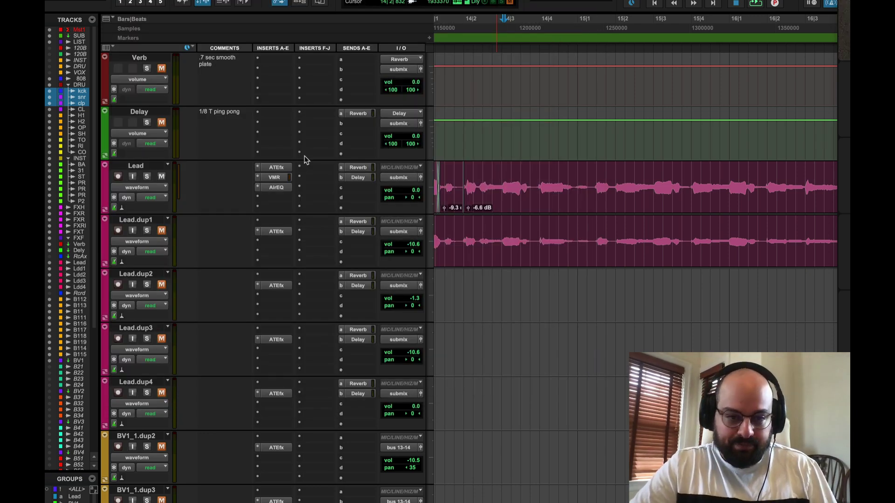
# - Open the VSX insert on Master 1, choose Steven's Mix Room as the monitoring room, and close the plug-in
pyautogui.scroll(-4, 538, 222)
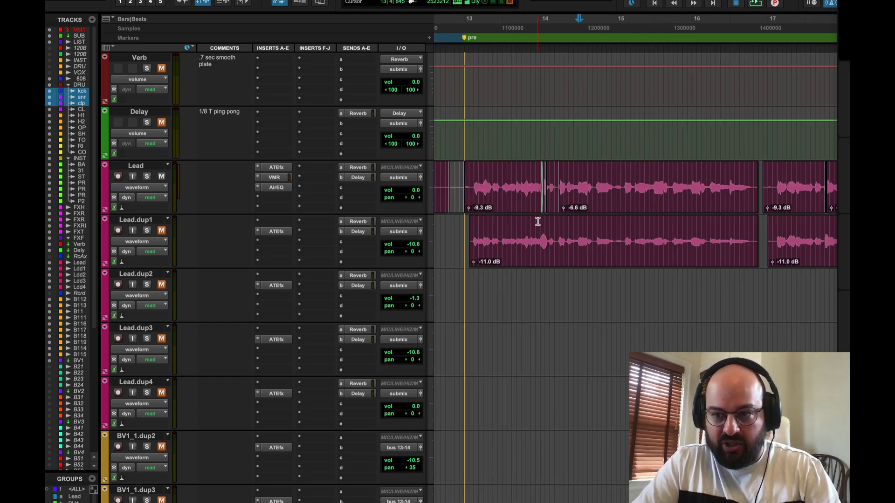
pyautogui.scroll(20, 617, 252)
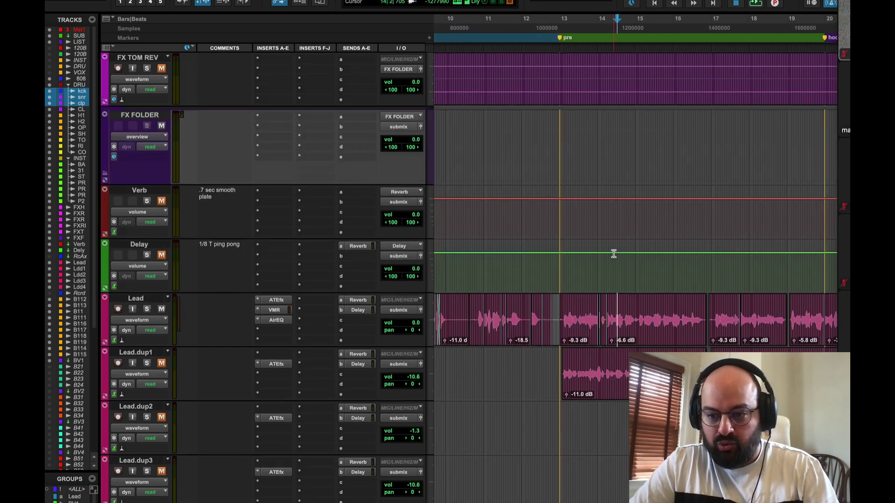
pyautogui.scroll(5, 283, 142)
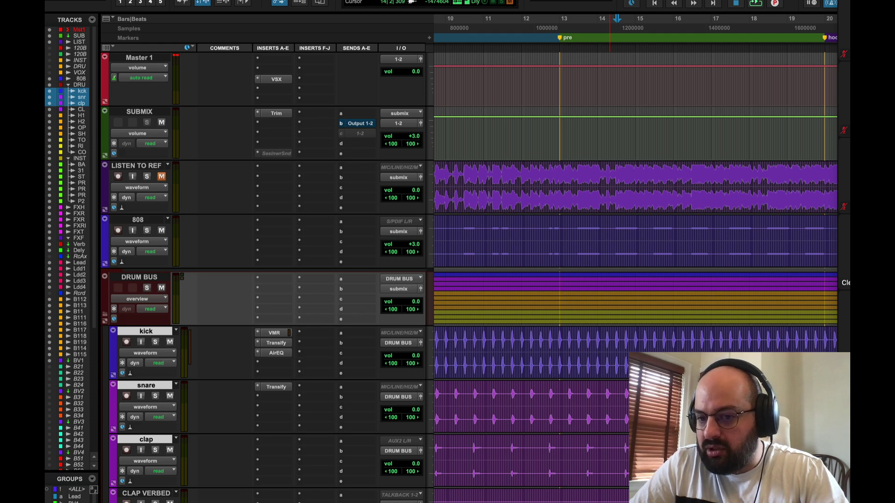
pyautogui.click(276, 79)
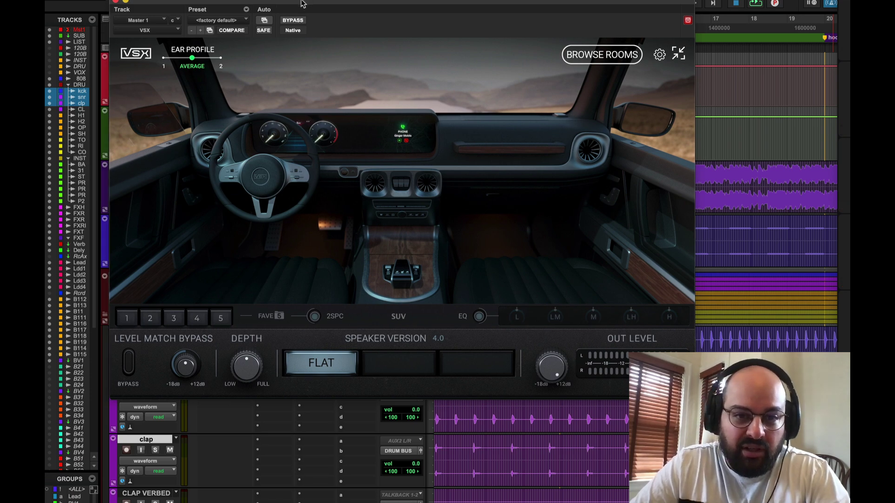
pyautogui.moveTo(354, 2); pyautogui.dragTo(415, 0)
pyautogui.click(679, 42)
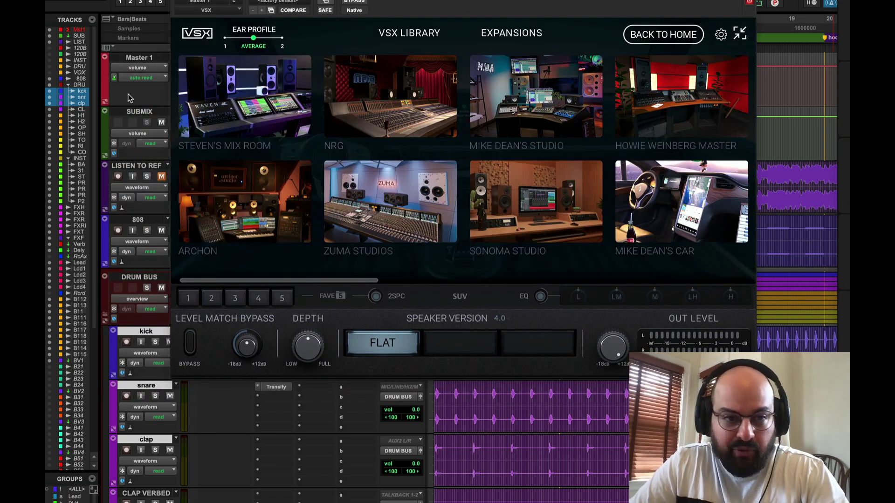
pyautogui.click(239, 127)
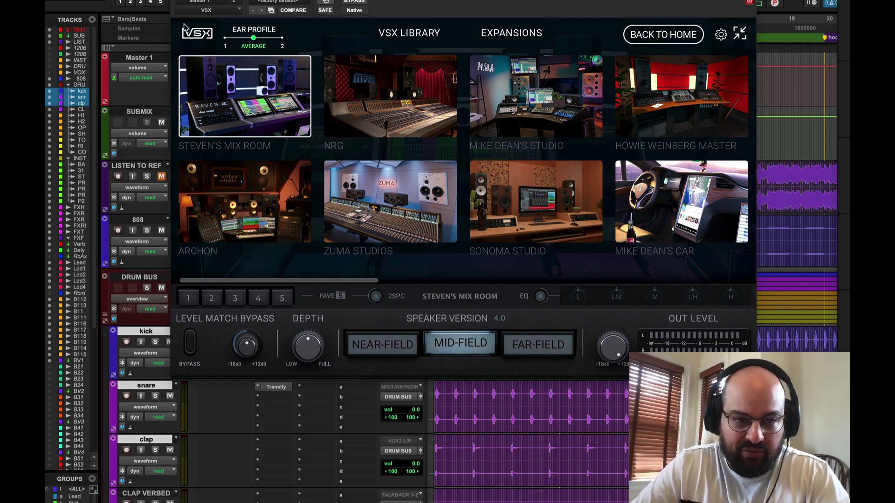
pyautogui.press('super+w')
# - Audition the full mix from around 11|3 and return the playback cursor to that position
pyautogui.click(513, 153)
pyautogui.press('space')
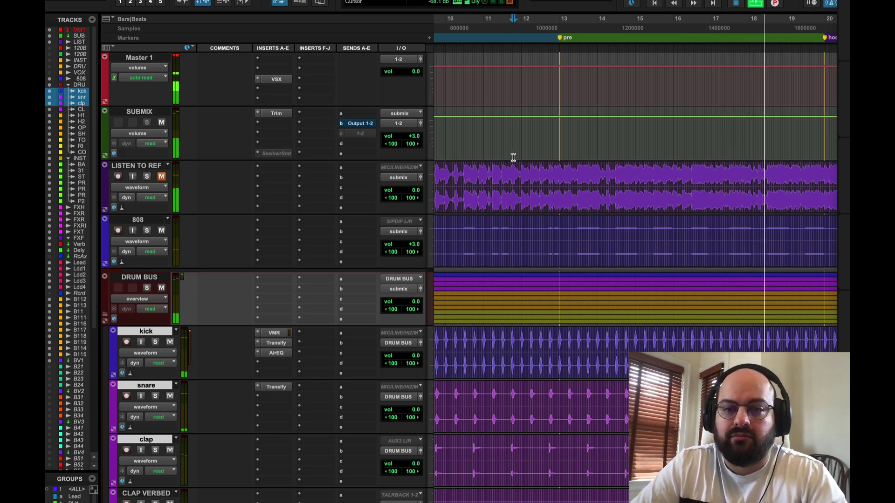
pyautogui.press('space')
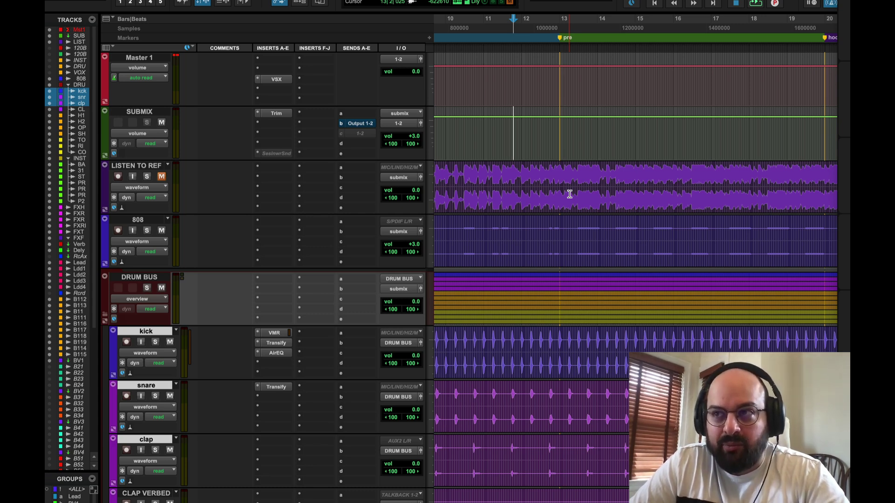
pyautogui.click(513, 184)
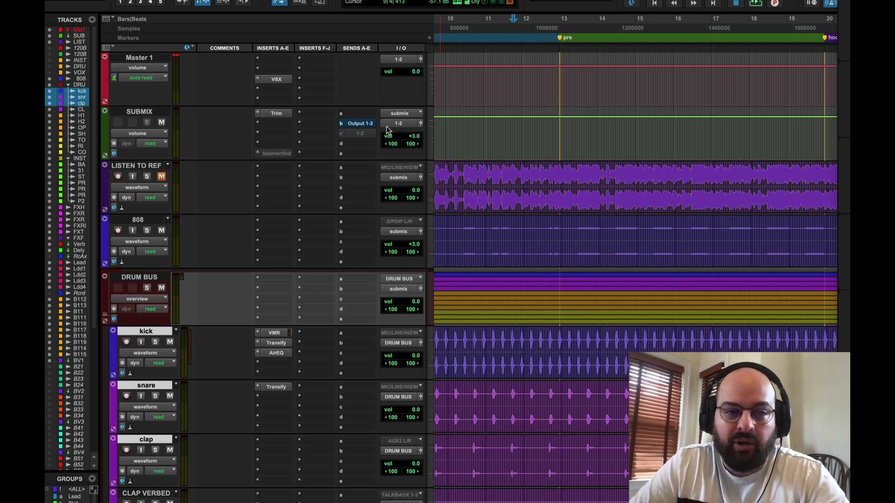
# - Reopen VSX on Master 1, choose the NRG room with near-field speakers, and audition the mix through it
pyautogui.click(265, 79)
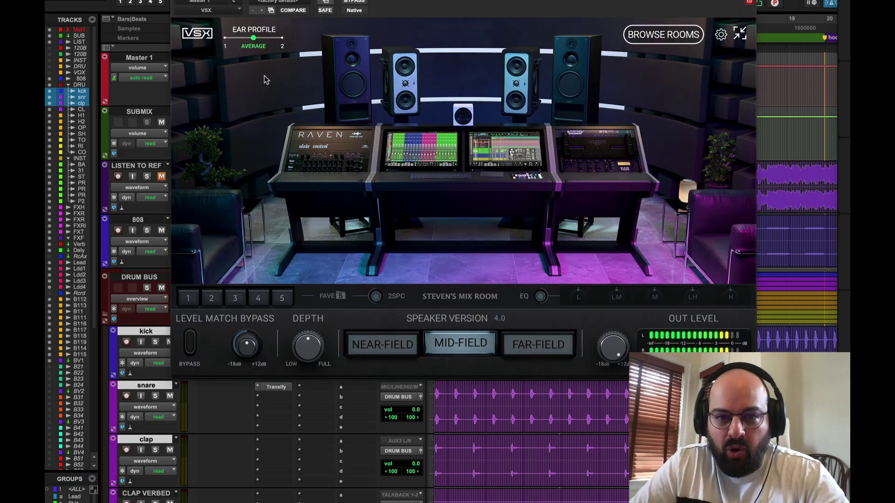
pyautogui.click(680, 38)
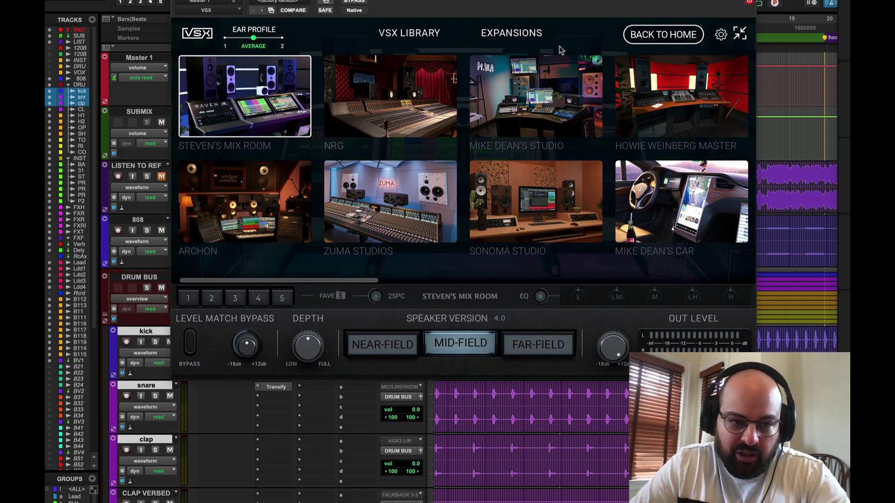
pyautogui.click(447, 95)
pyautogui.click(464, 346)
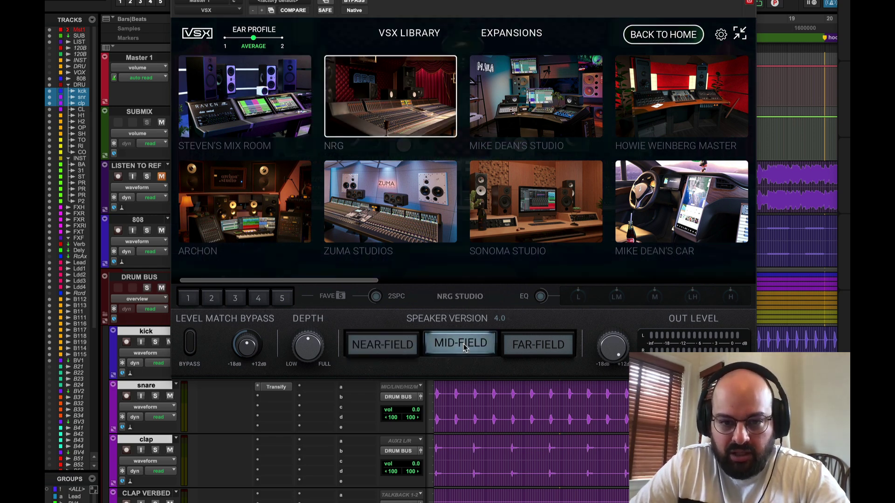
pyautogui.click(392, 353)
pyautogui.click(667, 34)
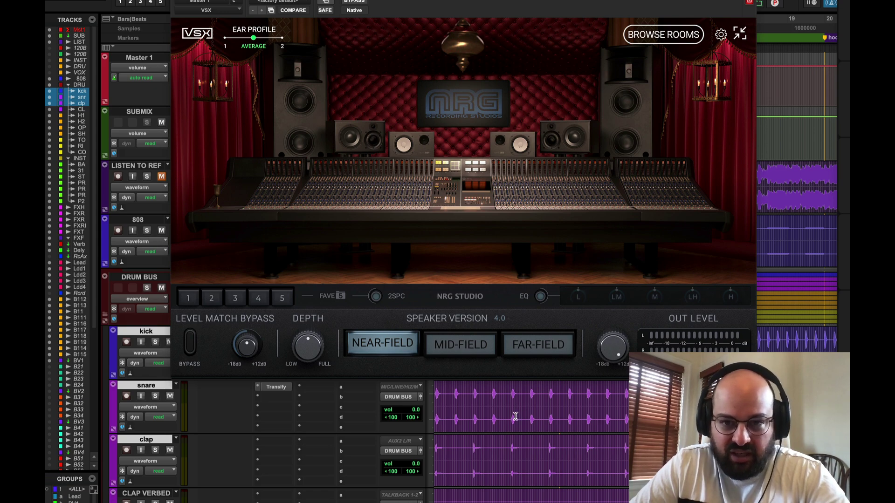
pyautogui.press('space')
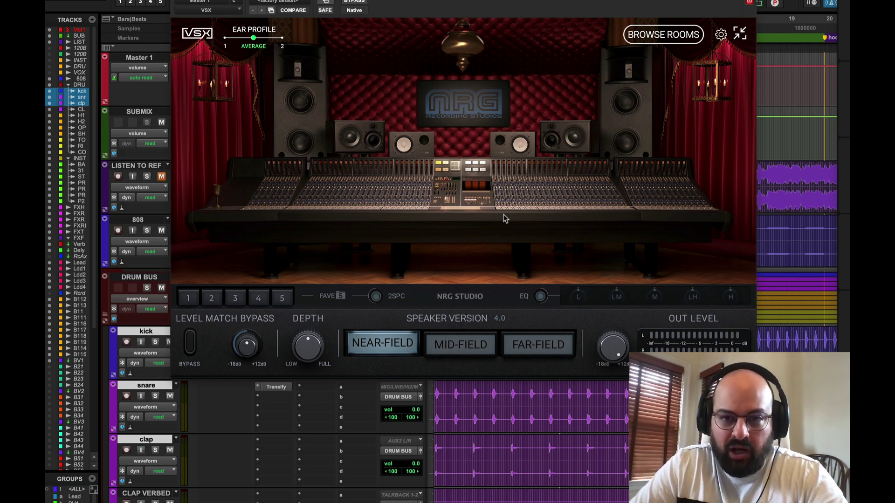
# - Browse the VSX rooms, choose Boombox as the monitoring room, and close the plug-in
pyautogui.click(681, 40)
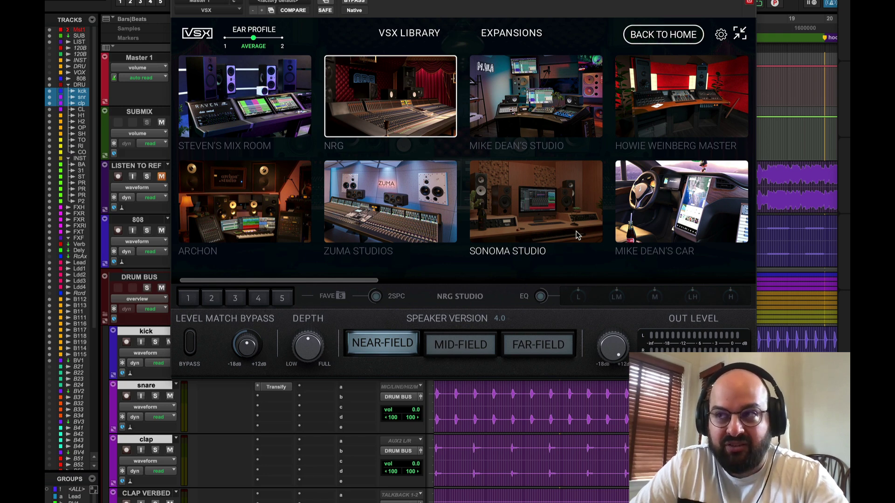
pyautogui.hscroll(10, 578, 236)
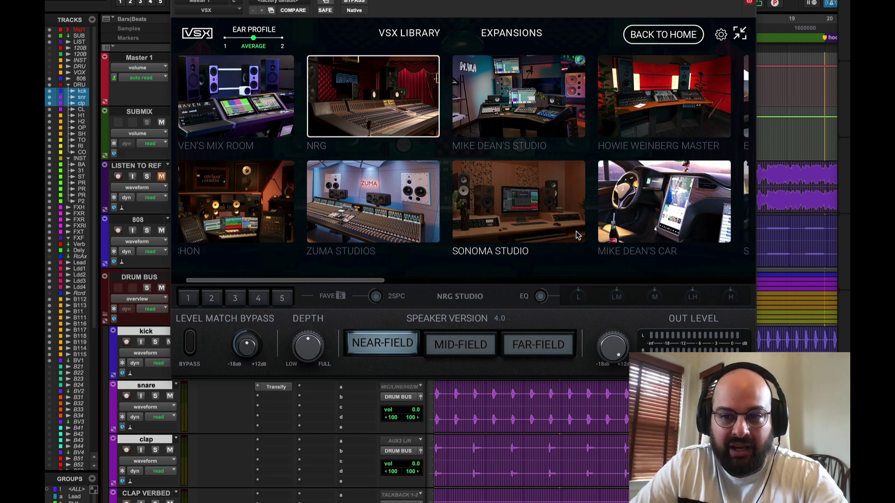
pyautogui.hscroll(5, 578, 236)
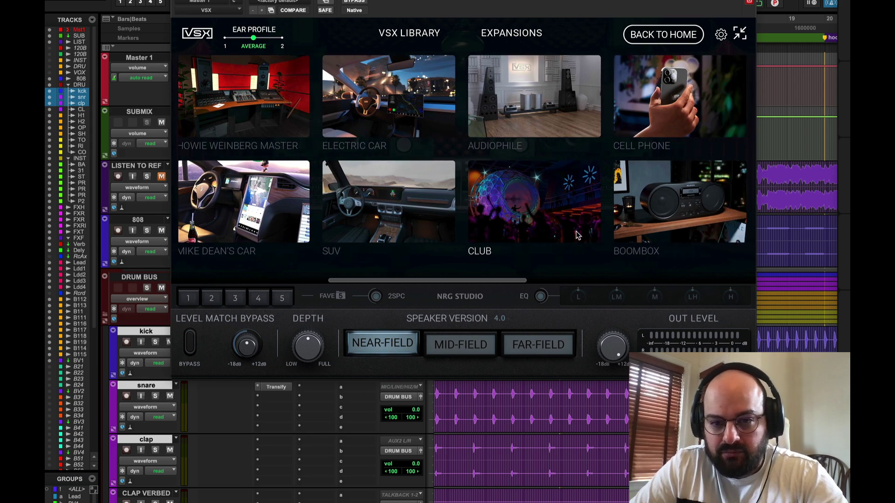
pyautogui.click(581, 219)
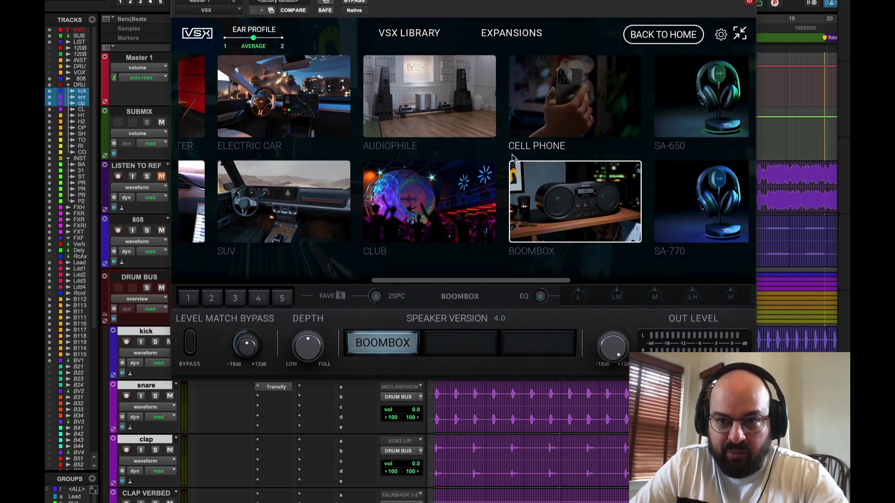
pyautogui.click(657, 35)
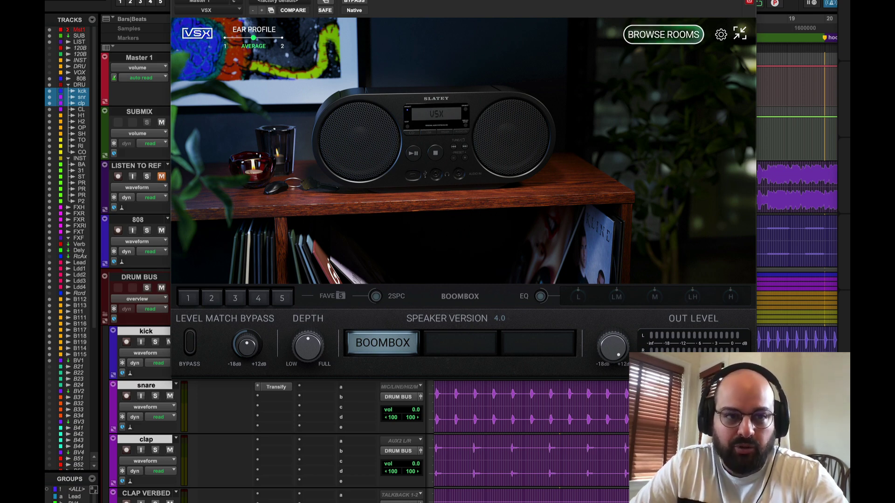
pyautogui.press('super+w')
# - Play the mix from around 11|3 to check it through the Boombox simulation, and go to the drum tracks
pyautogui.click(510, 187)
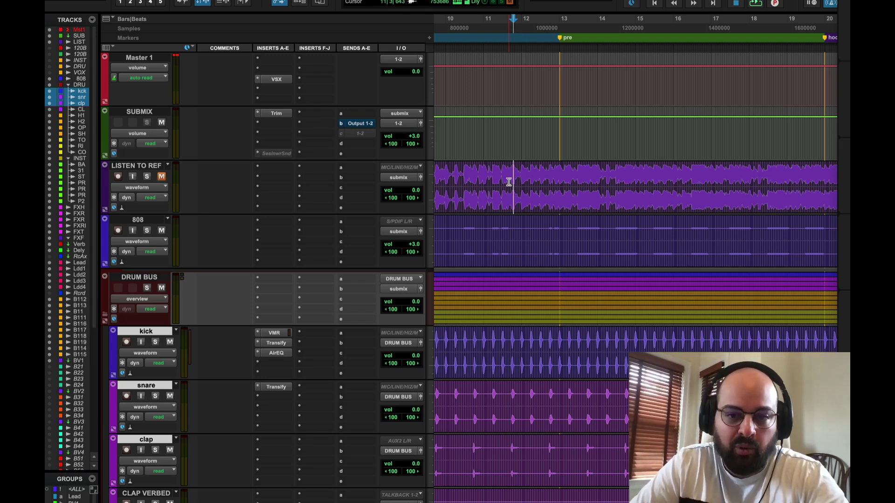
pyautogui.click(509, 181)
pyautogui.press('space')
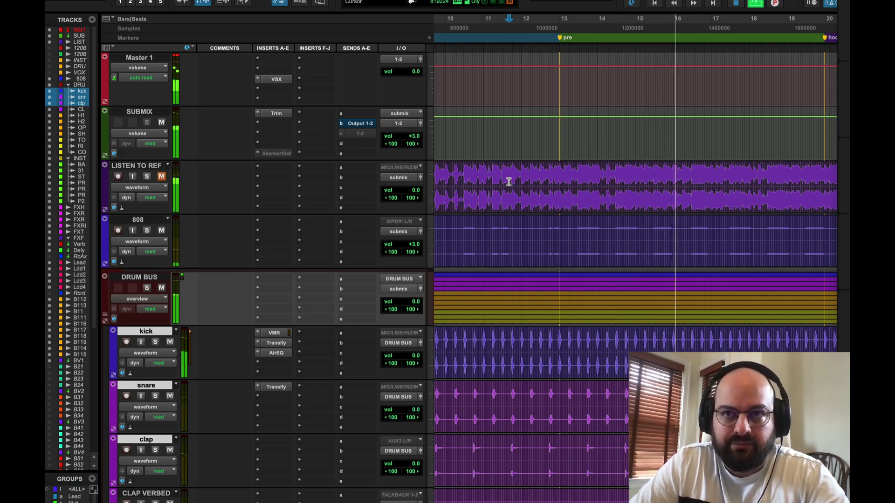
pyautogui.press('space')
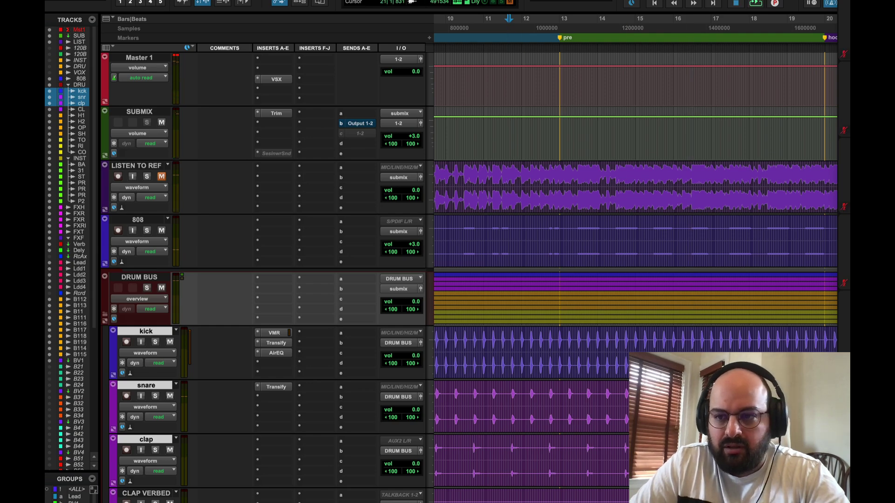
pyautogui.scroll(-10, 549, 332)
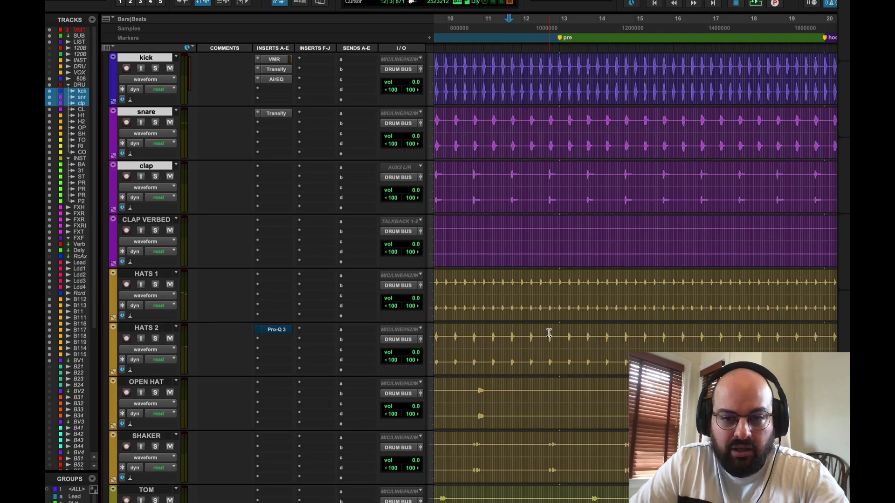
# - Find the Lead vocal track in the session and raise its volume to +1.2 dB
pyautogui.scroll(-5, 549, 333)
pyautogui.scroll(-3, 549, 332)
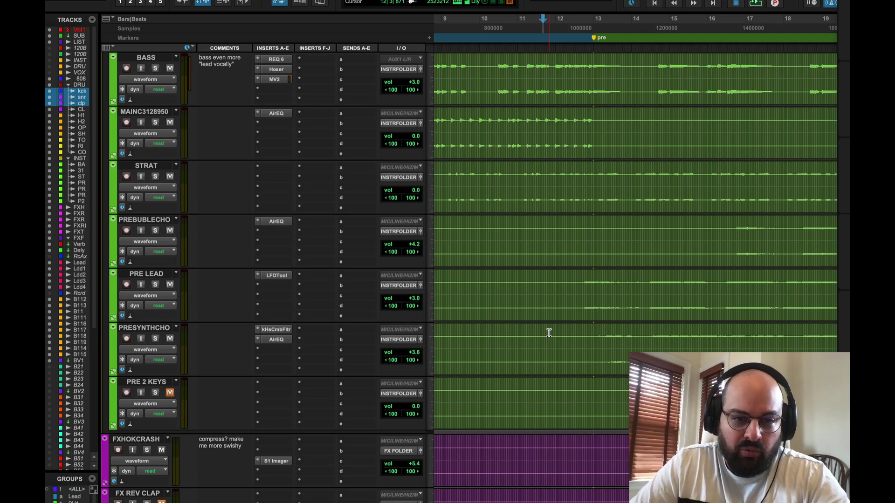
pyautogui.scroll(-8, 548, 333)
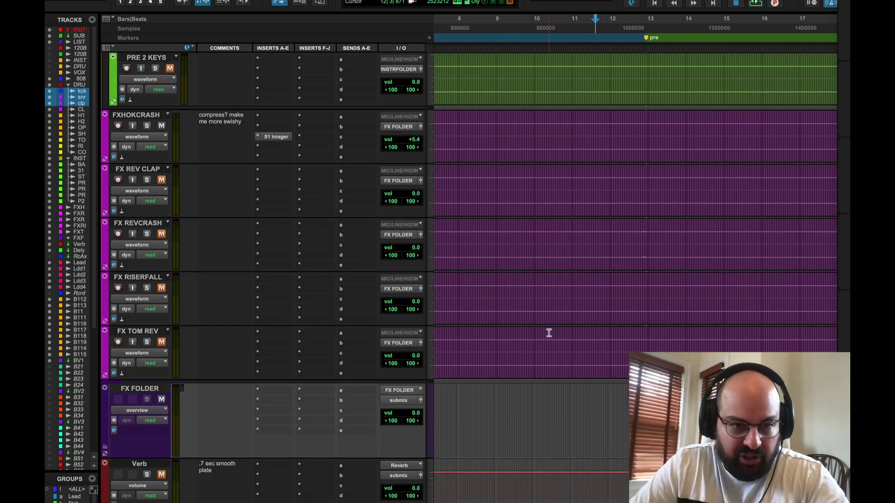
pyautogui.scroll(8, 548, 333)
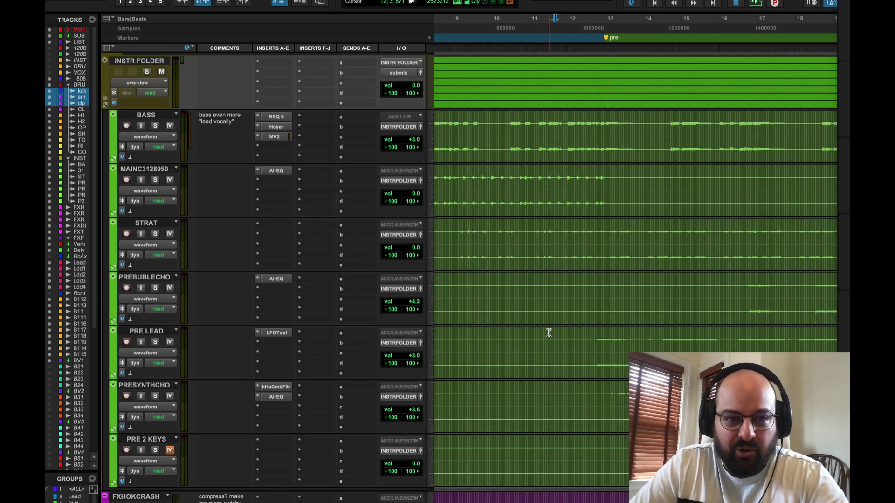
pyautogui.scroll(3, 549, 332)
pyautogui.scroll(-15, 549, 333)
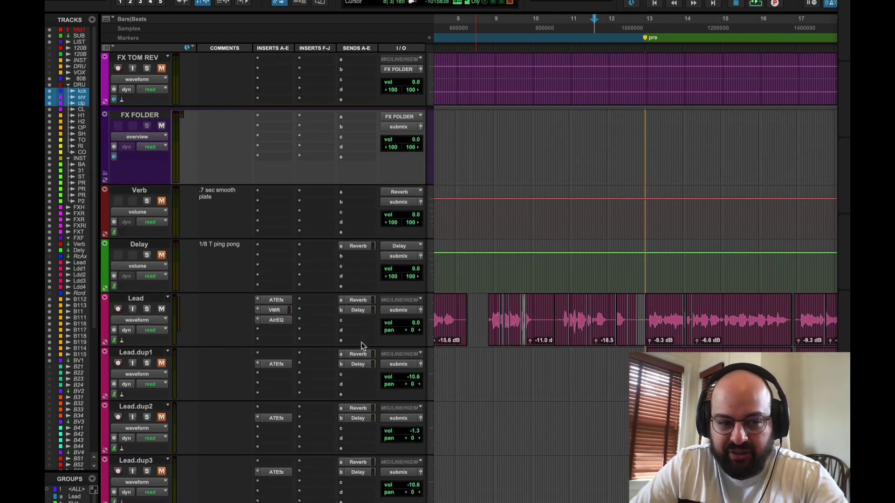
pyautogui.click(398, 326)
pyautogui.moveTo(399, 326); pyautogui.dragTo(399, 326)
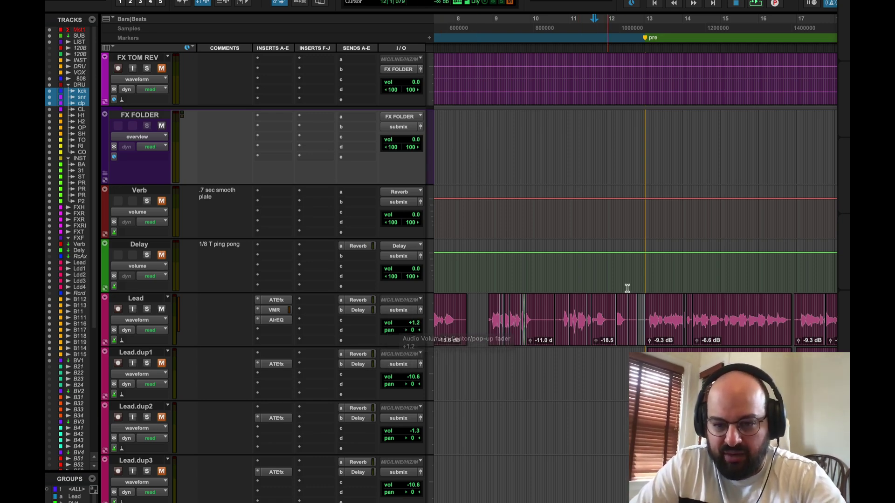
# - Audition the vocal from just before the pre marker and raise the Lead track's volume to +1.8 dB
pyautogui.click(640, 302)
pyautogui.press('space')
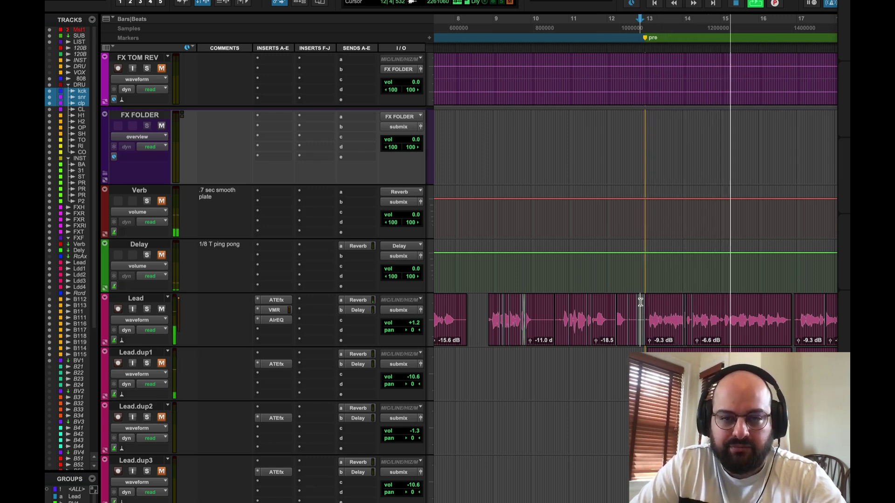
pyautogui.press('space')
pyautogui.moveTo(391, 324); pyautogui.dragTo(390, 325)
pyautogui.press('space')
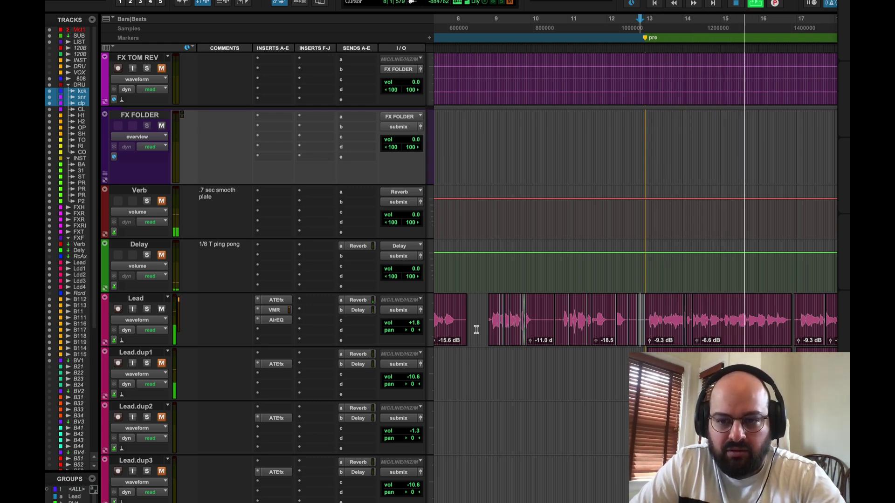
pyautogui.press('space')
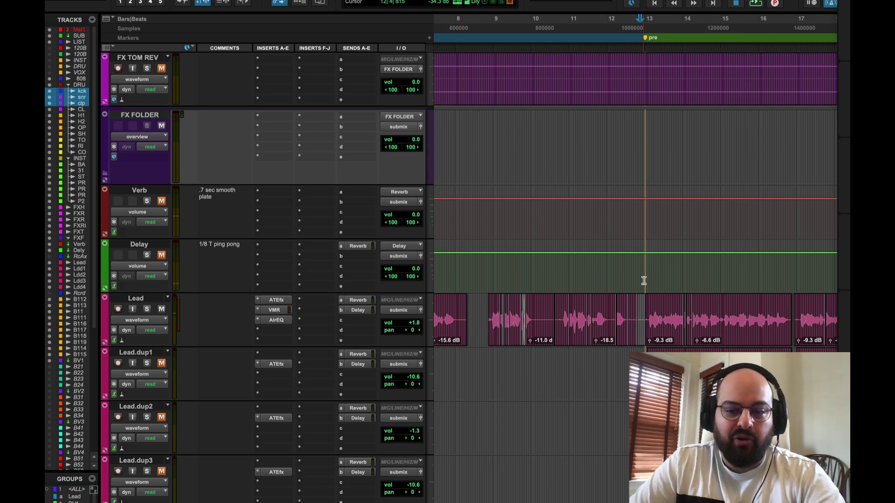
# - Play the pre section and solo the Lead track to compare the vocal alone with the full mix
pyautogui.scroll(15, 644, 280)
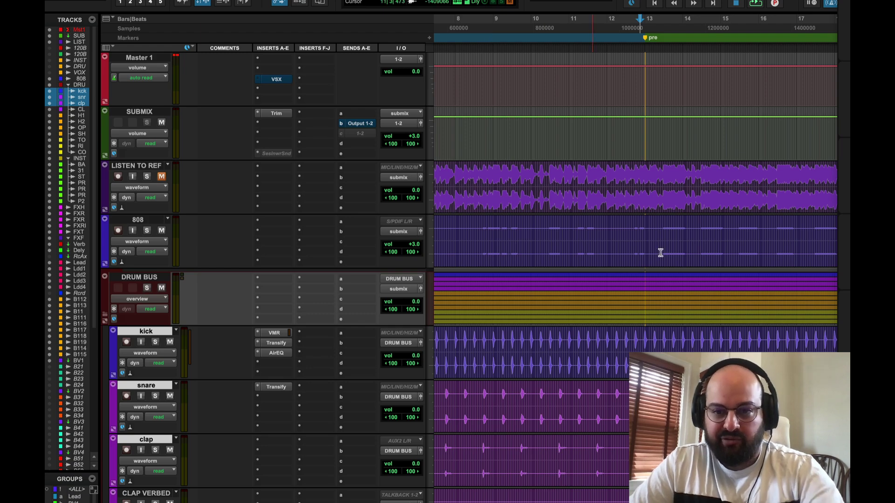
pyautogui.scroll(-15, 659, 252)
pyautogui.scroll(-10, 660, 252)
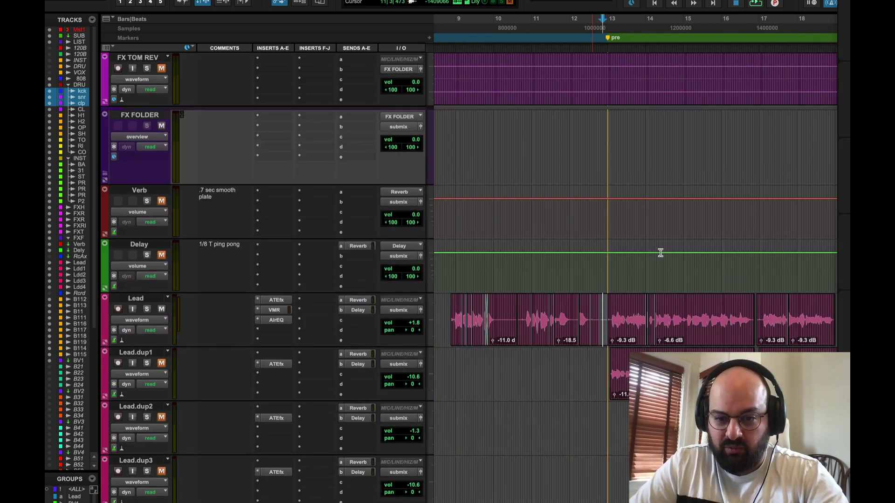
pyautogui.click(608, 199)
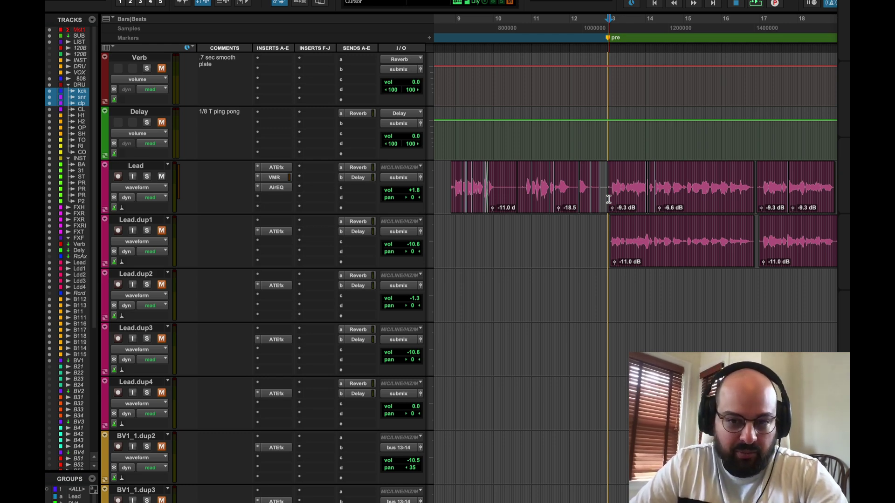
pyautogui.press('space')
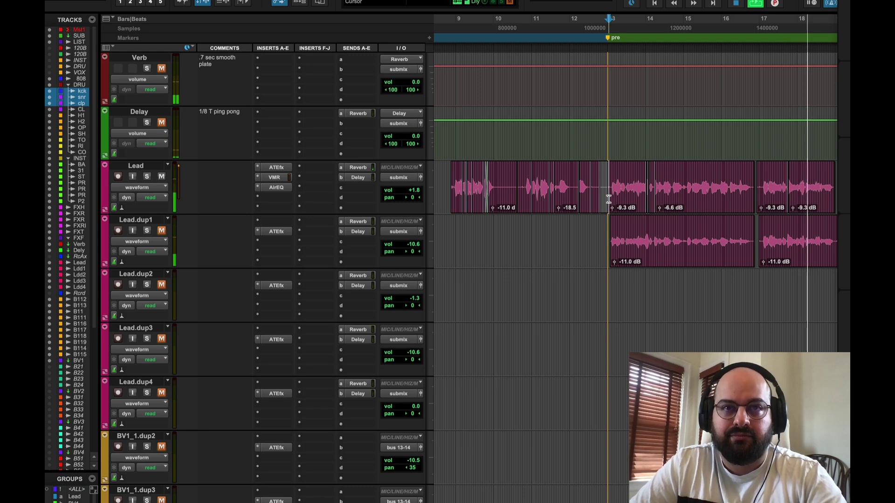
pyautogui.press('space')
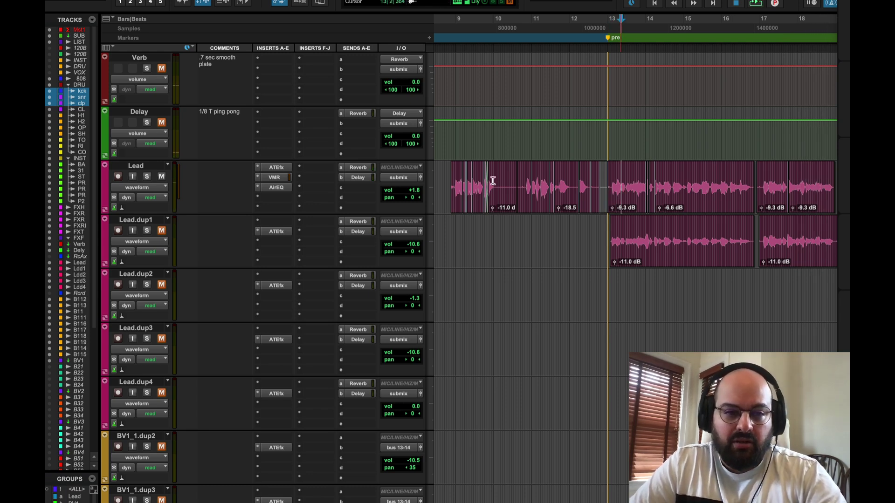
pyautogui.press('space')
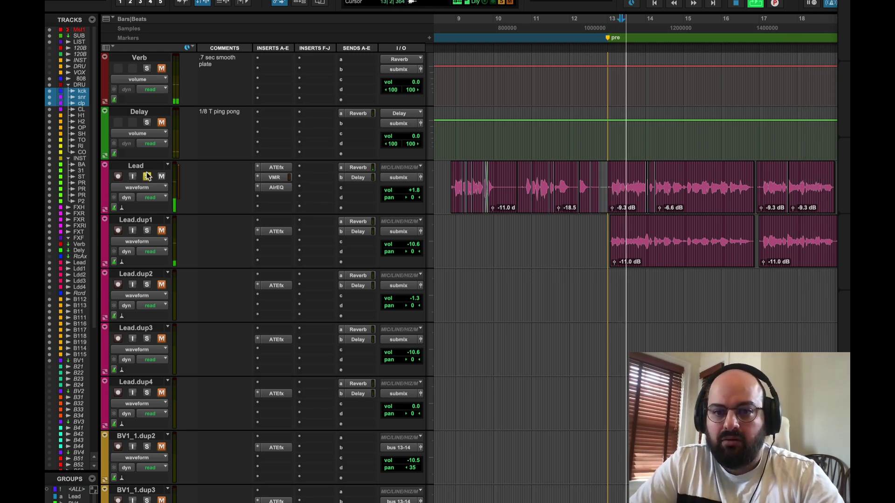
pyautogui.press('space')
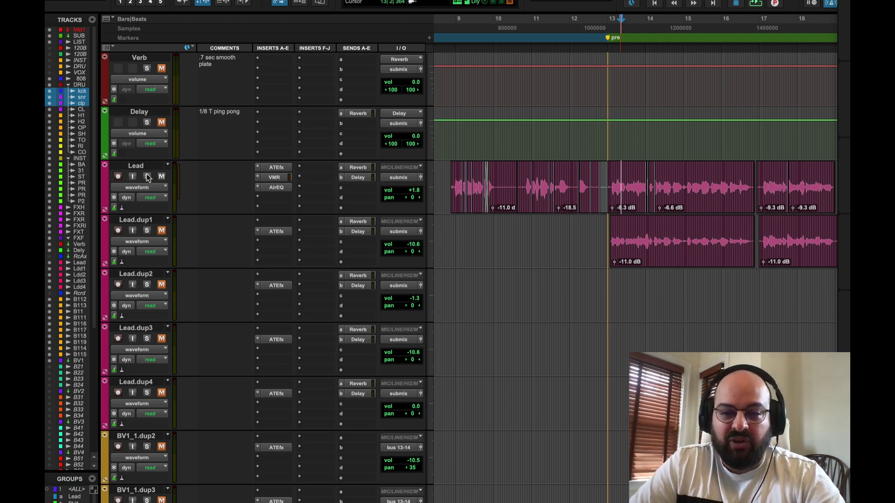
# - Replay the section around the pre marker, toggling the Lead track's solo to judge the vocal tone
pyautogui.press('space')
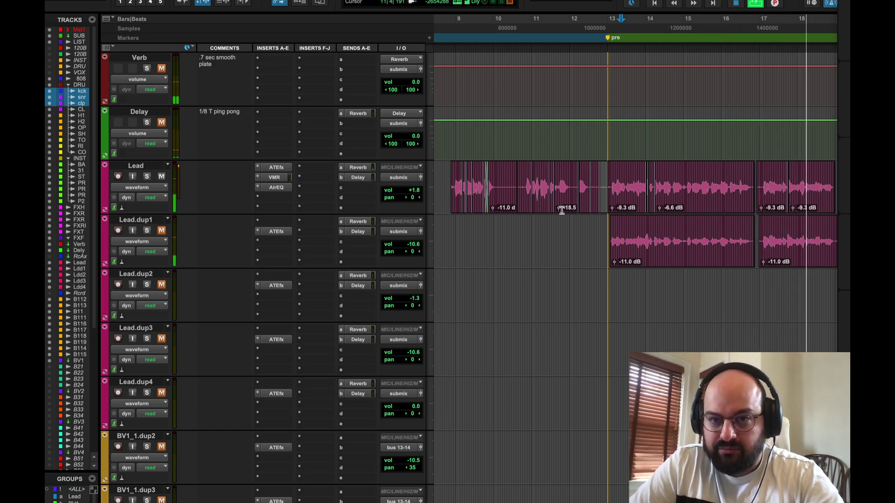
pyautogui.press('space')
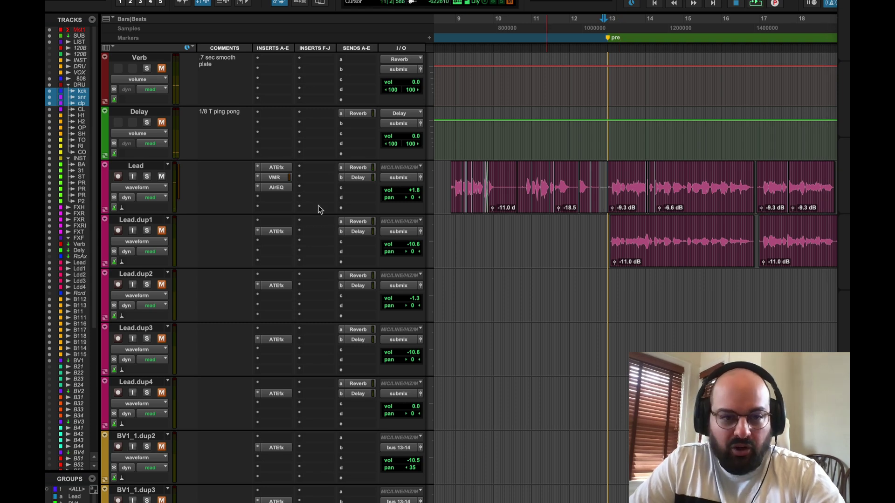
pyautogui.press('space')
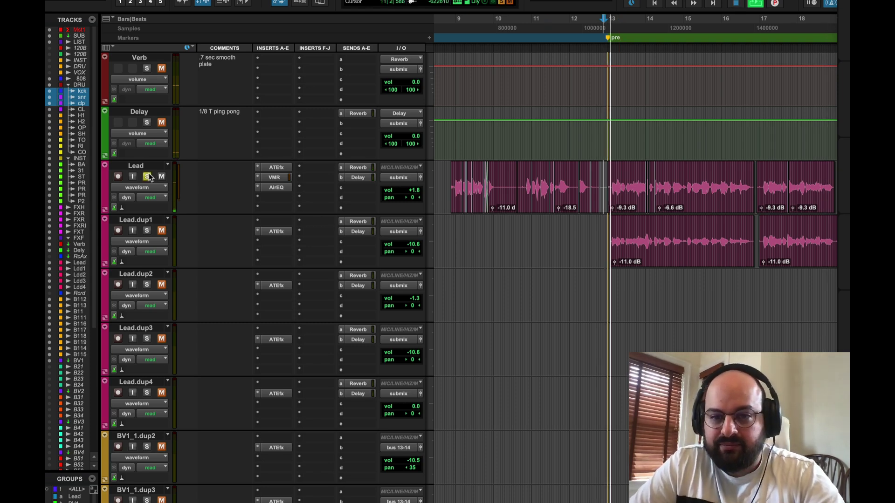
pyautogui.press('space')
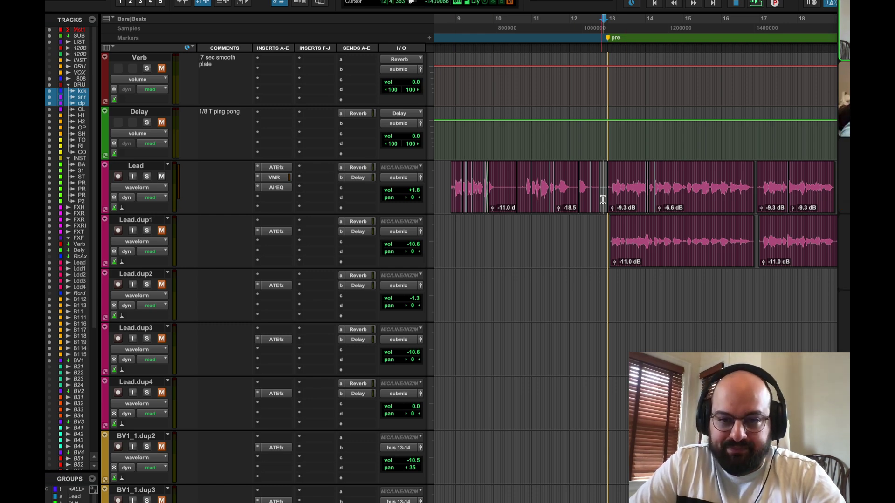
pyautogui.press('space')
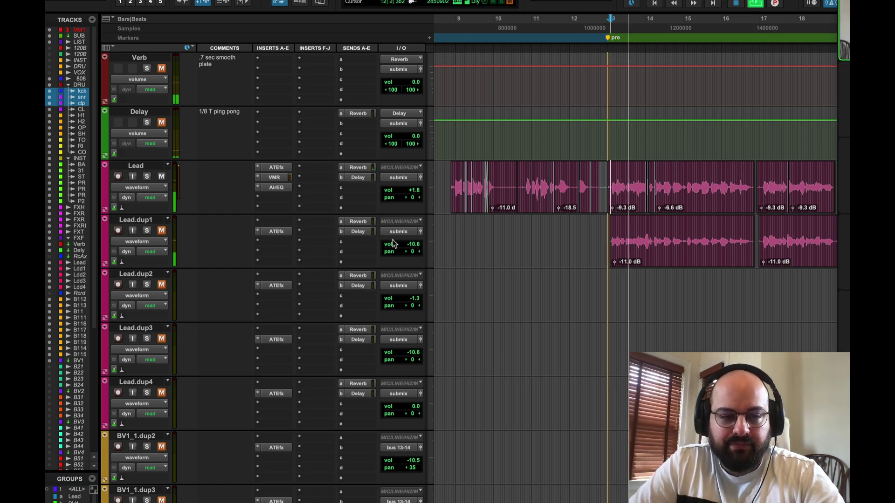
pyautogui.click(147, 176)
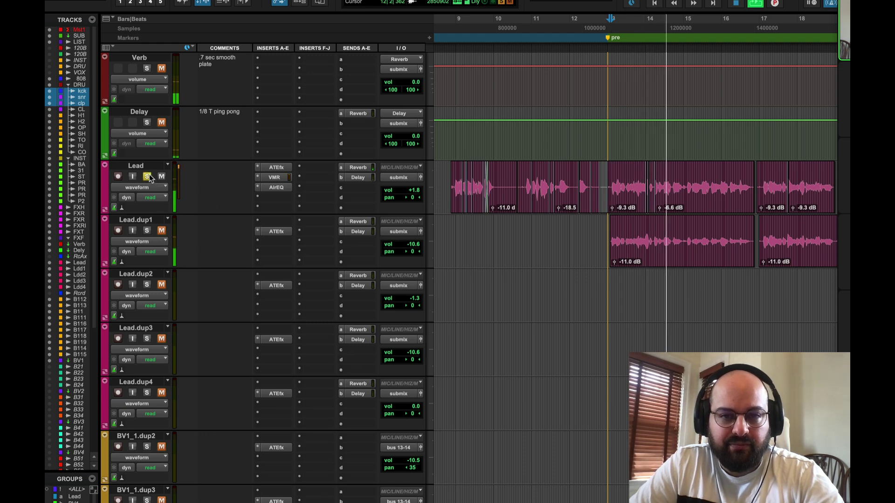
pyautogui.click(147, 177)
# - Open AirEQ on the Lead track, switch off its analyzer, listen through the EQ, and close it
pyautogui.press('space')
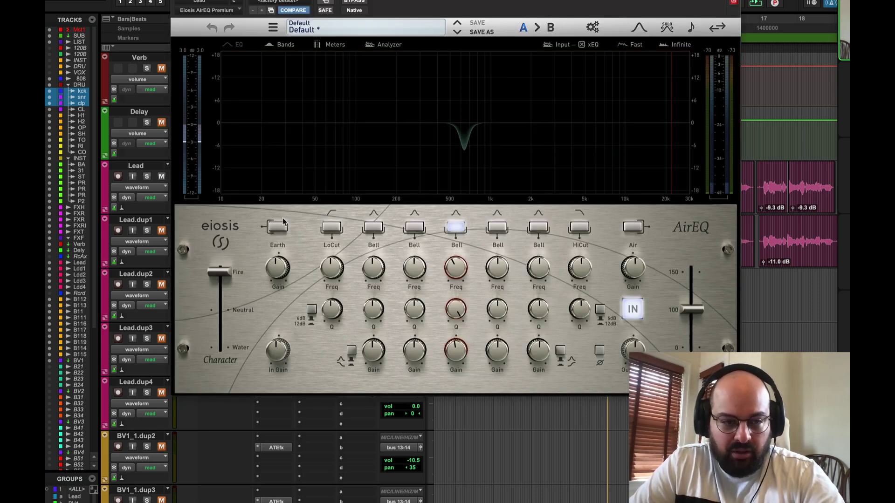
pyautogui.press('space')
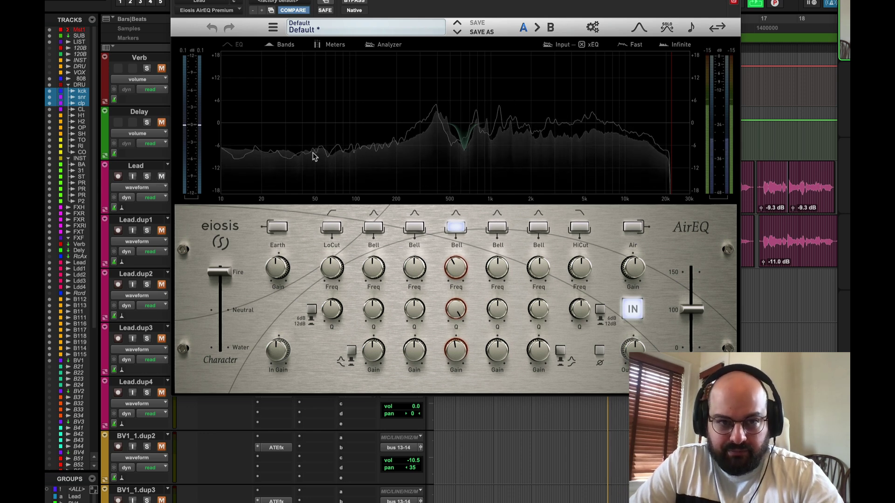
pyautogui.press('space')
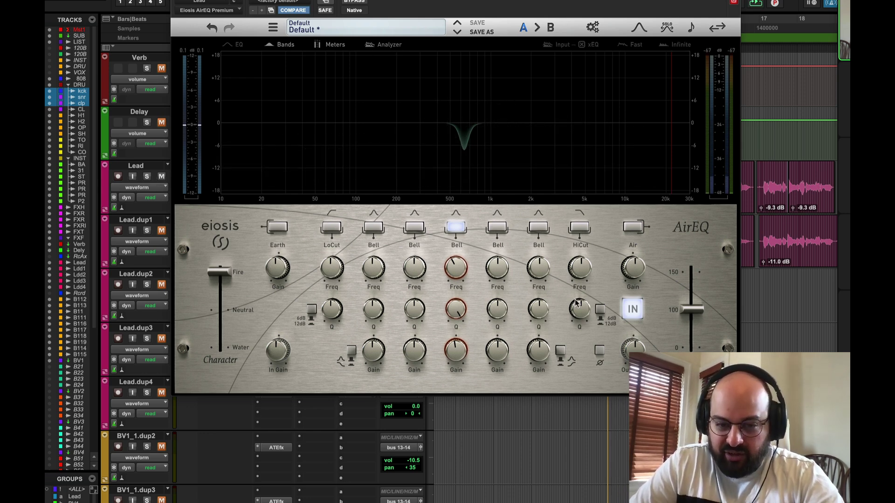
pyautogui.press('space')
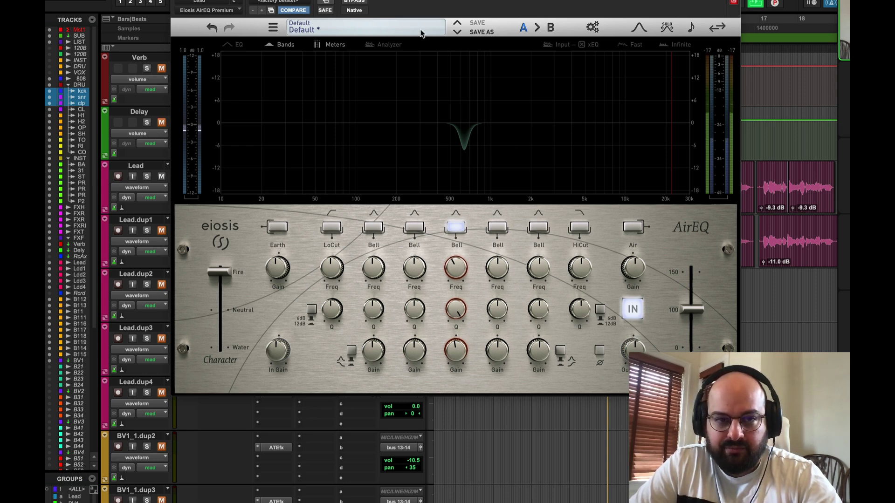
pyautogui.press('super+w')
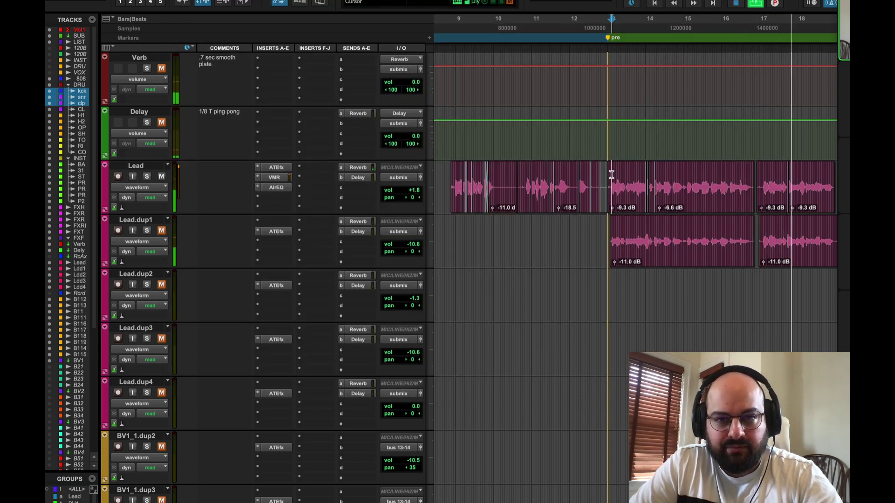
pyautogui.press('space')
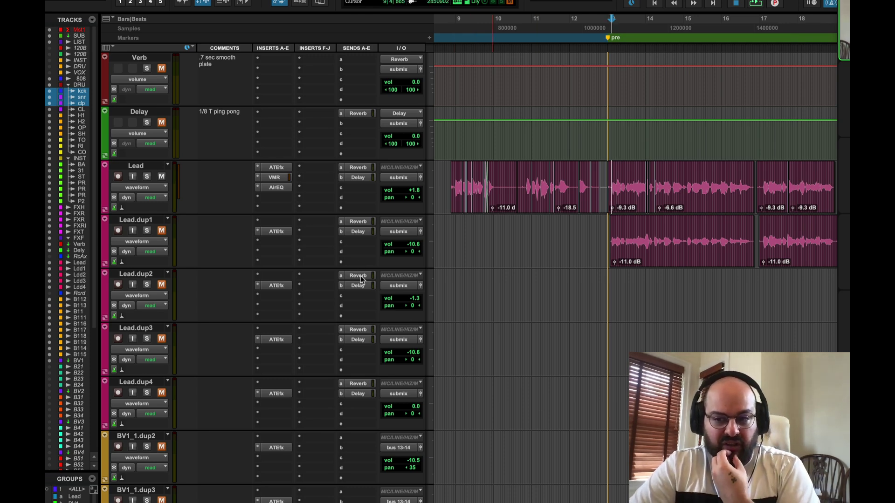
# - Check the meeting chat and close its window
pyautogui.press('super+shift+h')
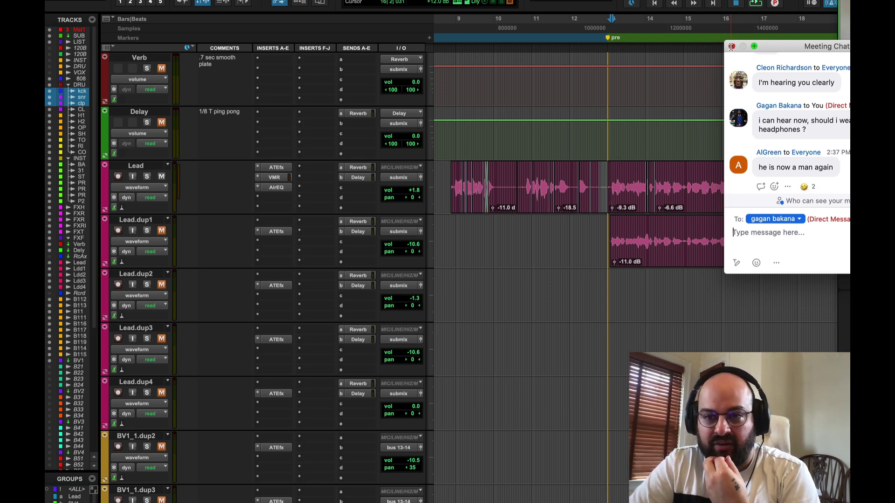
pyautogui.click(731, 47)
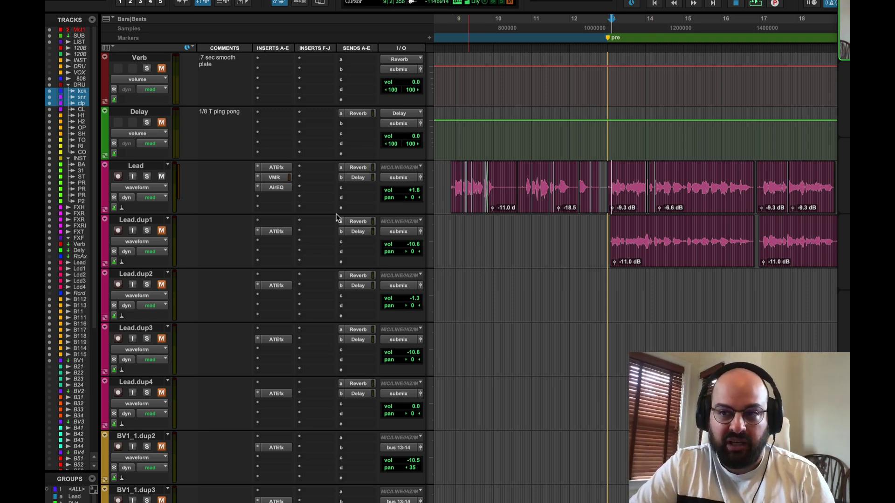
# - Insert FabFilter Pro-MB (mono) on the Lead track in the slot after AirEQ
pyautogui.click(274, 198)
pyautogui.press('Escape')
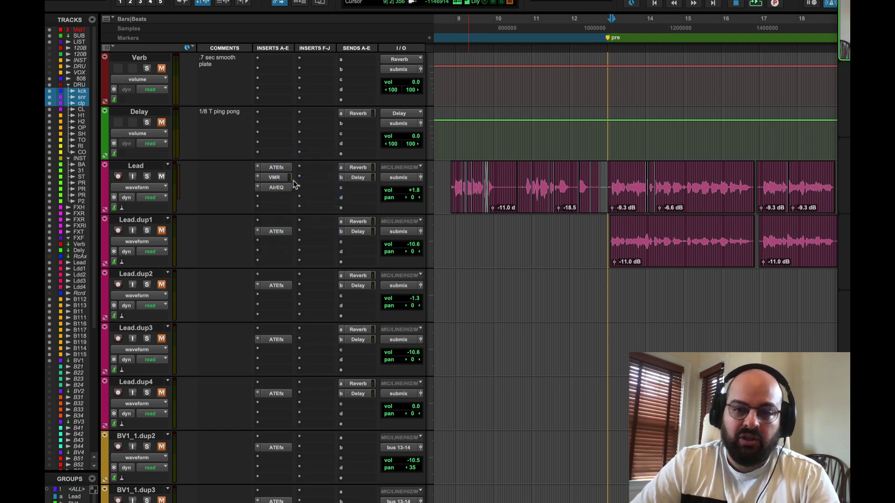
pyautogui.click(293, 184)
pyautogui.write('fabfil')
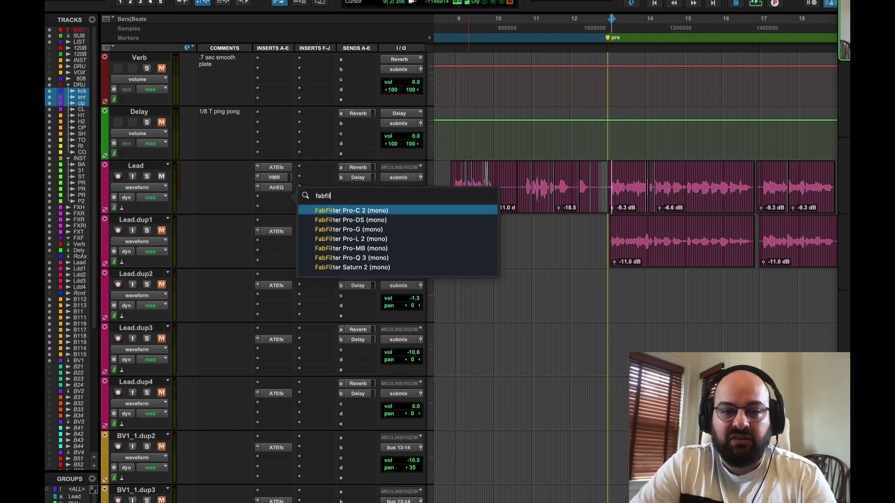
pyautogui.click(369, 249)
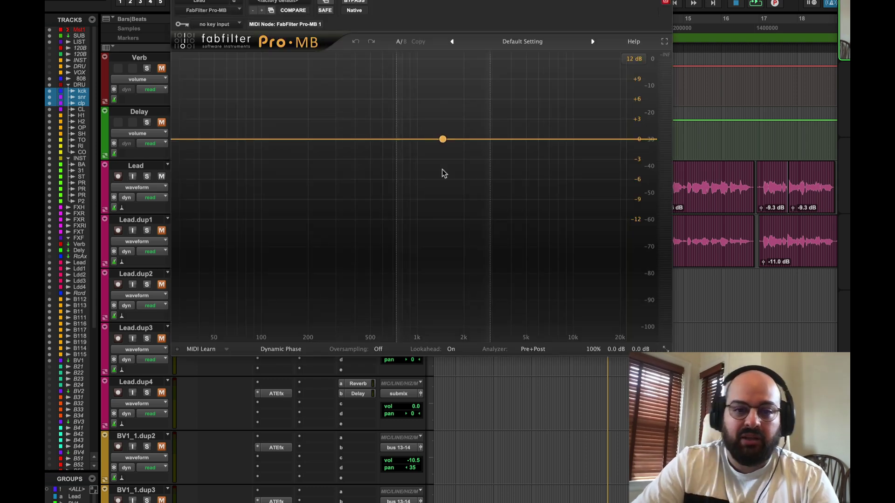
# - Add a compression band in Pro-MB spanning from just under 500 Hz to about 3300 Hz
pyautogui.click(419, 139)
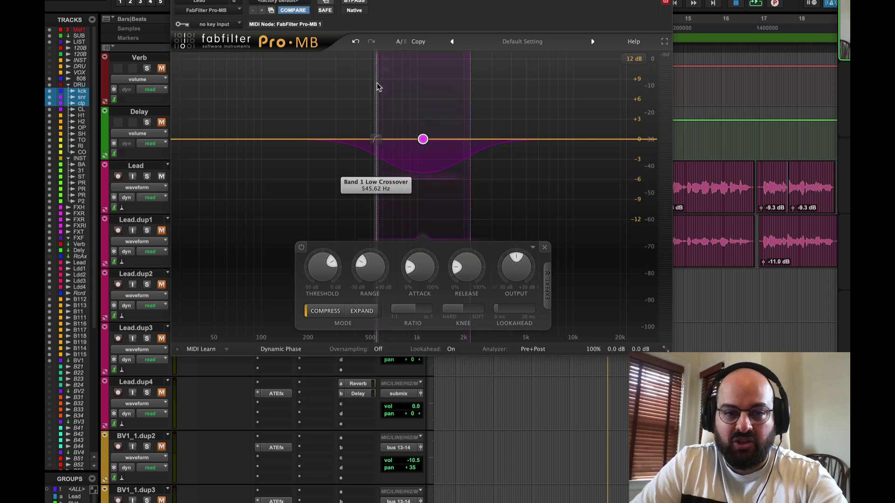
pyautogui.moveTo(379, 86); pyautogui.dragTo(366, 88)
pyautogui.moveTo(474, 87); pyautogui.dragTo(499, 88)
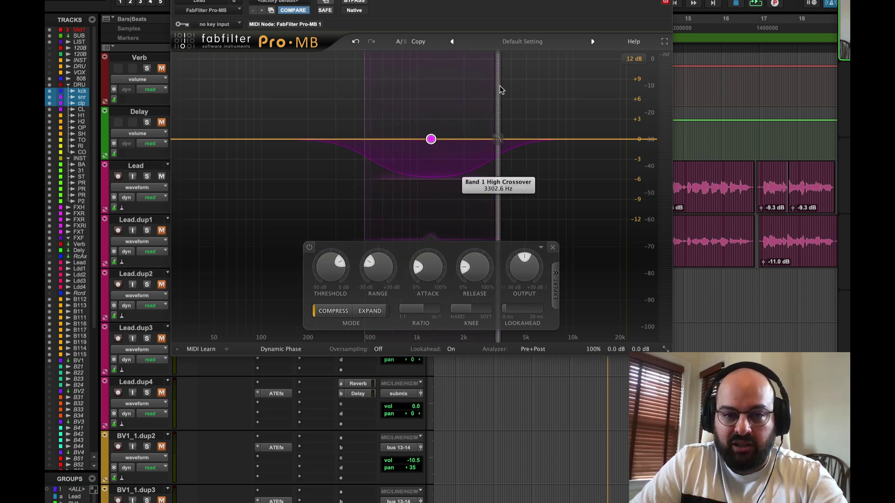
# - Expand the band's expert side-chain options and turn on Audition
pyautogui.click(556, 285)
pyautogui.click(553, 282)
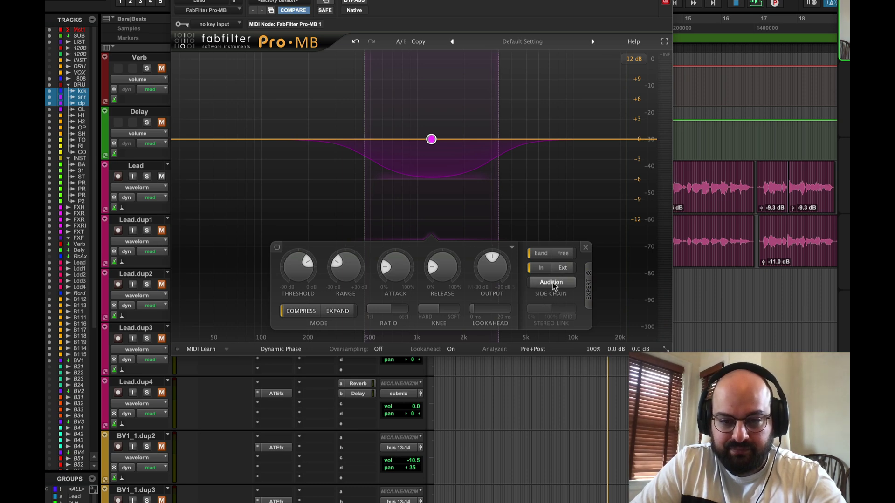
# - Solo the Lead track during playback and narrow the Pro-MB band to span from about 412 Hz to about 1.7 kHz
pyautogui.press('space')
pyautogui.click(147, 176)
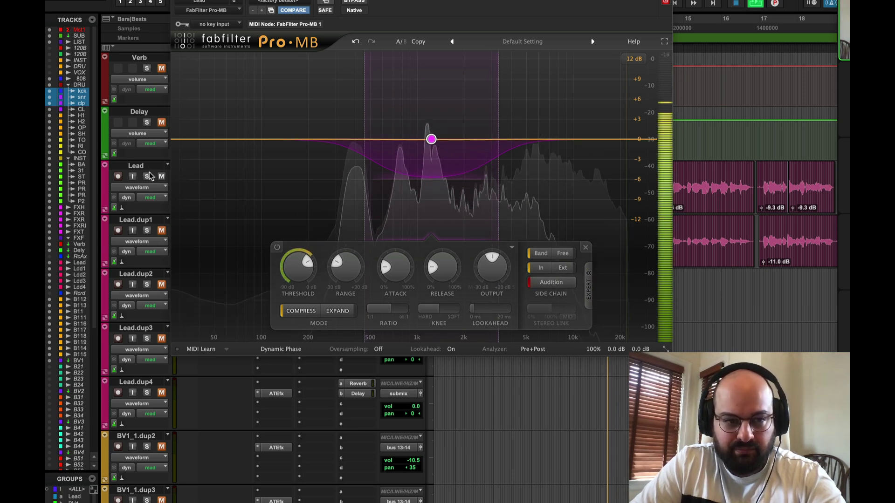
pyautogui.moveTo(500, 112); pyautogui.dragTo(454, 119)
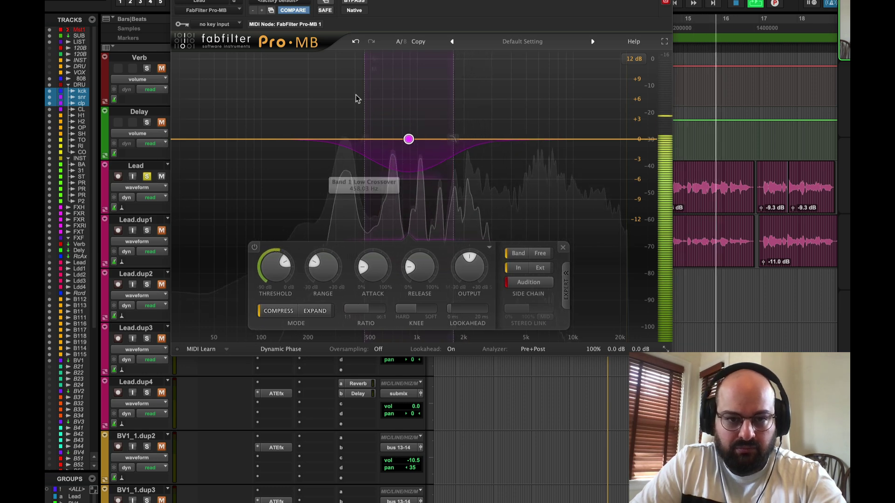
pyautogui.moveTo(363, 96); pyautogui.dragTo(357, 98)
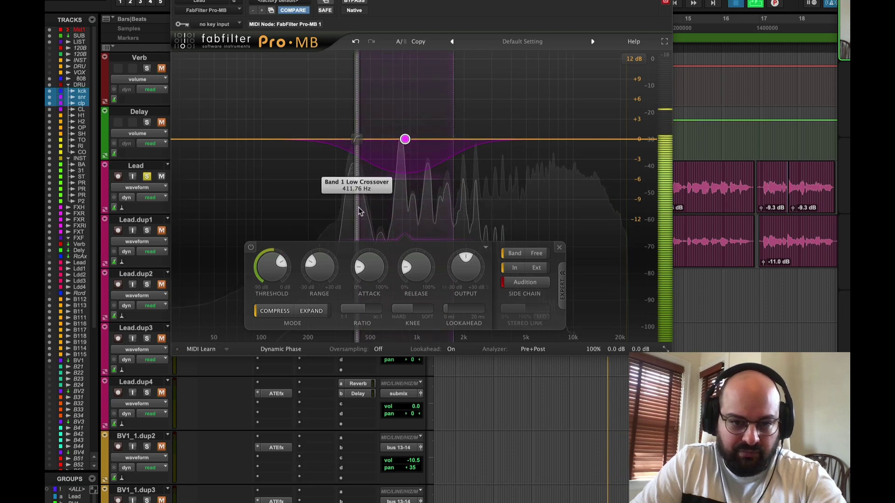
# - Raise the band's release and attack slightly, and set the oversampling to 4x
pyautogui.moveTo(415, 266); pyautogui.dragTo(410, 234)
pyautogui.moveTo(386, 264); pyautogui.dragTo(377, 241)
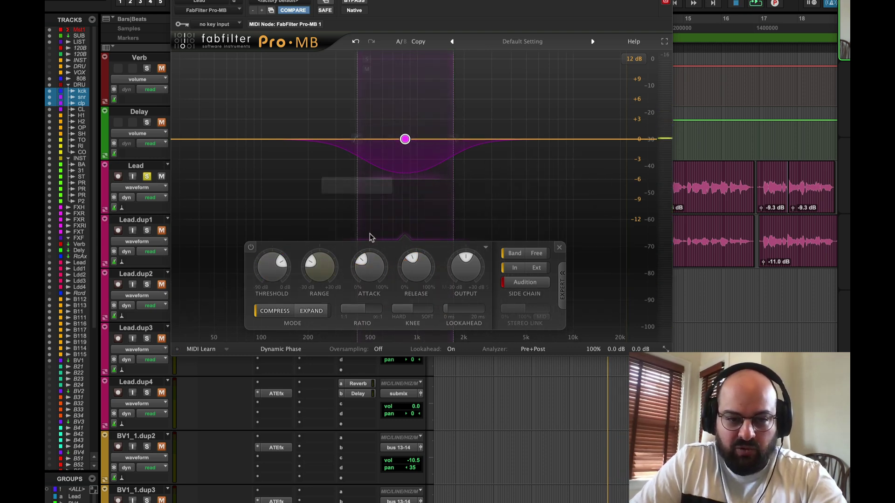
pyautogui.click(379, 350)
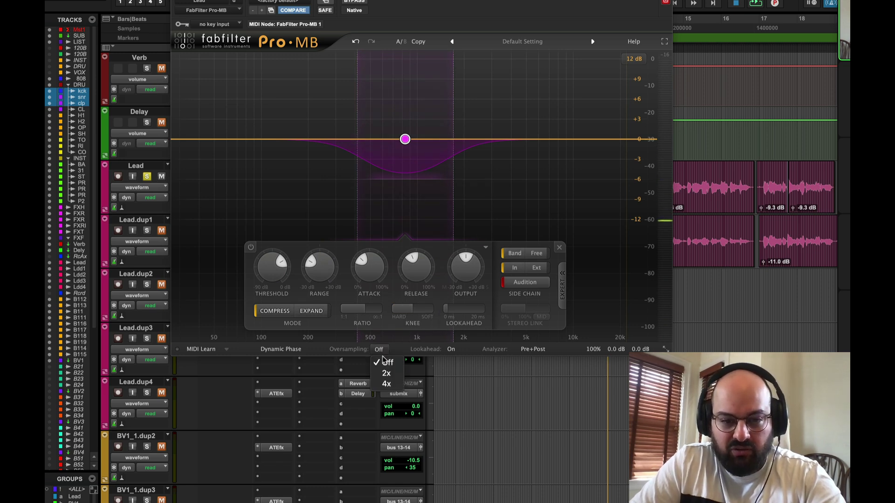
pyautogui.click(386, 385)
# - Play the soloed vocal, setting the band's threshold to -25.39 dB and its low crossover to about 384 Hz
pyautogui.press('space')
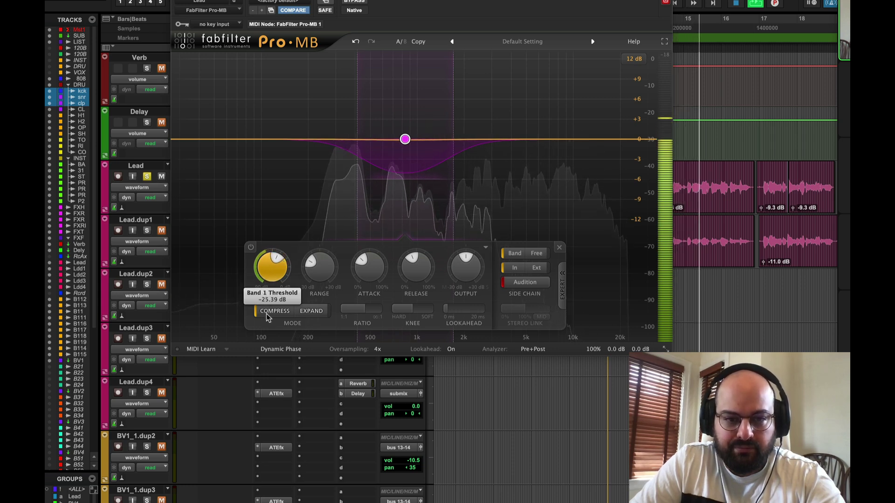
pyautogui.moveTo(356, 110); pyautogui.dragTo(352, 115)
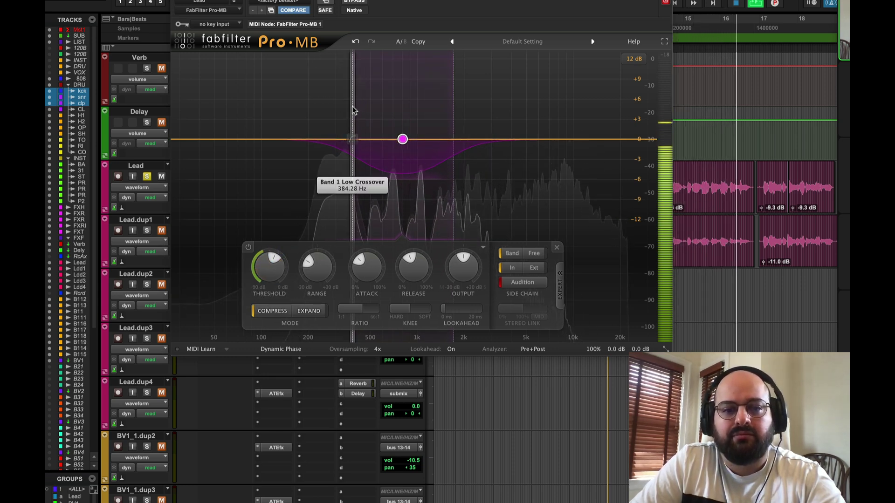
# - Replay the vocal, setting the band's knee to 15.56 dB and its threshold to -23.27 dB
pyautogui.press('space')
pyautogui.press('space')
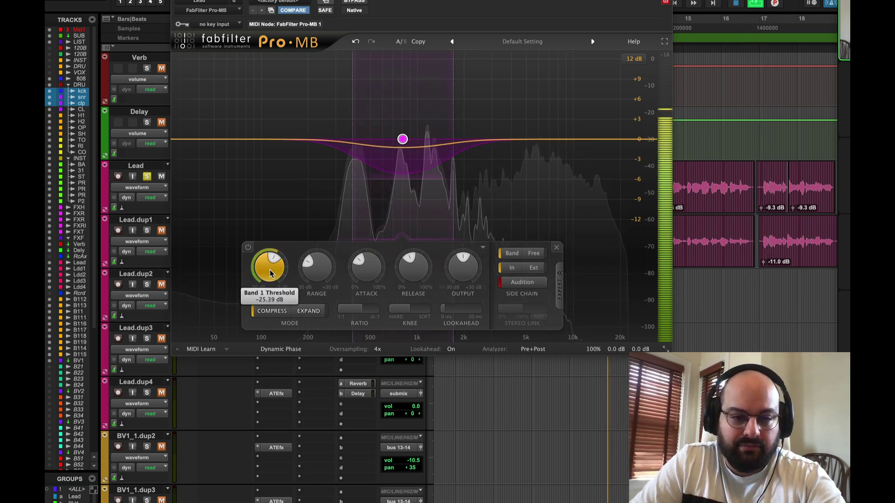
pyautogui.moveTo(406, 309); pyautogui.dragTo(363, 318)
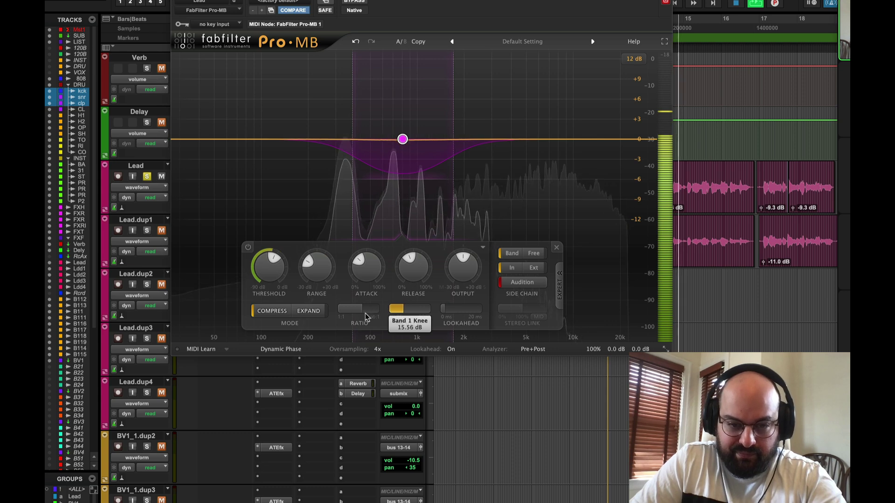
pyautogui.moveTo(259, 270); pyautogui.dragTo(259, 270)
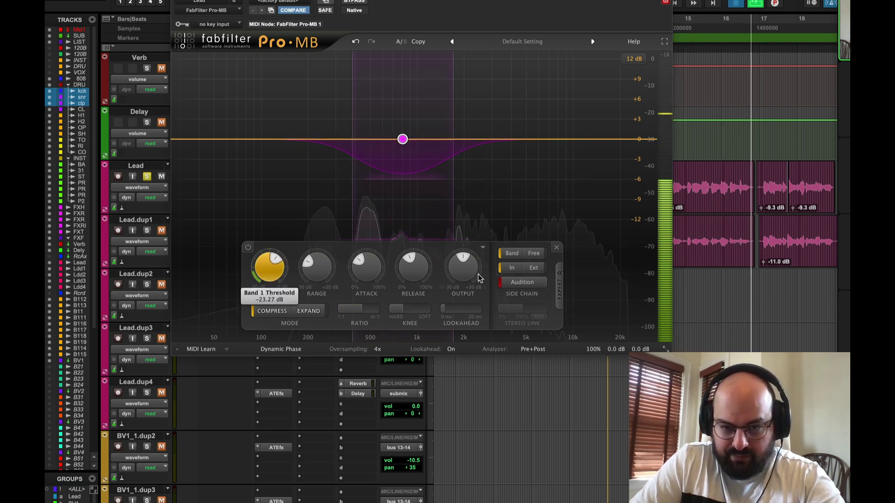
# - Turn off the band's side-chain Audition, stop playback, close Pro-MB and unsolo the Lead track
pyautogui.click(514, 283)
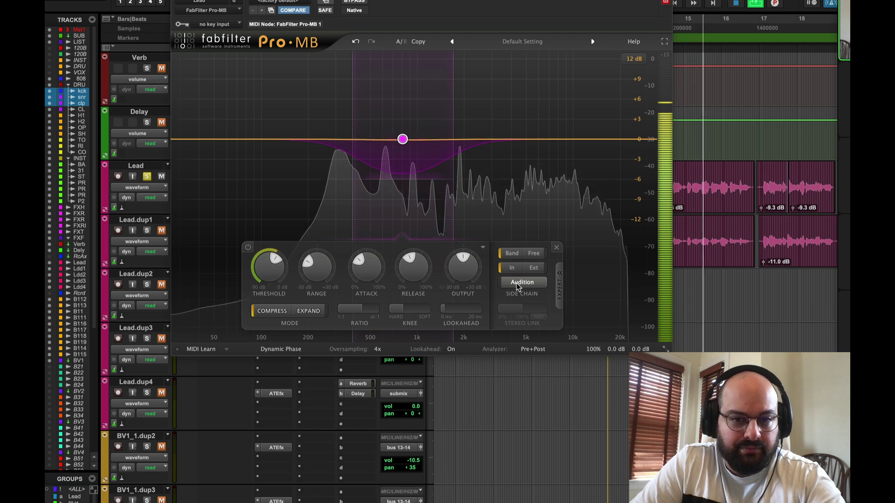
pyautogui.click(517, 285)
pyautogui.press('space')
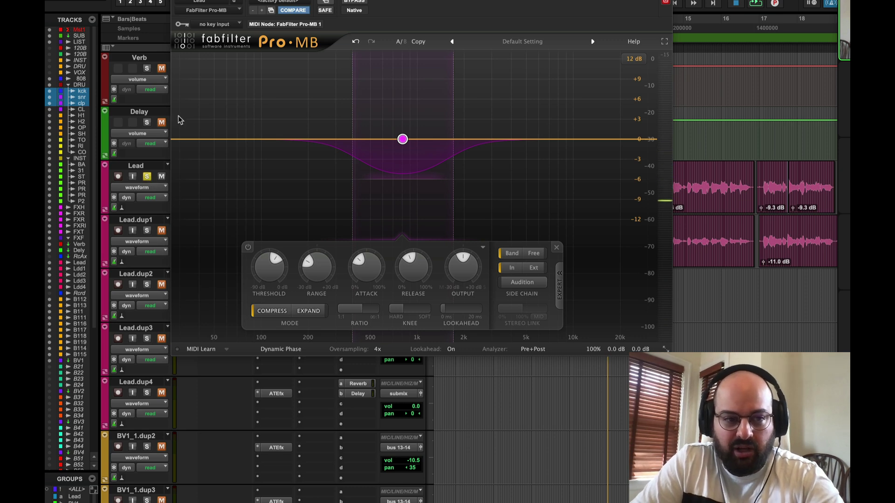
pyautogui.press('super+w')
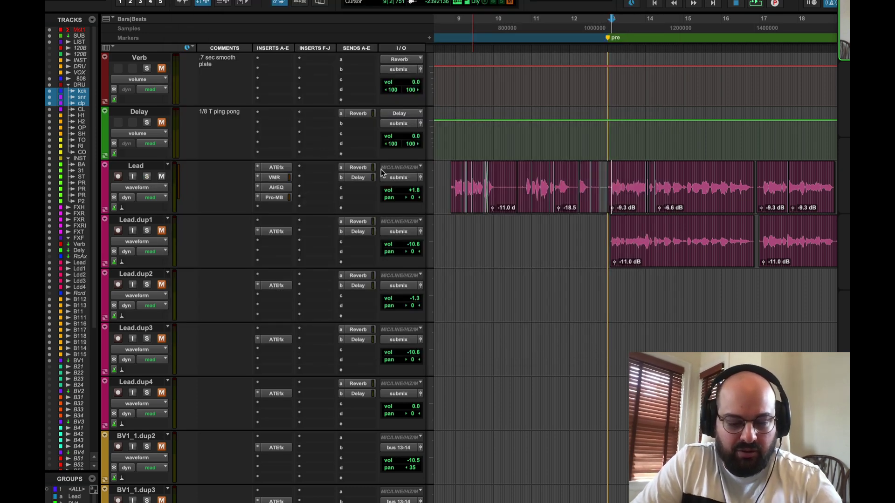
# - Play the pre section in the full mix to hear the processed lead vocal, restarting shortly after bar 13
pyautogui.press('space')
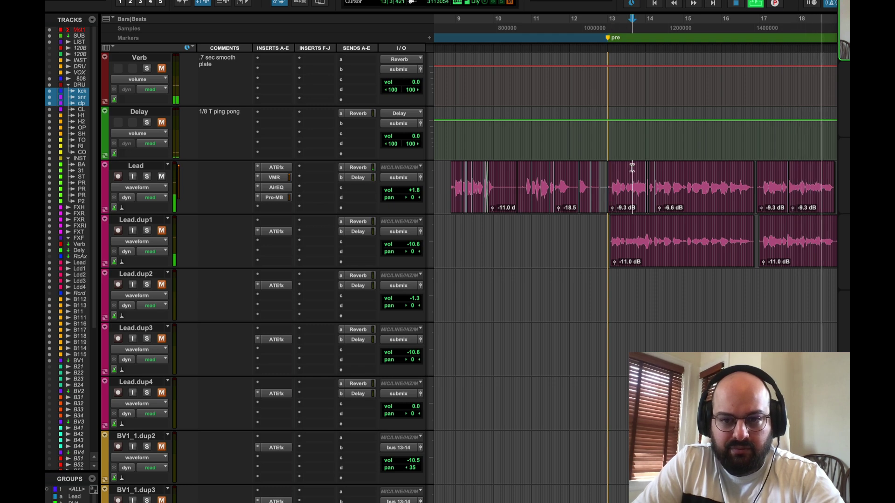
pyautogui.press('space')
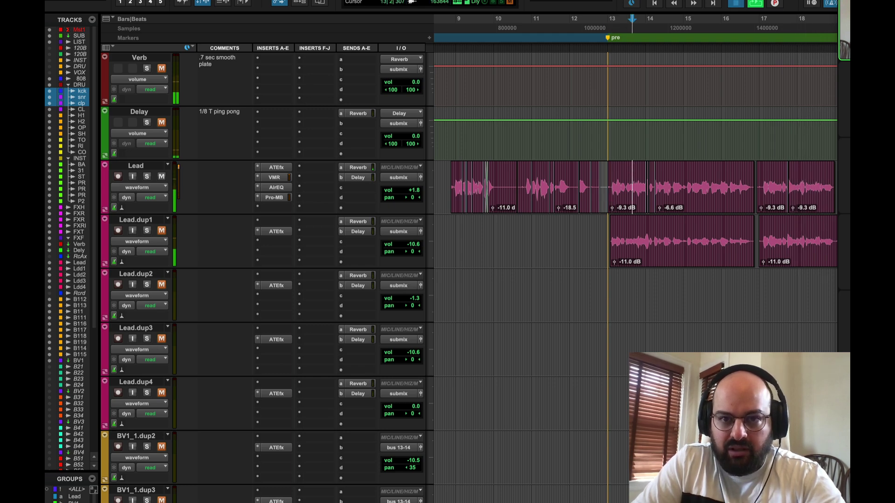
pyautogui.press('space')
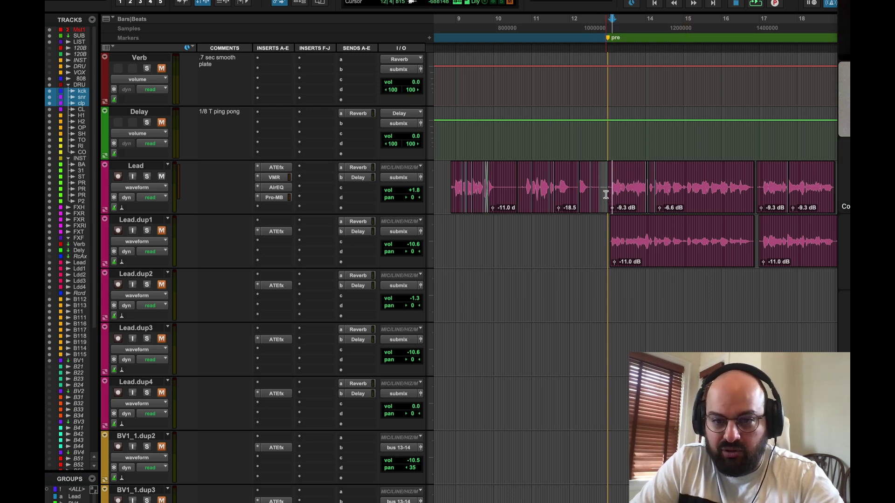
# - Read the meeting chat and close its window
pyautogui.scroll(-4, 605, 194)
pyautogui.scroll(4, 606, 195)
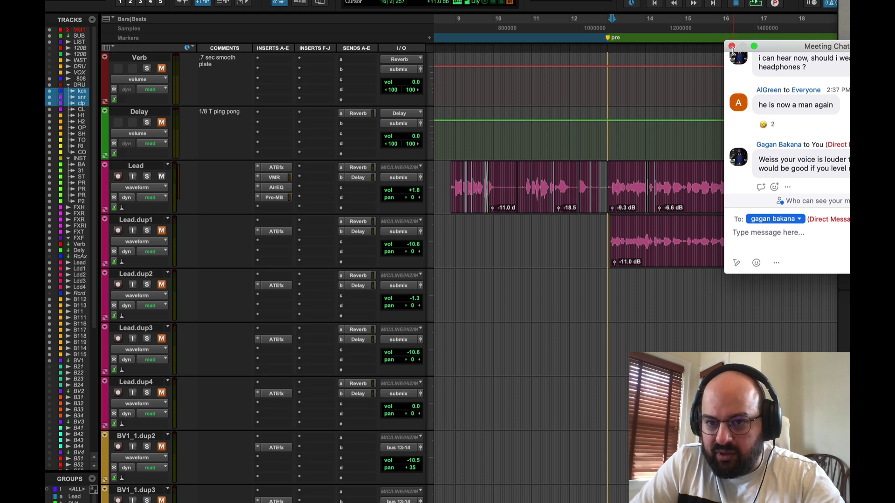
pyautogui.click(732, 47)
# - In the system Sound settings, lower the MacBook Pro Microphone's input volume slightly and close the window
pyautogui.scroll(-3, 463, 366)
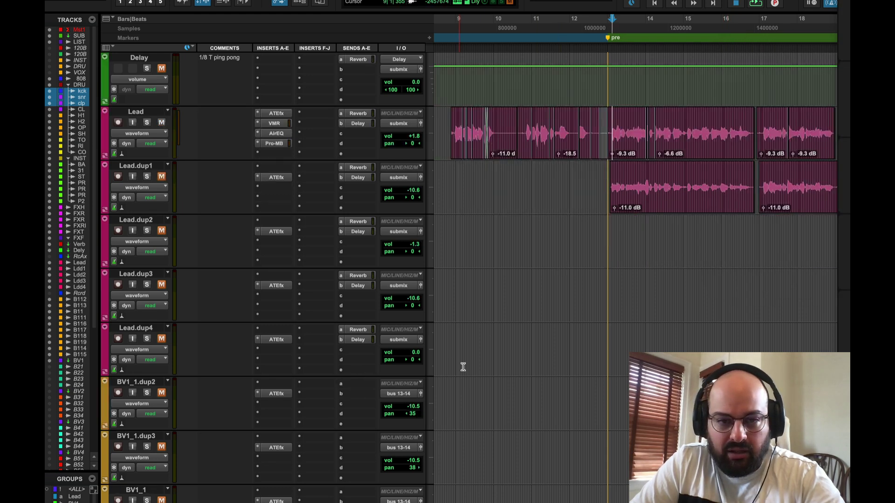
pyautogui.scroll(12, 463, 367)
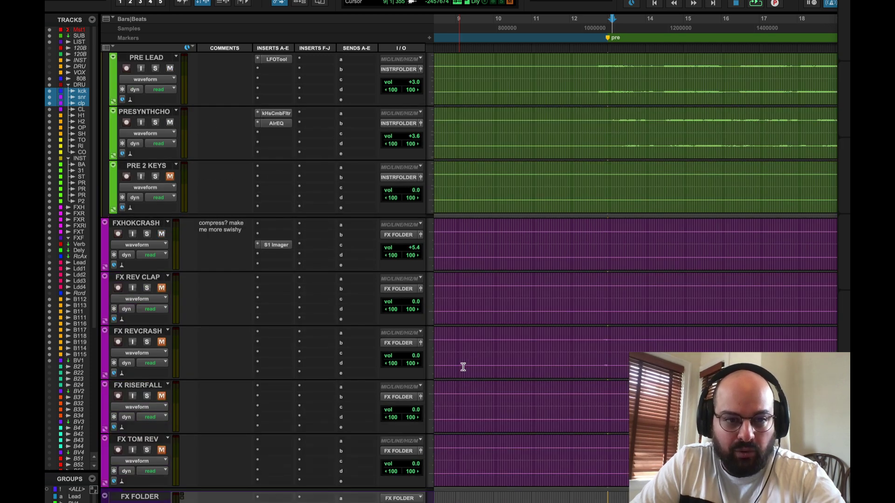
pyautogui.scroll(1, 463, 367)
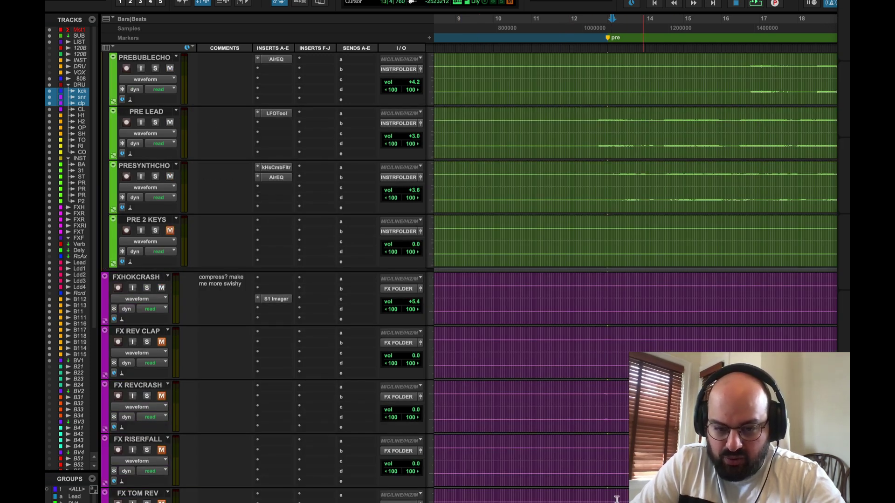
pyautogui.moveTo(612, 447)
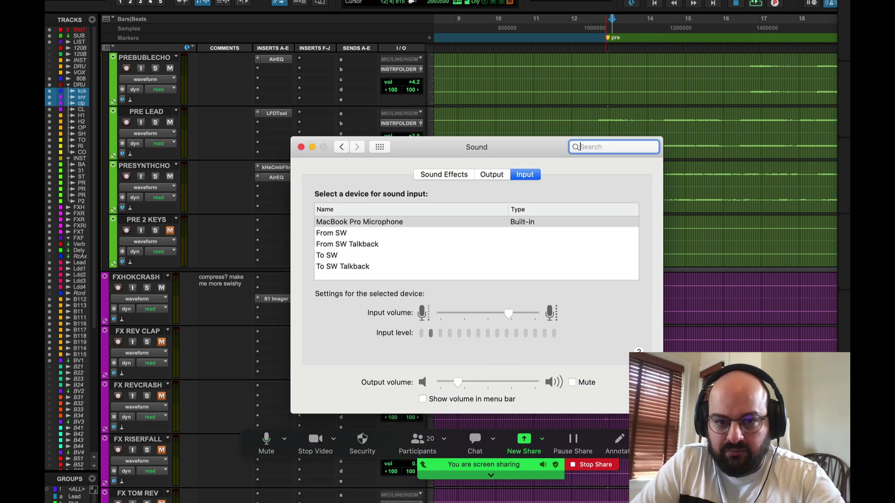
pyautogui.moveTo(507, 314); pyautogui.dragTo(504, 314)
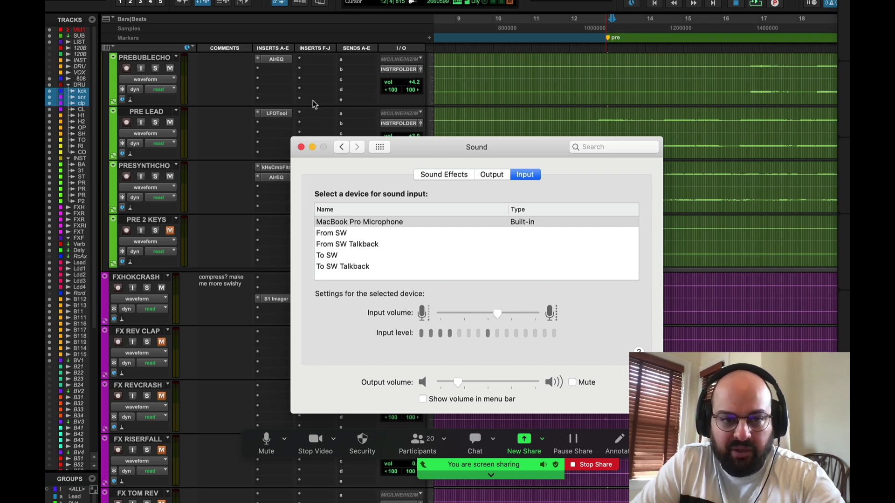
pyautogui.click(301, 147)
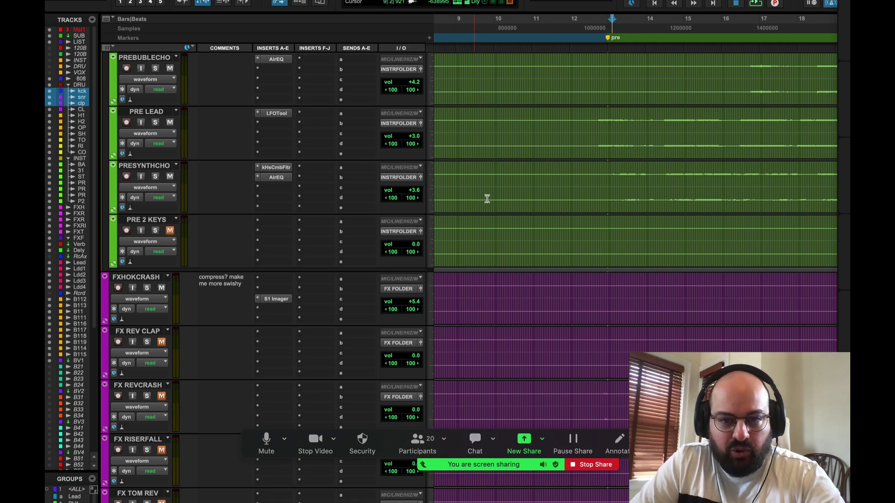
# - Play the full mix from about bar 11 and review the tracks from Master 1 to the lead vocals
pyautogui.scroll(5, 547, 208)
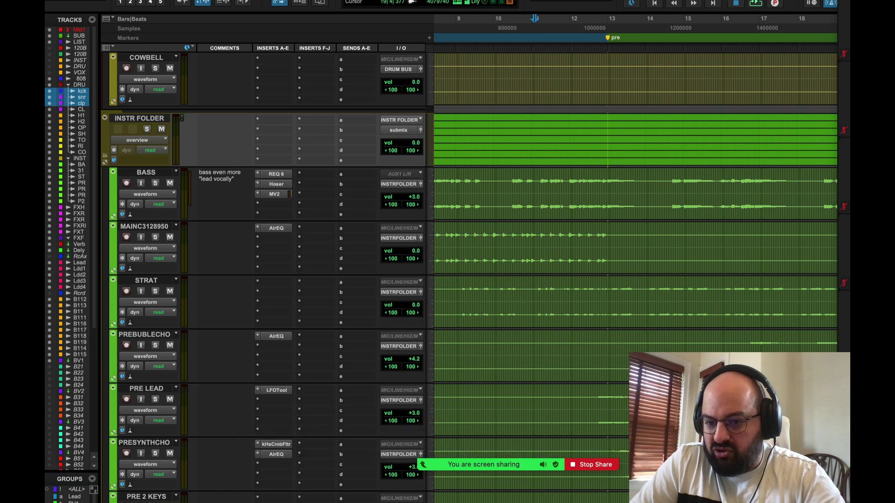
pyautogui.click(590, 247)
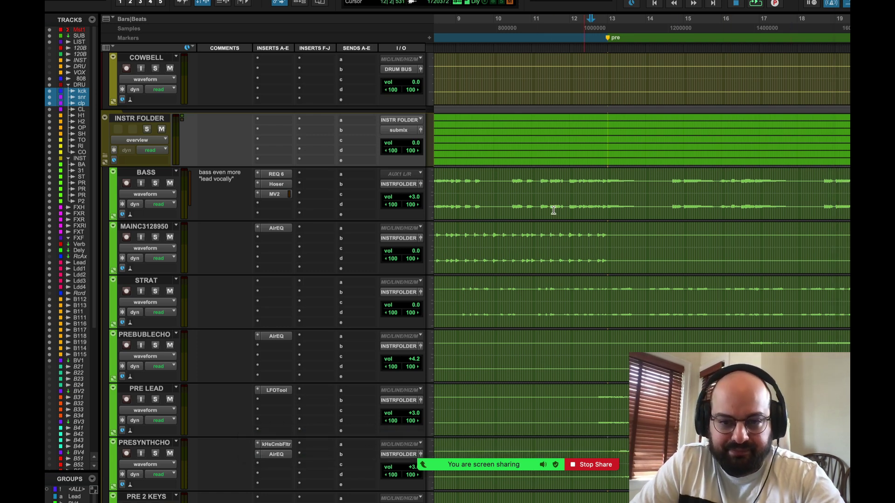
pyautogui.click(539, 269)
pyautogui.scroll(-7, 542, 266)
pyautogui.scroll(-2, 543, 266)
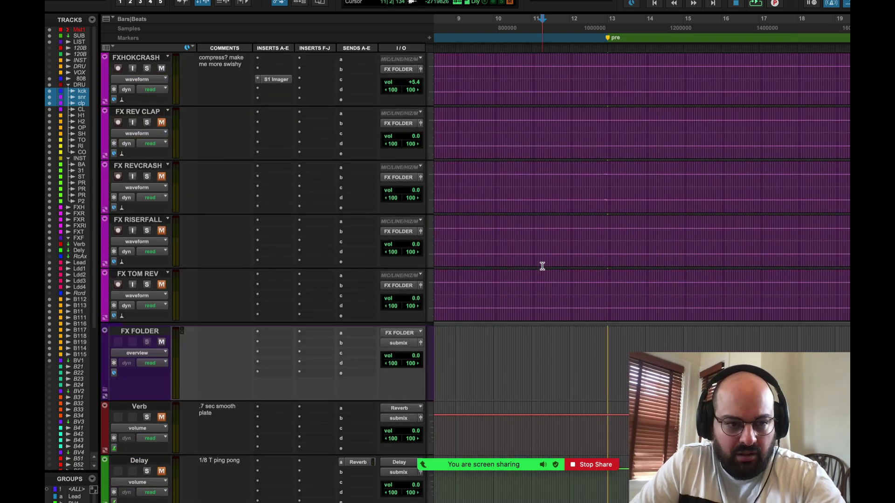
pyautogui.scroll(20, 542, 266)
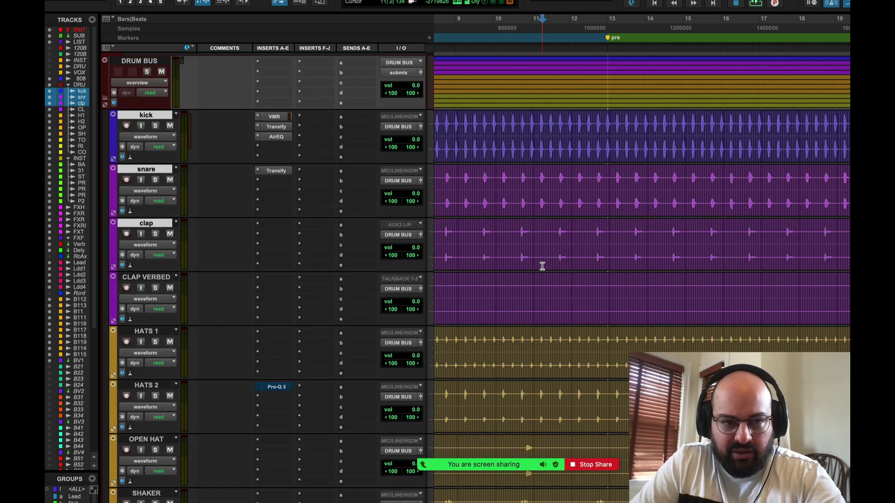
pyautogui.scroll(4, 543, 266)
pyautogui.press('space')
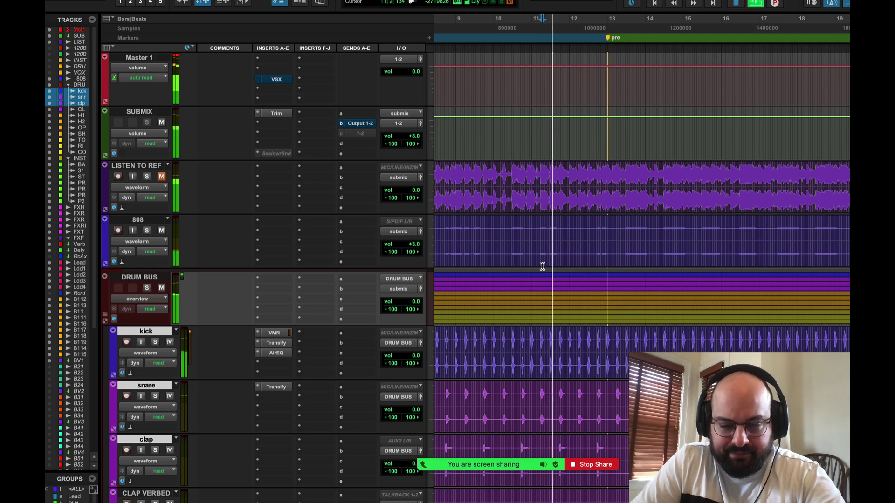
pyautogui.scroll(-10, 542, 266)
pyautogui.scroll(-3, 541, 266)
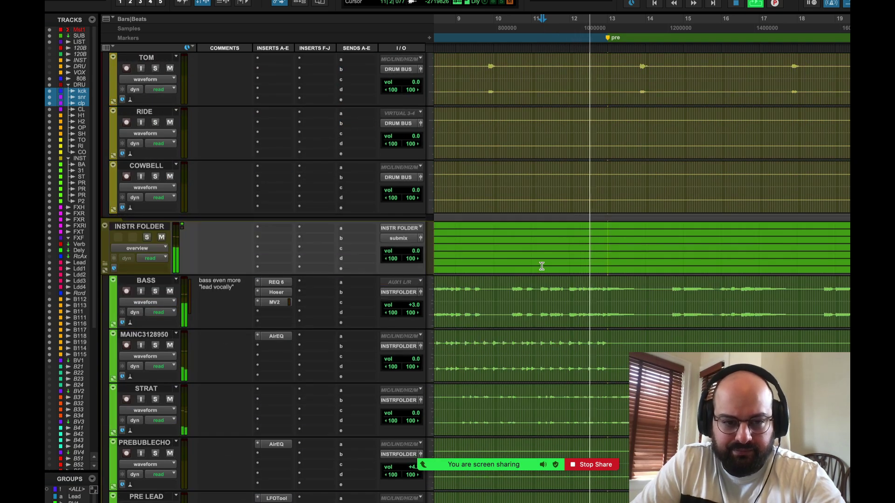
pyautogui.scroll(-5, 541, 266)
pyautogui.scroll(-14, 542, 266)
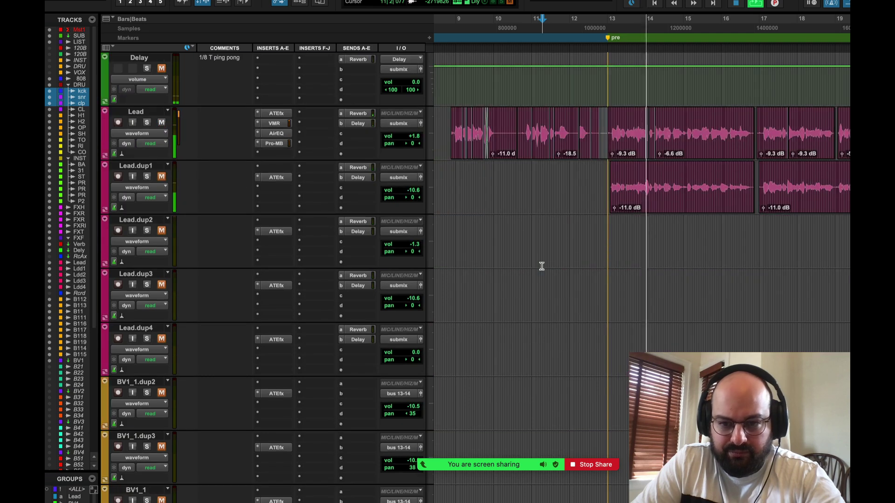
# - Replay the Lead vocal of the pre section from near bar 14 and place the cursor just after bar 13
pyautogui.click(643, 138)
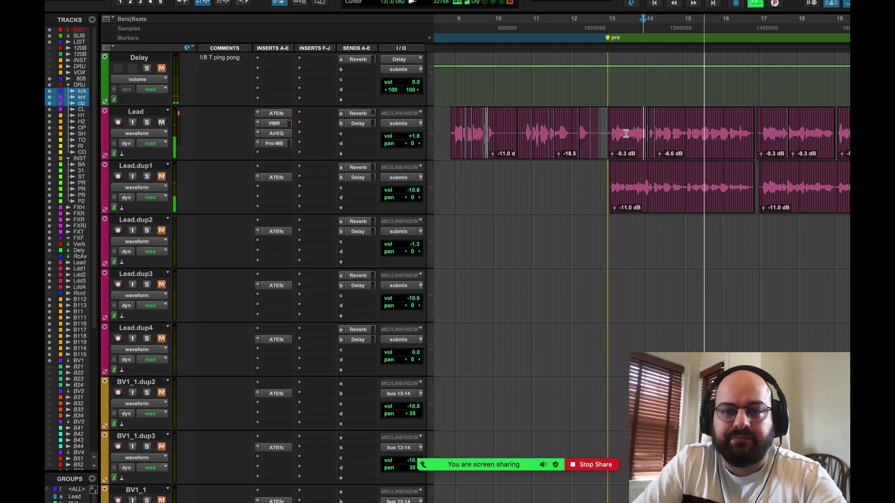
pyautogui.press('space')
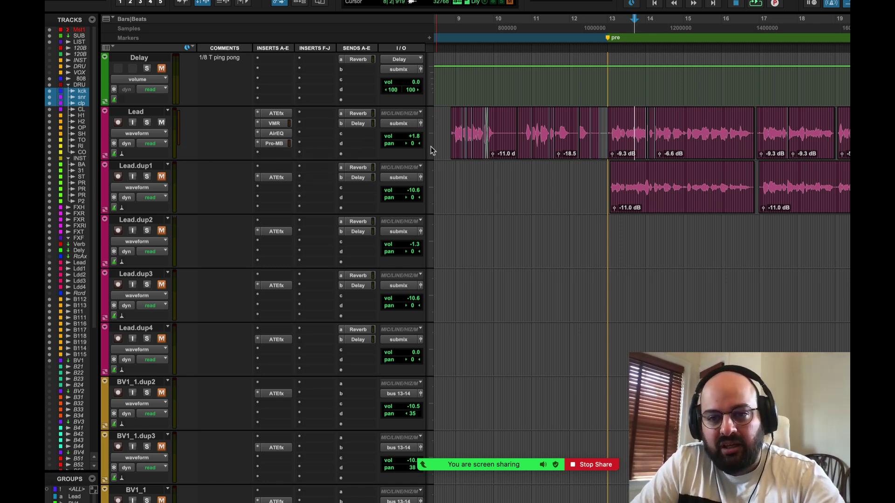
pyautogui.click(614, 135)
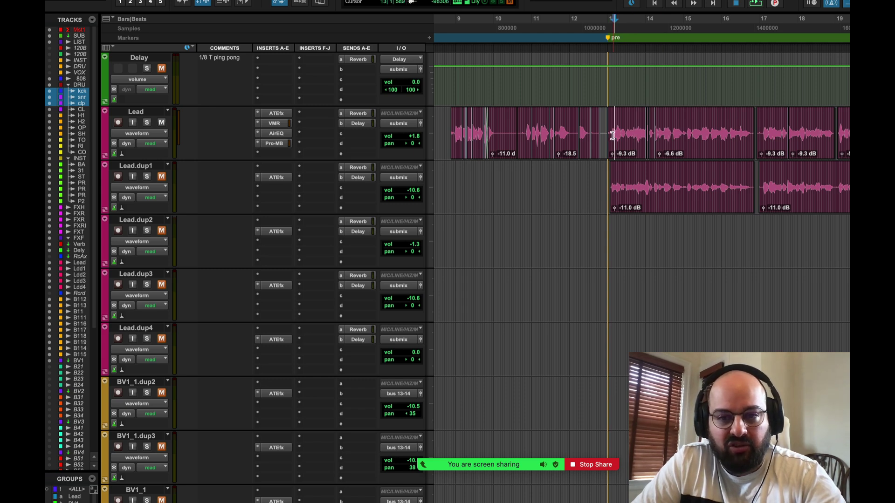
# - Play the Lead vocal before the pre section, starting at its first clip and skipping ahead to between bars 10 and 11
pyautogui.click(453, 143)
pyautogui.press('space')
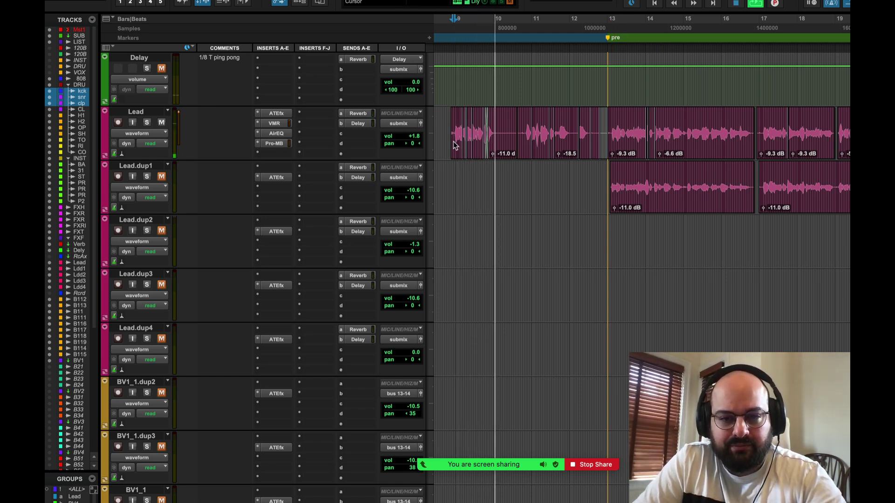
pyautogui.click(521, 145)
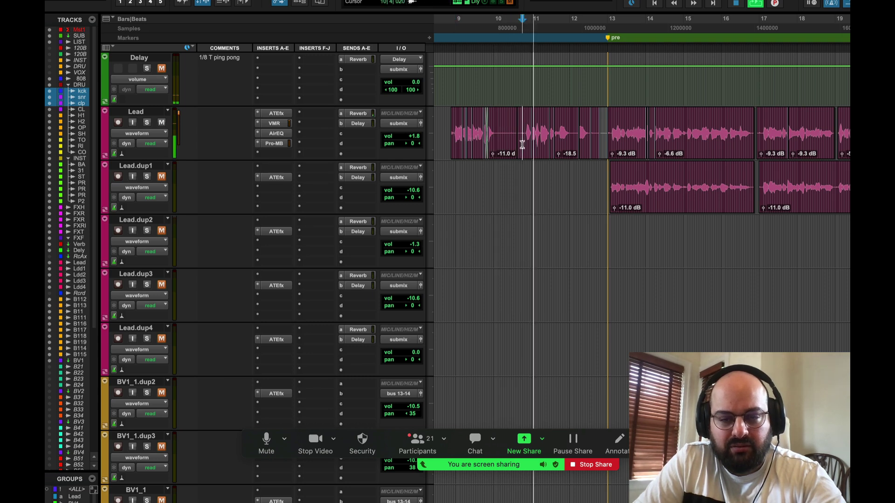
# - Stop playback and insert the MaxxBass plug-in in the Lead track's fifth insert slot
pyautogui.press('space')
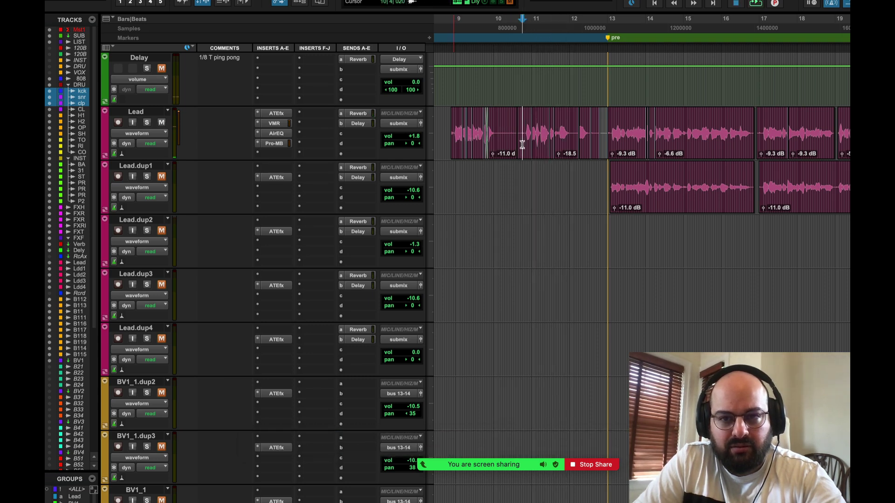
pyautogui.click(276, 153)
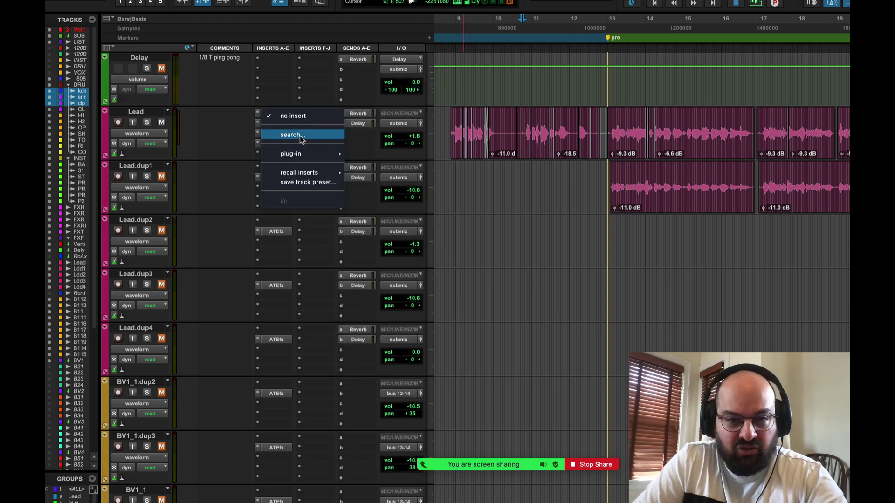
pyautogui.click(300, 138)
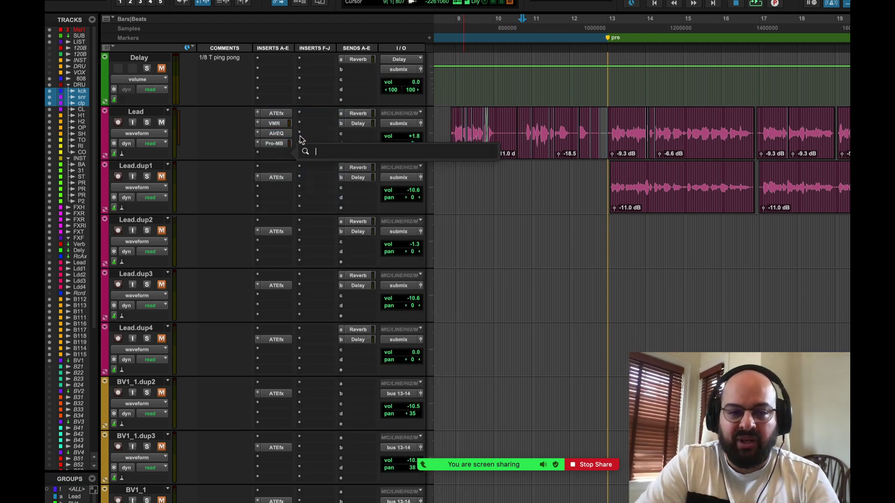
pyautogui.write('max')
pyautogui.press('Down')
pyautogui.press('Return')
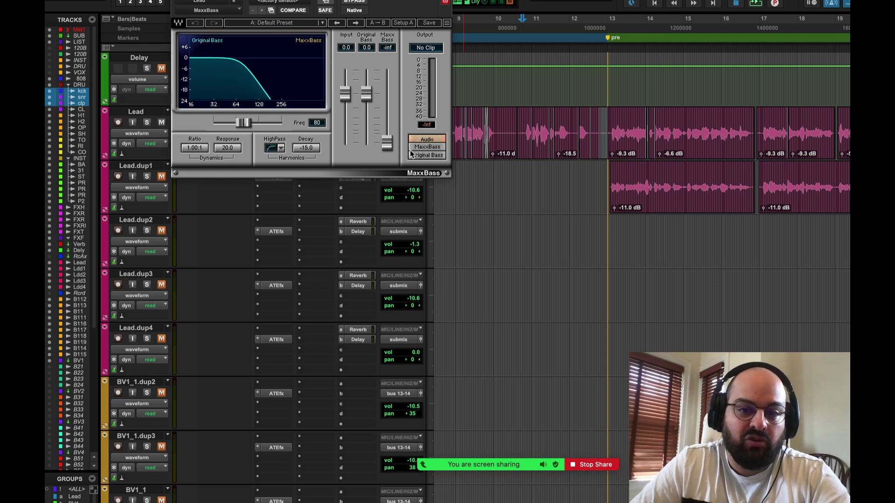
# - Audition the soloed Lead from the start of the pre section, raising the MaxxBass level to -5.4 and up to 12.0
pyautogui.moveTo(387, 143); pyautogui.dragTo(378, 112)
pyautogui.click(612, 136)
pyautogui.press('space')
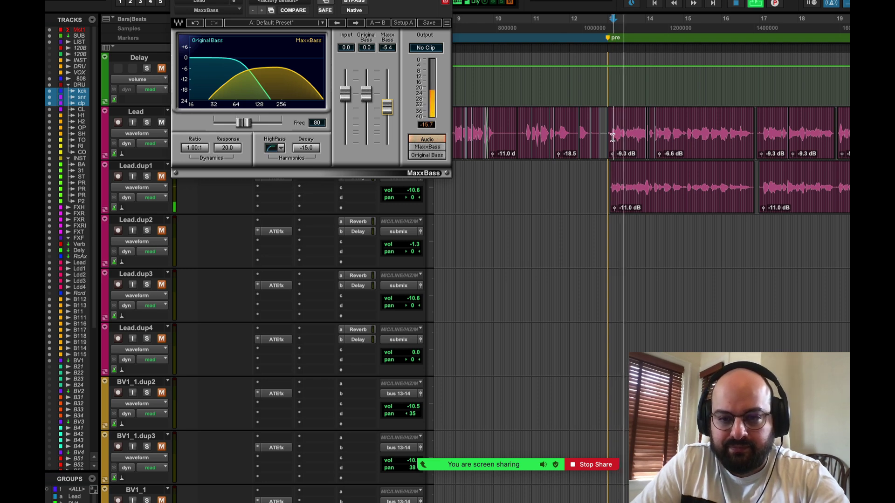
pyautogui.click(147, 122)
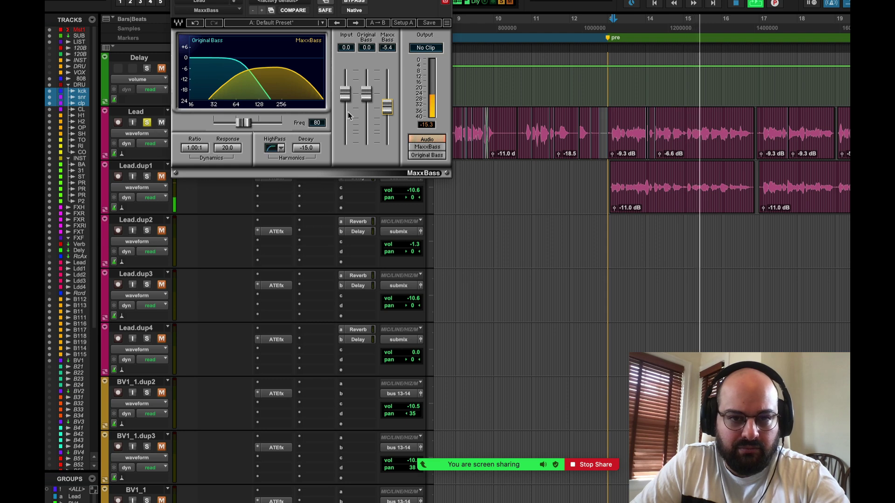
pyautogui.moveTo(386, 107); pyautogui.dragTo(387, 70)
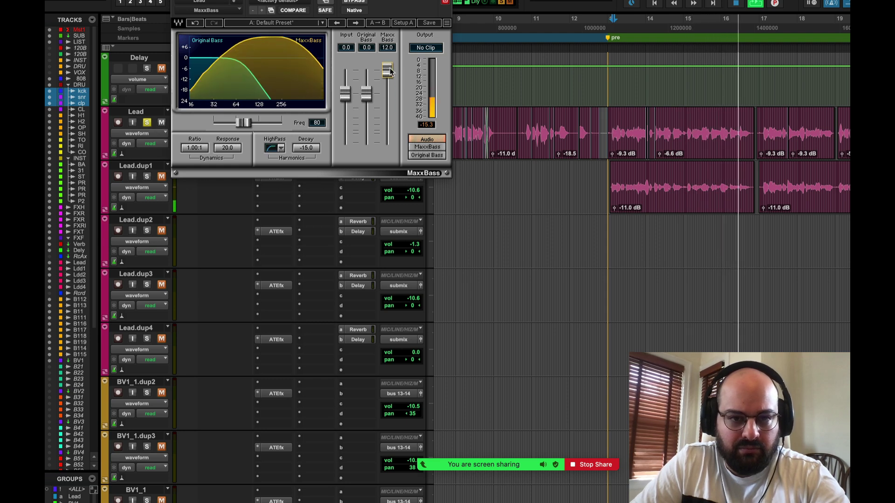
# - Set the MaxxBass frequency to 206 and lower the MaxxBass level to about -8.8 while auditioning the Lead
pyautogui.press('space')
pyautogui.moveTo(243, 122); pyautogui.dragTo(275, 122)
pyautogui.press('space')
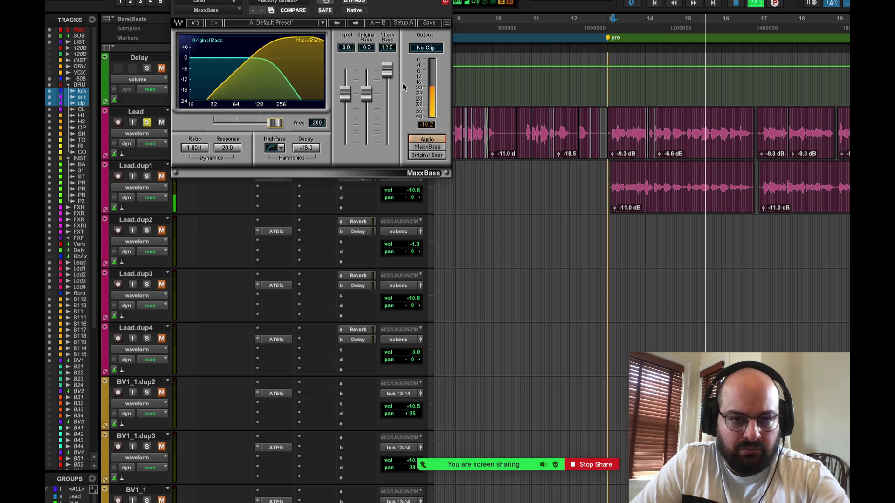
pyautogui.moveTo(387, 70); pyautogui.dragTo(387, 114)
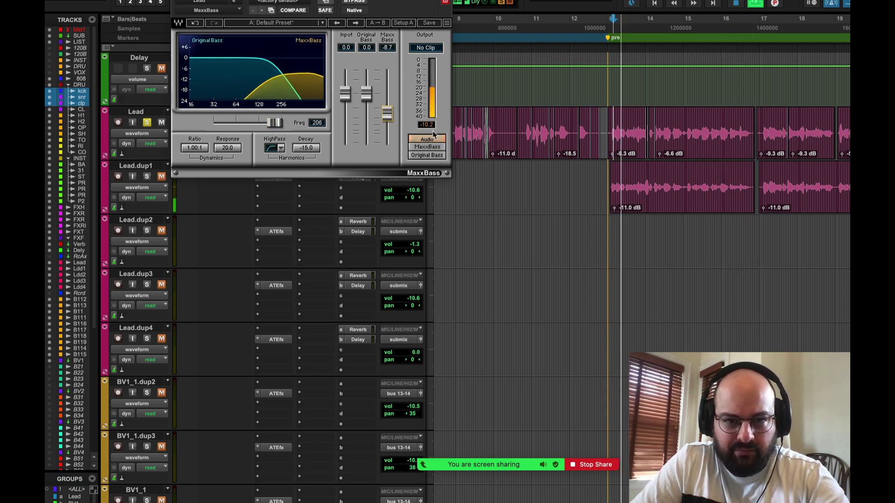
pyautogui.press('space')
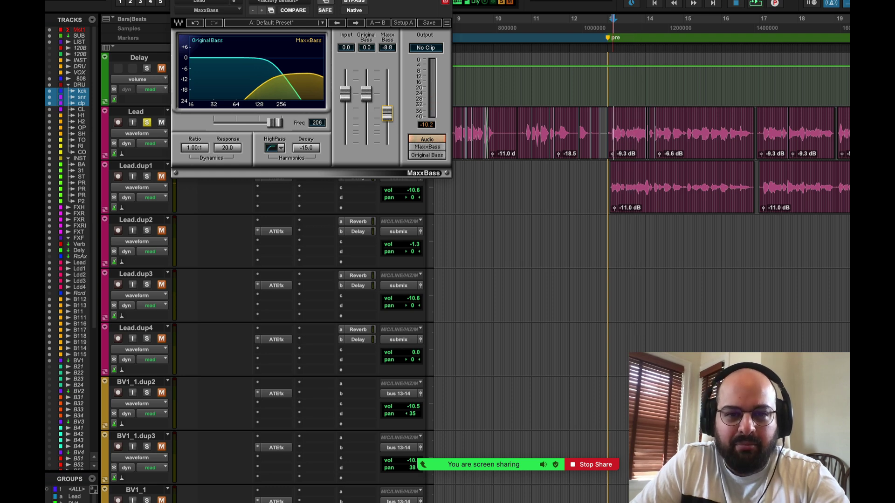
# - Set the MaxxBass level to -9.5 and its dynamics ratio to 1.87:1, and replay the soloed Lead
pyautogui.moveTo(386, 114); pyautogui.dragTo(387, 115)
pyautogui.moveTo(192, 148); pyautogui.dragTo(193, 145)
pyautogui.press('space')
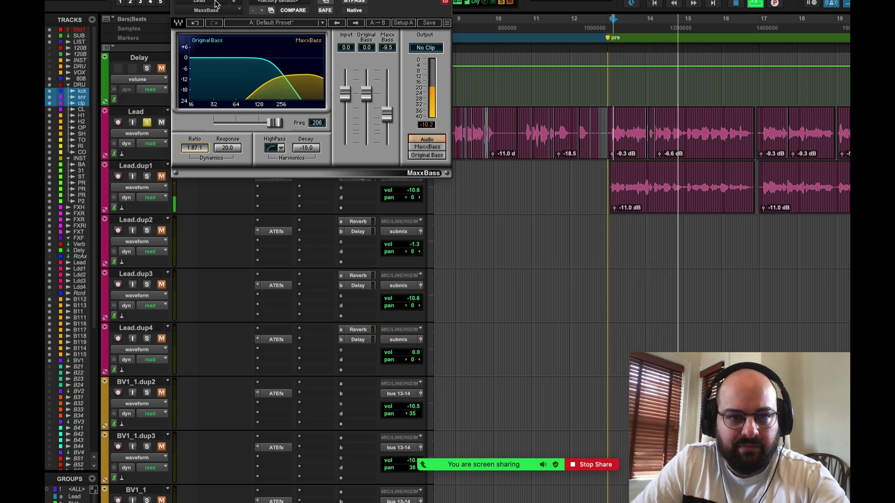
# - Close MaxxBass, unsolo the Lead track to play it in context, and place the cursor at the pre marker
pyautogui.press('super+w')
pyautogui.click(147, 122)
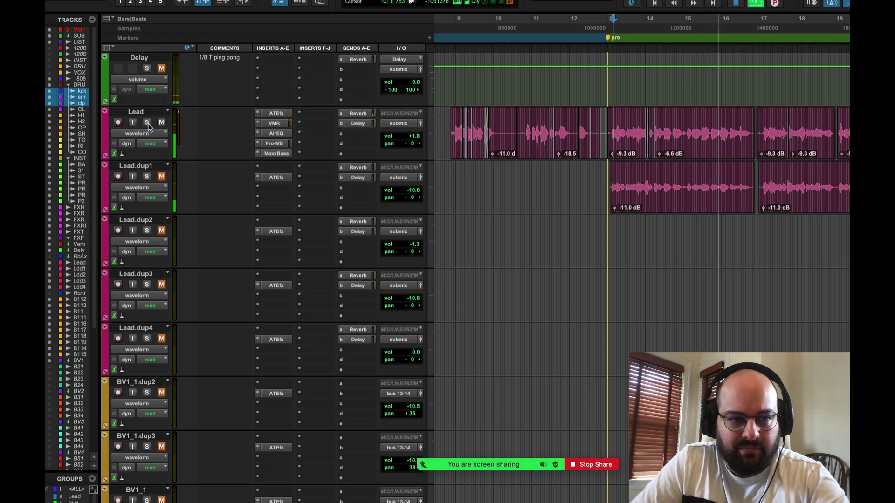
pyautogui.click(608, 140)
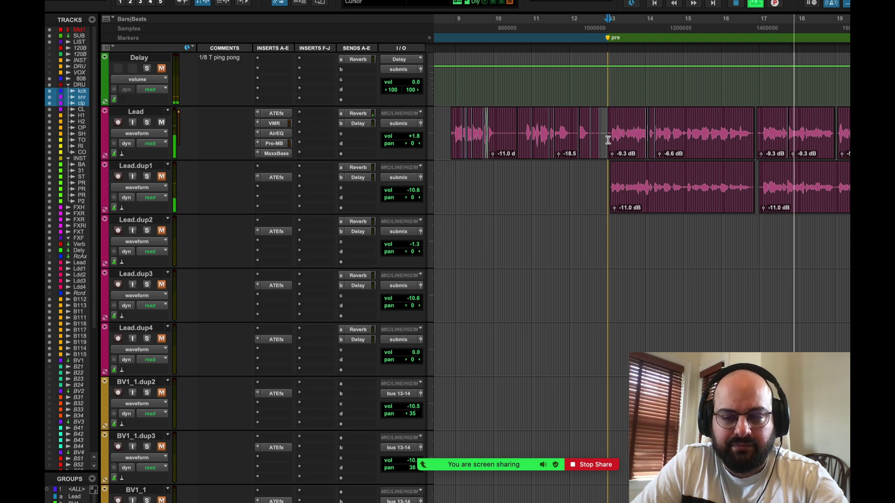
pyautogui.press('space')
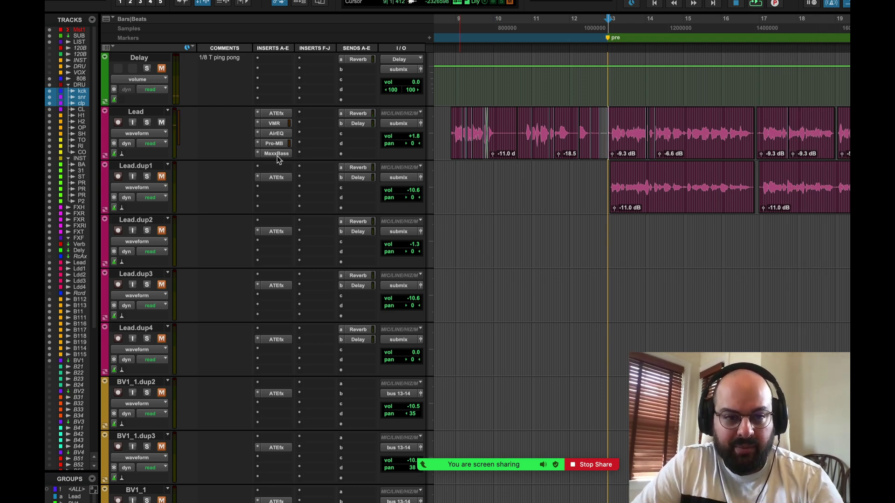
# - Bypass MaxxBass and insert FabFilter Saturn 2 (mono) in the Lead track's sixth insert slot
pyautogui.click(314, 112)
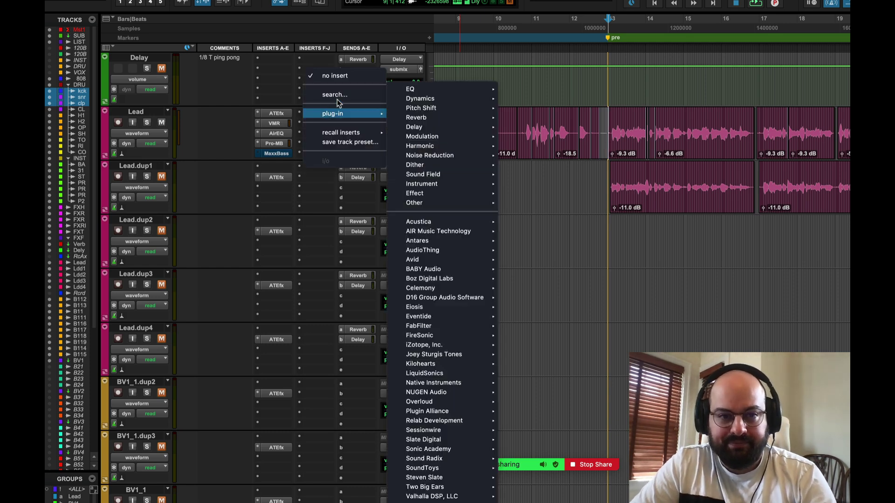
pyautogui.click(335, 95)
pyautogui.write('fabfilter')
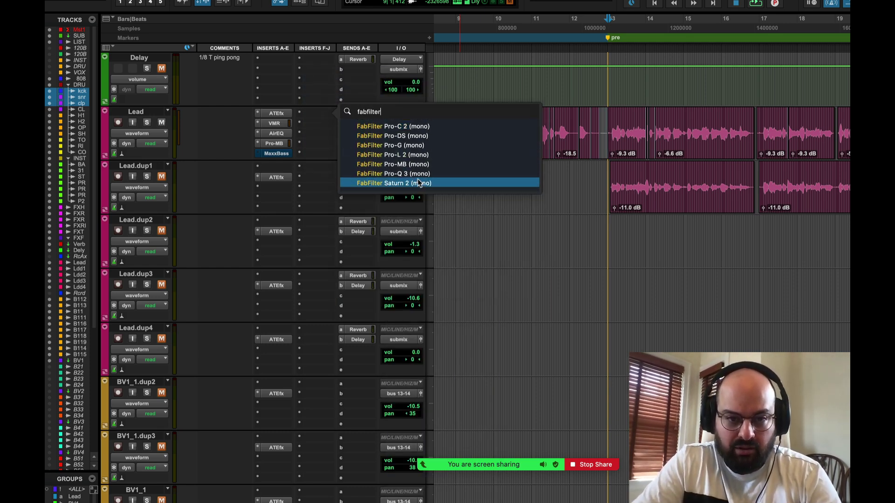
pyautogui.click(415, 183)
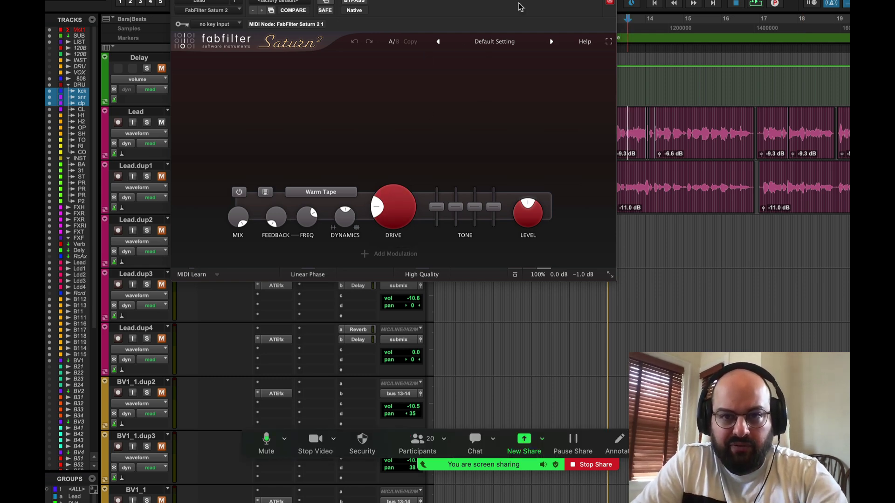
# - Turn Saturn 2's drive down to 0% and split the soloed Lead into two bands at about 528 Hz, soloing the low band
pyautogui.moveTo(393, 223); pyautogui.dragTo(393, 242)
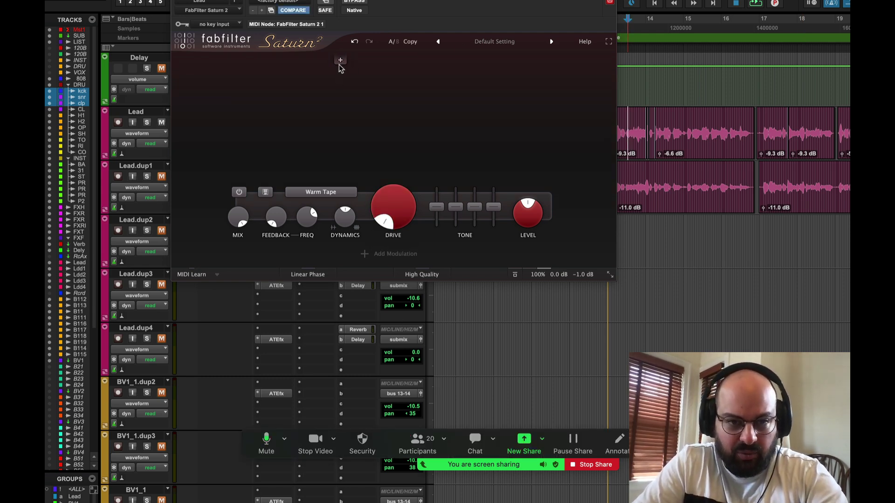
pyautogui.click(342, 61)
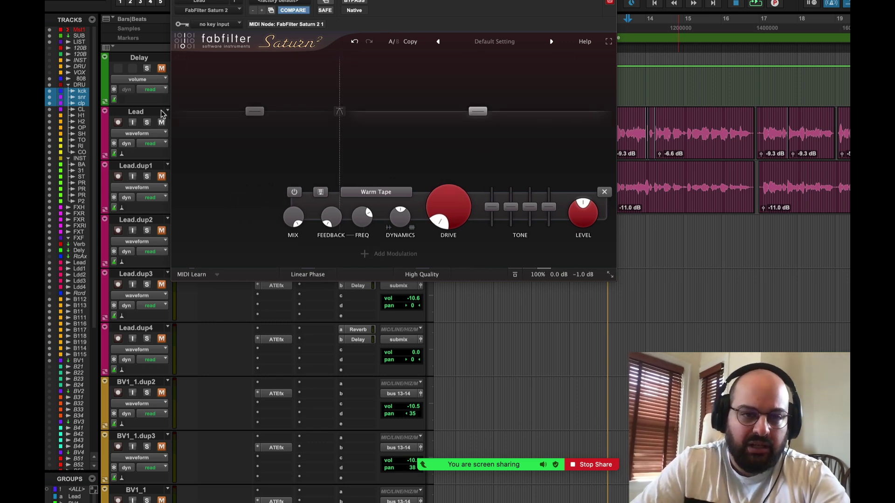
pyautogui.click(147, 122)
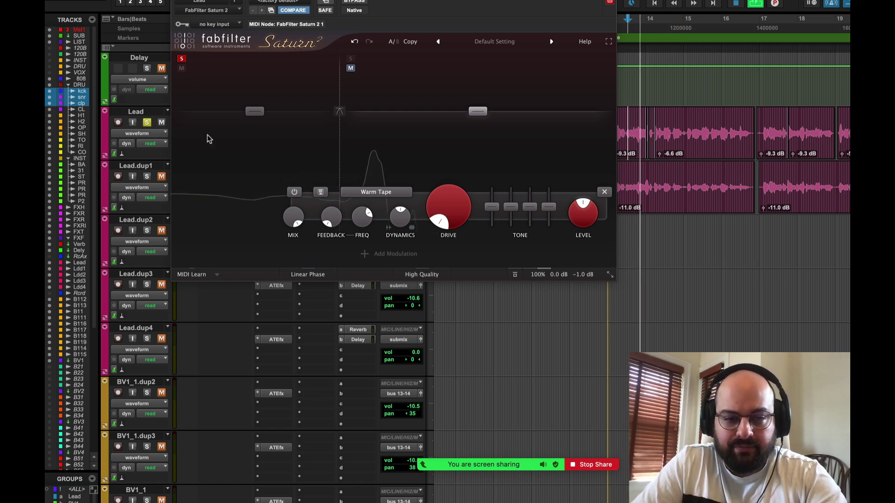
pyautogui.moveTo(337, 94)
pyautogui.moveTo(338, 95); pyautogui.dragTo(390, 101)
pyautogui.press('space')
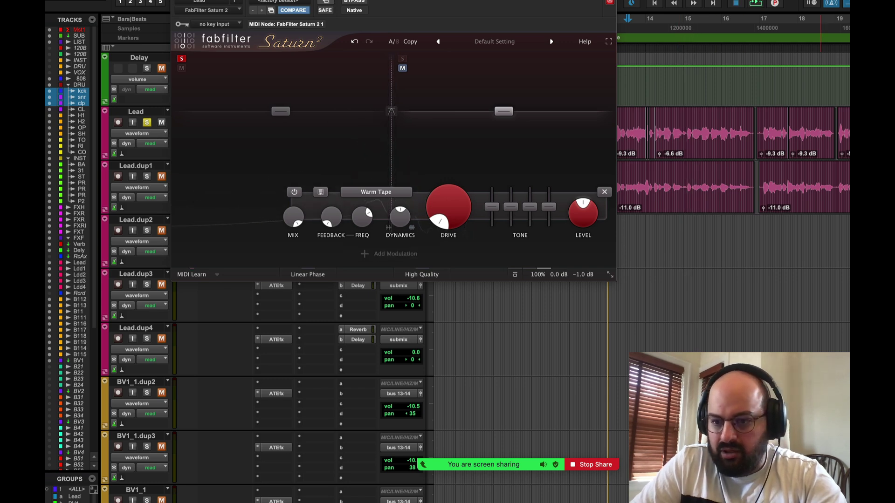
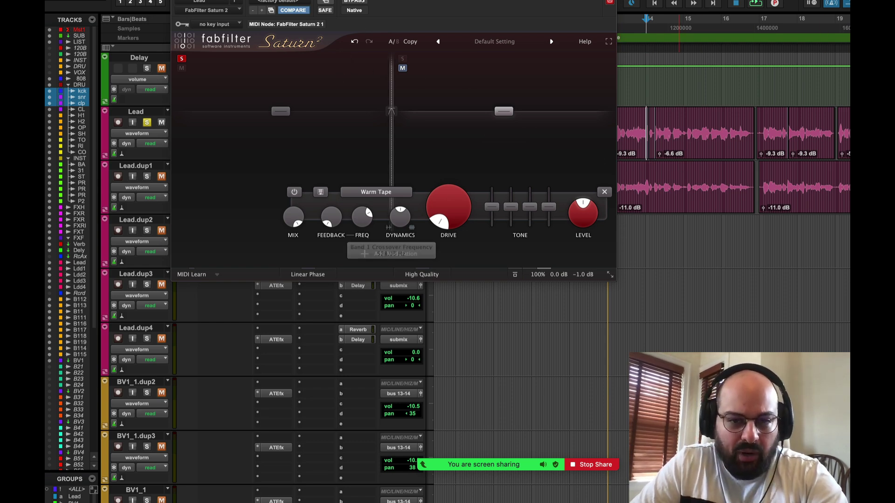
# - Play the soloed low band of the Lead from the start of the pre section, with the Saturn 2 window moved clear of the clips
pyautogui.moveTo(419, 1); pyautogui.dragTo(533, 186)
pyautogui.click(610, 135)
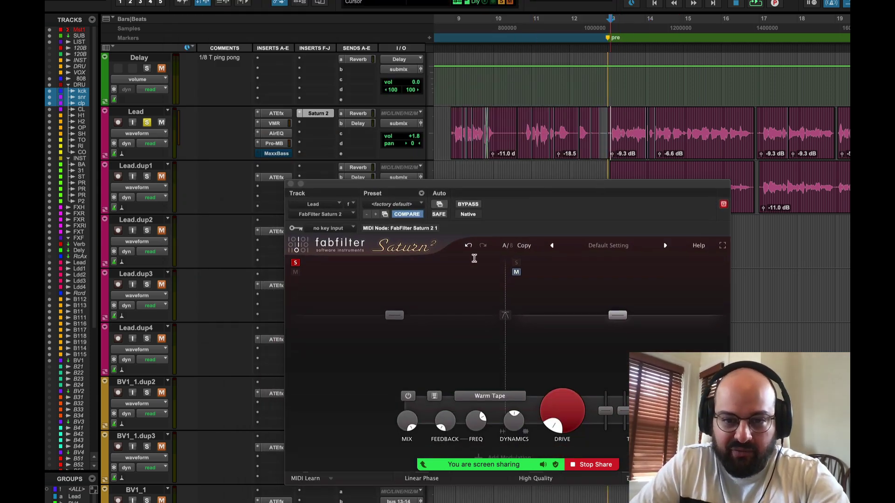
pyautogui.press('space')
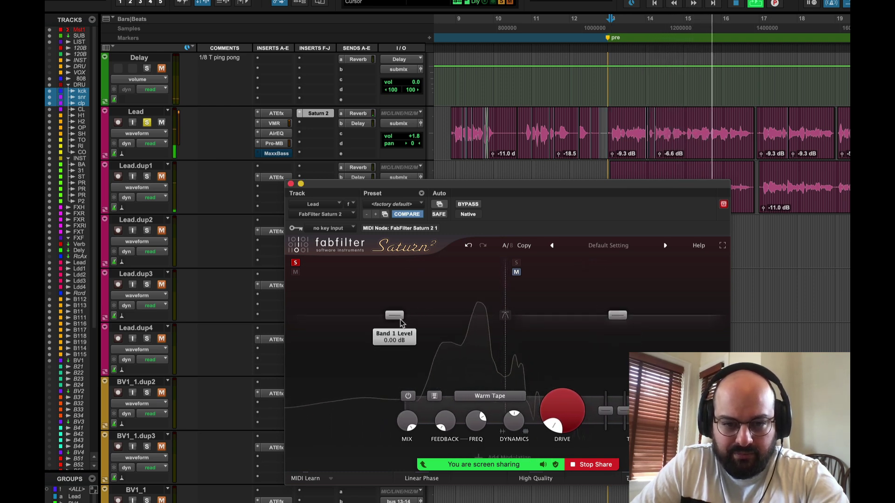
pyautogui.press('space')
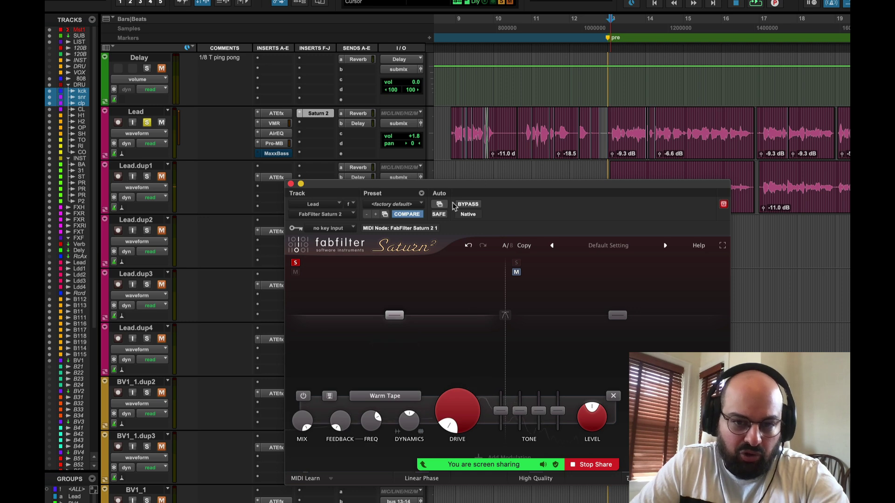
# - Set Saturn 2's High Quality mode to Superb
pyautogui.moveTo(468, 185); pyautogui.dragTo(462, 61)
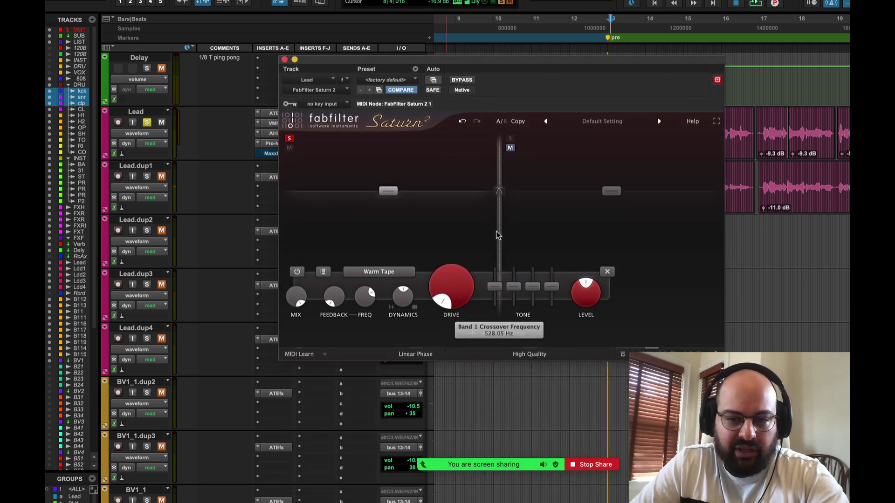
pyautogui.click(529, 354)
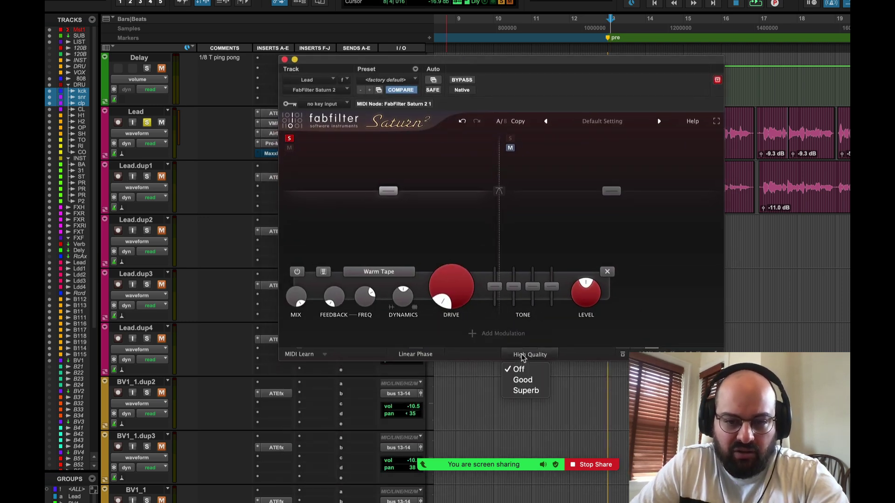
pyautogui.click(535, 391)
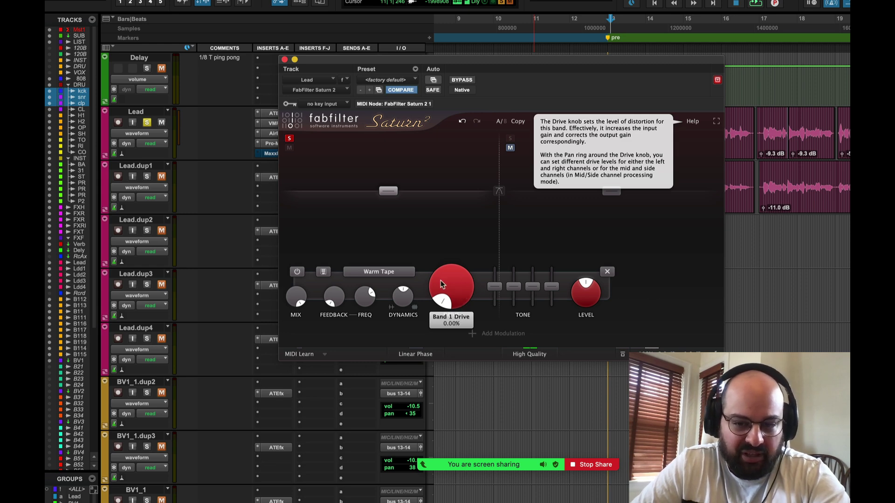
# - Raise Saturn 2's band 1 drive to 62% while listening to the low band
pyautogui.moveTo(454, 292); pyautogui.dragTo(450, 263)
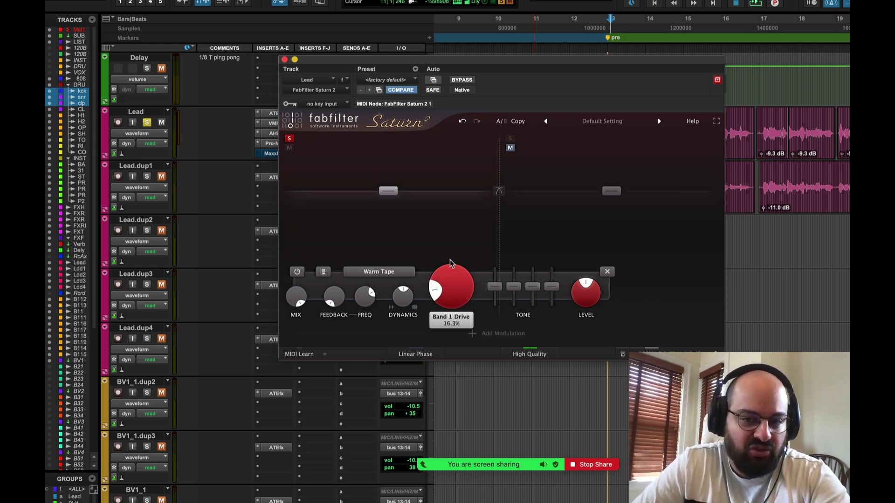
pyautogui.press('space')
pyautogui.moveTo(474, 293); pyautogui.dragTo(459, 230)
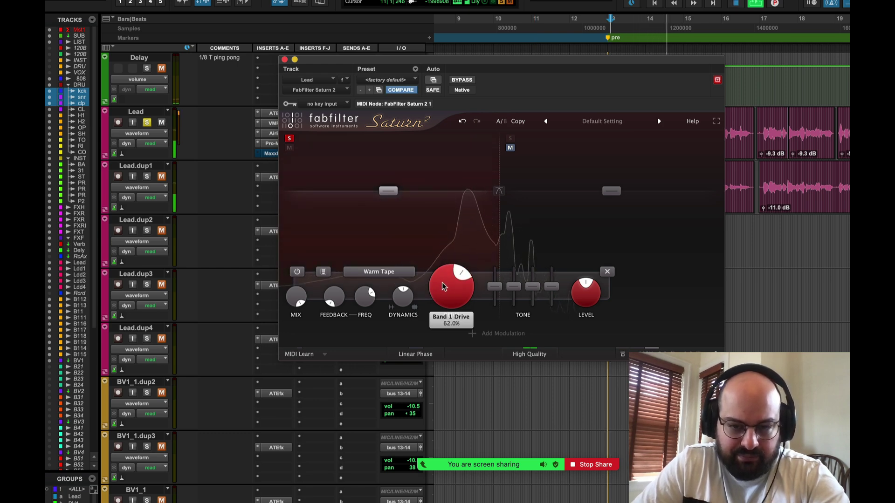
pyautogui.press('space')
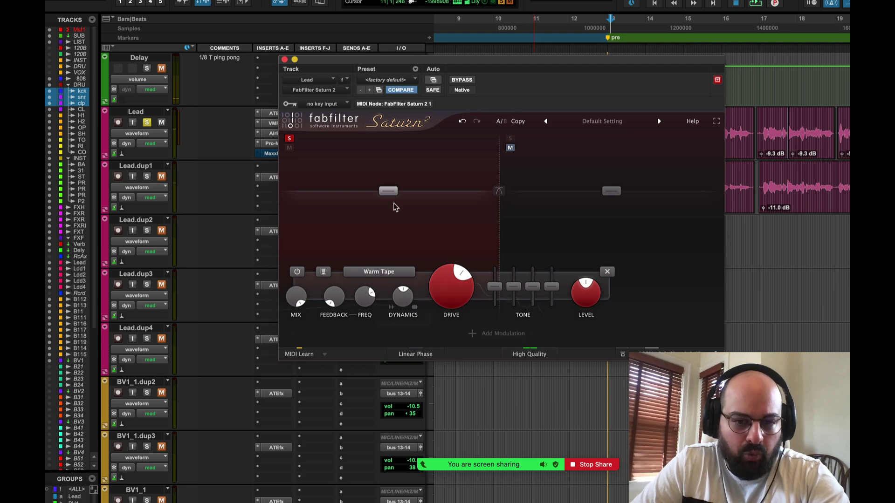
# - Set Saturn 2's band 1 dynamics to 0.408, and play the Lead with the low band soloed and with both bands active
pyautogui.moveTo(401, 296)
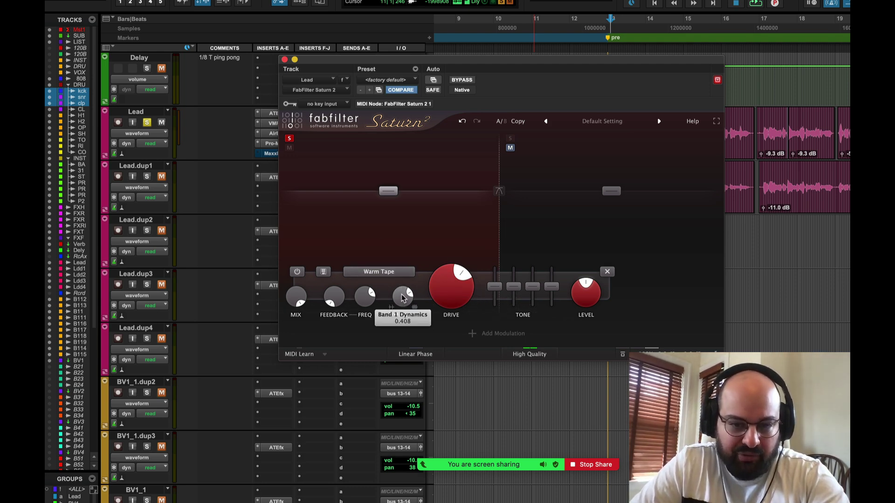
pyautogui.press('space')
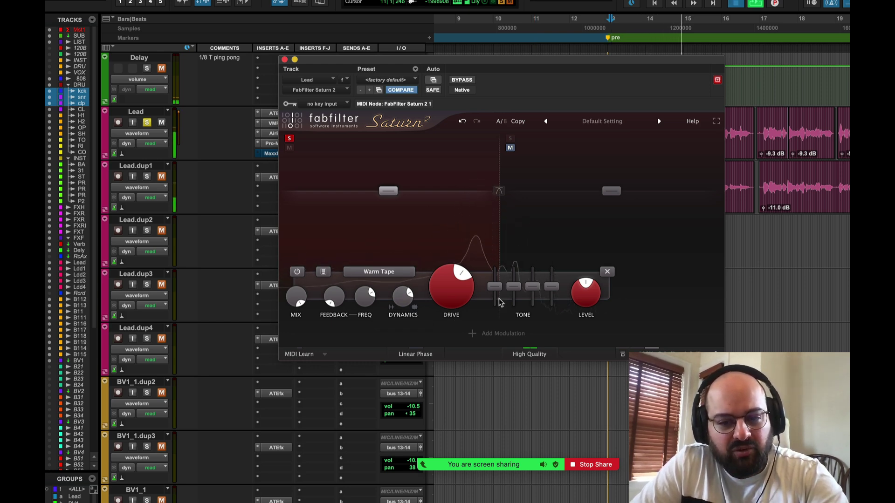
pyautogui.press('space')
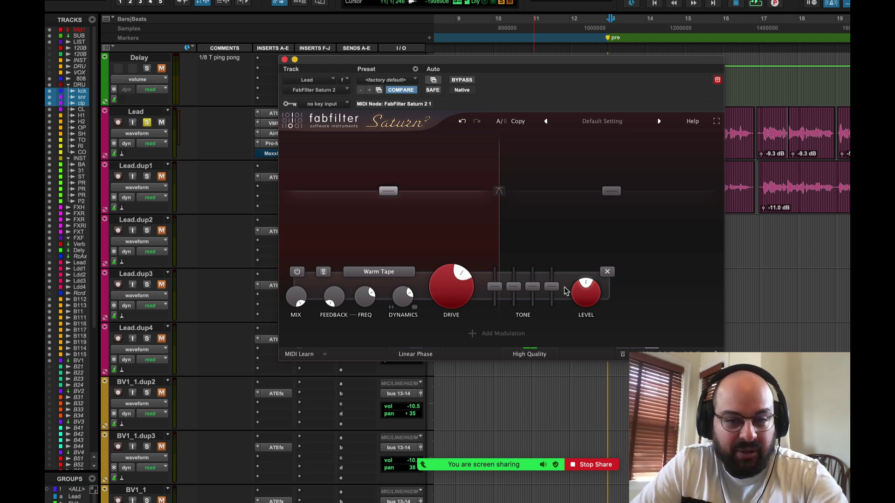
pyautogui.press('space')
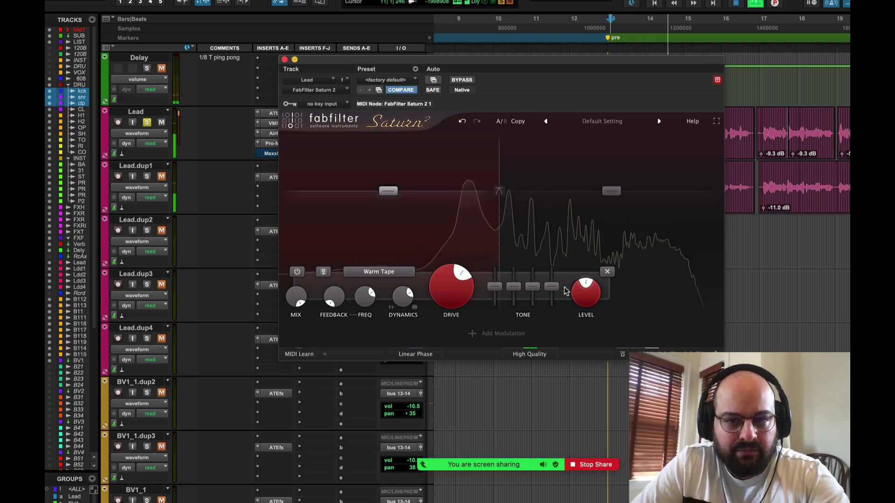
# - Close Saturn 2 and play the soloed Lead with the plug-in bypassed and active to hear its effect
pyautogui.press('space')
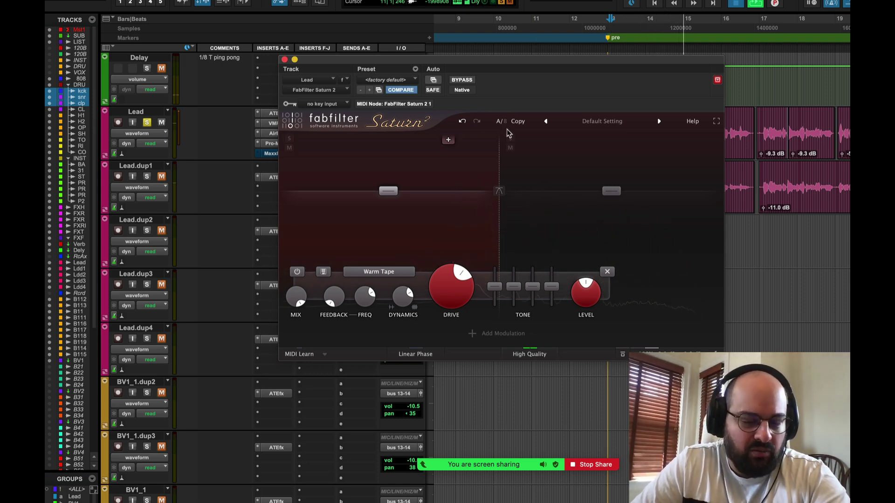
pyautogui.click(284, 60)
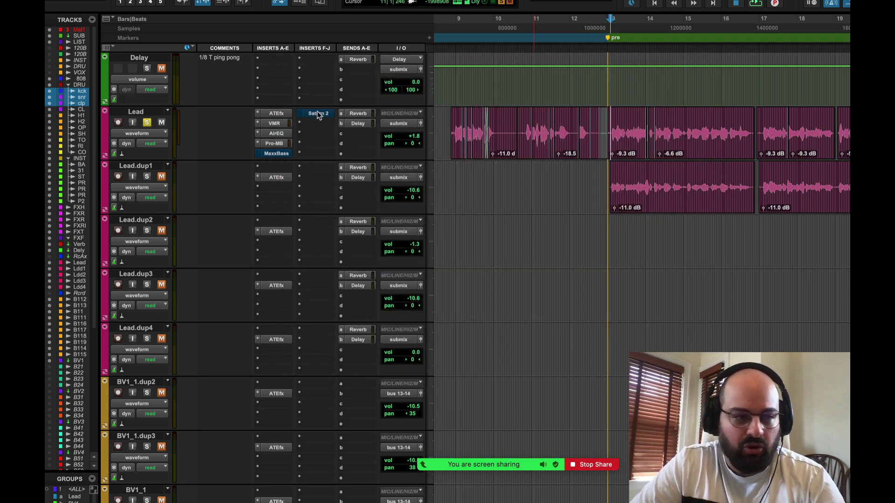
pyautogui.press('space')
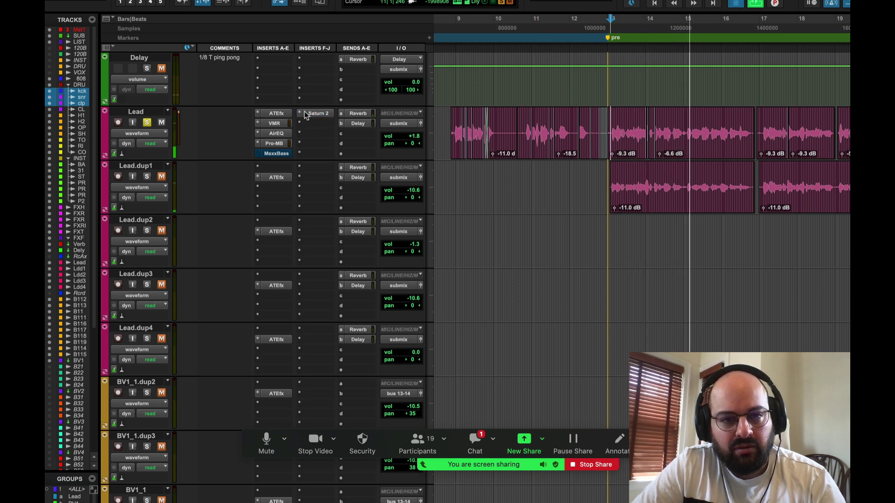
pyautogui.press('space')
# - Compare the soloed Lead with only MaxxBass active against only Saturn 2 active, leaving Saturn 2 on and MaxxBass bypassed
pyautogui.click(321, 115)
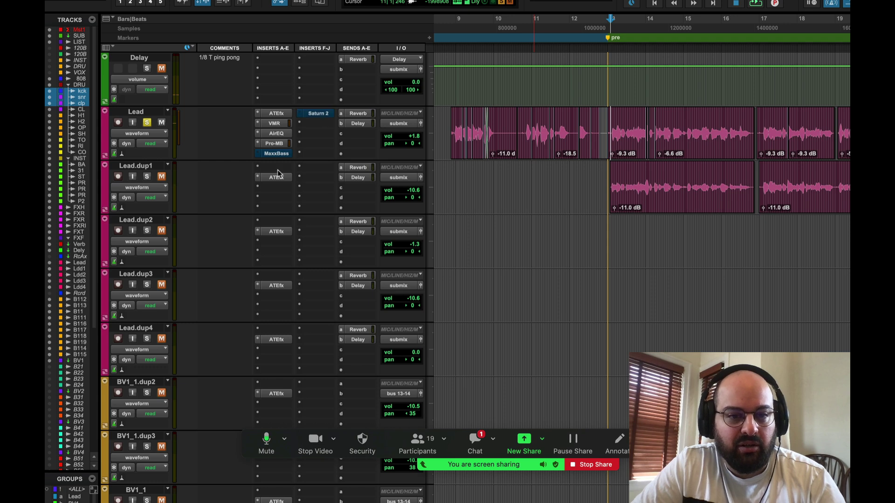
pyautogui.keyDown('super'); pyautogui.click(277, 153); pyautogui.keyUp('super')
pyautogui.press('space')
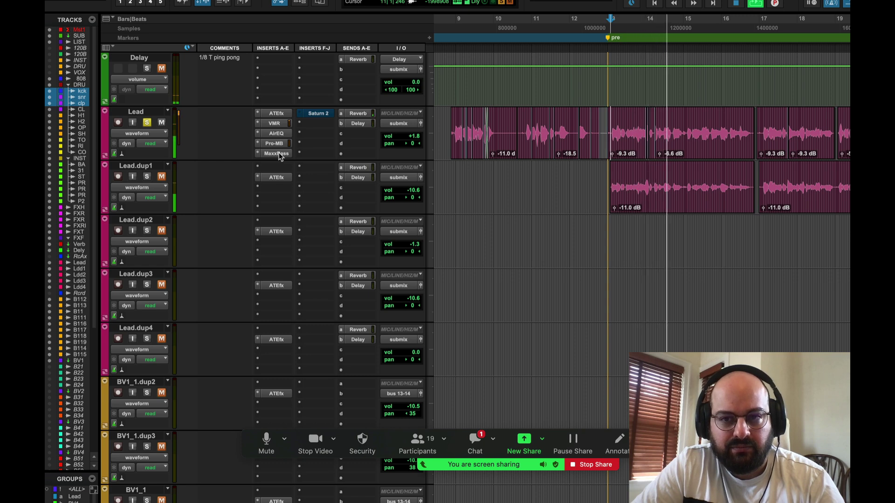
pyautogui.press('space')
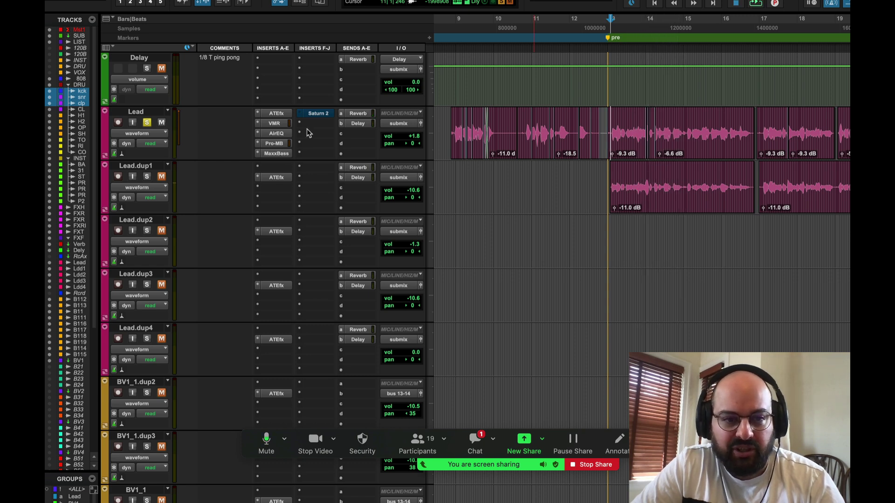
pyautogui.click(319, 114)
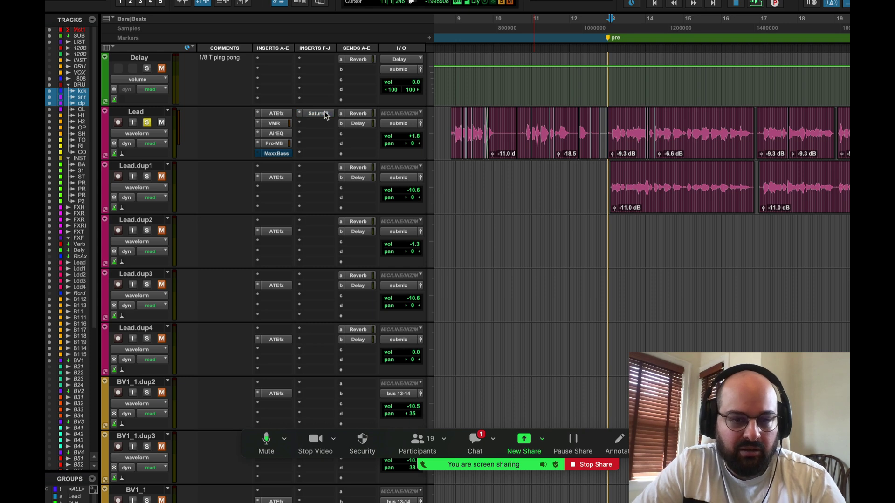
pyautogui.press('space')
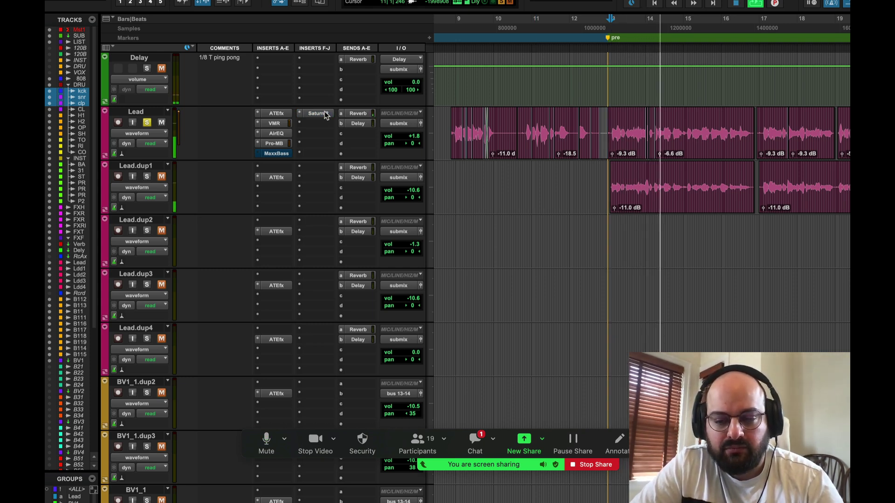
pyautogui.press('space')
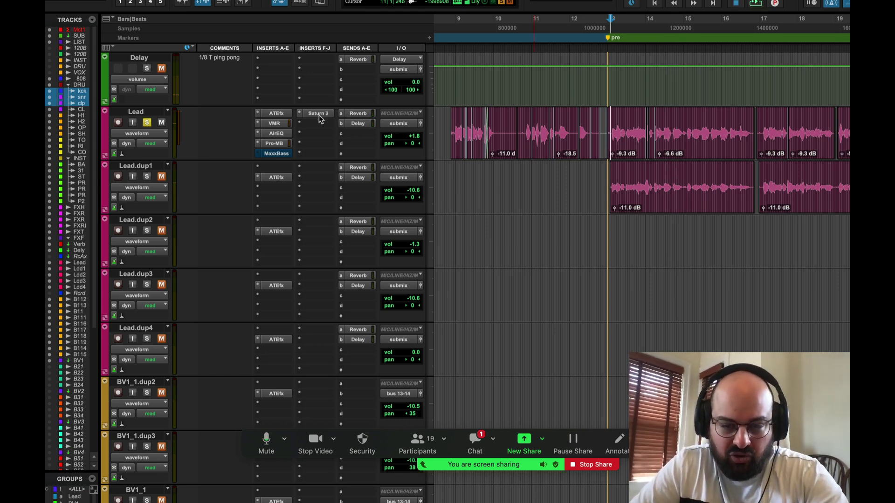
# - Lower Saturn 2's band 1 level slightly on the Lead, play the result, and close the plug-in
pyautogui.click(320, 116)
pyautogui.moveTo(586, 299)
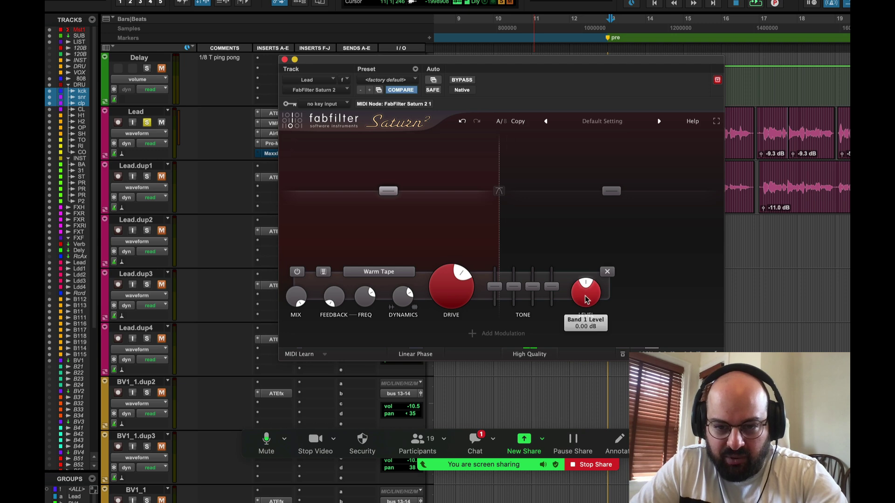
pyautogui.moveTo(586, 297); pyautogui.dragTo(587, 320)
pyautogui.press('space')
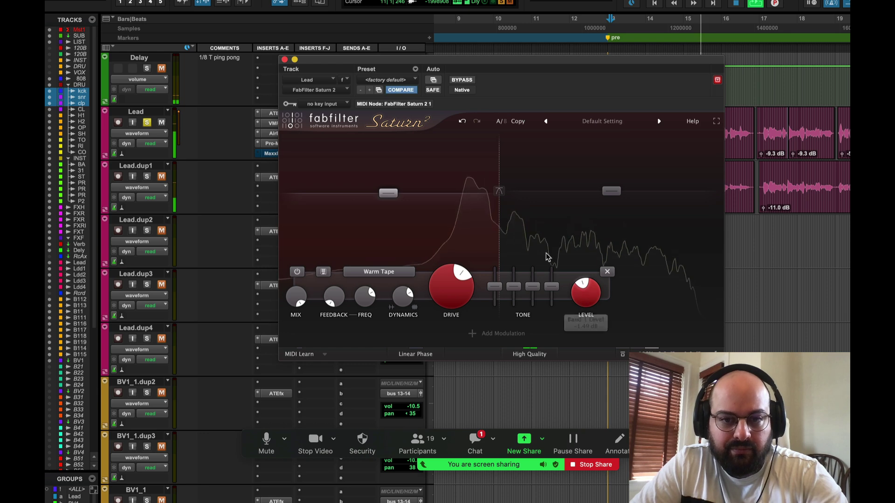
pyautogui.click(285, 59)
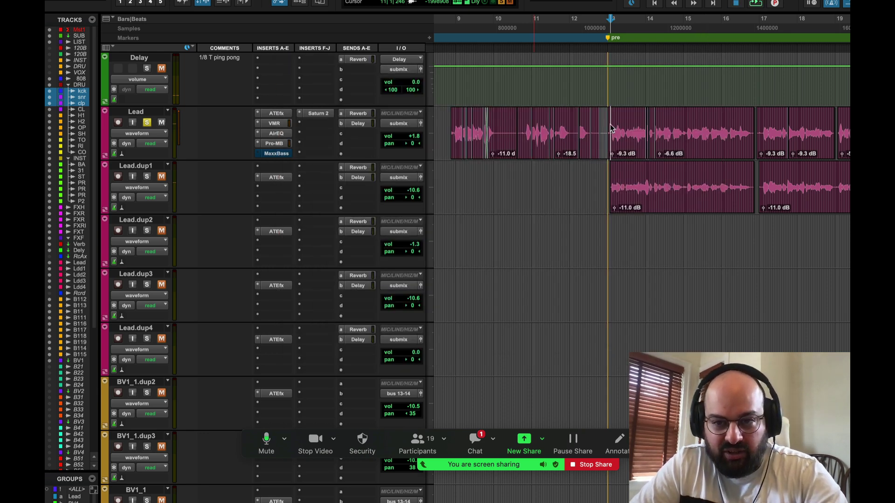
# - Unsolo the Lead and play the full mix from the start of the pre section
pyautogui.press('Escape')
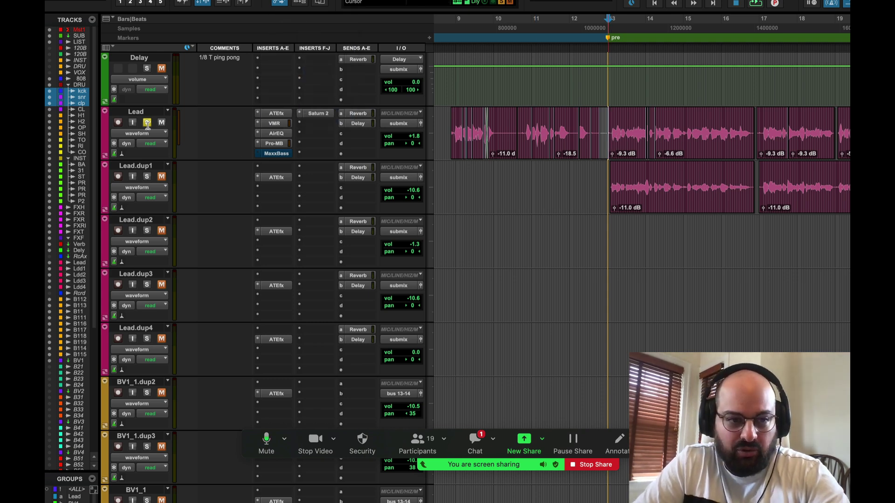
pyautogui.click(148, 123)
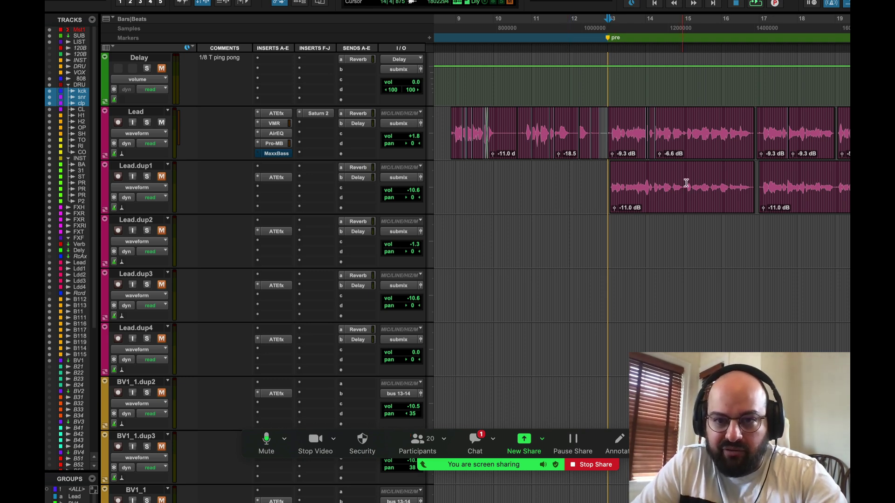
pyautogui.press('space')
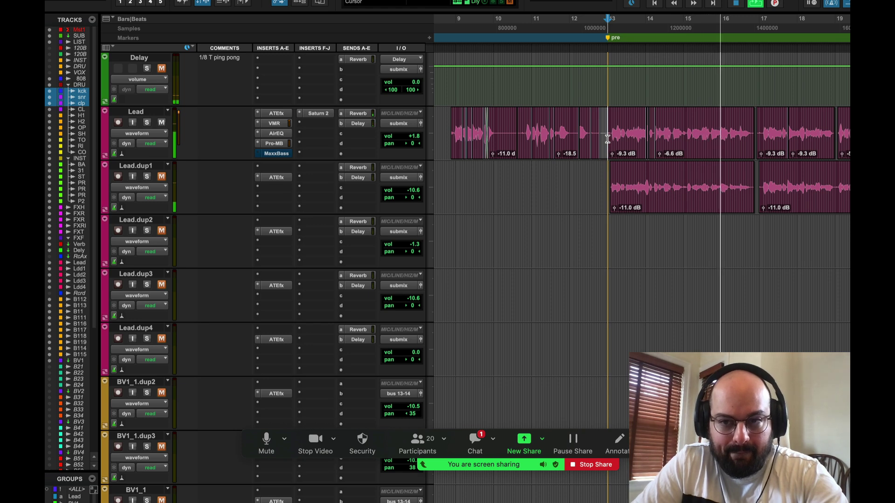
pyautogui.press('space')
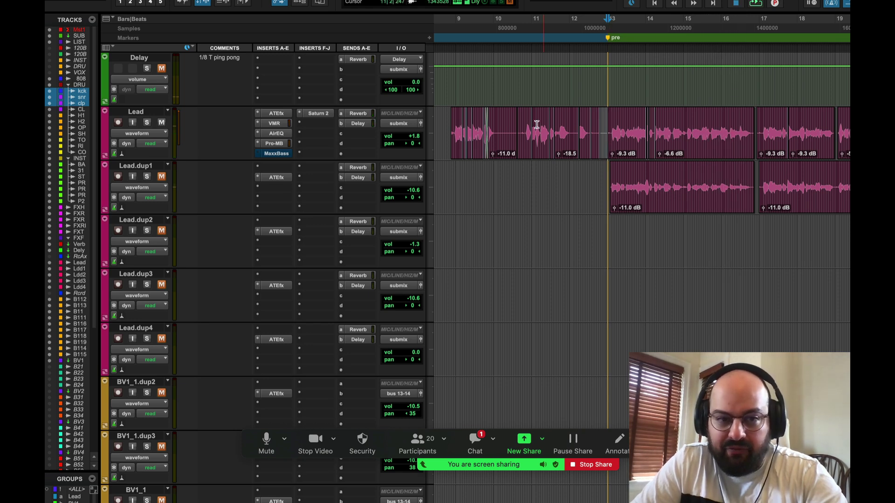
# - Compare MaxxBass and Saturn 2 on the Lead within the full mix, ending with Saturn 2 active and MaxxBass bypassed
pyautogui.click(316, 115)
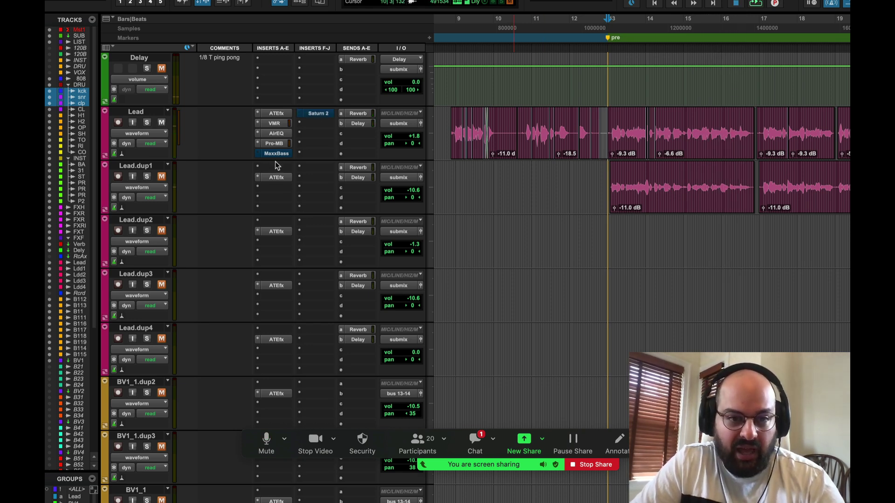
pyautogui.press('space')
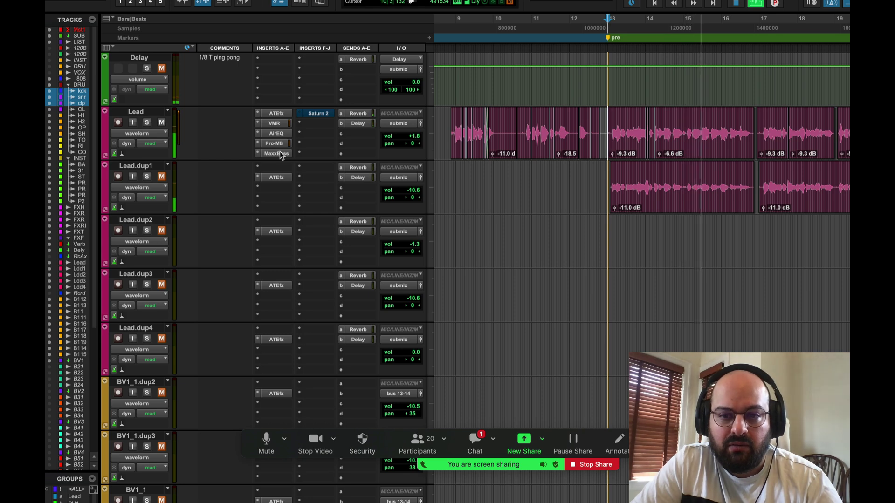
pyautogui.press('space')
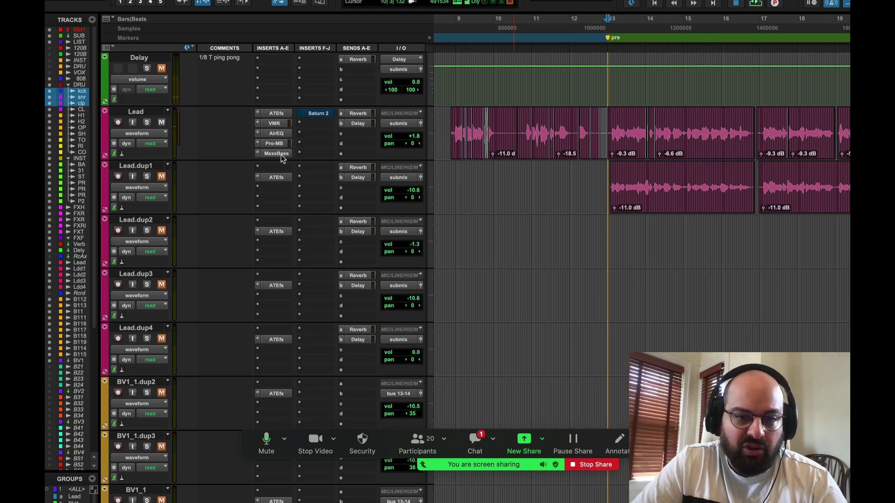
pyautogui.click(280, 154)
pyautogui.press('space')
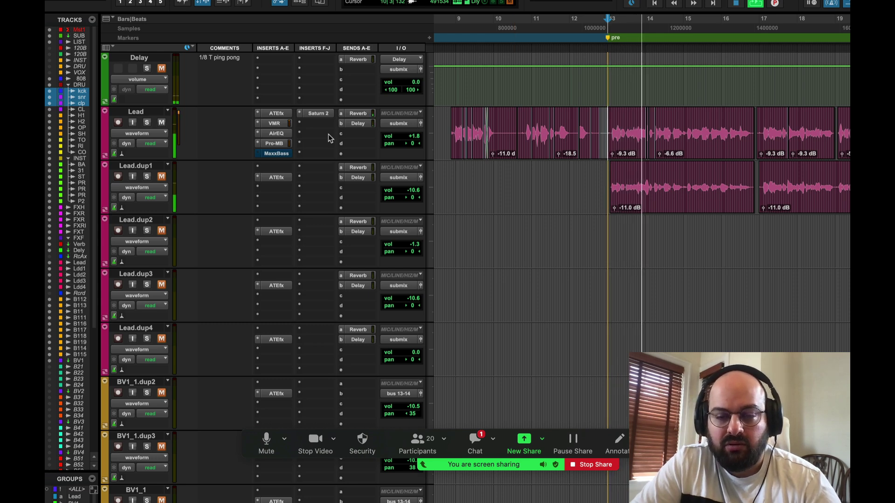
pyautogui.press('space')
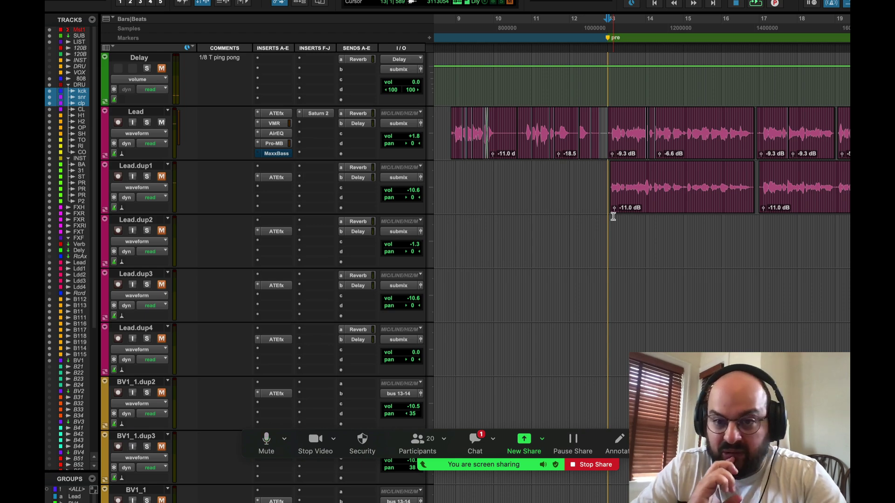
# - Enable VSX on Master 1, set its monitoring room to SUV, and close the plug-in
pyautogui.scroll(20, 612, 216)
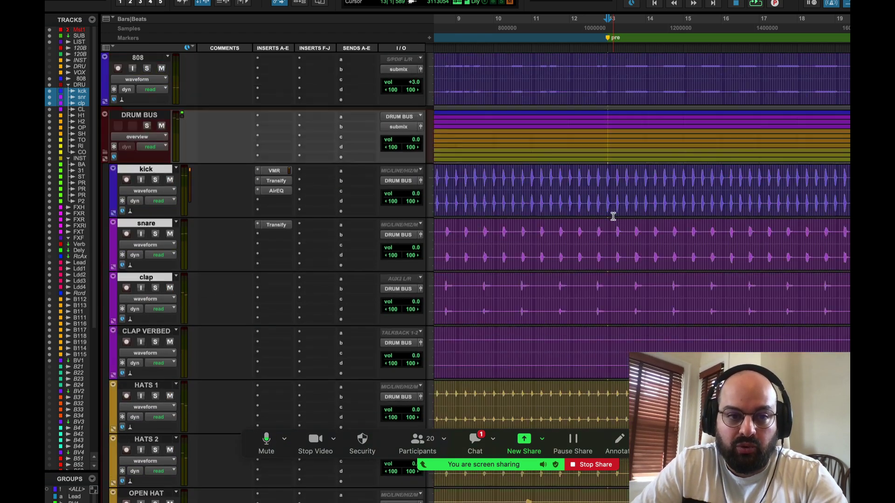
pyautogui.scroll(5, 612, 216)
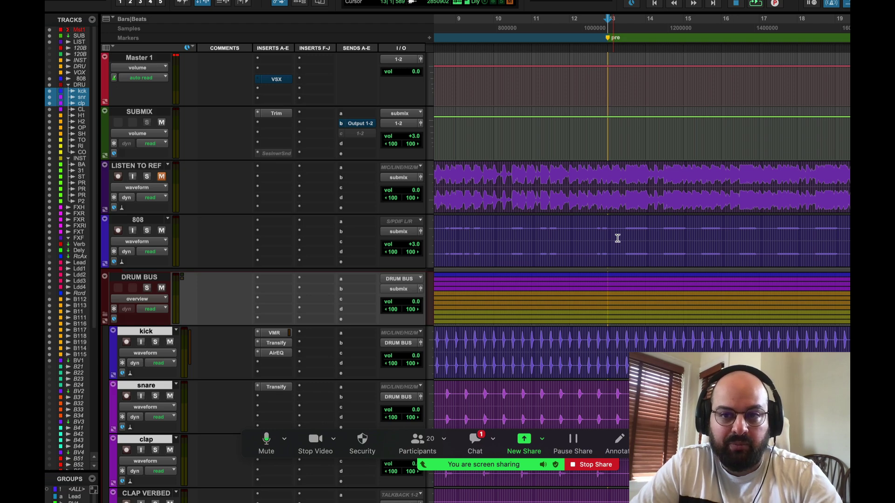
pyautogui.scroll(-5, 610, 233)
pyautogui.scroll(5, 588, 219)
pyautogui.hscroll(-1, 589, 219)
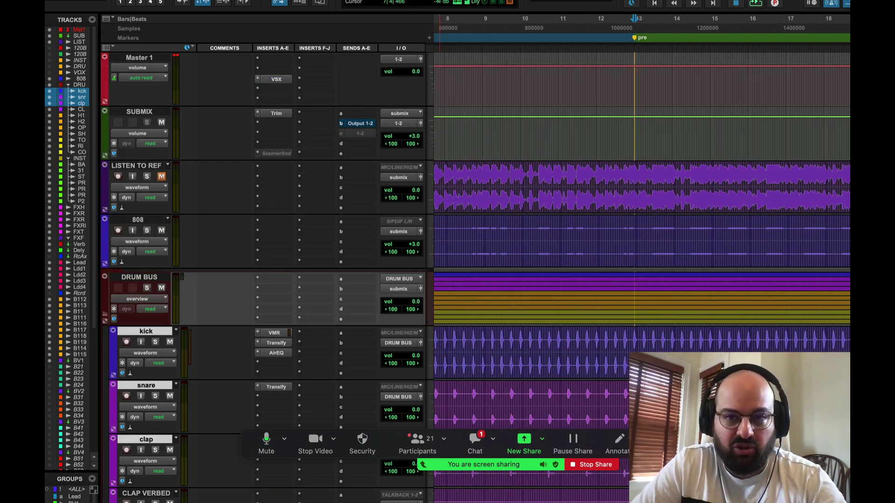
pyautogui.click(277, 79)
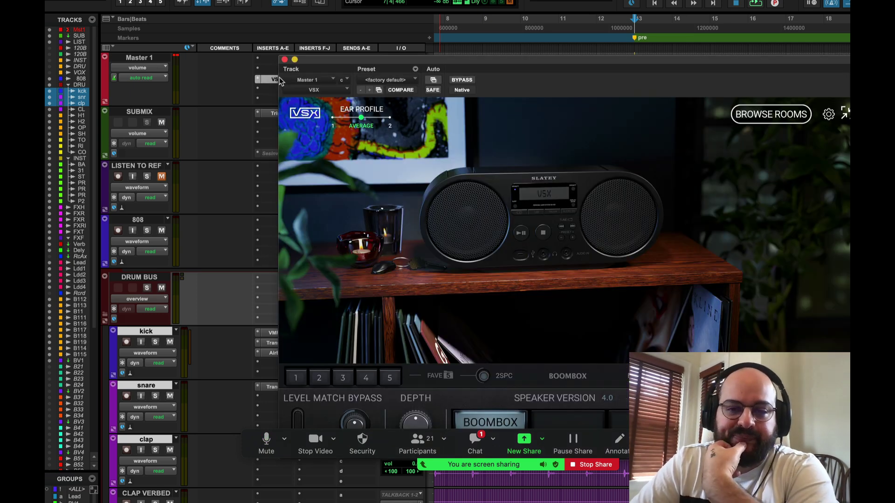
pyautogui.click(759, 120)
pyautogui.hscroll(5, 662, 180)
pyautogui.hscroll(3, 652, 189)
pyautogui.click(635, 313)
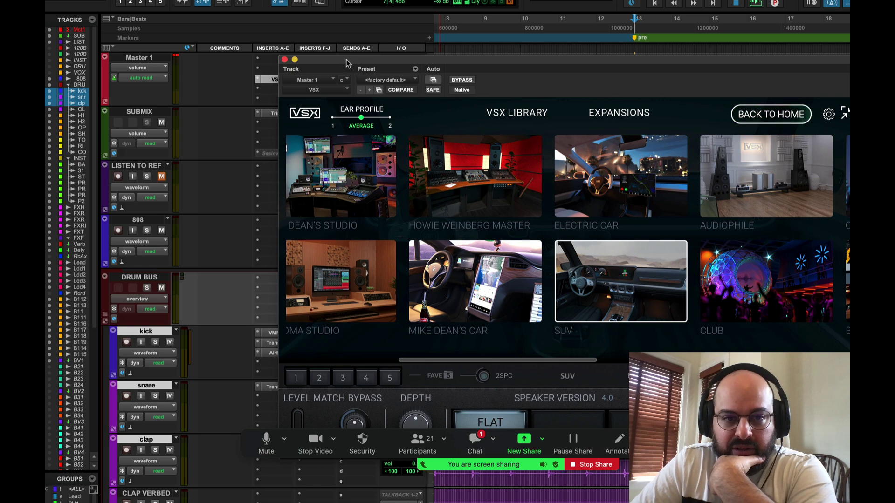
pyautogui.moveTo(347, 64); pyautogui.dragTo(317, 18)
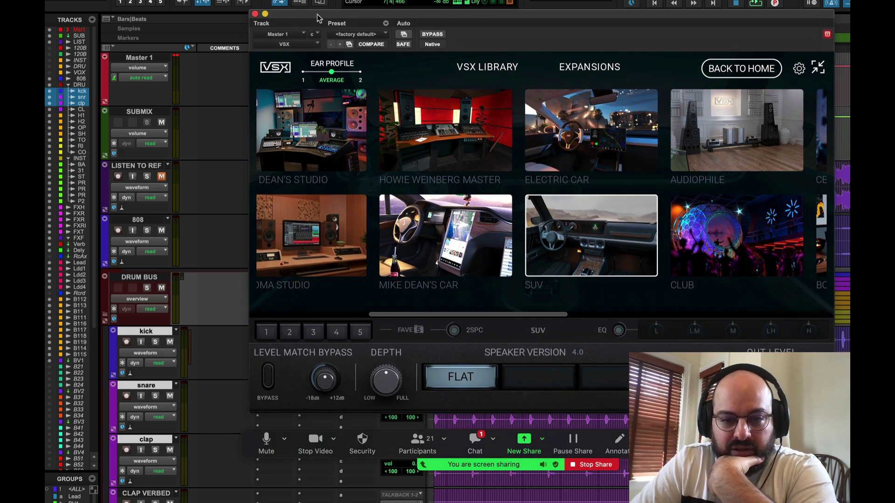
pyautogui.click(255, 13)
# - Place the cursor at the start of the pre section on the Lead and play the mix through the SUV room
pyautogui.scroll(-10, 541, 223)
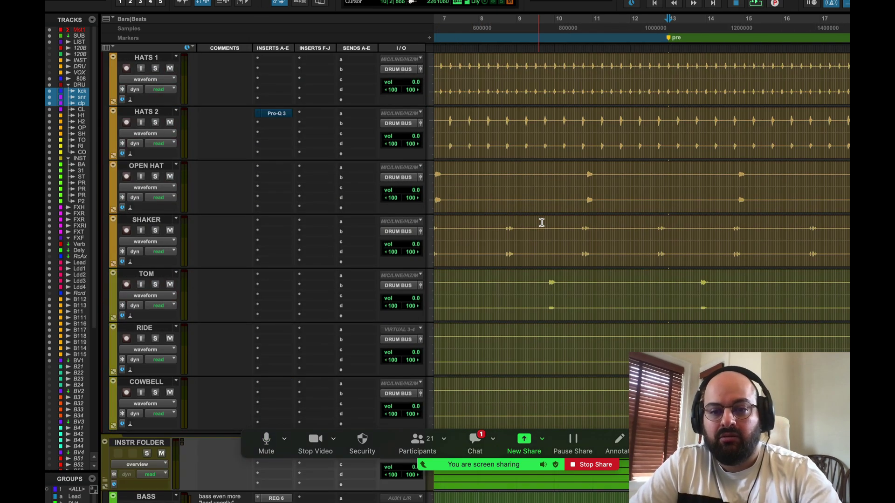
pyautogui.scroll(-20, 542, 222)
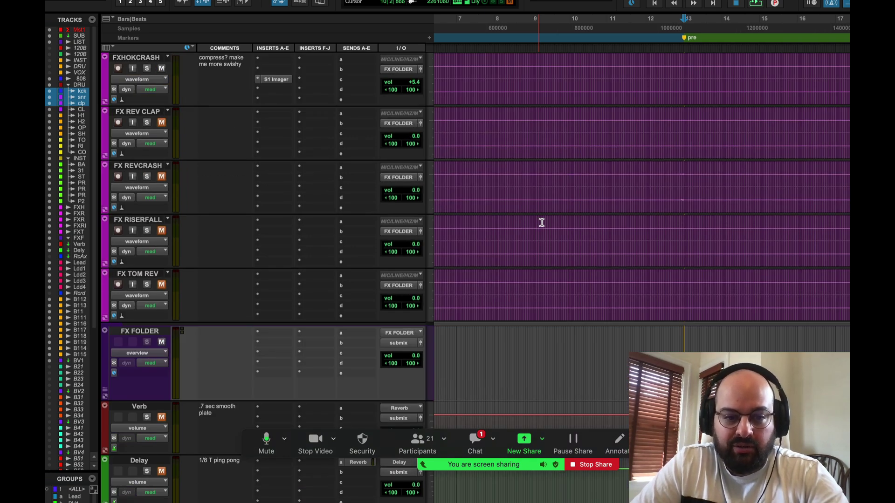
pyautogui.scroll(-5, 542, 222)
pyautogui.click(681, 262)
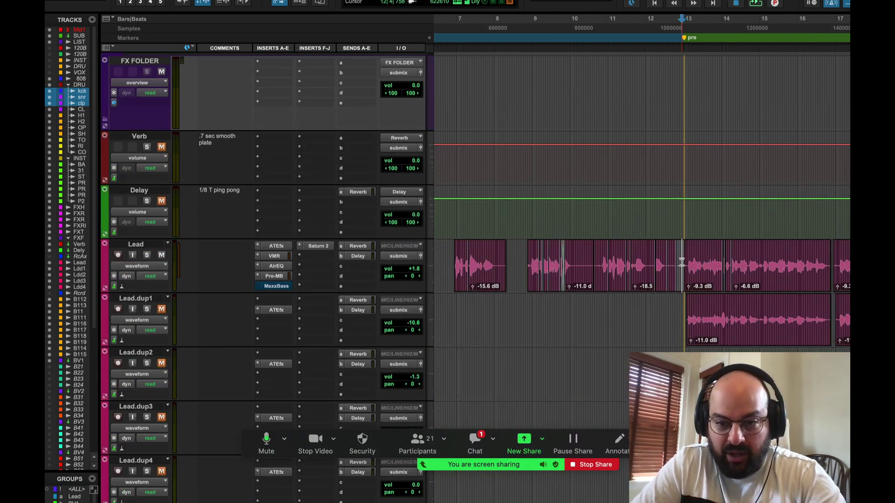
pyautogui.press('space')
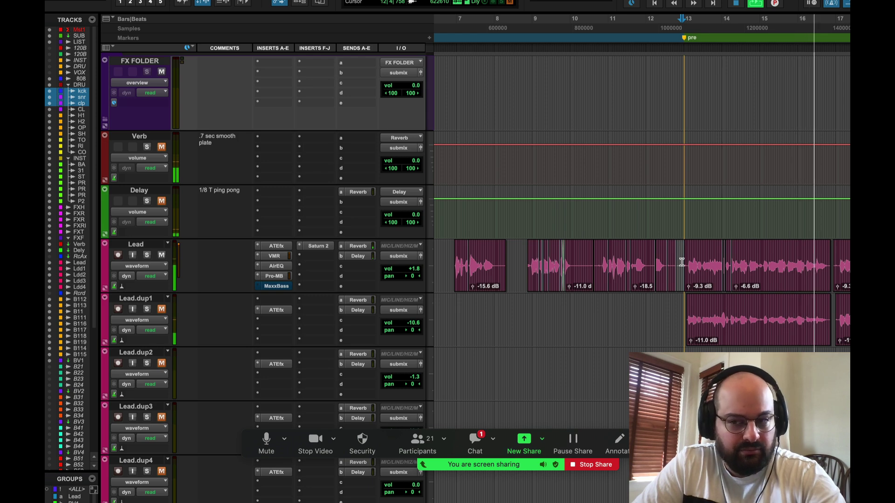
pyautogui.press('space')
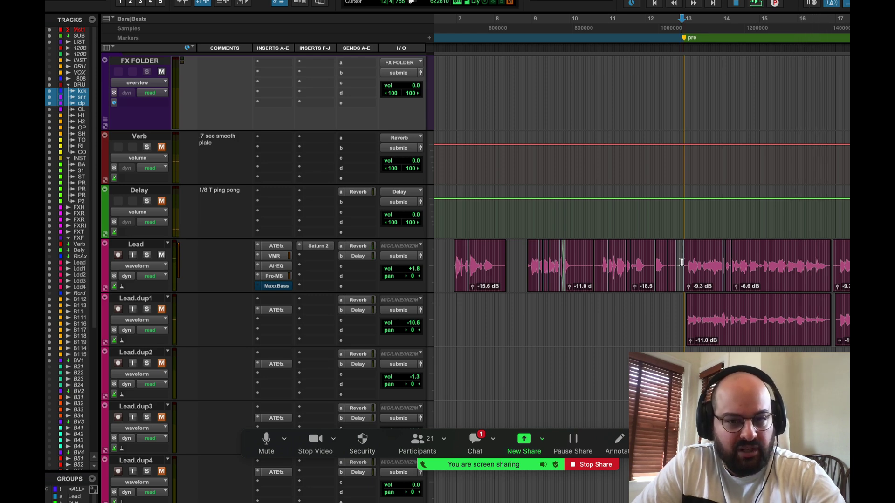
# - Bypass Saturn 2 and activate MaxxBass on the Lead, play the pre section, and open the MaxxBass plug-in
pyautogui.click(325, 247)
pyautogui.click(279, 289)
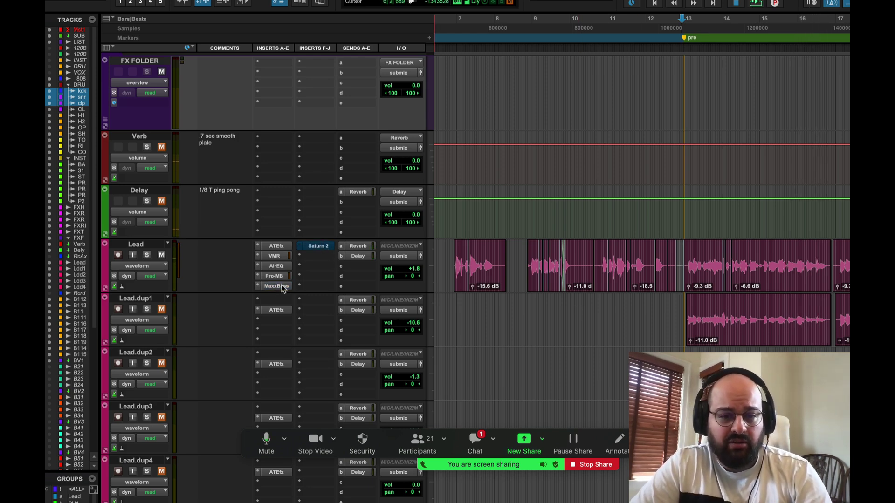
pyautogui.press('space')
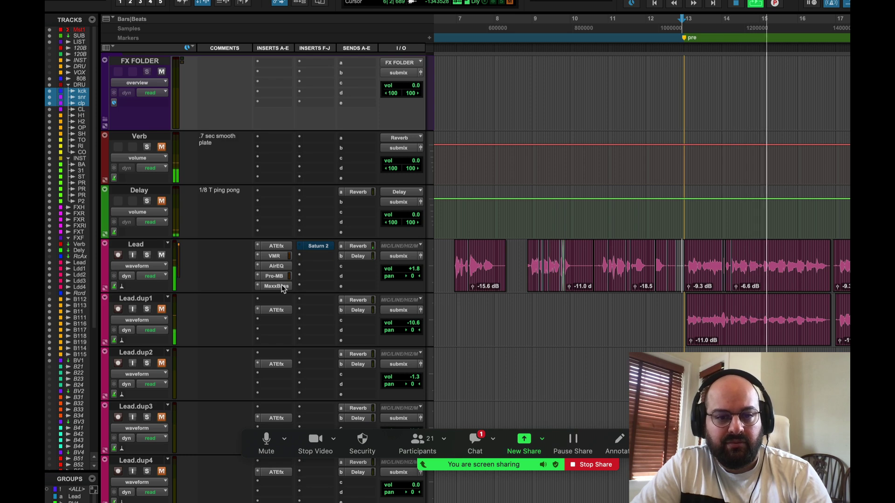
pyautogui.press('space')
pyautogui.click(276, 286)
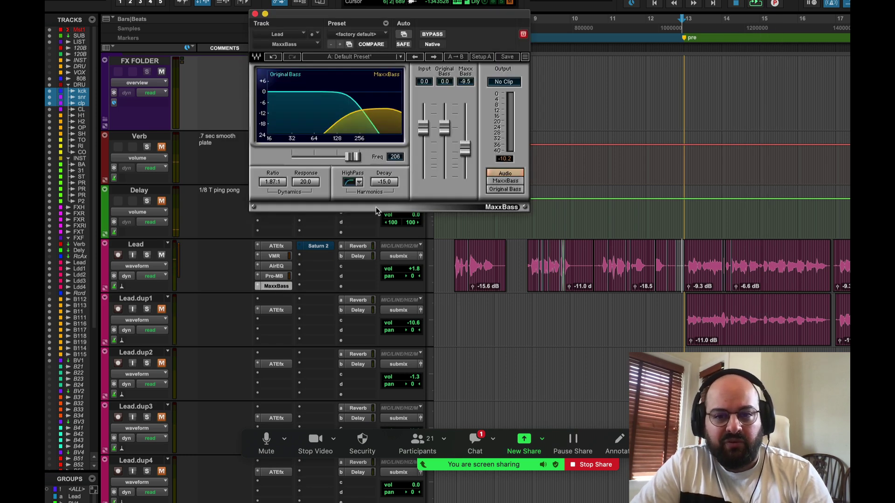
# - Close the MaxxBass plug-in and try the Lead's volume at +3.0 while playing the pre section
pyautogui.click(422, 127)
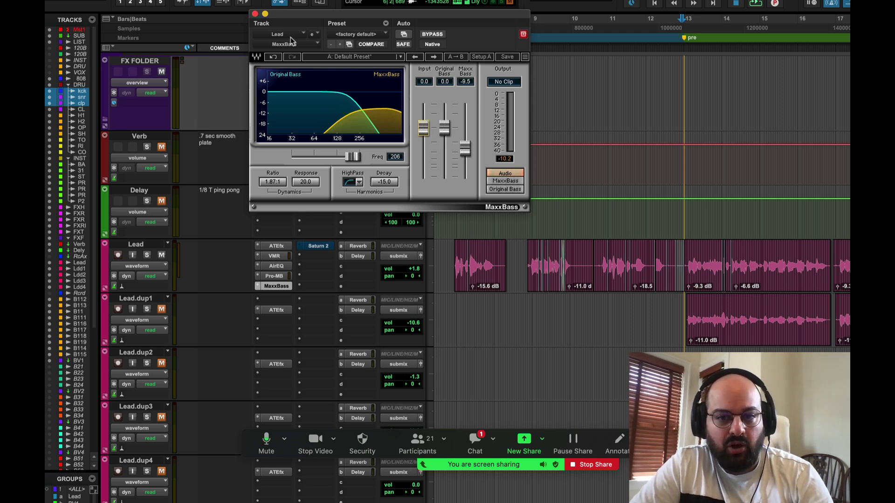
pyautogui.click(255, 15)
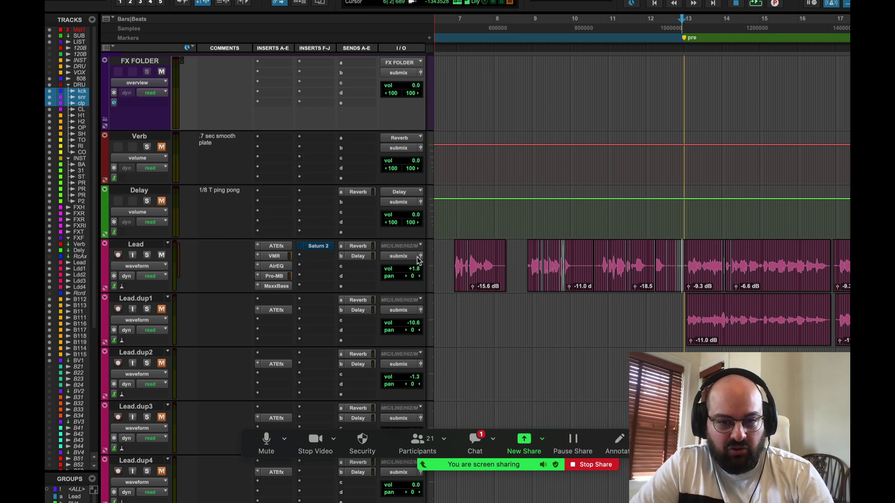
pyautogui.click(403, 270)
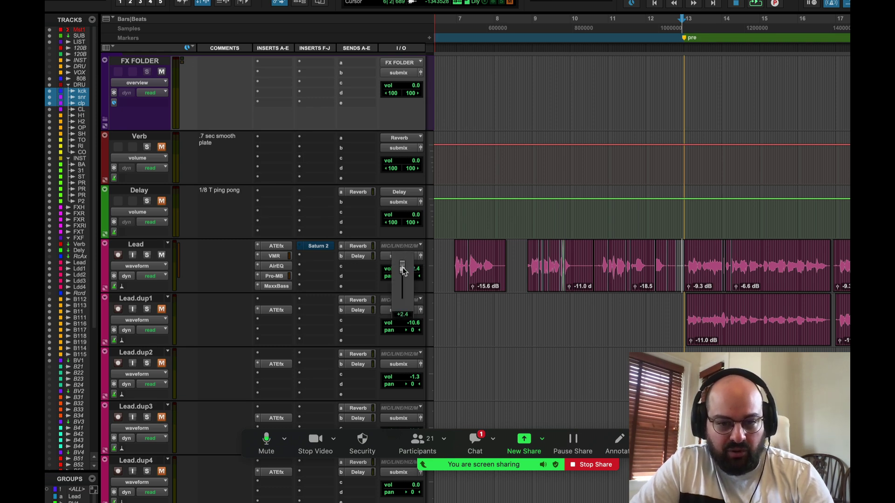
pyautogui.press('space')
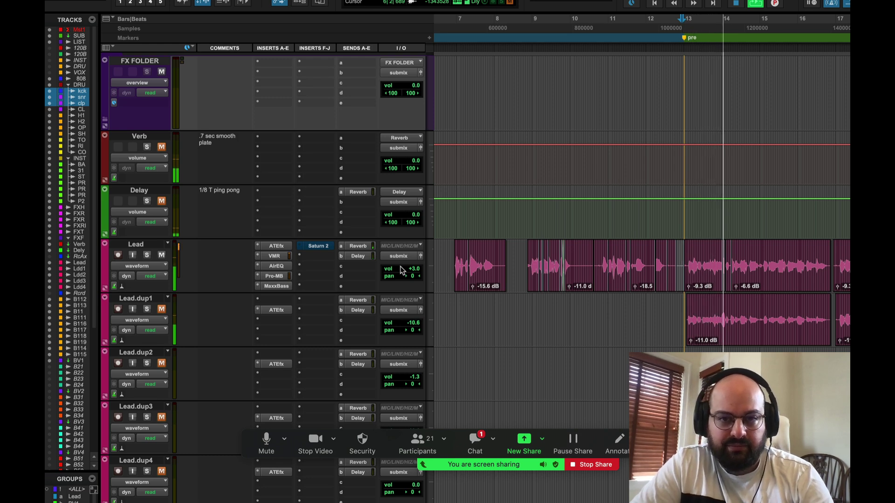
pyautogui.press('space')
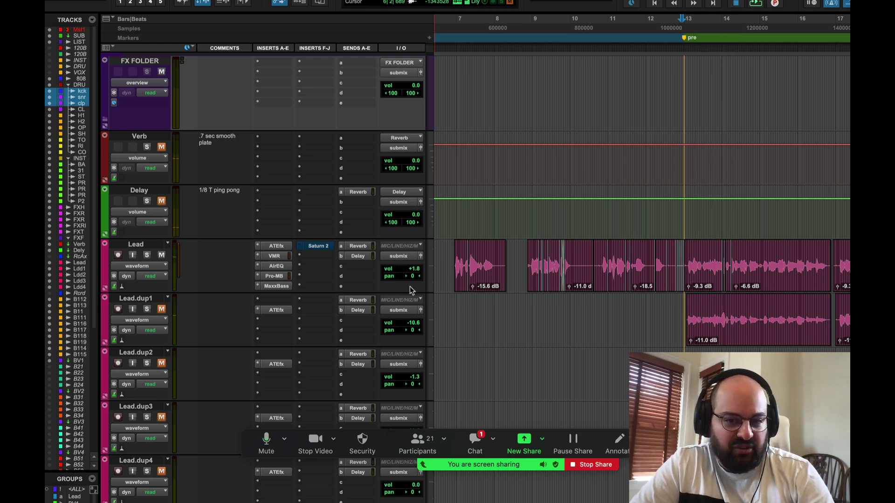
# - Replace MaxxBass in the Lead's insert slot e with Saturn 2, then open Saturn 2 to check its settings and close it
pyautogui.moveTo(281, 291); pyautogui.dragTo(325, 249)
pyautogui.moveTo(325, 249); pyautogui.dragTo(285, 289)
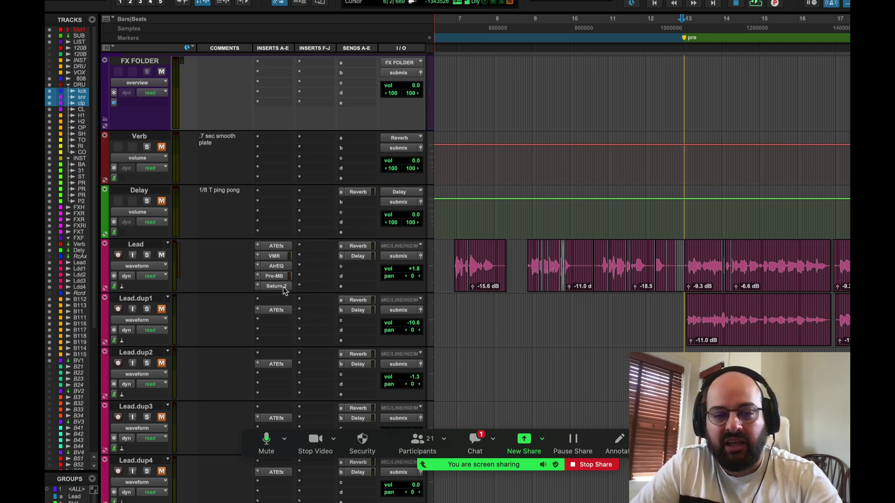
pyautogui.click(282, 286)
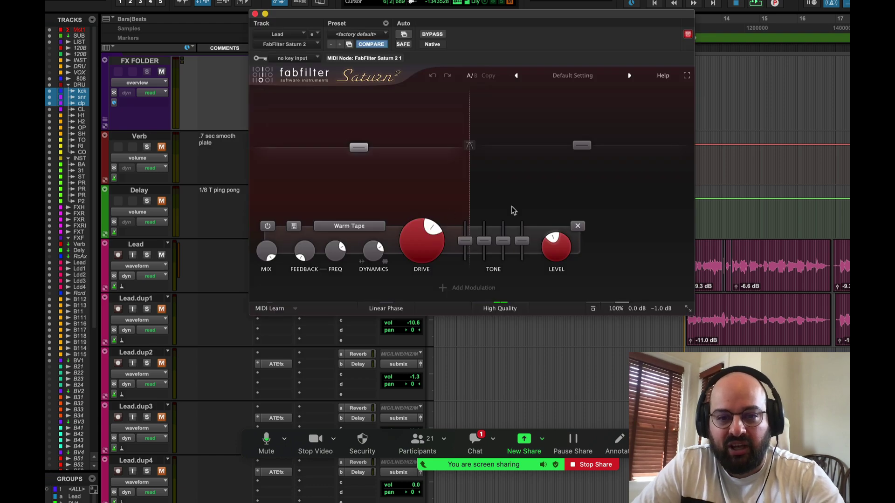
pyautogui.click(255, 14)
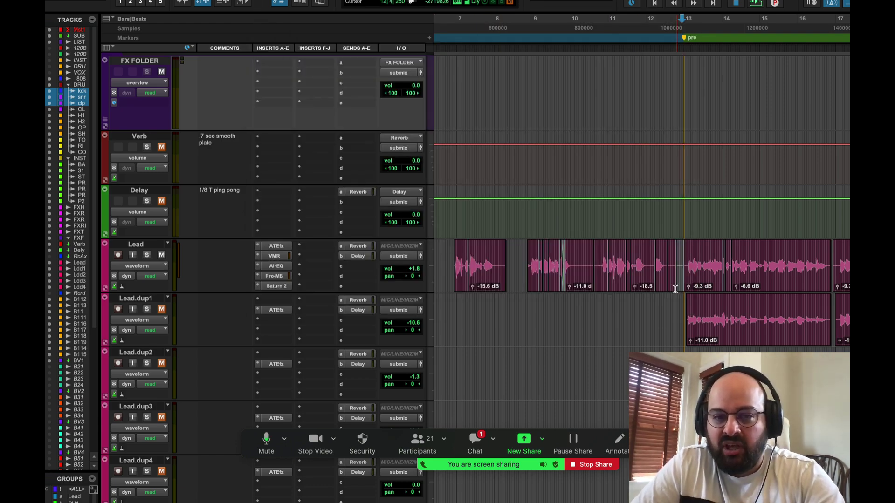
# - Bypass VSX on Master 1 and place the cursor just before the pre section on the 808 track
pyautogui.scroll(20, 681, 328)
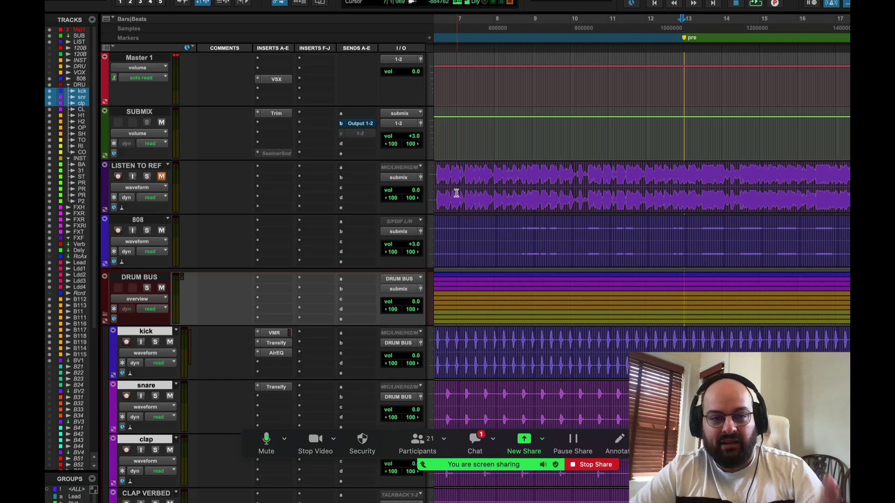
pyautogui.moveTo(473, 235); pyautogui.dragTo(513, 232)
pyautogui.click(668, 240)
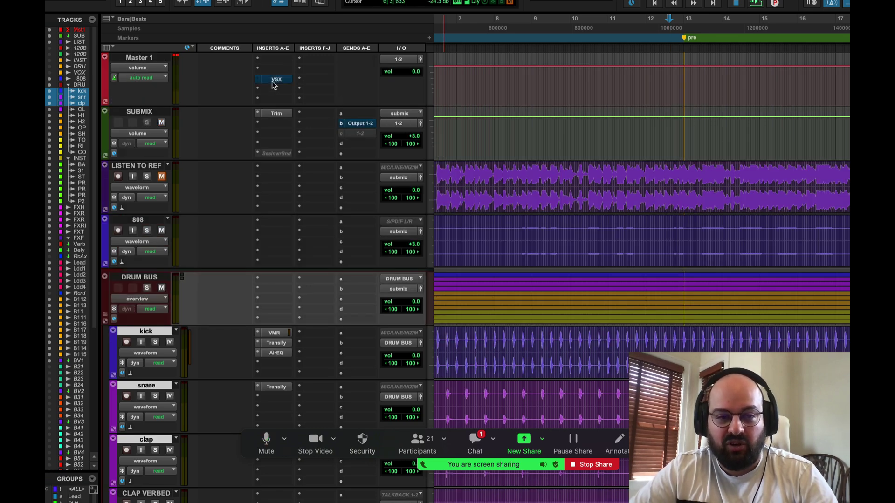
# - Look down through the instrument and FX tracks, read the new messages in the meeting chat, and close the chat
pyautogui.scroll(-10, 464, 191)
pyautogui.hscroll(-3, 463, 191)
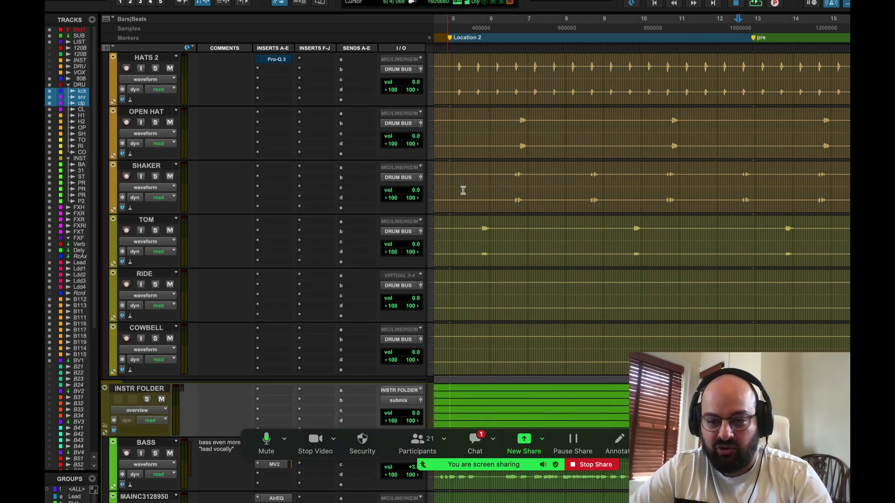
pyautogui.scroll(-10, 472, 152)
pyautogui.hscroll(3, 472, 151)
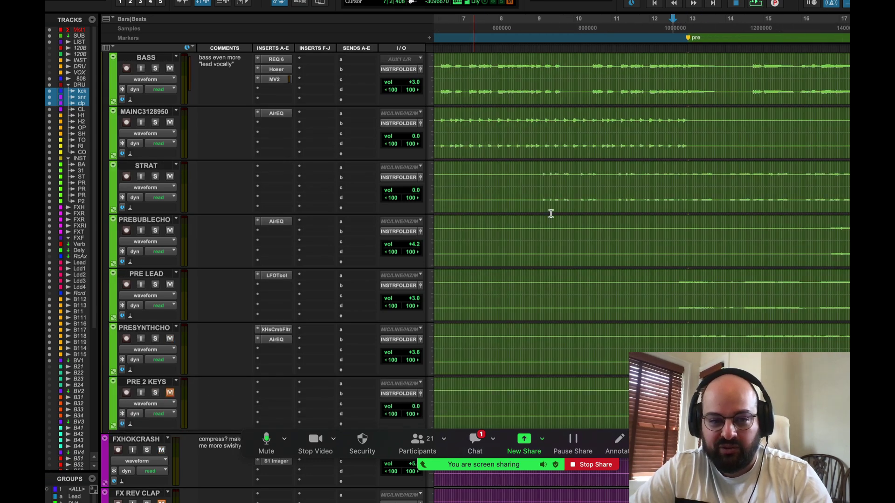
pyautogui.scroll(-2, 638, 284)
pyautogui.scroll(-3, 638, 284)
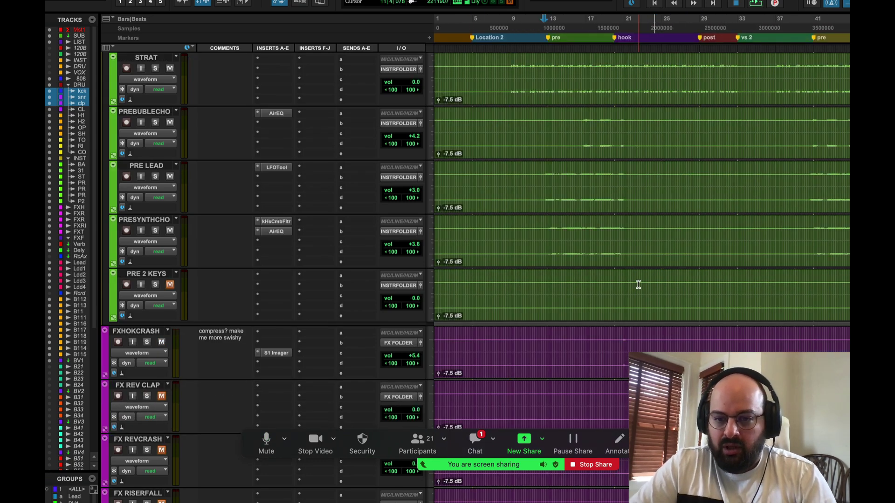
pyautogui.scroll(-3, 636, 280)
pyautogui.scroll(-2, 636, 278)
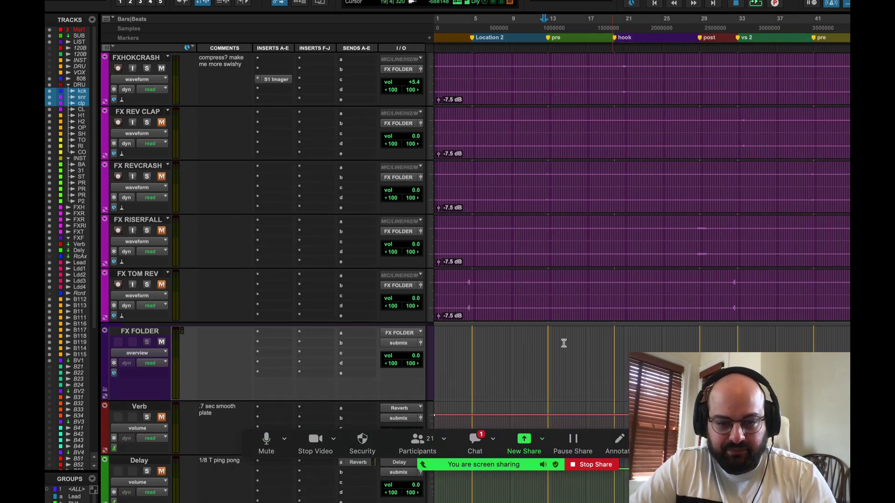
pyautogui.click(475, 439)
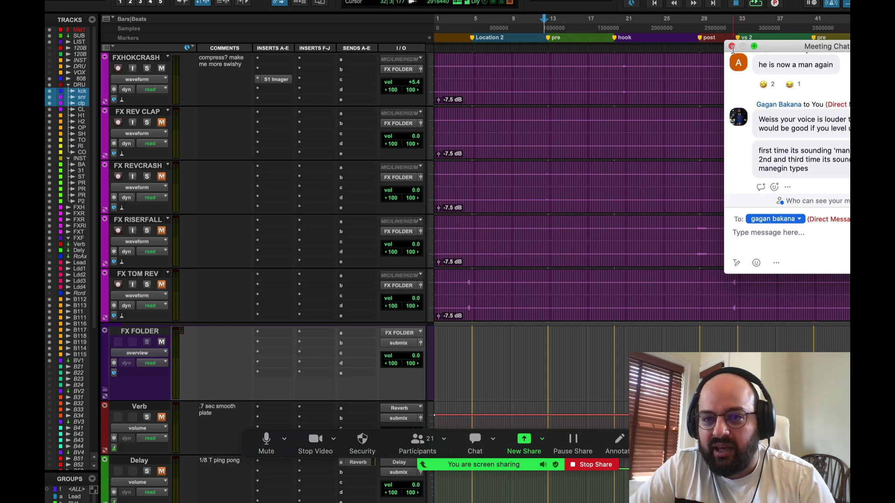
pyautogui.click(731, 46)
# - Move ATEfx to the first insert slot on Lead.dup2 and play the mix from the start of the hook
pyautogui.scroll(-10, 614, 268)
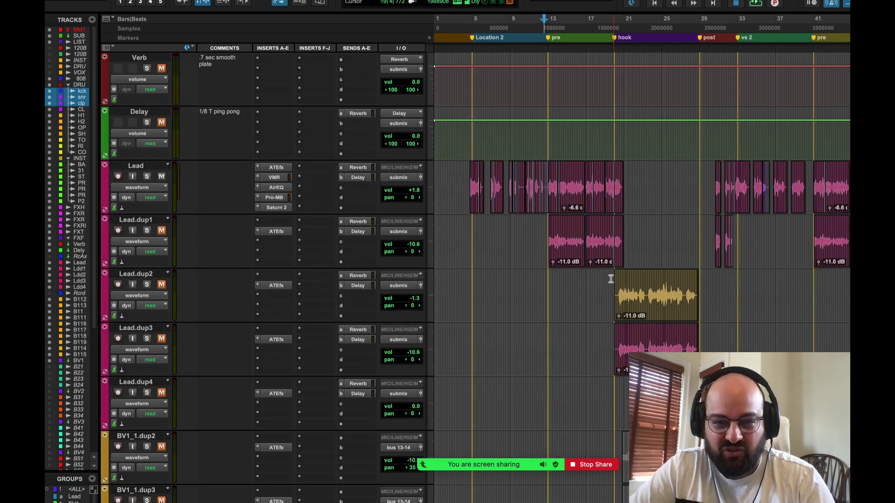
pyautogui.click(570, 242)
pyautogui.click(543, 242)
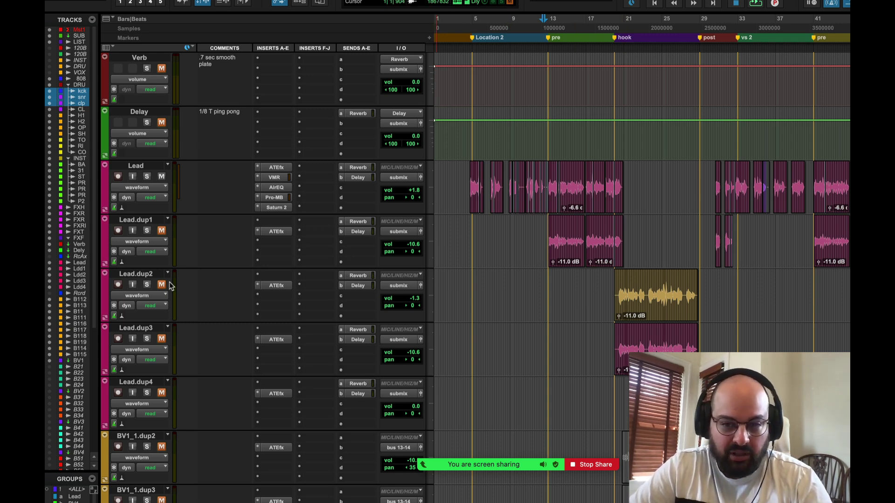
pyautogui.moveTo(278, 285); pyautogui.dragTo(280, 278)
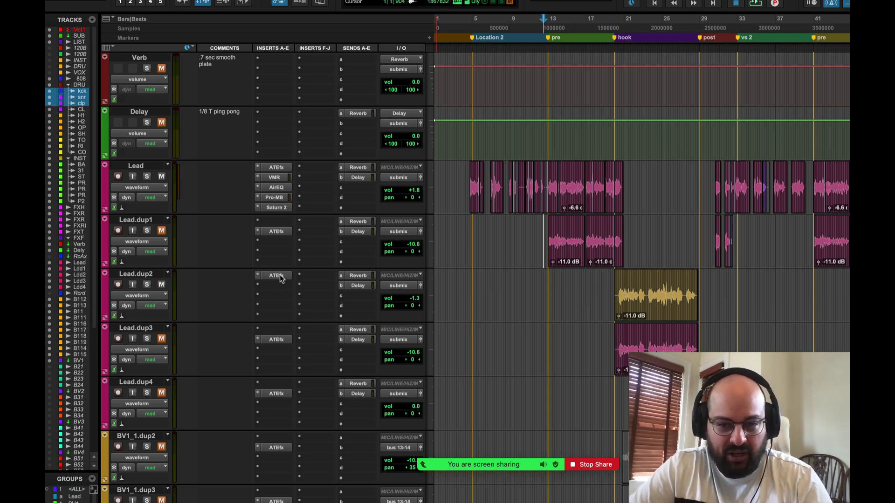
pyautogui.click(624, 298)
pyautogui.press('space')
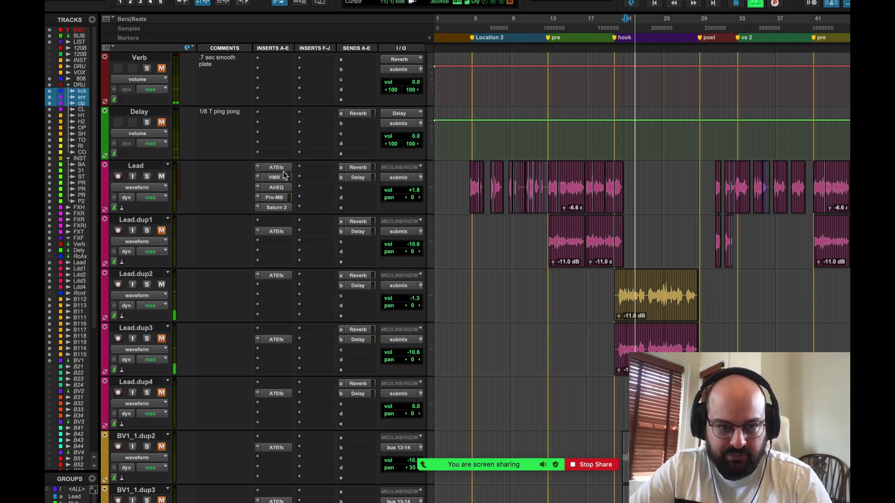
# - Copy VMR, AirEQ, Pro-MB and Saturn 2 from the Lead to the insert slots below ATEfx on Lead.dup2
pyautogui.moveTo(282, 180); pyautogui.dragTo(275, 285)
pyautogui.moveTo(286, 190); pyautogui.dragTo(275, 296)
pyautogui.moveTo(283, 197); pyautogui.dragTo(275, 305)
pyautogui.moveTo(278, 212); pyautogui.dragTo(275, 315)
# - Reset Lead.dup2's volume to 0.0, lower it to -0.7 while the hook plays, and stop playback within the hook
pyautogui.press('space')
pyautogui.keyDown('alt'); pyautogui.click(413, 299); pyautogui.keyUp('alt')
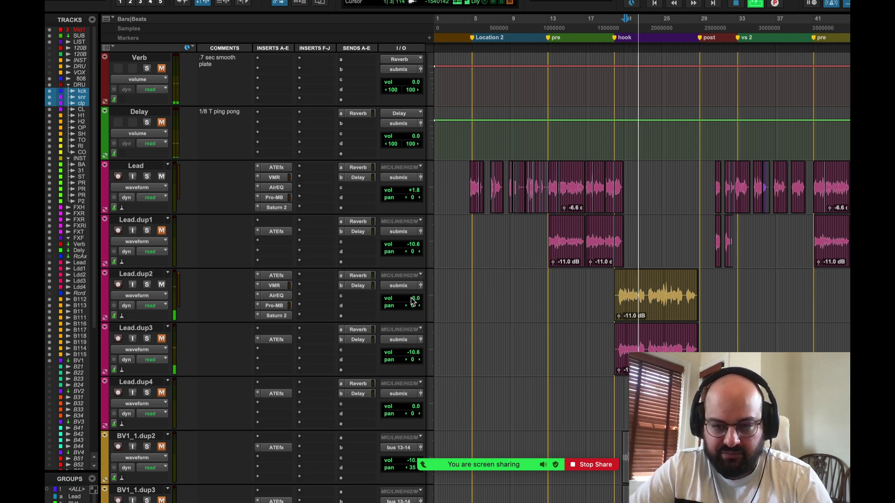
pyautogui.click(412, 301)
pyautogui.moveTo(411, 300); pyautogui.dragTo(412, 302)
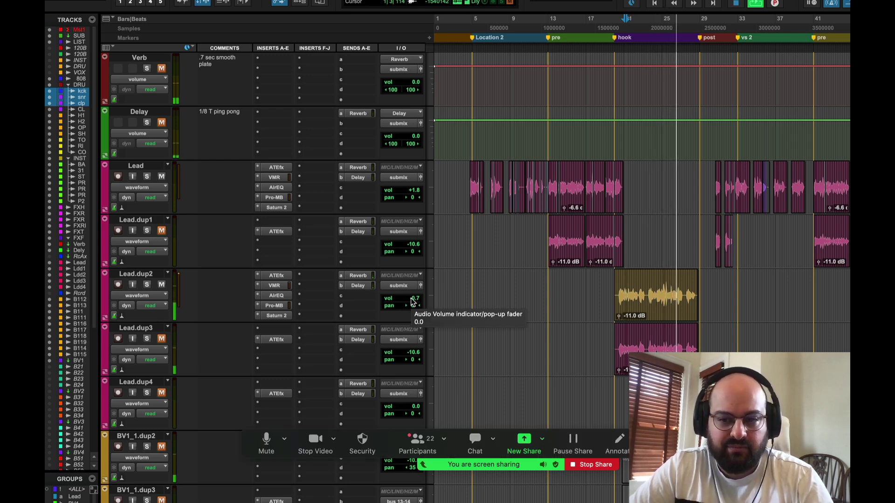
pyautogui.click(665, 295)
pyautogui.press('space')
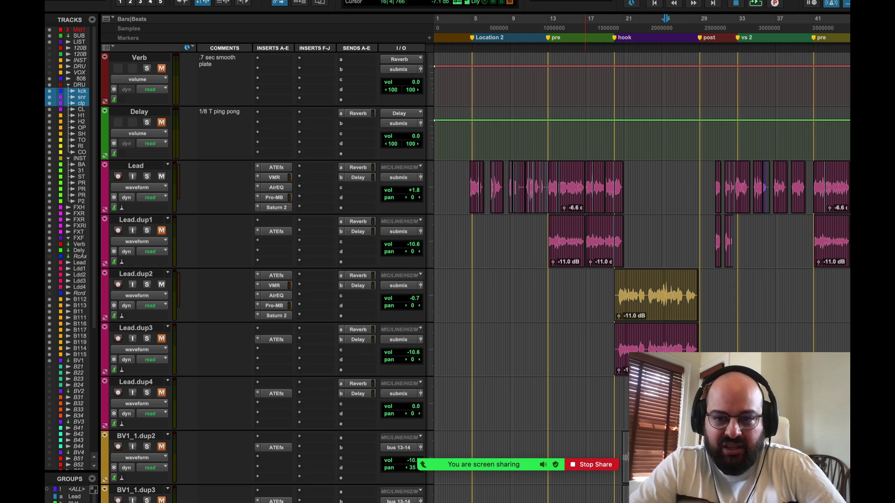
# - Play from the pre section into the hook, set Lead.dup2's volume to +0.6, and stop playback
pyautogui.scroll(3, 569, 212)
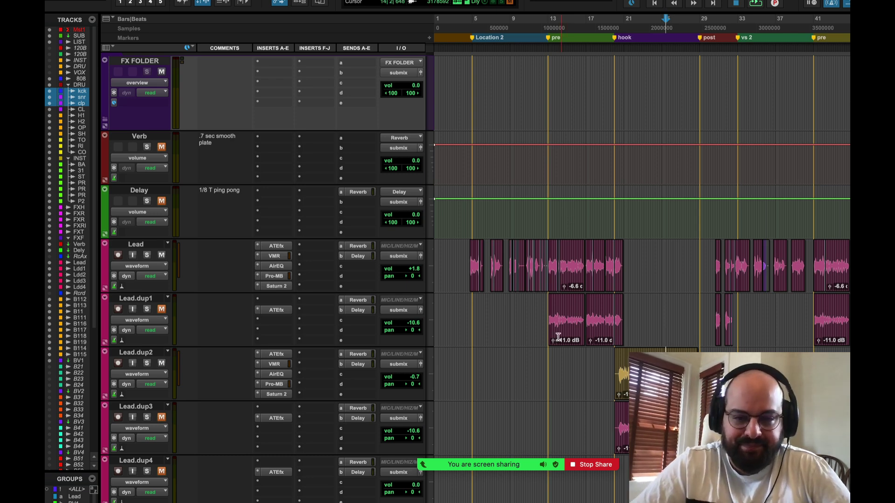
pyautogui.click(558, 273)
pyautogui.press('space')
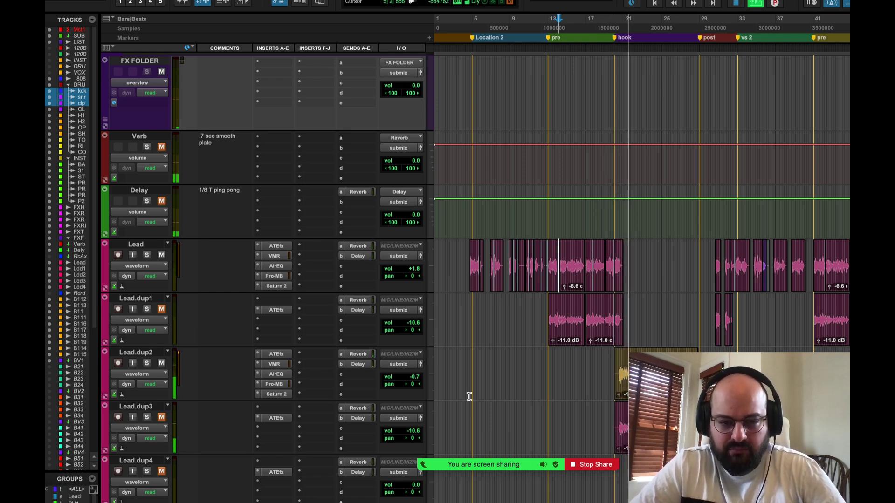
pyautogui.moveTo(418, 379); pyautogui.dragTo(421, 379)
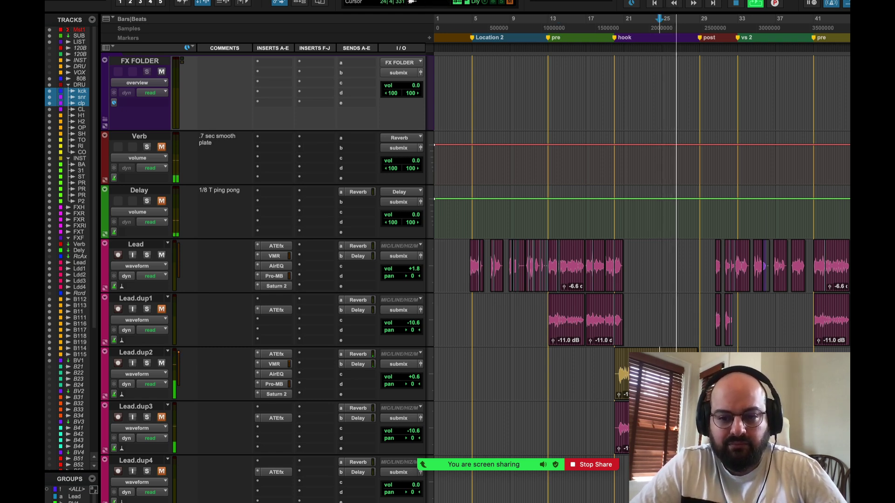
pyautogui.press('space')
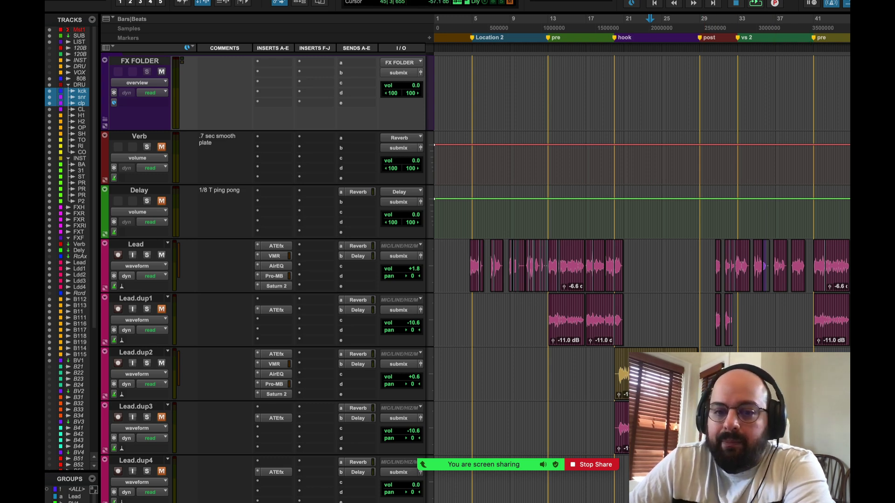
# - Place the cursor at the start of the hook on Lead.dup2 and listen to the hook vocals in the mix
pyautogui.click(560, 327)
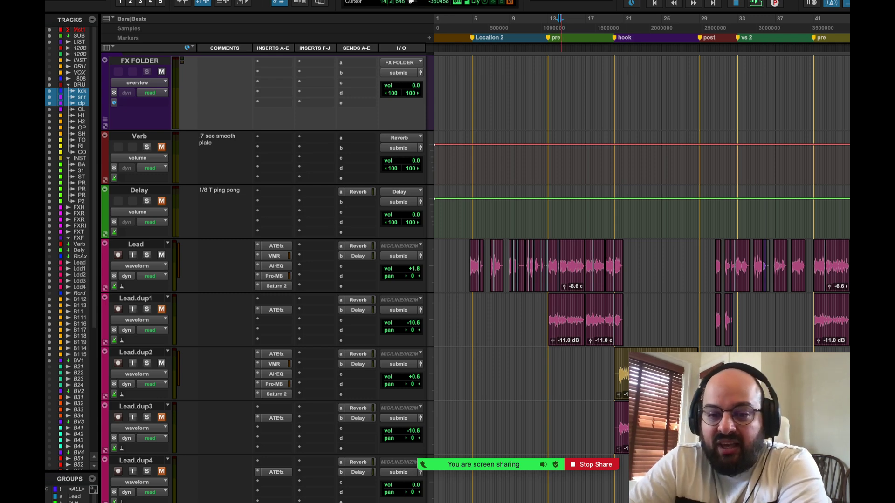
pyautogui.click(619, 373)
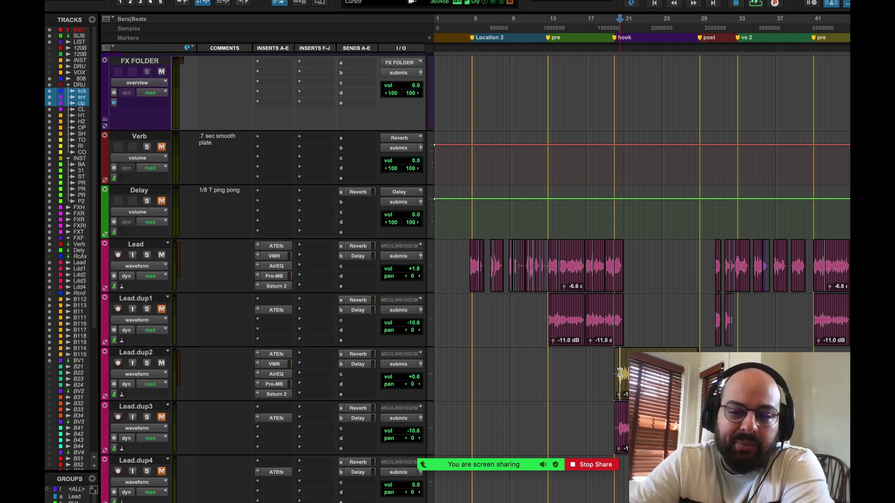
pyautogui.click(618, 373)
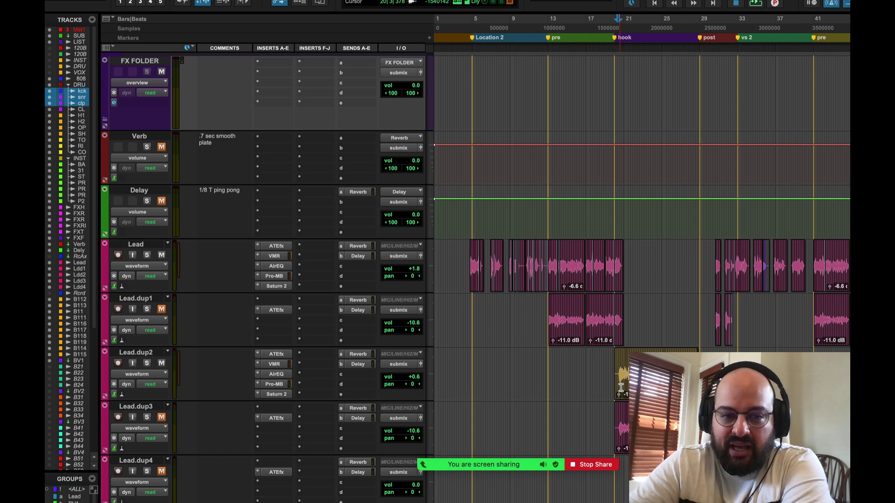
pyautogui.press('space')
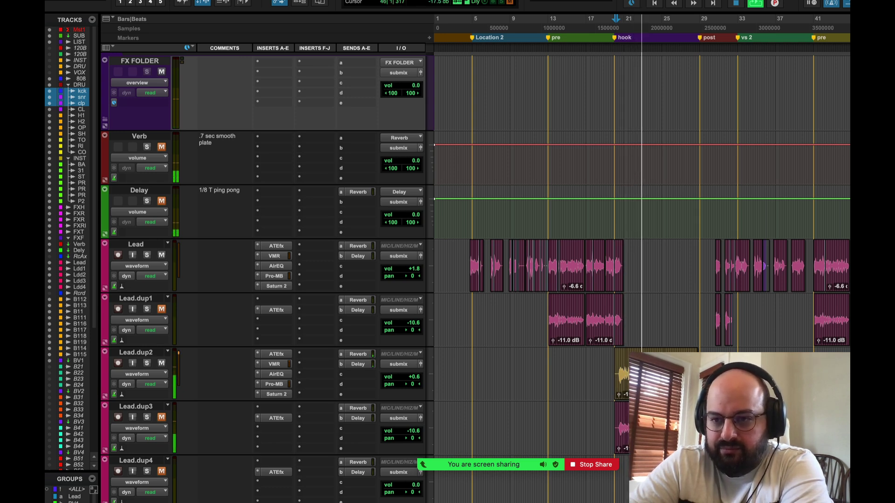
pyautogui.press('space')
pyautogui.click(624, 376)
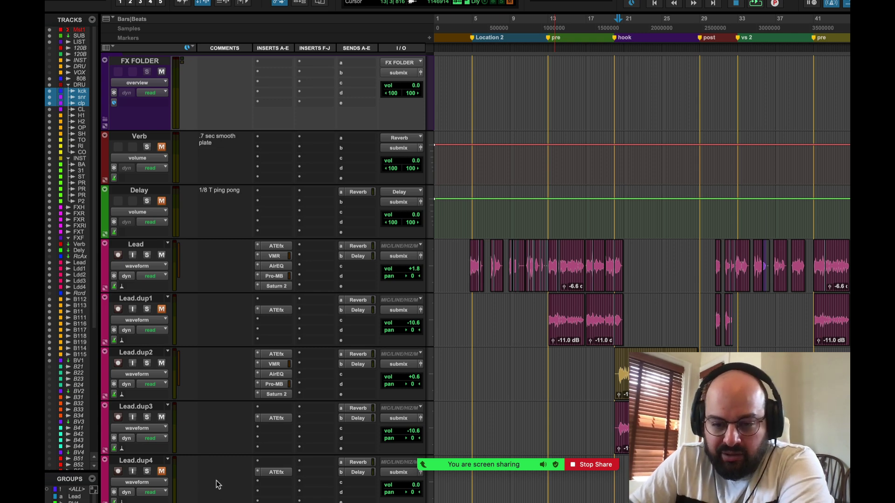
pyautogui.press('space')
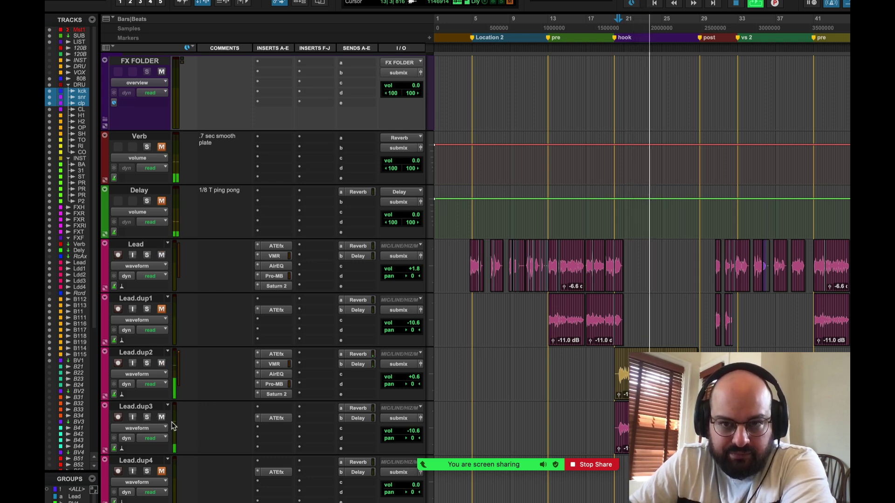
pyautogui.press('space')
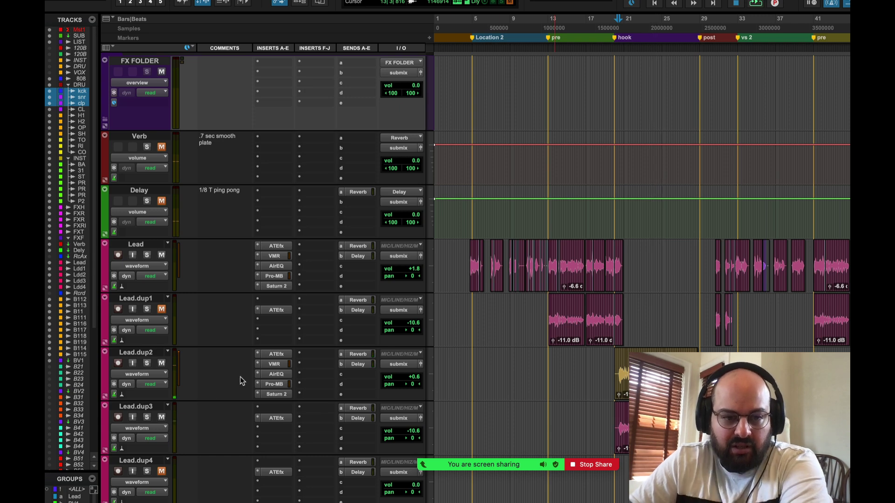
# - Move ATEfx to Lead.dup3's first insert slot, copy VMR, AirEQ, Pro-MB and Saturn 2 from Lead.dup2 below it, and play the hook
pyautogui.moveTo(275, 418); pyautogui.dragTo(275, 408)
pyautogui.moveTo(275, 364); pyautogui.dragTo(282, 416)
pyautogui.moveTo(281, 380); pyautogui.dragTo(282, 427)
pyautogui.moveTo(283, 395); pyautogui.dragTo(282, 437)
pyautogui.moveTo(285, 400); pyautogui.dragTo(283, 448)
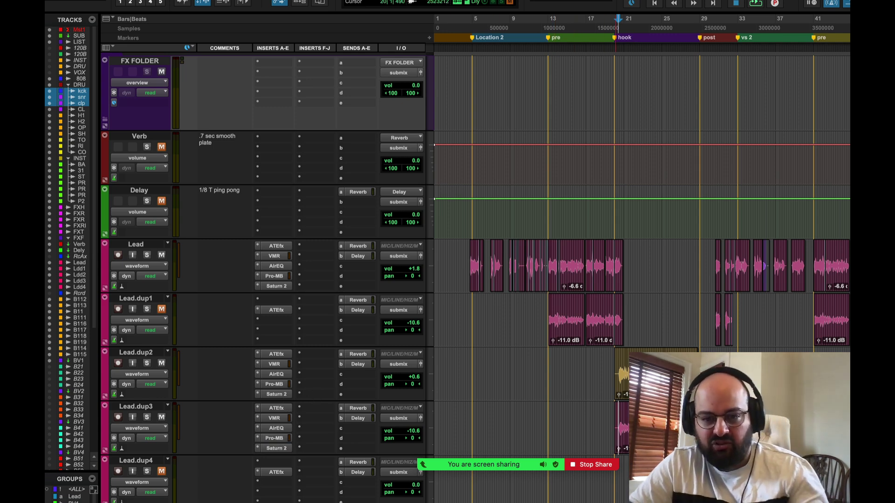
pyautogui.press('space')
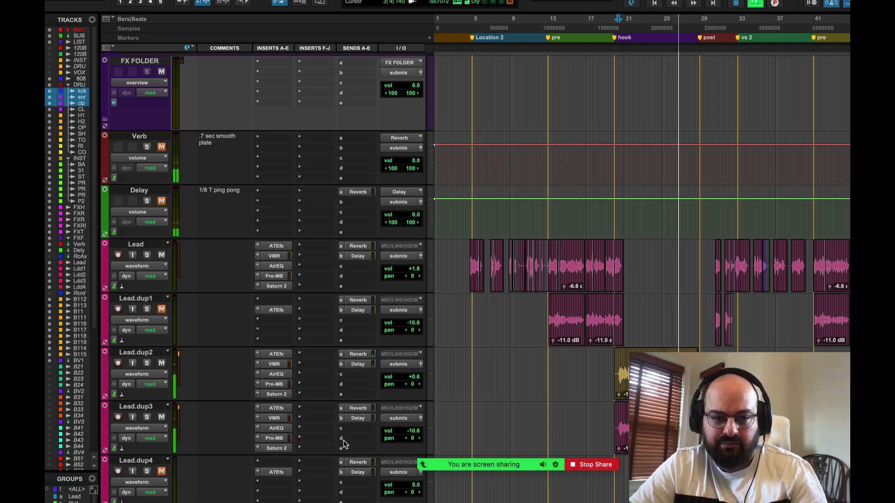
# - Solo Lead.dup3, open its Virtual Mix Rack, and listen to the hook vocal on its own
pyautogui.press('space')
pyautogui.click(274, 418)
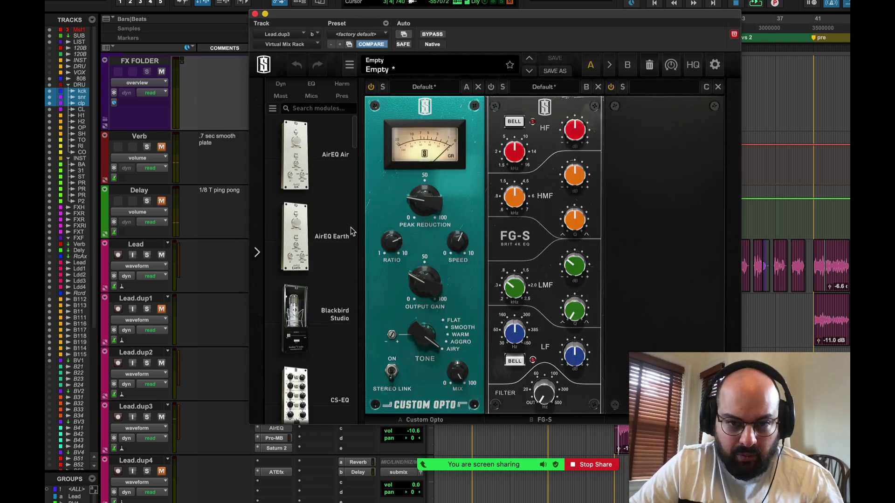
pyautogui.click(146, 417)
pyautogui.press('space')
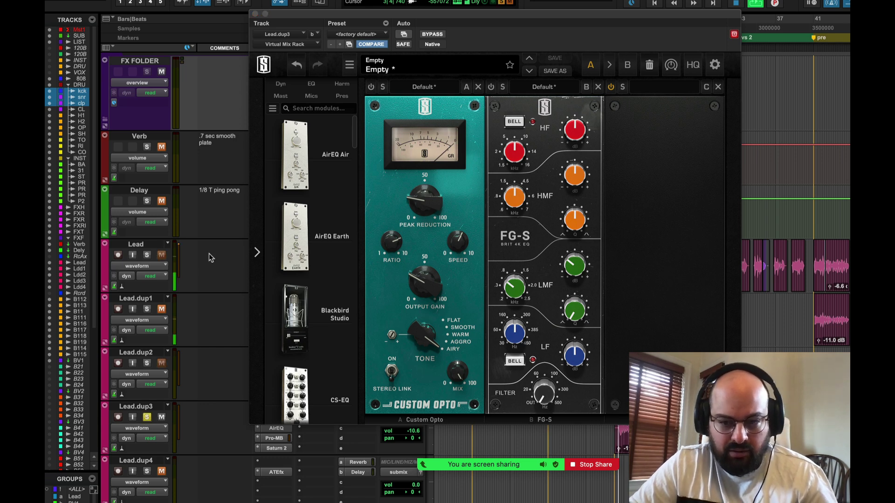
pyautogui.click(254, 14)
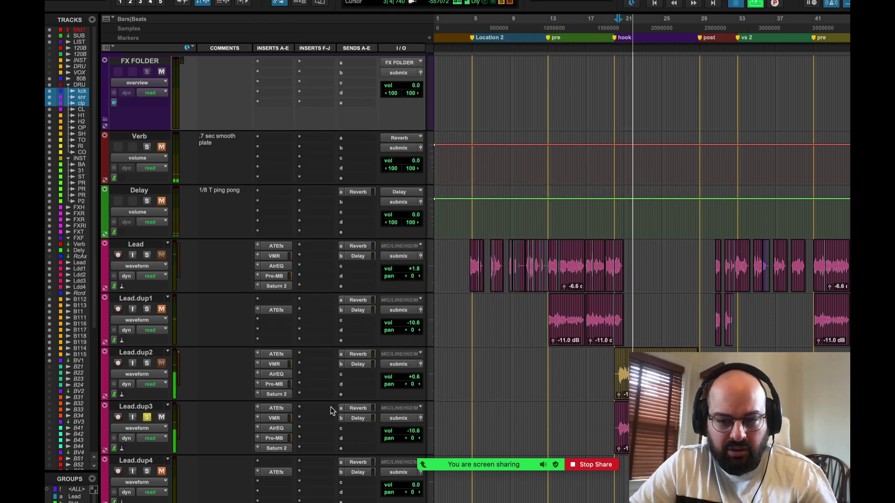
pyautogui.press('space')
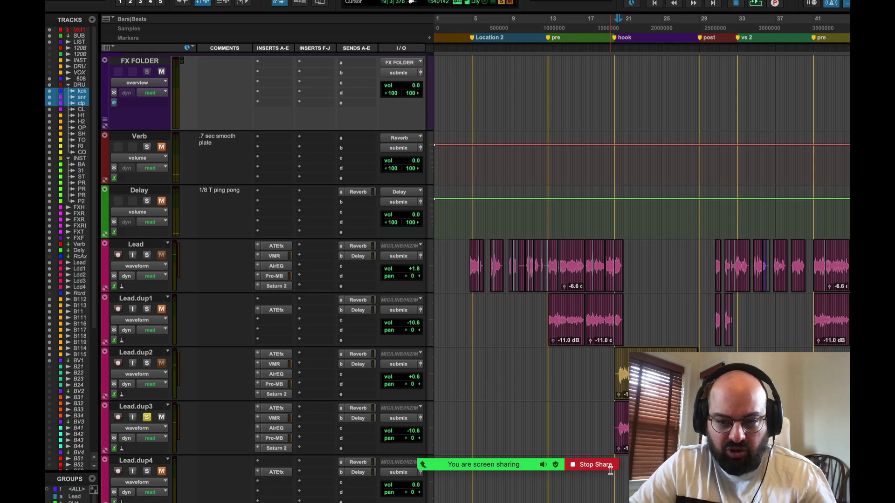
# - Add an L1 limiter to Lead.dup3's insert F, lower the linked threshold and ceiling to -22.3, and unsolo the track
pyautogui.click(312, 410)
pyautogui.click(328, 395)
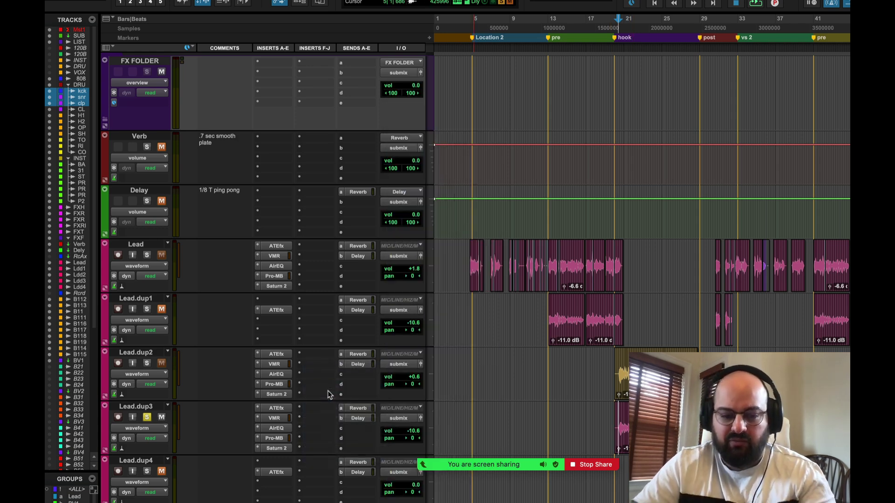
pyautogui.write('l1')
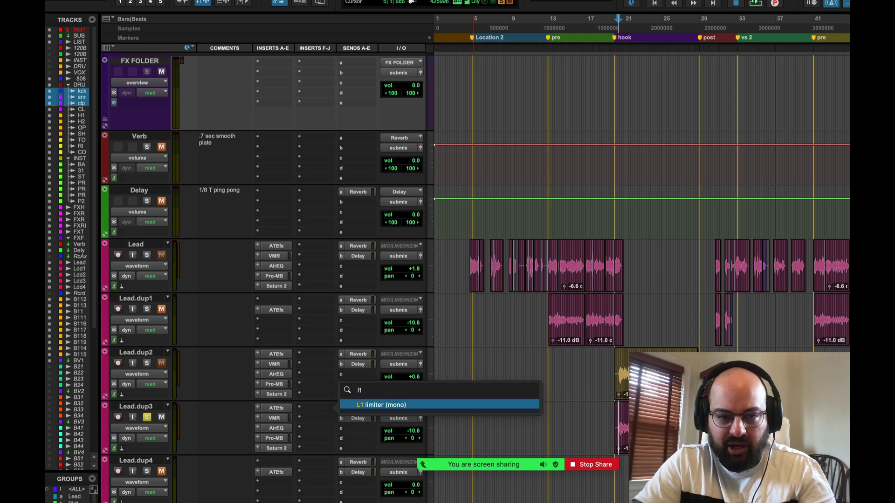
pyautogui.press('Return')
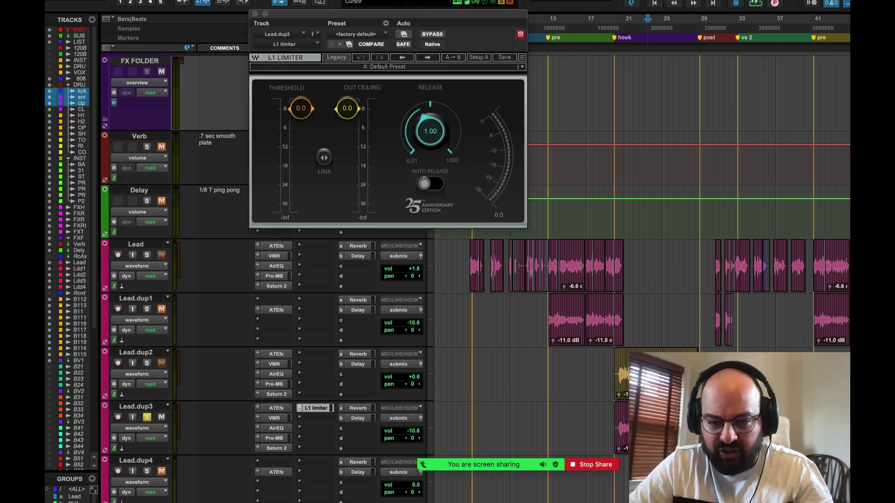
pyautogui.moveTo(324, 158); pyautogui.dragTo(323, 227)
pyautogui.press('space')
pyautogui.click(147, 417)
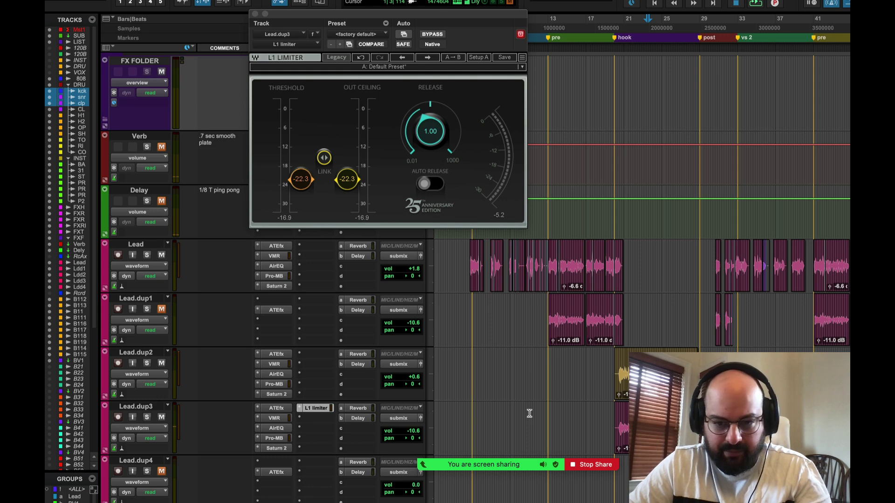
# - Play the hook from its start to hear the limited Lead.dup3 in the mix, and close the limiter window
pyautogui.click(618, 419)
pyautogui.press('space')
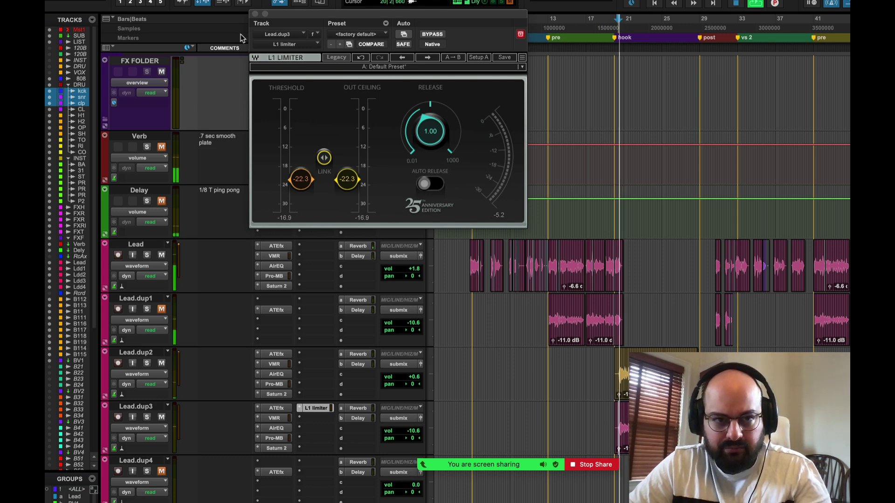
pyautogui.click(255, 14)
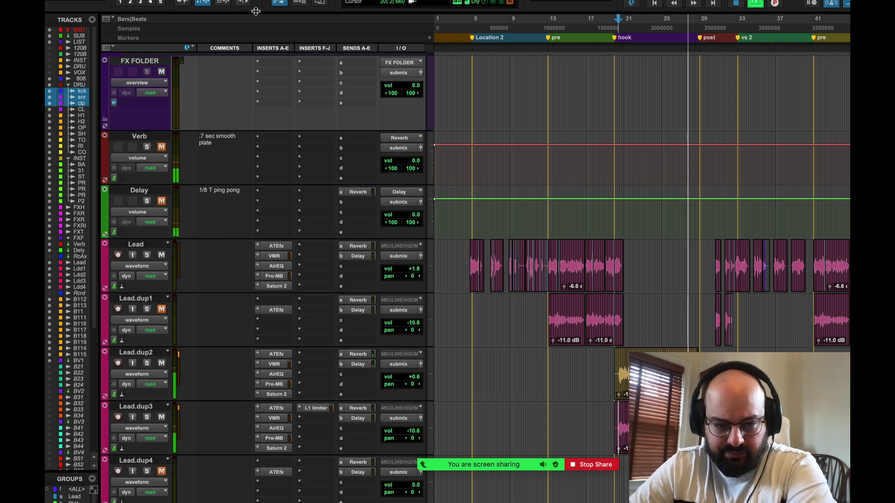
pyautogui.press('space')
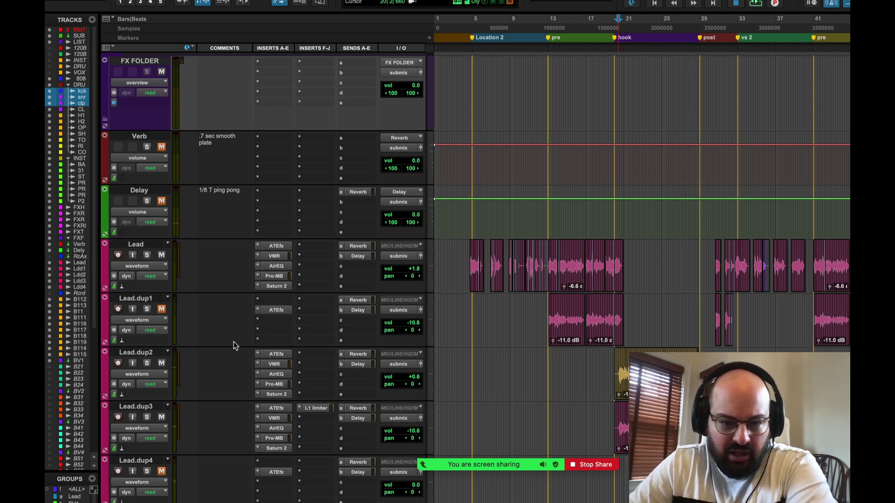
# - Set Lead.dup3's volume to -8.6 and play the hook with the new level
pyautogui.click(396, 433)
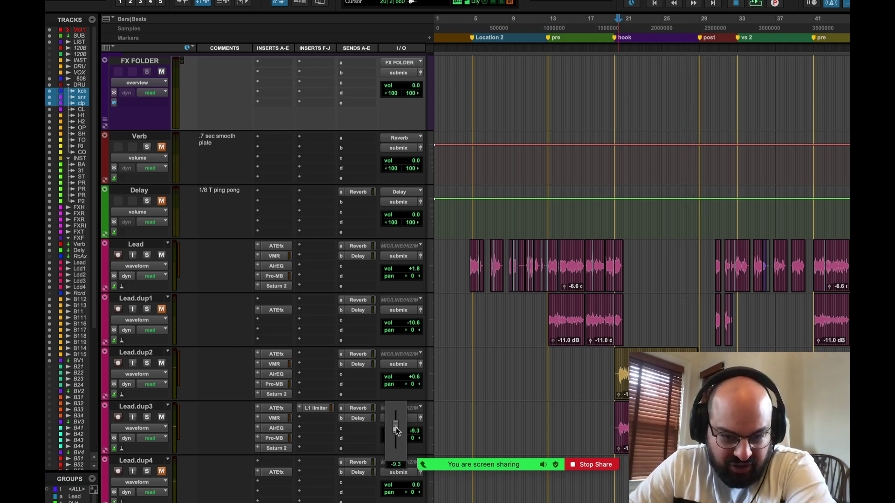
pyautogui.moveTo(396, 429); pyautogui.dragTo(396, 430)
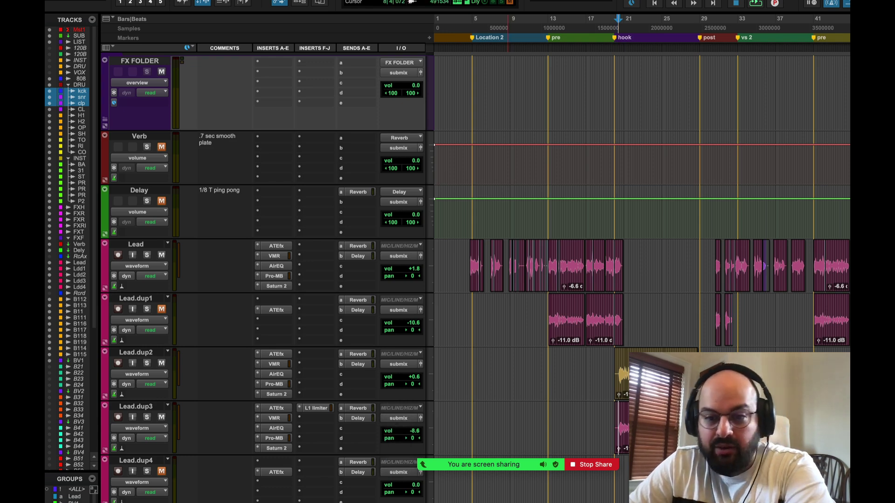
pyautogui.click(640, 21)
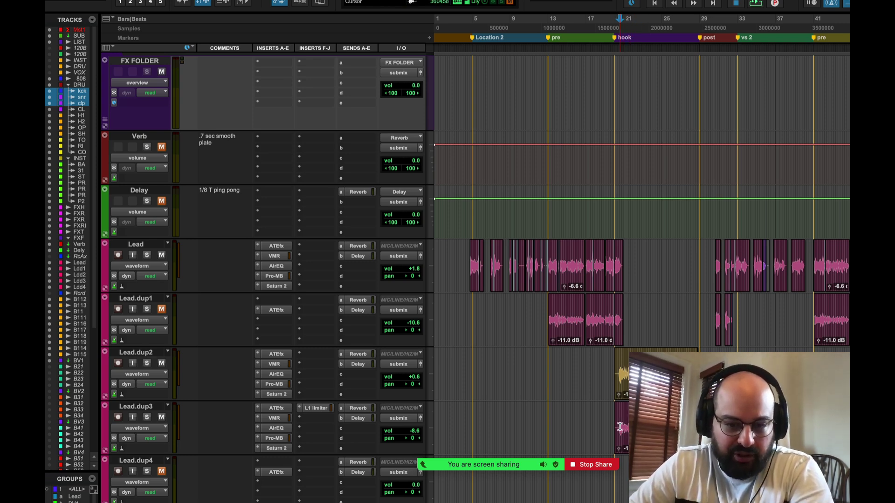
pyautogui.press('space')
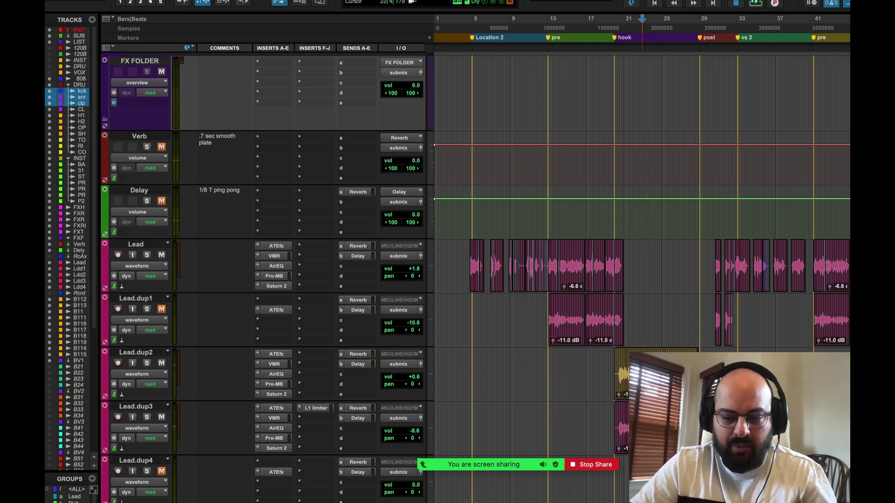
# - Move the Lead.dup3 phrase starting around bar 22 beat 3 slightly earlier so it lines up with Lead.dup2
pyautogui.press('t')
pyautogui.press('t')
pyautogui.press('space')
pyautogui.press('t')
pyautogui.press('t')
pyautogui.press('t')
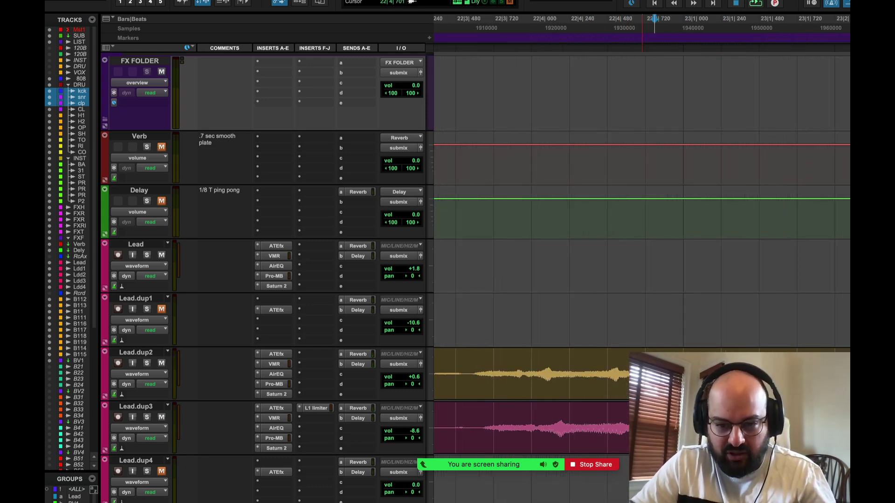
pyautogui.moveTo(476, 426)
pyautogui.mouseDown()
pyautogui.moveTo(787, 426)
pyautogui.moveTo(684, 426)
pyautogui.mouseUp()
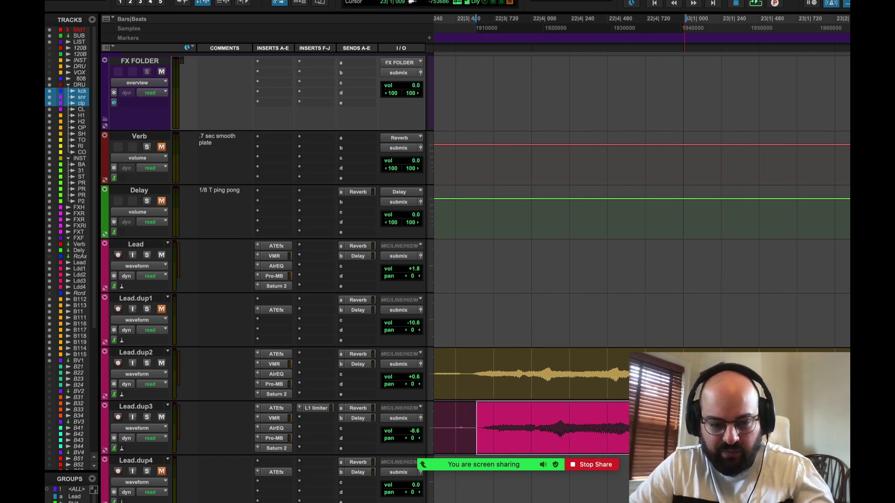
pyautogui.moveTo(549, 441); pyautogui.dragTo(535, 441)
pyautogui.click(466, 427)
# - Play the hook around the shifted Lead.dup3 phrase to check its timing against Lead.dup2, and stop playback
pyautogui.press('space')
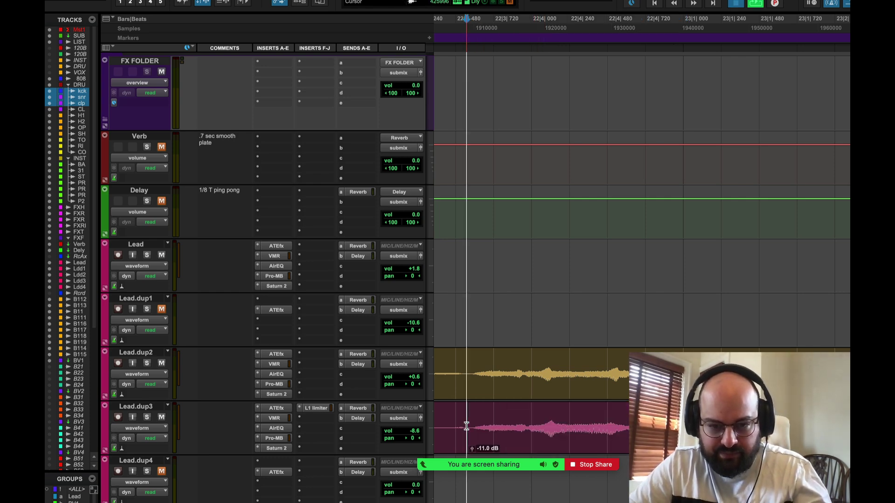
pyautogui.press('r')
pyautogui.press('r')
pyautogui.press('r')
pyautogui.press('r')
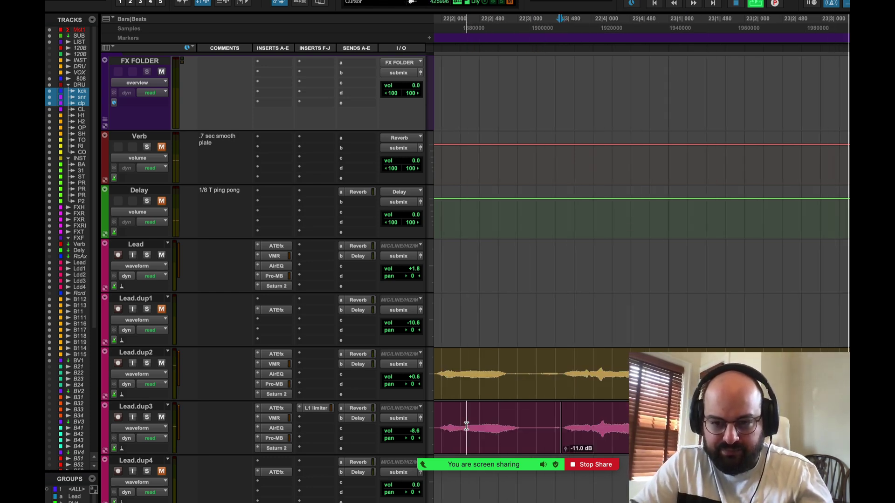
pyautogui.press('space')
pyautogui.click(559, 429)
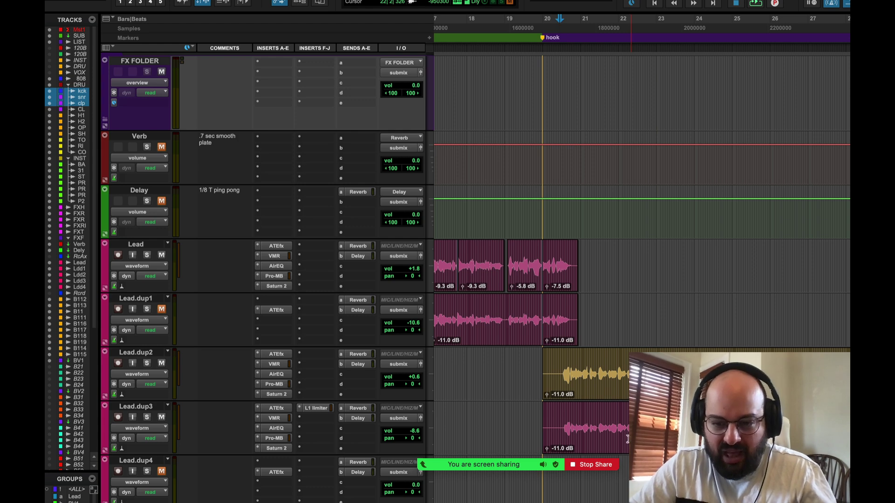
pyautogui.press('space')
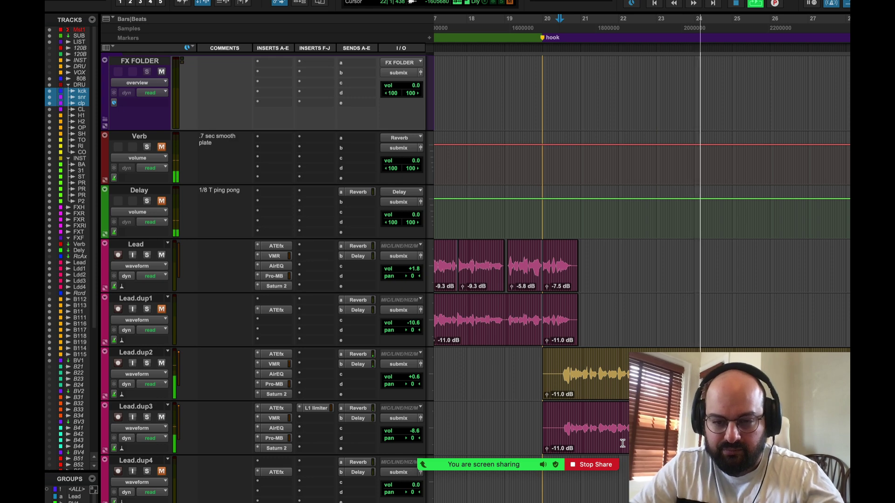
pyautogui.press('r')
pyautogui.press('r')
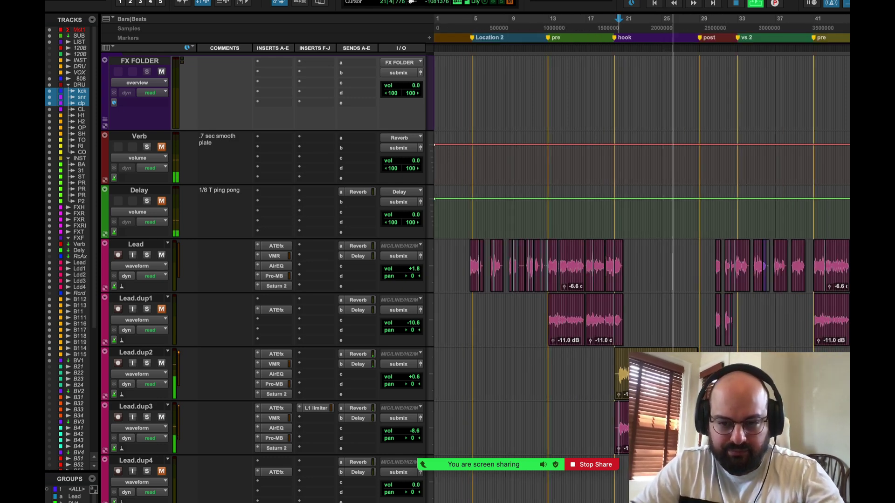
pyautogui.press('space')
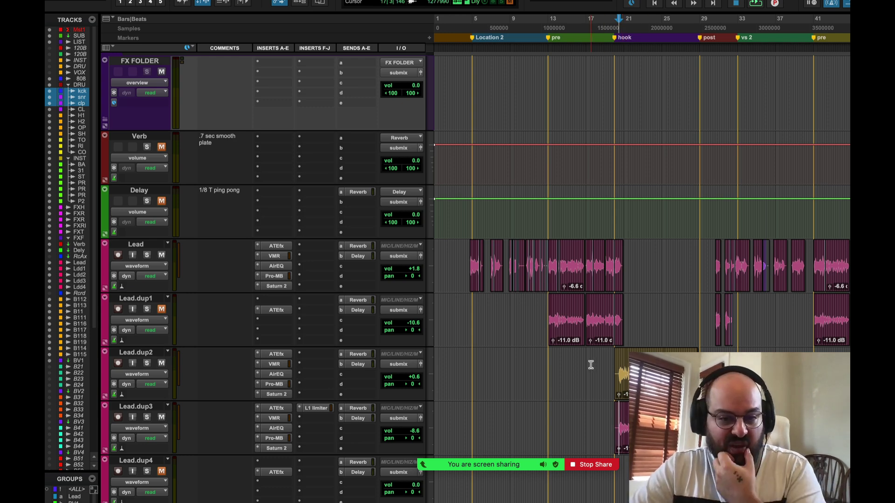
# - Insert VerbSuite Classics (stereo) in the Delay track's first insert slot and move its window clear of the track view
pyautogui.click(272, 194)
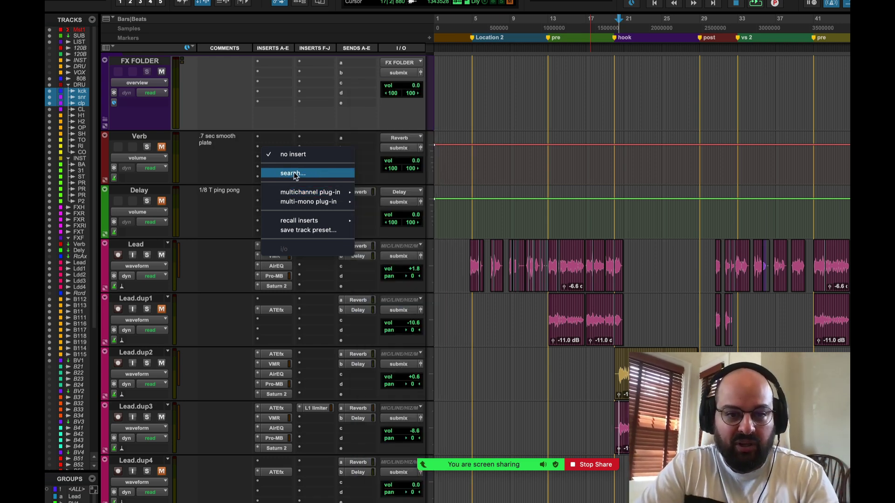
pyautogui.click(294, 173)
pyautogui.write('verb')
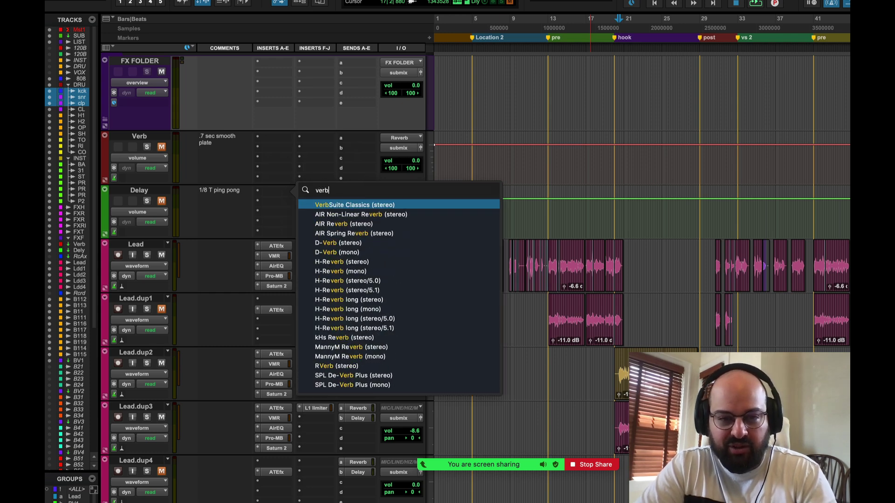
pyautogui.press('Escape')
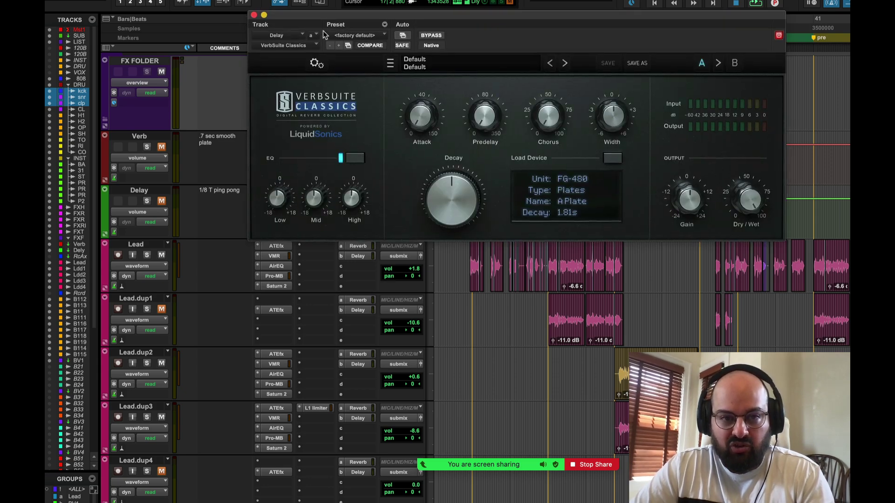
pyautogui.moveTo(334, 21); pyautogui.dragTo(140, 293)
pyautogui.moveTo(386, 285); pyautogui.dragTo(498, 69)
# - Load the FG-16X Ambience device Amb 0.4s in the Delay track's VerbSuite Classics and close the plug-in
pyautogui.click(533, 215)
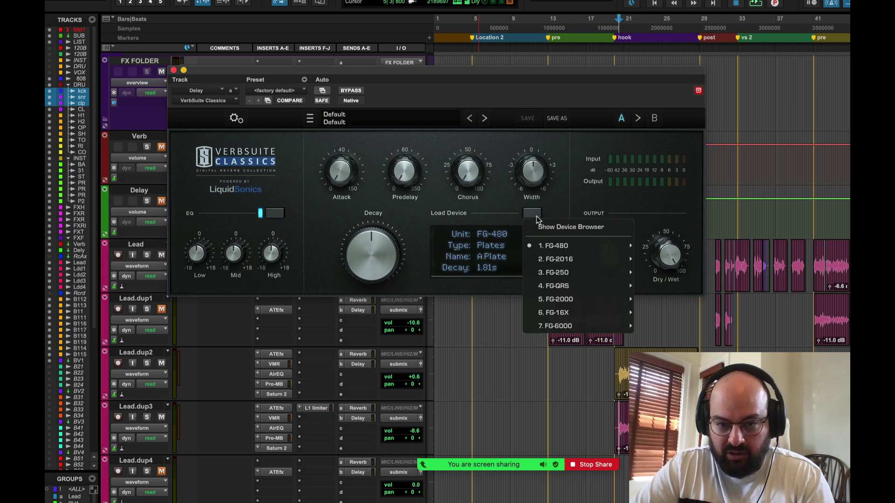
pyautogui.moveTo(556, 327)
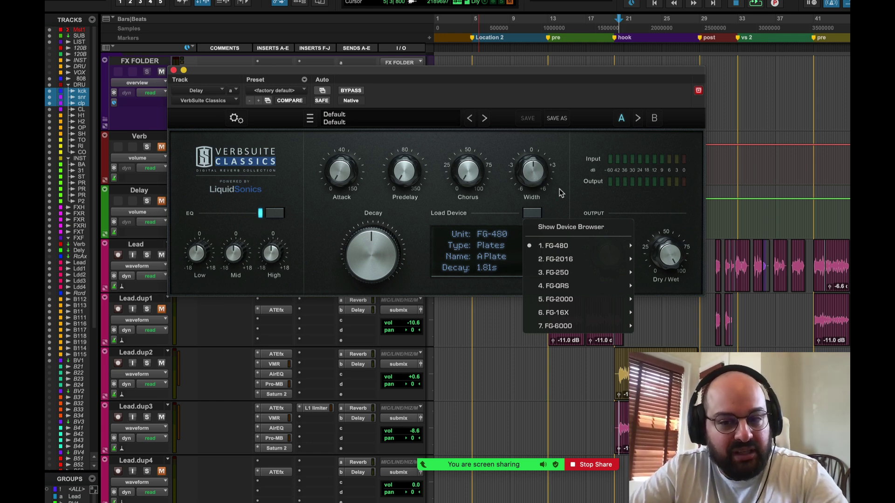
pyautogui.moveTo(573, 327)
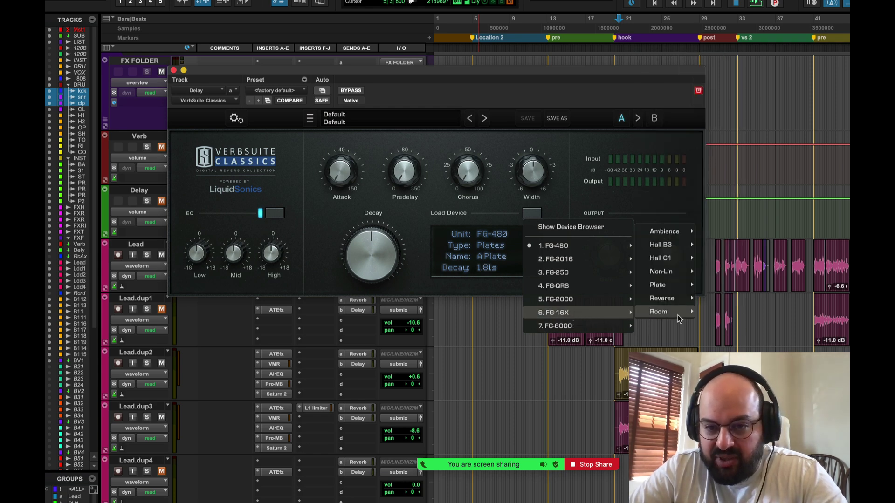
pyautogui.moveTo(678, 312)
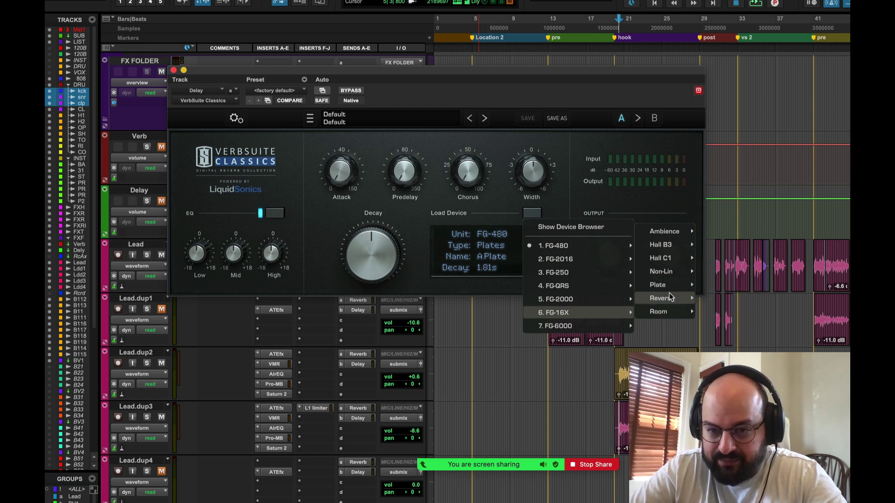
pyautogui.moveTo(665, 231)
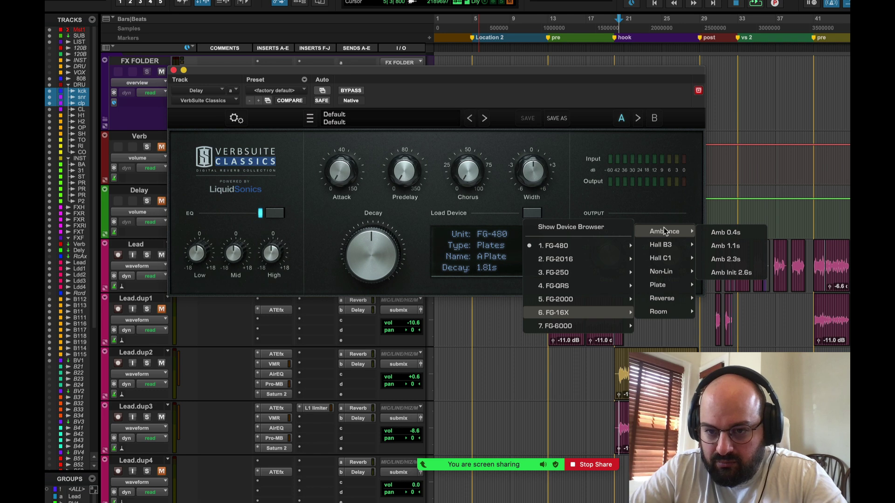
pyautogui.click(725, 232)
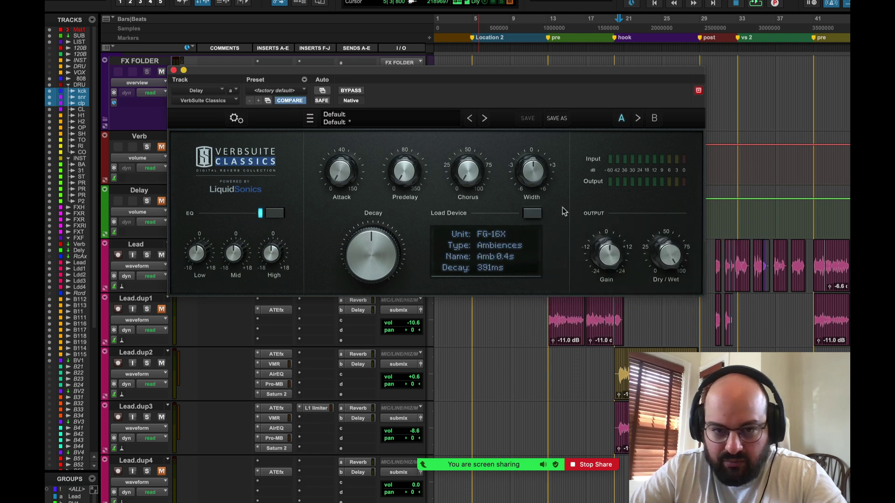
pyautogui.click(174, 70)
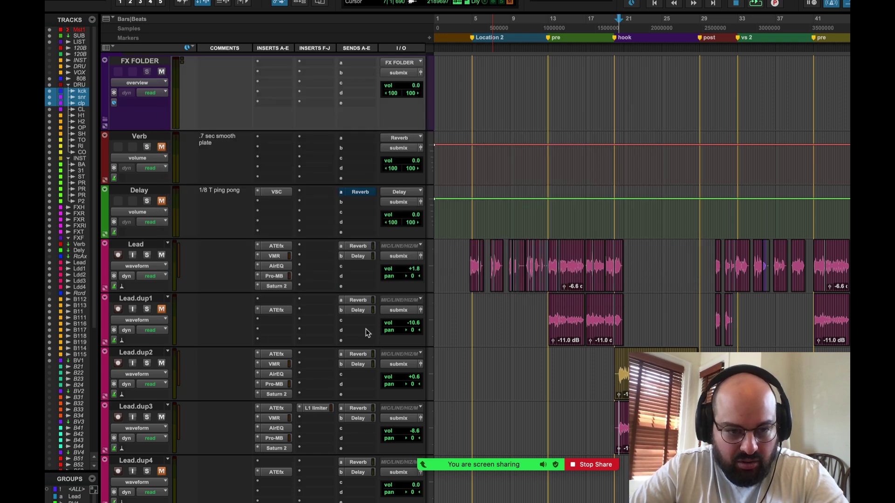
# - Raise Lead.dup2's Delay send level to -1.4
pyautogui.click(359, 365)
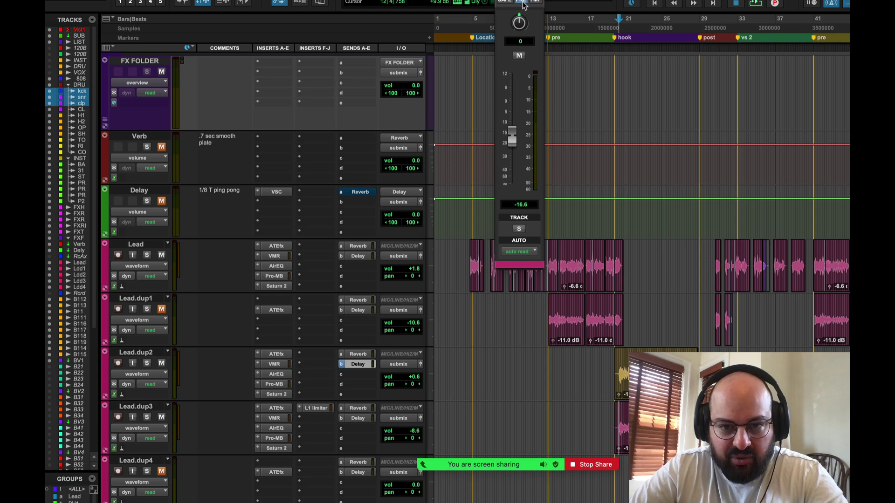
pyautogui.moveTo(512, 136); pyautogui.dragTo(512, 106)
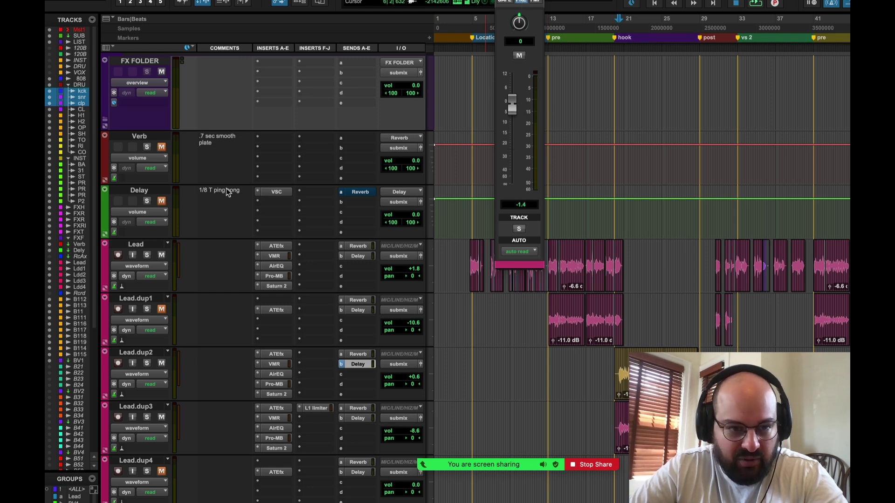
# - Unmute the Delay track, solo it together with Lead.dup2, and play the hook to audition the delay before stopping playback
pyautogui.click(161, 200)
pyautogui.click(147, 363)
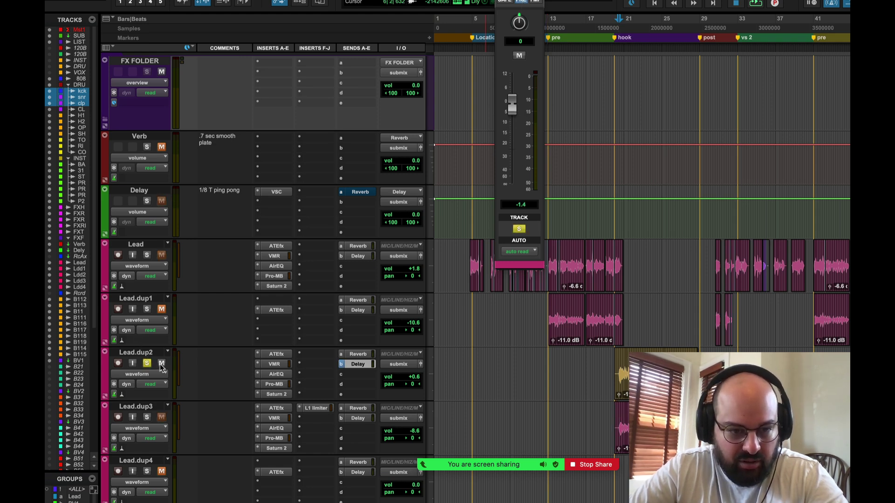
pyautogui.click(147, 201)
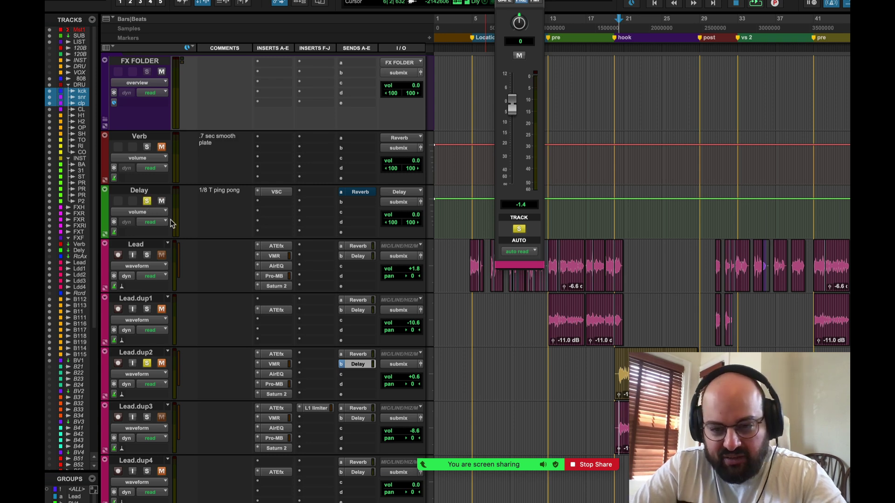
pyautogui.press('space')
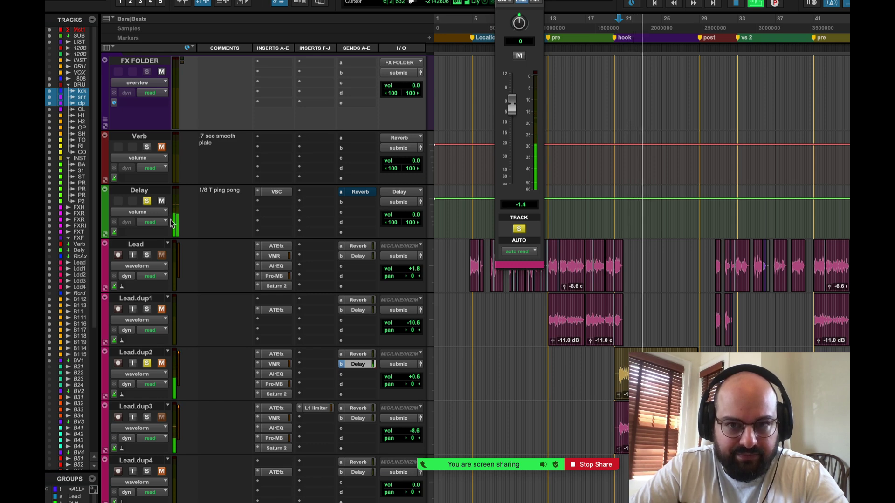
pyautogui.press('space')
# - Load the FG-2016 Stereo Room device Warm Room in the Delay track's VerbSuite Classics, audition it on the hook, and close the plug-in
pyautogui.click(272, 193)
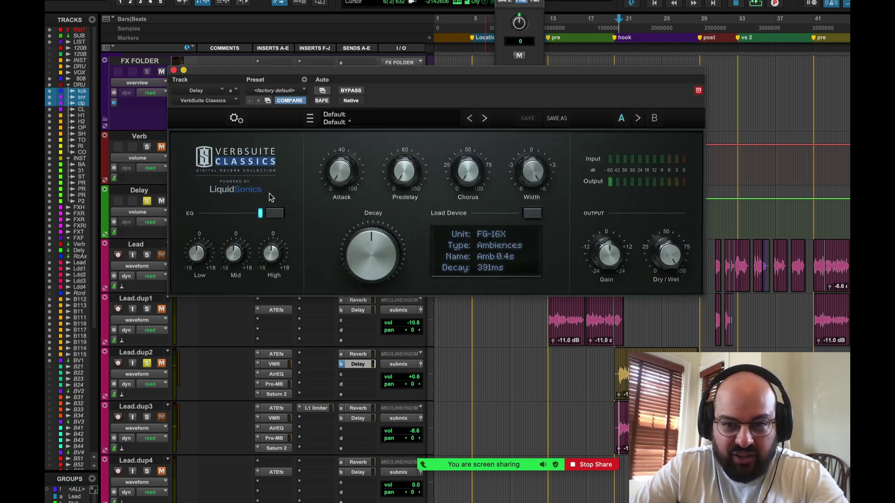
pyautogui.click(531, 213)
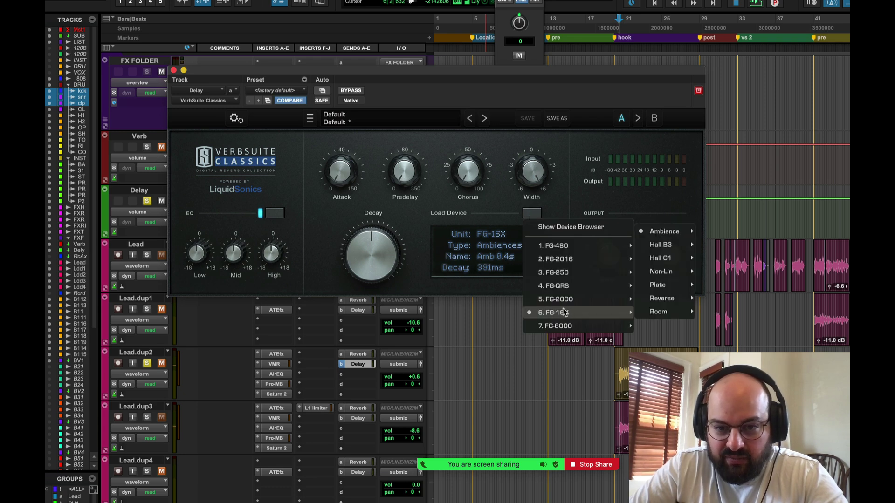
pyautogui.moveTo(592, 259)
pyautogui.moveTo(666, 257)
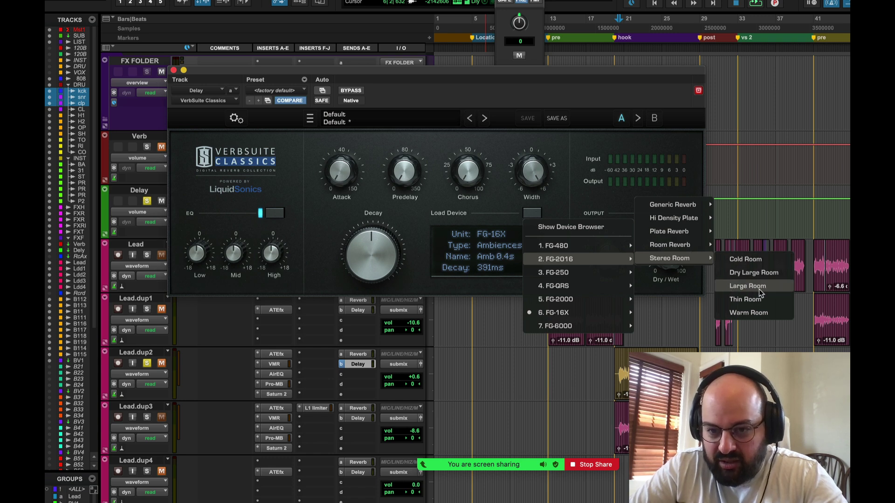
pyautogui.click(753, 312)
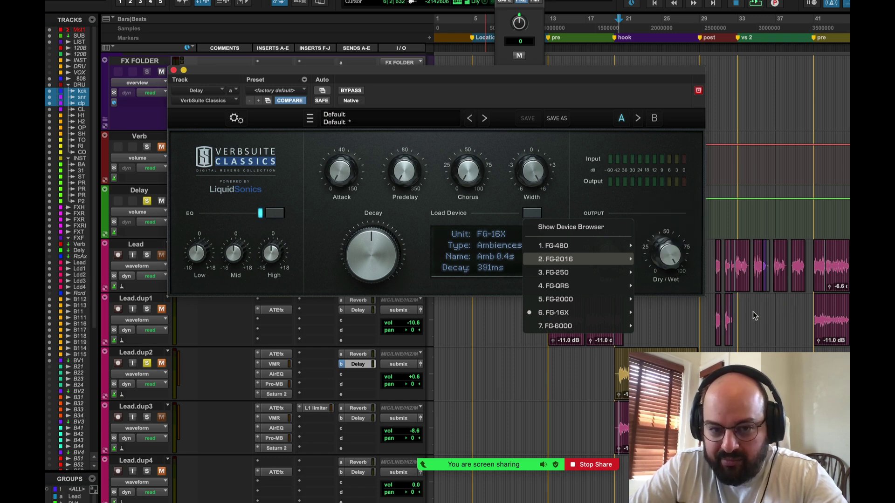
pyautogui.press('space')
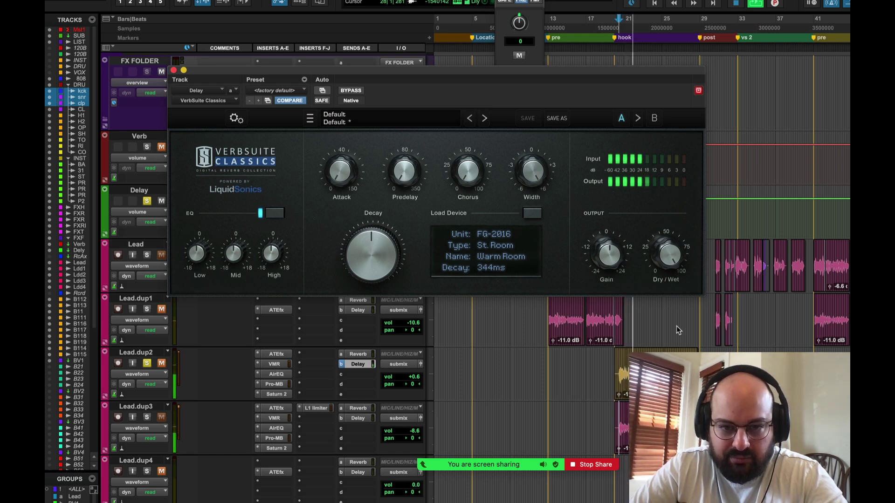
pyautogui.press('space')
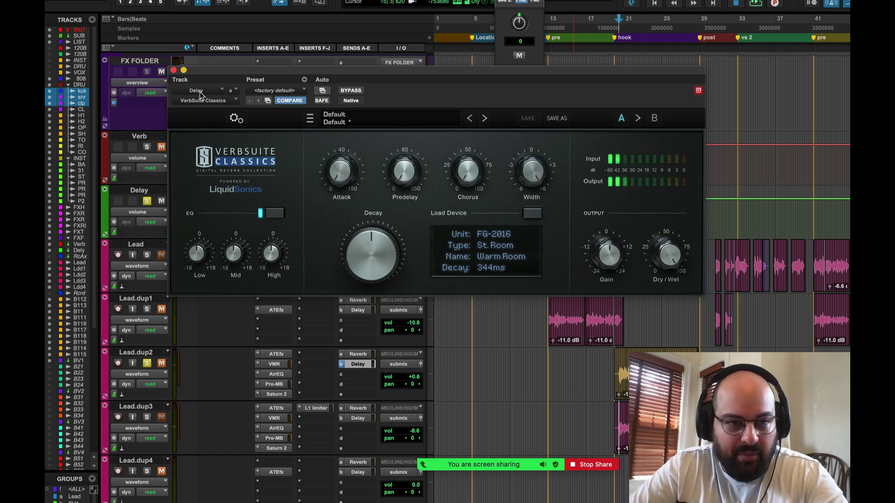
pyautogui.click(174, 70)
# - Lower Lead.dup2's Delay send level to -12.6 and play the hook, comparing it with the Delay track muted and unmuted
pyautogui.moveTo(513, 103); pyautogui.dragTo(512, 129)
pyautogui.press('space')
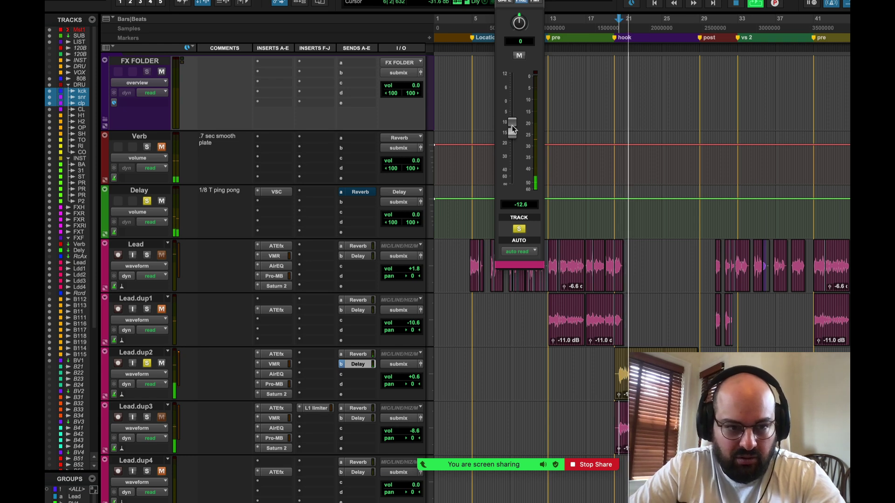
pyautogui.click(162, 202)
pyautogui.click(161, 202)
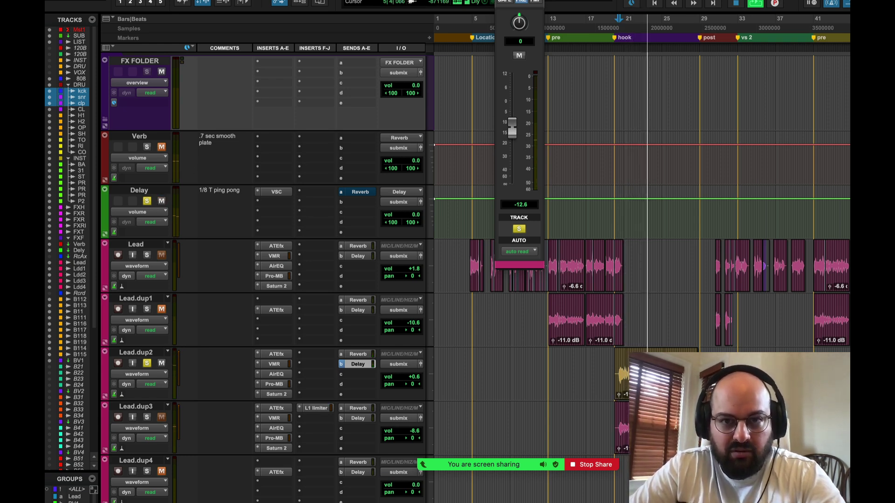
pyautogui.click(361, 191)
pyautogui.press('space')
# - Clear all track solos and play the hook twice to judge the delay in the full mix
pyautogui.keyDown('alt'); pyautogui.click(147, 363); pyautogui.keyUp('alt')
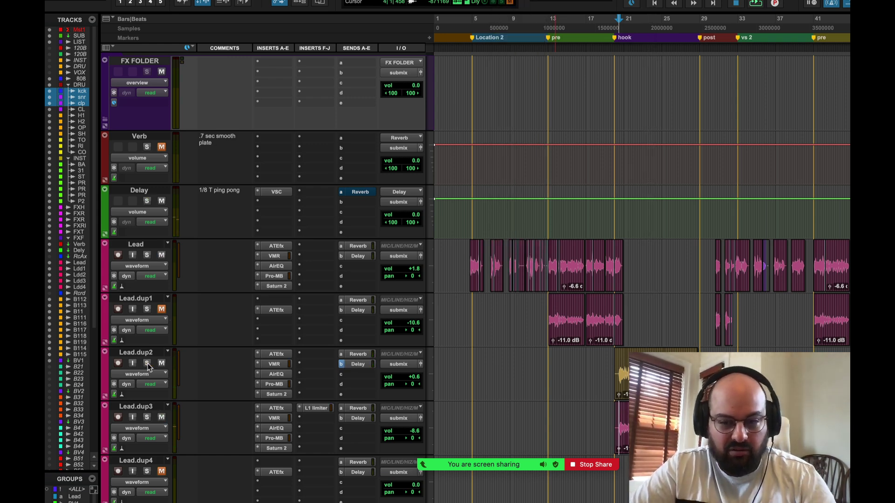
pyautogui.press('space')
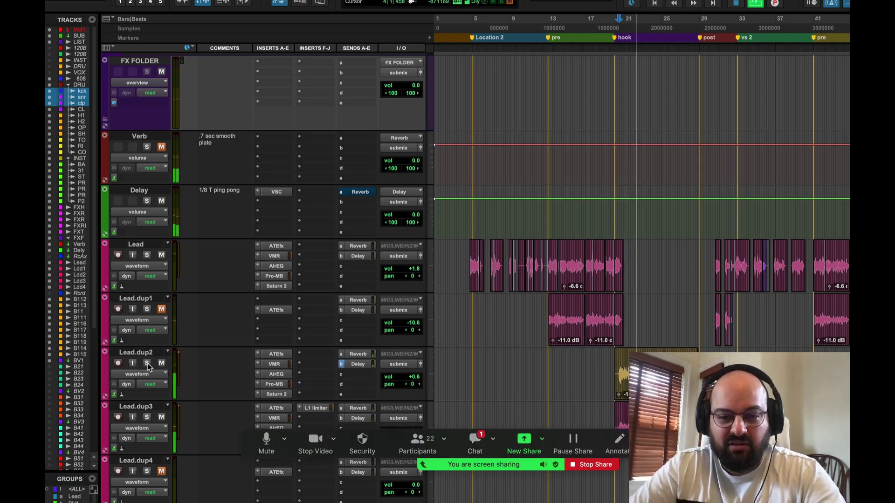
pyautogui.press('space')
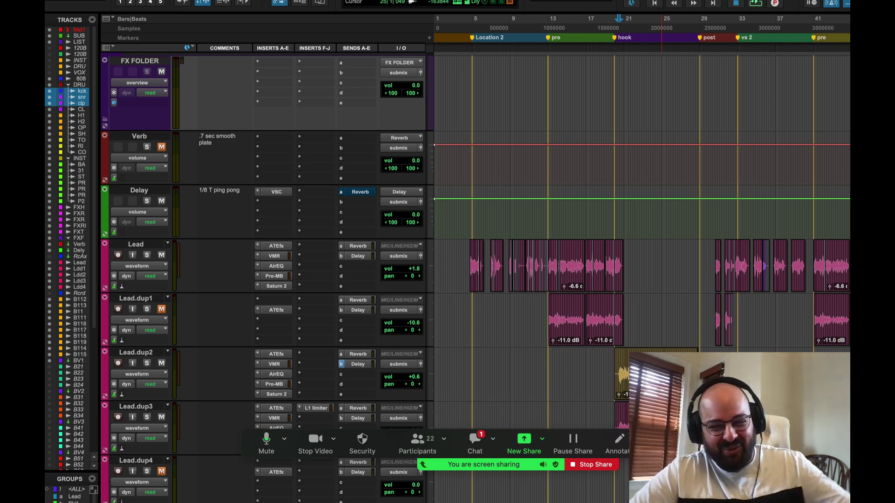
pyautogui.press('space')
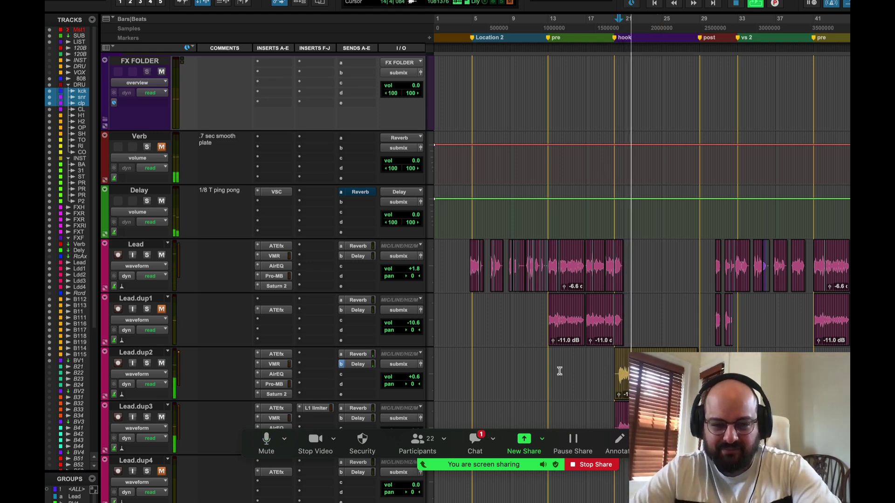
pyautogui.press('space')
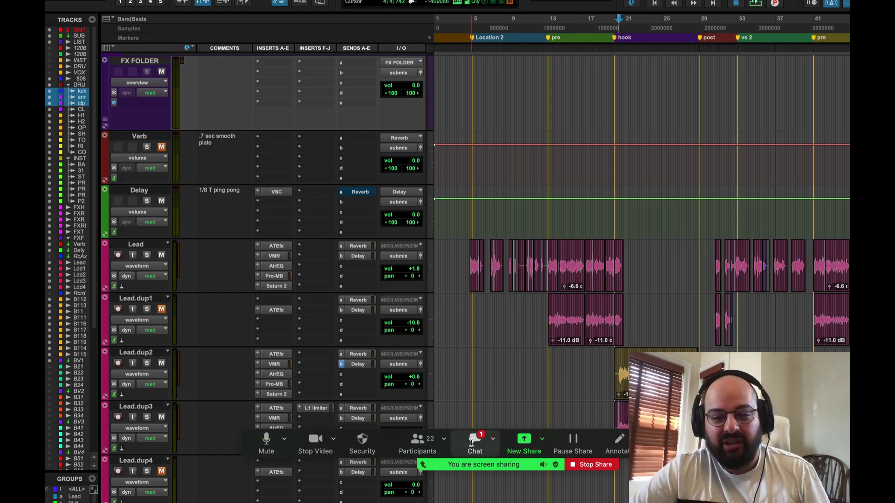
# - Switch to the Zoom meeting chat to read the new messages, and close the chat window
pyautogui.click(474, 440)
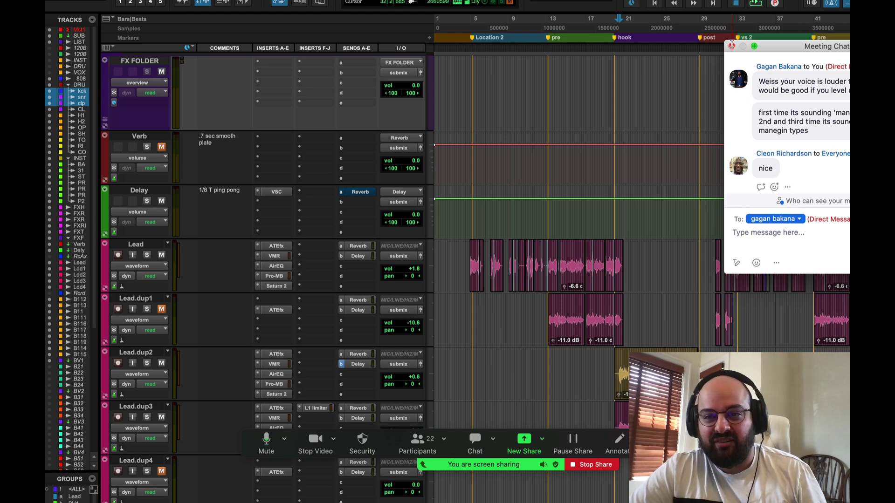
pyautogui.click(732, 46)
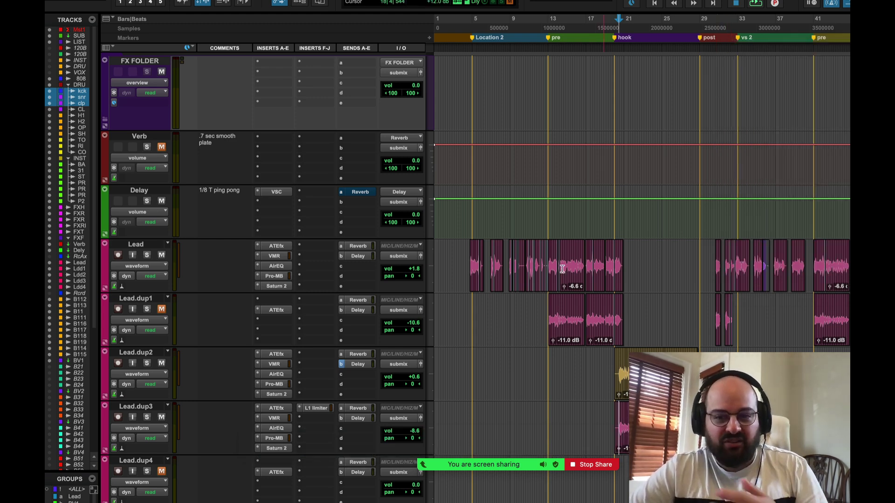
# - Play the song from just before the first pre section to hear the lead vocals, and stop playback
pyautogui.click(546, 370)
pyautogui.press('space')
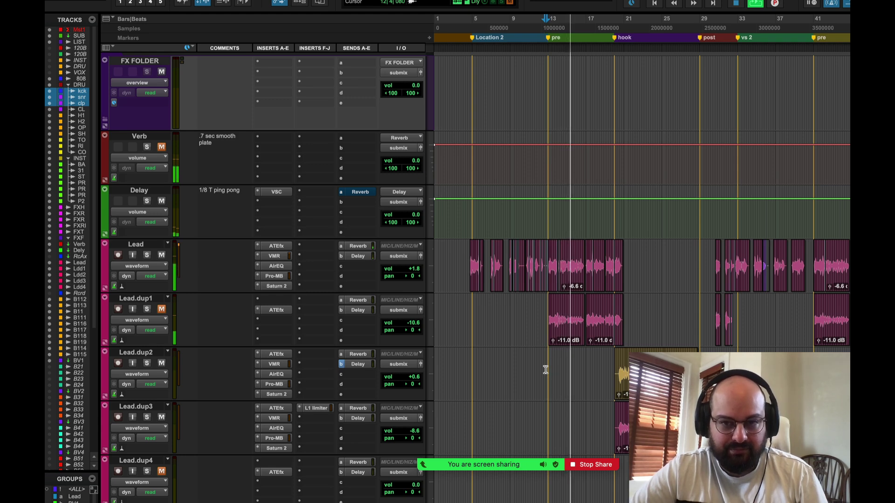
pyautogui.press('space')
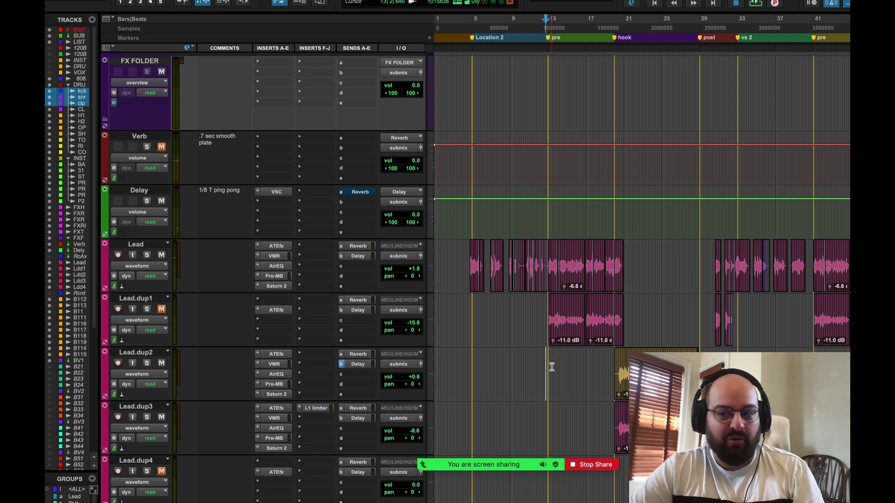
# - Mute Lead.dup2's Reverb send and insert VerbSuite Classics (stereo) in the Verb track's first insert slot
pyautogui.click(362, 353)
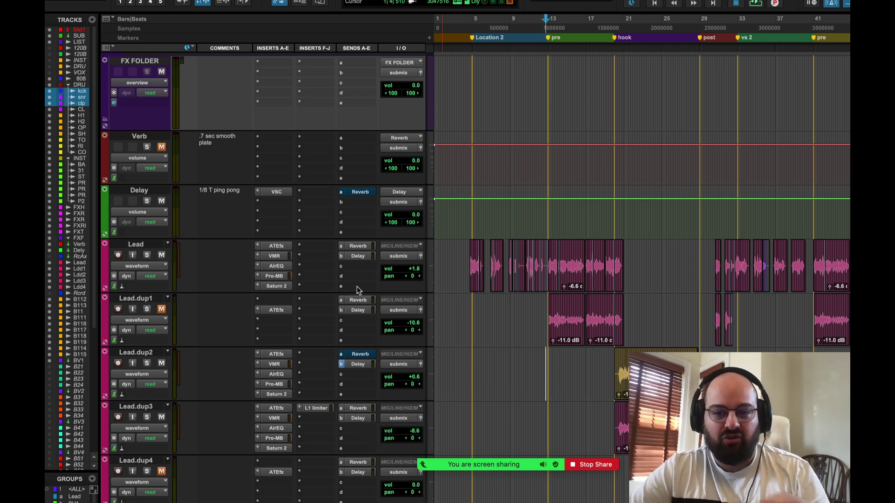
pyautogui.click(274, 141)
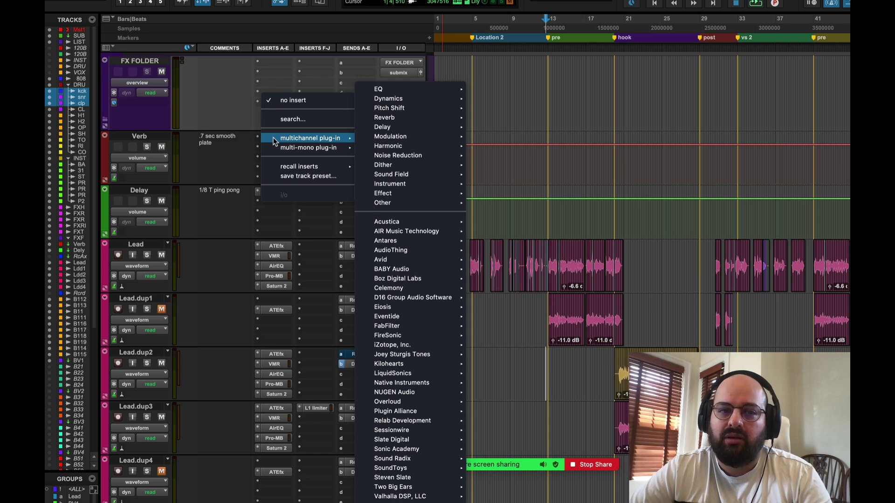
pyautogui.click(293, 120)
pyautogui.write('verb')
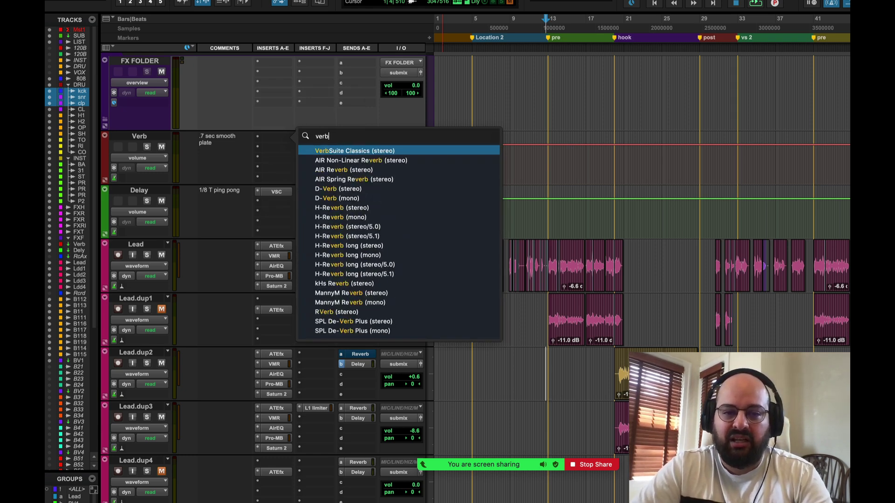
pyautogui.press('Return')
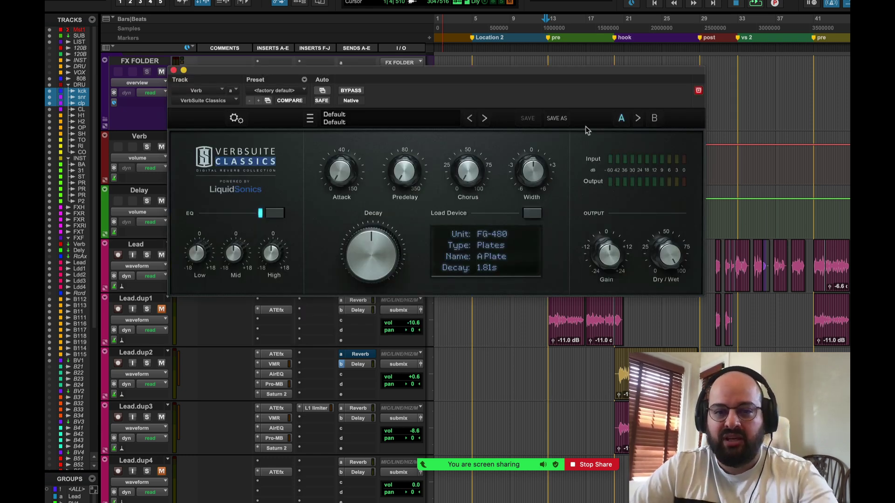
# - Load the FG-480 Halls device Large Church in the Verb track's VerbSuite Classics and close the plug-in
pyautogui.click(532, 212)
pyautogui.moveTo(582, 246)
pyautogui.moveTo(657, 245)
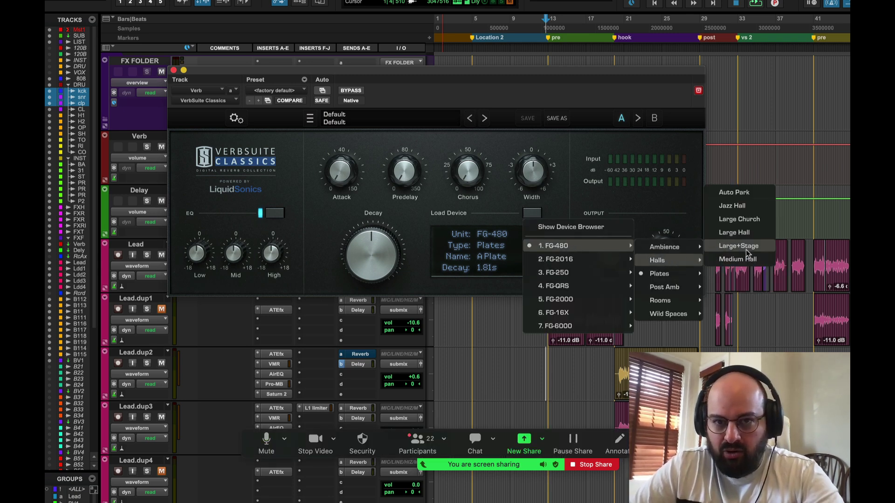
pyautogui.click(747, 224)
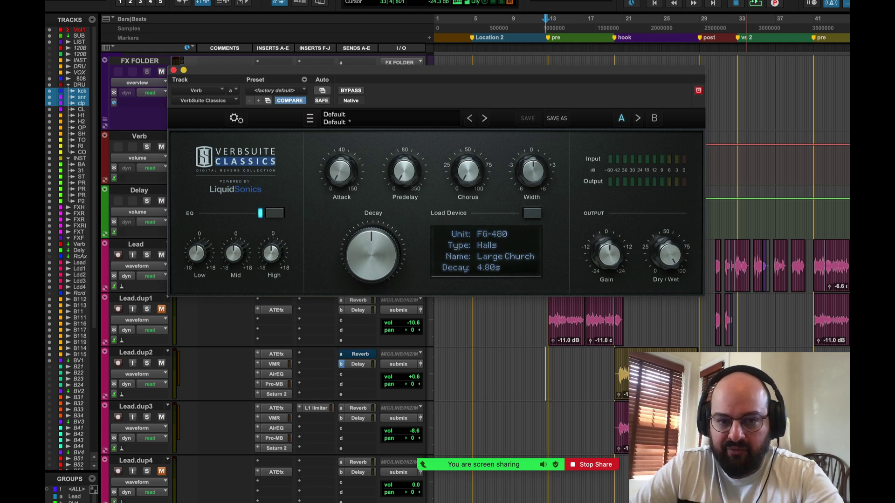
pyautogui.click(173, 71)
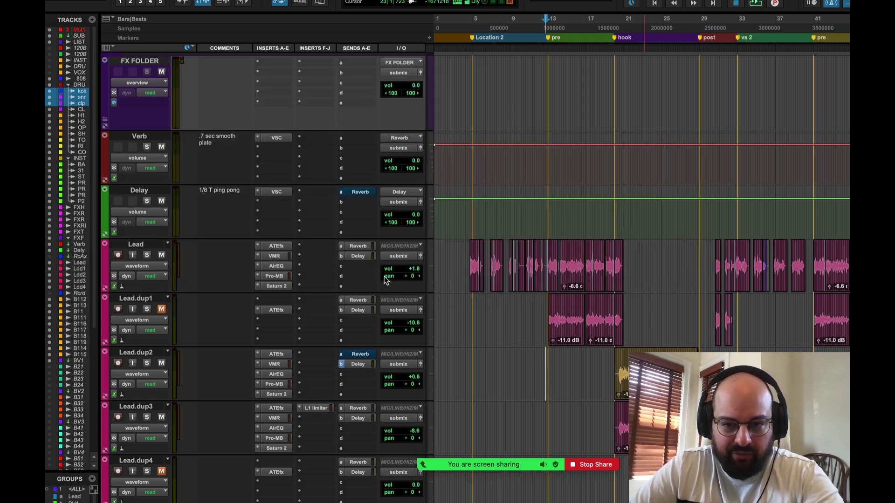
# - Mute Lead's Delay send and play the first pre section with Lead's Reverb send open to judge the reverb
pyautogui.click(361, 256)
pyautogui.press('space')
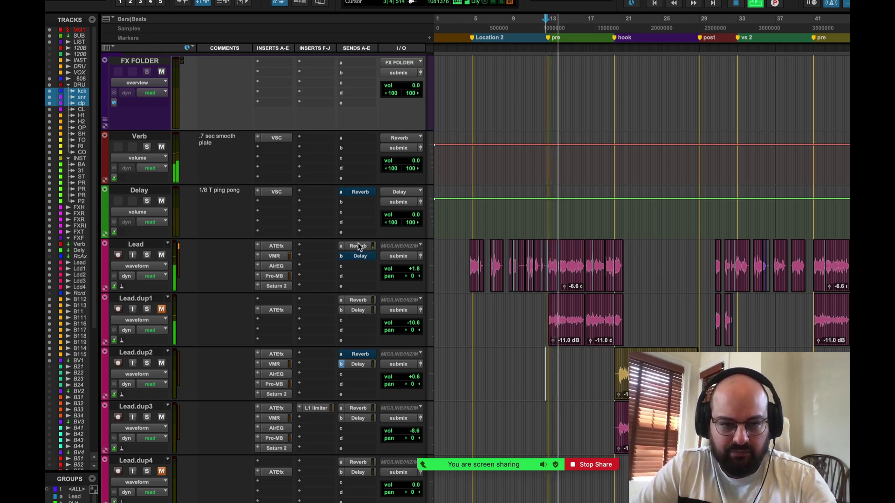
pyautogui.click(358, 246)
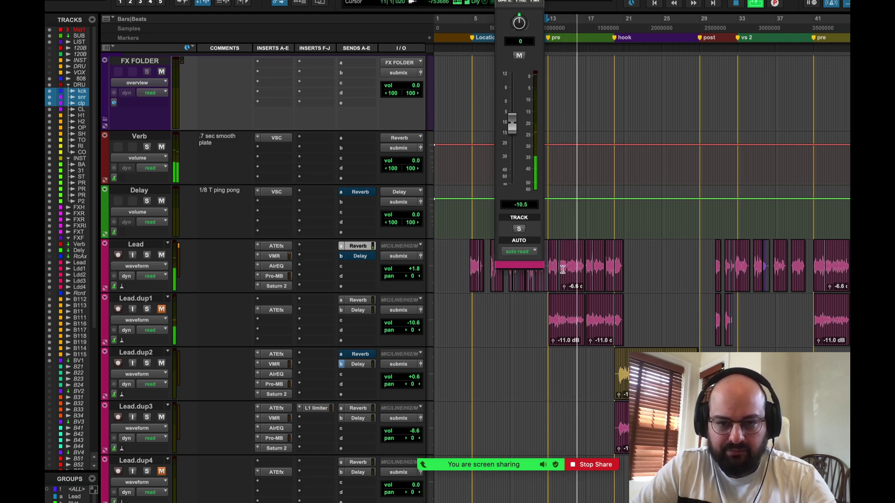
pyautogui.press('space')
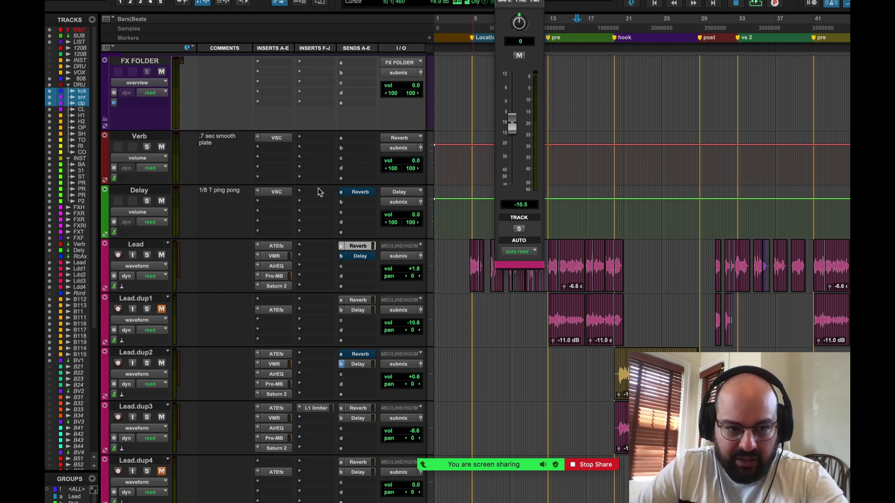
# - Copy the LFOTool insert from the PRE LEAD track to the Verb track's second insert slot and start playback
pyautogui.scroll(10, 268, 150)
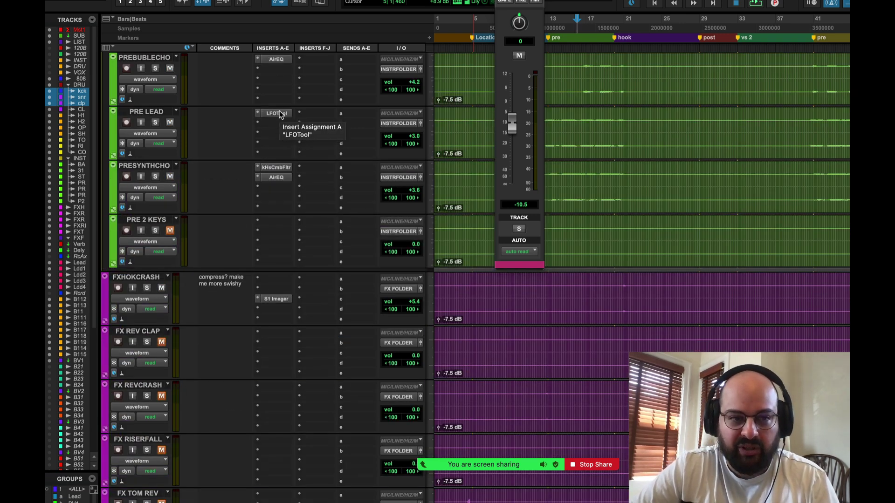
pyautogui.click(276, 114)
pyautogui.click(173, 70)
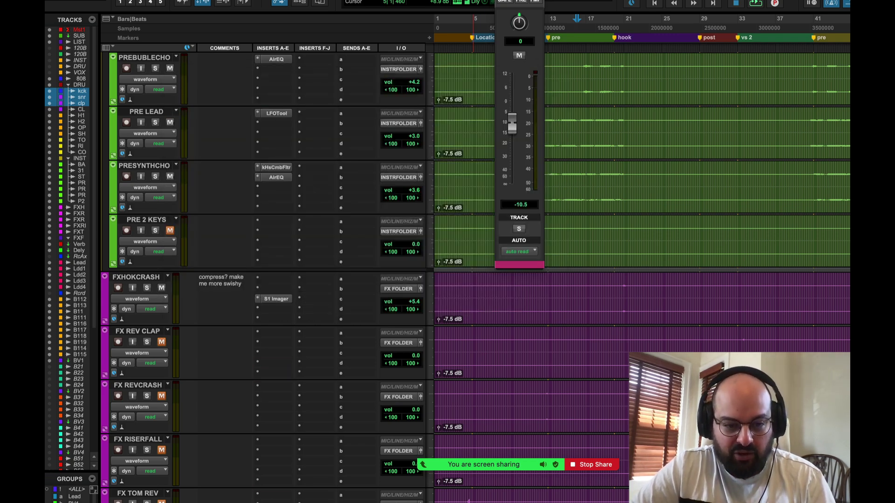
pyautogui.scroll(-5, 275, 408)
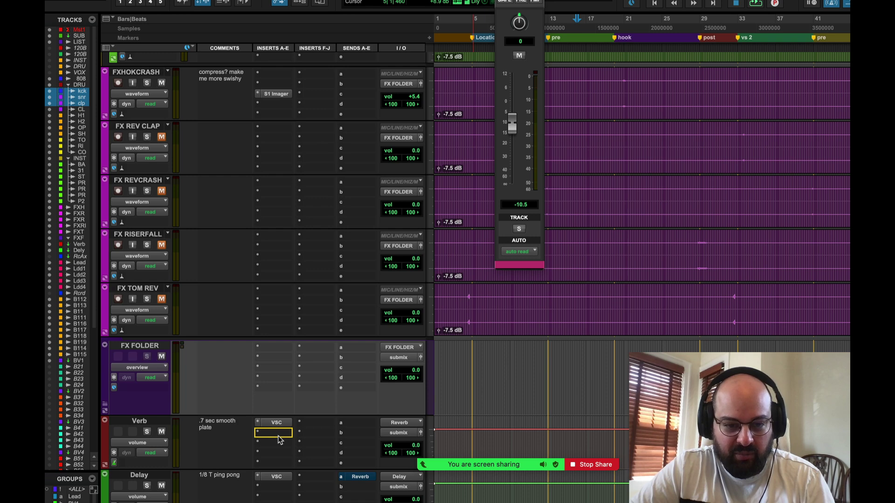
pyautogui.moveTo(279, 440); pyautogui.dragTo(280, 440)
pyautogui.scroll(-5, 276, 444)
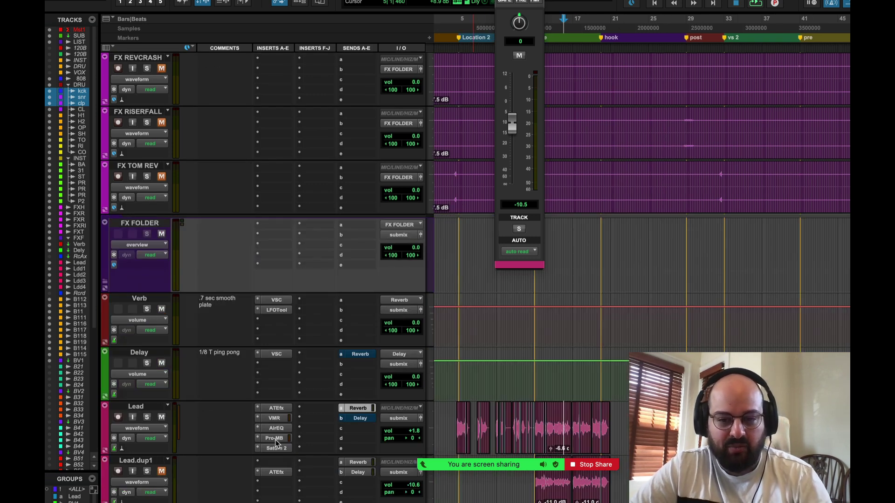
pyautogui.press('space')
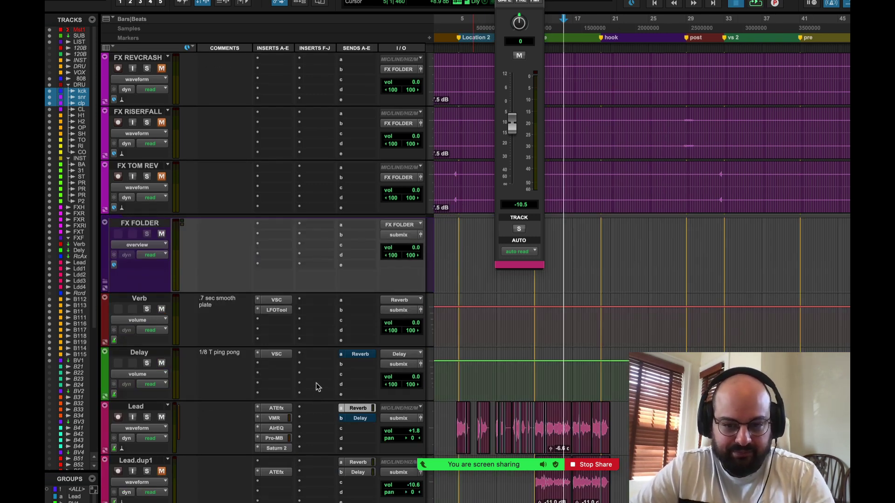
# - Set the volume LFO routing to 59 in the Verb track's LFOTool and close the plug-in
pyautogui.click(277, 311)
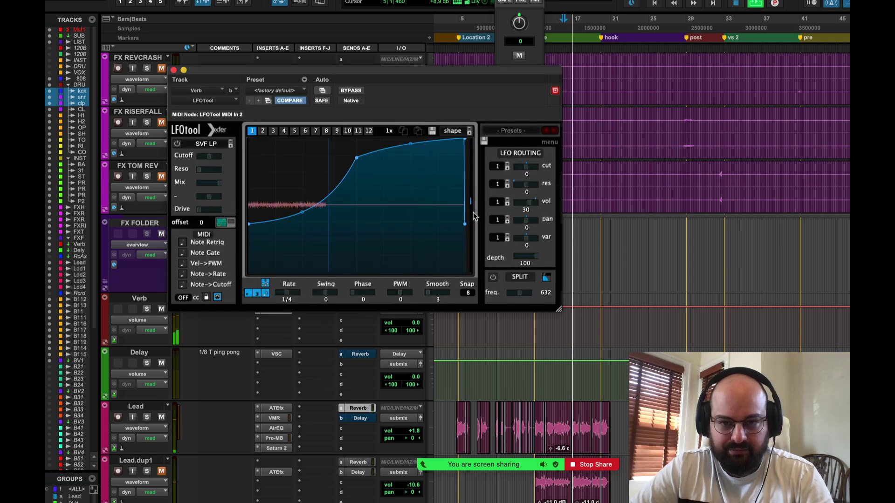
pyautogui.moveTo(538, 207); pyautogui.dragTo(543, 207)
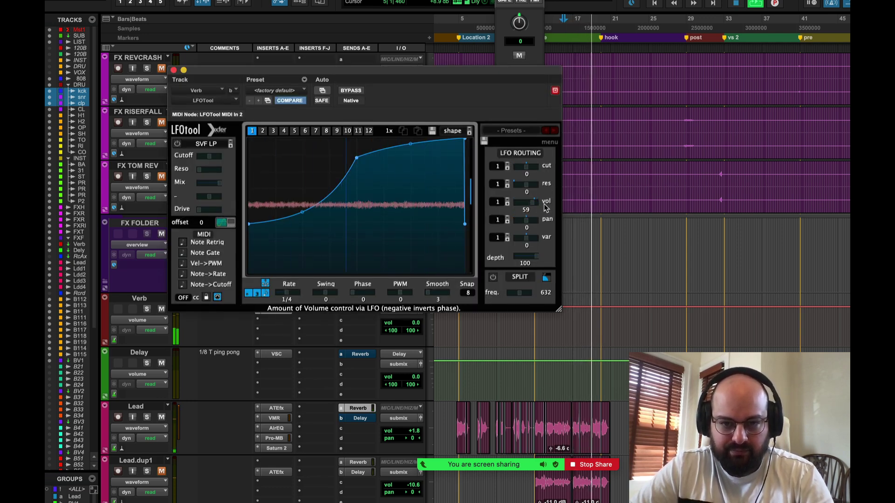
pyautogui.click(174, 70)
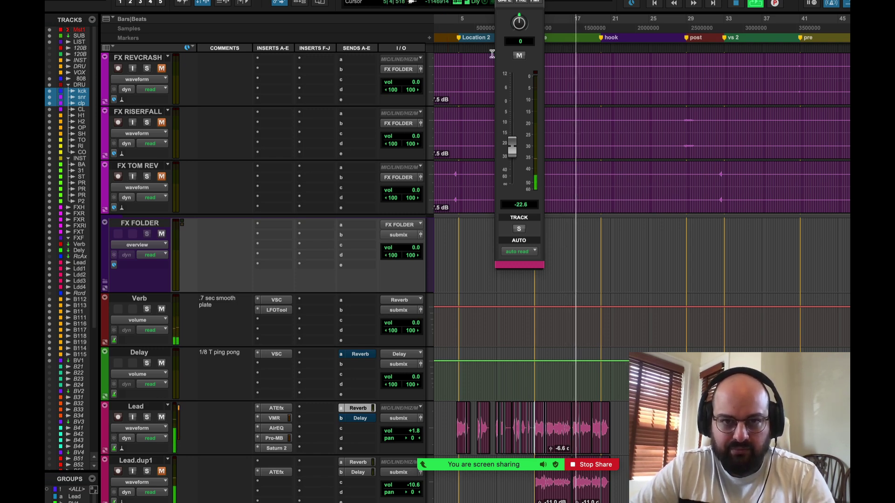
# - Set Lead's Reverb send level to about -17.7 dB during playback of the pre section, close the send fader and stop playback
pyautogui.moveTo(513, 149); pyautogui.dragTo(513, 143)
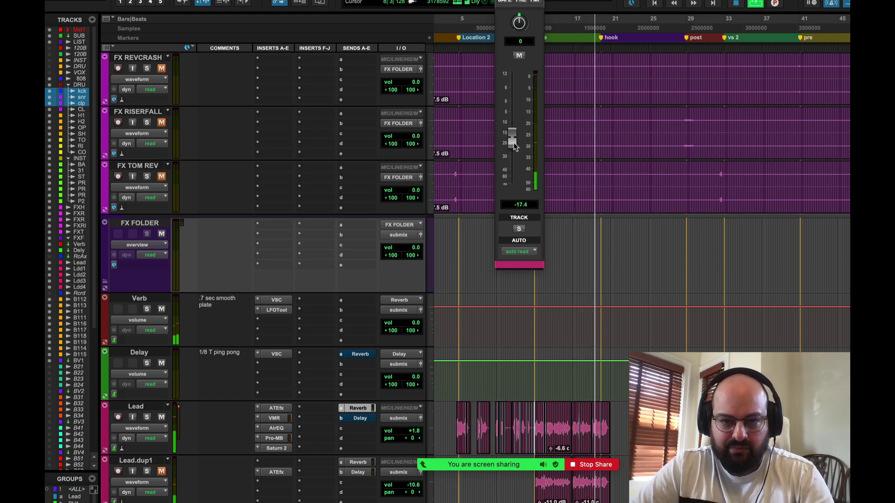
pyautogui.press('space')
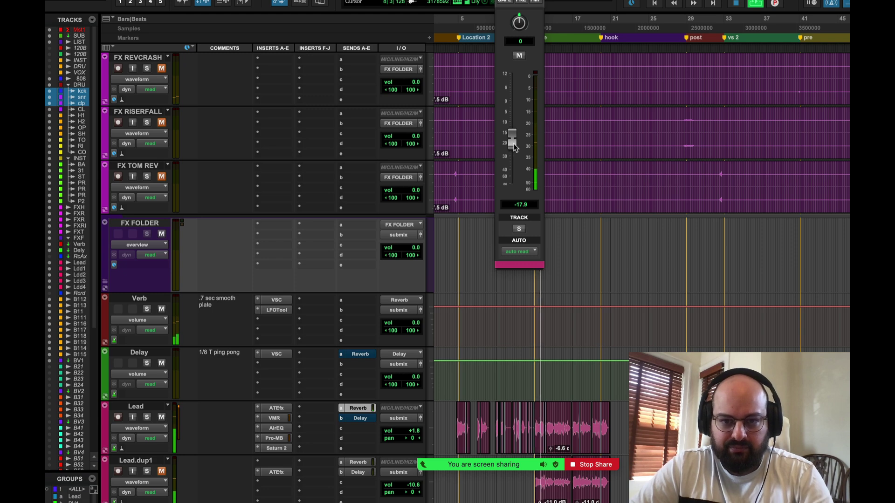
pyautogui.click(506, 255)
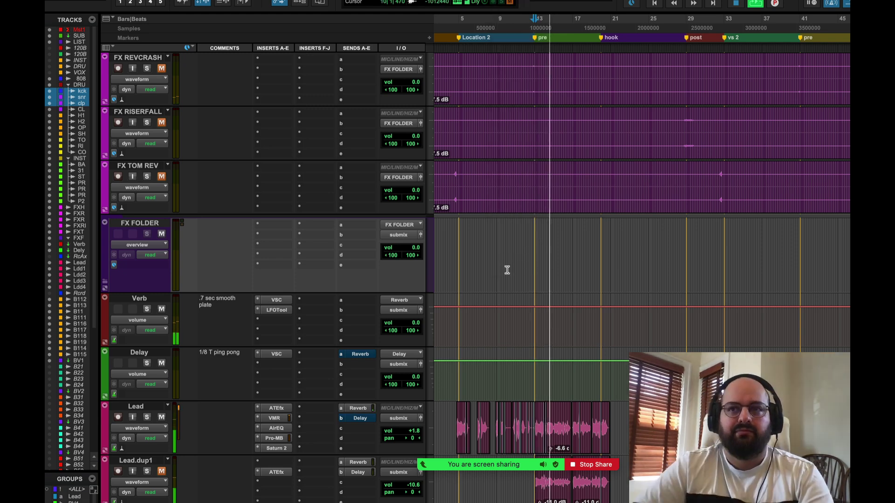
pyautogui.press('space')
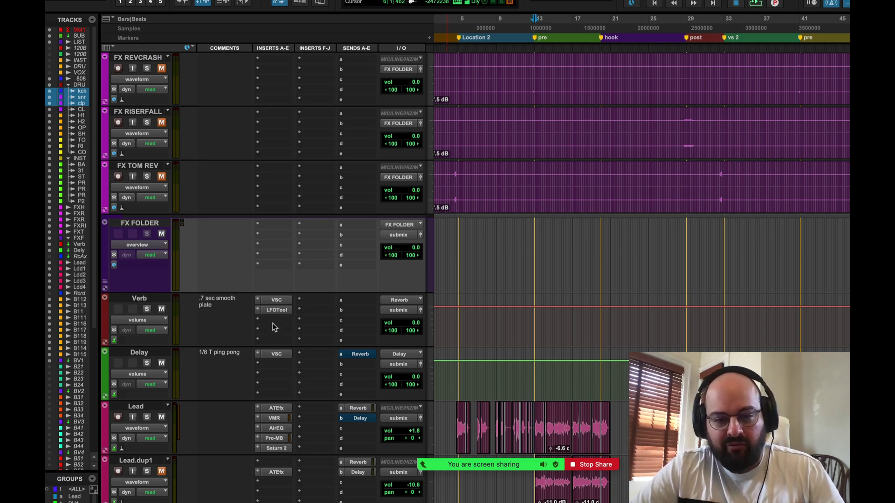
# - Insert the REQ 6 (stereo) equalizer in the Verb track's third insert slot
pyautogui.click(274, 328)
pyautogui.click(311, 301)
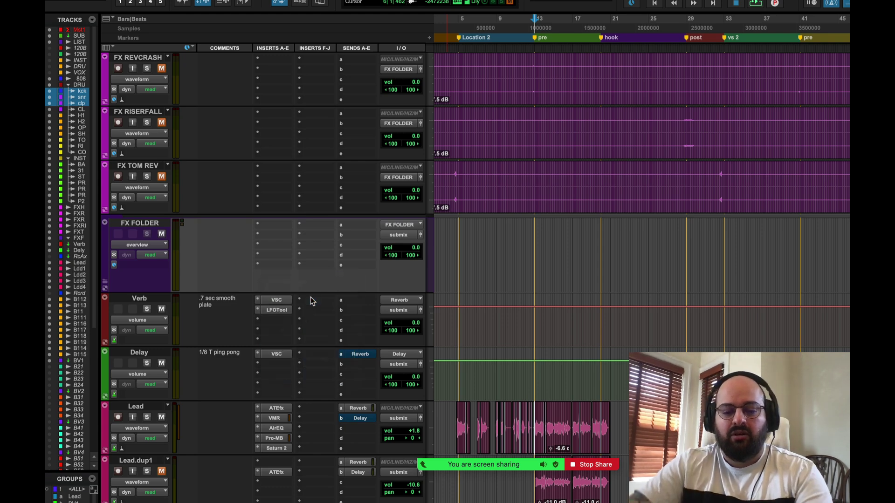
pyautogui.write('req')
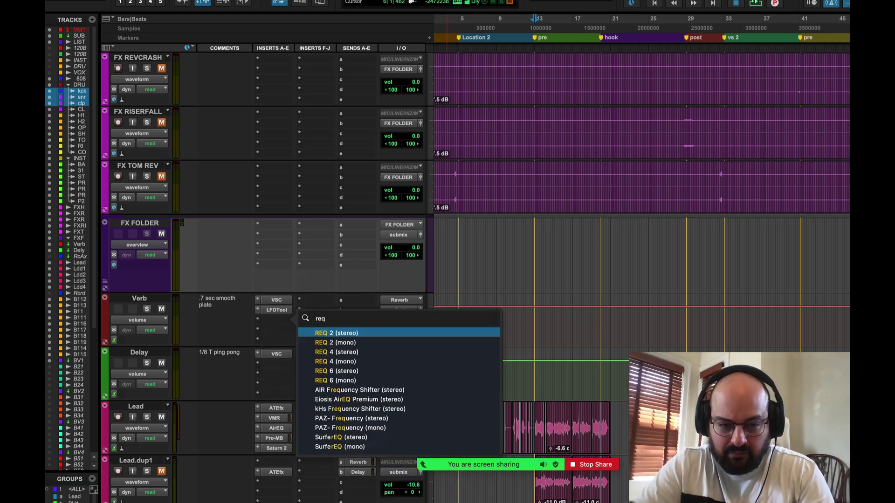
pyautogui.press('Down')
pyautogui.press('Down')
pyautogui.press('Down')
pyautogui.press('Down')
pyautogui.press('Return')
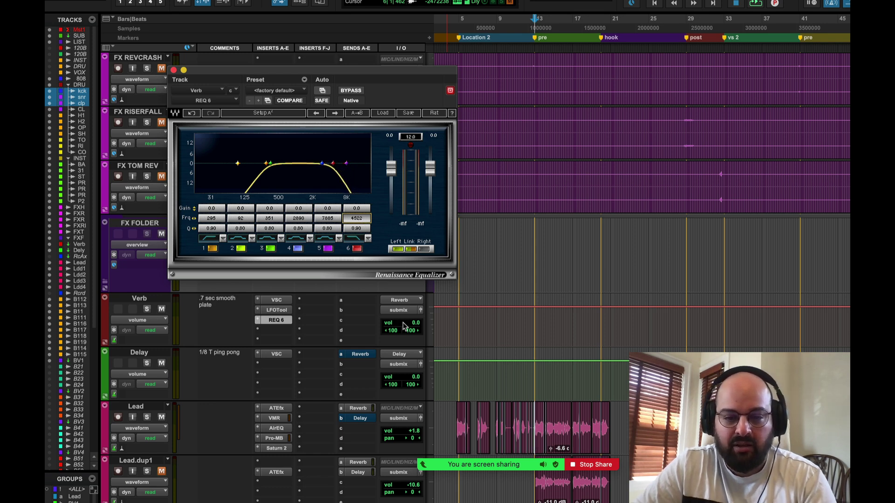
# - Raise the low cut above 500 Hz and set the high cut to 3538 Hz in Verb's REQ 6 during playback, and close it
pyautogui.press('space')
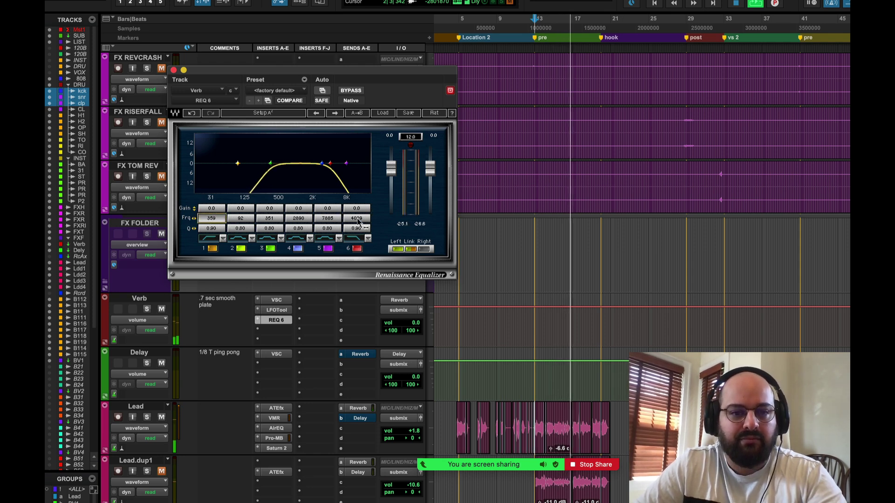
pyautogui.moveTo(355, 220); pyautogui.dragTo(356, 227)
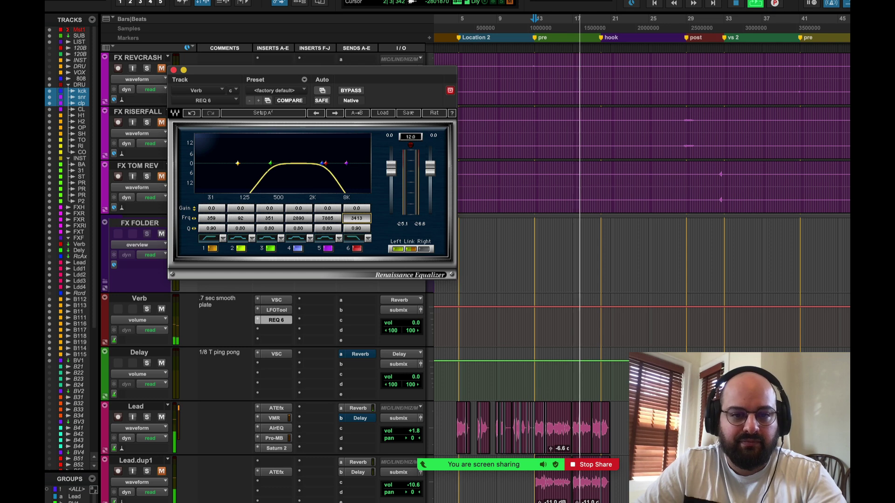
pyautogui.moveTo(214, 220)
pyautogui.mouseDown()
pyautogui.moveTo(214, 210)
pyautogui.moveTo(219, 221)
pyautogui.mouseUp()
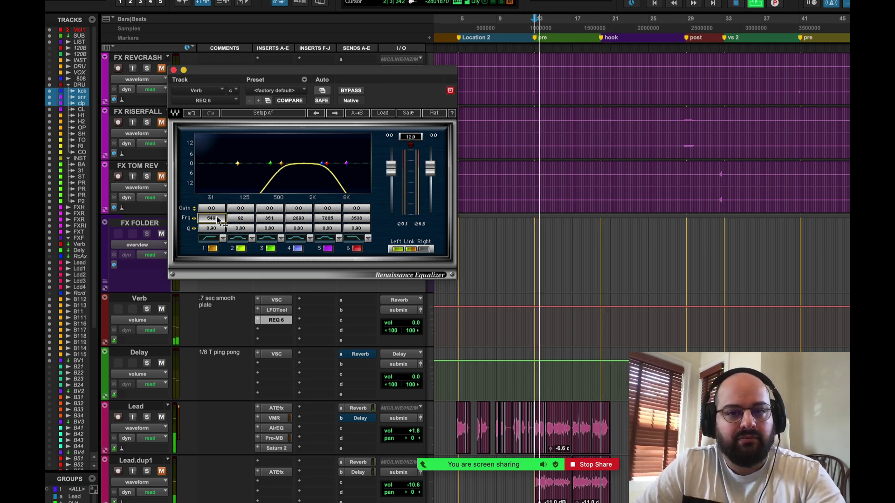
pyautogui.click(174, 71)
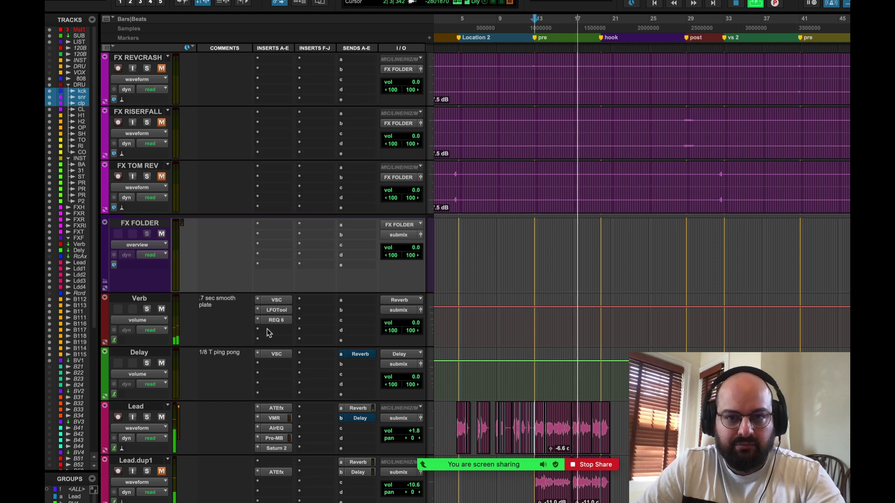
pyautogui.press('space')
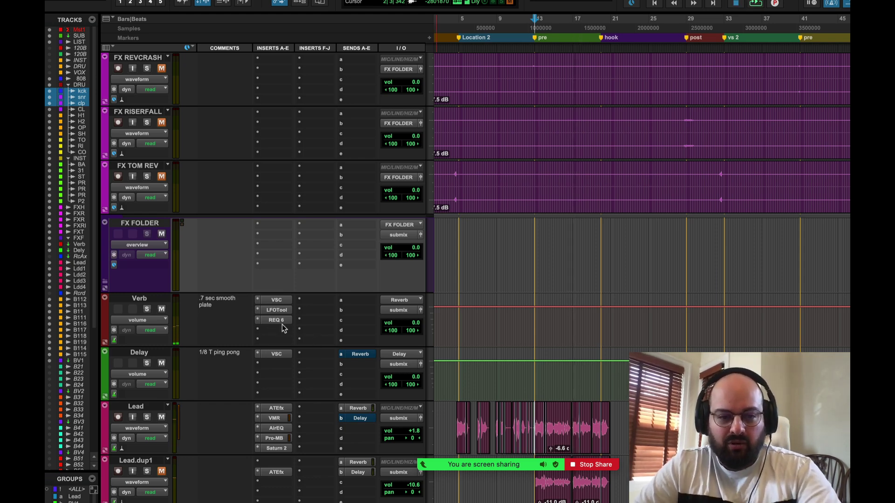
# - Rearrange Verb's inserts as VSC, REQ 6 and LFOTool below a free first slot, and insert RCompressor (stereo) in that slot
pyautogui.click(277, 300)
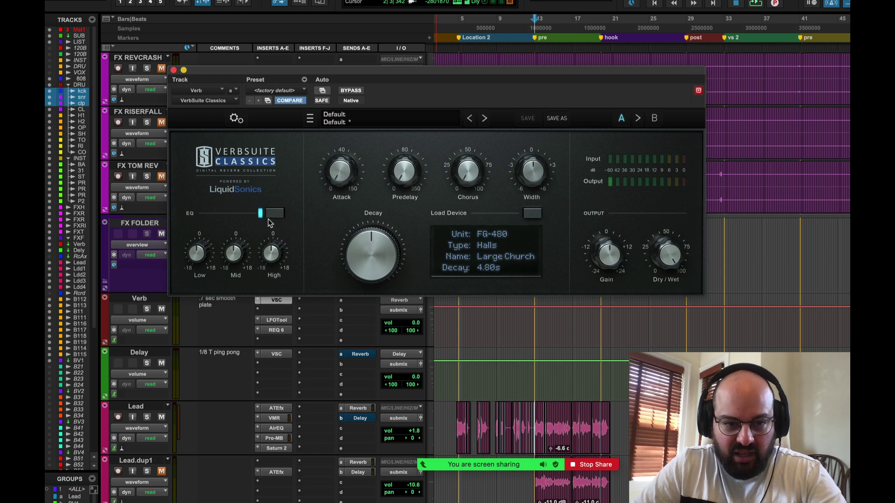
pyautogui.click(174, 70)
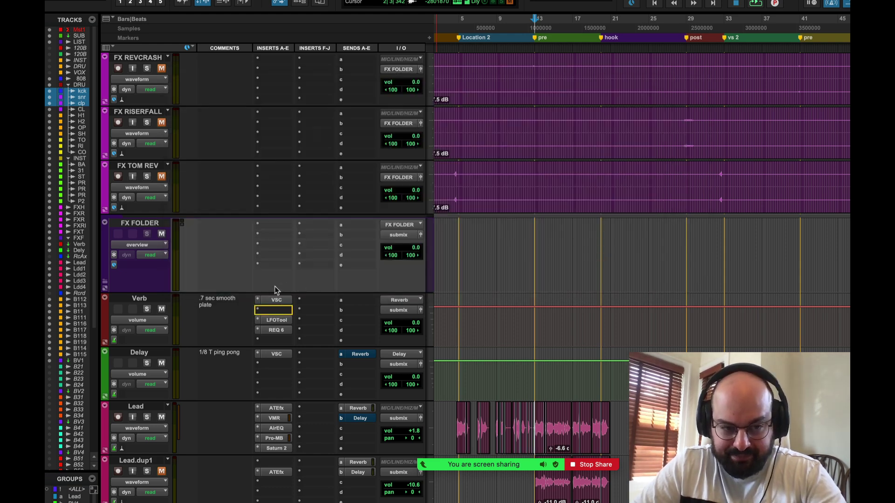
pyautogui.scroll(3, 275, 287)
pyautogui.click(273, 396)
pyautogui.write('rcomp')
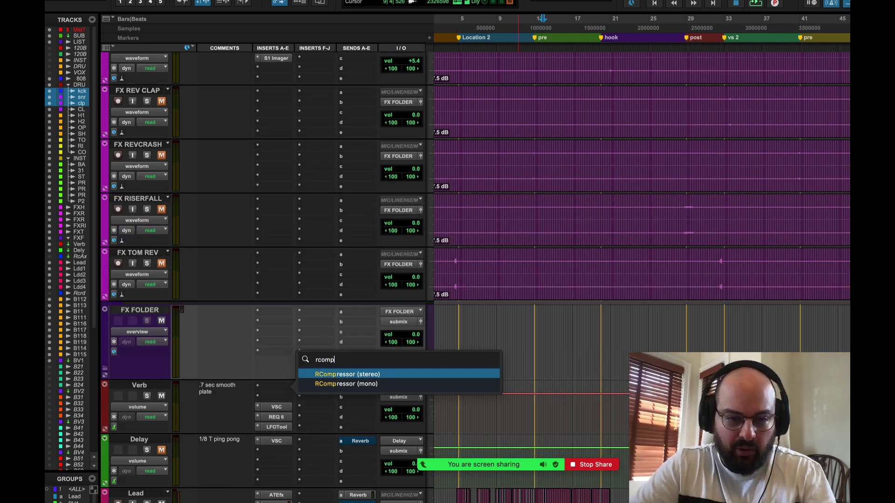
pyautogui.press('Return')
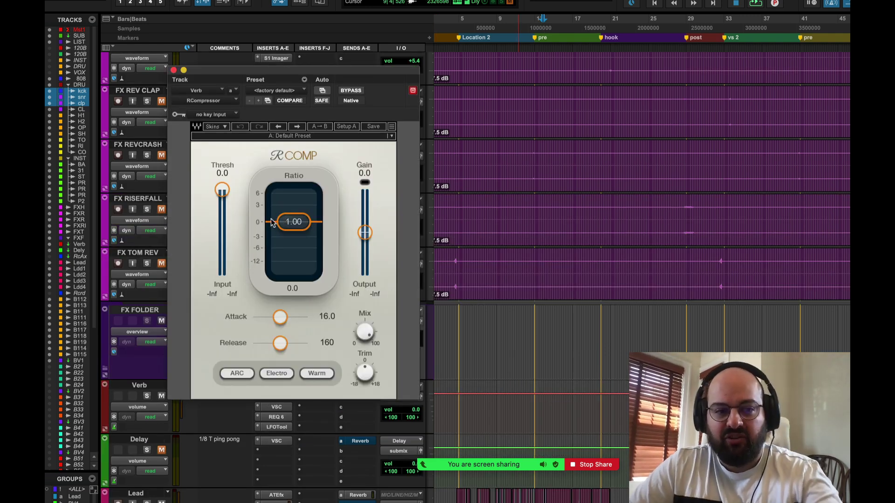
# - Set Verb's RCompressor to Manual release with ratio 5.80, attack 0.50 and release 759, and start playback at the first pre section
pyautogui.moveTo(294, 222); pyautogui.dragTo(294, 244)
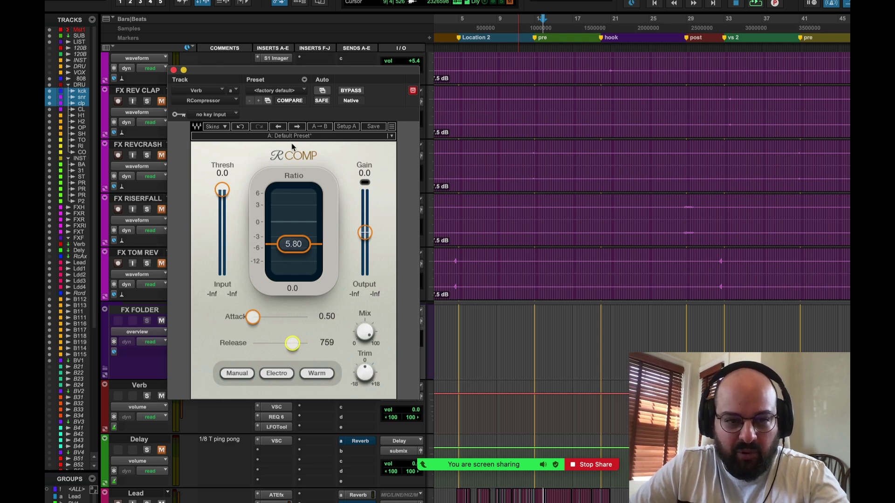
pyautogui.click(533, 433)
pyautogui.press('space')
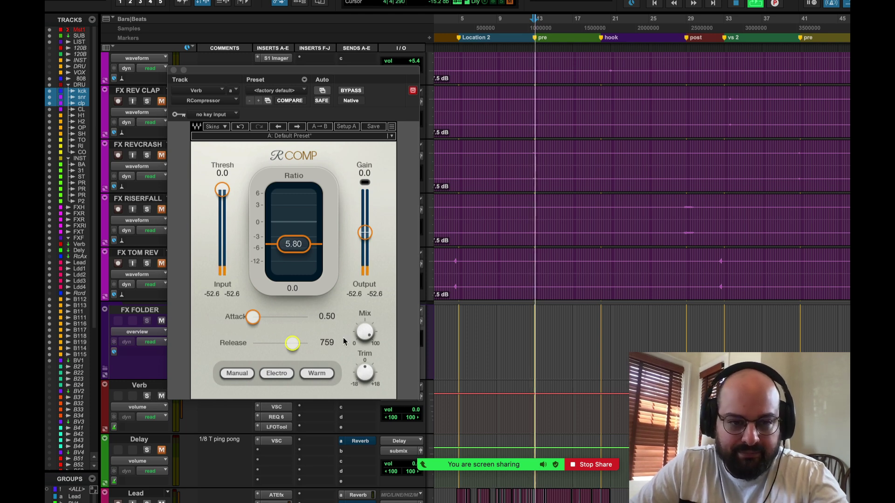
# - Lower the RCompressor threshold to -29.8 while replaying the pre section, and close the plug-in
pyautogui.moveTo(222, 190); pyautogui.dragTo(222, 228)
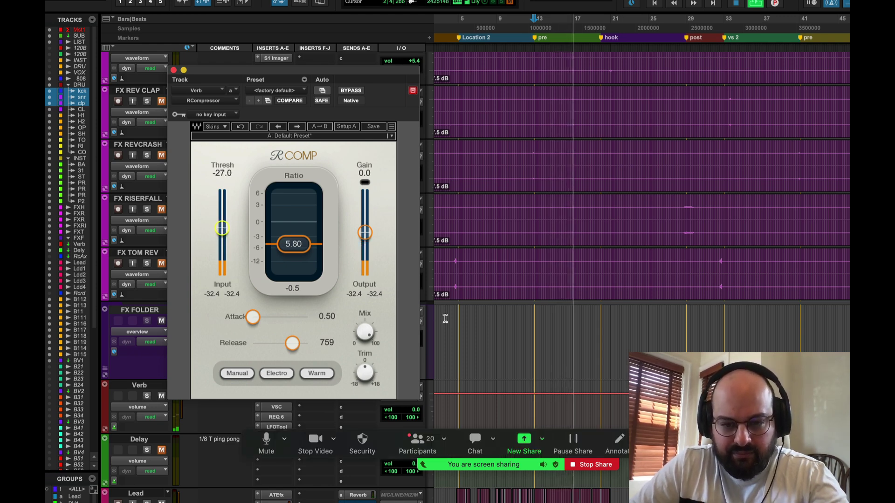
pyautogui.click(532, 359)
pyautogui.press('space')
pyautogui.press('space')
pyautogui.moveTo(222, 228); pyautogui.dragTo(222, 232)
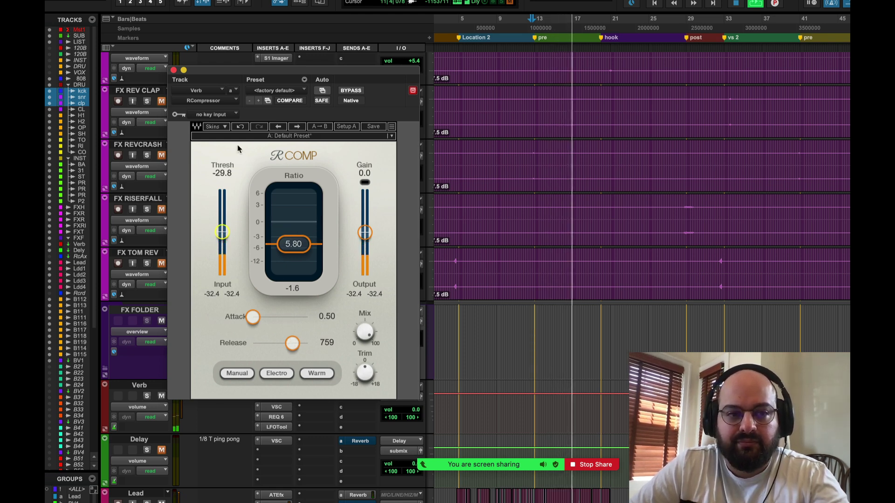
pyautogui.click(173, 70)
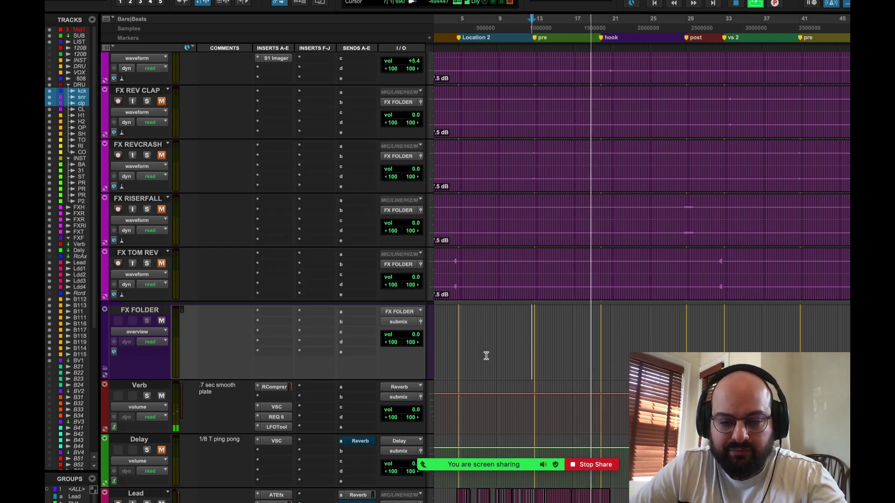
# - Mute Lead.dup3's Reverb send and place the playback cursor just before the hook
pyautogui.scroll(-5, 522, 399)
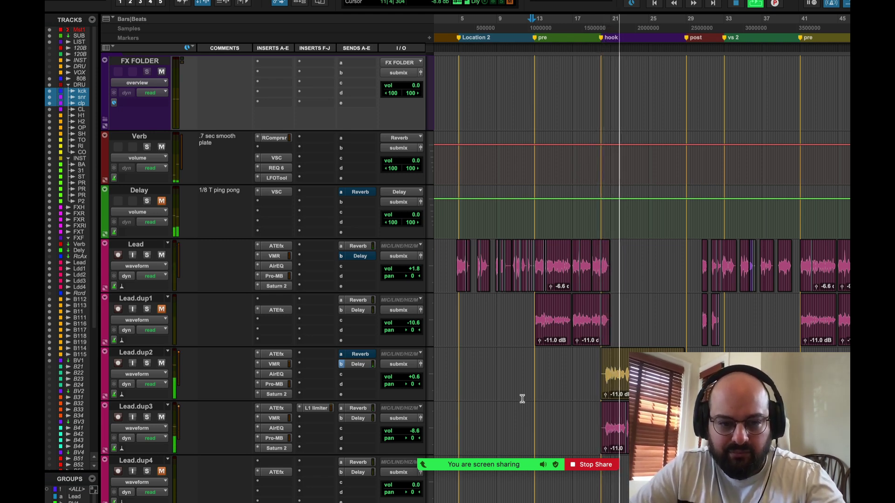
pyautogui.click(358, 408)
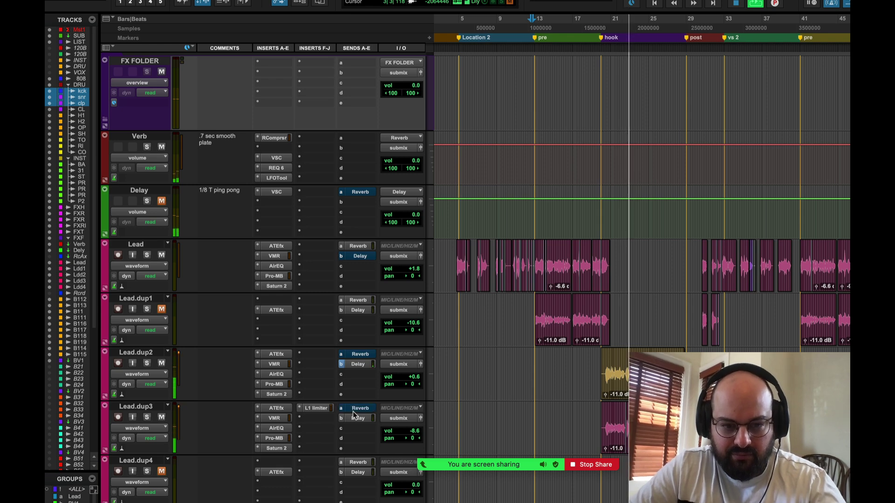
pyautogui.click(594, 375)
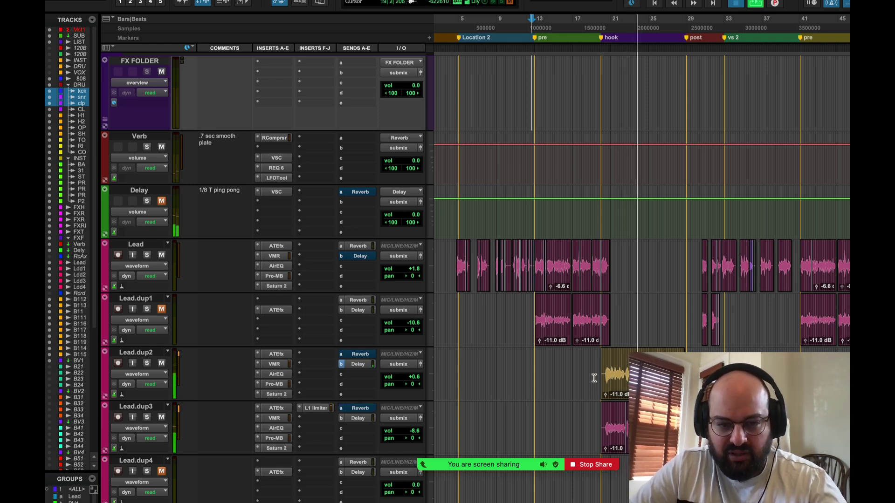
pyautogui.press('space')
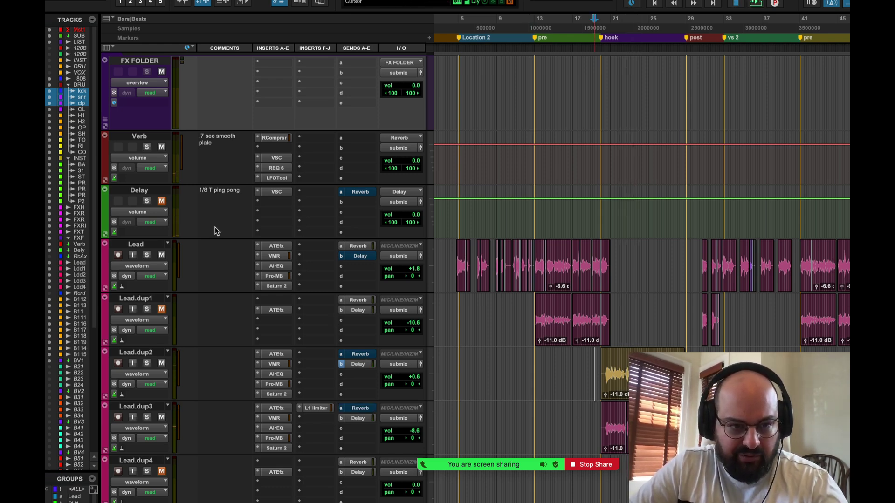
# - Unmute the Delay track and make the Reverb sends on Lead.dup2 and Lead.dup3 inactive
pyautogui.rightClick(353, 353)
pyautogui.click(359, 376)
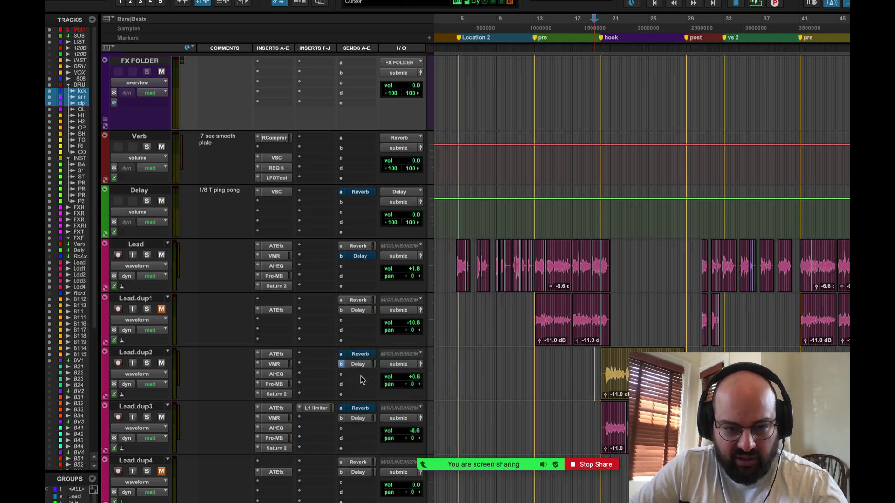
pyautogui.rightClick(358, 409)
pyautogui.click(405, 397)
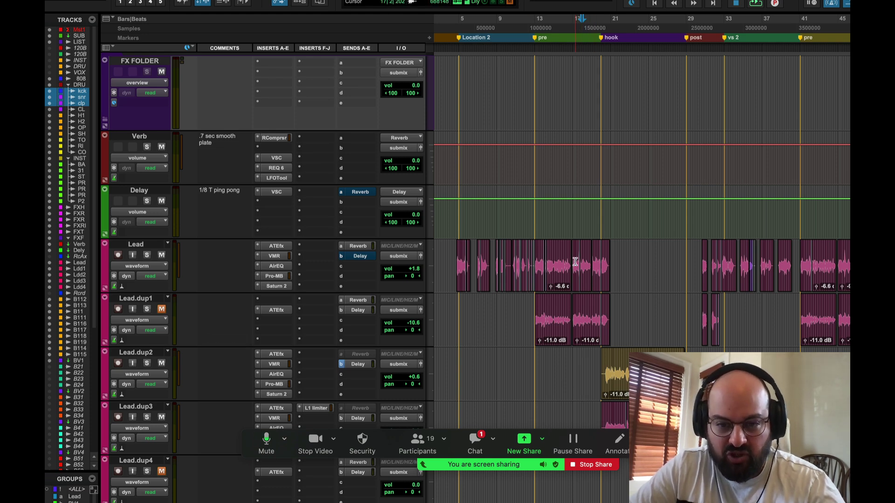
# - Play from bar 17 of the pre section into the hook to compare the lead vocals with and without reverb
pyautogui.keyDown('shift'); pyautogui.click(623, 278); pyautogui.keyUp('shift')
pyautogui.moveTo(604, 365); pyautogui.dragTo(661, 368)
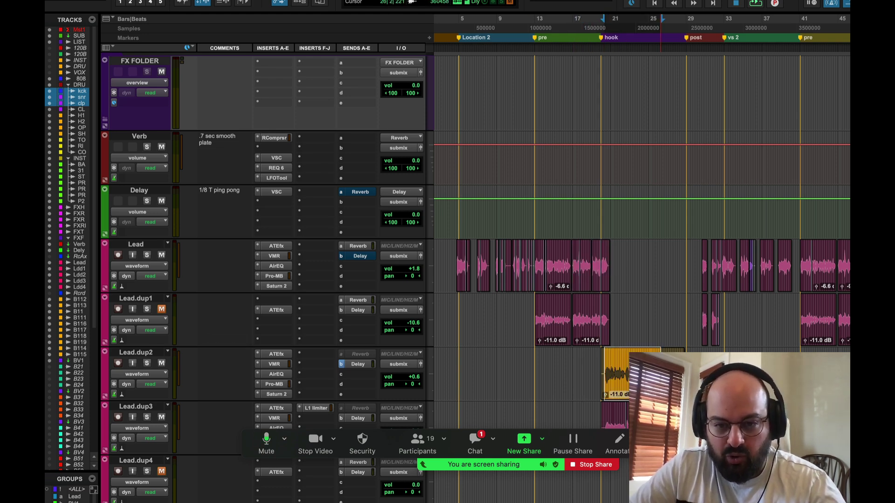
pyautogui.click(573, 286)
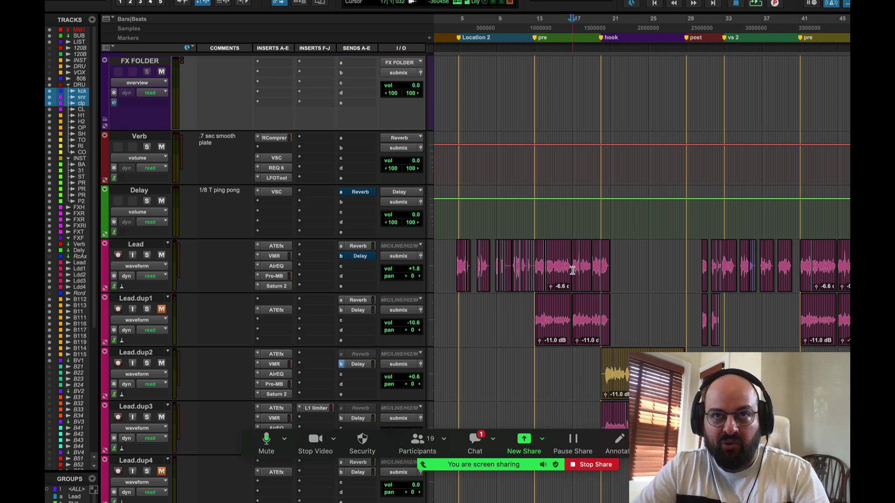
pyautogui.press('space')
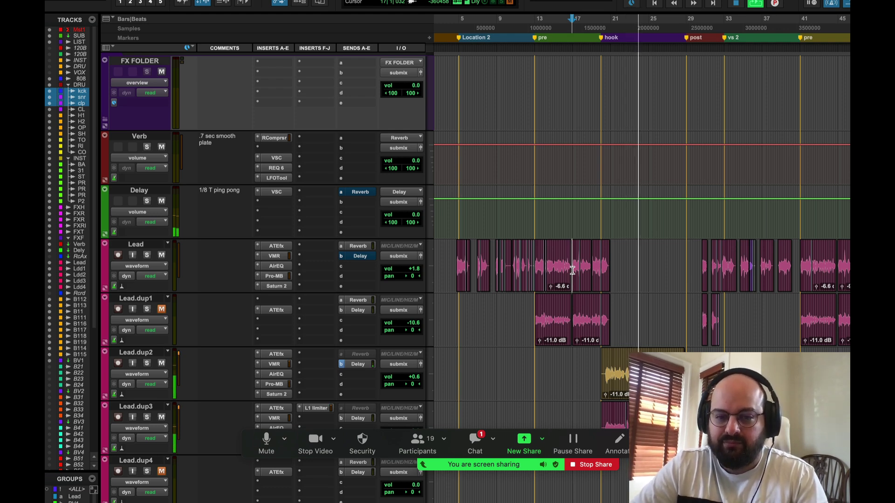
pyautogui.press('space')
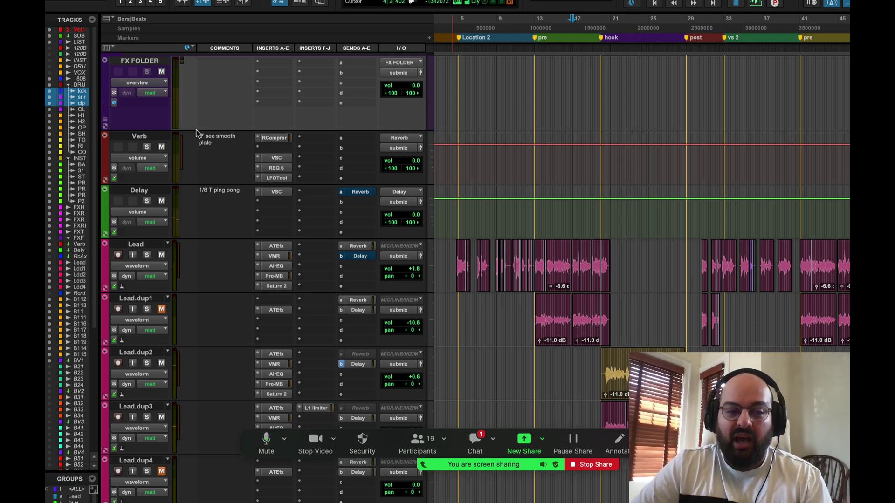
# - Solo the Verb track, open Lead's Reverb send and play part of the pre section to hear the reverb alone
pyautogui.click(354, 246)
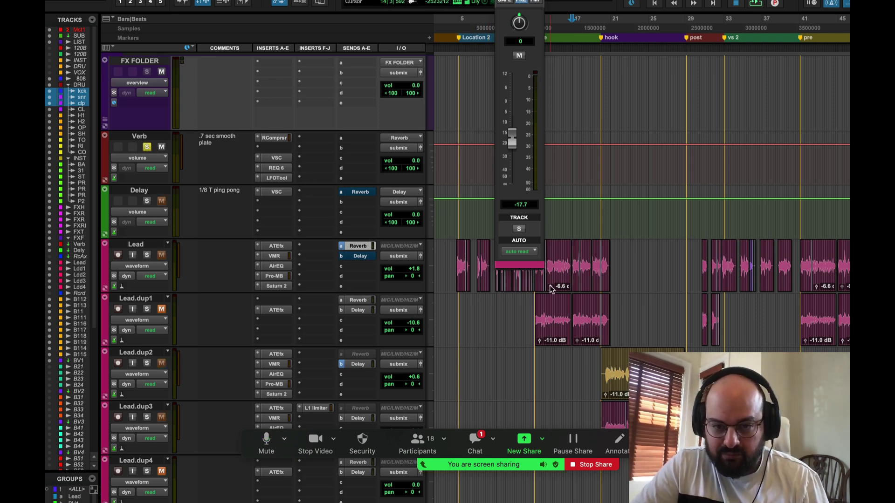
pyautogui.click(545, 275)
pyautogui.press('space')
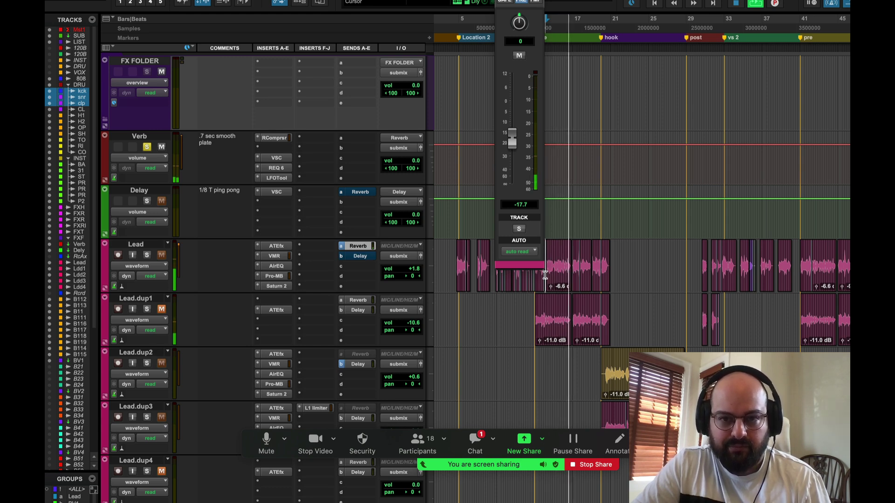
pyautogui.press('space')
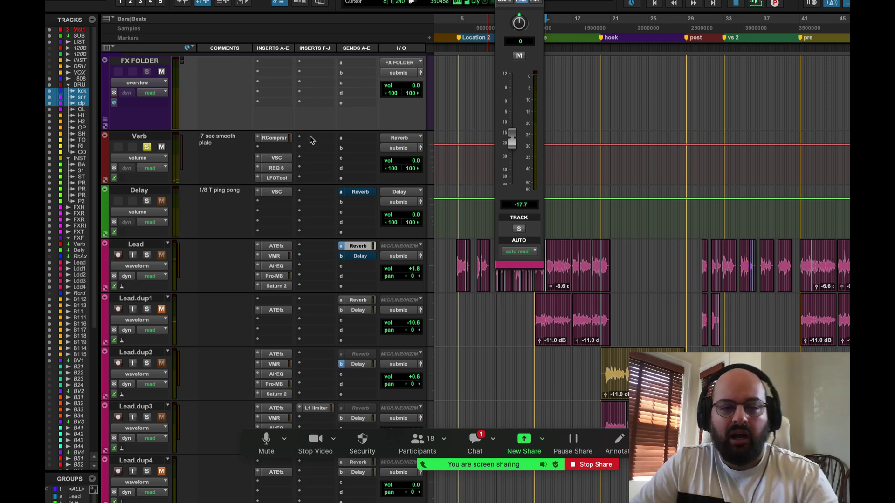
# - Find MetaFlanger by searching for "meta" and insert it on the Verb track
pyautogui.click(305, 93)
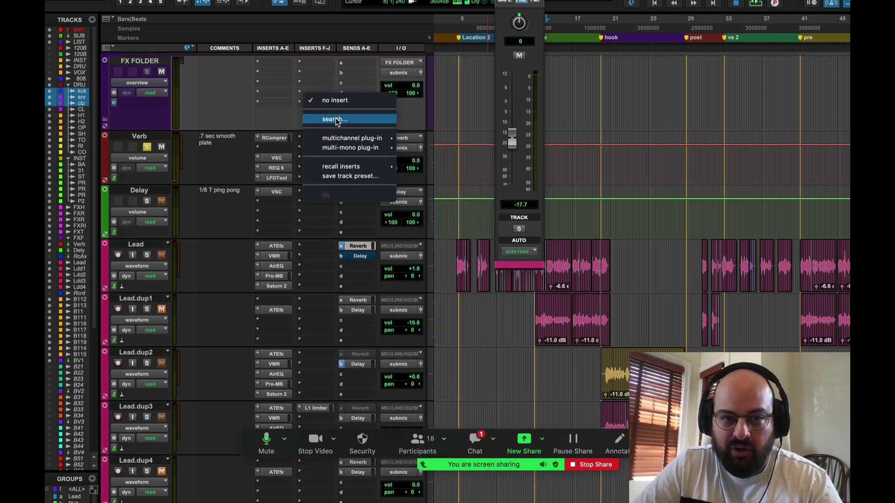
pyautogui.click(364, 120)
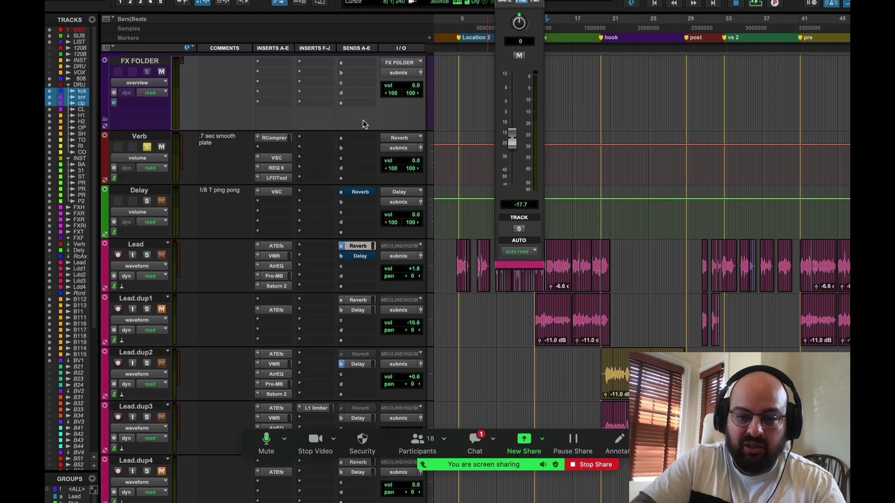
pyautogui.write('meta')
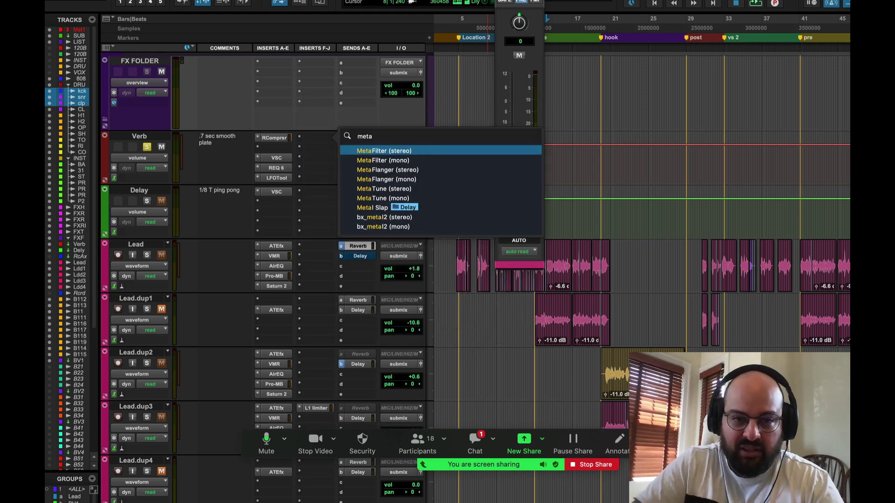
pyautogui.press('Down')
pyautogui.press('Down')
pyautogui.press('Return')
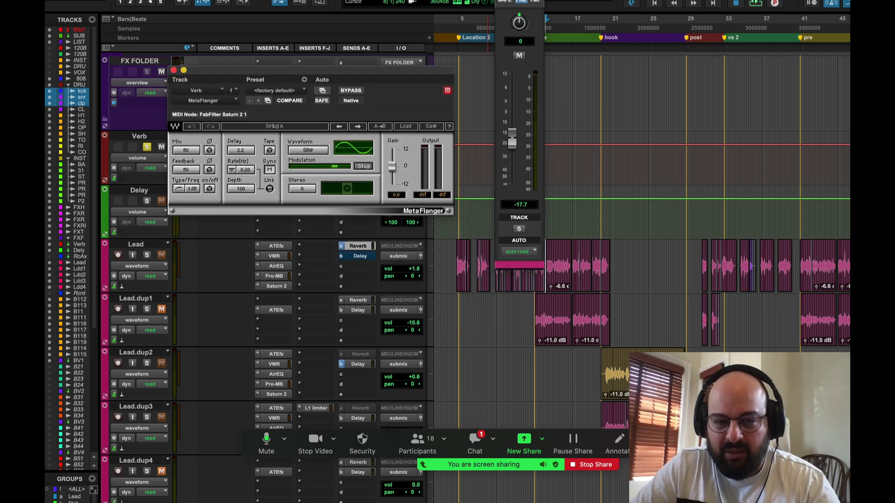
# - Widen the MetaFlanger's Stereo setting, reduce its Mix to 19 and play the pre section to audition it
pyautogui.moveTo(301, 188); pyautogui.dragTo(302, 173)
pyautogui.moveTo(184, 153); pyautogui.dragTo(184, 159)
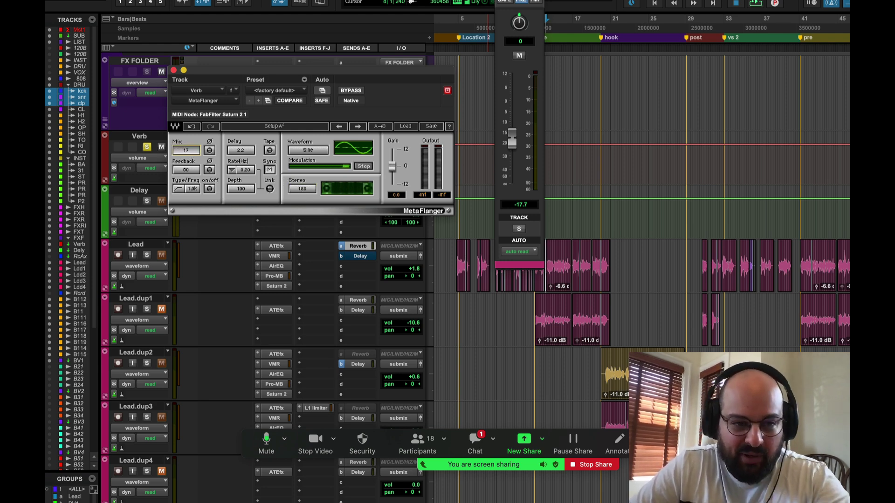
pyautogui.press('space')
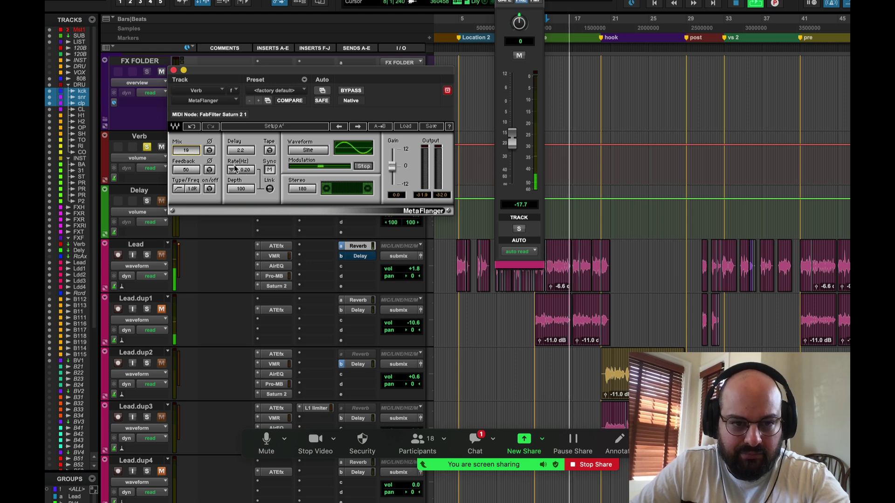
# - Try tempo-synced MetaFlanger rates of 1, 8 and 0.25
pyautogui.click(270, 170)
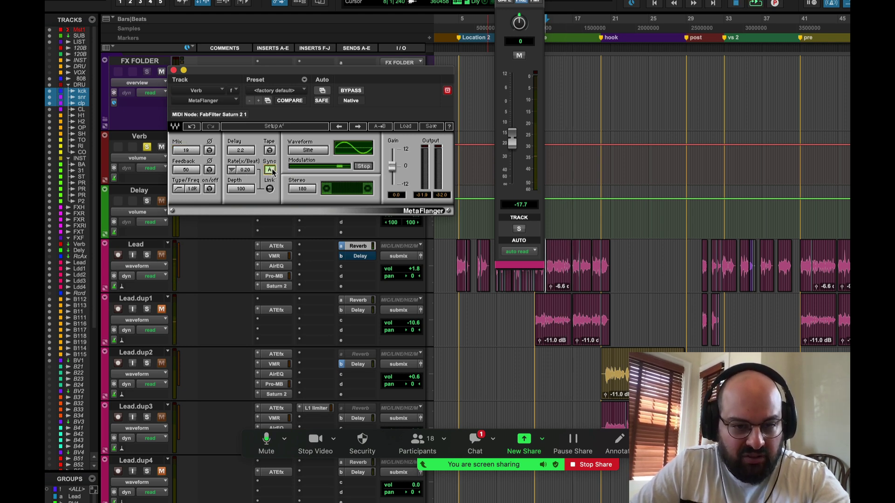
pyautogui.click(232, 170)
pyautogui.click(238, 229)
pyautogui.click(232, 170)
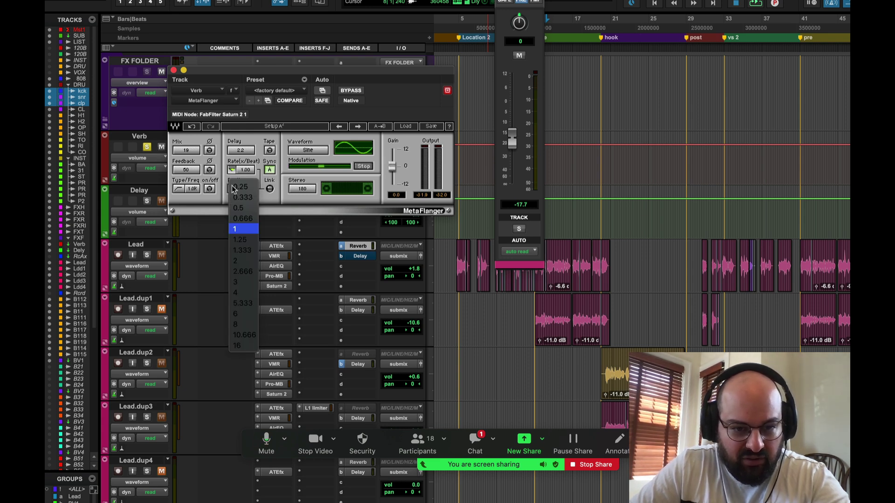
pyautogui.click(240, 324)
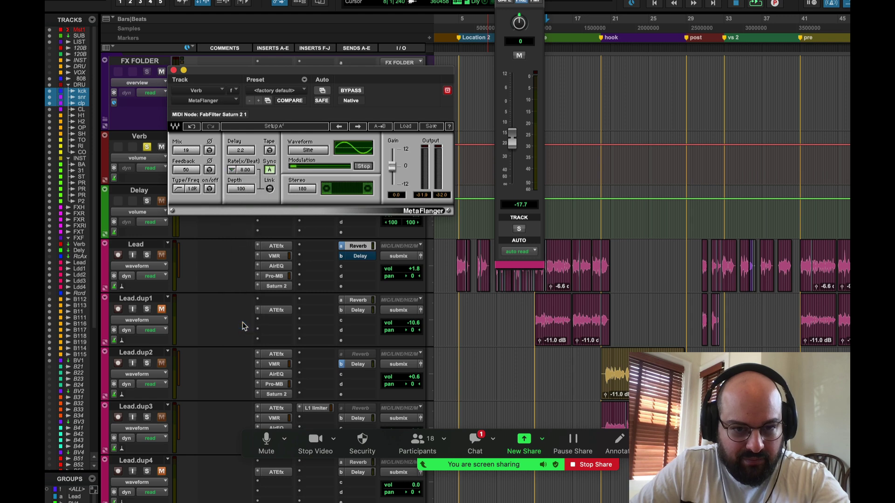
pyautogui.click(232, 171)
pyautogui.click(235, 185)
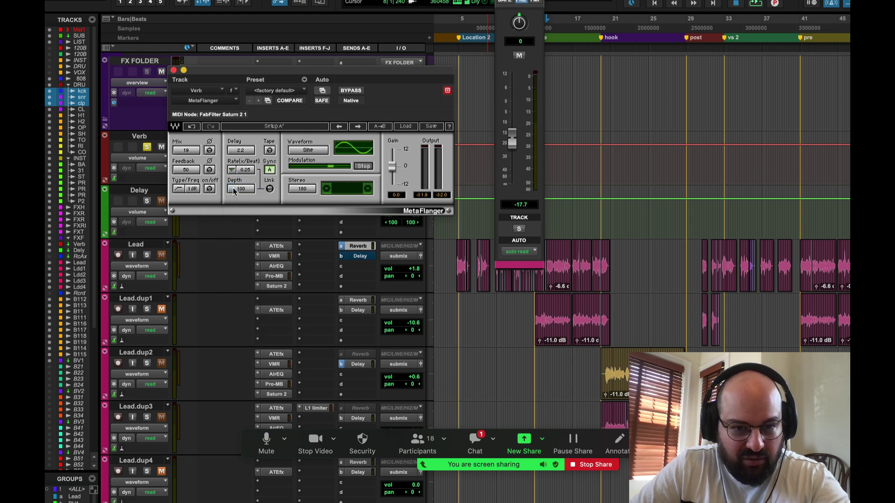
# - Lower the MetaFlanger's Depth to 76 while playing the pre section
pyautogui.press('space')
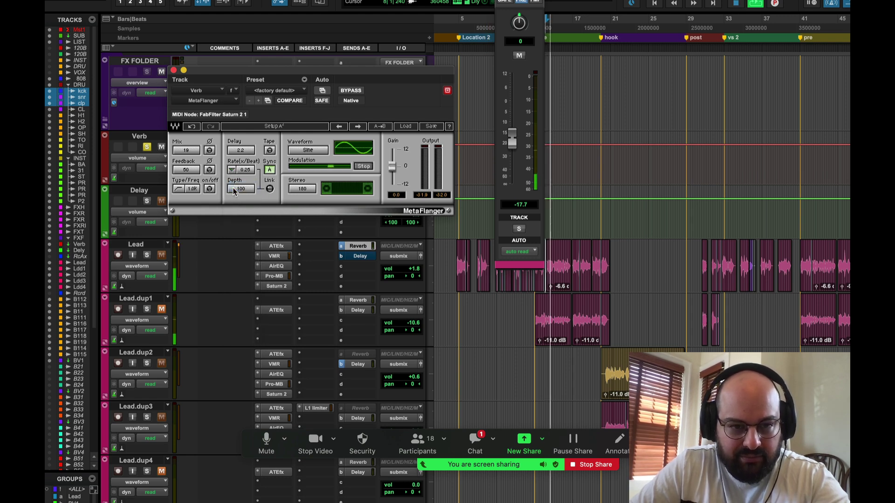
pyautogui.moveTo(234, 192)
pyautogui.mouseDown()
pyautogui.moveTo(234, 203)
pyautogui.moveTo(238, 191)
pyautogui.mouseUp()
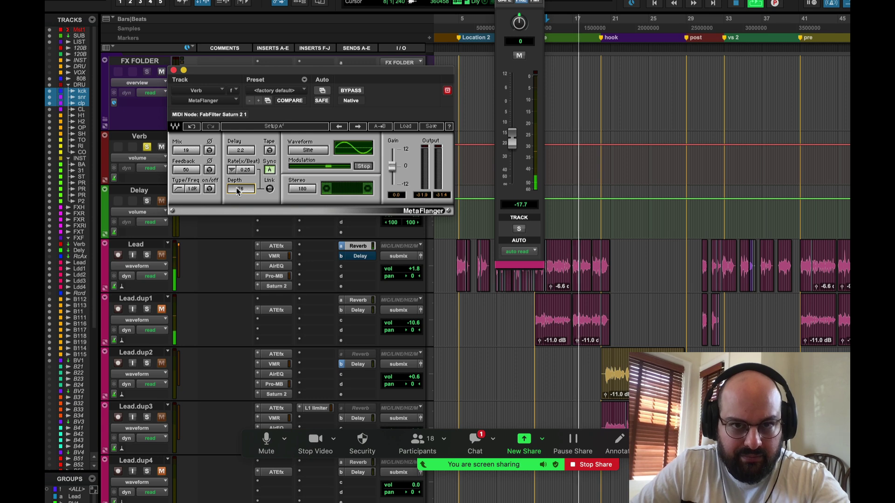
pyautogui.press('space')
# - Turn off the MetaFlanger's tempo sync, set its Rate to 0.15 Hz during playback and close the plug-in
pyautogui.click(269, 171)
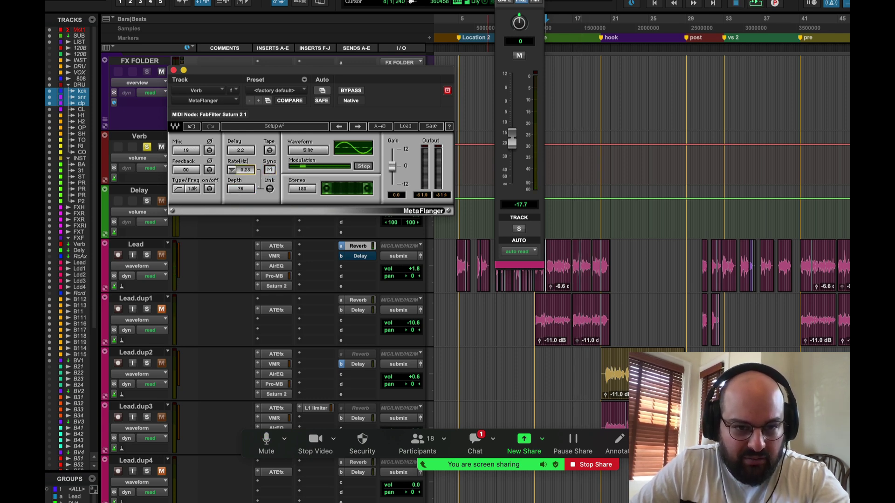
pyautogui.press('space')
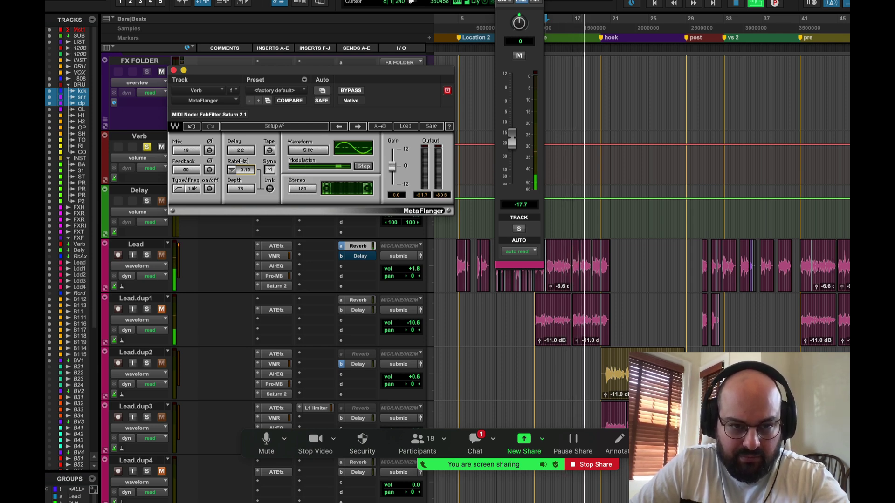
pyautogui.press('space')
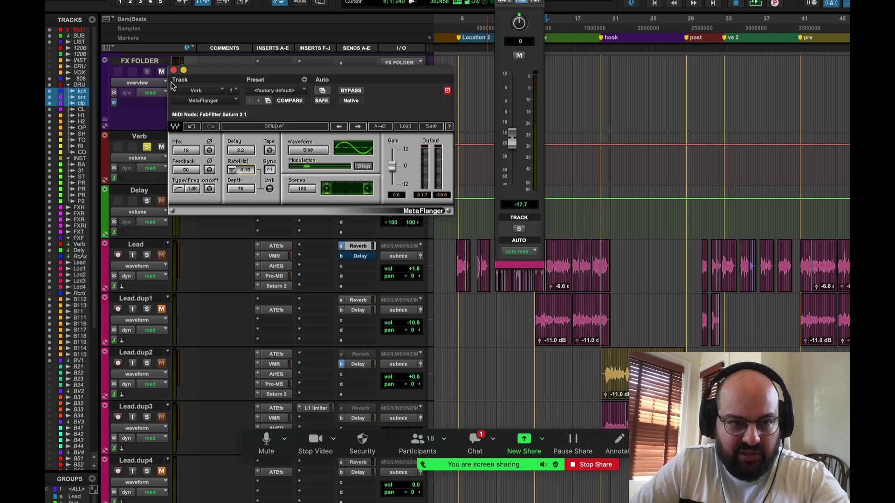
pyautogui.click(174, 70)
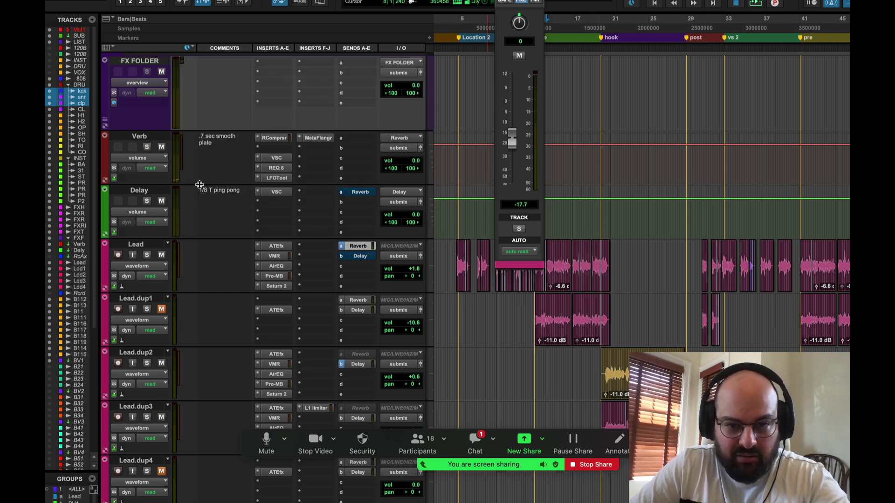
# - Play from the pre section into the hook with Verb unsoloed and raise the Verb track's volume to +2.4
pyautogui.press('space')
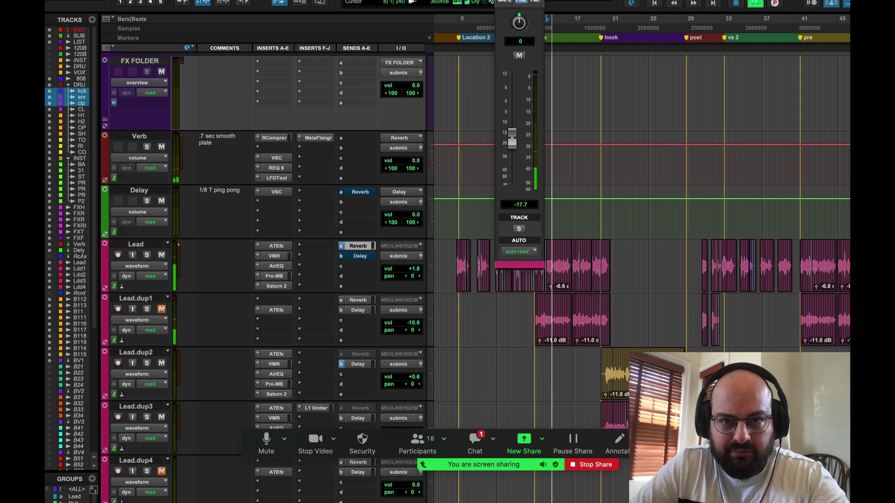
pyautogui.click(410, 159)
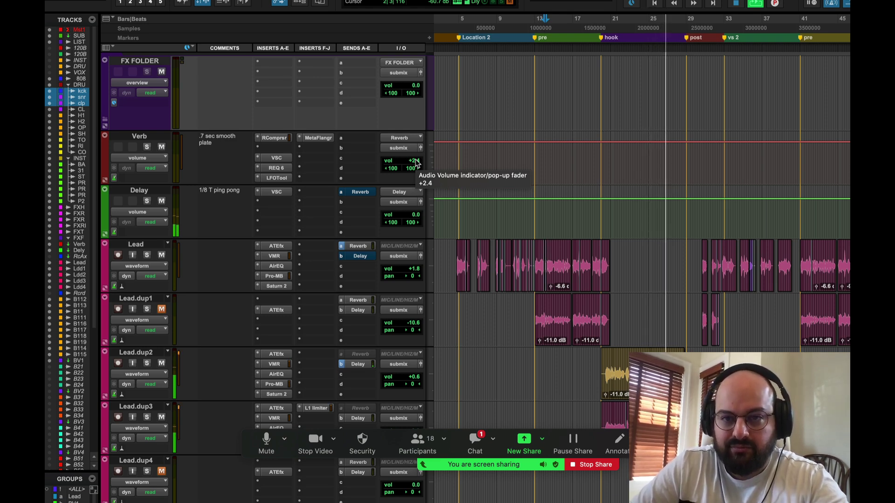
pyautogui.press('space')
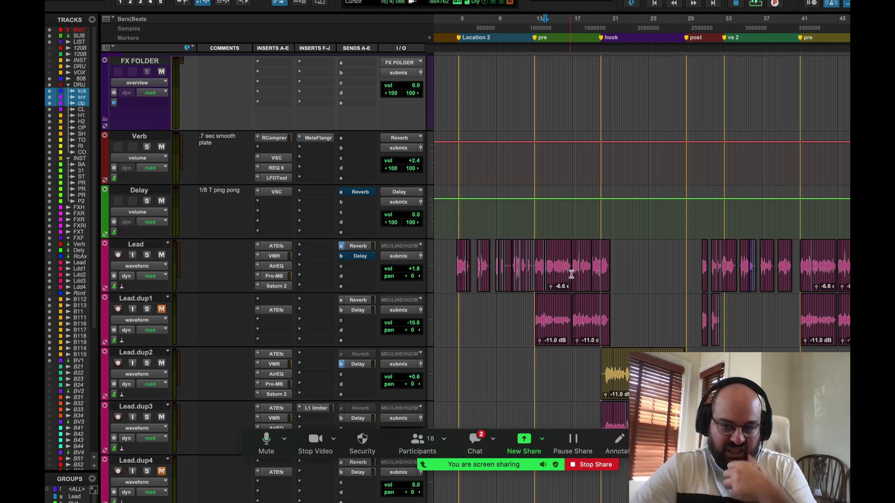
# - Select bars 17 to 21 on the snare track, across the end of the pre section and the start of the hook
pyautogui.moveTo(573, 272); pyautogui.dragTo(609, 268)
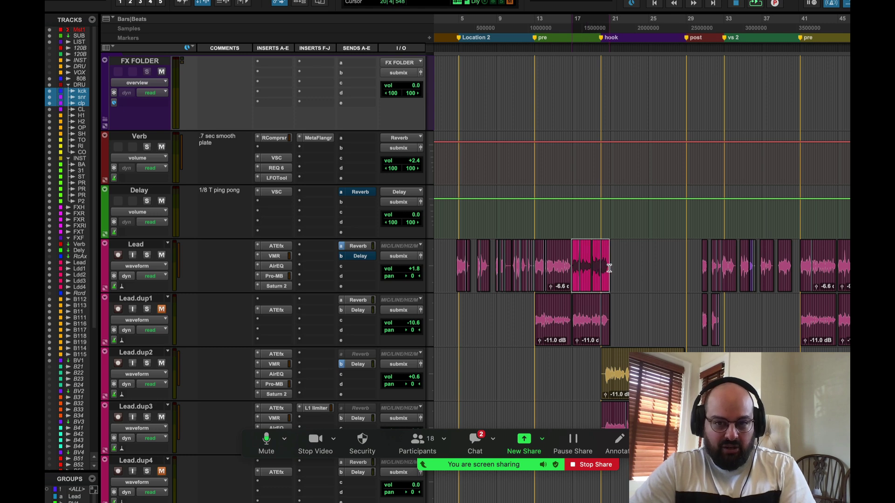
pyautogui.click(565, 276)
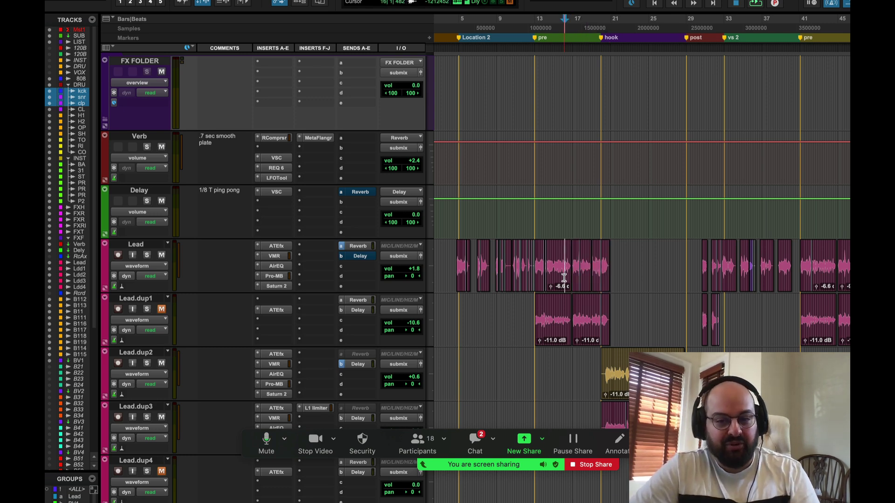
pyautogui.scroll(15, 564, 278)
pyautogui.hscroll(-1, 564, 278)
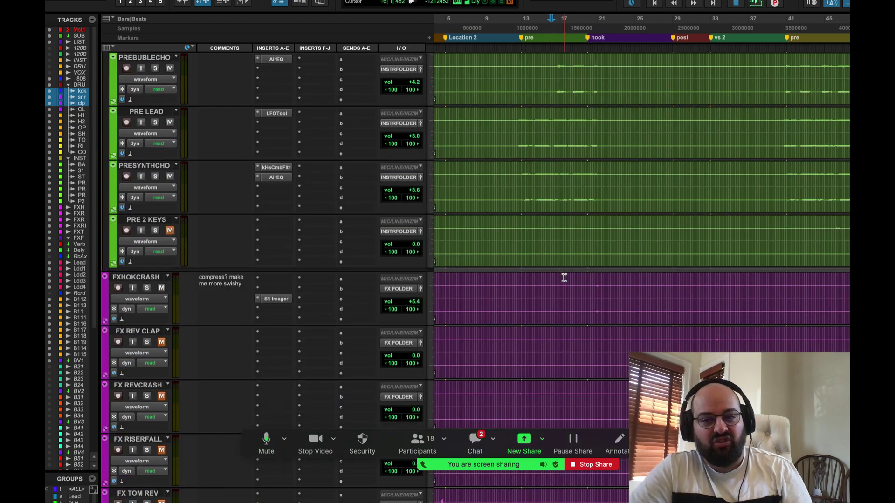
pyautogui.scroll(5, 564, 277)
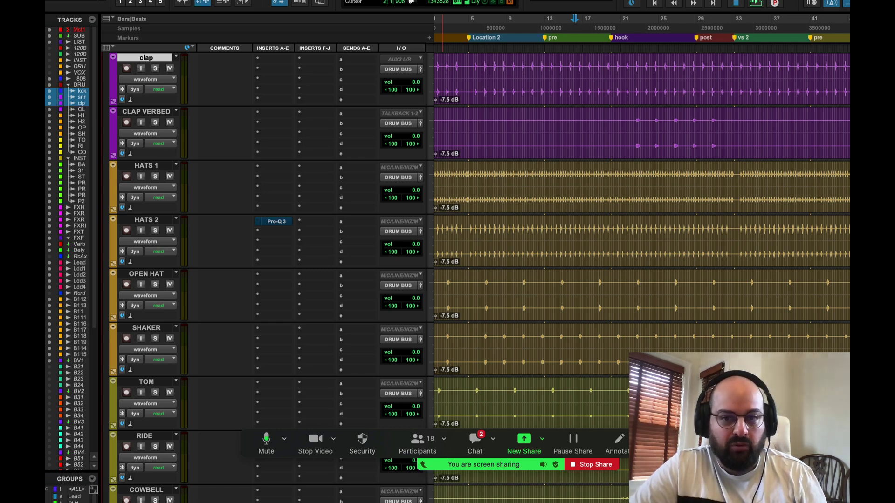
pyautogui.click(650, 3)
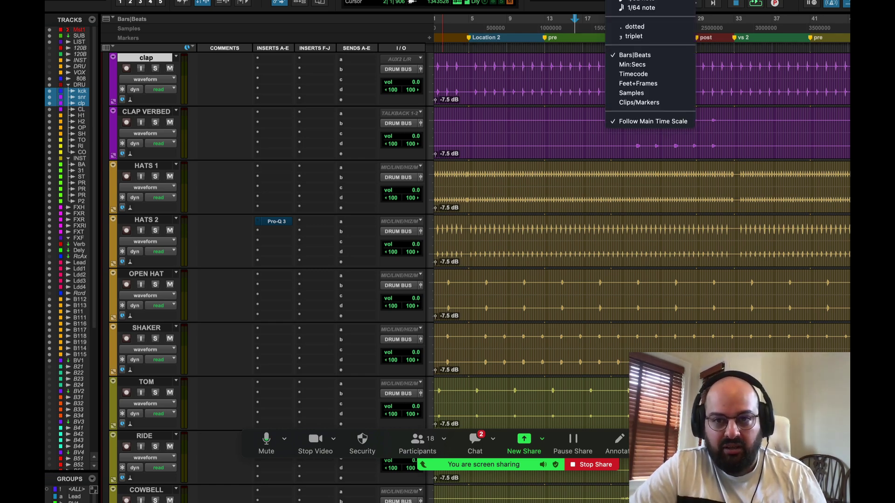
pyautogui.click(600, 92)
pyautogui.scroll(4, 603, 93)
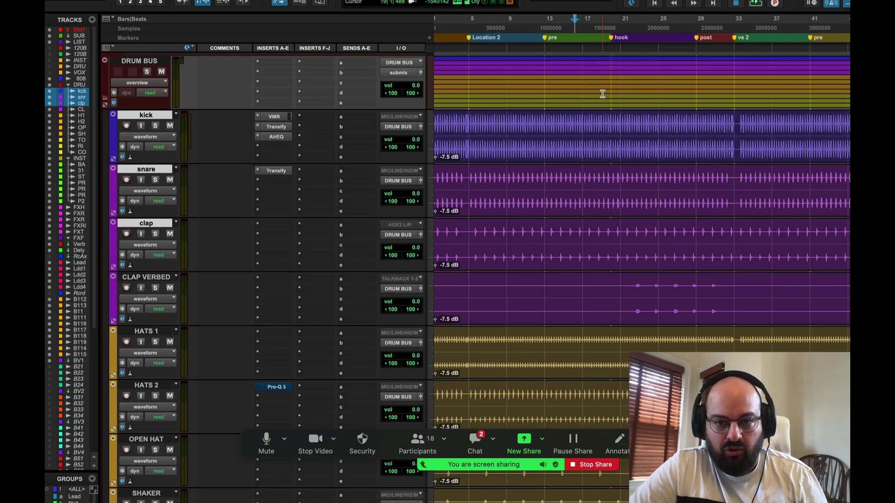
pyautogui.click(585, 201)
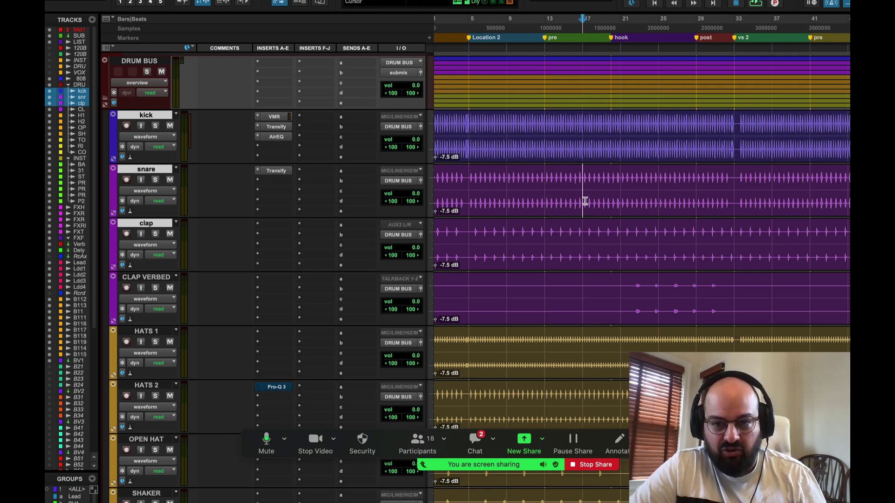
pyautogui.moveTo(585, 201); pyautogui.dragTo(620, 203)
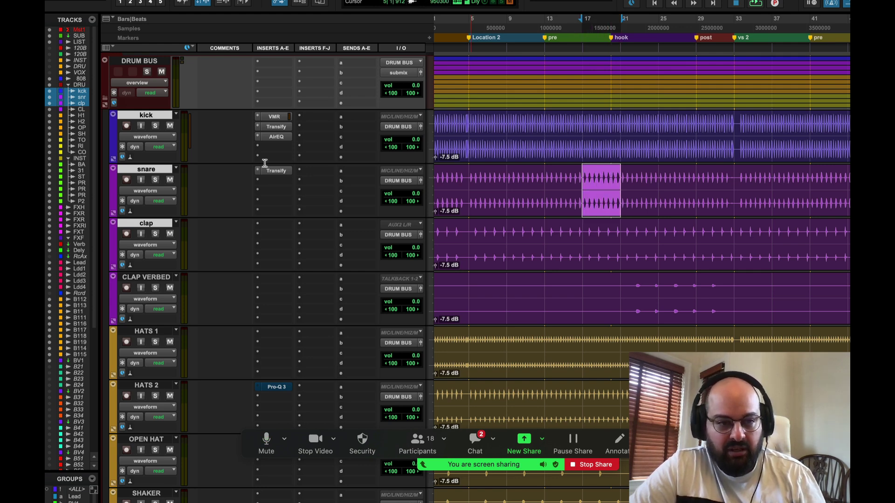
# - Duplicate the snare track
pyautogui.click(143, 172)
pyautogui.rightClick(142, 170)
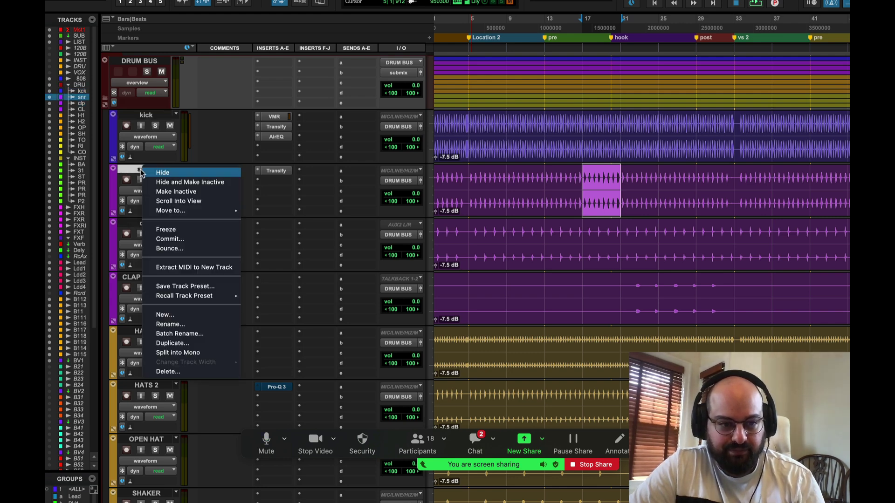
pyautogui.click(172, 343)
pyautogui.click(526, 270)
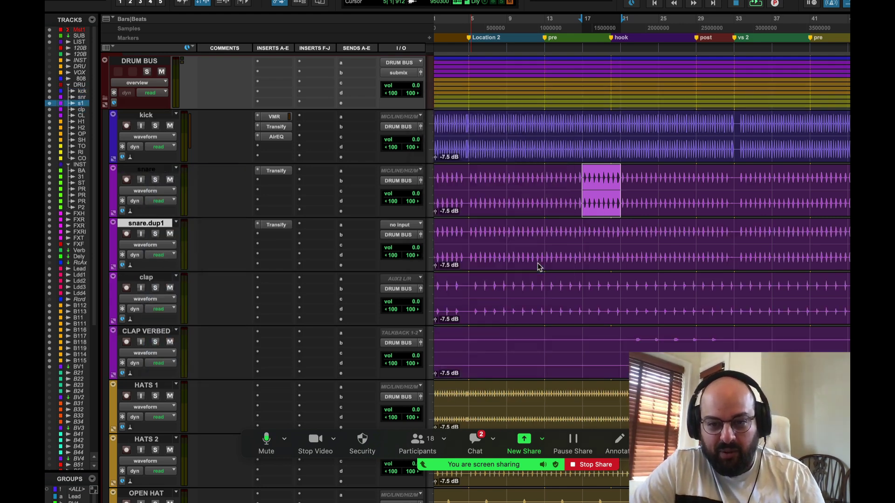
# - Separate snare.dup1's clip at bars 17 to 21 and delete the clips before and after that range
pyautogui.moveTo(581, 251); pyautogui.dragTo(620, 264)
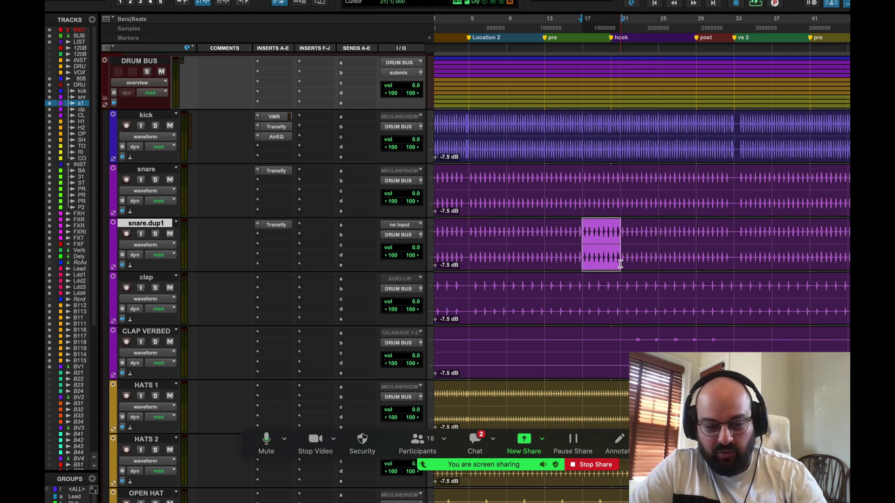
pyautogui.press('super+e')
pyautogui.doubleClick(554, 255)
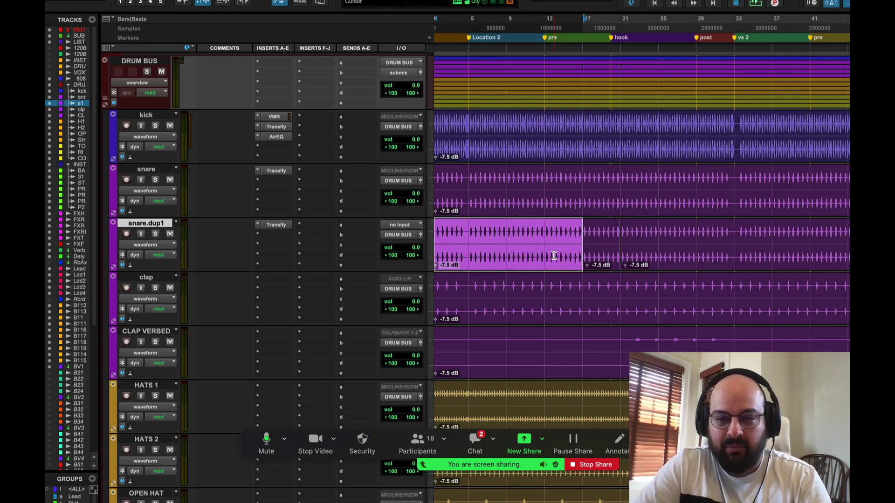
pyautogui.press('Delete')
pyautogui.doubleClick(675, 248)
pyautogui.press('Delete')
pyautogui.click(581, 238)
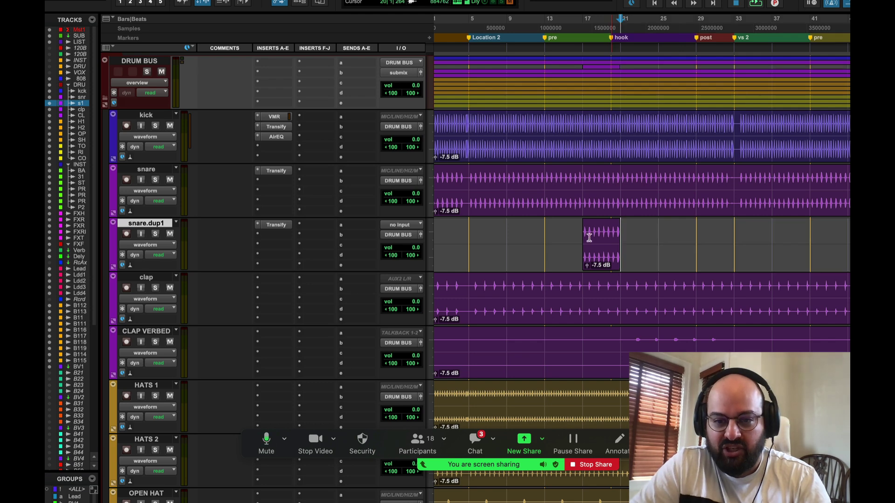
# - Solo and play snare.dup1, and insert the stereo Repeater delay after Transify on that track
pyautogui.click(155, 233)
pyautogui.press('space')
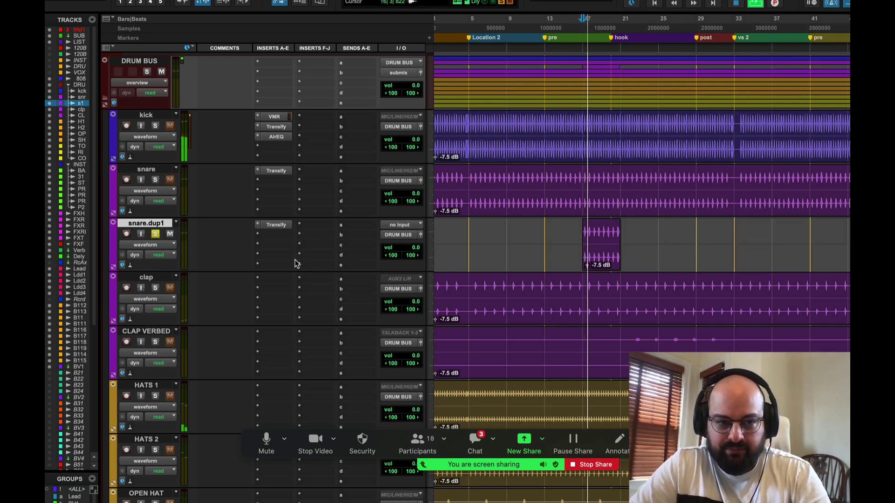
pyautogui.press('space')
pyautogui.click(268, 241)
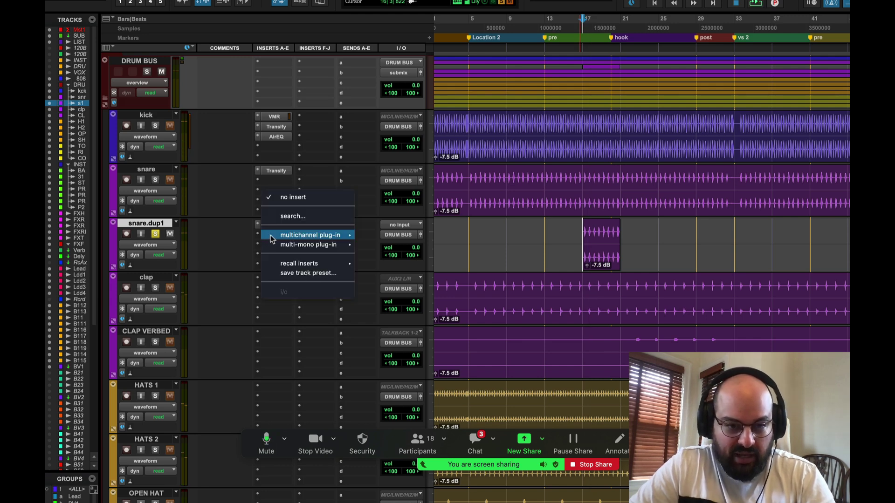
pyautogui.click(287, 213)
pyautogui.write('rep')
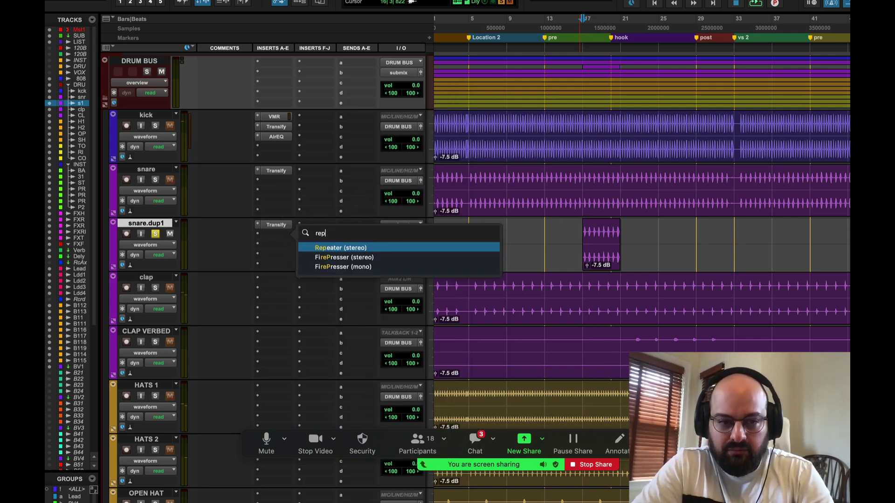
pyautogui.press('Return')
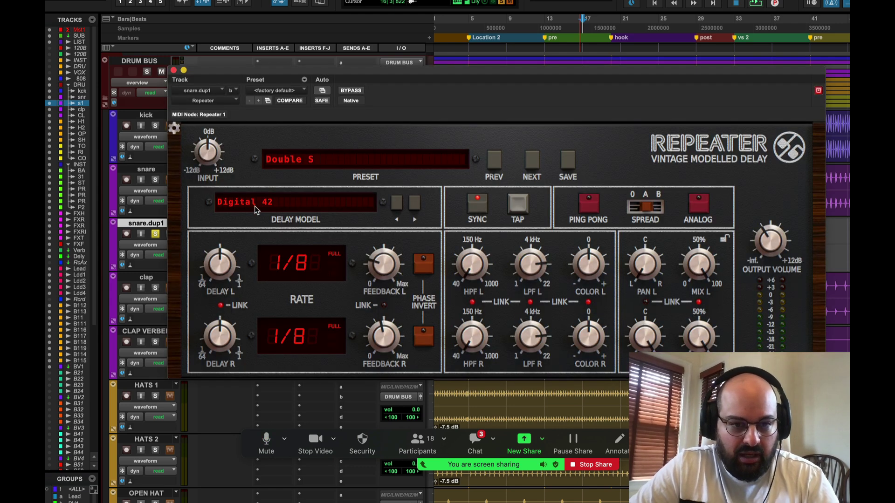
# - Set Repeater's delay model to Mirky Delay and lower its low-pass filter
pyautogui.click(256, 209)
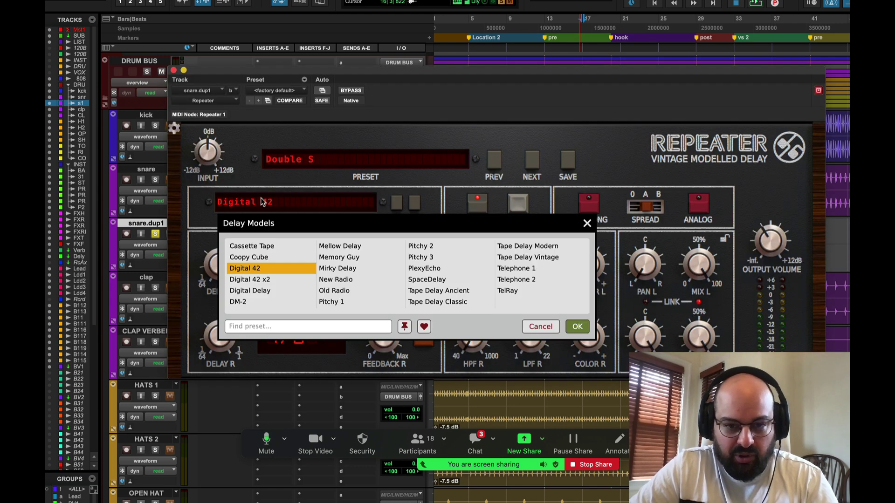
pyautogui.click(351, 270)
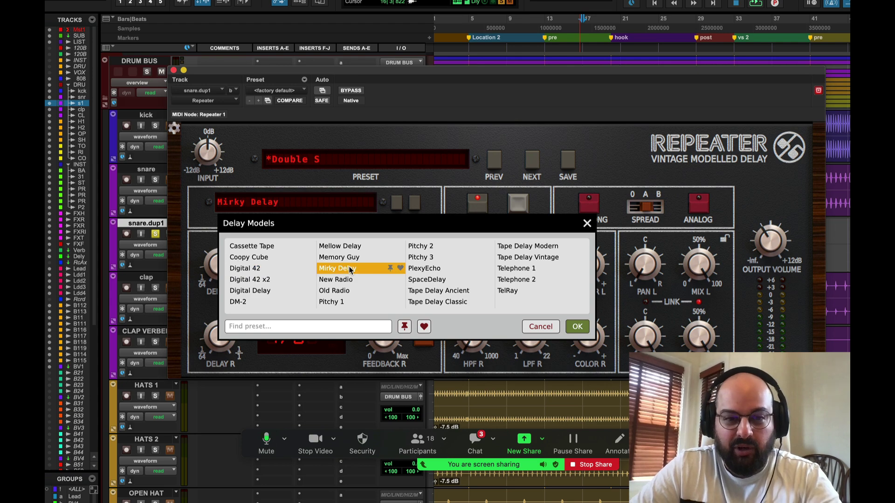
pyautogui.click(576, 328)
pyautogui.moveTo(531, 269); pyautogui.dragTo(498, 317)
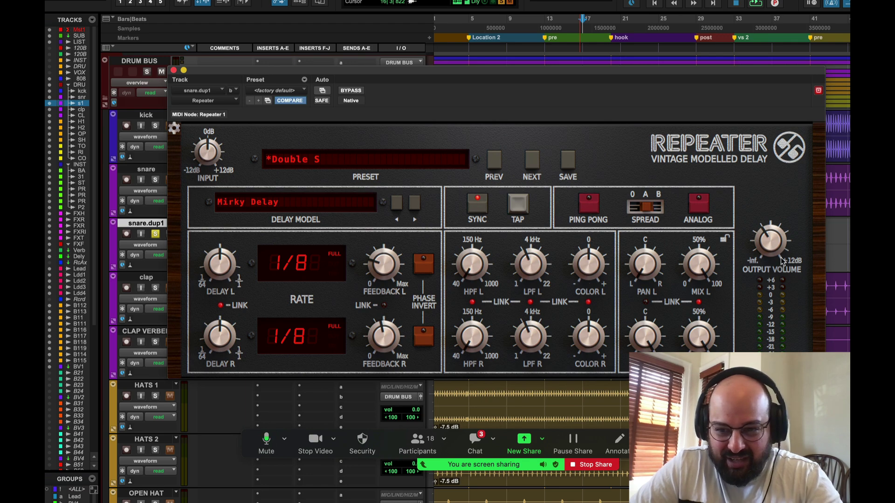
# - Set both Repeater delay rates to 1/32, raise the feedback, enable ping-pong and switch the spread to B during playback
pyautogui.moveTo(218, 266); pyautogui.dragTo(217, 325)
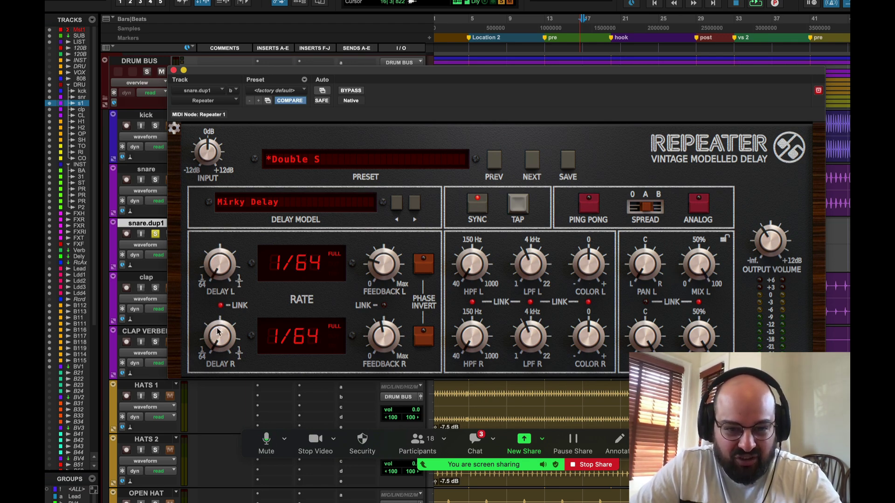
pyautogui.moveTo(386, 260); pyautogui.dragTo(390, 219)
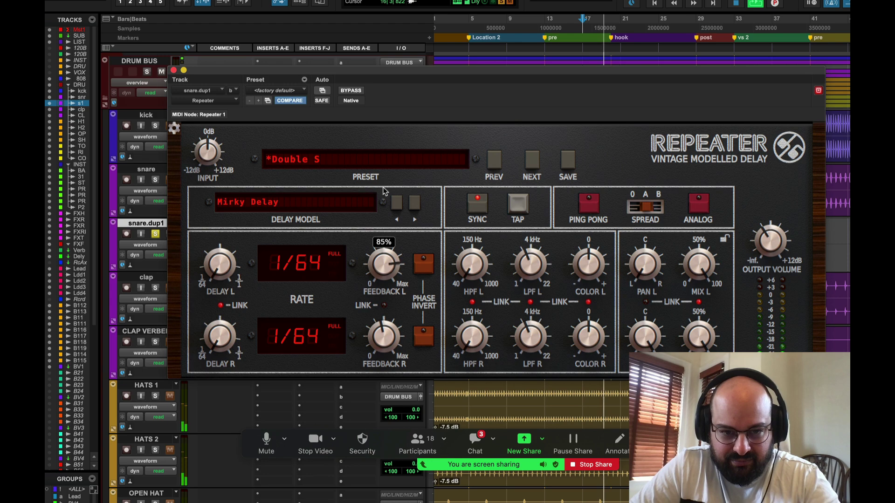
pyautogui.moveTo(234, 261); pyautogui.dragTo(233, 251)
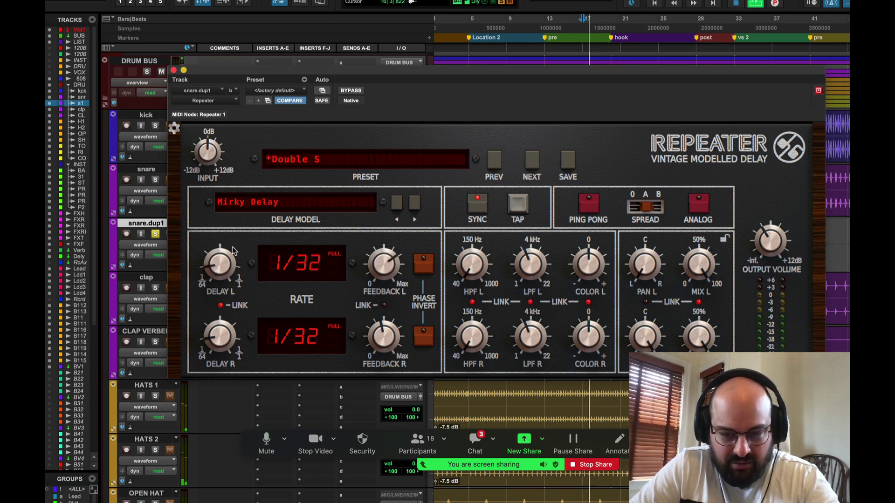
pyautogui.moveTo(379, 258); pyautogui.dragTo(379, 256)
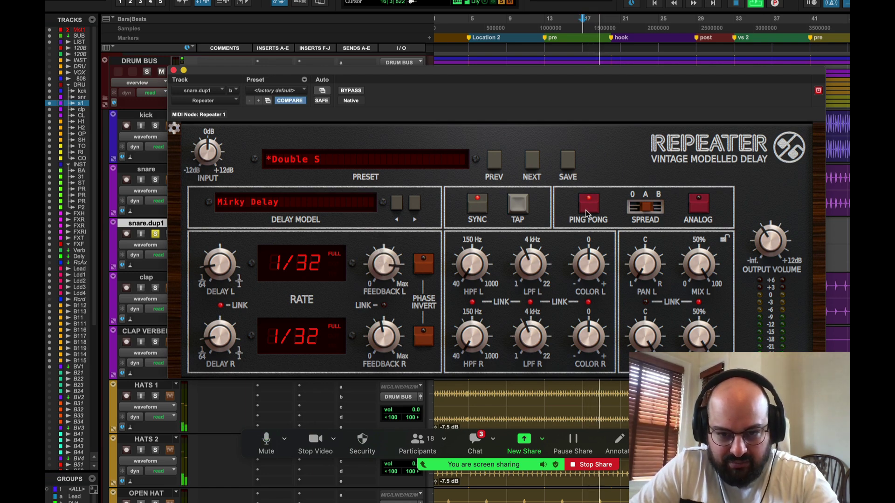
pyautogui.moveTo(386, 256); pyautogui.dragTo(386, 250)
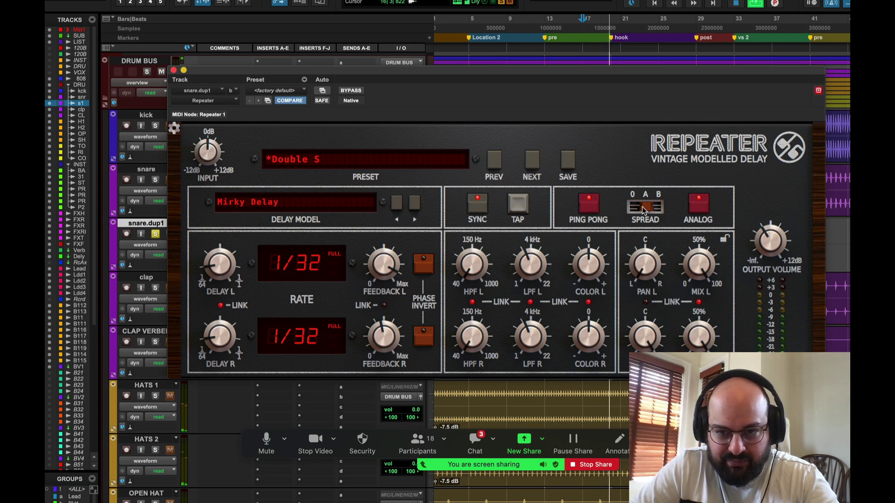
pyautogui.click(174, 70)
# - Insert VerbSuite Classics (stereo) after Repeater on snare.dup1, set its Dry/Wet to about 40% and audition the reverb
pyautogui.click(273, 247)
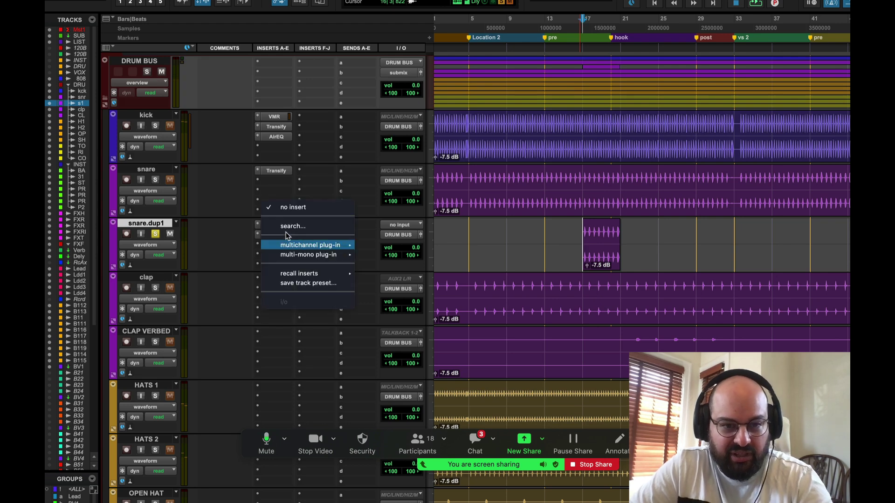
pyautogui.click(284, 225)
pyautogui.write('verb')
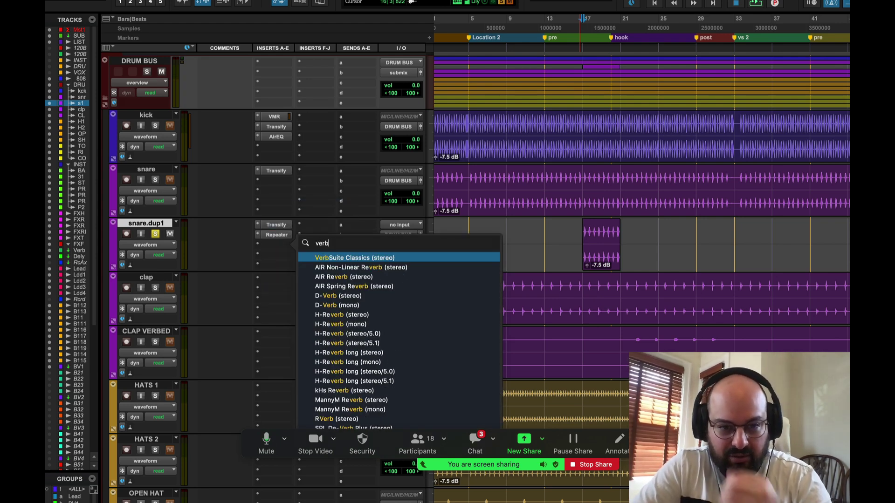
pyautogui.press('Escape')
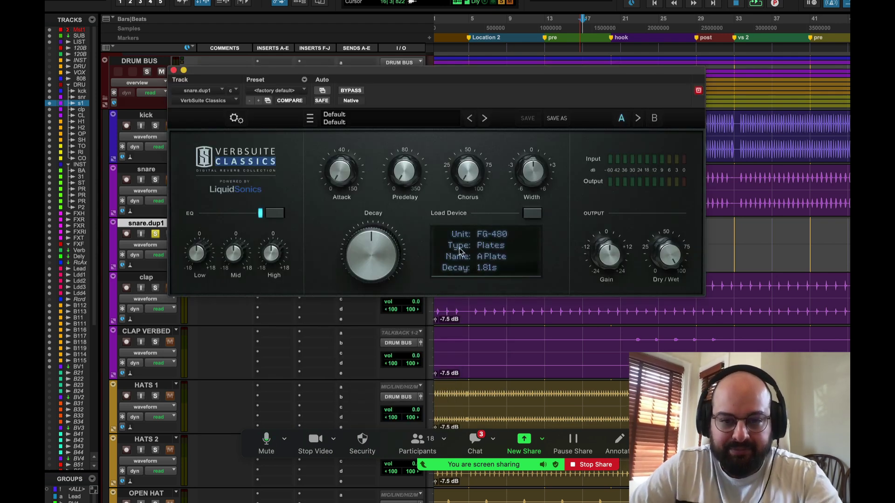
pyautogui.moveTo(671, 289)
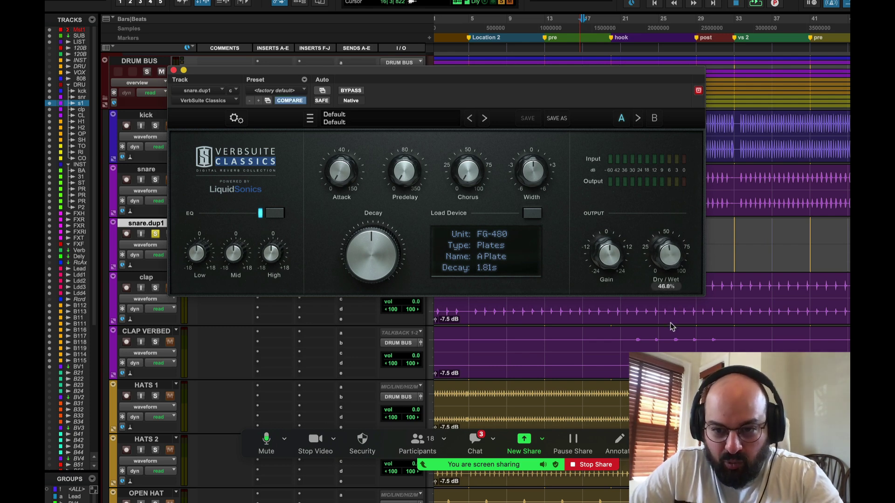
pyautogui.moveTo(671, 333); pyautogui.dragTo(671, 341)
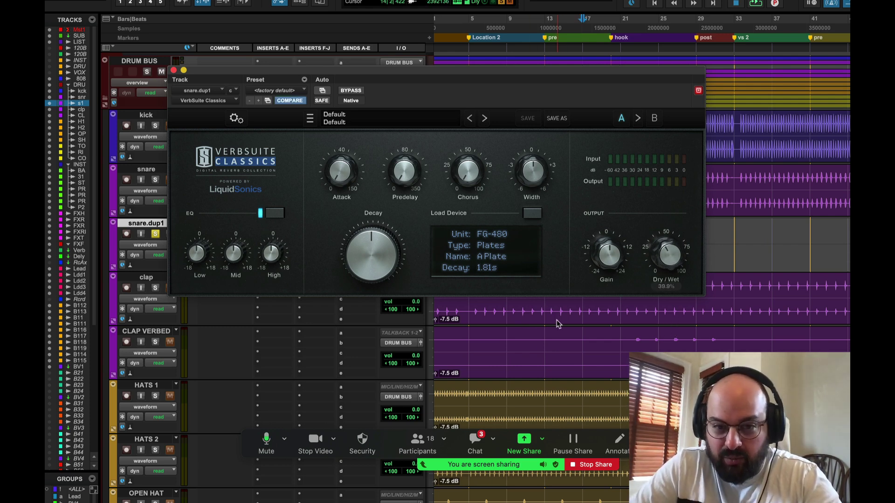
pyautogui.press('space')
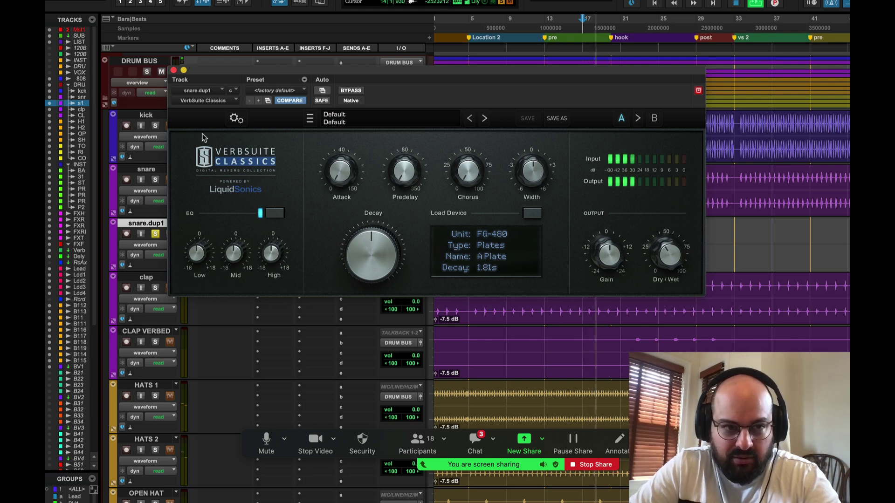
pyautogui.click(174, 70)
pyautogui.press('space')
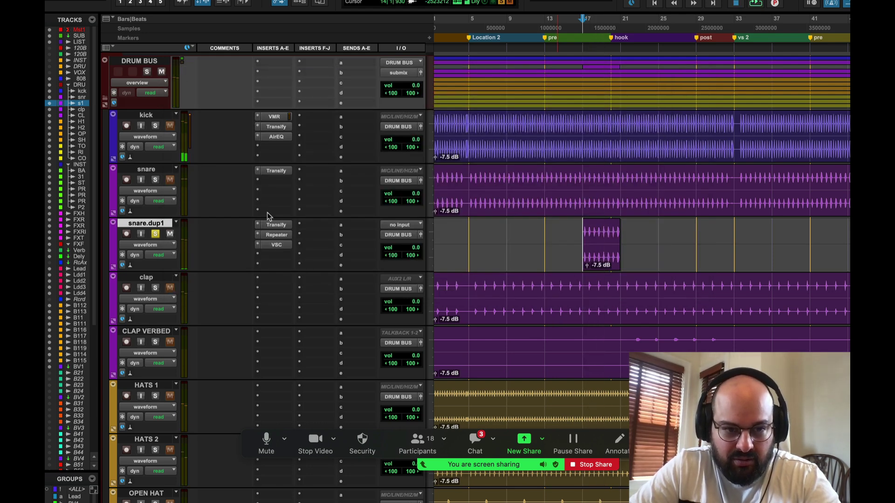
# - Add a copy of Repeater after the reverb on snare.dup1, lower its linked feedback and set both delay rates to 1/8
pyautogui.click(286, 255)
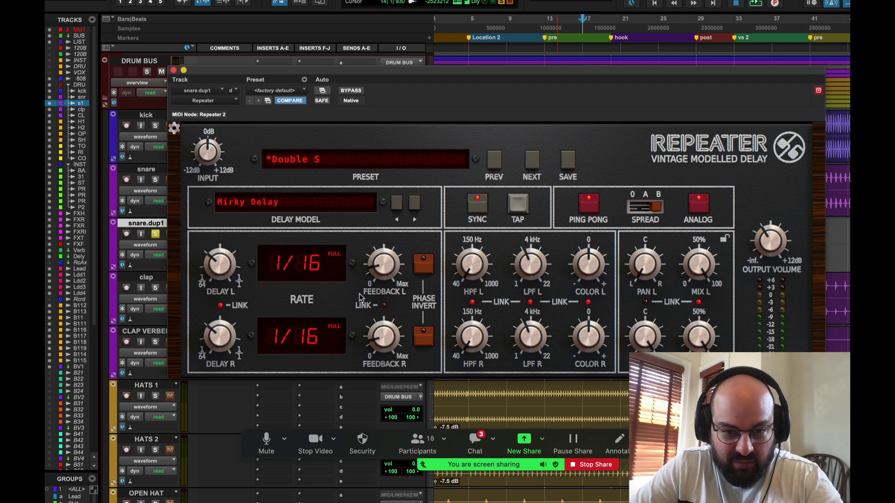
pyautogui.moveTo(384, 262)
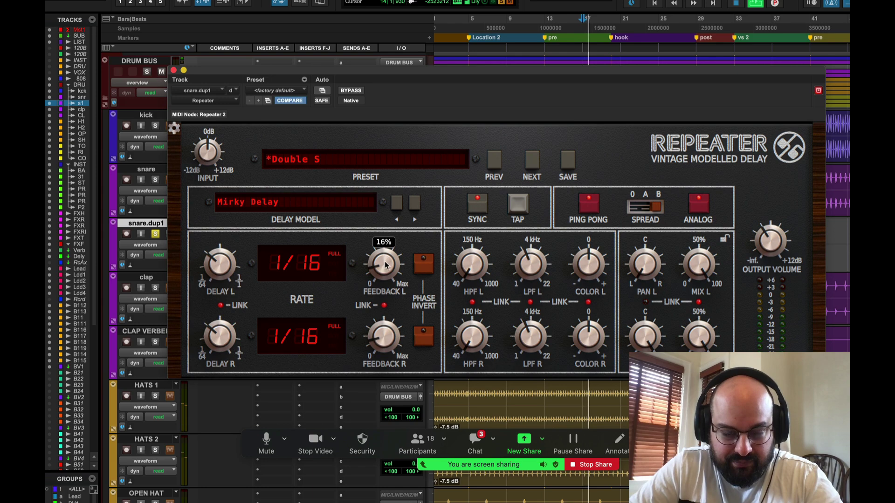
pyautogui.moveTo(220, 261); pyautogui.dragTo(228, 237)
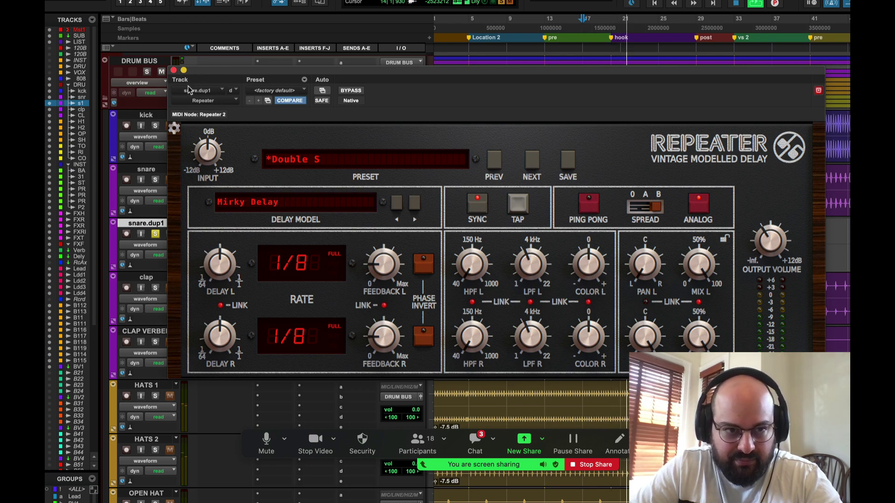
pyautogui.click(174, 70)
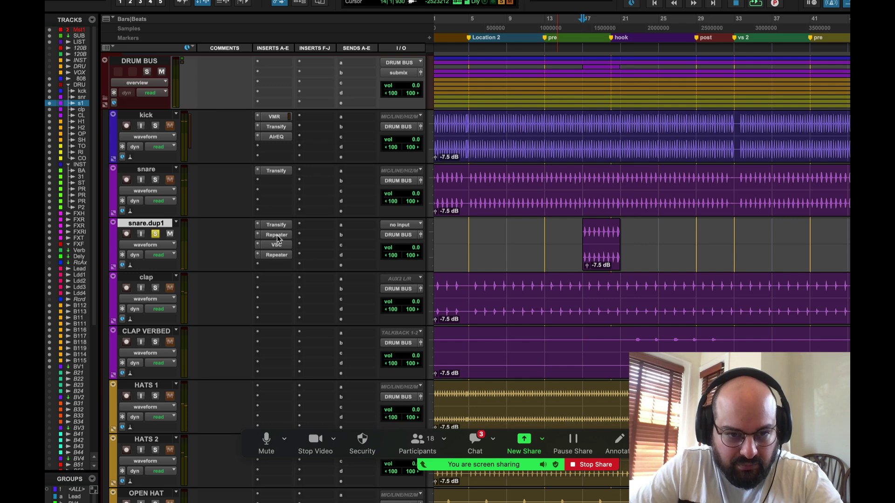
# - Check the first Repeater during playback and set snare.dup1's volume to -7.3
pyautogui.click(278, 236)
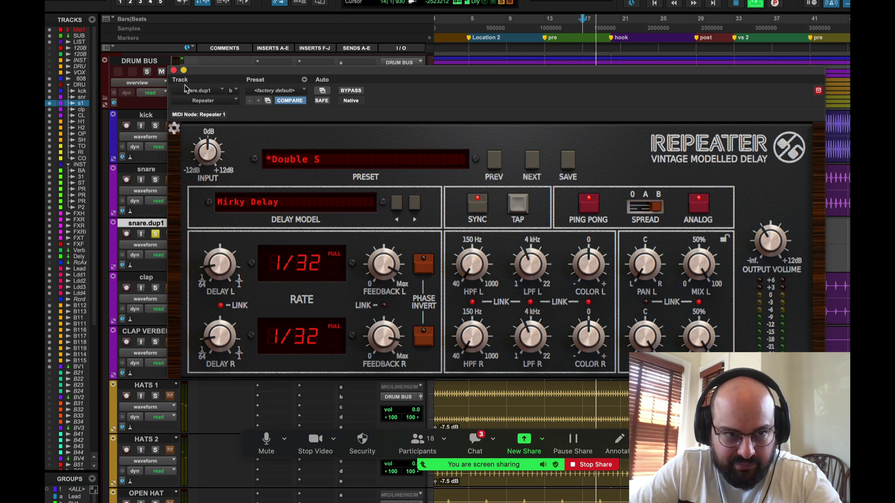
pyautogui.click(173, 71)
pyautogui.moveTo(395, 252); pyautogui.dragTo(396, 264)
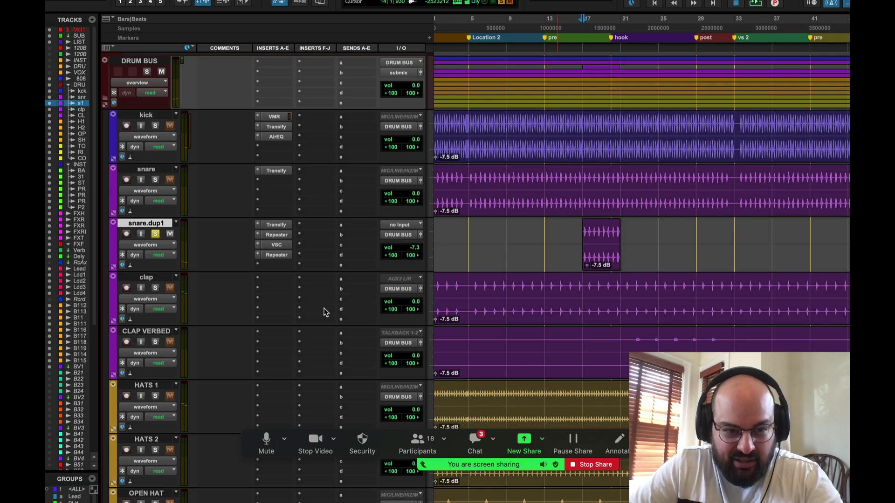
# - Copy LFOTool from the PRE LEAD track to snare.dup1's fifth insert slot
pyautogui.scroll(-15, 325, 311)
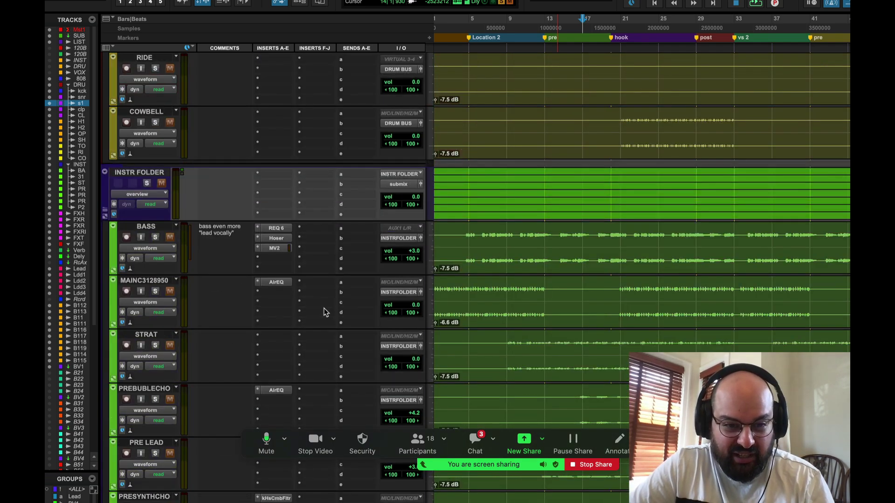
pyautogui.scroll(-4, 324, 312)
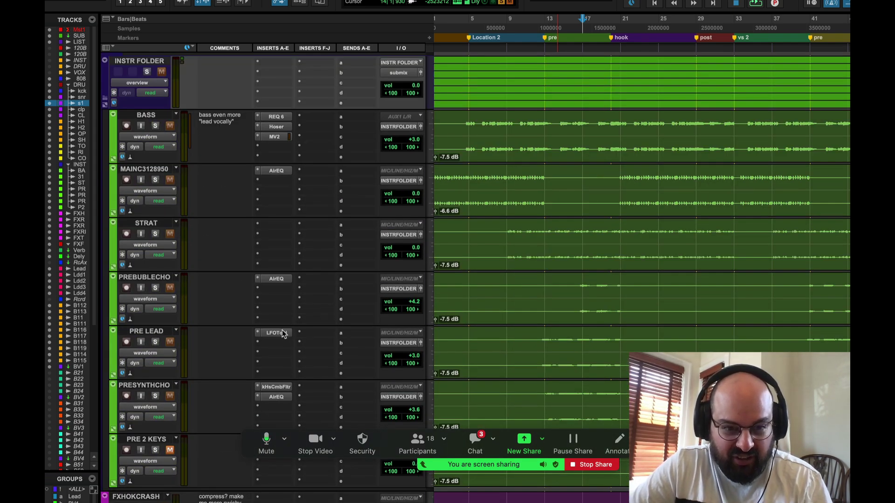
pyautogui.scroll(10, 274, 49)
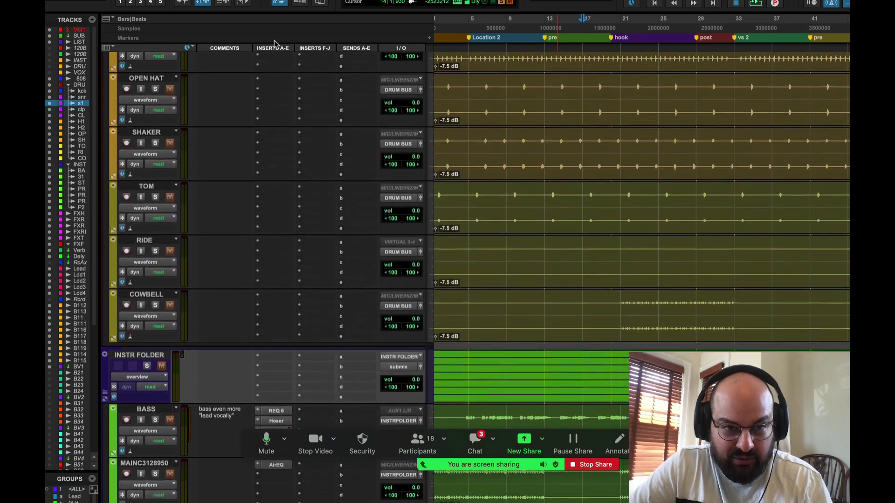
pyautogui.scroll(3, 279, 165)
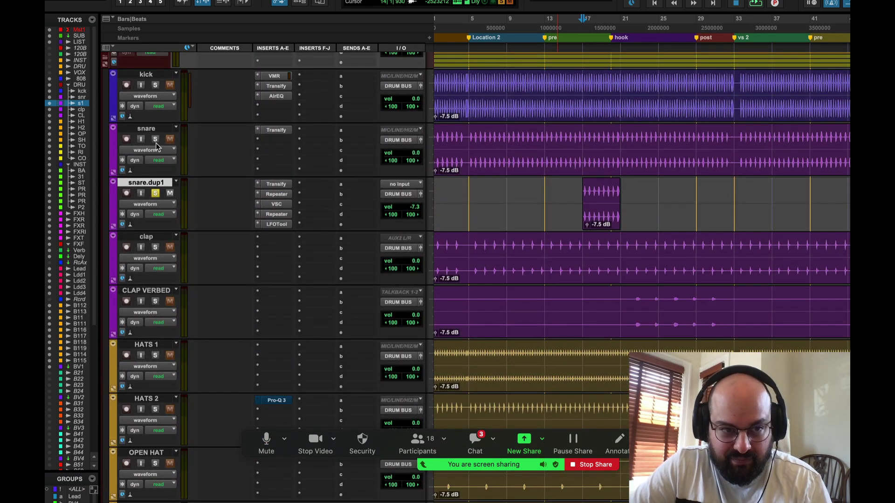
# - With snare soloed too, set snare.dup1's volume to -17.8 and play it both soloed and in the full mix from the pre section
pyautogui.moveTo(419, 217); pyautogui.dragTo(414, 217)
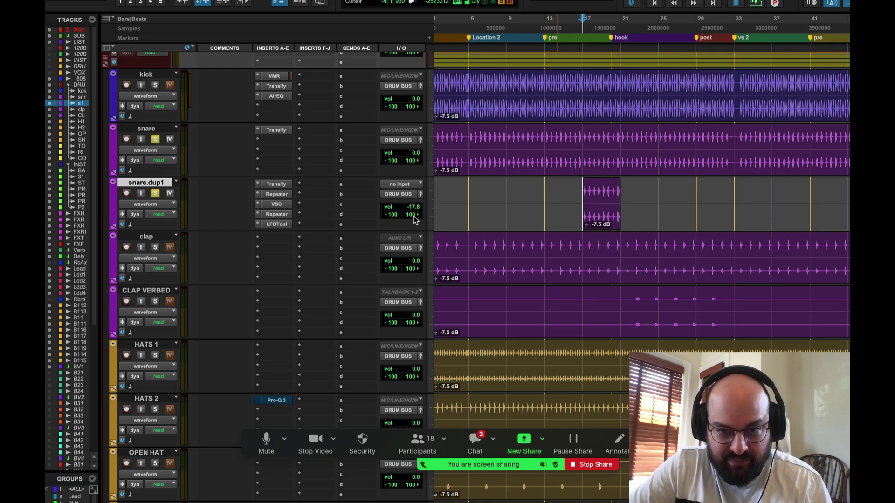
pyautogui.press('space')
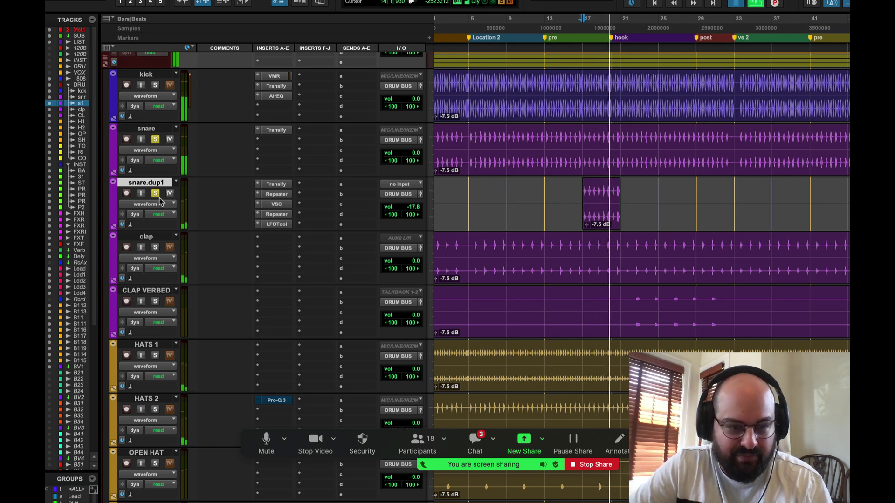
pyautogui.press('space')
pyautogui.press('space')
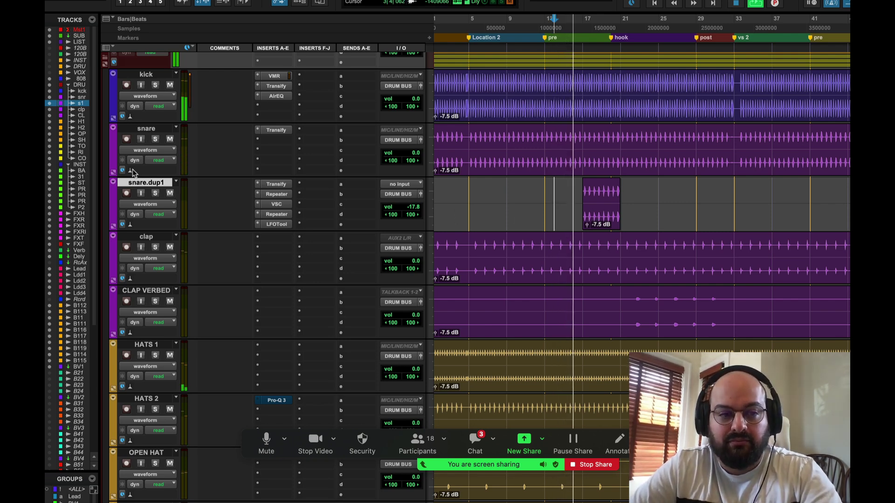
# - Show snare.dup1's volume automation and draw a rising ramp from bar 17 to bar 21 across the clip
pyautogui.click(145, 204)
pyautogui.click(391, 247)
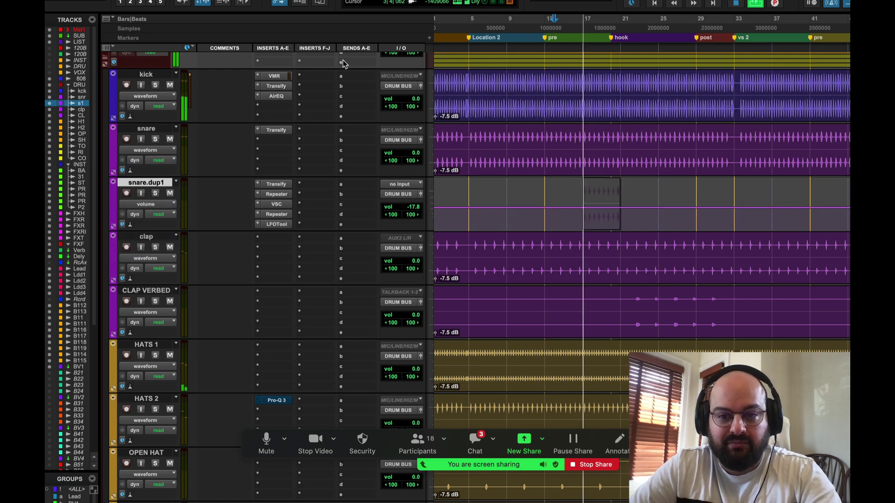
pyautogui.click(582, 207)
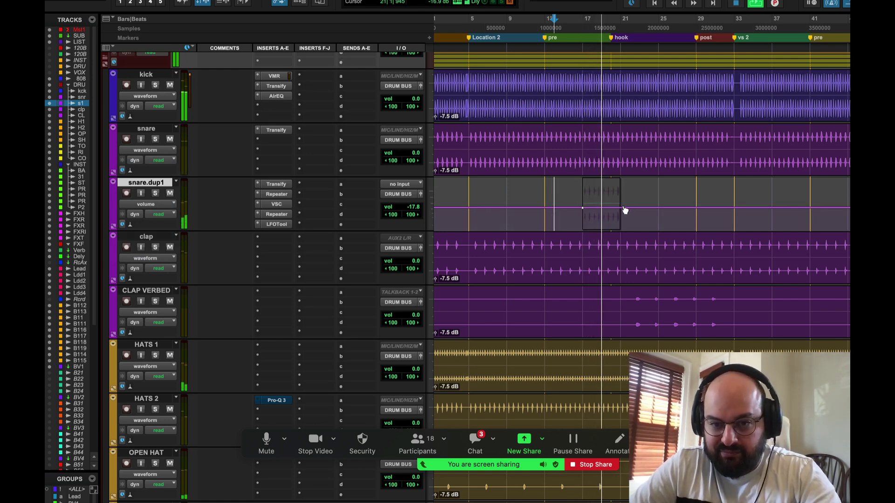
pyautogui.moveTo(620, 207); pyautogui.dragTo(620, 202)
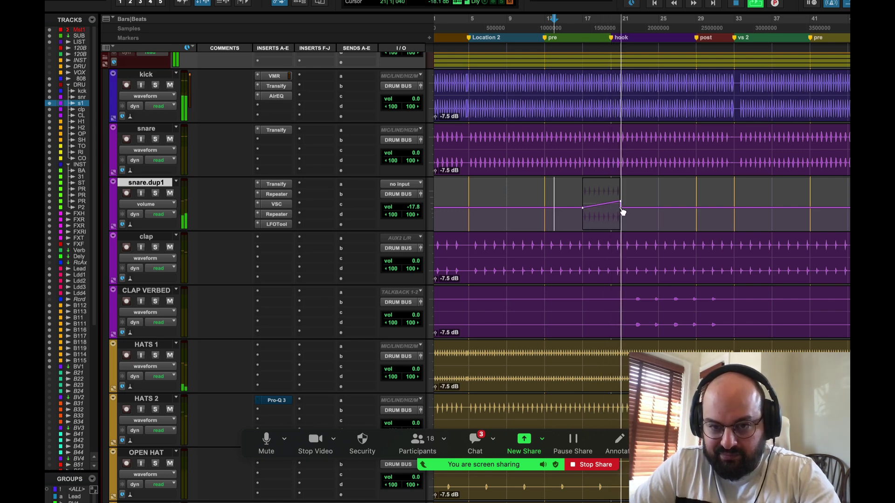
# - Drop snare.dup1's volume automation to silence from bar 21 onward and raise the end of the rising ramp slightly
pyautogui.moveTo(621, 211); pyautogui.dragTo(621, 229)
pyautogui.press('space')
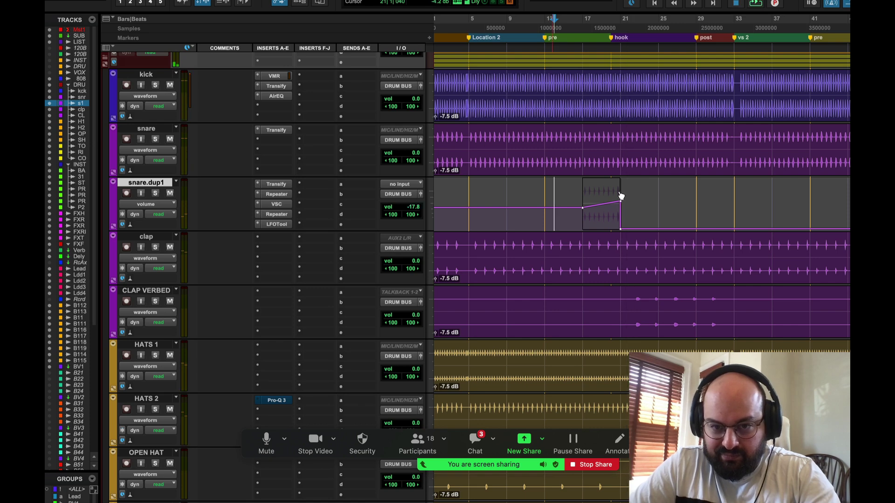
pyautogui.press('space')
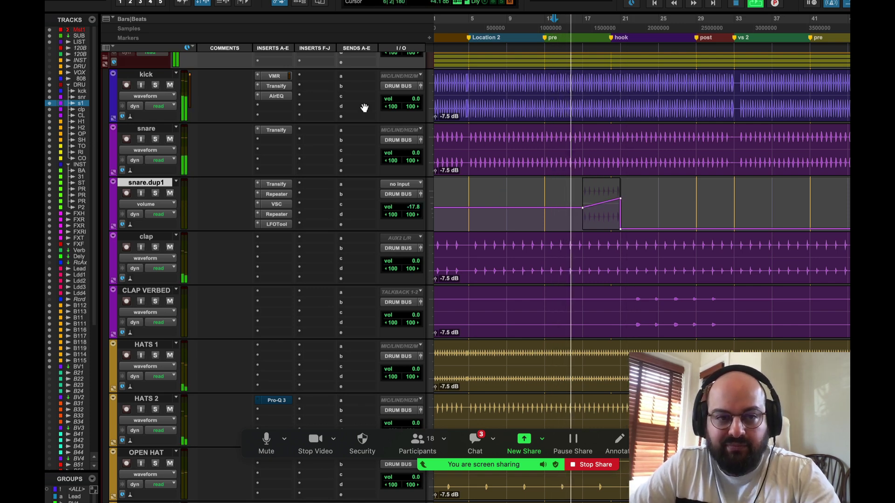
# - Play the snare.dup1 passage in the full mix from just before bar 17 into the hook, nudging the ramp's end slightly higher
pyautogui.click(573, 206)
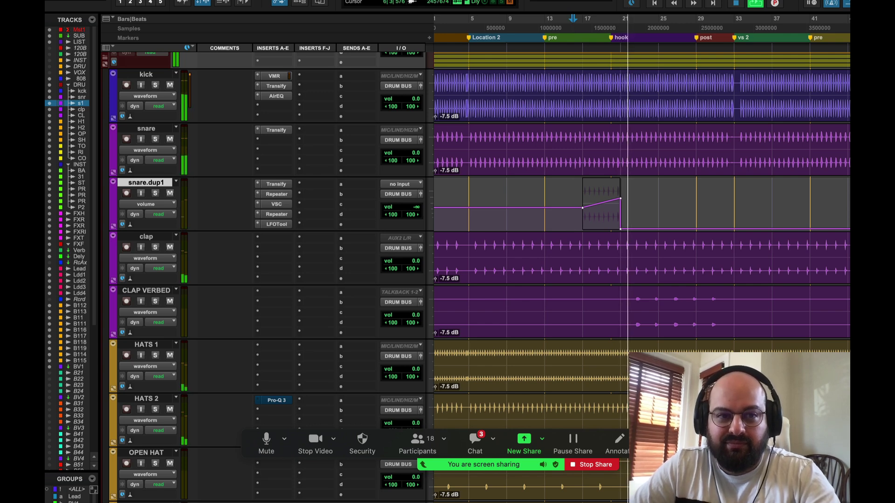
pyautogui.press('space')
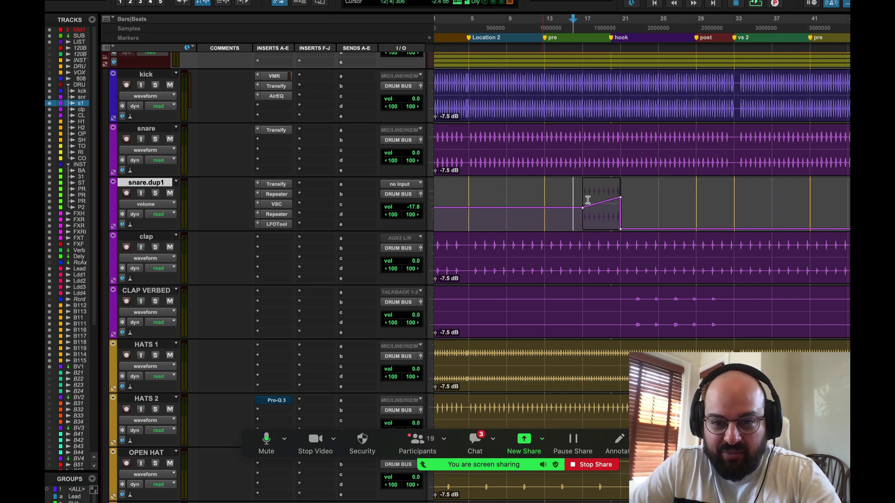
pyautogui.press('space')
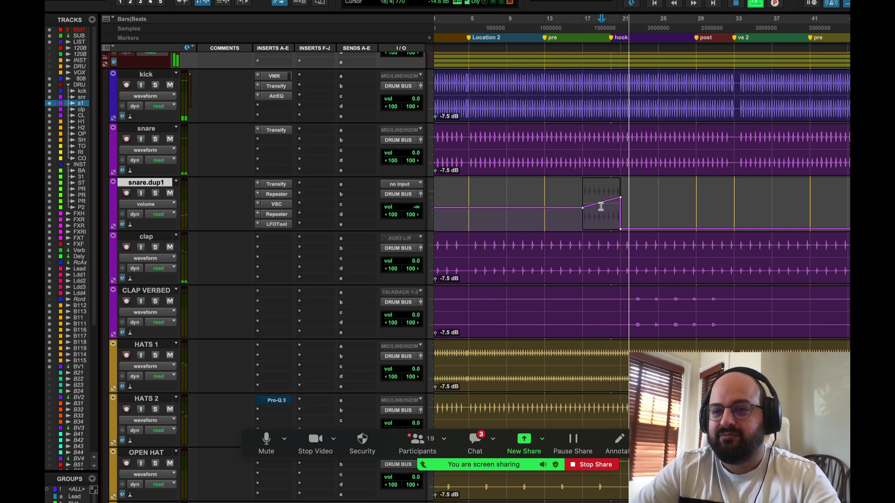
pyautogui.press('space')
# - Add a volume breakpoint at the last snare.dup1 hit before bar 21 and raise the automation's end point into a steeper final rise
pyautogui.scroll(3, 618, 205)
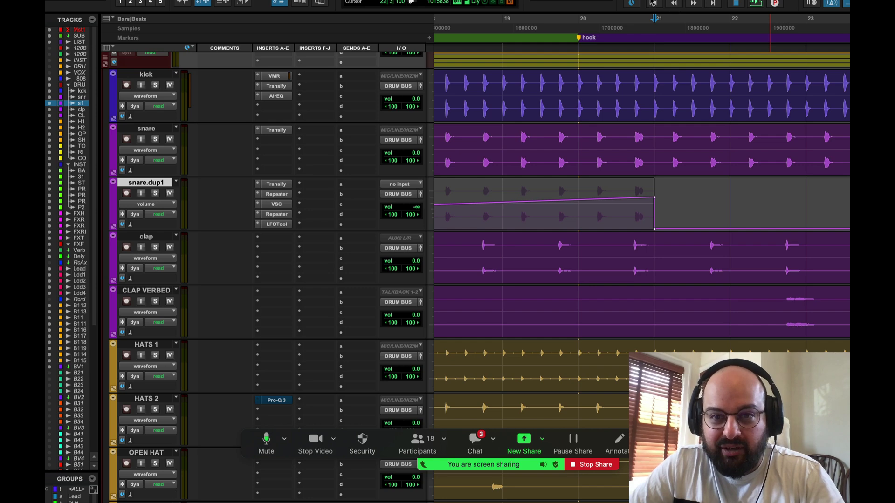
pyautogui.click(620, 1)
pyautogui.click(620, 25)
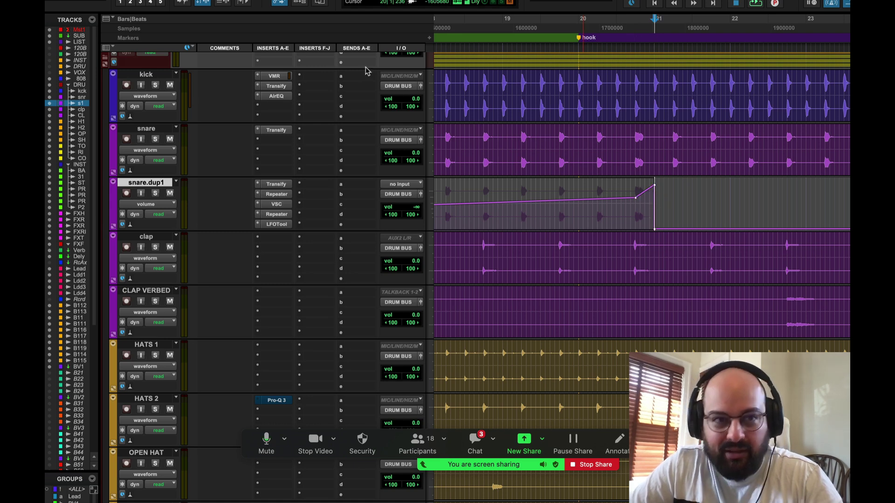
# - Audition the final rise into bar 21 and lower snare.dup1's last volume peak to about -3.0 dB
pyautogui.press('space')
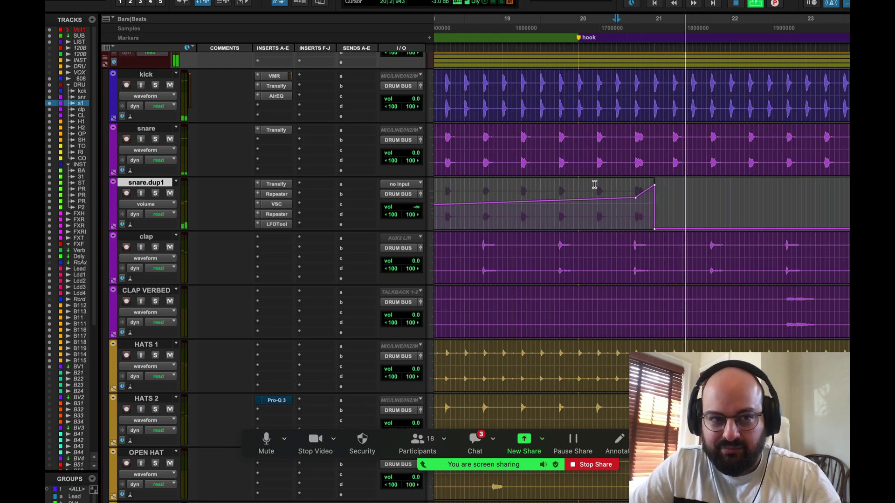
pyautogui.press('space')
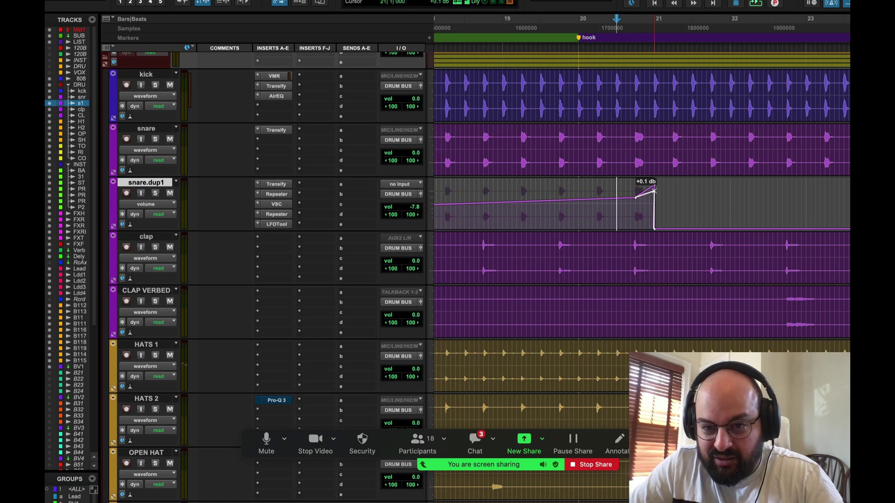
pyautogui.press('space')
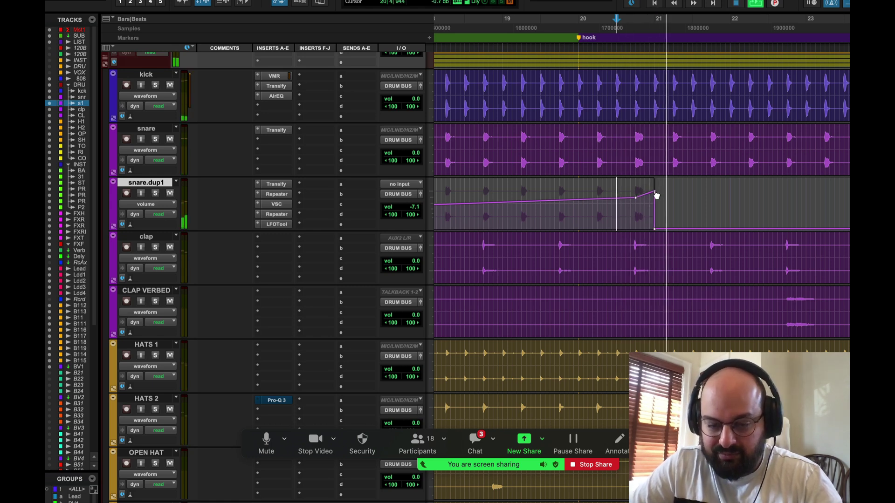
pyautogui.click(653, 192)
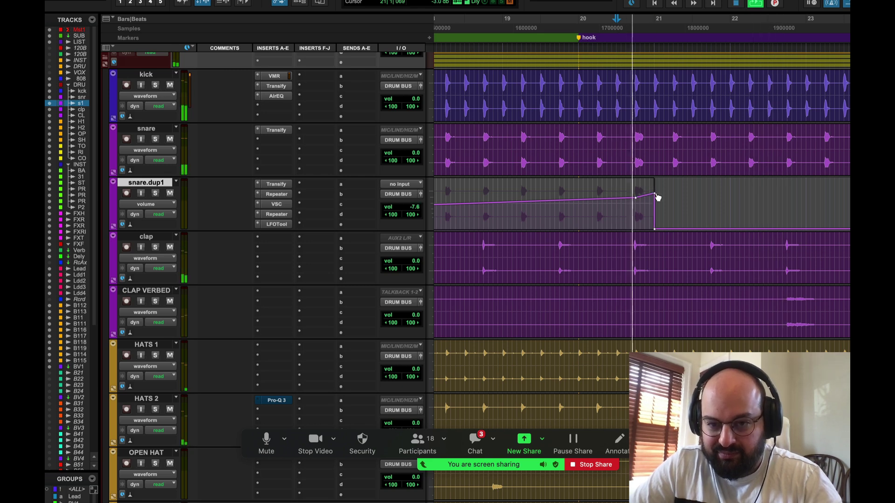
# - Play the snare.dup1 build-up in the full mix past bar 21, stop playback and end the Zoom screen share
pyautogui.press('r')
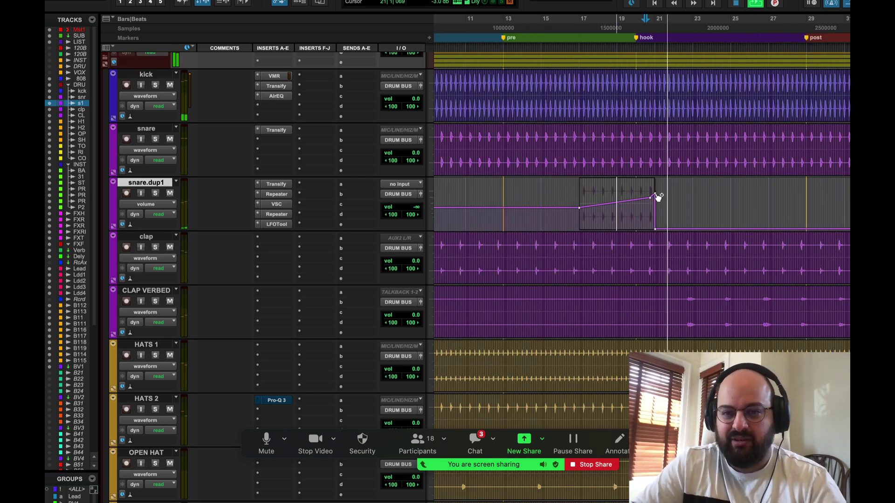
pyautogui.press('r')
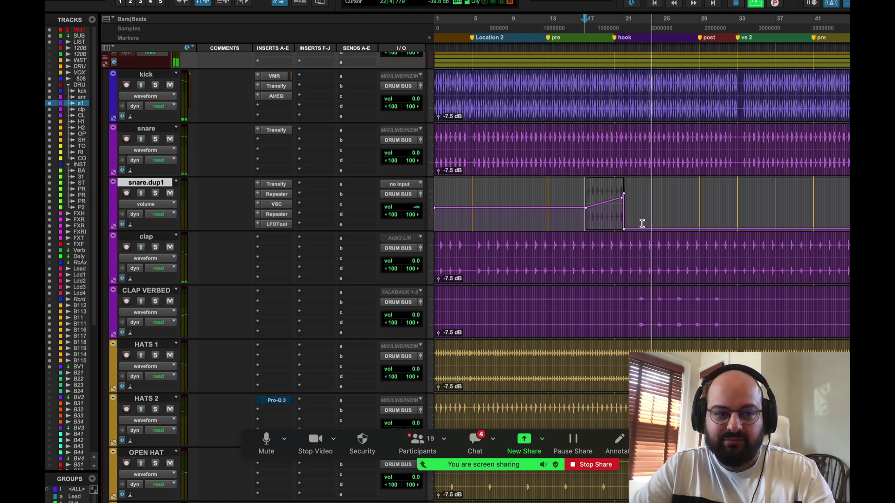
pyautogui.press('space')
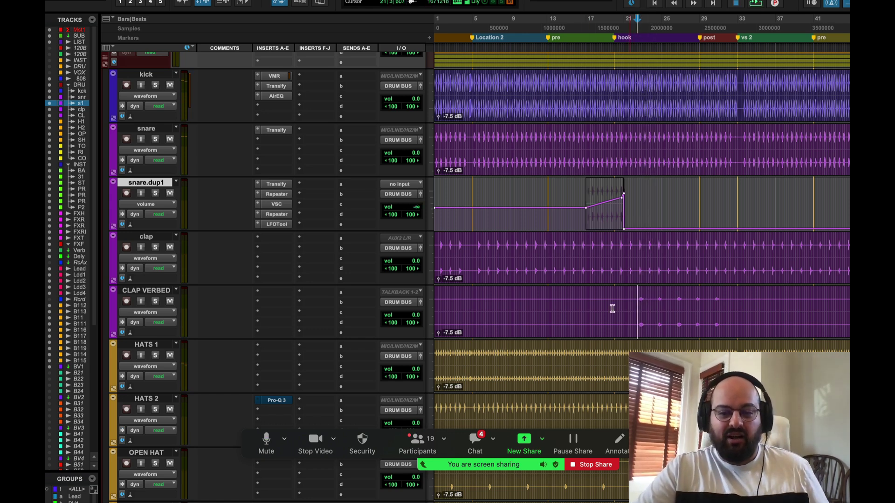
pyautogui.click(595, 465)
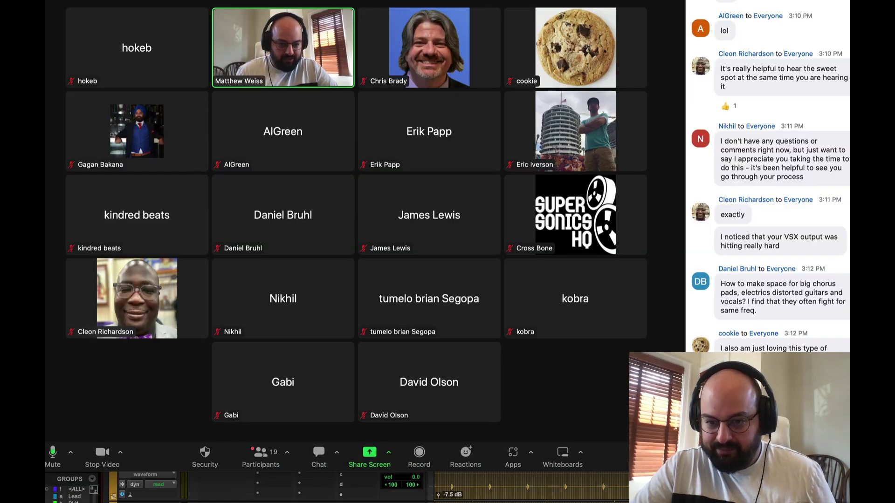